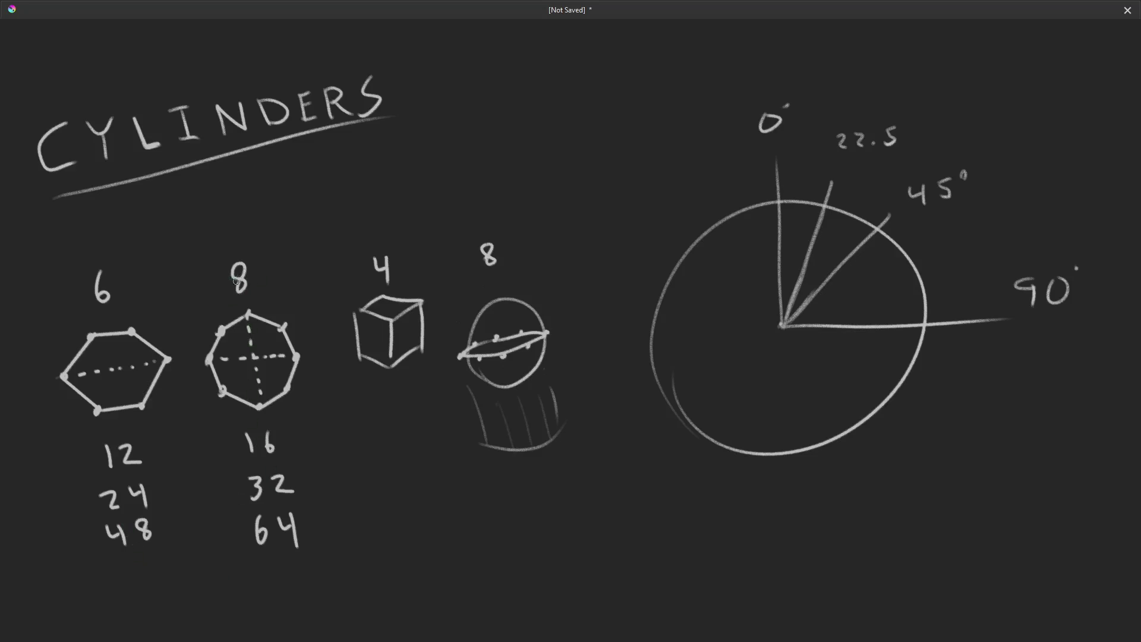
left_click_drag(262, 387, 259, 399)
left_click_drag(531, 244, 529, 261)
mouse_move(544, 236)
left_mouse_down()
mouse_move(545, 255)
mouse_move(593, 253)
left_mouse_up()
key("ctrl+z")
key("ctrl+z")
key("ctrl+z")
key("ctrl+z")
left_click_drag(569, 416, 537, 394)
mouse_move(667, 387)
left_mouse_down()
mouse_move(606, 395)
mouse_move(667, 346)
mouse_move(591, 375)
mouse_move(659, 387)
mouse_move(741, 372)
left_mouse_up()
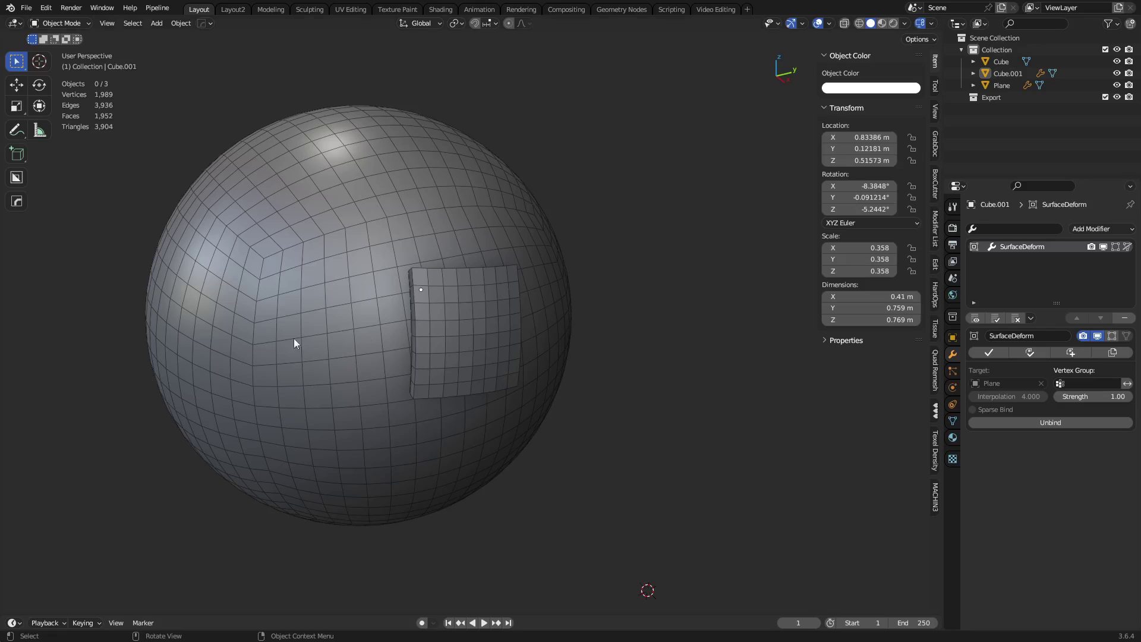
- Switch to Blender and start a new General scene in place of the current sphere scene
left_click(26, 8)
mouse_move(35, 21)
left_click(155, 21)
left_click(610, 341)
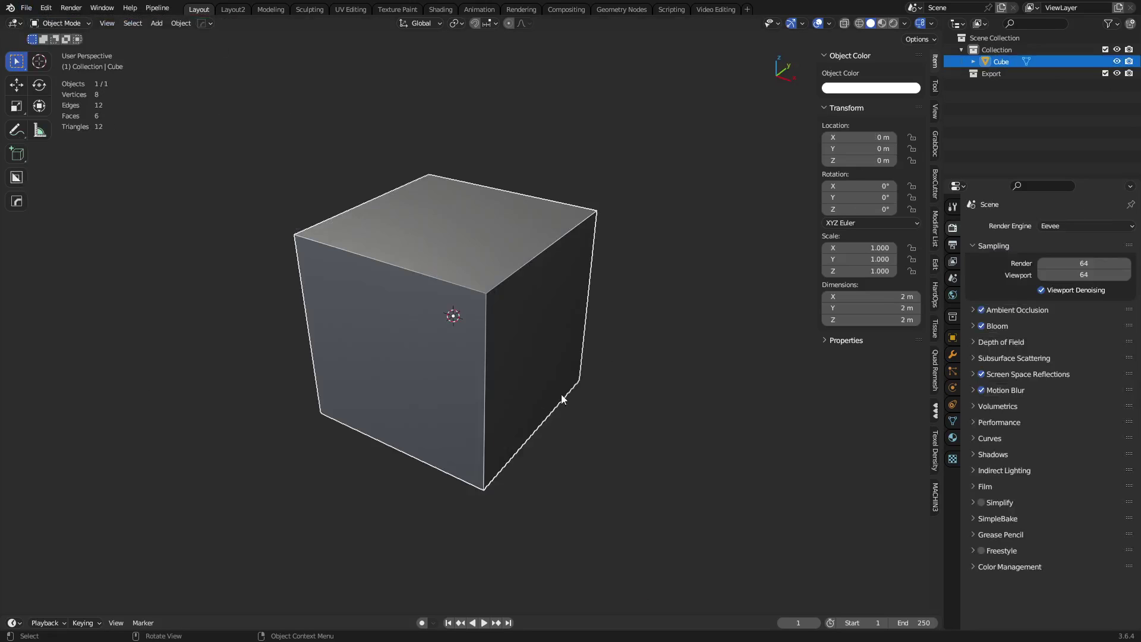
- Give the default cube a level 1 Subdivision modifier and add a Cast modifier below it
key("ctrl+2")
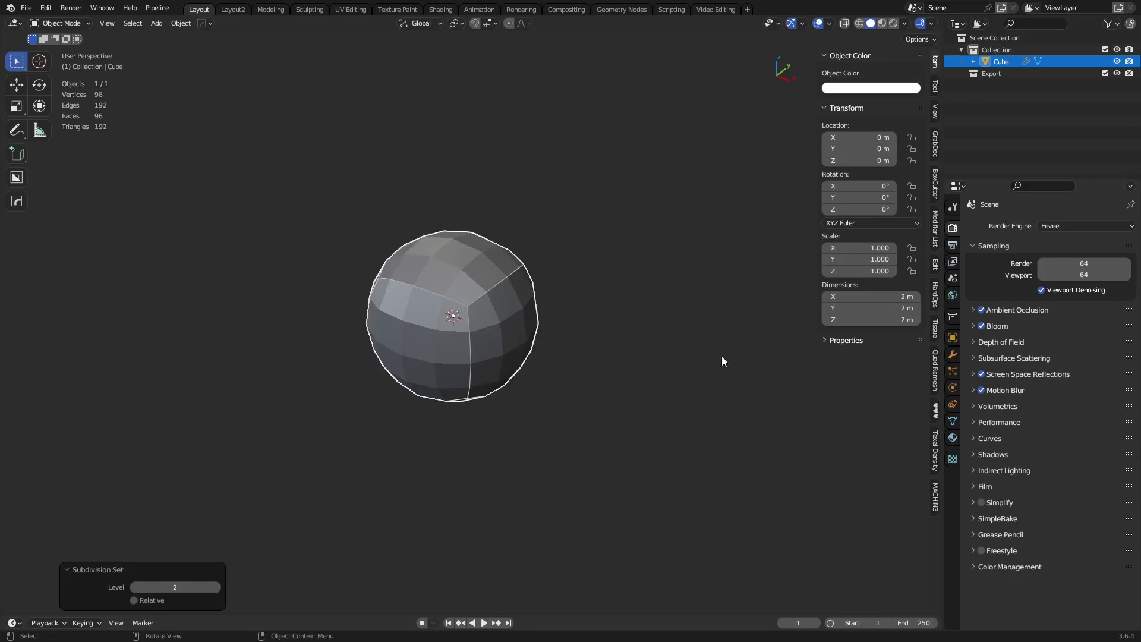
key("ctrl+1")
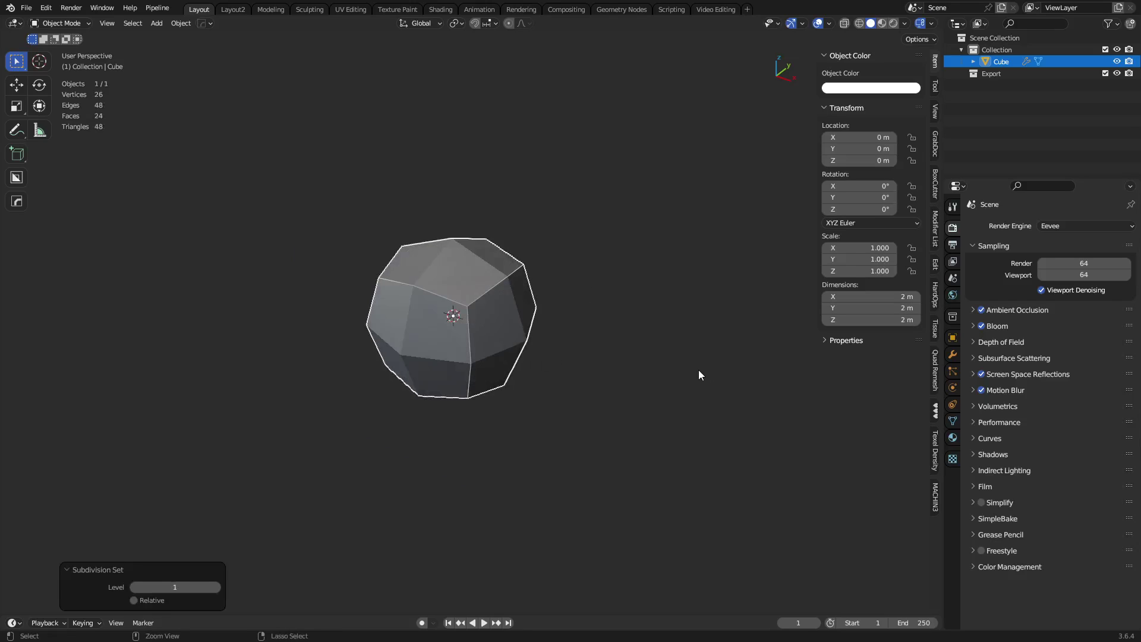
left_click(950, 357)
left_click(1093, 228)
left_click(1007, 276)
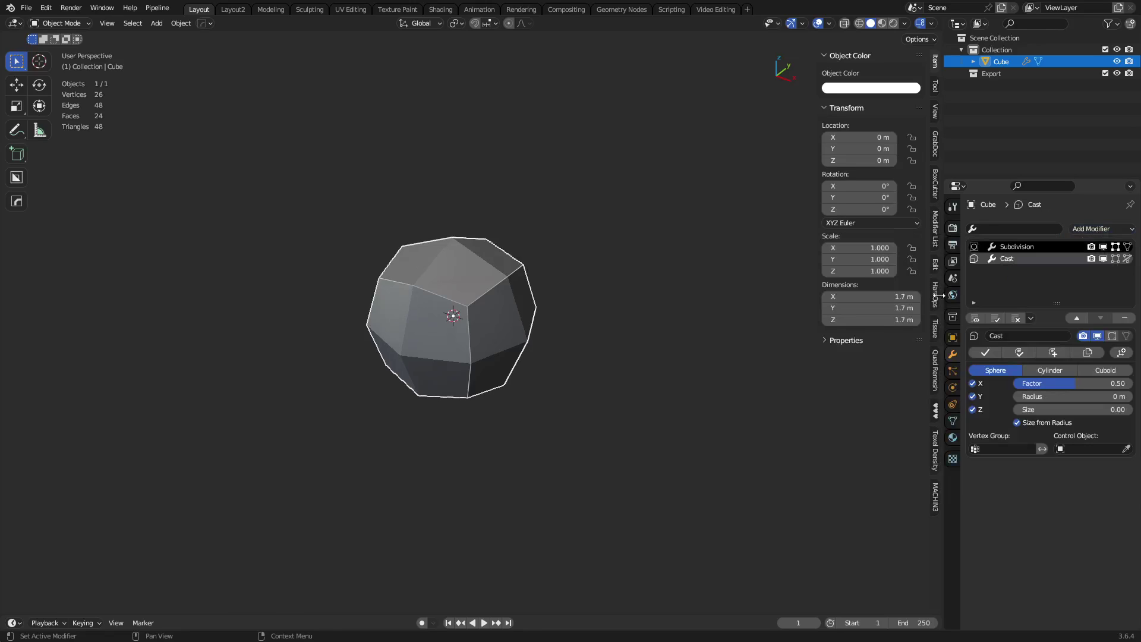
- Convert the subdivided cube to a mesh so its modifiers are applied, and deselect it
right_click(558, 381)
mouse_move(517, 324)
left_click(618, 342)
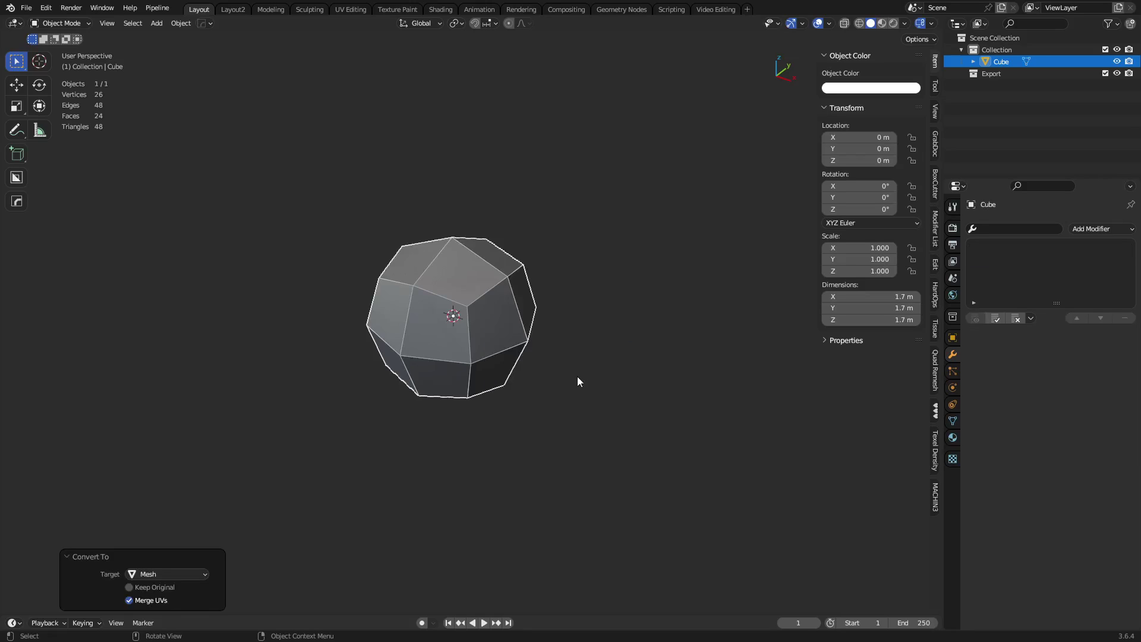
left_click(576, 381)
- Add a UV sphere with 32 segments and 16 rings and move it along negative X beside the rounded cube
middle_click_drag(539, 405, 622, 359, "shift")
key("shift+a")
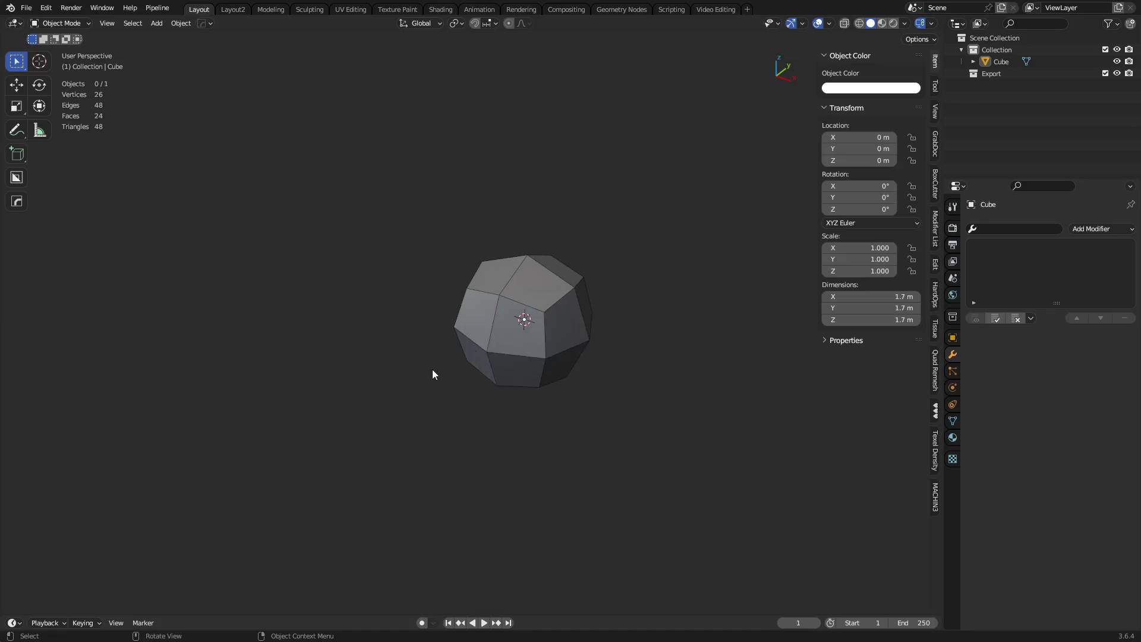
key("shift+a")
mouse_move(529, 344)
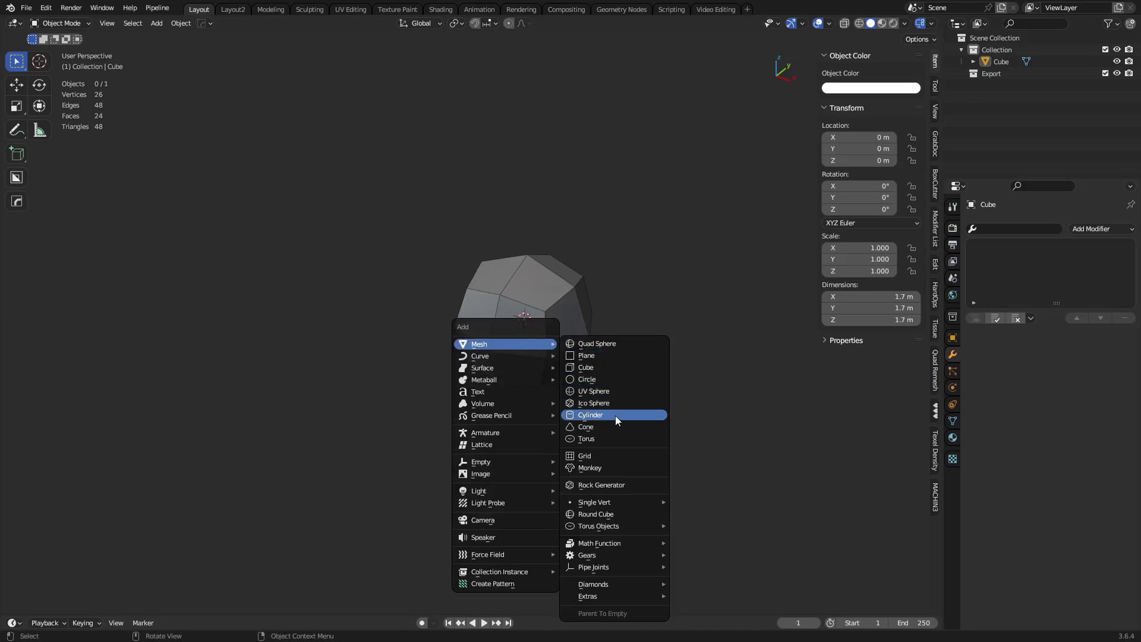
left_click(612, 391)
key("g")
key("y")
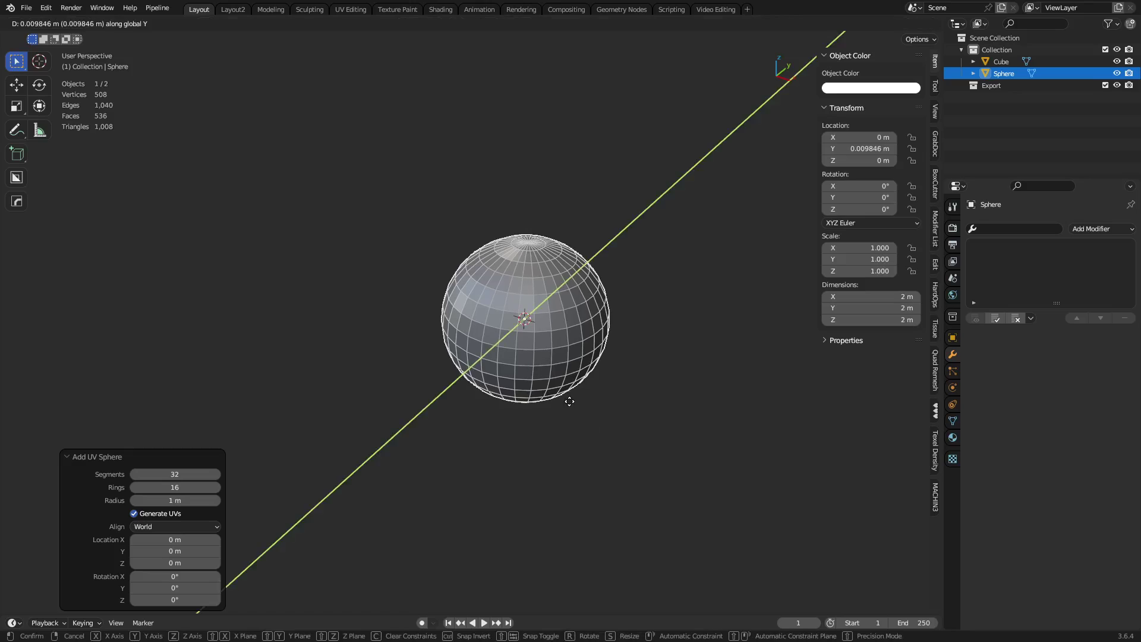
key("x")
left_click(420, 367)
- Select the edge loop around the UV sphere's equator to check its vertex count
key("Tab")
middle_click_drag(426, 347, 433, 361)
left_click(377, 334, "alt")
middle_click_drag(377, 333, 437, 333)
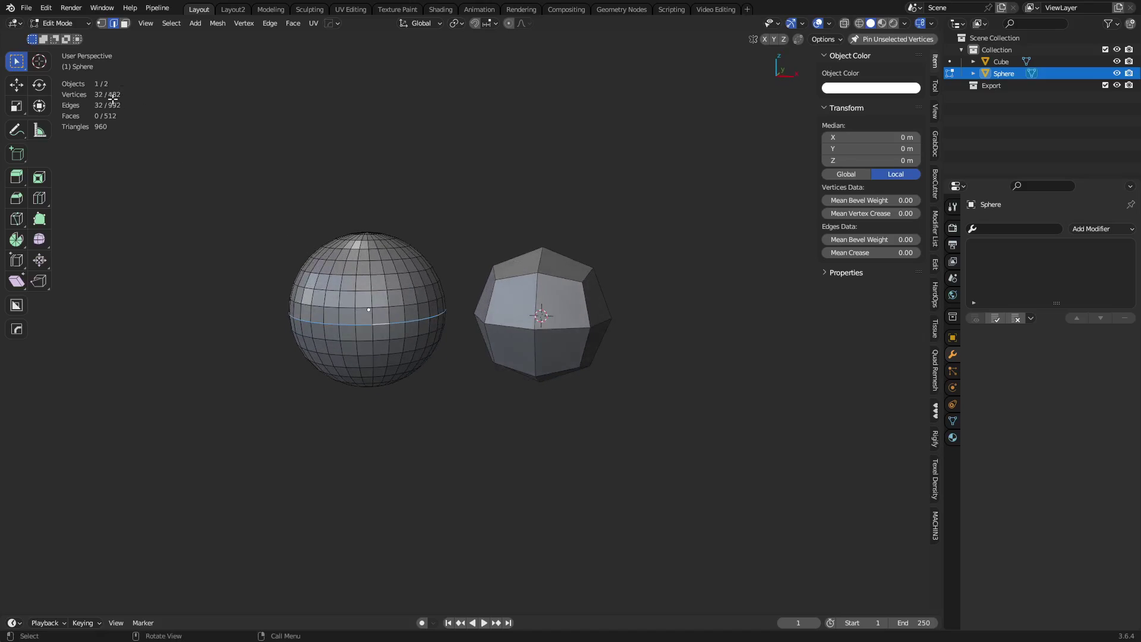
middle_click_drag(405, 307, 399, 352)
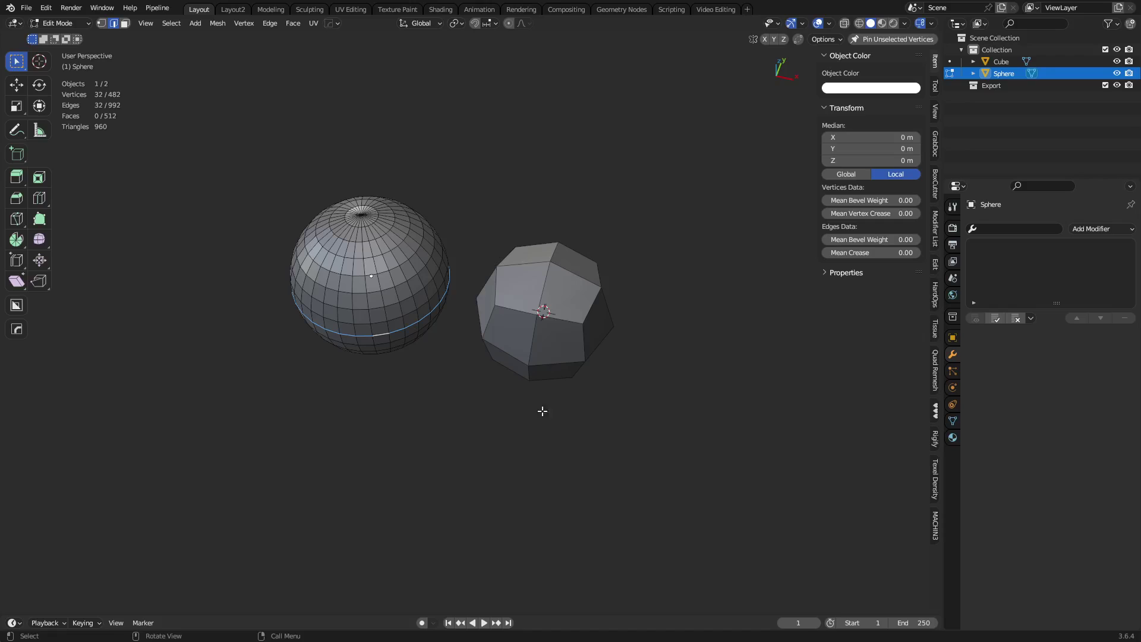
- Edit the rounded cube in front view and delete the vertices of its lower half
key("ctrl+Tab")
left_click(514, 408)
left_click(556, 334)
key("ctrl+Tab")
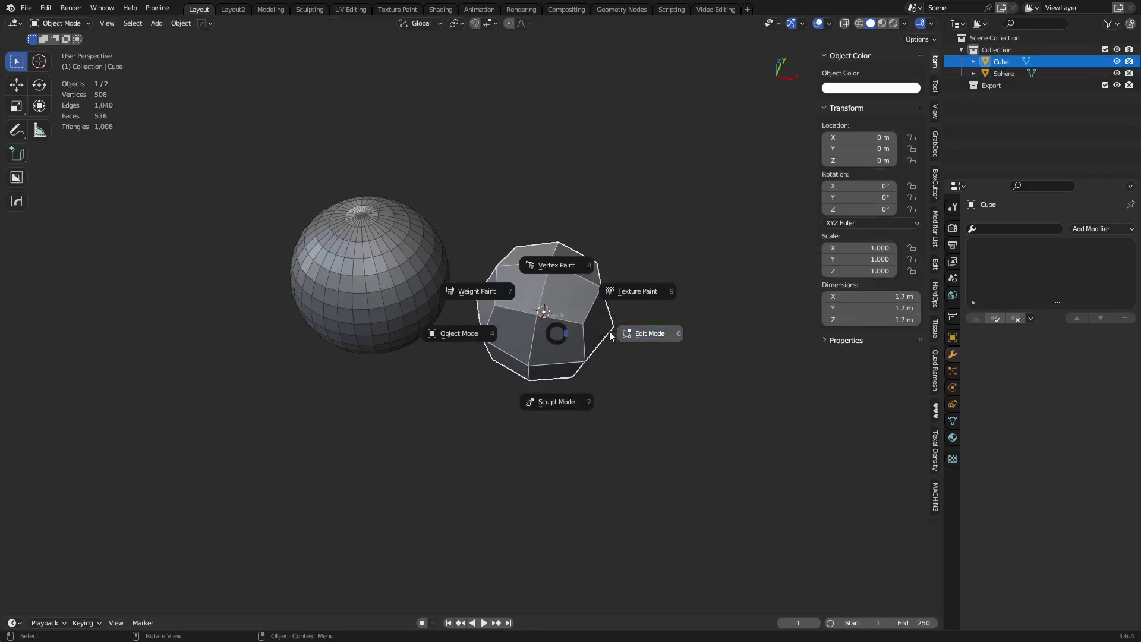
left_click(612, 334)
key("KP_1")
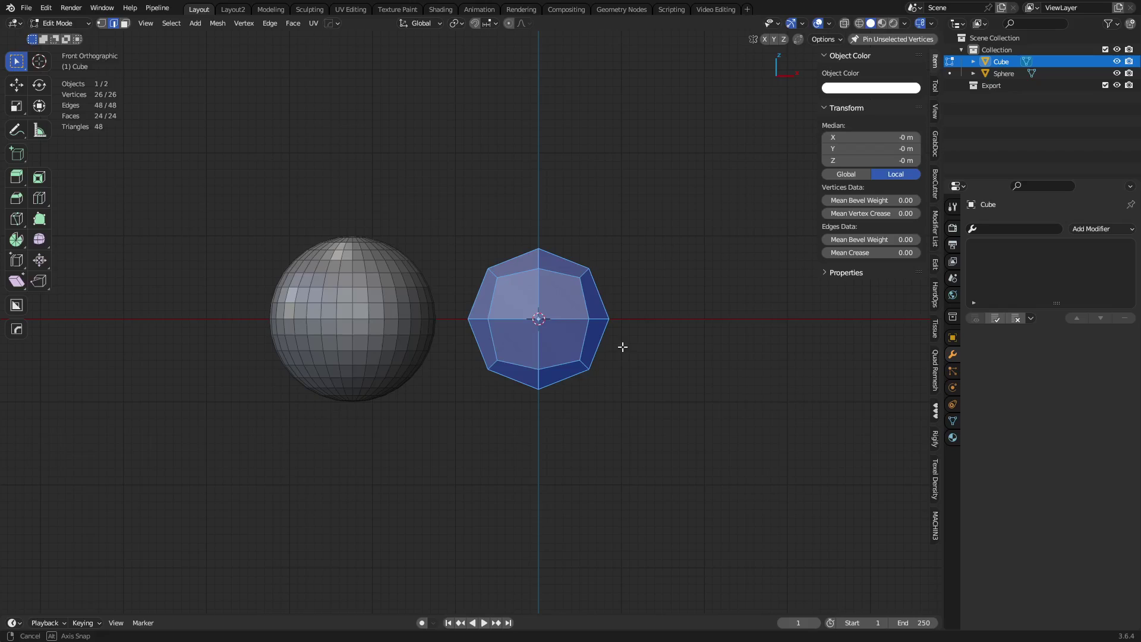
key("1")
left_click_drag(441, 405, 640, 350)
key("x")
left_click(640, 348)
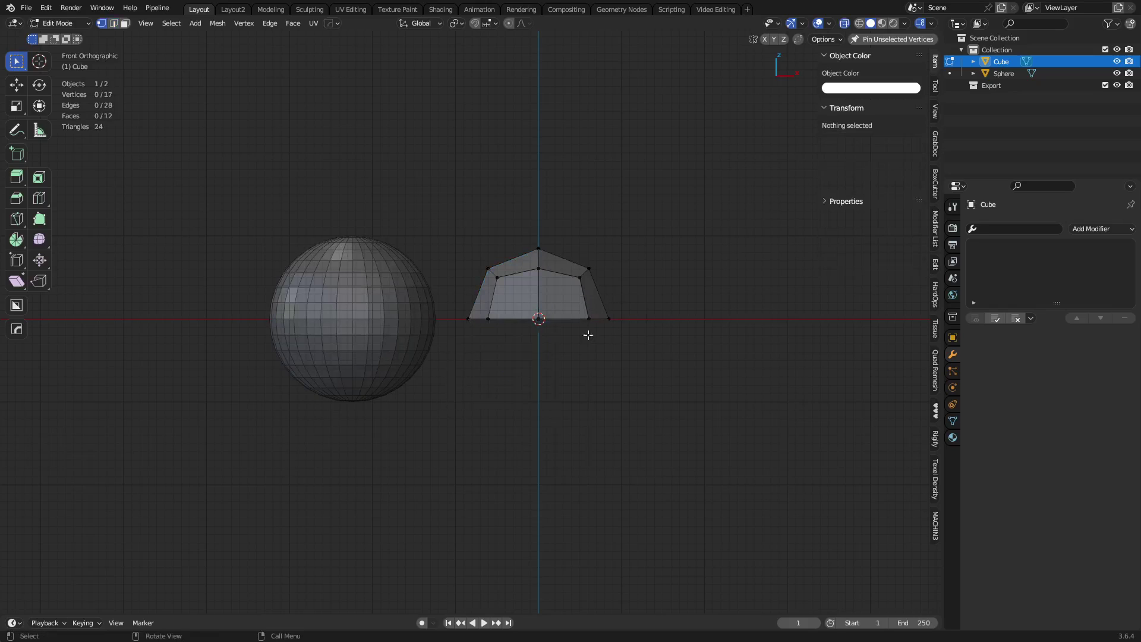
- Extrude the dome's open bottom loop about 1.01 m down along Z and close it with a face
left_click(535, 321, "alt")
key("g")
key("z")
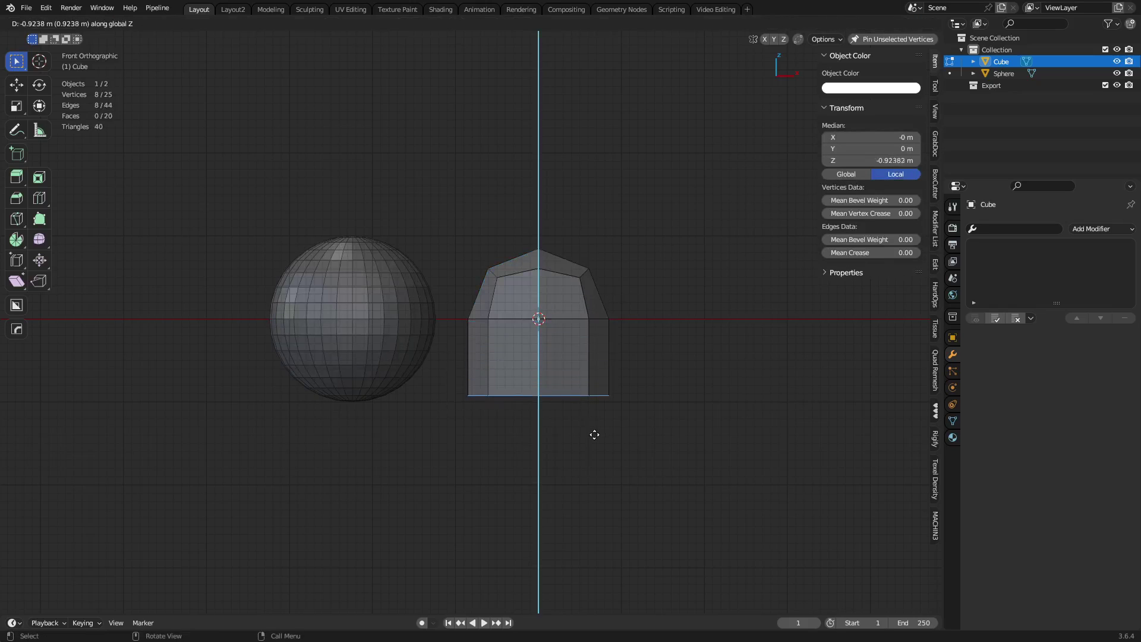
left_click(593, 435)
middle_click_drag(578, 404, 544, 333)
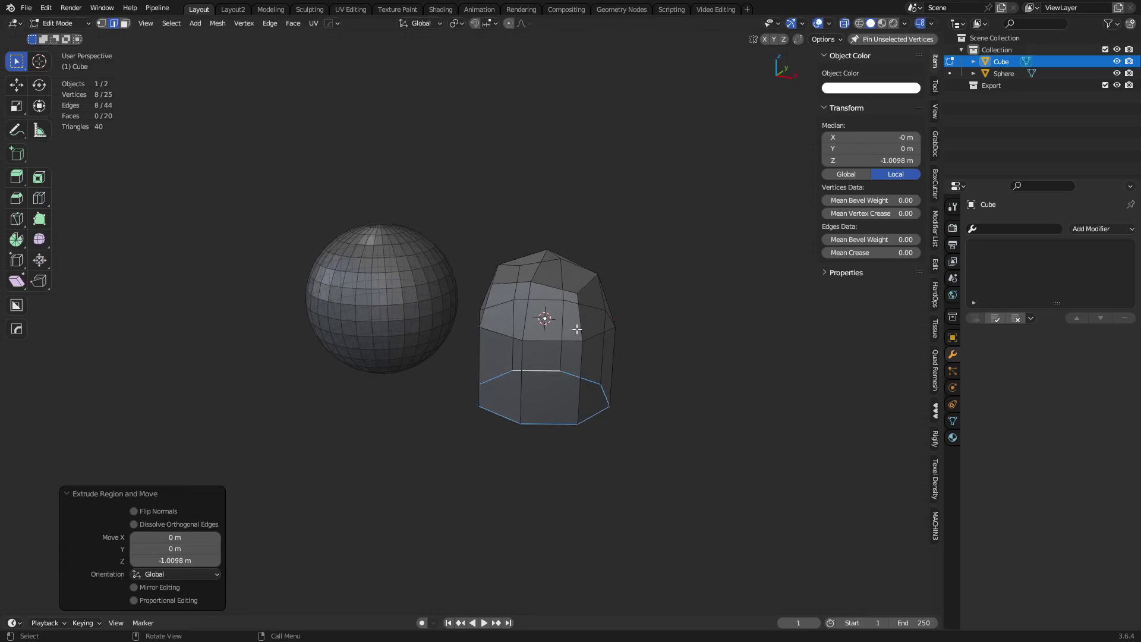
key("f")
key("ctrl+Tab")
left_click(522, 422)
- Try a level 2 subdivision on the domed cylinder and undo it
key("ctrl+2")
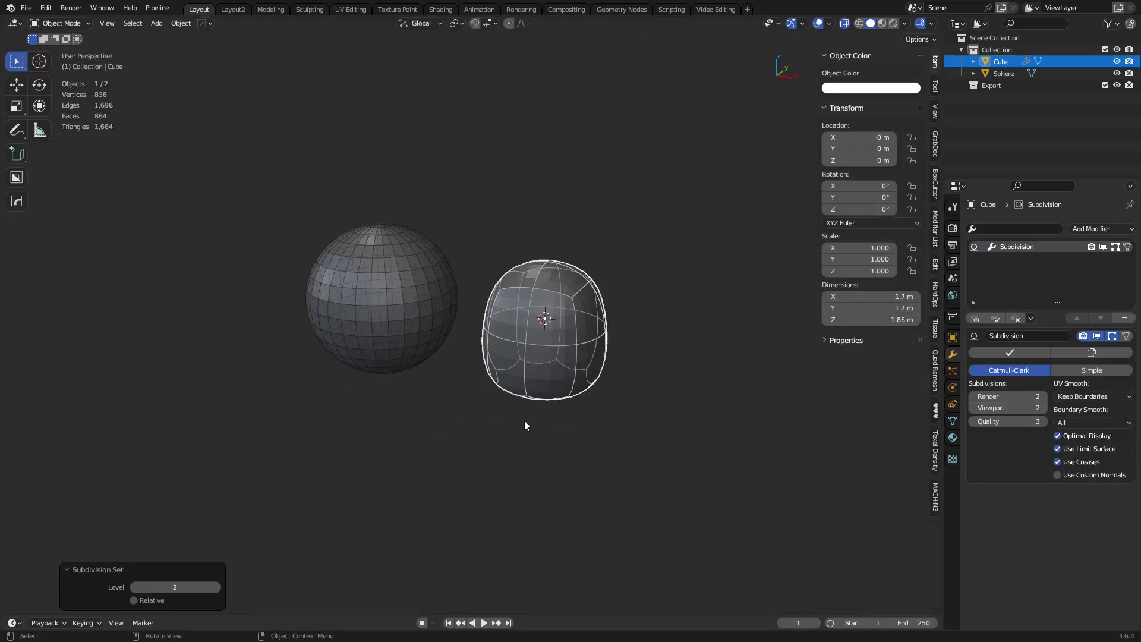
key("ctrl+z")
left_click(490, 427)
- Add a cylinder with 6 vertices and move it about 6.89 m along negative X
key("KP_1")
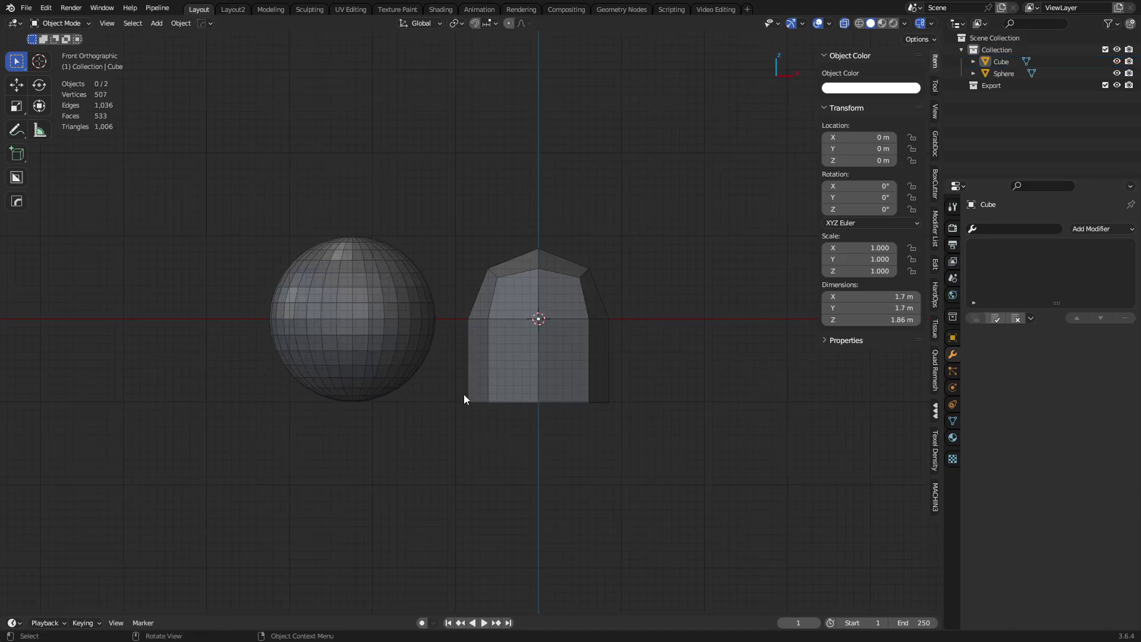
key("shift+a")
mouse_move(559, 290)
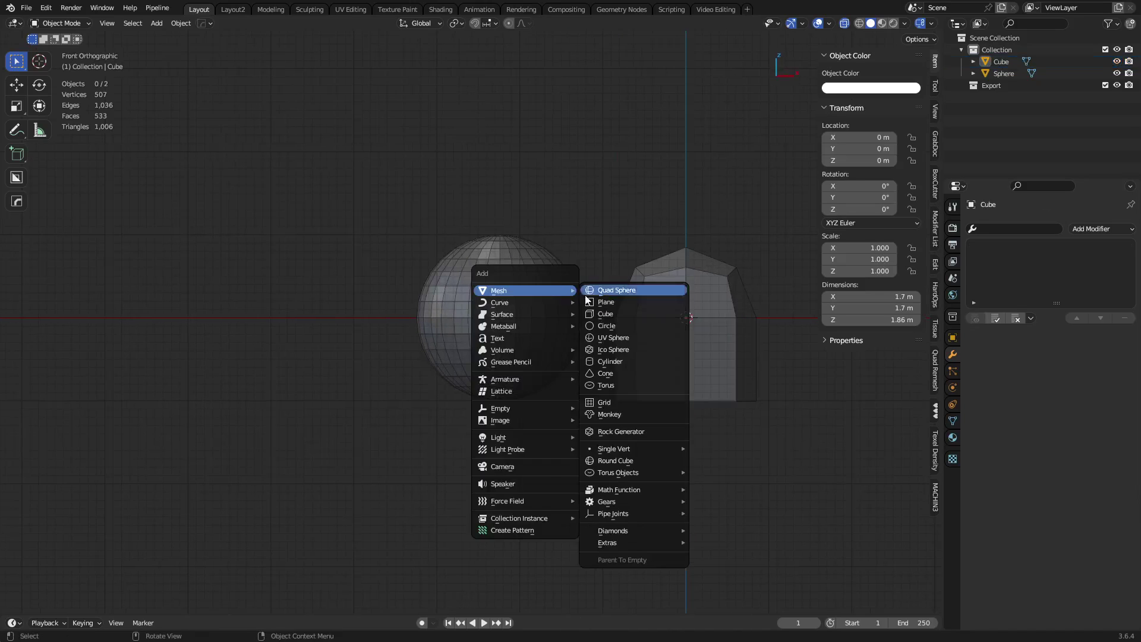
left_click(607, 361)
left_click(189, 461)
type("6")
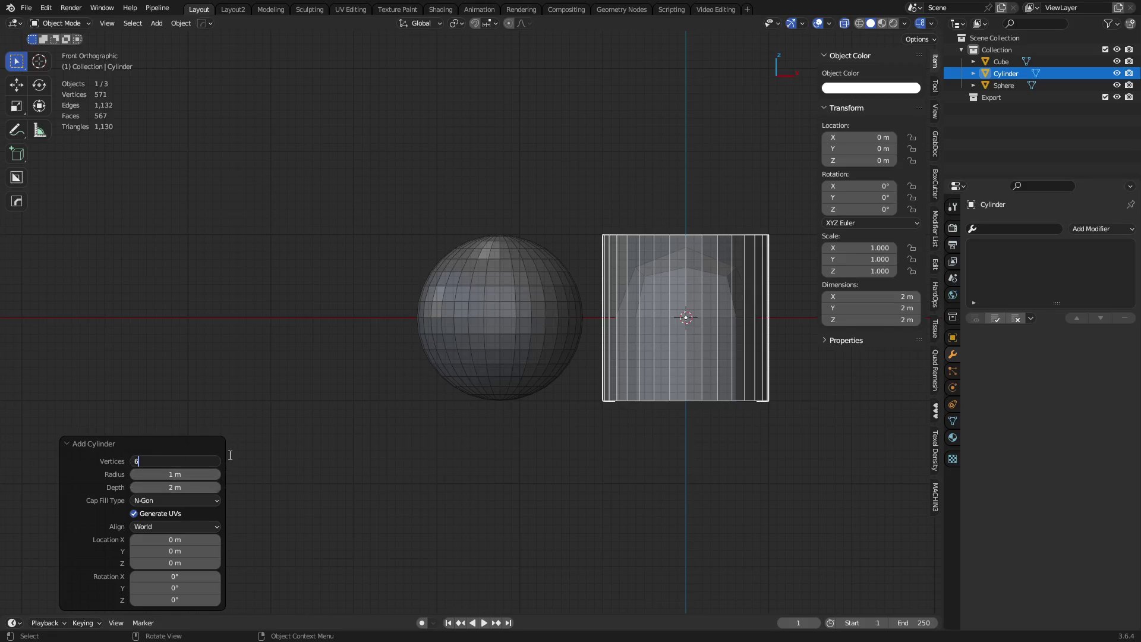
key("Return")
key("g")
key("x")
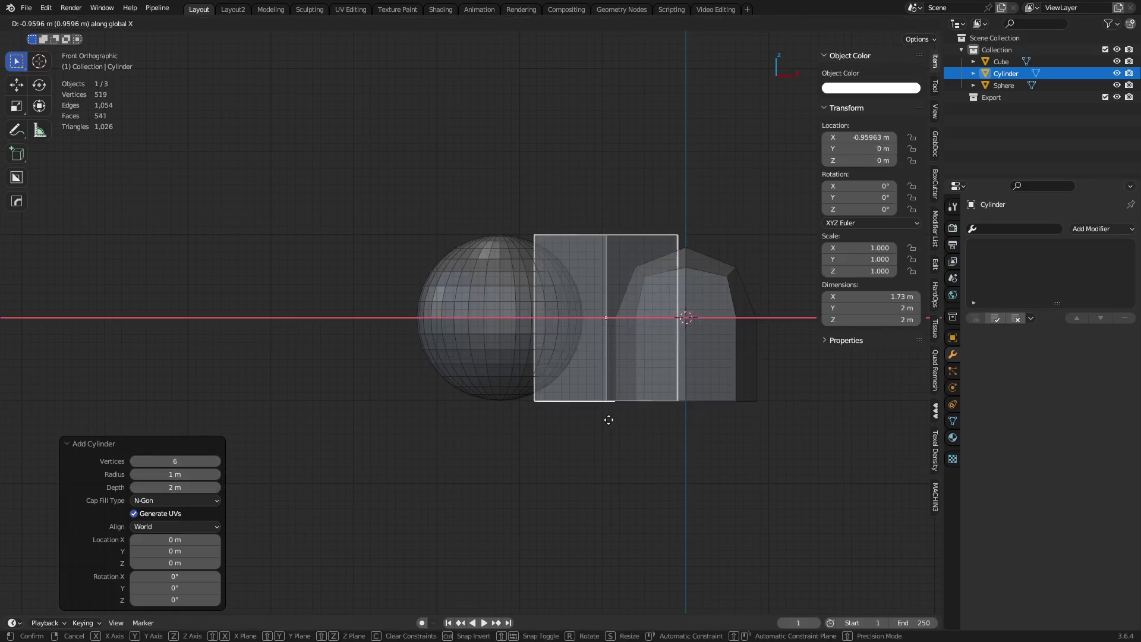
left_click(121, 423)
- Add a cylinder with 8 vertices and move it along X between the six-sided cylinder and the sphere
middle_click_drag(444, 315, 525, 397)
key("shift+a")
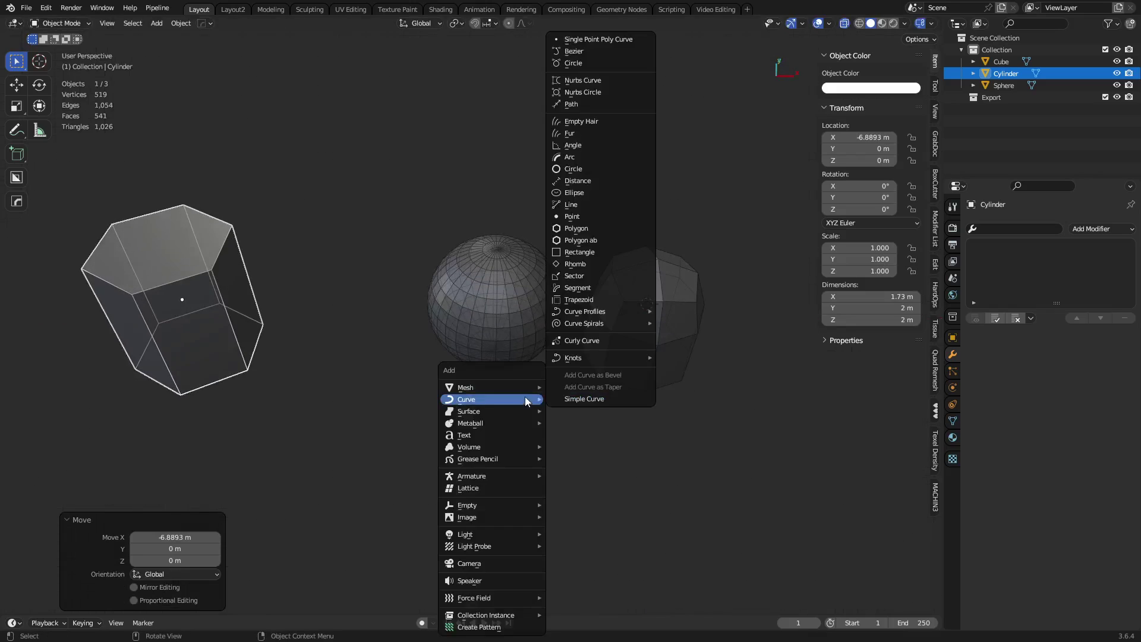
mouse_move(528, 386)
left_click(614, 189)
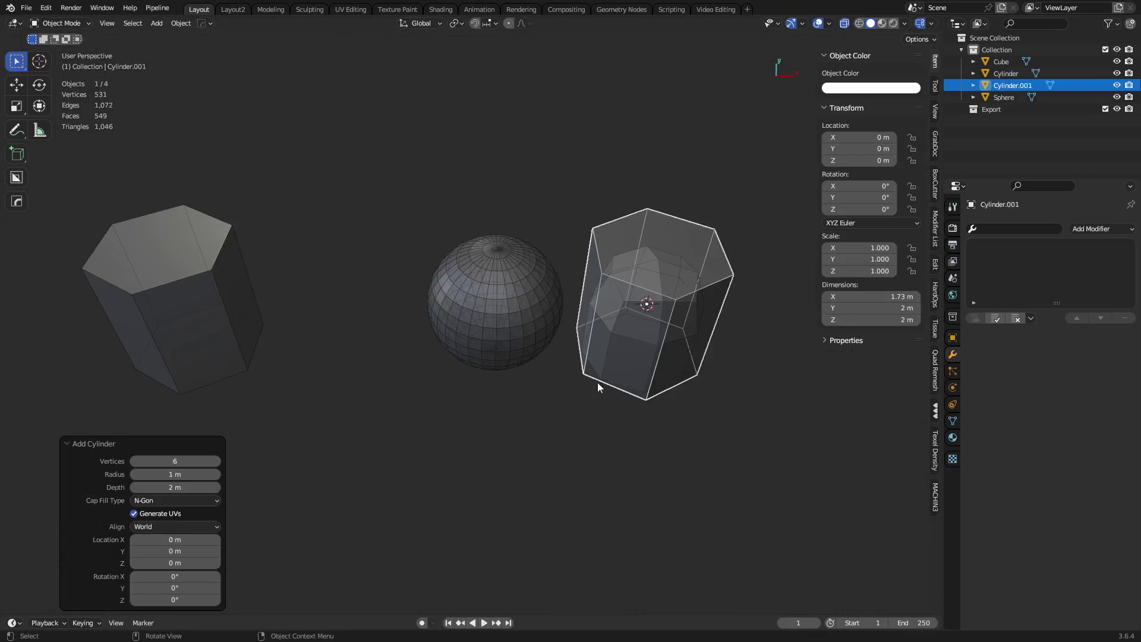
left_click(189, 457)
type("8")
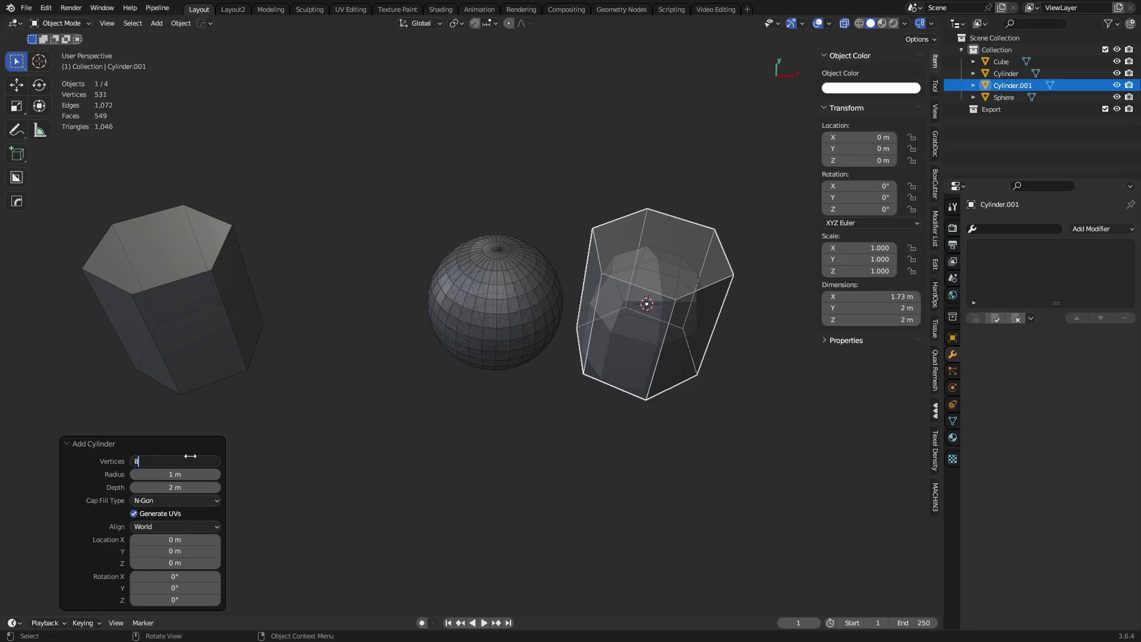
key("Return")
key("g")
key("y")
key("x")
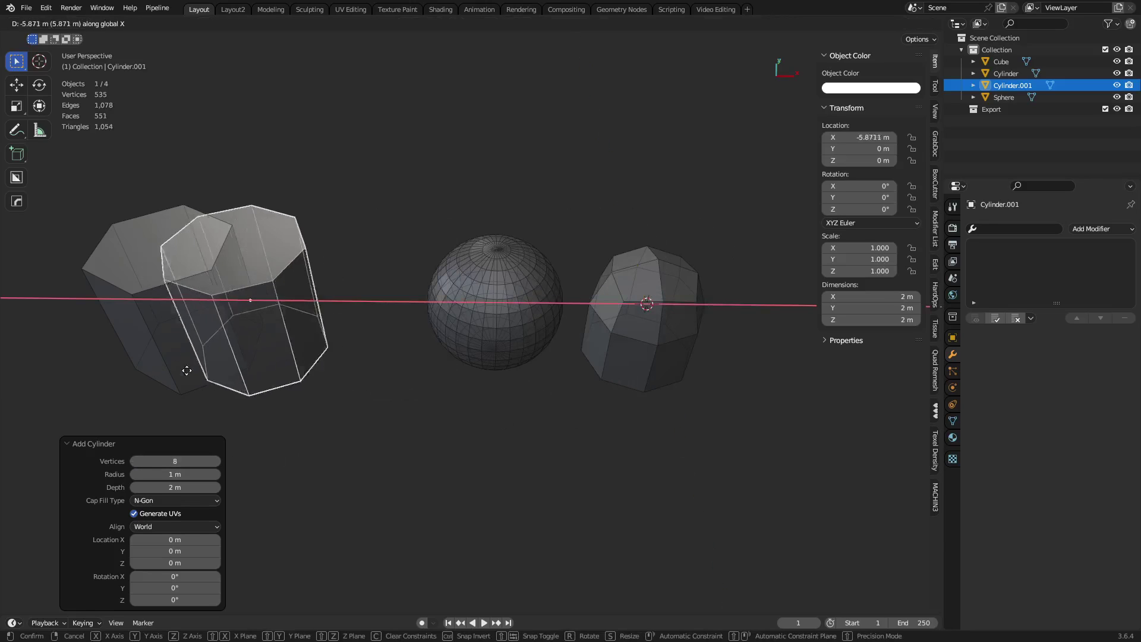
left_click(257, 378)
key("alt+a")
- Add a 2 m plane and move it about 4.05 m along negative Y, in front of the other objects
scroll(615, 430, "down", 3)
middle_click_drag(543, 425, 440, 365, "shift")
middle_click_drag(537, 322, 540, 347)
key("shift+a")
mouse_move(540, 347)
left_click(597, 90)
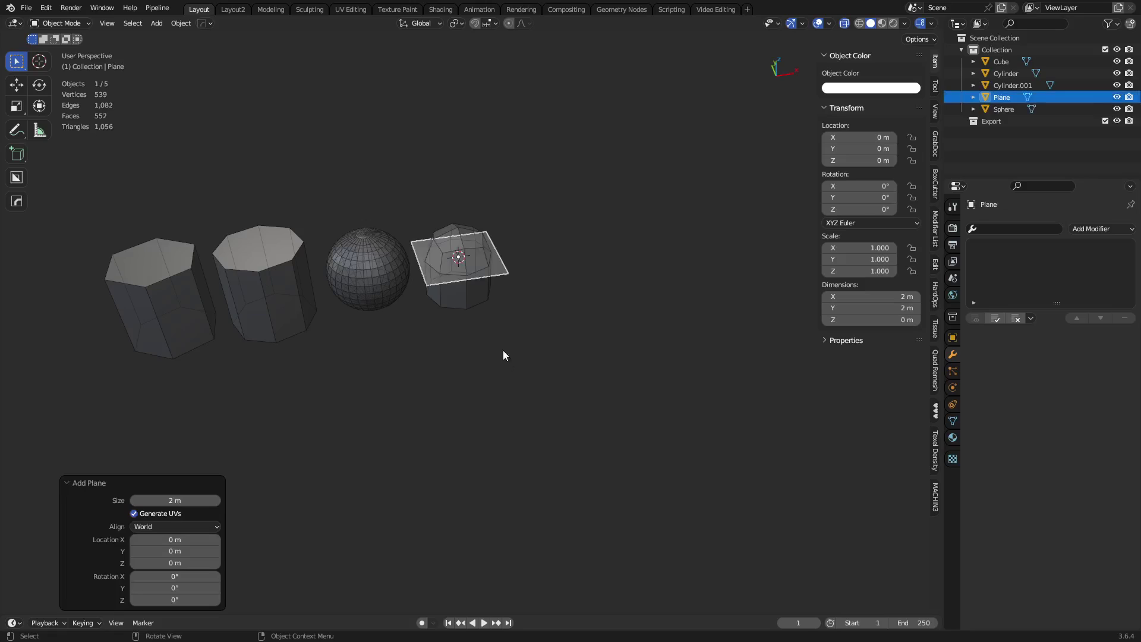
key("g")
key("y")
left_click(563, 399)
- Stretch the plane's mesh along X by a factor of about 2.88
key("Tab")
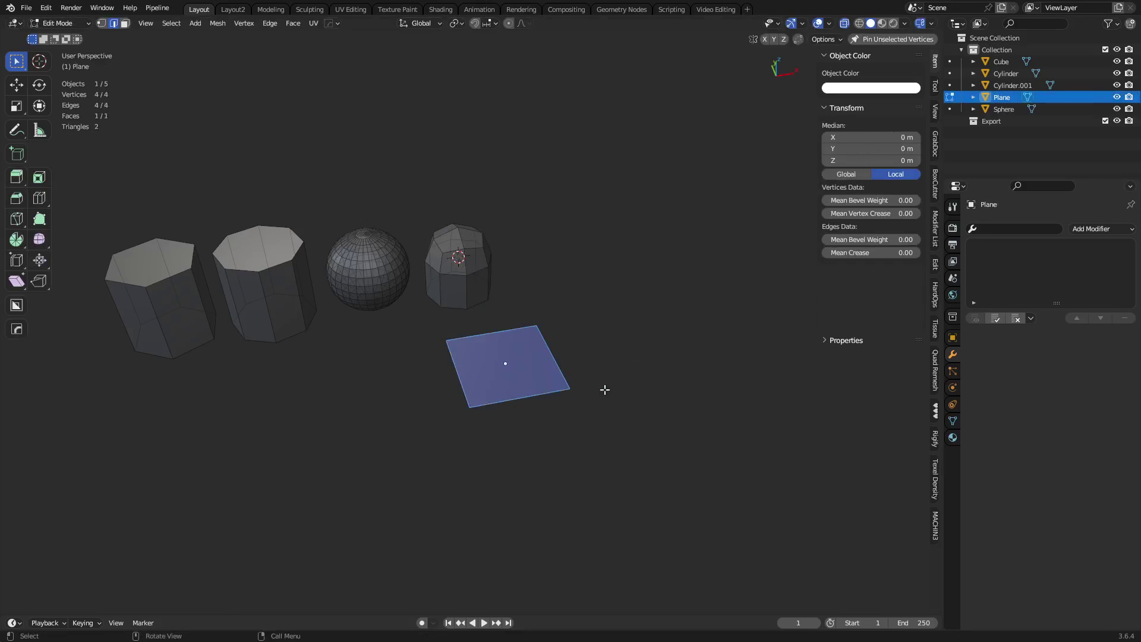
key("s")
key("y")
key("x")
left_click(752, 400)
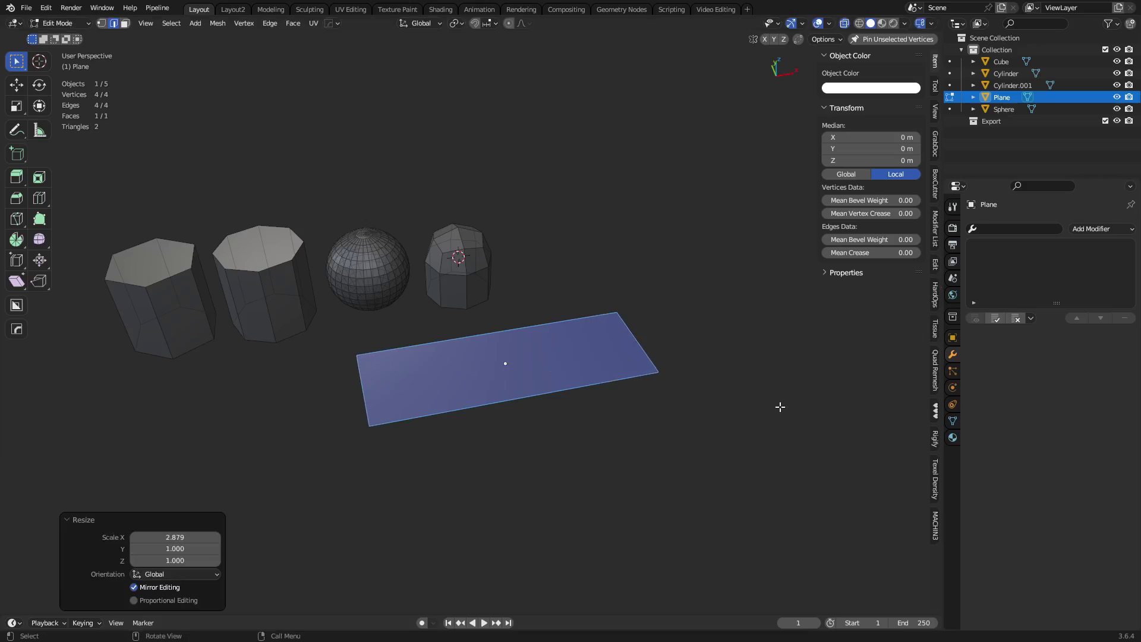
- Divide the long plane with 9 evenly spaced crosswise loop cuts
middle_click_drag(594, 407, 543, 362)
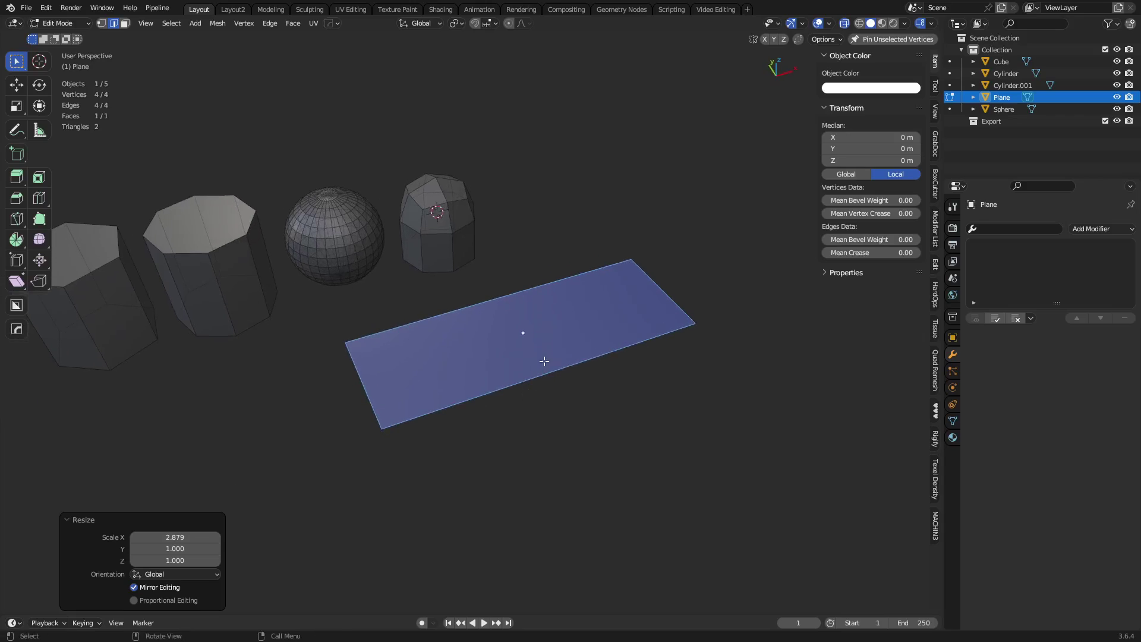
key("ctrl+r")
scroll(531, 355, "up", 3)
scroll(531, 355, "up", 3)
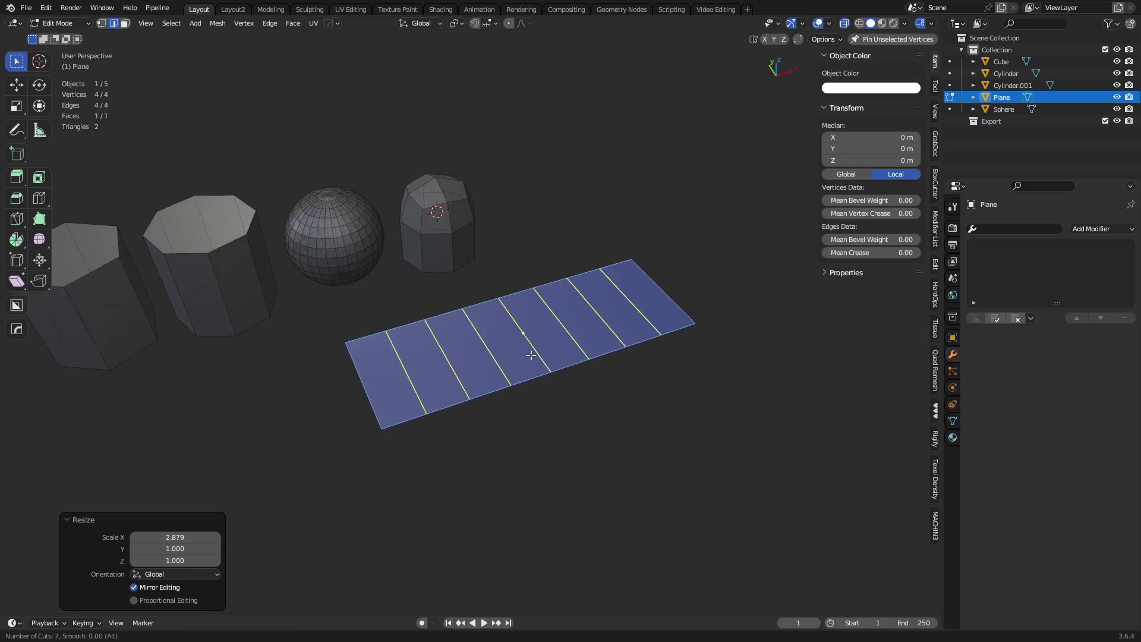
scroll(531, 355, "up", 1)
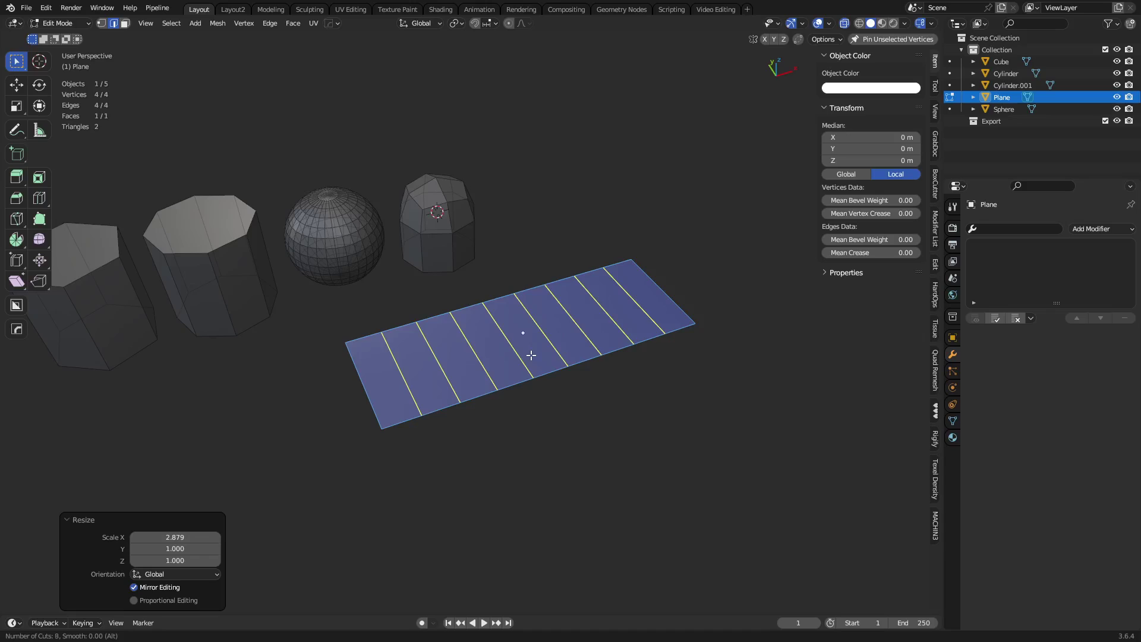
scroll(531, 355, "up", 1)
left_click(530, 355)
right_click(530, 355)
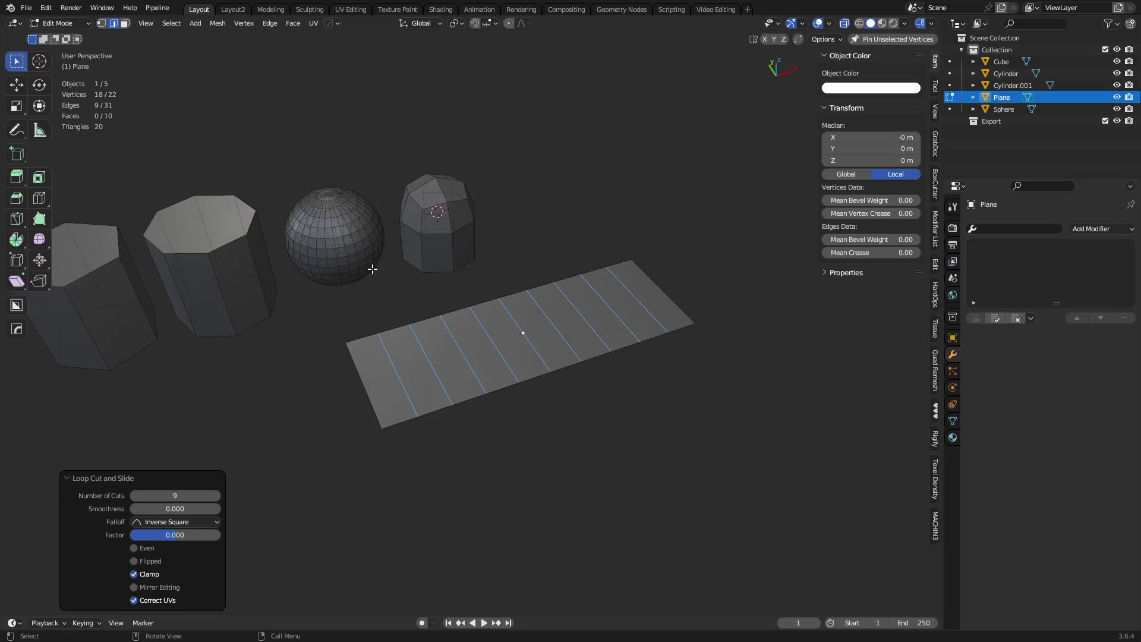
- Raise the number of loop cuts across the plane to 15
left_click(216, 494)
left_click(217, 495)
left_click(216, 495)
left_click(217, 495)
left_click(217, 495)
left_click(217, 495)
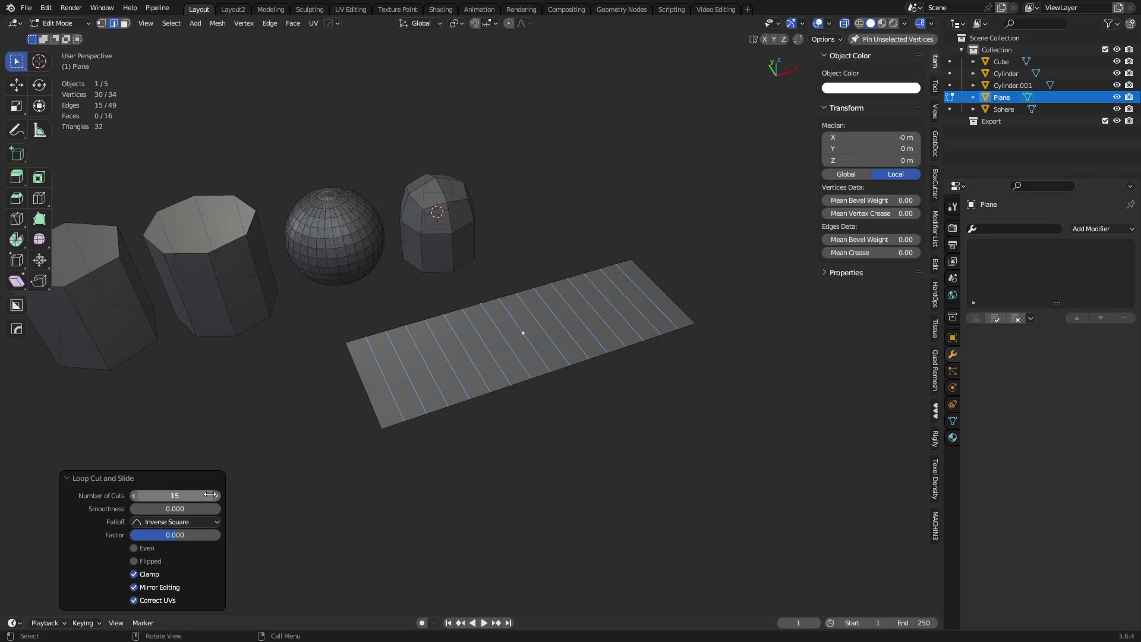
- Select the path of vertices along the plane's far long edge from corner to corner, and return to Object Mode
key("ctrl+Tab")
left_click(465, 392)
key("ctrl+Tab")
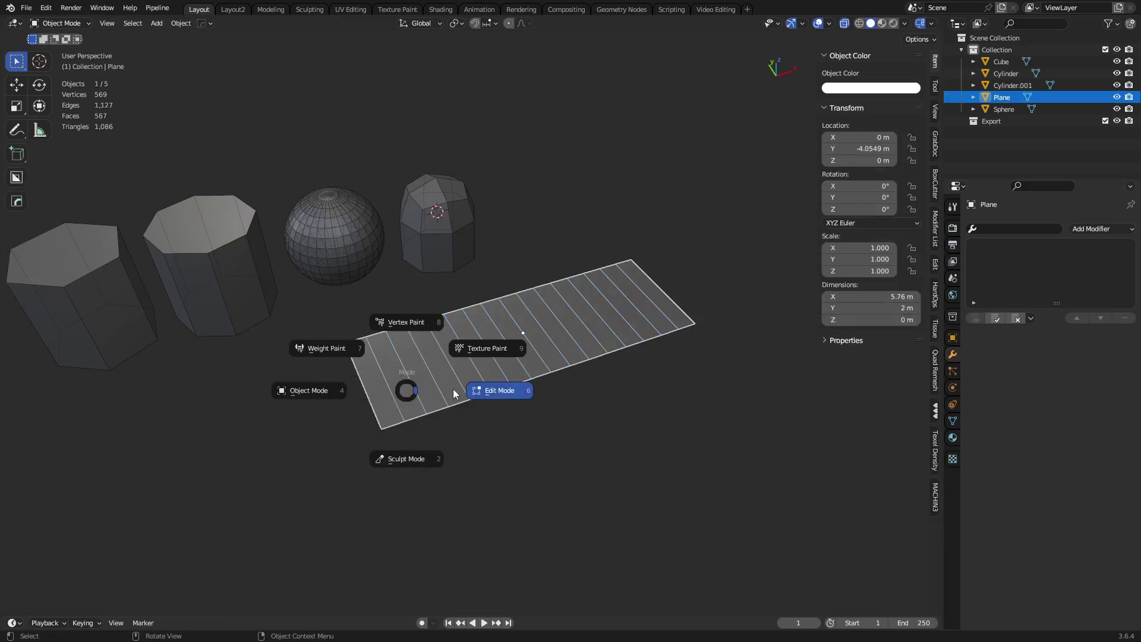
left_click(453, 393)
left_click(636, 256)
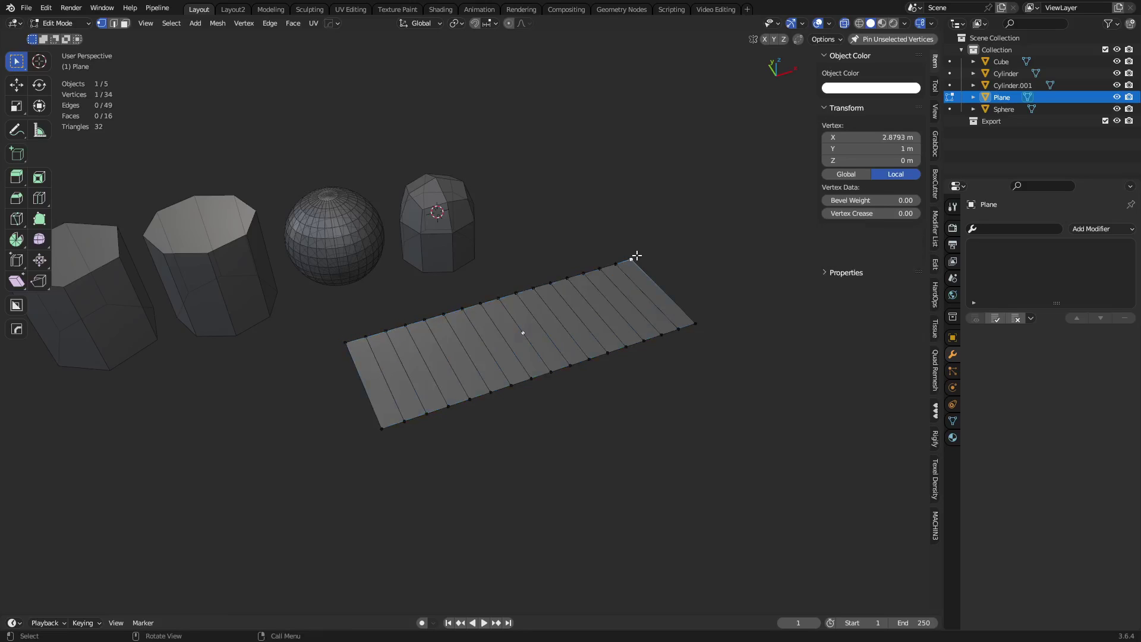
left_click(345, 342)
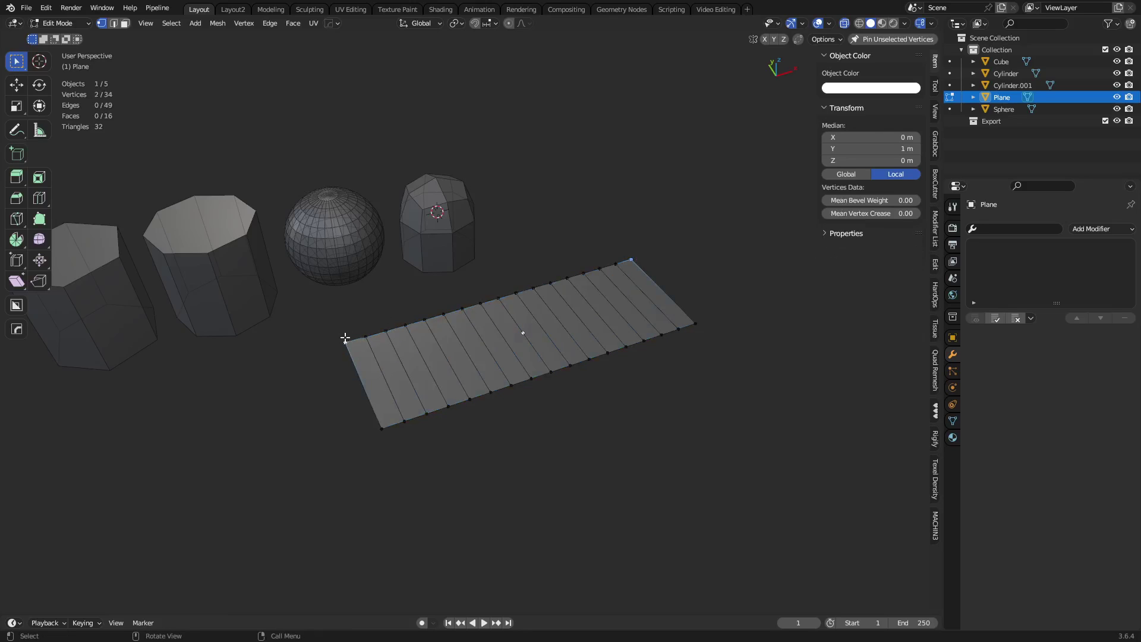
left_click(633, 256, "ctrl")
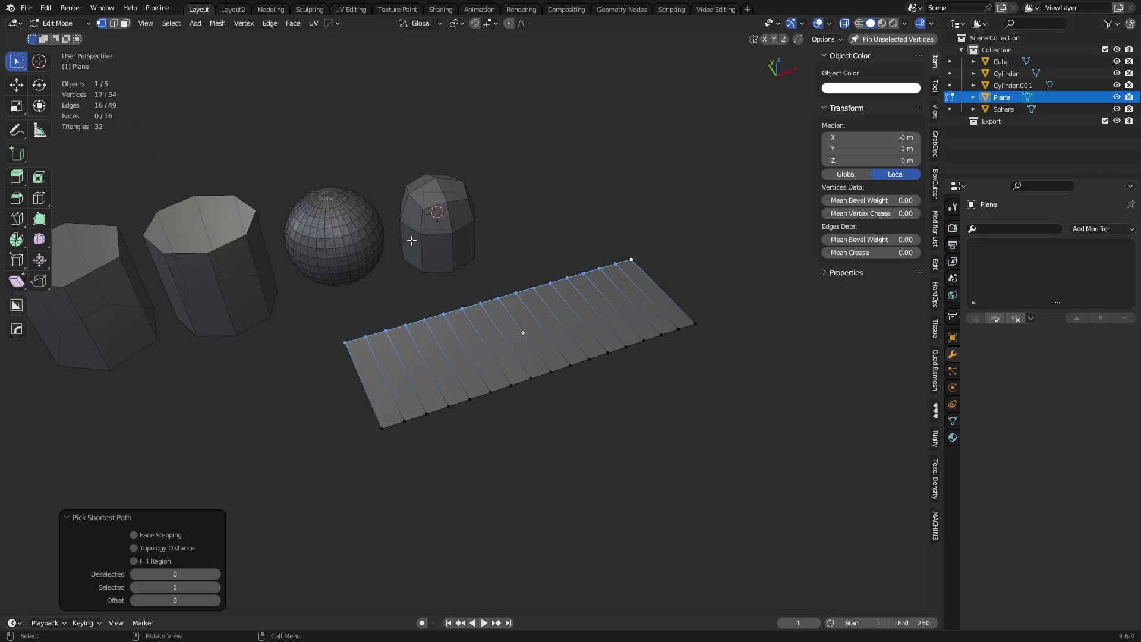
key("ctrl+Tab")
left_click(512, 383)
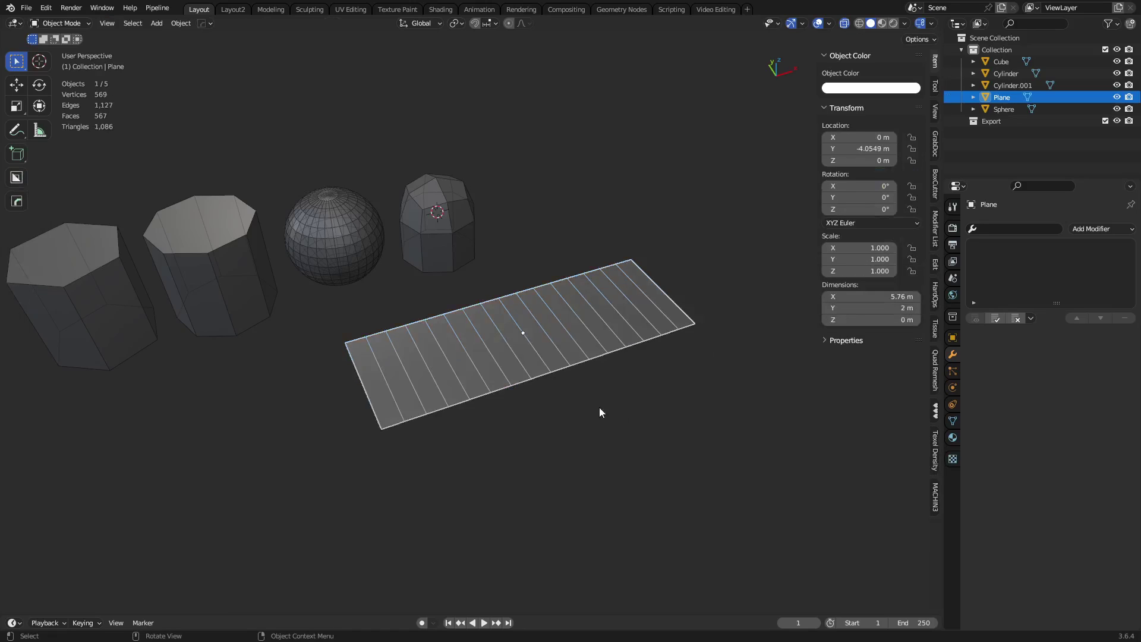
- Add a Simple Deform modifier to the divided plane and set its mode to Bend
left_click(1104, 230)
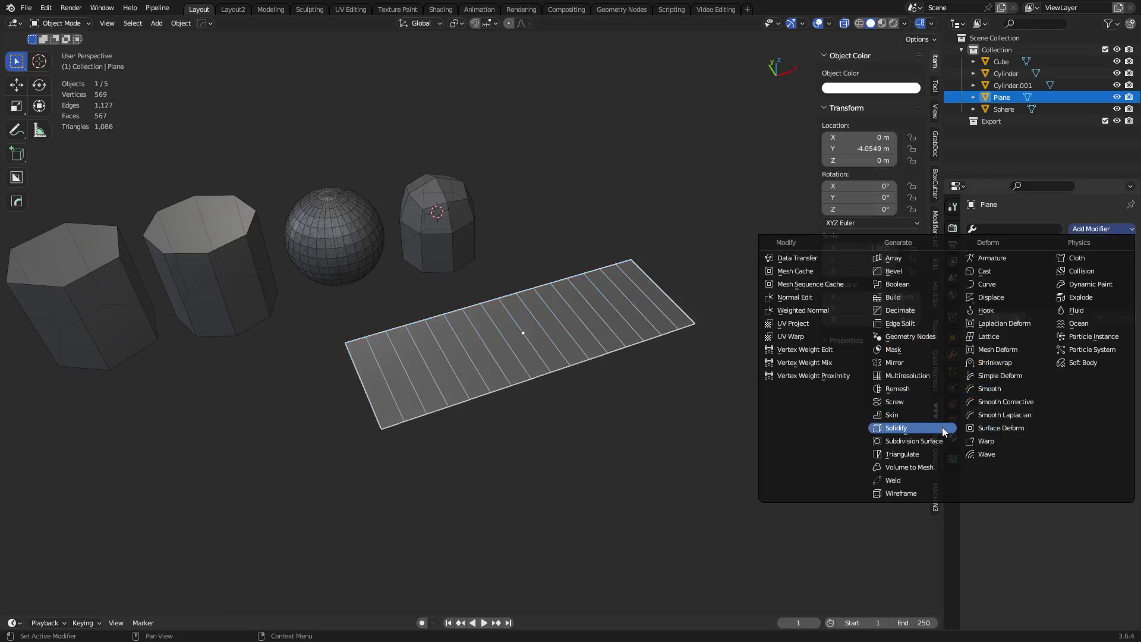
left_click(1021, 379)
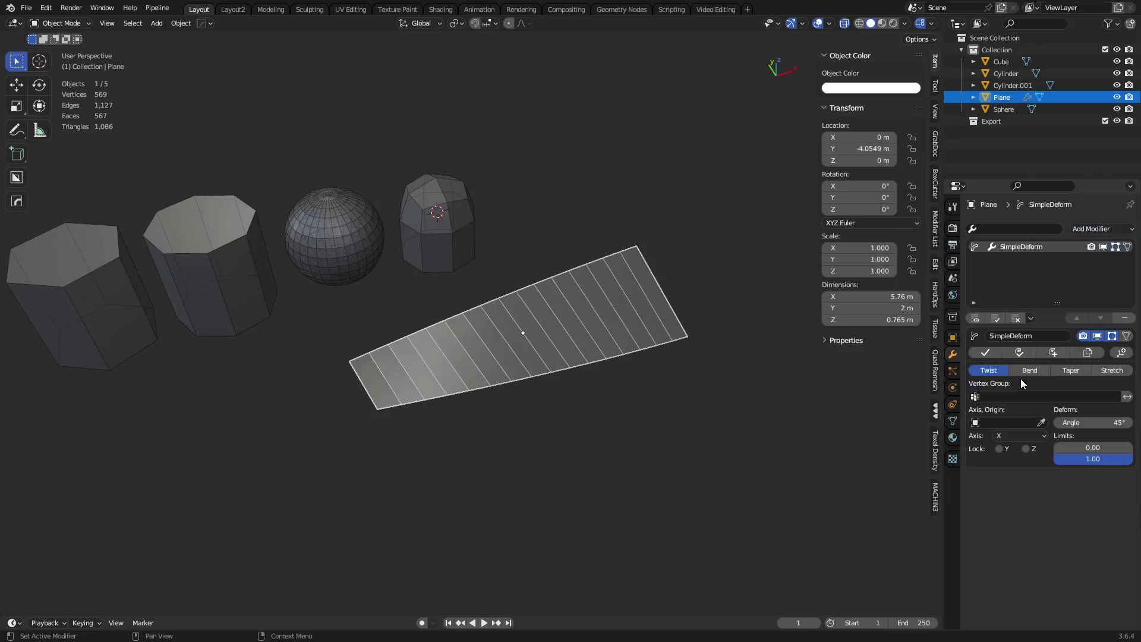
left_click(1029, 370)
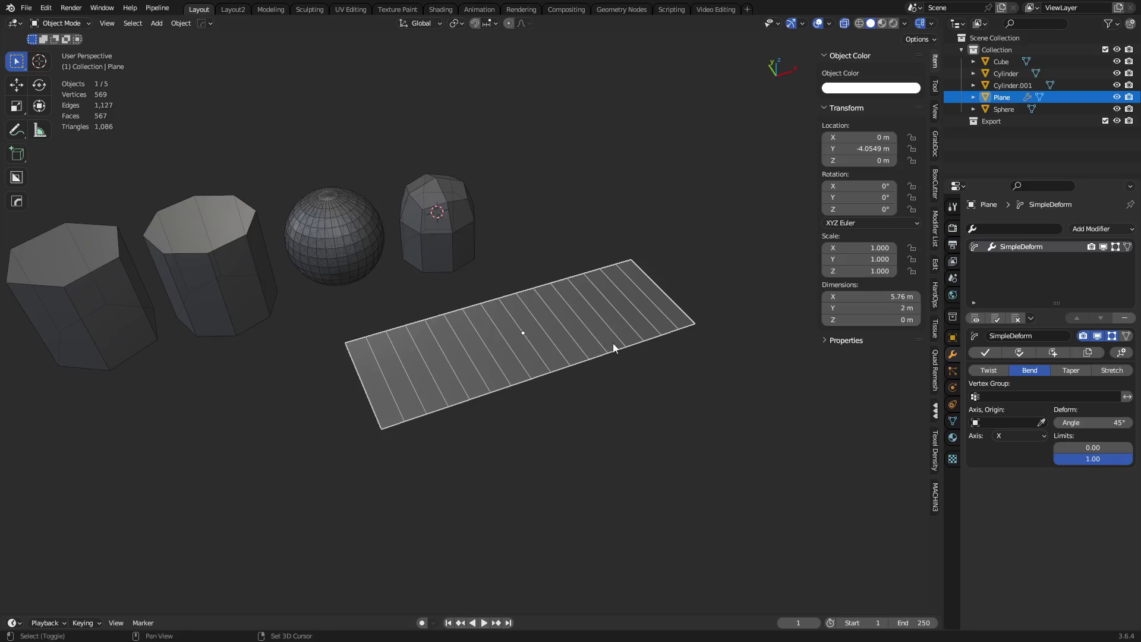
- Snap the 3D cursor to the selected plane and add a Plain Axes empty there
middle_click_drag(612, 343, 603, 335, "shift")
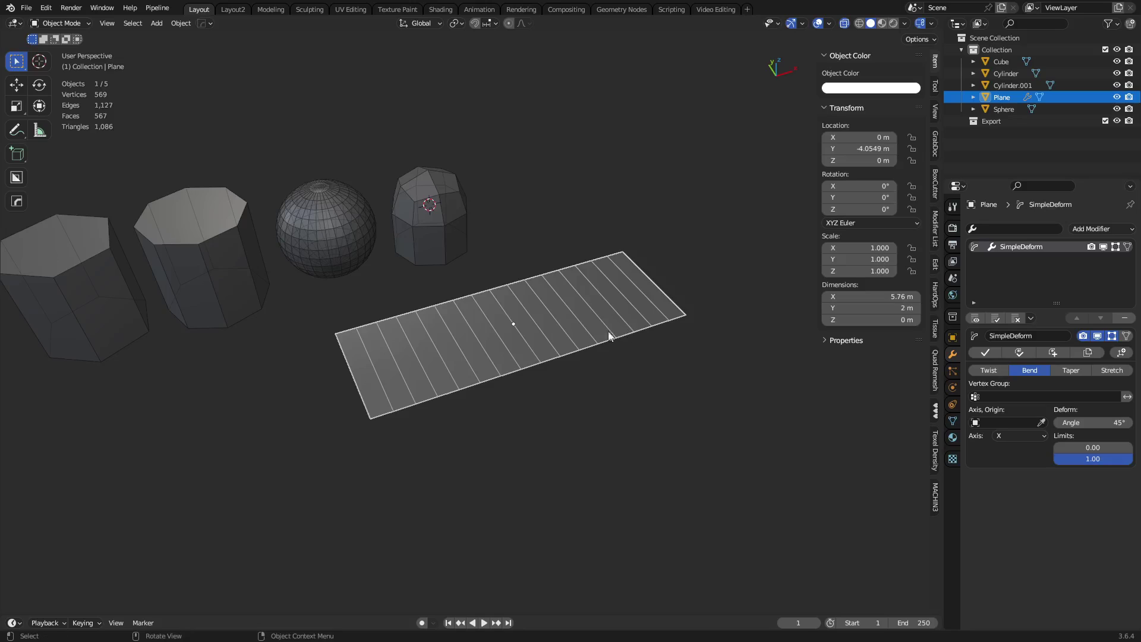
key("g")
key("Escape")
key("shift+s")
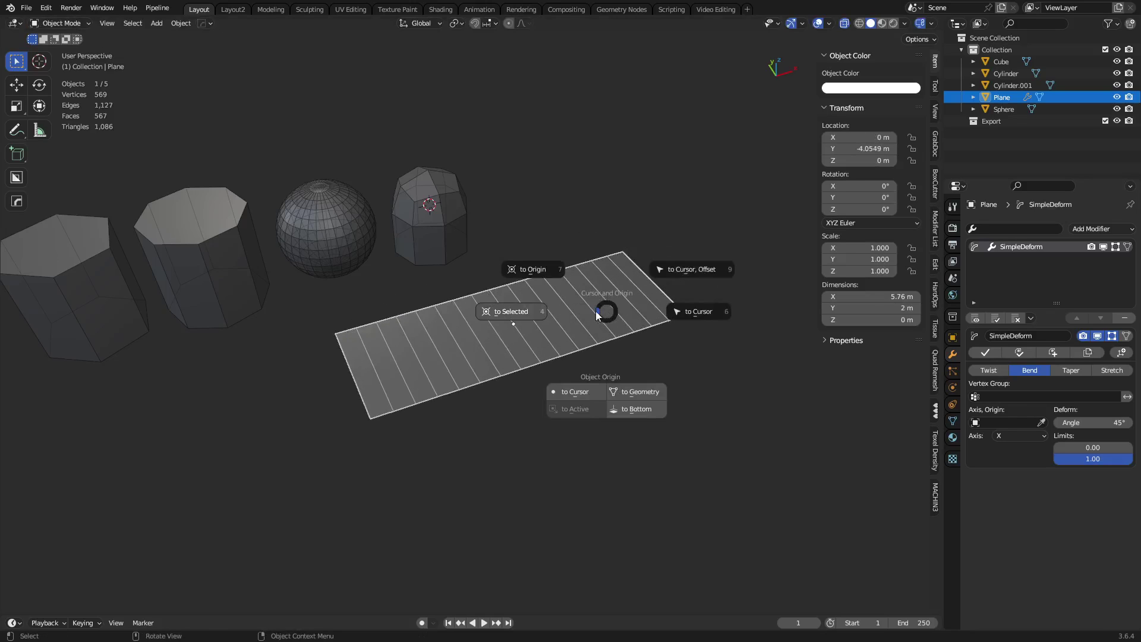
left_click(529, 315)
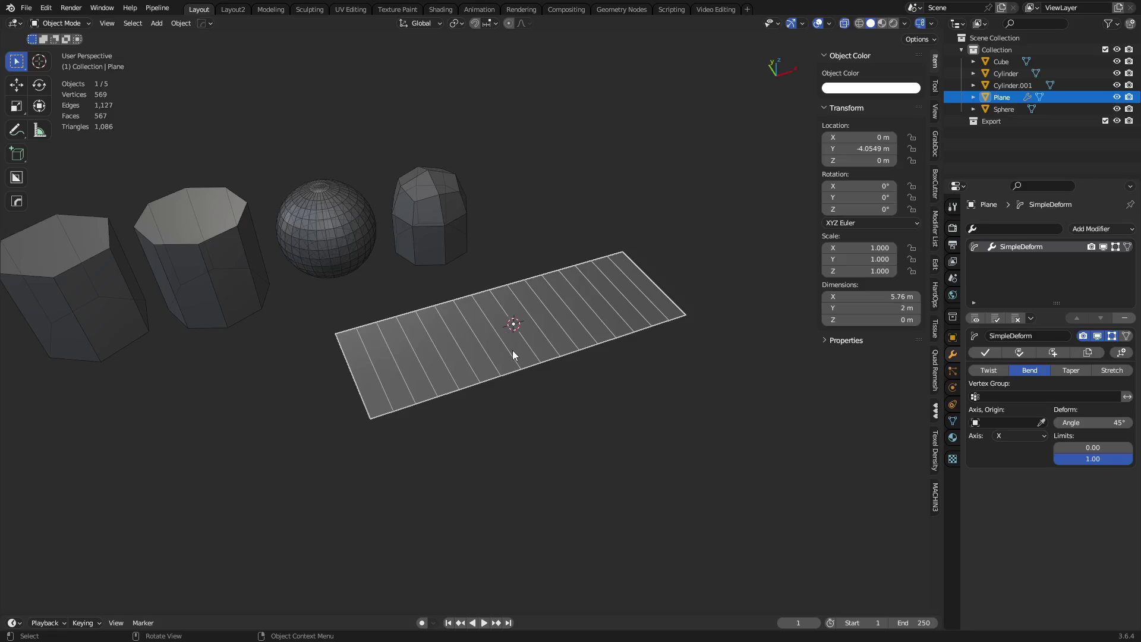
key("shift+a")
mouse_move(596, 454)
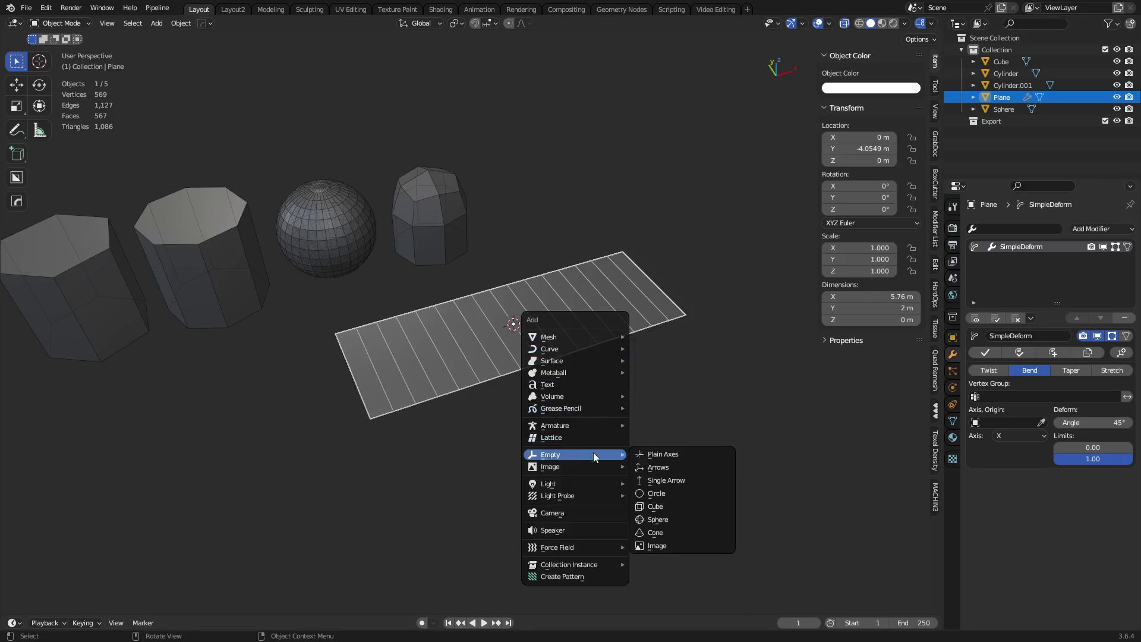
left_click(654, 455)
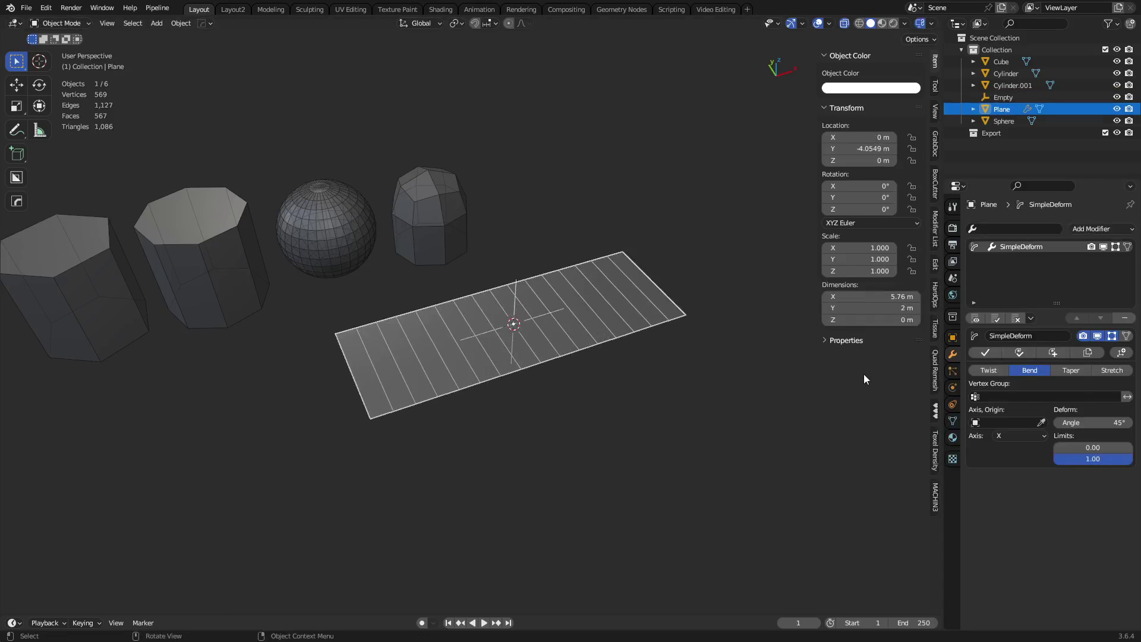
- Assign the empty as the axis and origin object of the plane's Simple Deform modifier
left_click(1023, 423)
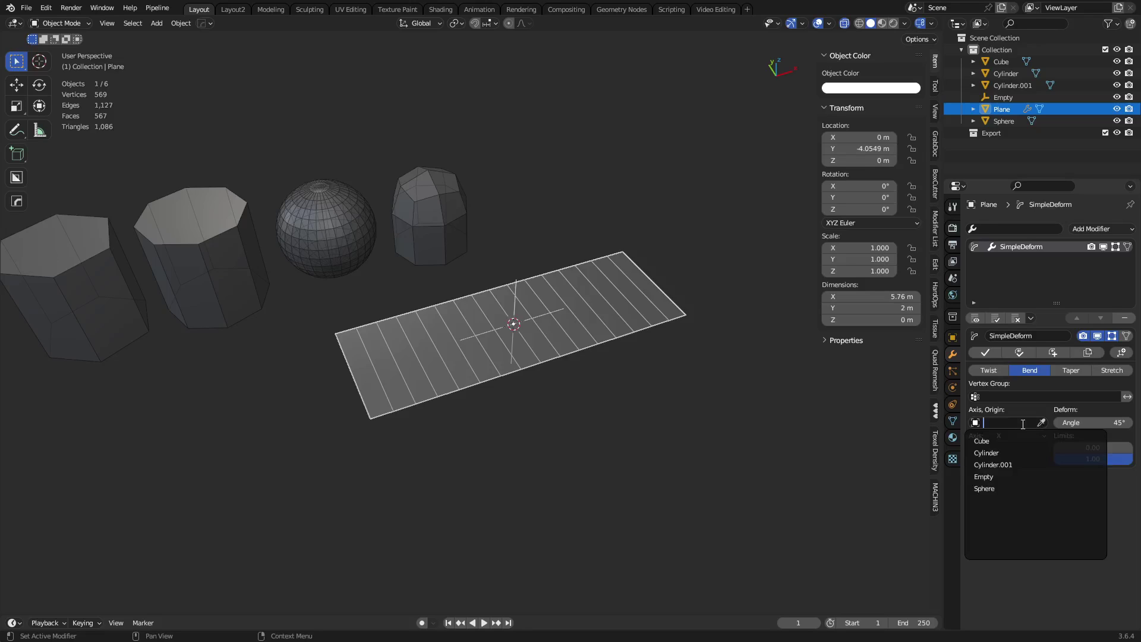
left_click(1041, 422)
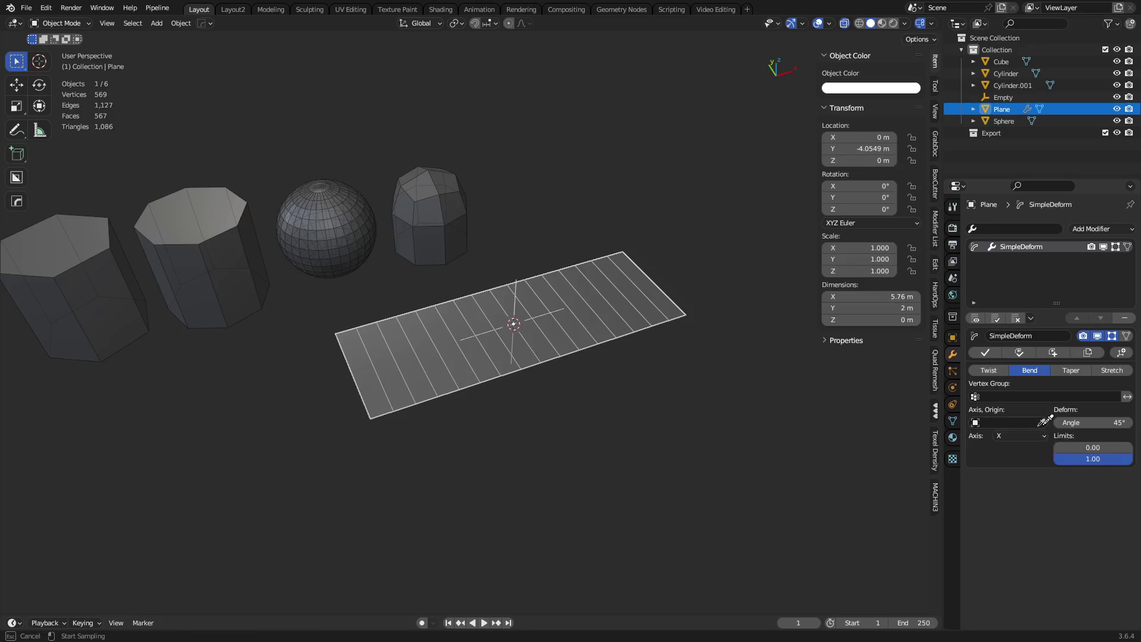
left_click(514, 282)
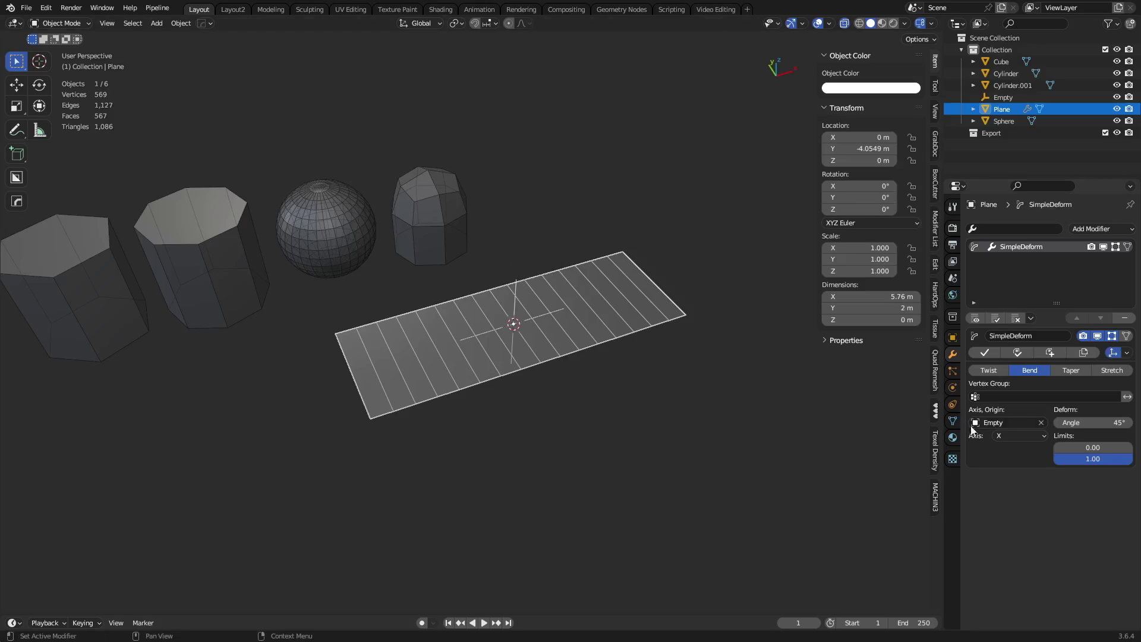
- Select the empty at the plane's centre and change its display type to Arrows
middle_click_drag(681, 415, 634, 420)
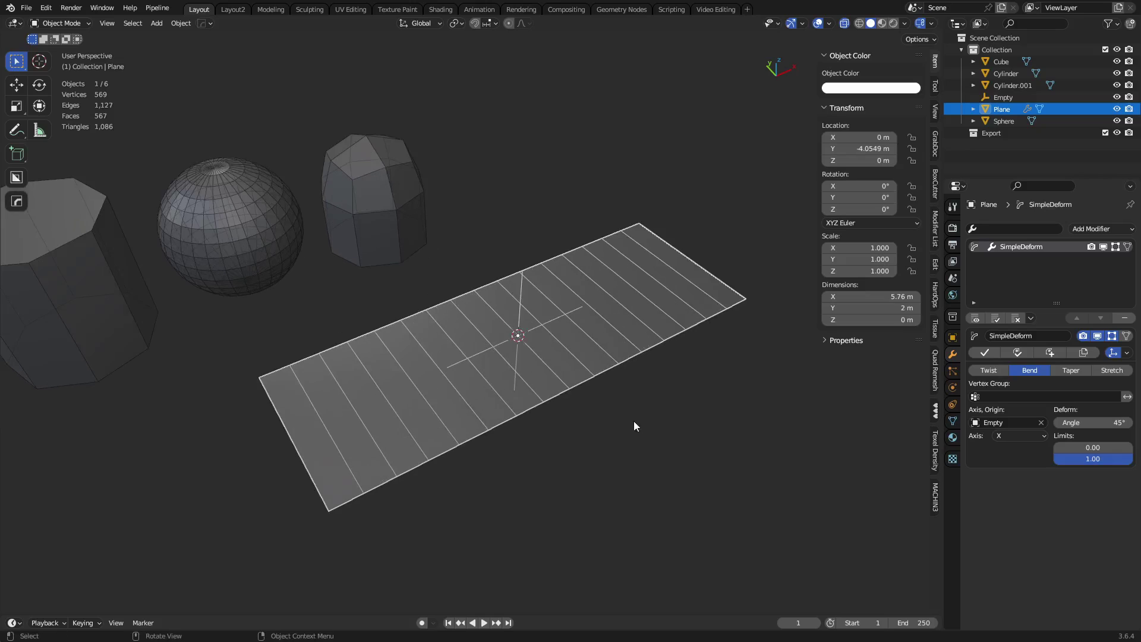
left_click(521, 302)
left_click(952, 387)
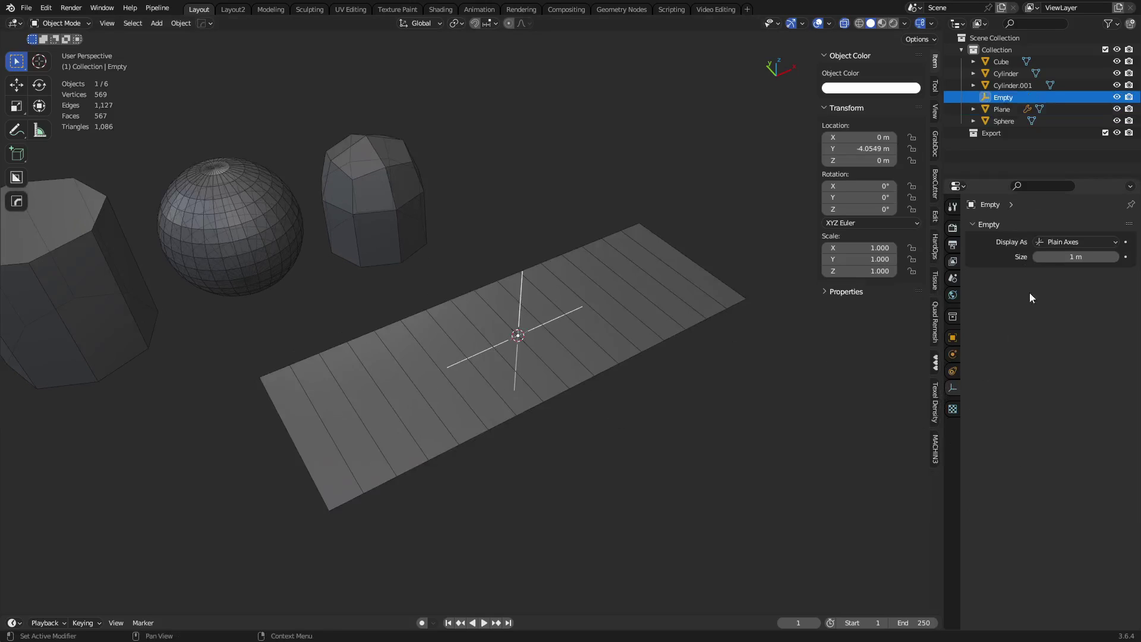
left_click(1055, 242)
left_click(1064, 266)
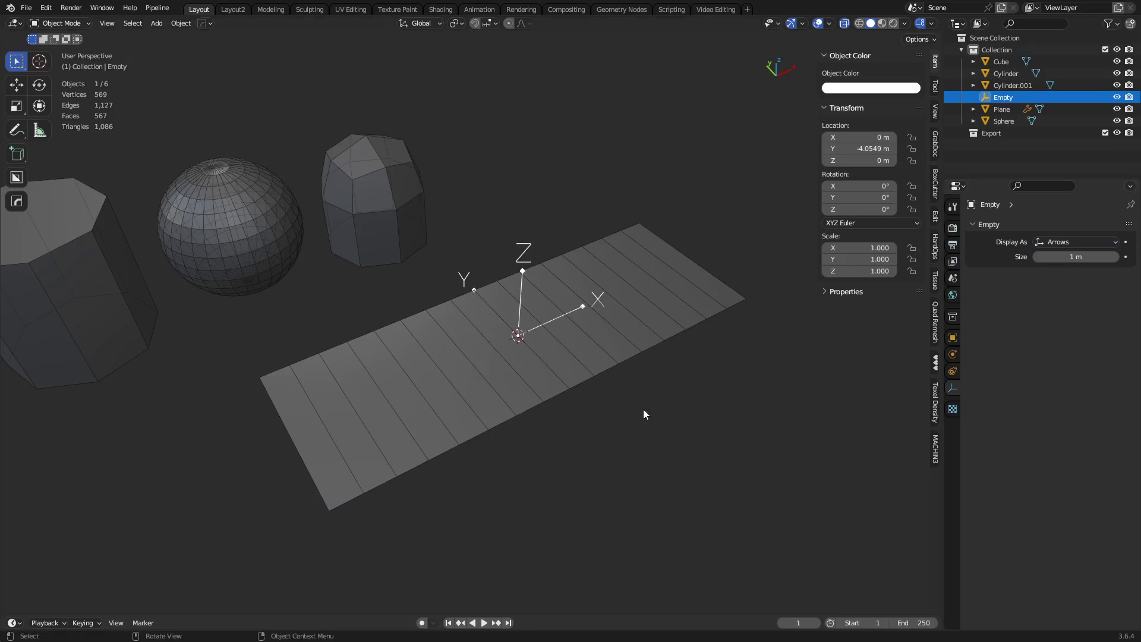
- Rotate the empty 90° about the global Y axis
middle_click_drag(643, 415, 541, 345)
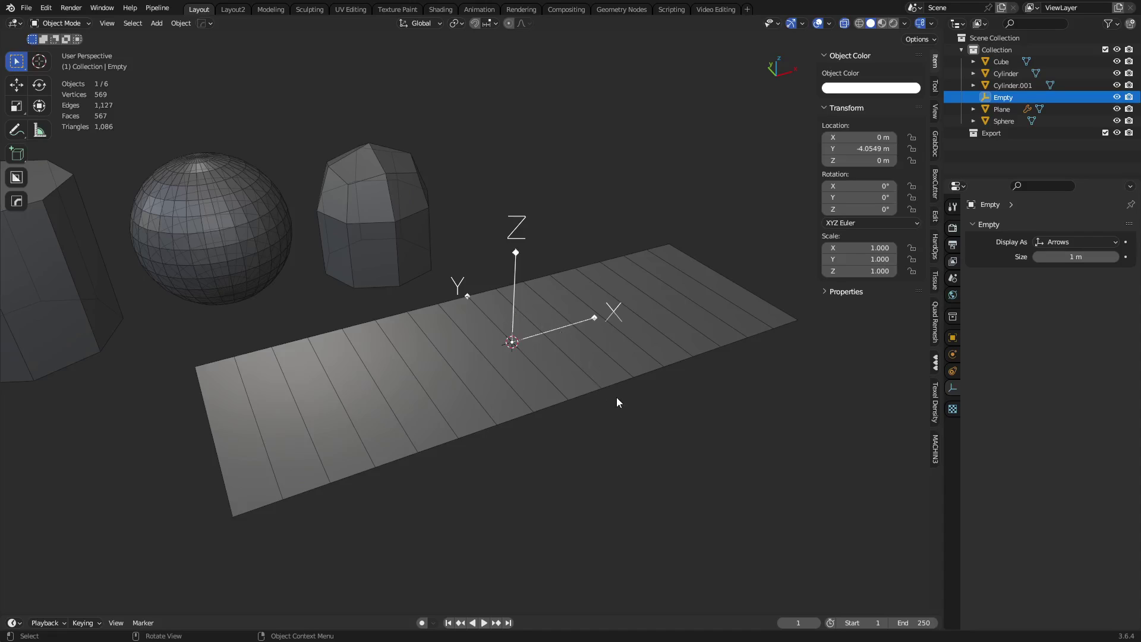
type("ry")
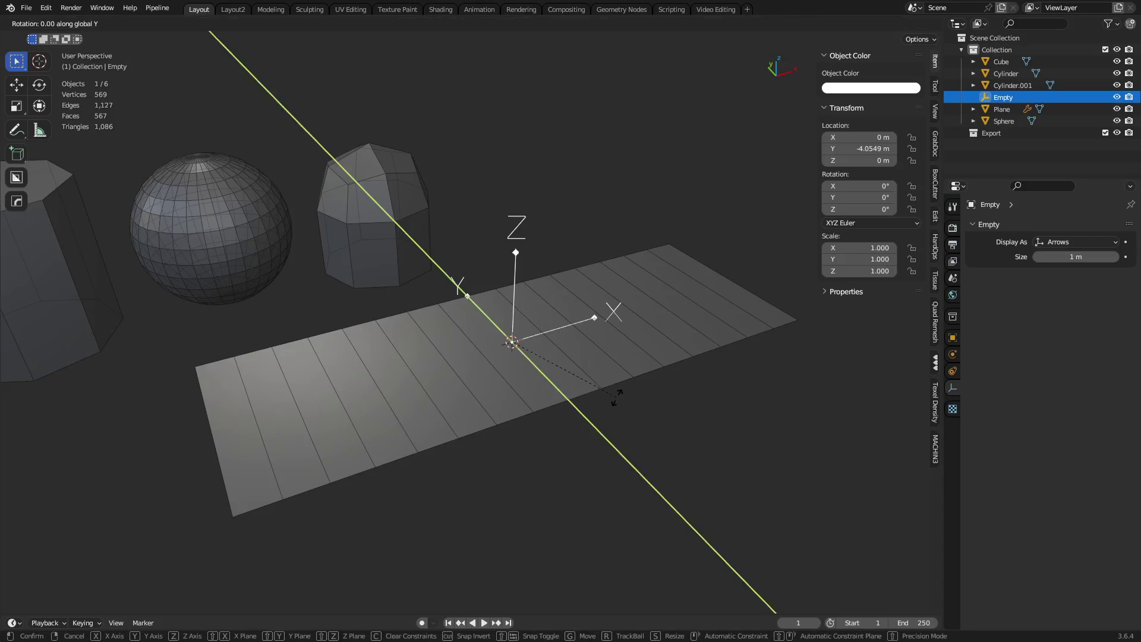
type("90")
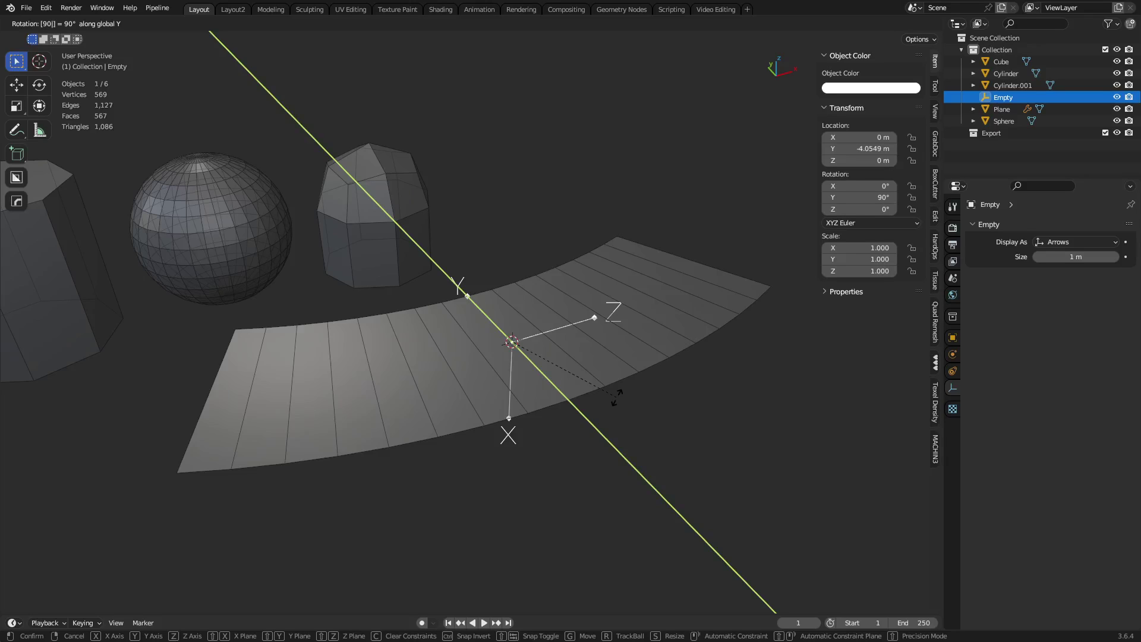
key("Return")
- Roll the plane into a closed tube by setting its bend axis to Y and the bend angle to 360°
left_click(584, 378)
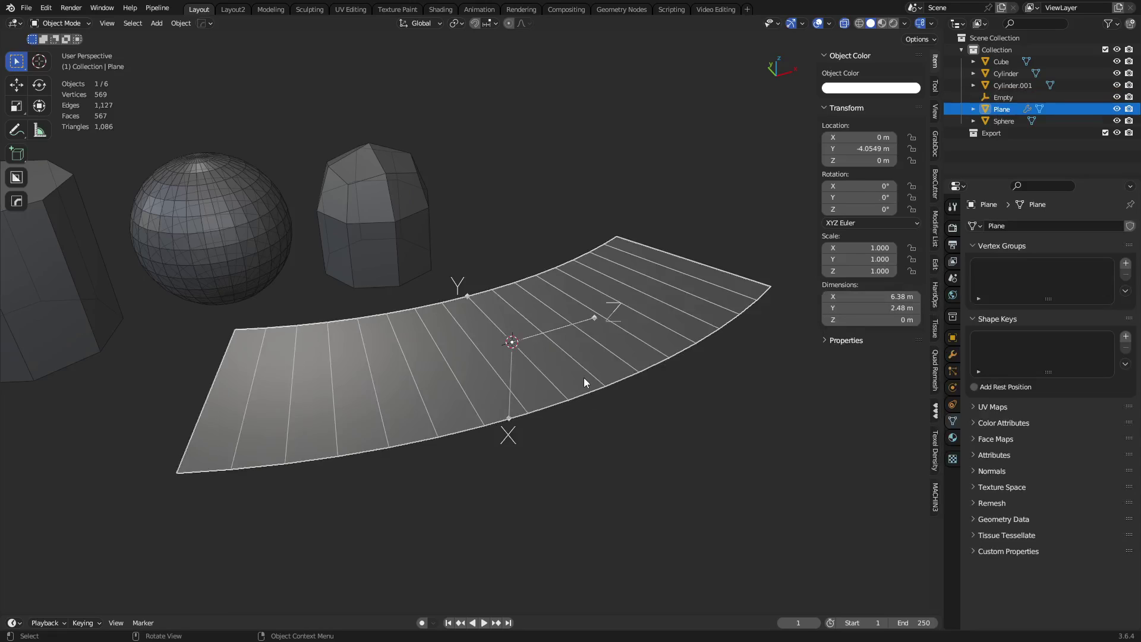
left_click(506, 432)
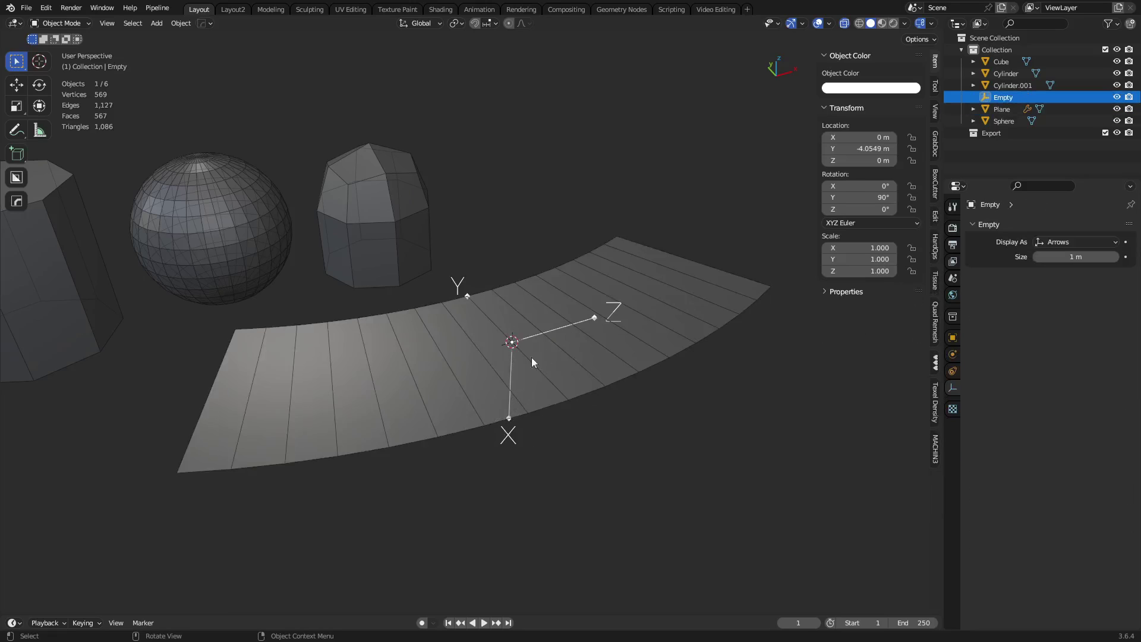
left_click(662, 341)
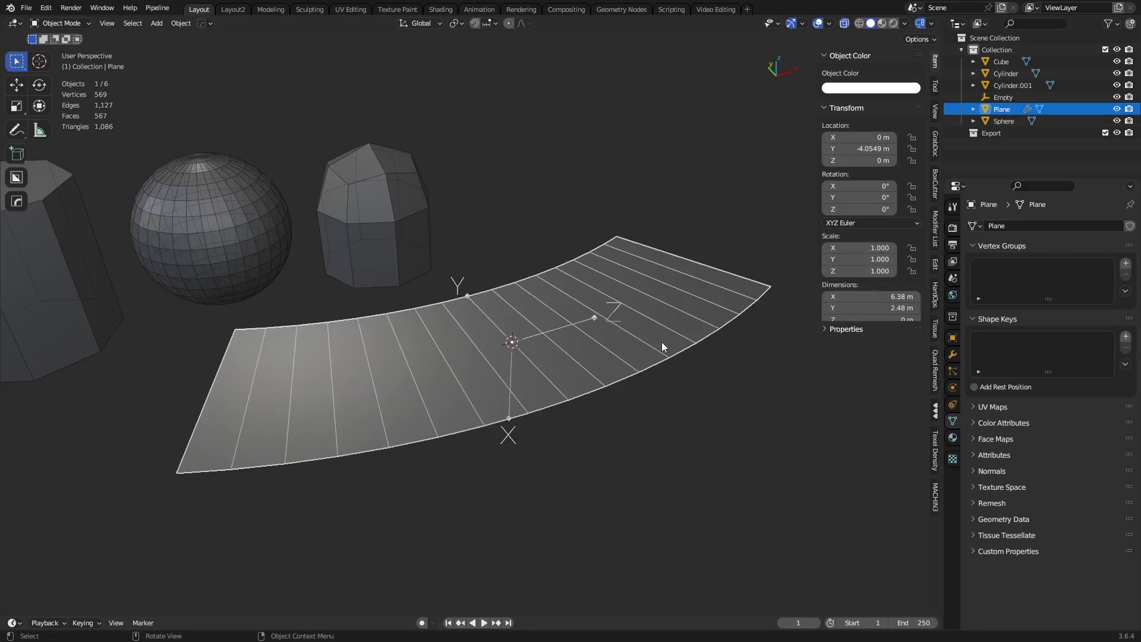
left_click(952, 355)
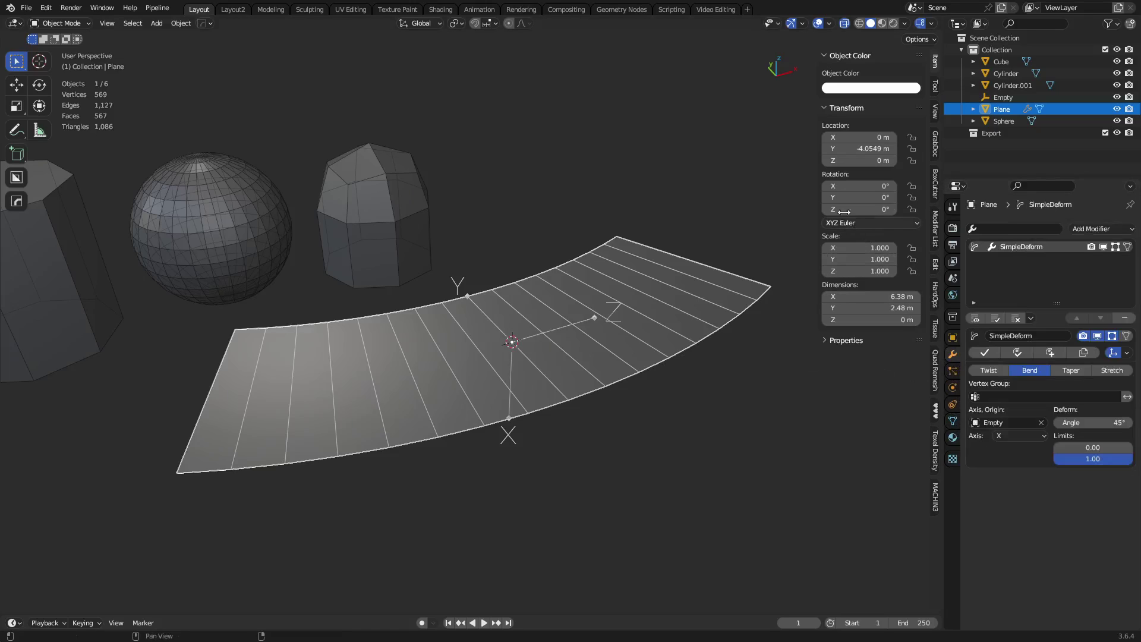
left_click(1004, 436)
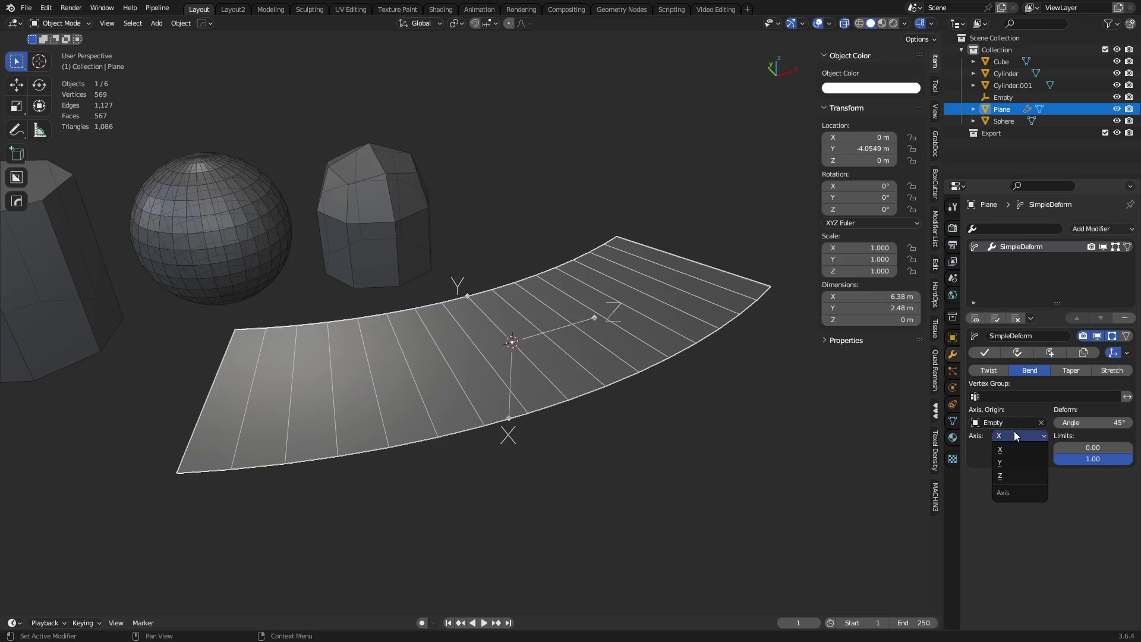
left_click(1008, 462)
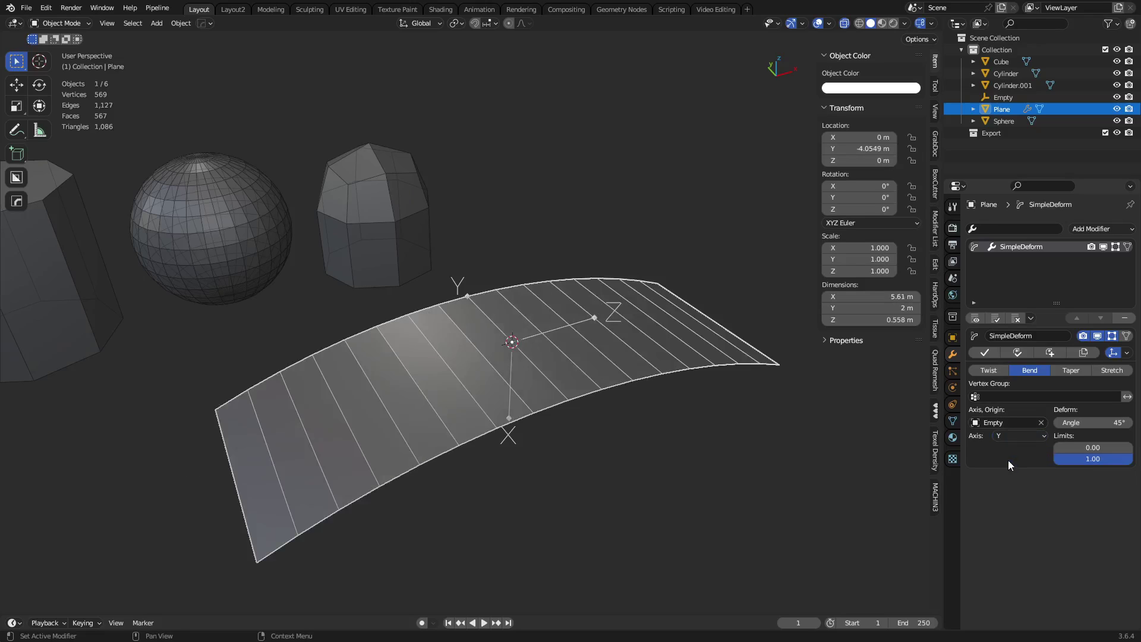
left_click_drag(1092, 422, 1136, 422)
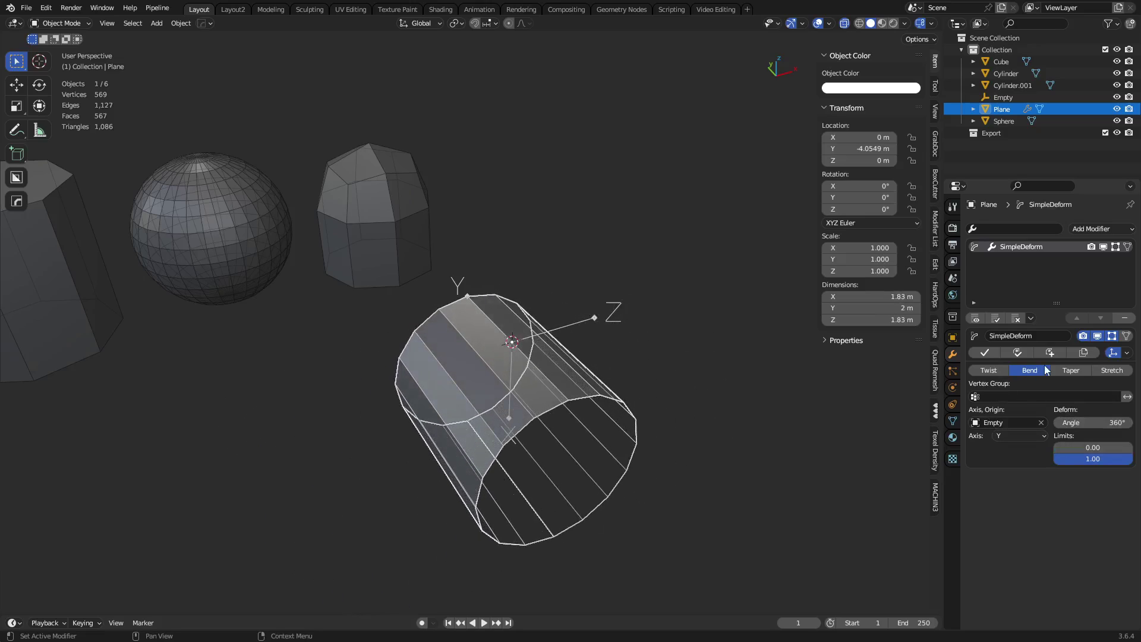
left_click(1000, 372)
left_click(1027, 371)
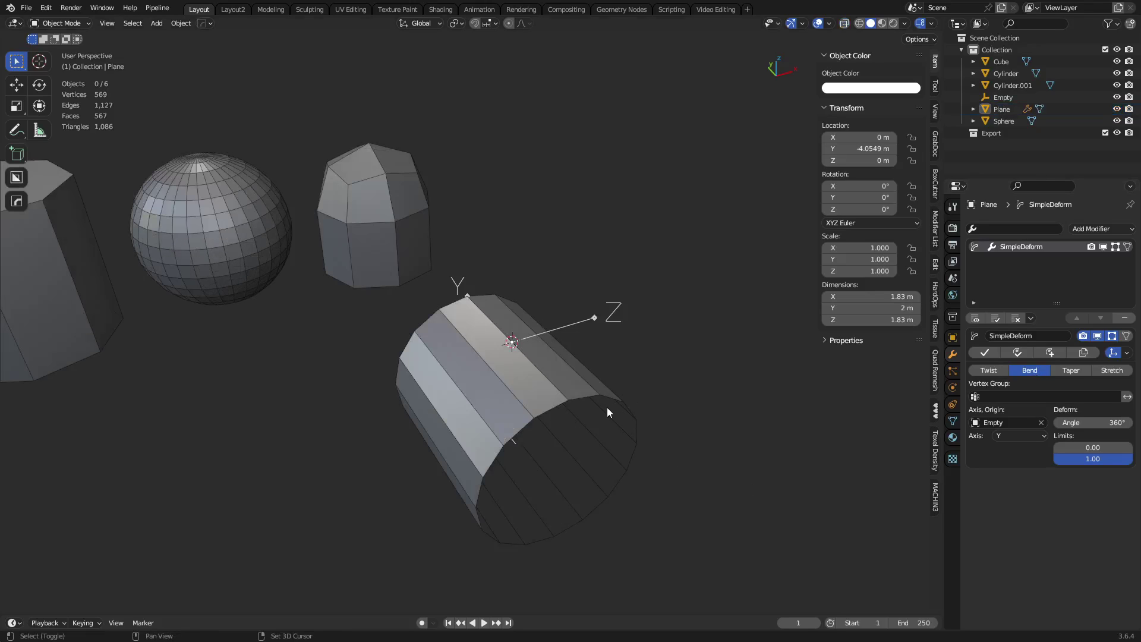
- Shade the rolled-up plane smooth with Auto Smooth at 30°
middle_click_drag(607, 408, 515, 306)
scroll(514, 306, "up", 2)
right_click(673, 332)
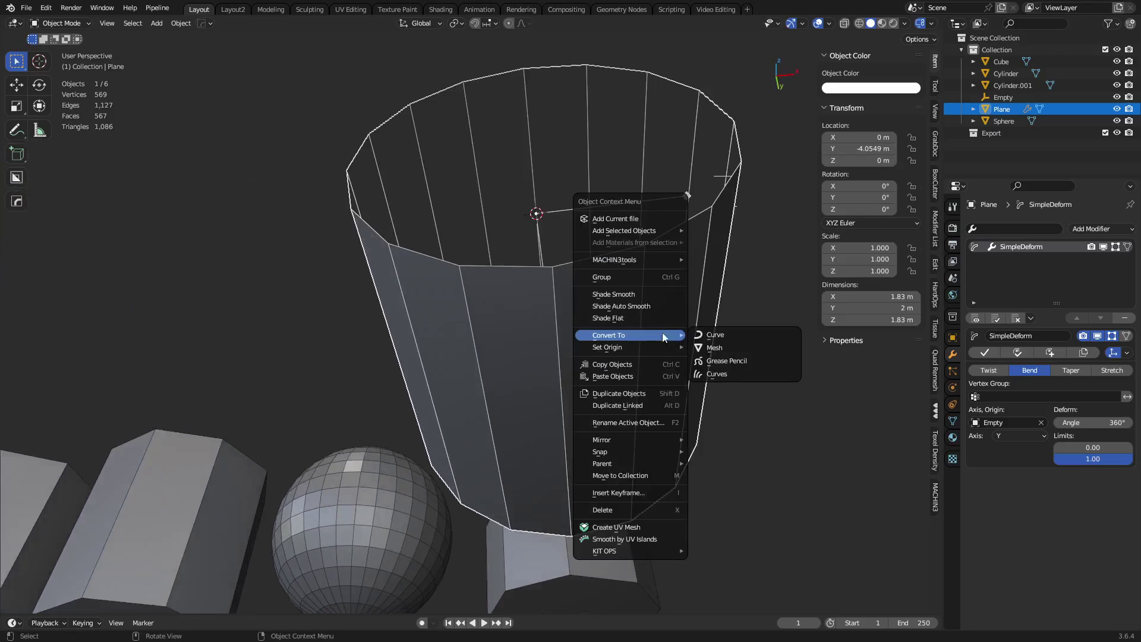
left_click(600, 221)
- Add a Weld modifier after the bend to merge the tube's open seam
middle_click_drag(748, 440, 606, 410)
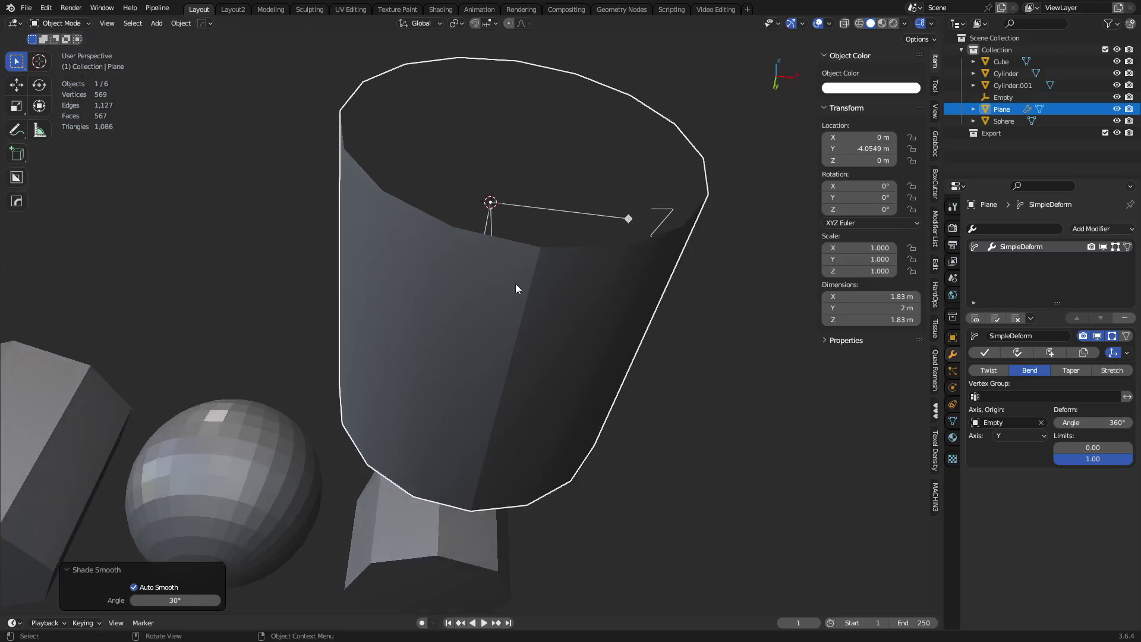
middle_click_drag(543, 323, 485, 324)
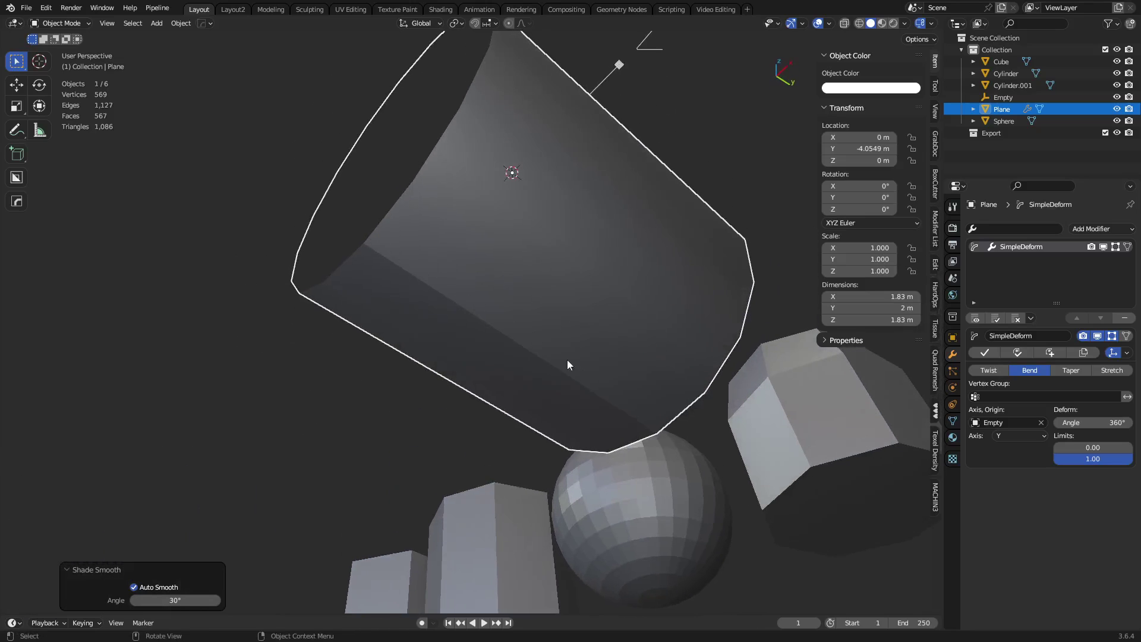
left_click(1098, 228)
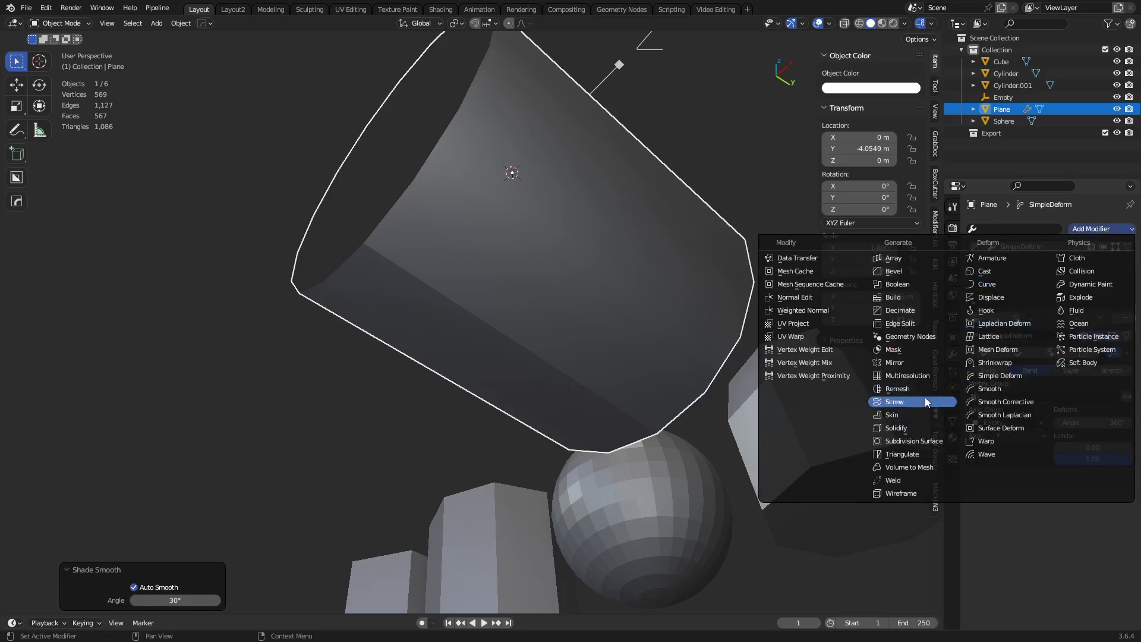
left_click(915, 480)
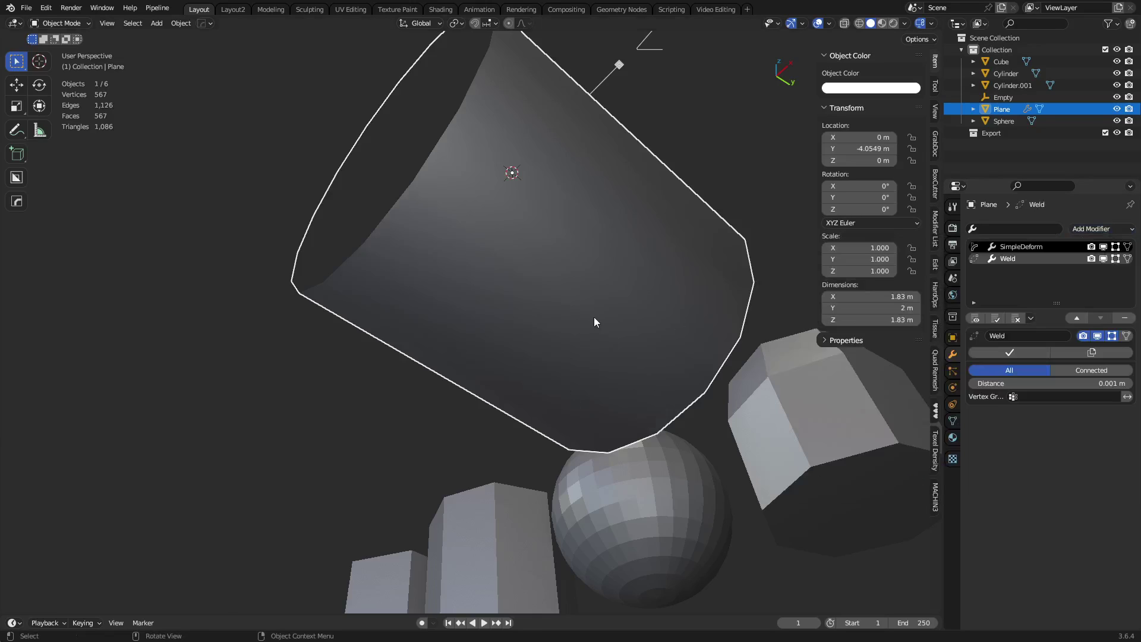
- Add a Subdivision Surface modifier with 2 viewport subdivisions to the rolled tube
key("ctrl+2")
middle_click_drag(662, 350, 606, 349)
scroll(490, 285, "down", 3)
- Enter Edit Mode on the plane and turn off the SimpleDeform and Subdivision modifiers' Edit Mode display
key("ctrl+Tab")
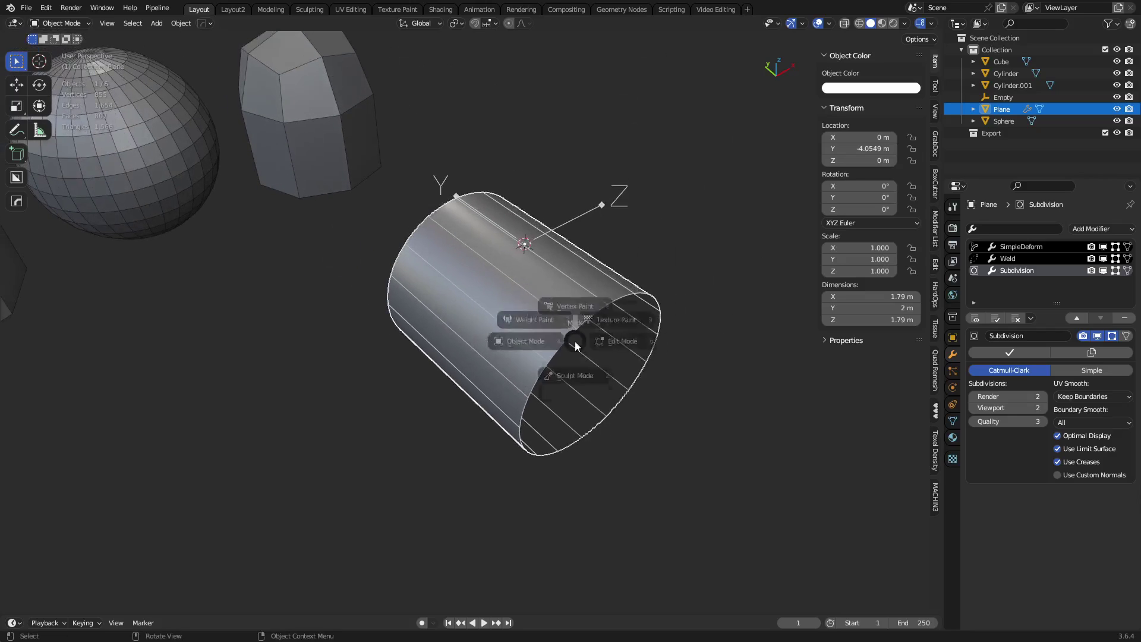
left_click(625, 338)
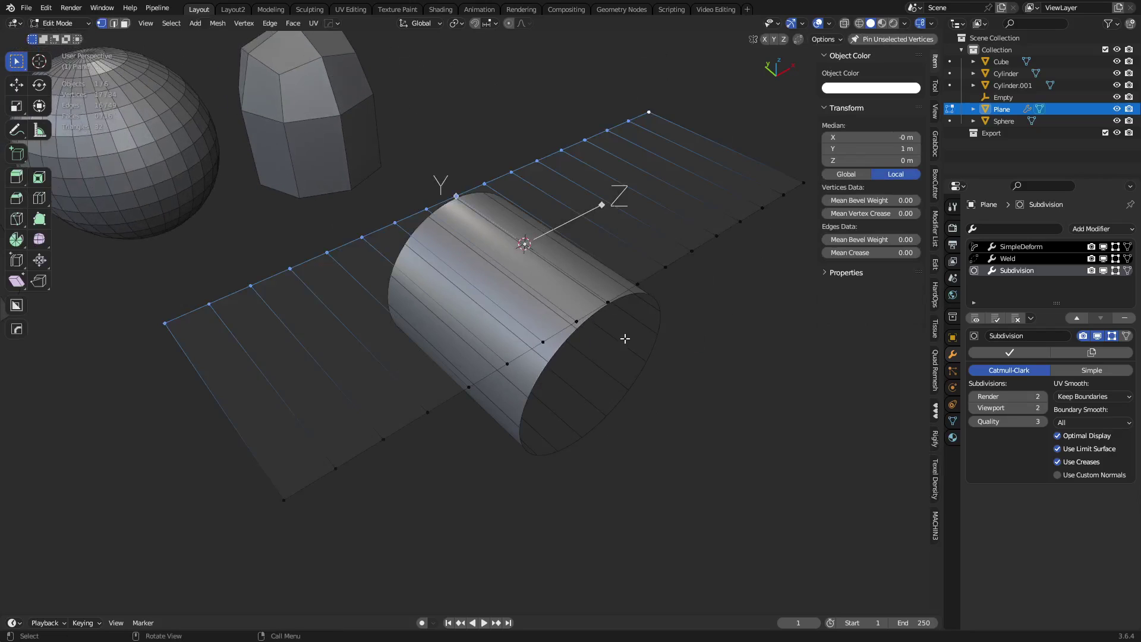
left_click(1116, 247)
left_click(1115, 270)
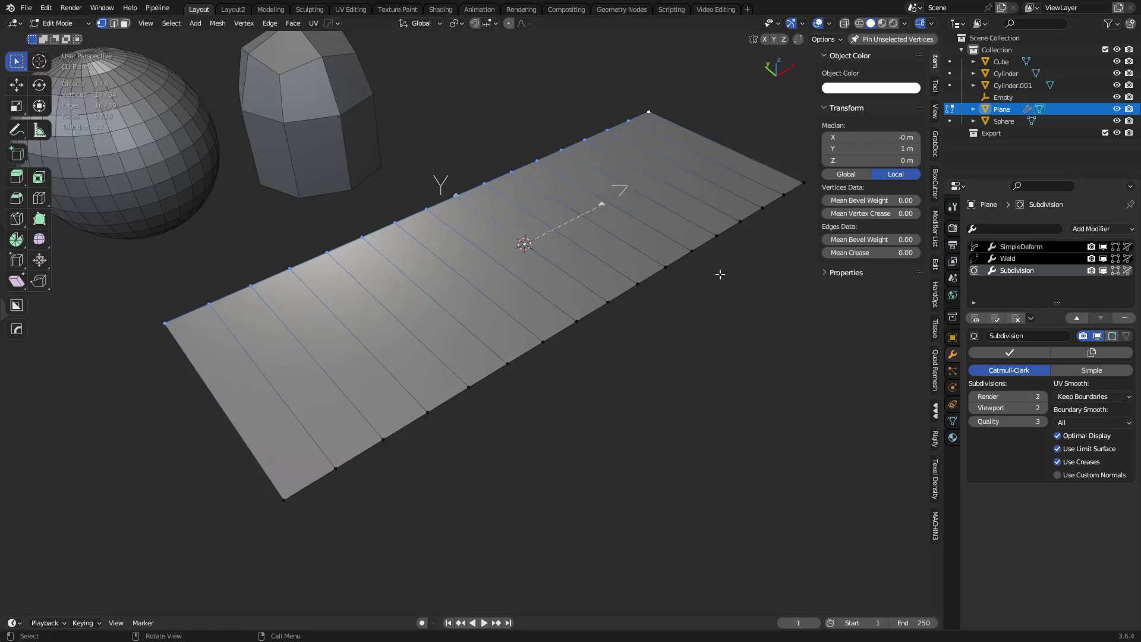
- Insert one lengthwise edge loop in the flat plane, slid toward its -Y long edge at a factor of about 0.841
middle_click_drag(720, 269, 545, 345)
middle_click_drag(551, 399, 559, 348)
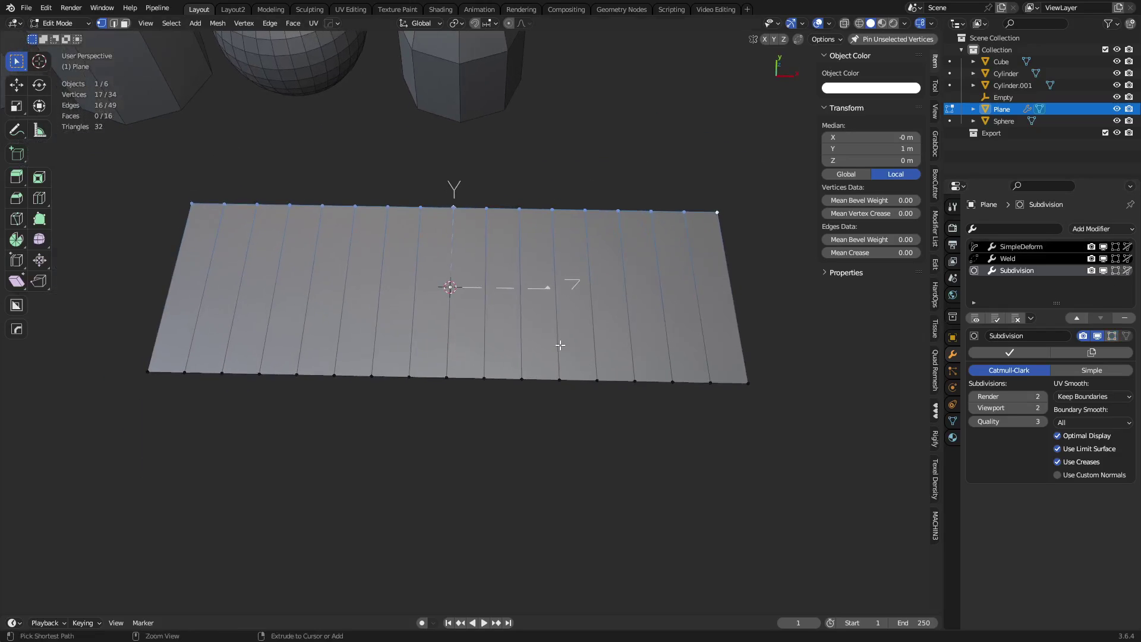
key("ctrl+r")
left_click(576, 316)
left_click(559, 369)
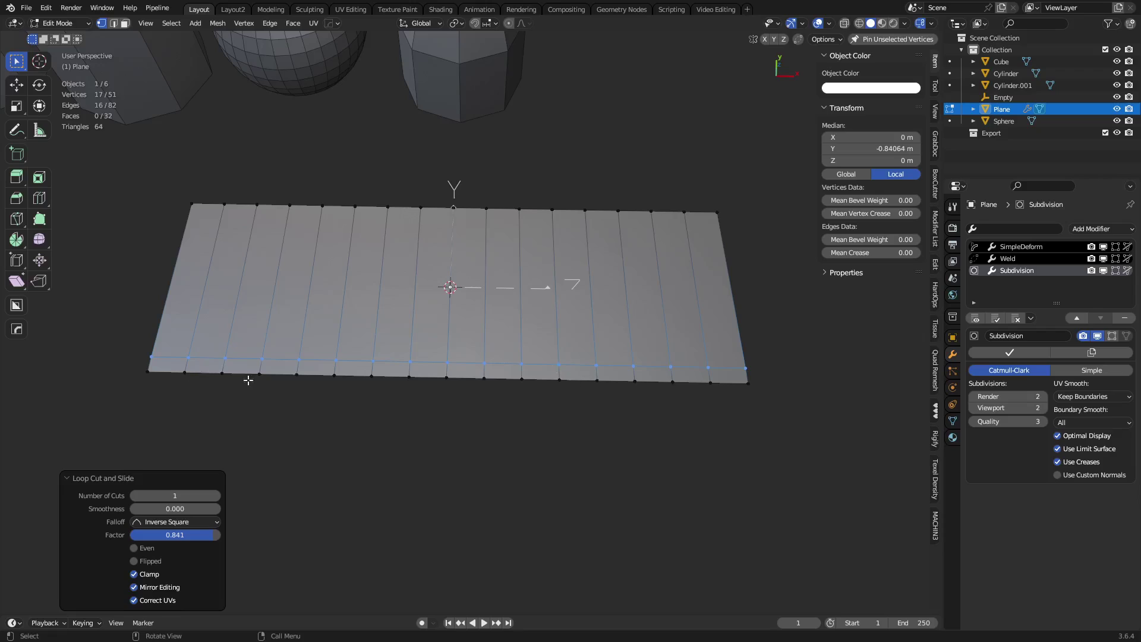
left_click(148, 374)
left_click(191, 205, "ctrl")
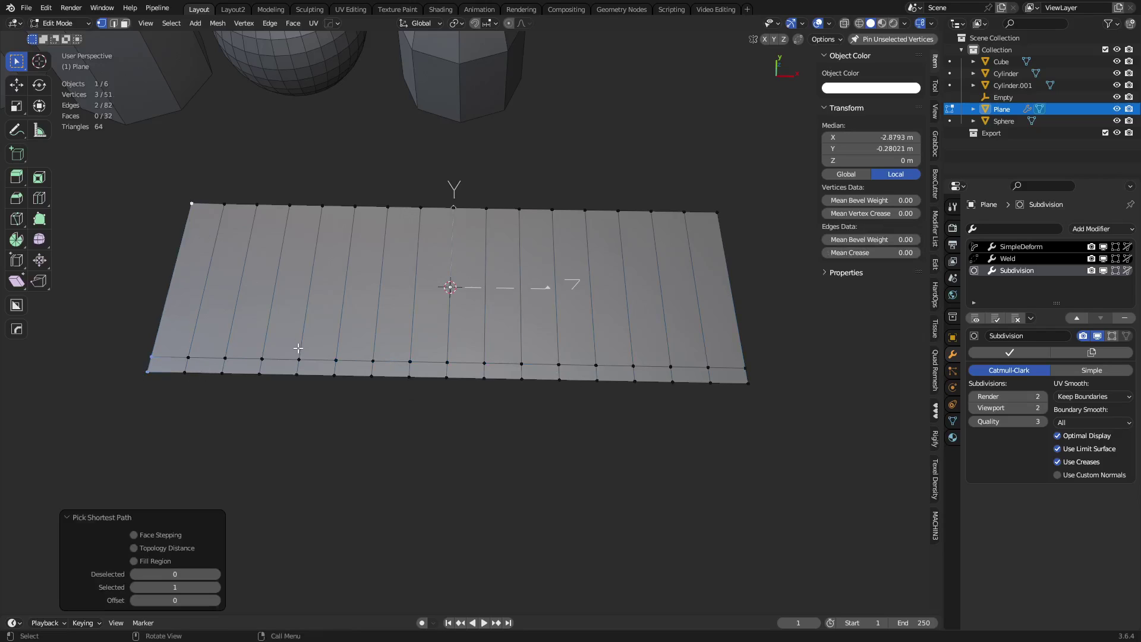
key("g")
right_click(333, 338)
key("s")
key("x")
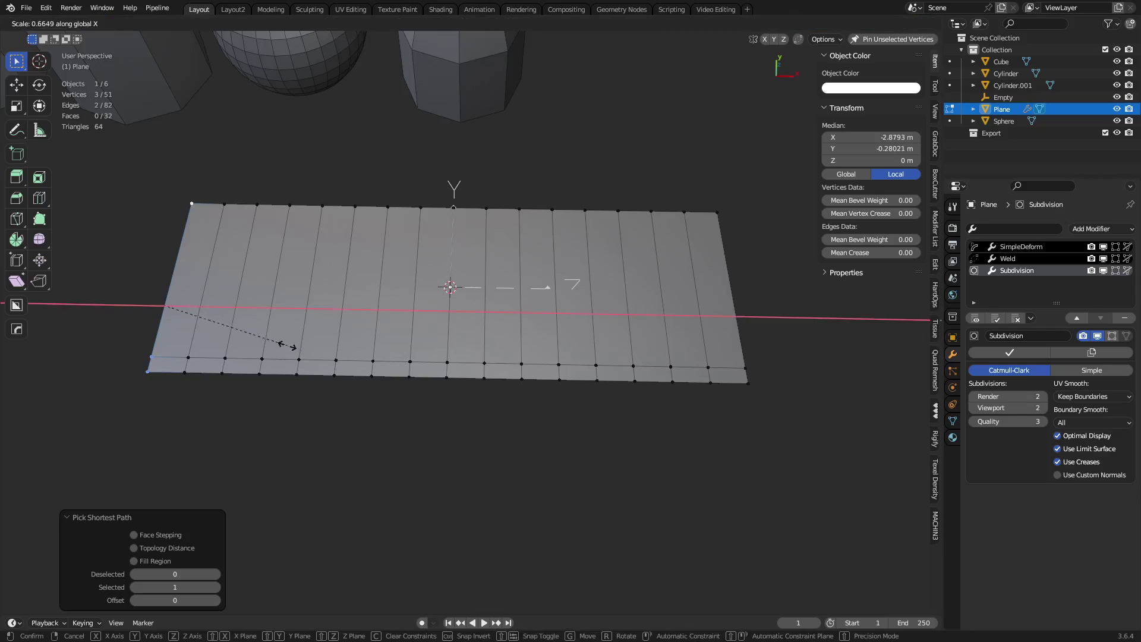
right_click(286, 344)
- Try to move the new loop's vertex on the -X short end about 0.34 m outward along X, and undo it
left_click(153, 357)
key("g")
key("x")
left_click(131, 357)
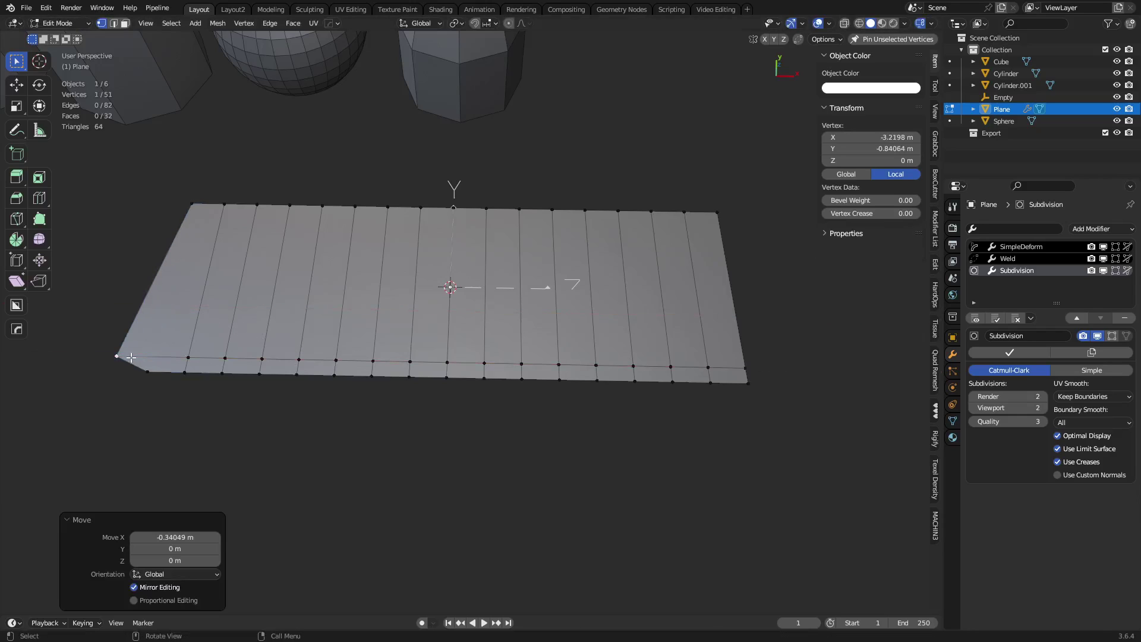
key("ctrl+z")
left_click(742, 354)
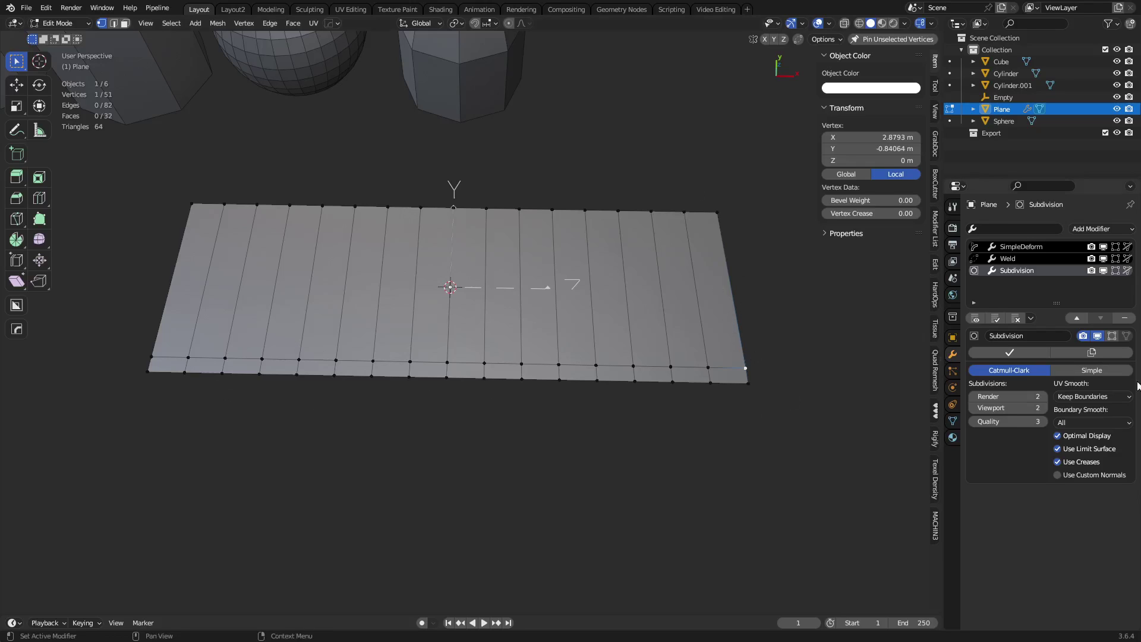
- Try to shift the long edge segment of the plane's -X short end about 0.24 m outward along X, and undo it
middle_click_drag(453, 387, 521, 390)
key("2")
left_click(286, 426)
key("g")
key("x")
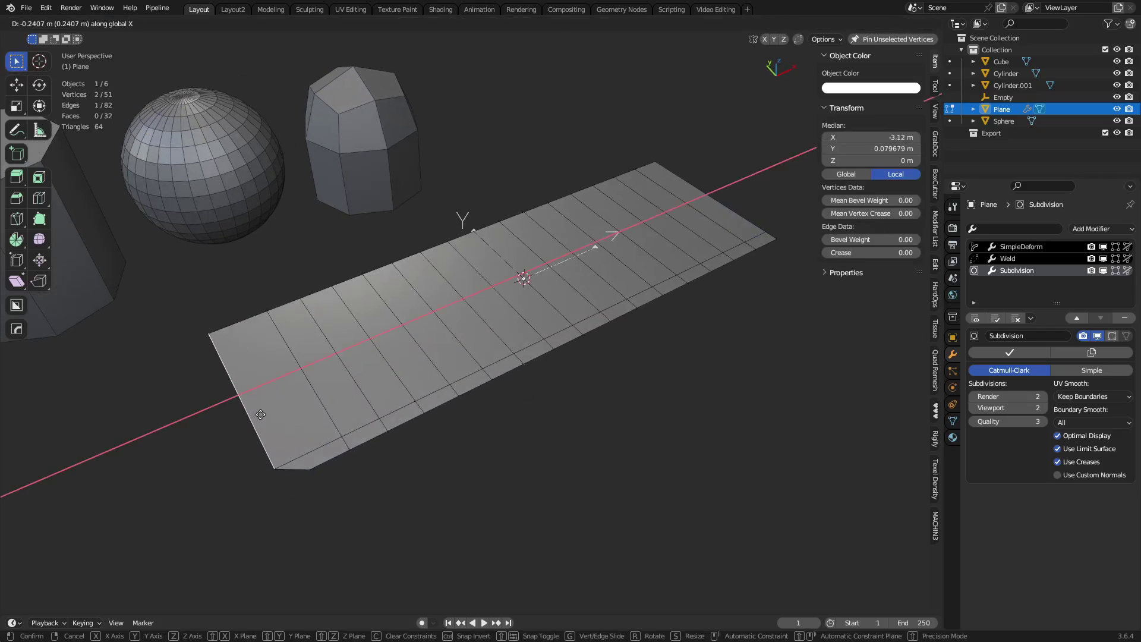
left_click(305, 455)
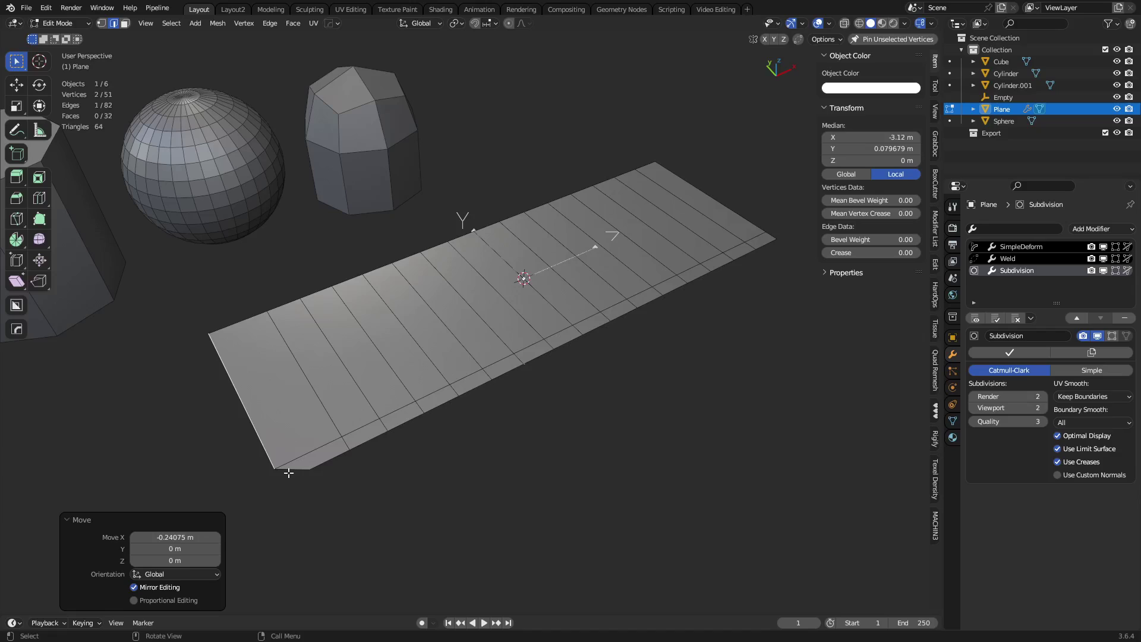
key("ctrl+z")
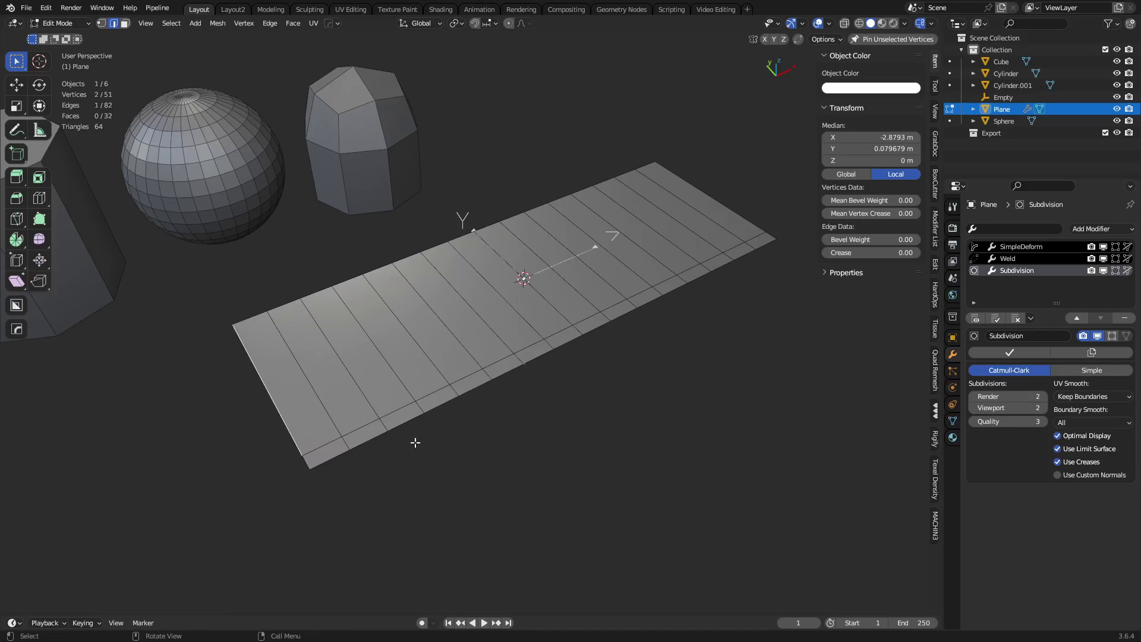
- Try to move the loop's end vertices on both short ends together along Z and along Y
left_click(304, 463)
middle_click_drag(447, 458, 494, 440)
key("1")
left_click(411, 476)
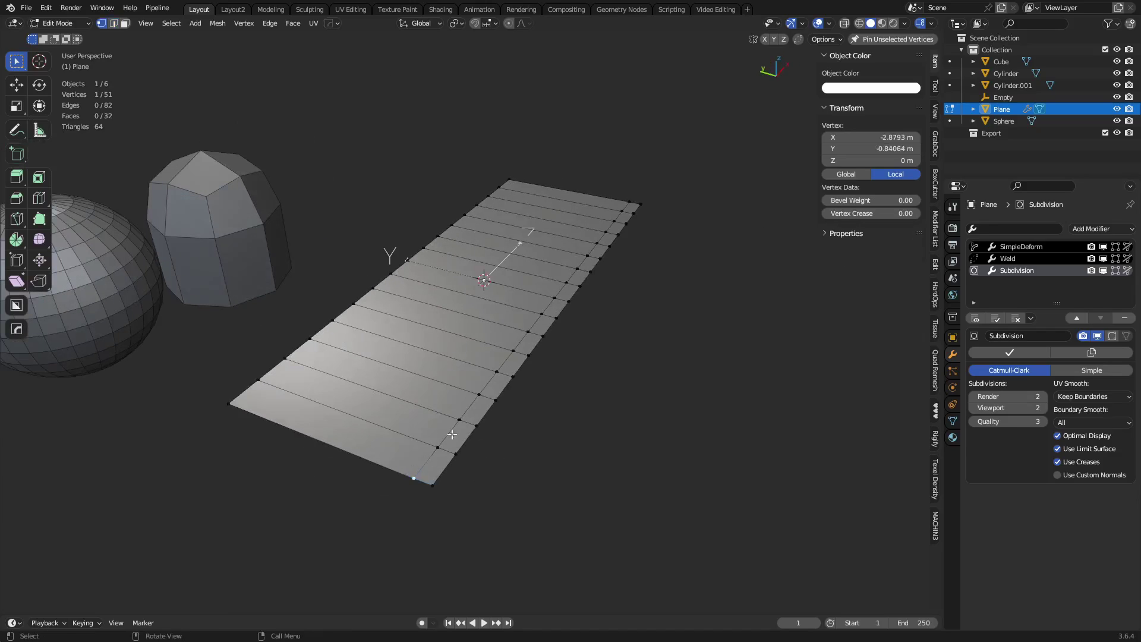
left_click(632, 186, "shift")
key("g")
key("z")
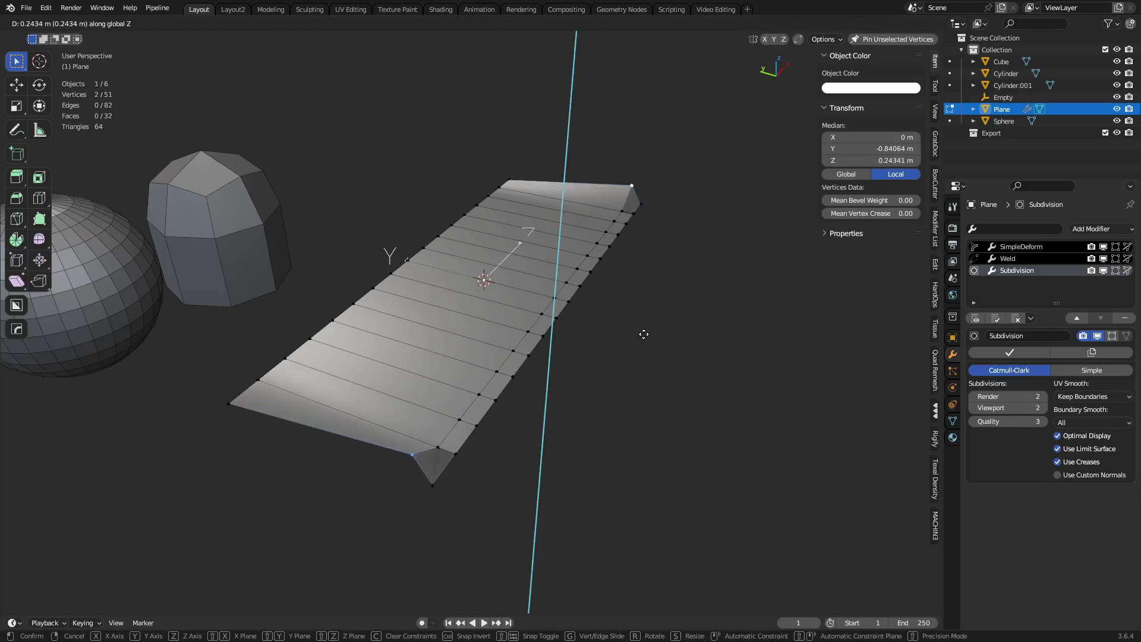
key("Escape")
key("g")
key("y")
key("Escape")
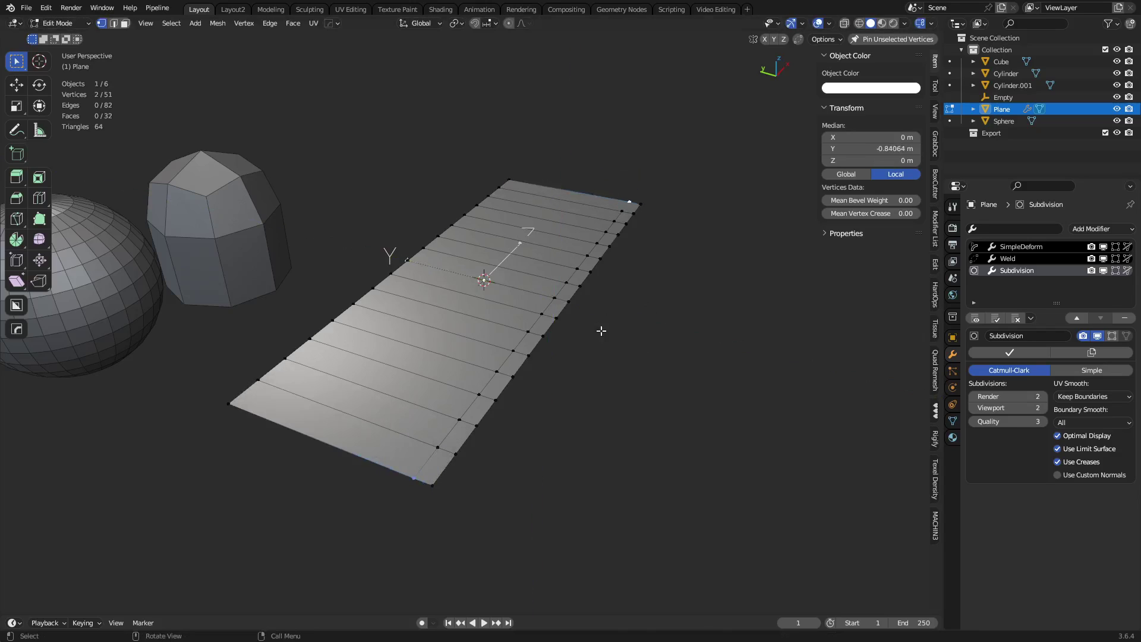
- Move the loop's vertex on the -X short end about 0.57 m along Y and 0.46 m up along Z
middle_click_drag(493, 398, 517, 415)
left_click(470, 474)
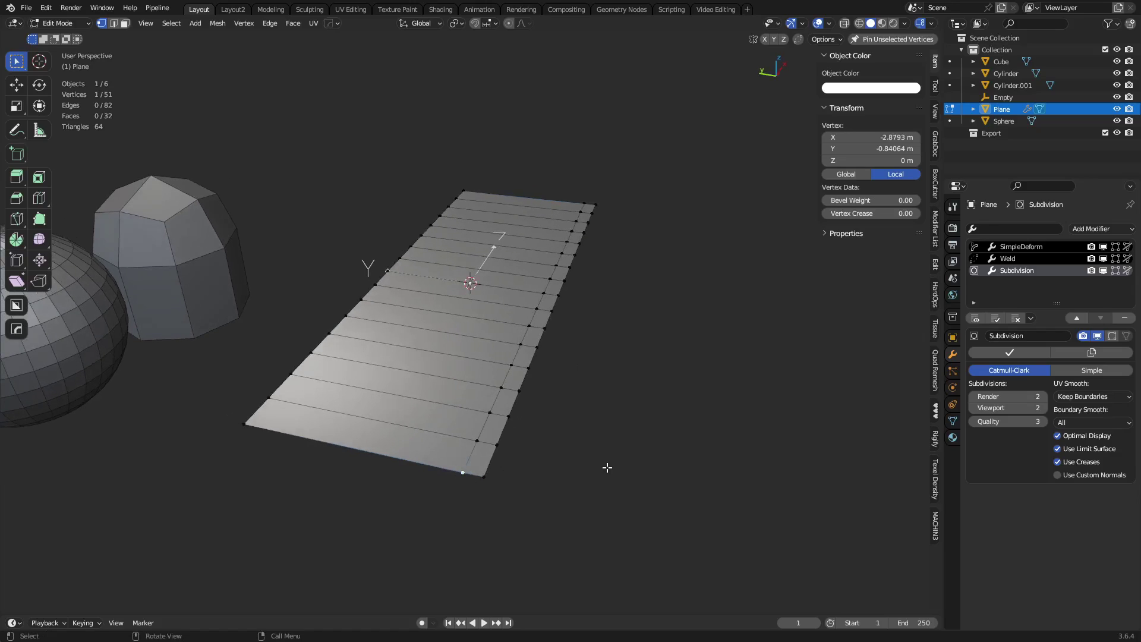
key("g")
key("y")
left_click(522, 451)
key("g")
key("z")
left_click(530, 405)
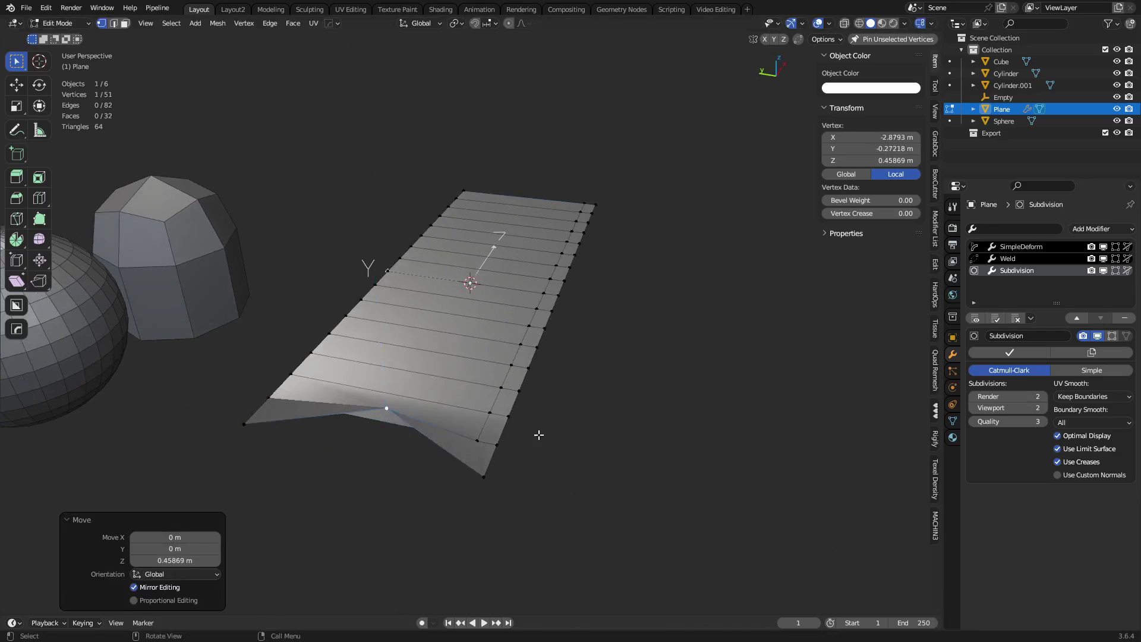
- Try to align the displaced vertex and its counterpart on the opposite short end by scaling both to 0 with X locked
left_click(584, 203, "shift")
key("s")
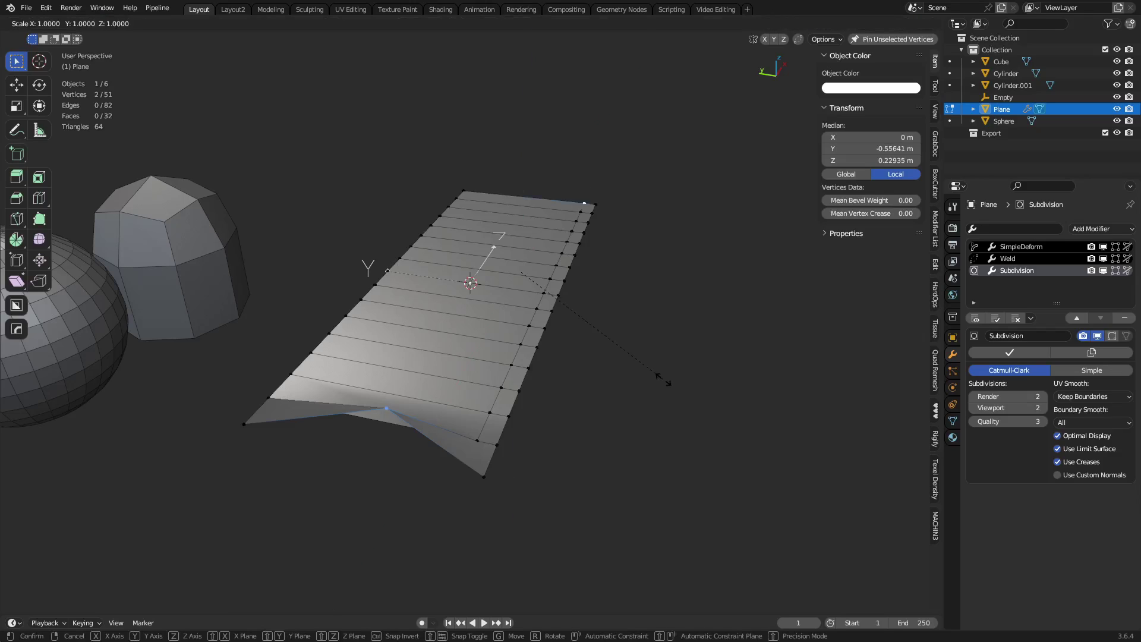
key("shift+y")
key("shift+x")
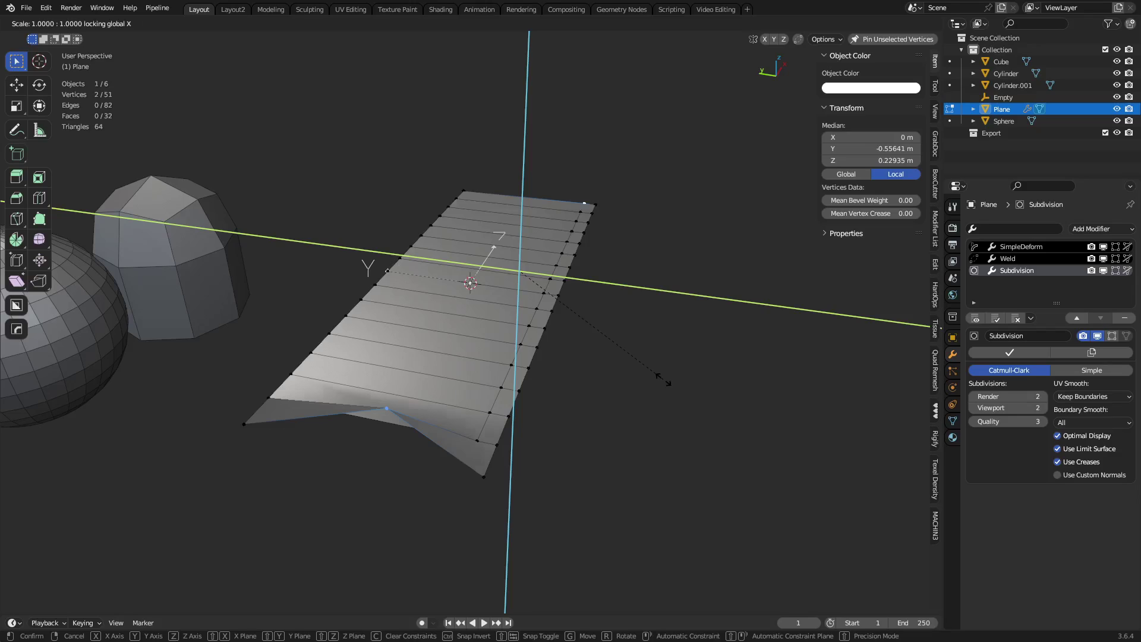
type("0")
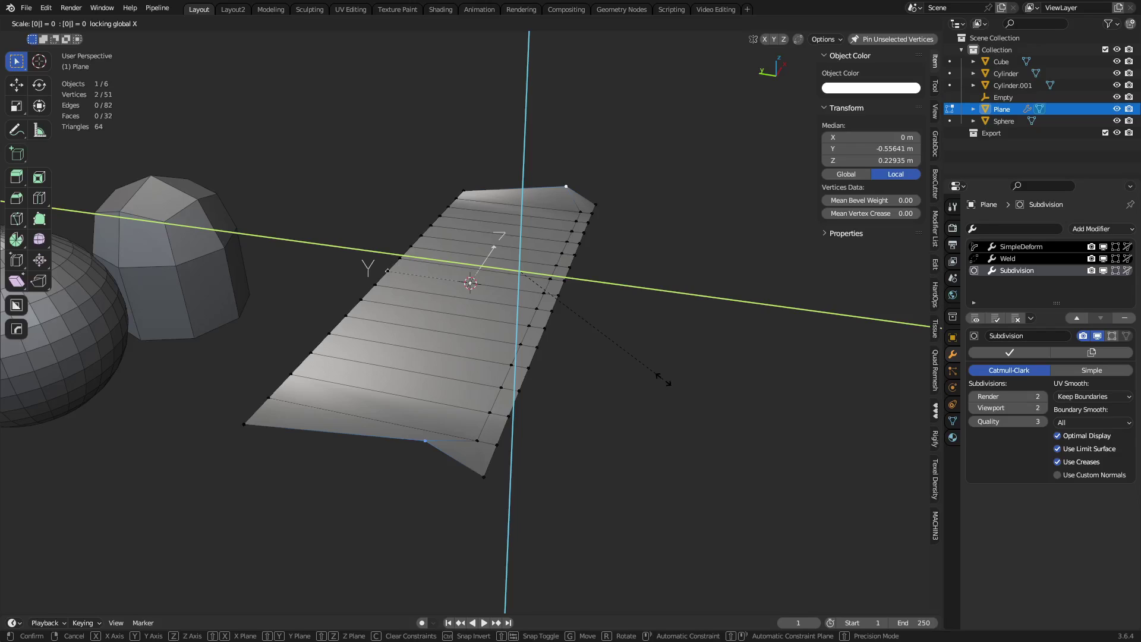
key("Return")
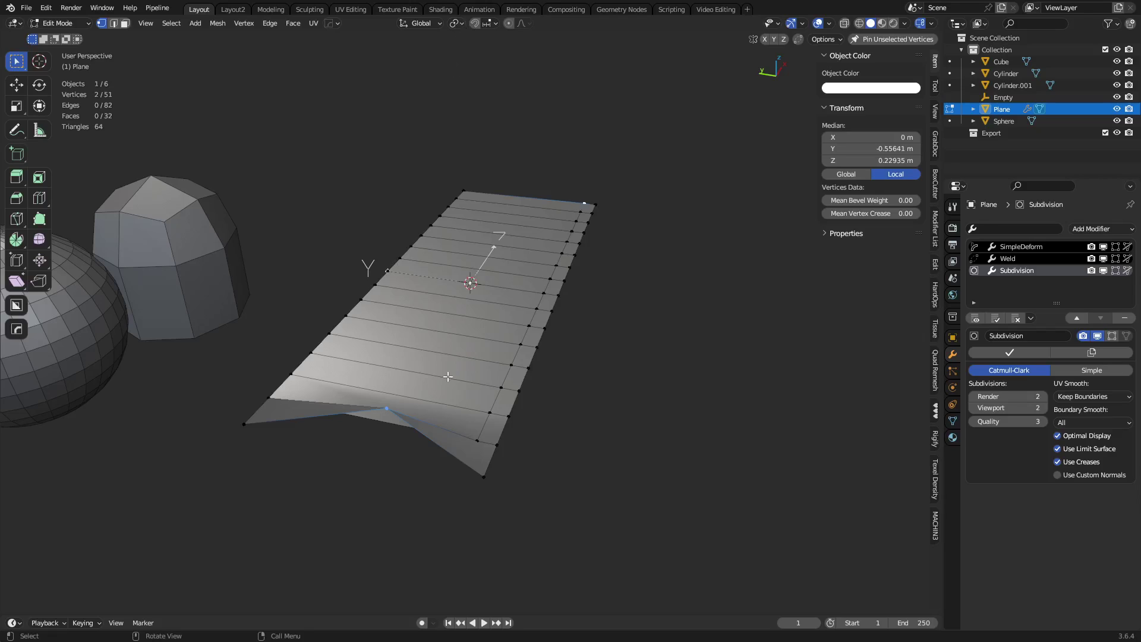
- Select the displaced vertex and set the transform pivot point to Active Element
left_click(389, 407)
left_click(586, 198)
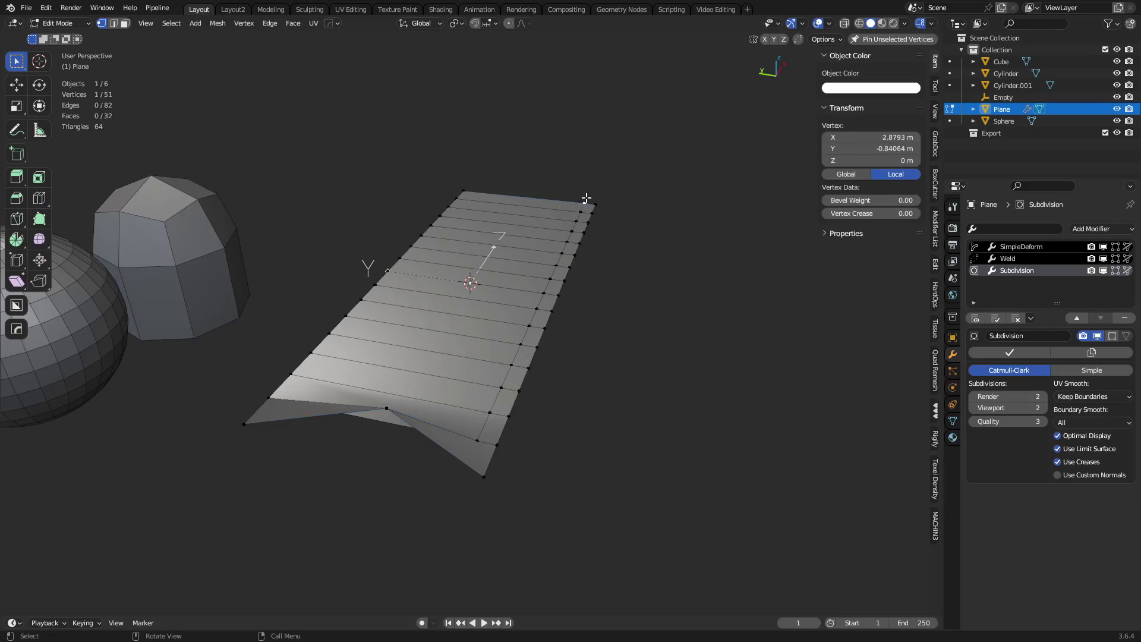
left_click(387, 408)
left_click(462, 24)
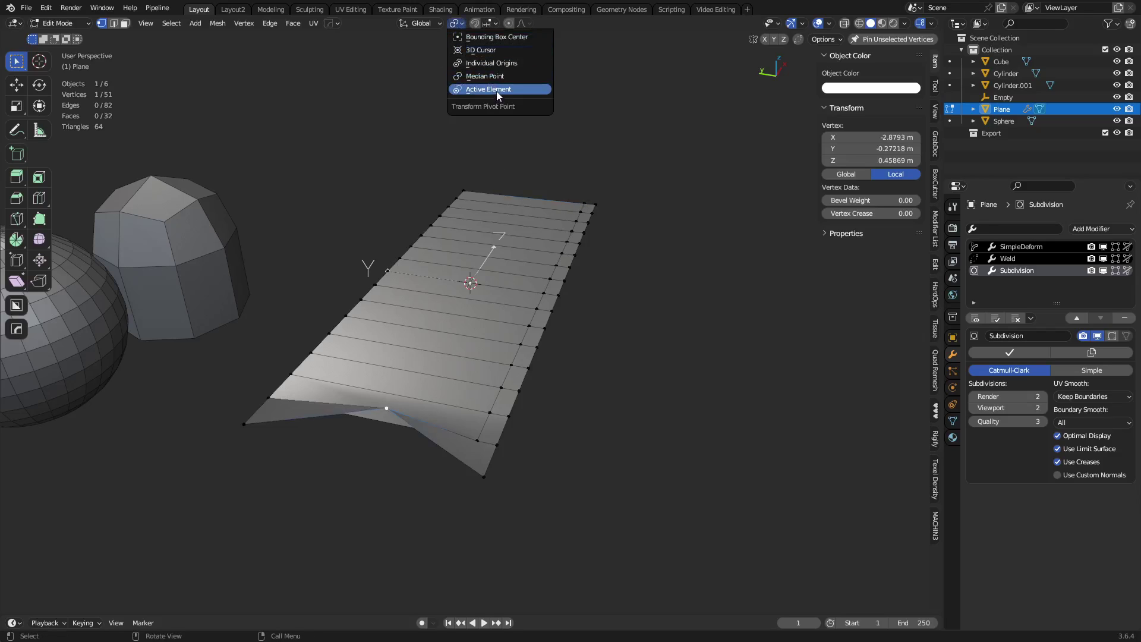
left_click(497, 91)
left_click(462, 26)
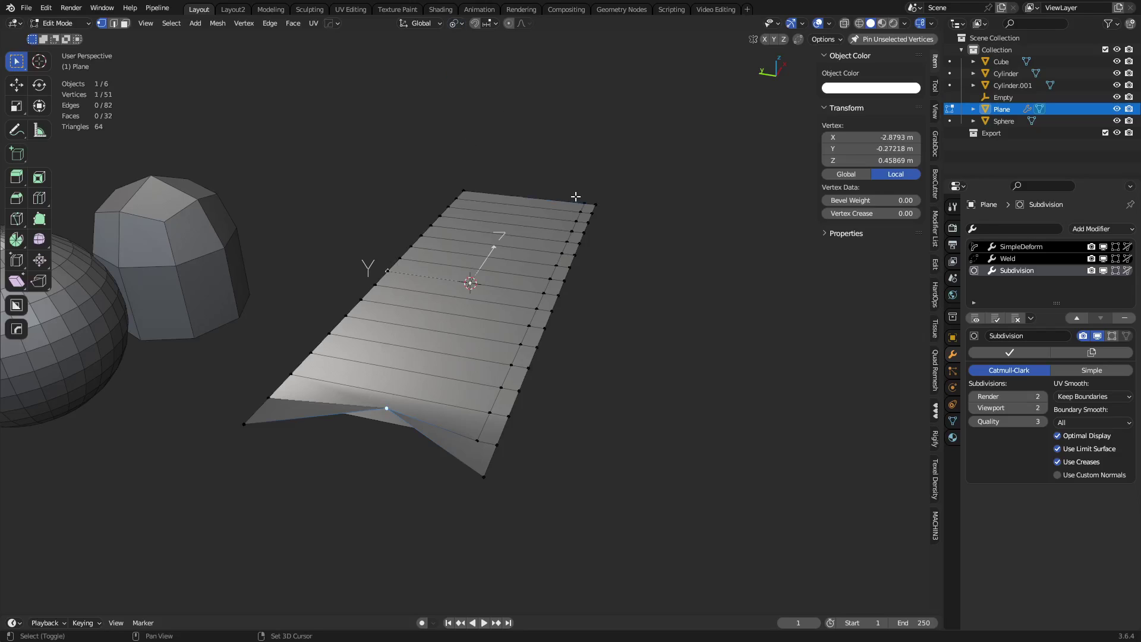
- Align the displaced vertex to its active counterpart on the opposite short end by scaling to 0 with X locked
left_click(565, 244, "shift")
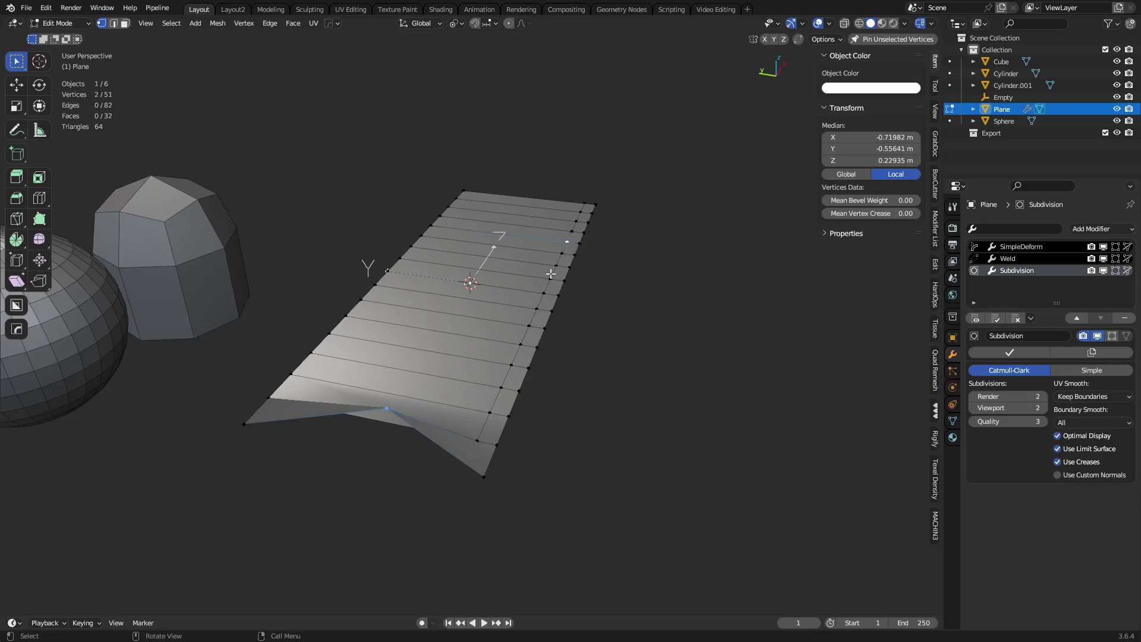
left_click(579, 213, "shift")
left_click(583, 198, "shift")
key("s")
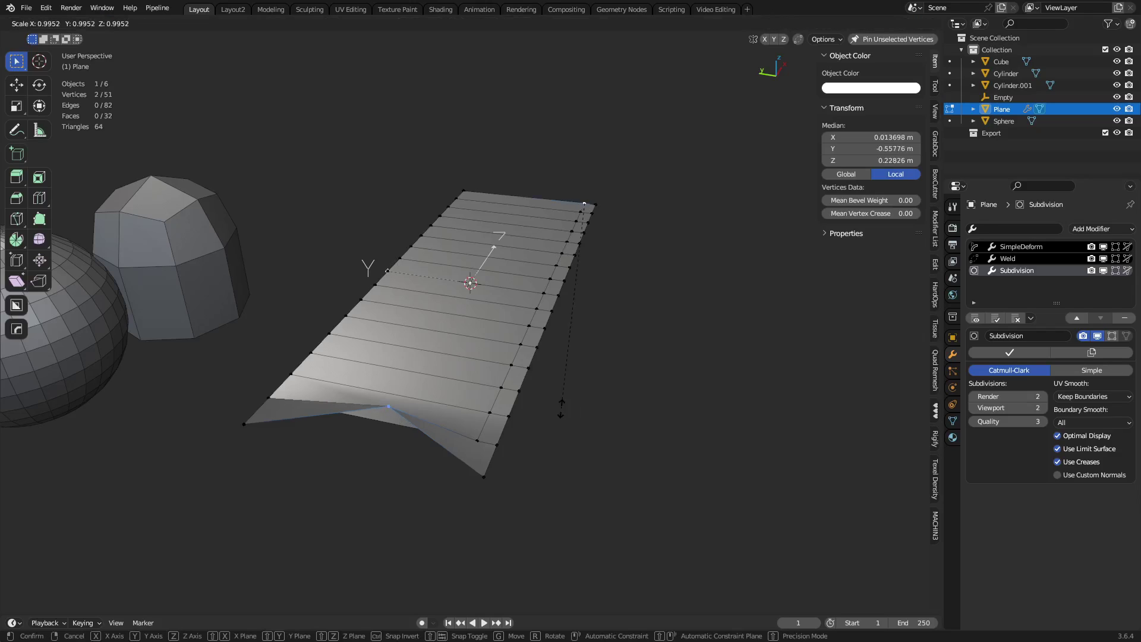
key("shift+x")
key("0")
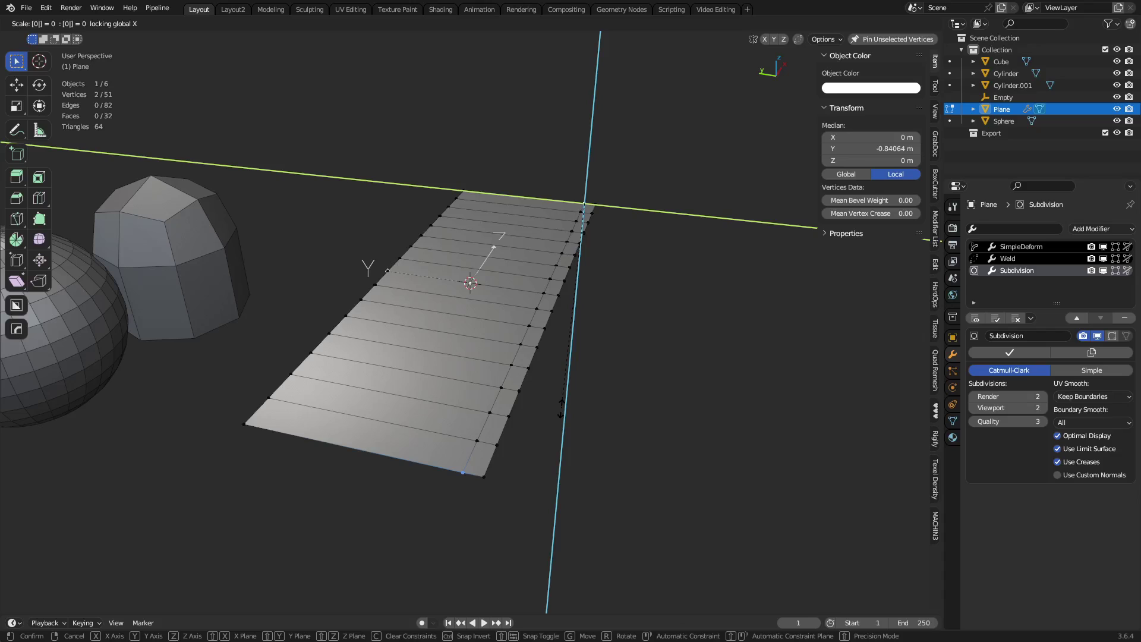
key("Return")
- Insert two more lengthwise edge loops, one toward the +Y edge at a factor of about -0.612 and one toward the -Y edge
middle_click_drag(660, 412, 561, 426)
key("Tab")
key("Tab")
key("ctrl+r")
left_click(435, 388)
left_click(389, 364)
key("ctrl+r")
left_click(432, 372)
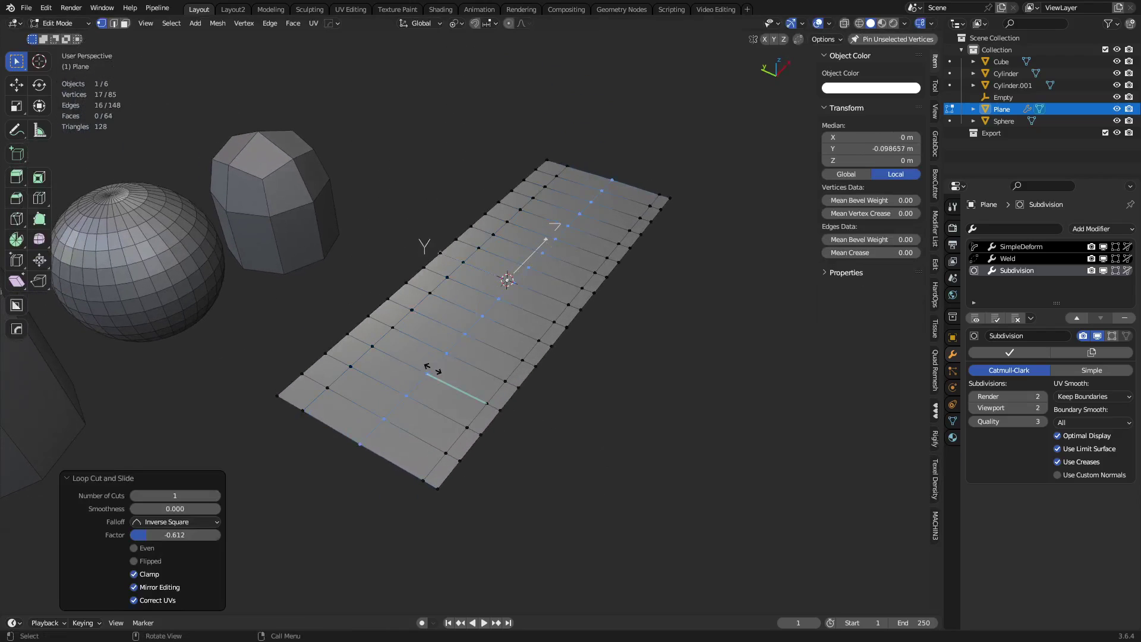
left_click(463, 388)
- Select five adjacent faces in the plane's wide middle strip and inset them about 0.09 m
key("3")
left_click(445, 366)
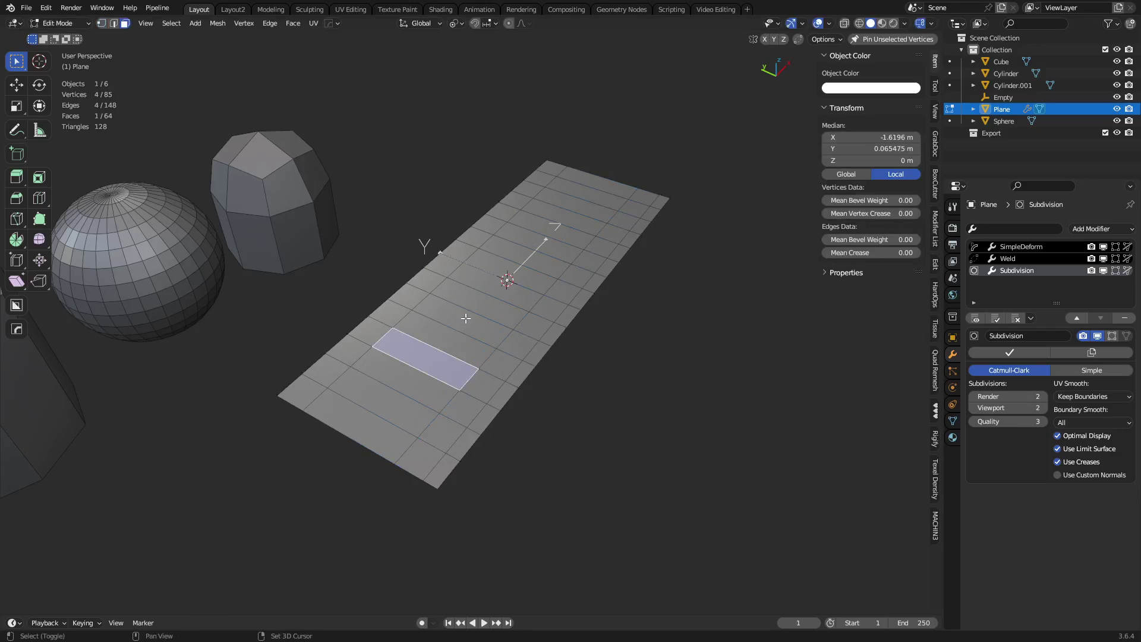
left_click(479, 293, "ctrl")
left_click(490, 287, "ctrl")
scroll(610, 408, "up", 2)
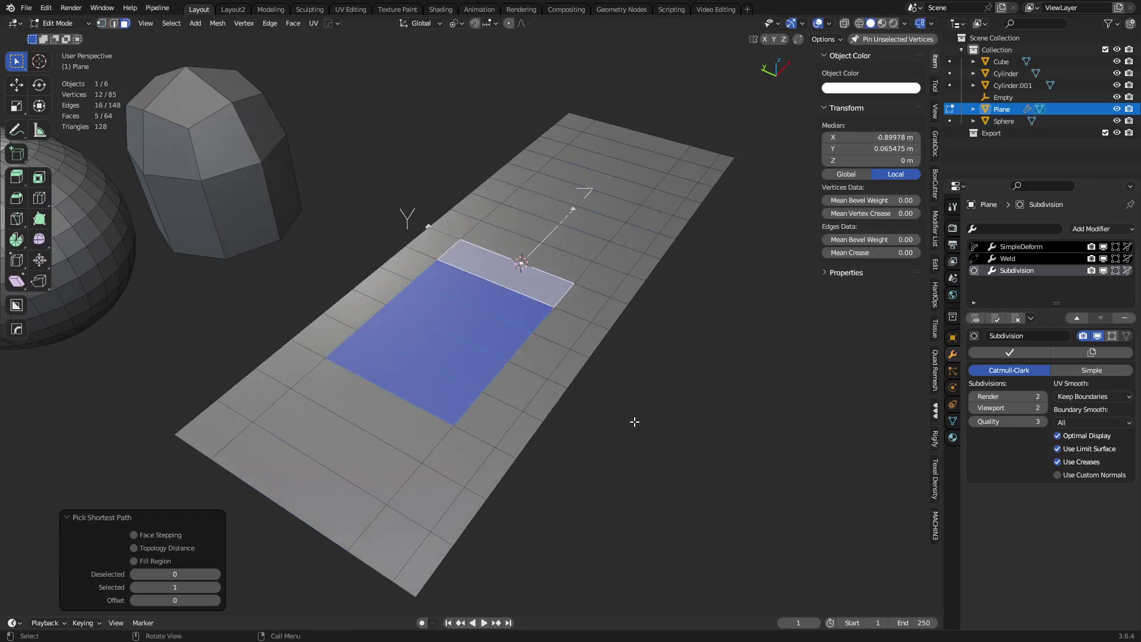
key("i")
left_click(625, 414)
- Inset the five faces again by about 0.076 m with a depth of about -0.024 m, and return to Object Mode
key("i")
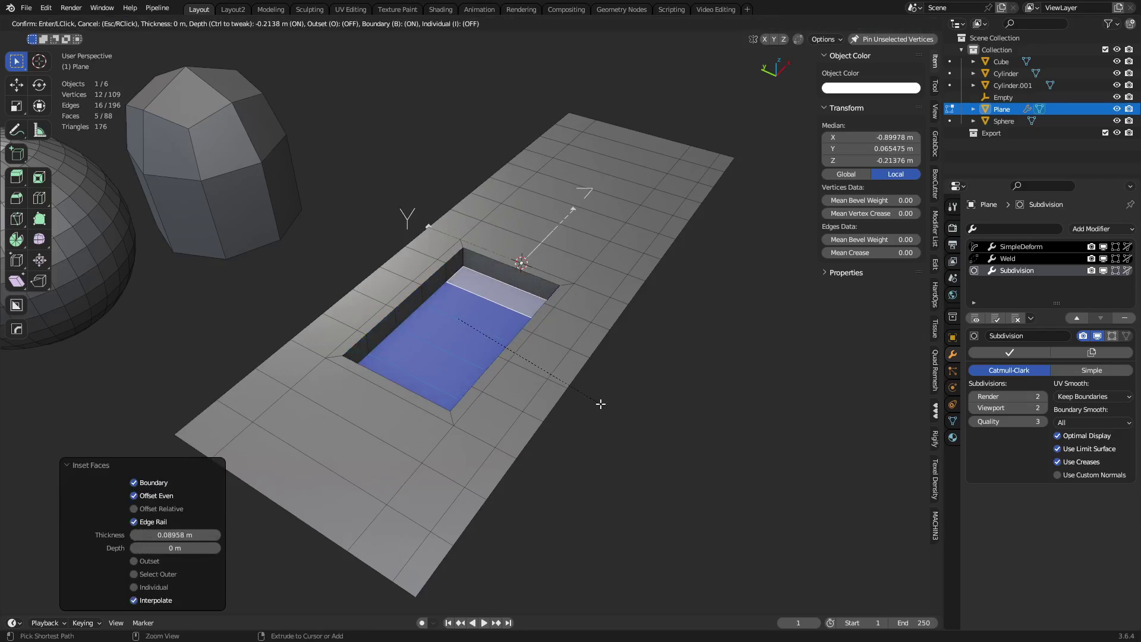
left_click(600, 404)
key("i")
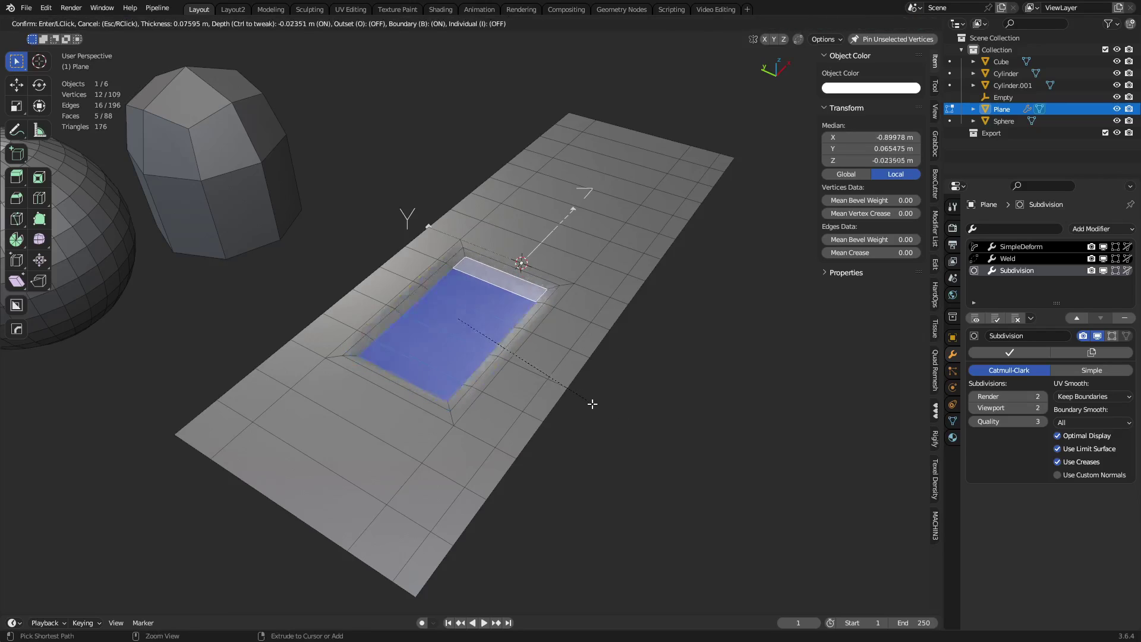
left_click(588, 400)
key("Tab")
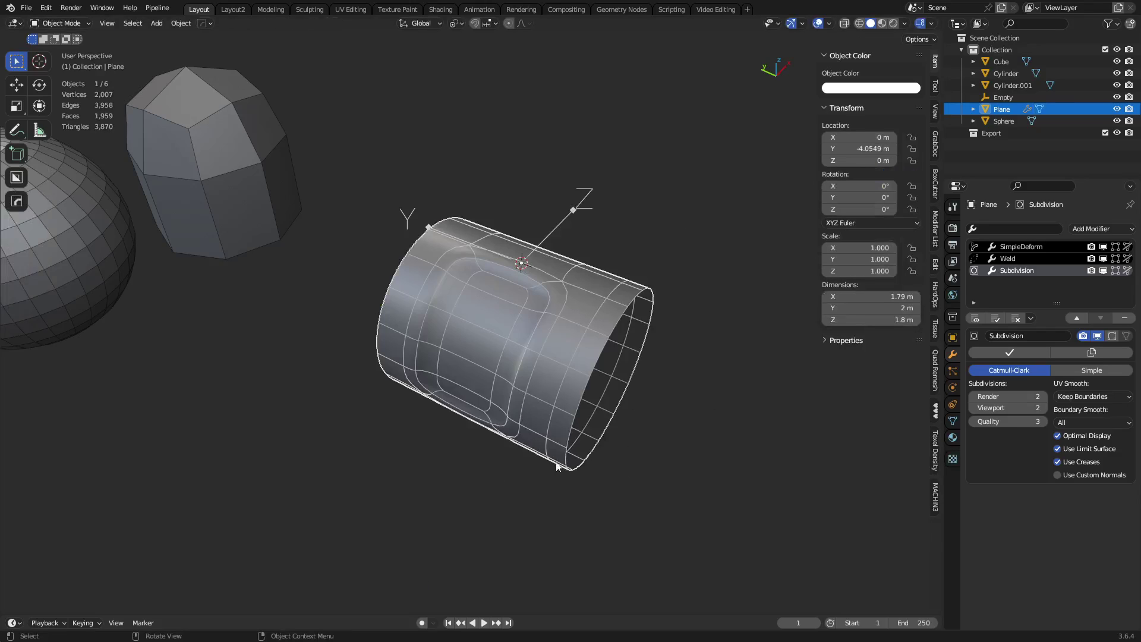
- Examine the recess's shading and rounded corners on the bent, subdivided cylinder, and clear the selection
middle_click_drag(557, 471, 517, 389)
key("ctrl+Tab")
left_click(606, 390)
middle_click_drag(523, 305, 509, 351)
key("Tab")
scroll(526, 334, "up", 5)
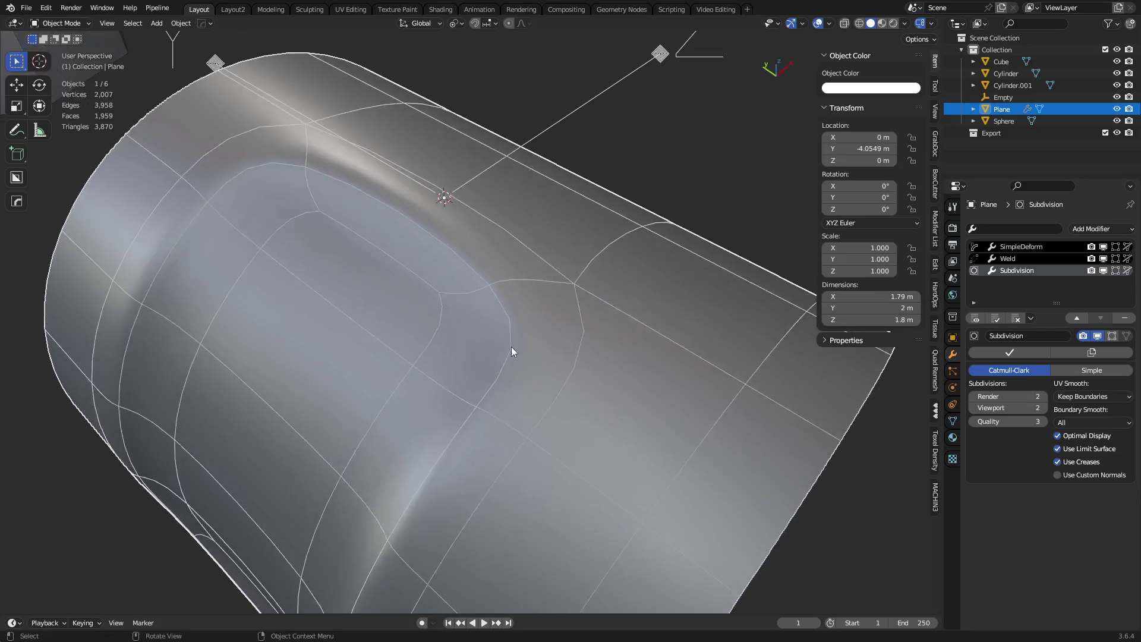
key("alt+a")
middle_click_drag(446, 432, 516, 351)
scroll(516, 351, "up", 3)
- Insert supporting edge loops across the plane beside the recess's +X end, and return to Object Mode
key("ctrl+Tab")
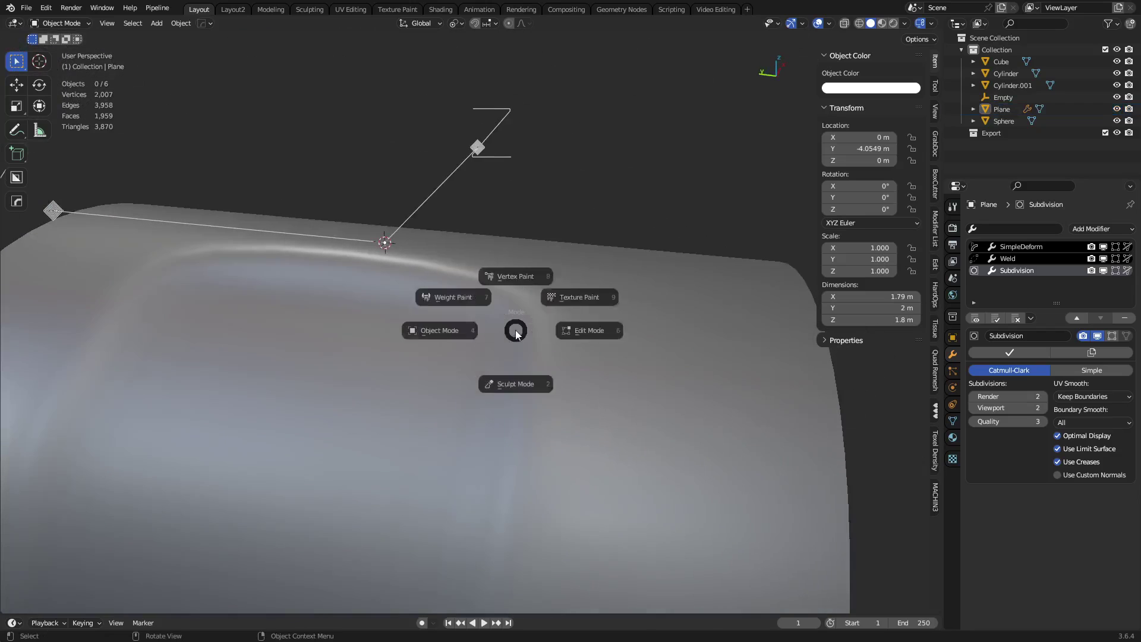
left_click(580, 328)
middle_click_drag(581, 329, 495, 344)
key("ctrl+r")
left_click_drag(495, 344, 527, 325)
key("ctrl+Tab")
left_click(501, 333)
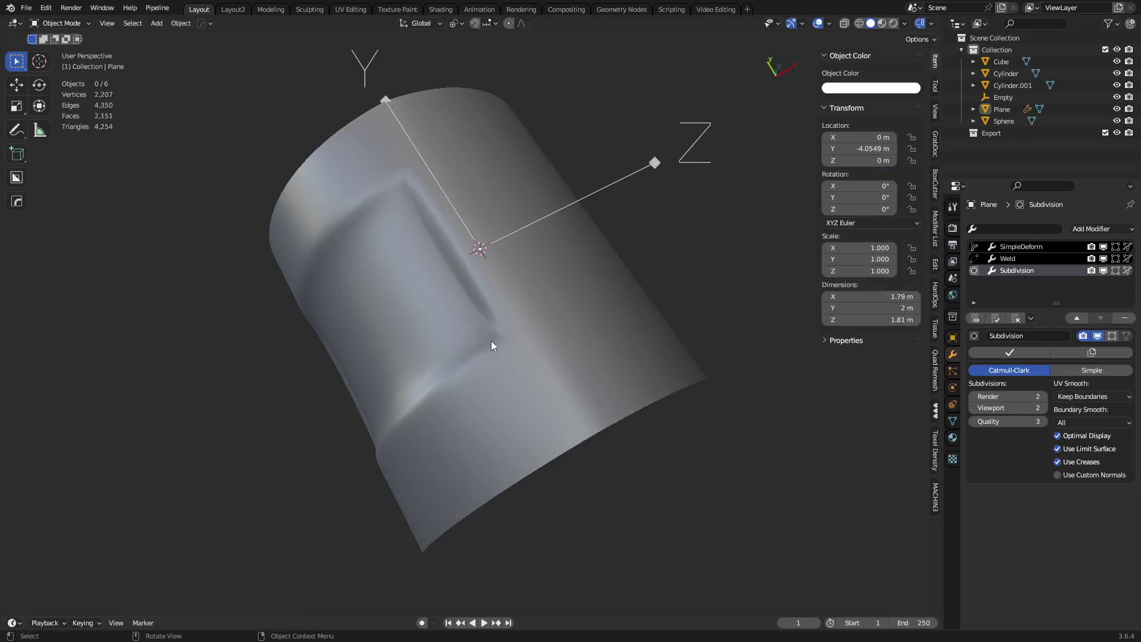
middle_click_drag(491, 341, 466, 244)
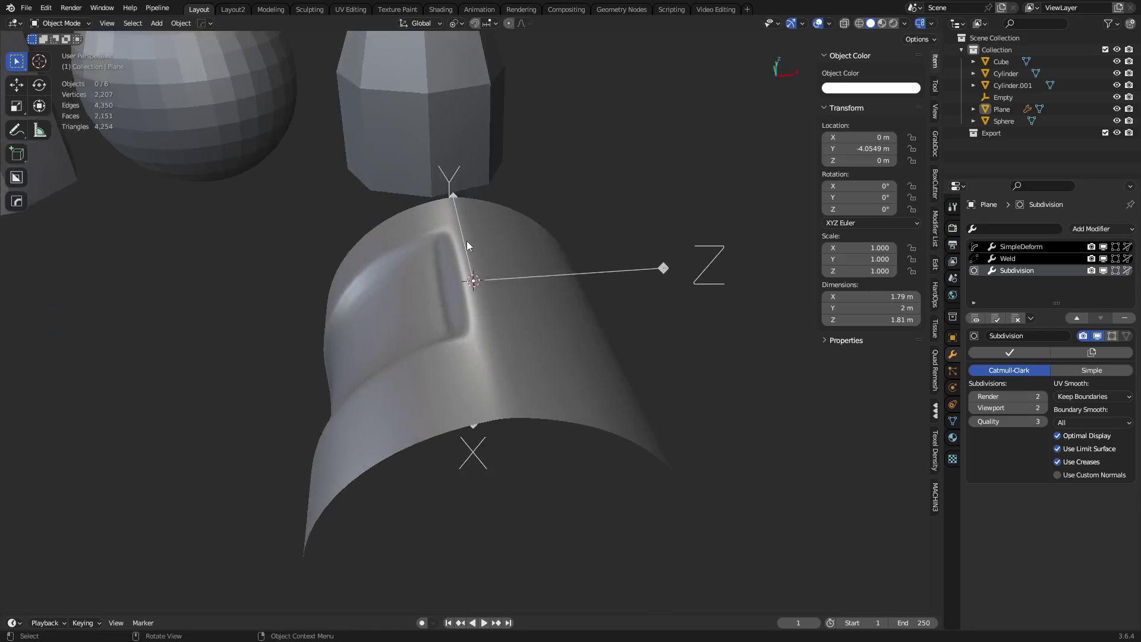
- Insert three evenly spaced edge loops across the plane's segment around X 0.9 m and inspect the bent cylinder in Object Mode
middle_click_drag(492, 397, 555, 416)
key("ctrl+Tab")
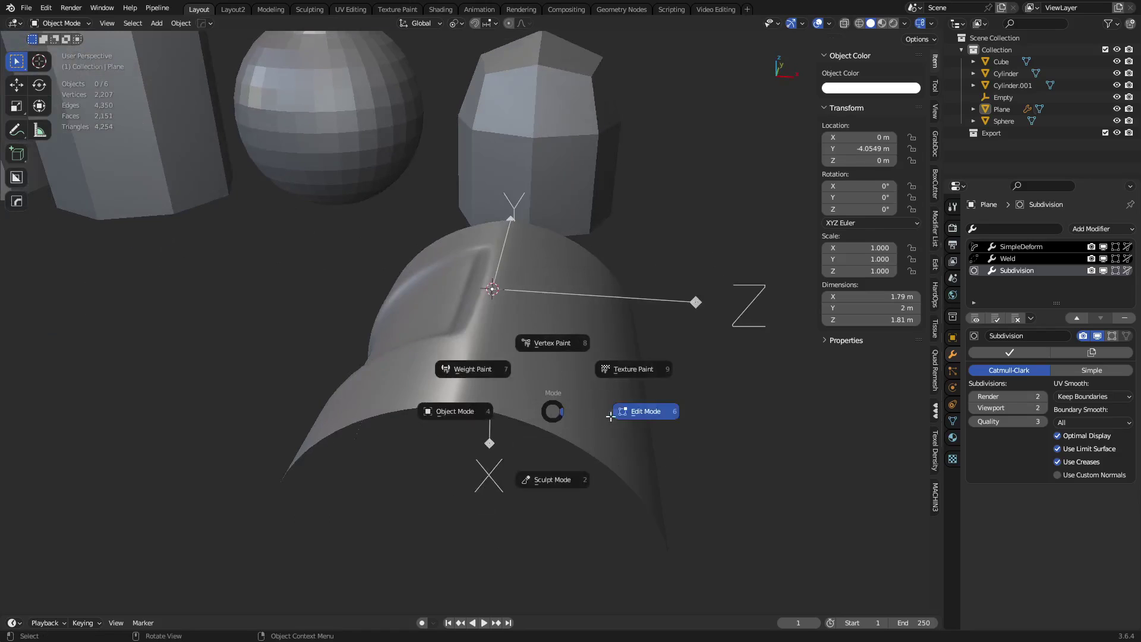
left_click(612, 397)
key("ctrl+r")
left_click(650, 381)
left_click(650, 382)
key("ctrl+Tab")
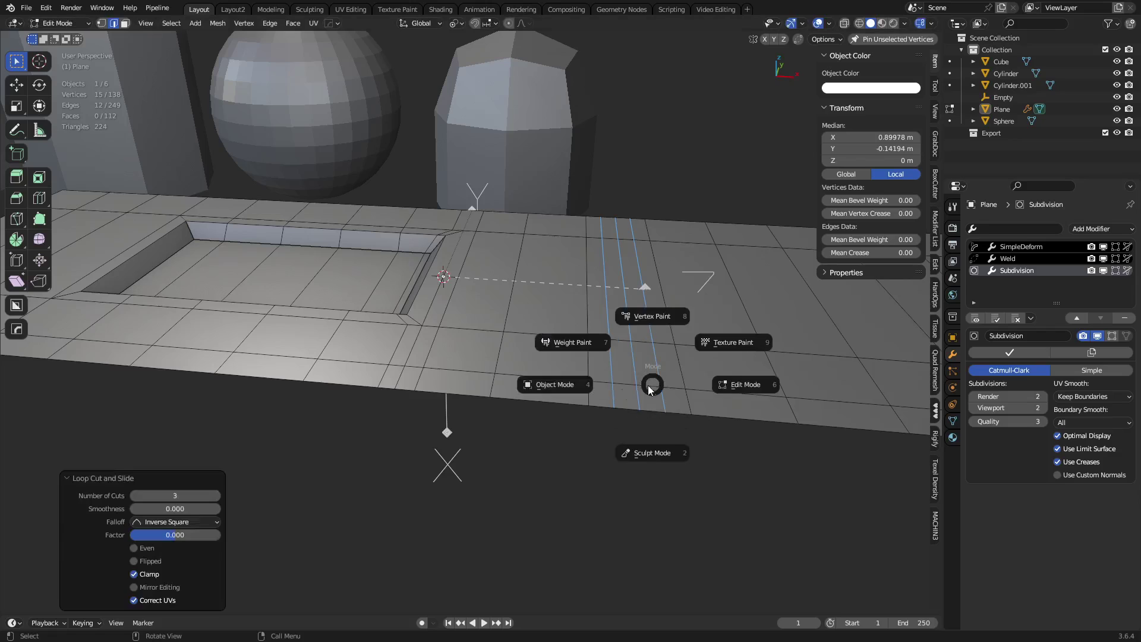
left_click(565, 412)
middle_click_drag(565, 412, 436, 318)
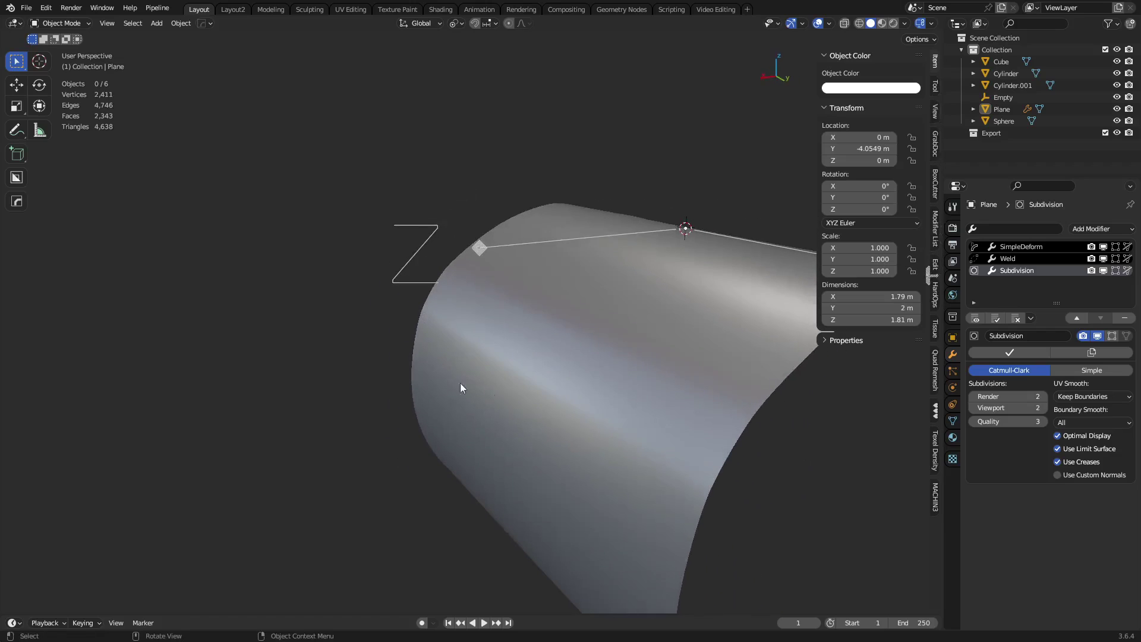
middle_click_drag(460, 388, 641, 368)
- Dissolve the three edge loops near X 0.9 m and the supporting loops beside the recess's +X end
key("ctrl+Tab")
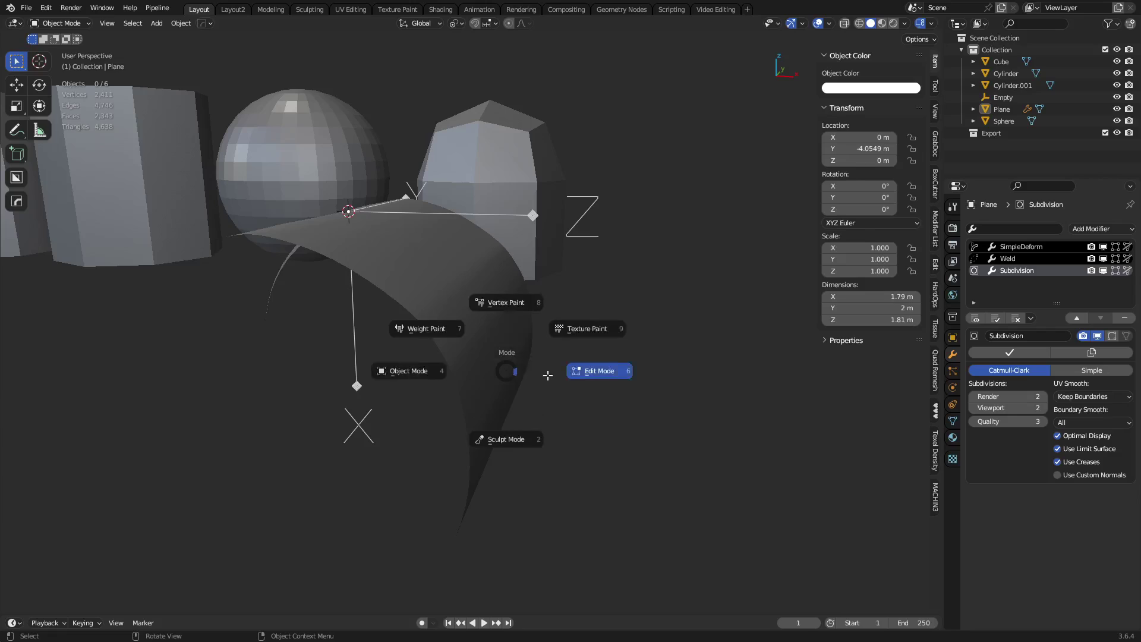
left_click(547, 374)
scroll(506, 354, "down", 3)
middle_click_drag(507, 354, 558, 386)
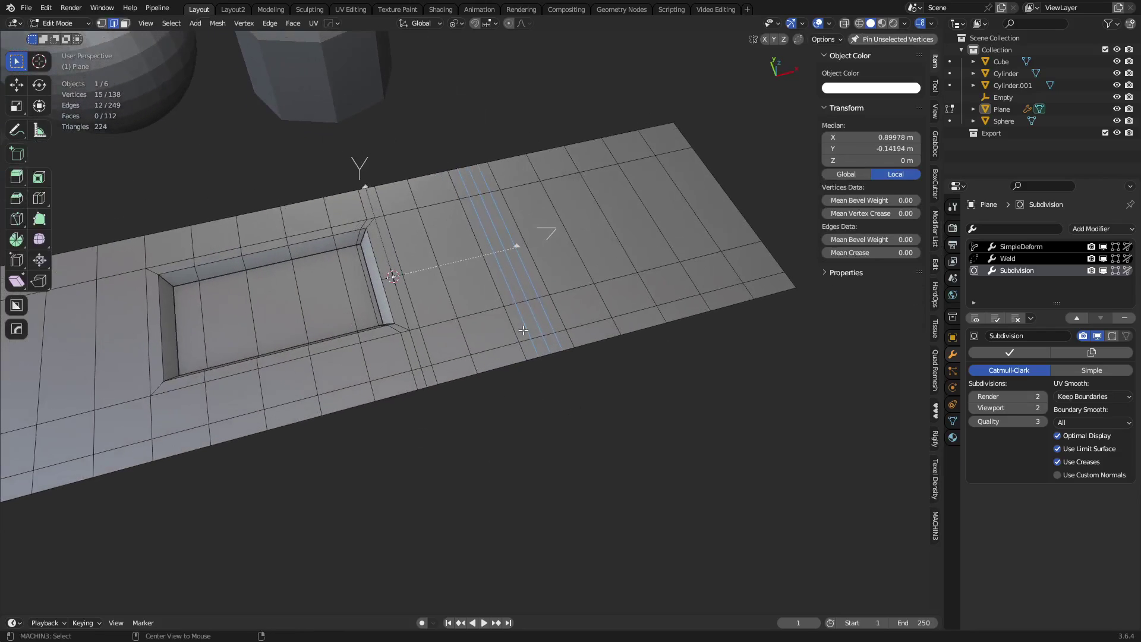
key("ctrl+x")
middle_click_drag(410, 340, 576, 349, "shift")
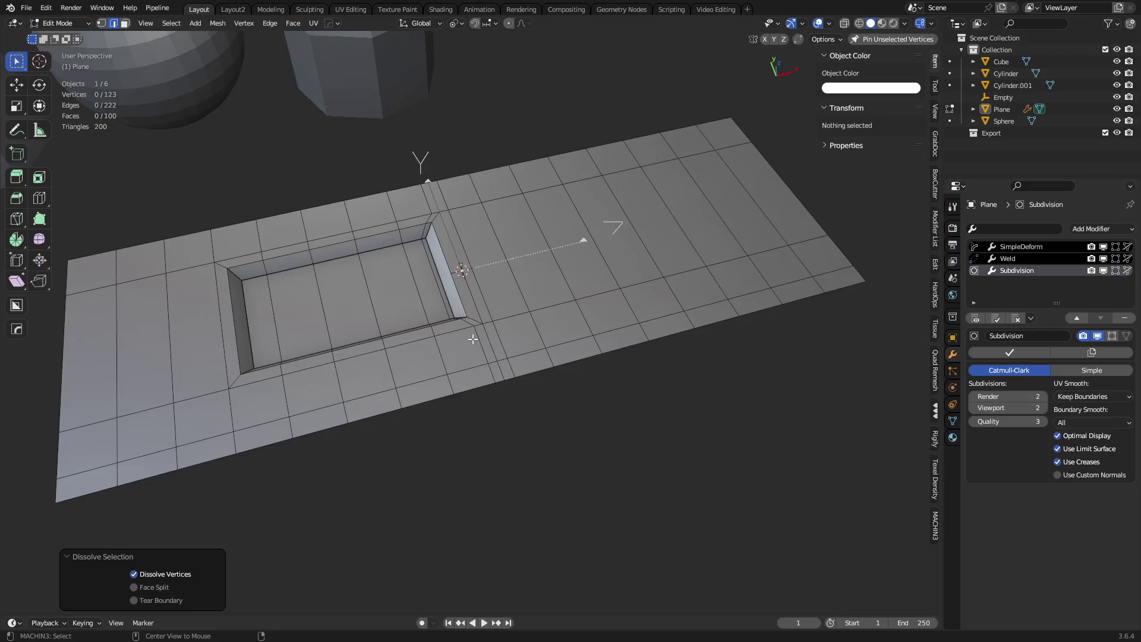
left_click(518, 344, "alt")
key("ctrl+x")
- Insert one centred edge loop across each of the recess's two end segments, at a slide factor of 0
key("ctrl+r")
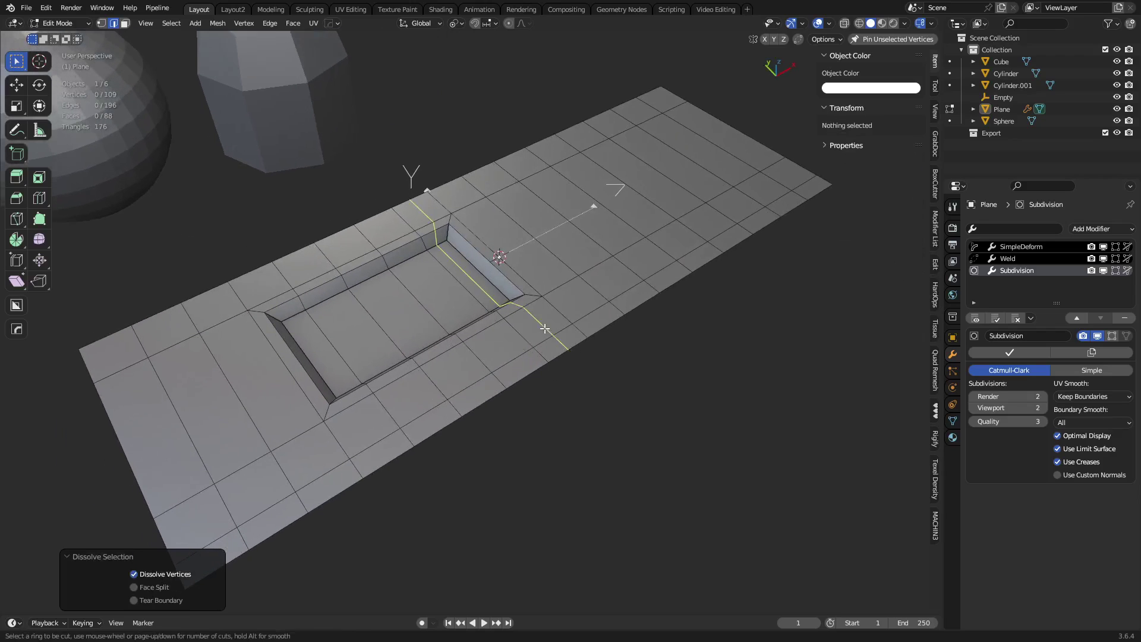
left_click(538, 319)
right_click(537, 319)
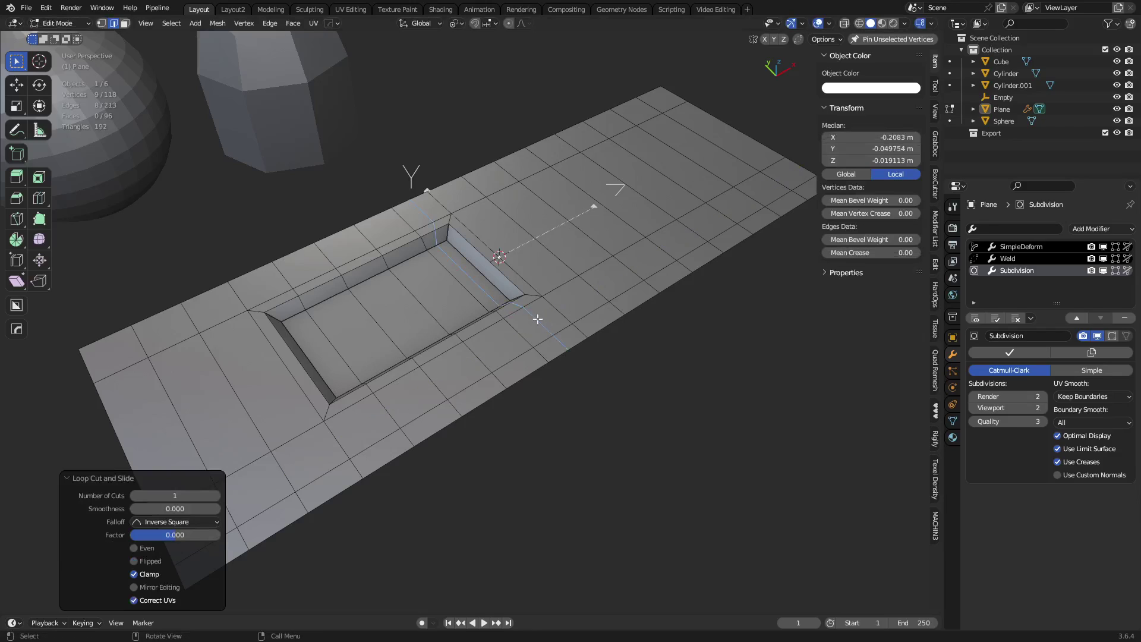
key("ctrl+r")
left_click(353, 410)
right_click(354, 410)
middle_click_drag(353, 410, 670, 333)
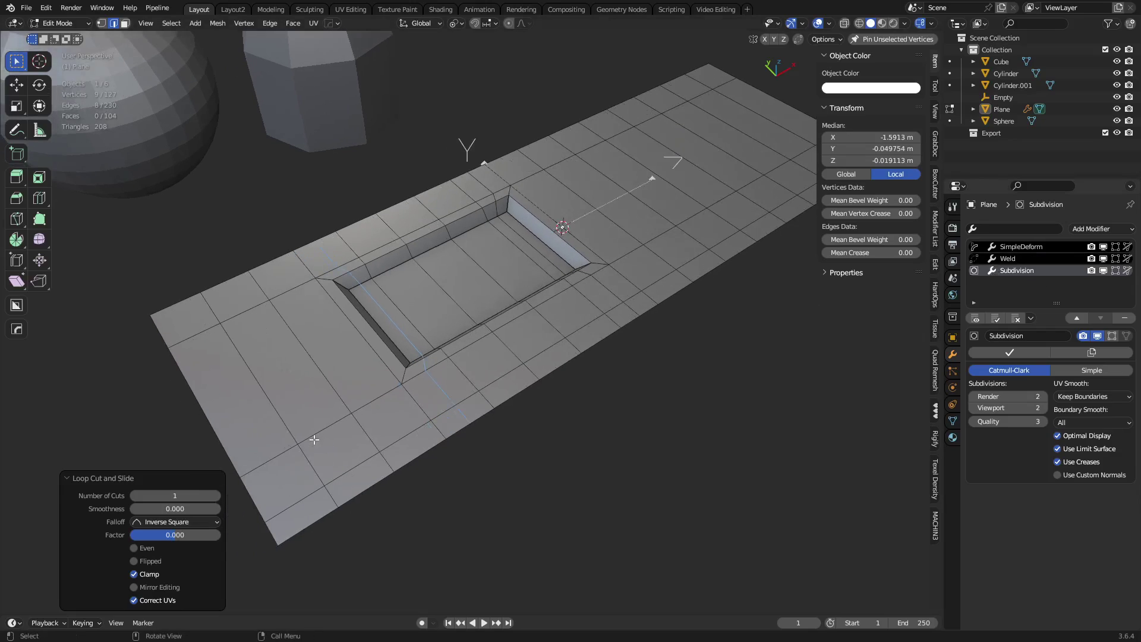
- Insert one centred edge loop in each segment between the recess and the plane's -X end
key("ctrl+r")
left_click(365, 413)
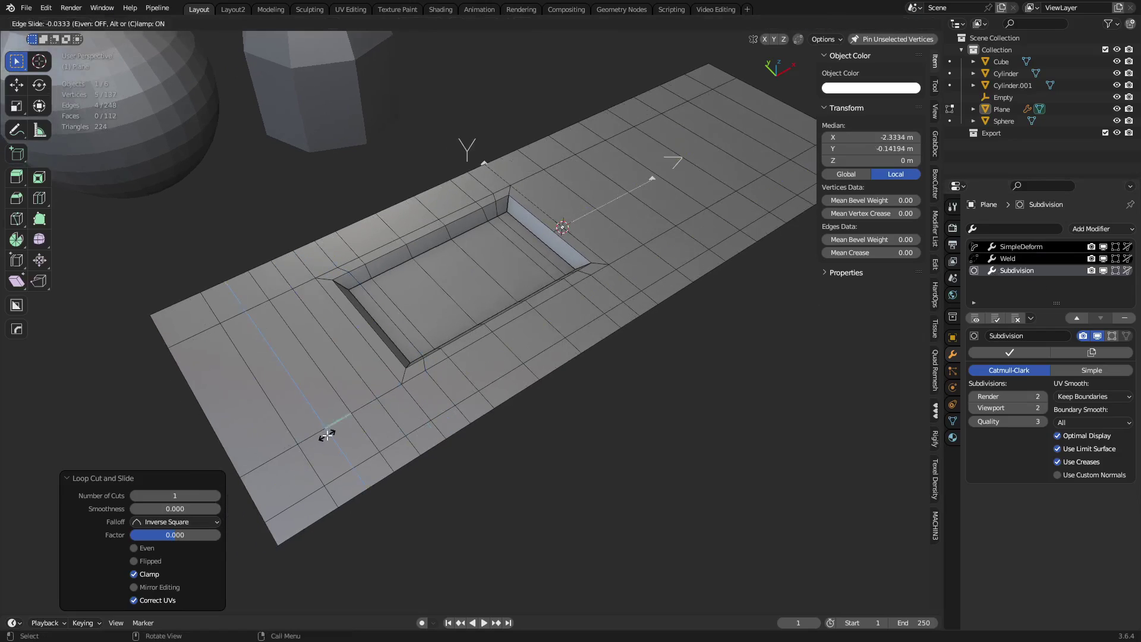
right_click(319, 433)
key("ctrl+r")
left_click(280, 463)
right_click(409, 395)
- Insert one centred edge loop across each of the three middle segments of the recess
key("ctrl+r")
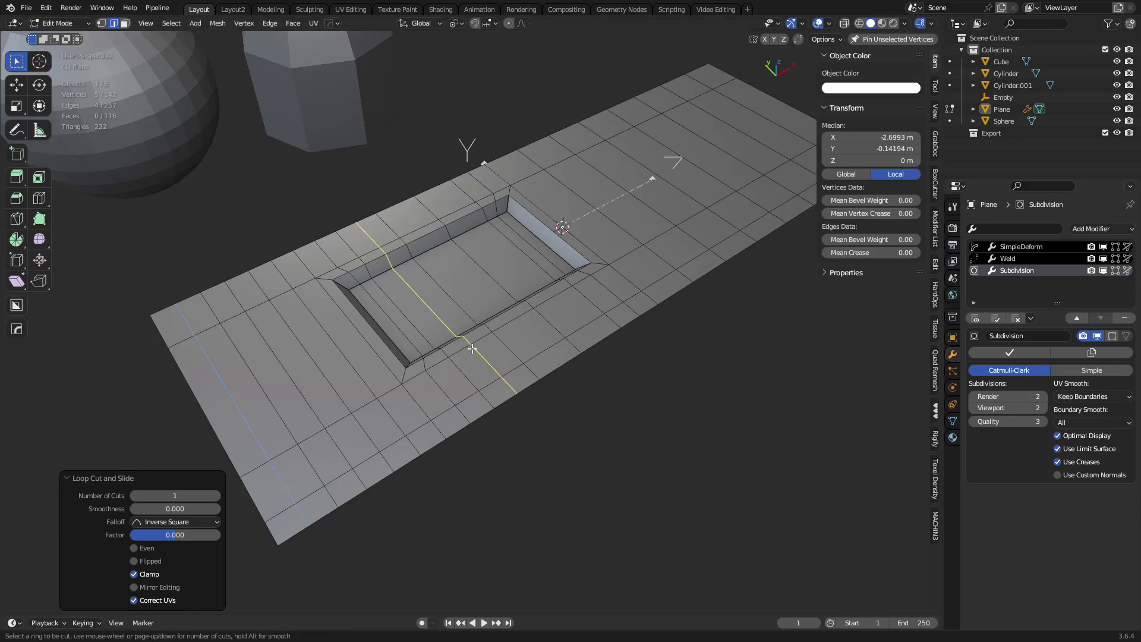
left_click(503, 326)
right_click(503, 326)
middle_click_drag(574, 308, 530, 350, "shift")
scroll(526, 348, "up", 1)
key("ctrl+r")
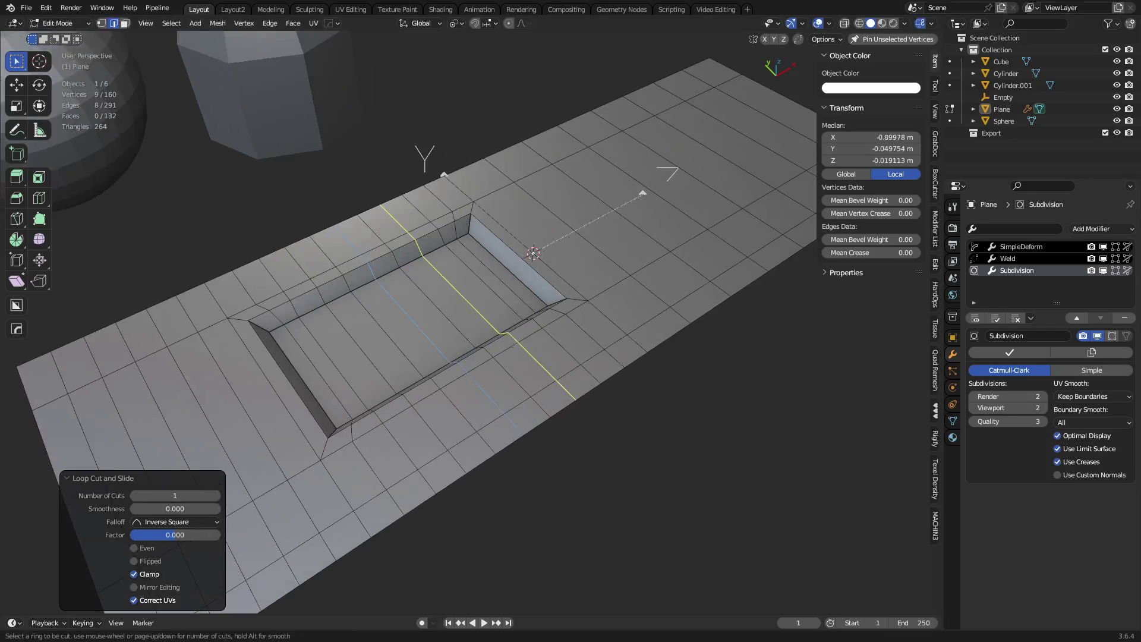
left_click(516, 342)
right_click(516, 345)
- Insert centred single edge loops in the segments beyond the recess's +X end, up to about X 1.62 m
middle_click_drag(617, 288, 496, 357, "shift")
key("ctrl+r")
left_click(493, 358)
right_click(493, 358)
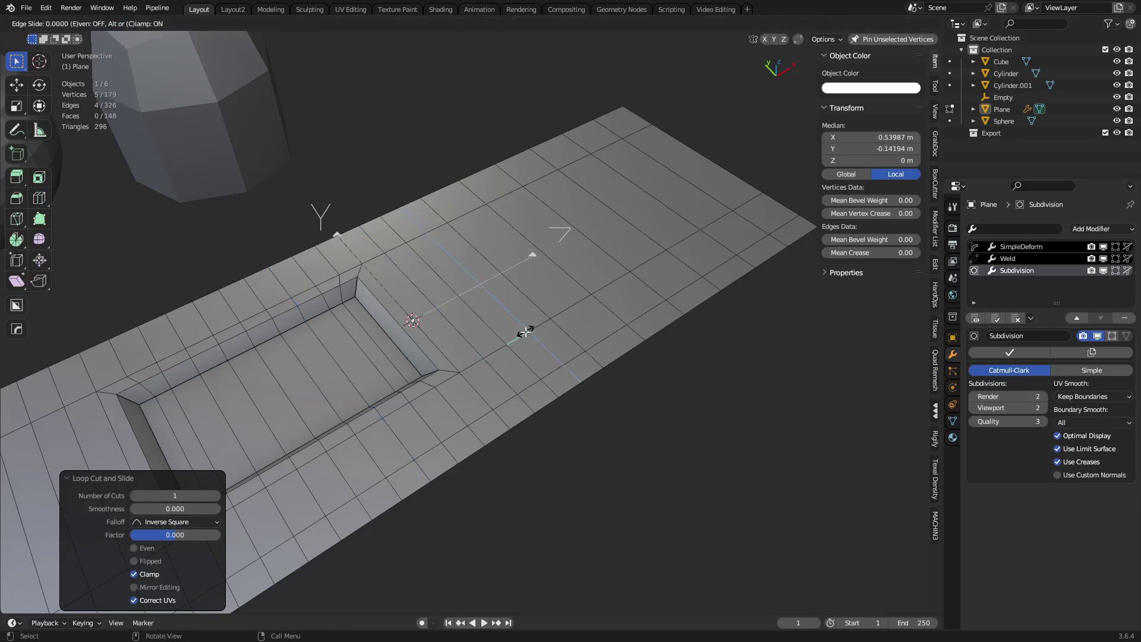
key("ctrl+r")
left_click(623, 284)
key("ctrl+r")
left_click(645, 264)
right_click(645, 264)
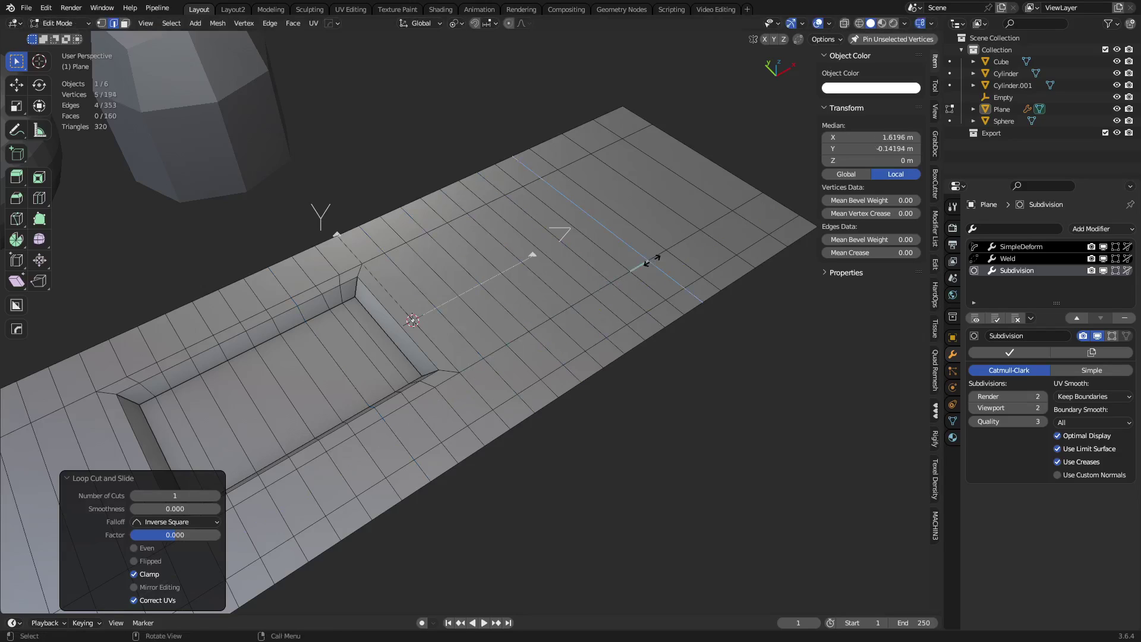
- Insert one centred edge loop in each of the last three segments at the plane's +X end
key("ctrl+r")
left_click(688, 241)
right_click(688, 241)
key("ctrl+r")
left_click(723, 220)
key("ctrl+r")
left_click(738, 201)
right_click(738, 201)
- Insert four evenly spaced lengthwise edge loops through the recess at a slide factor of 0, and return to Object Mode
middle_click_drag(590, 452, 562, 474)
key("ctrl+r")
scroll(454, 419, "up", 2)
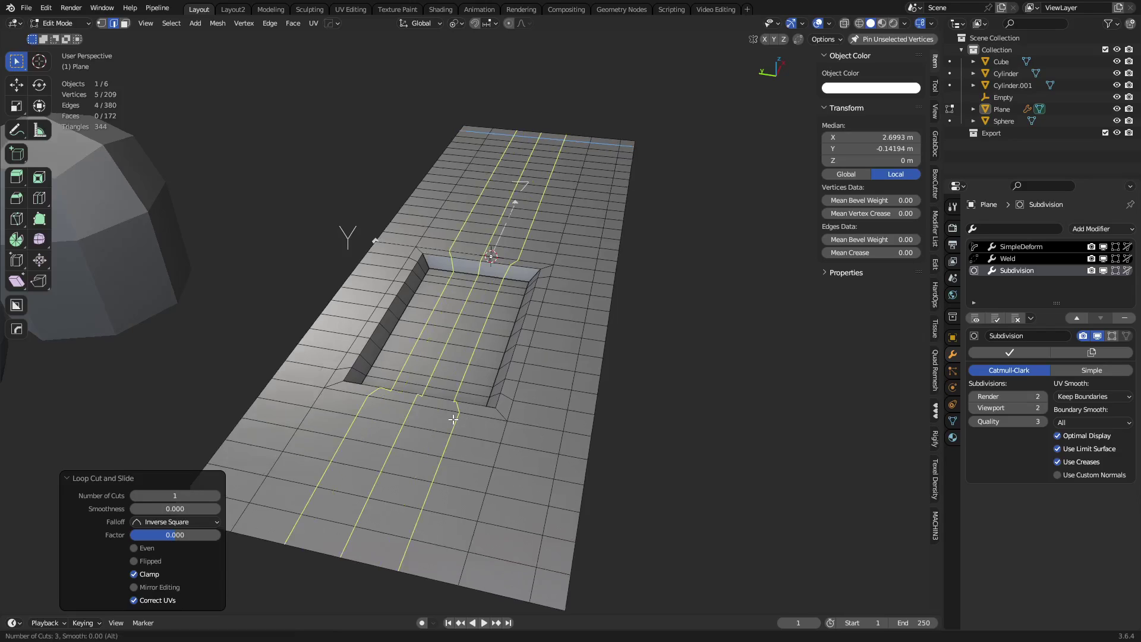
left_click(453, 418)
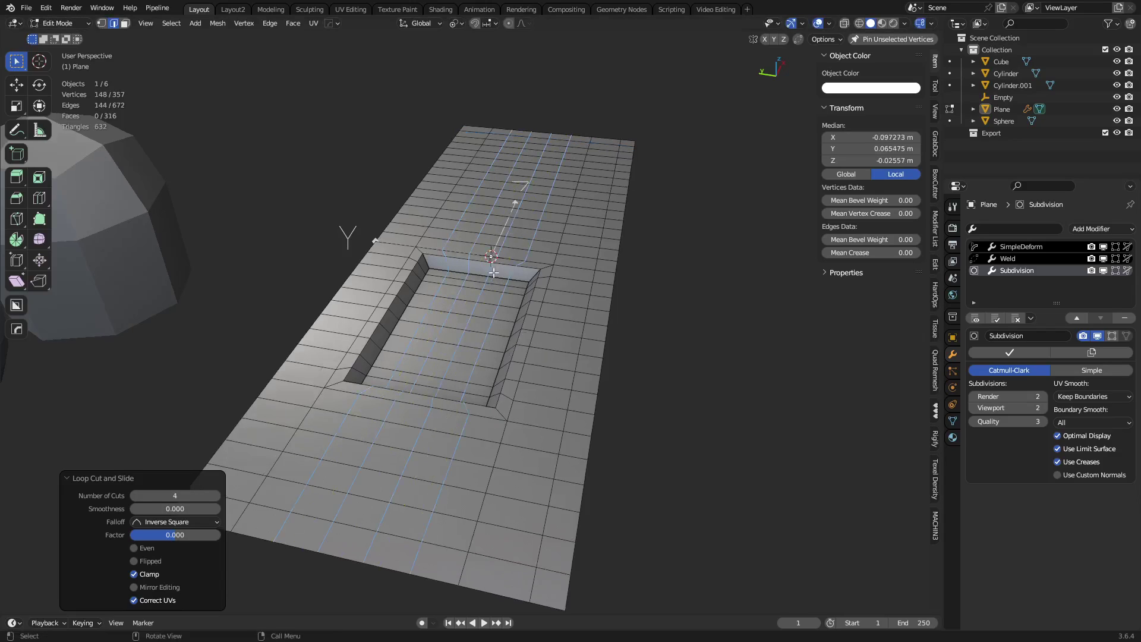
middle_click_drag(631, 405, 430, 412)
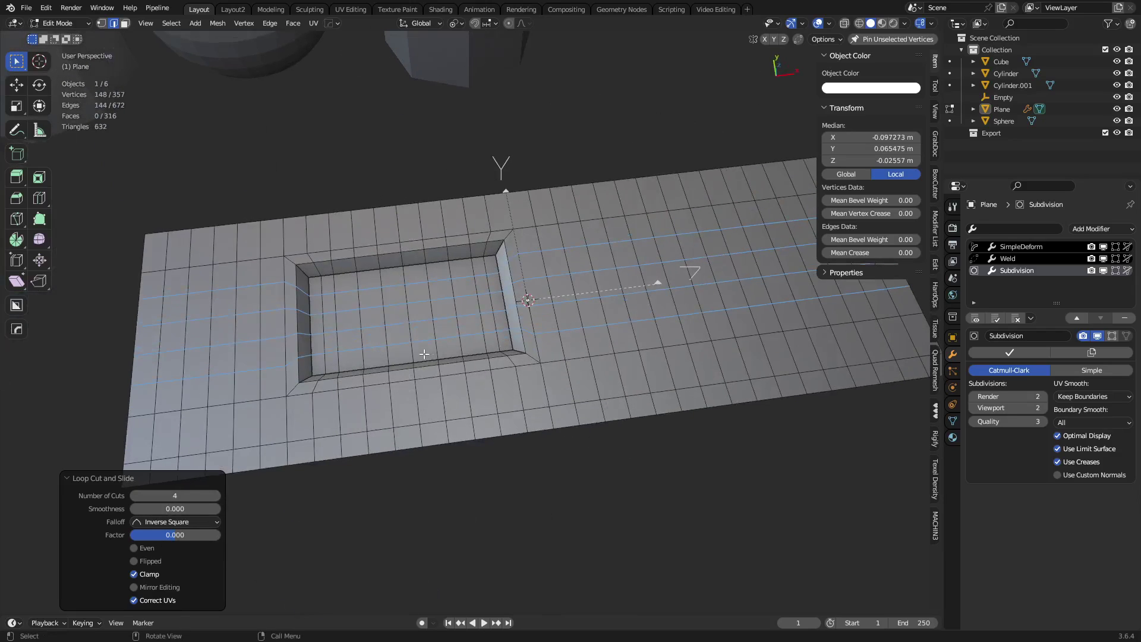
key("ctrl+Tab")
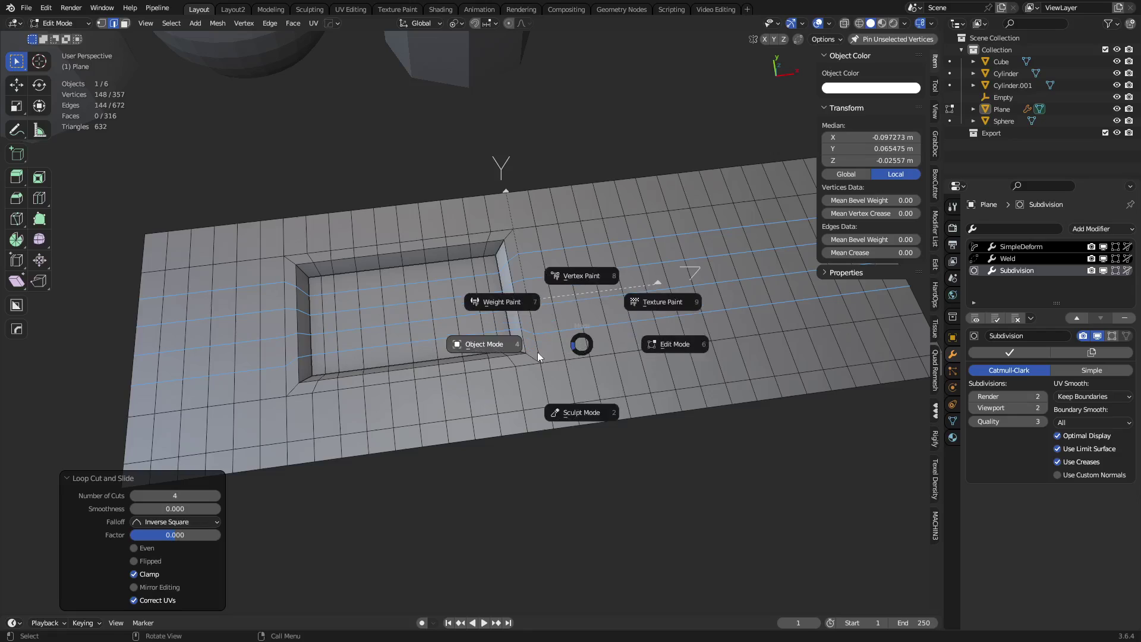
left_click(535, 351)
middle_click_drag(526, 373, 466, 439)
- Select the five edges meeting at the pole vertex just outside the recess's -X, -Y corner, and examine them from several angles
key("Tab")
middle_click_drag(316, 554, 479, 333, "shift")
scroll(479, 334, "down", 2)
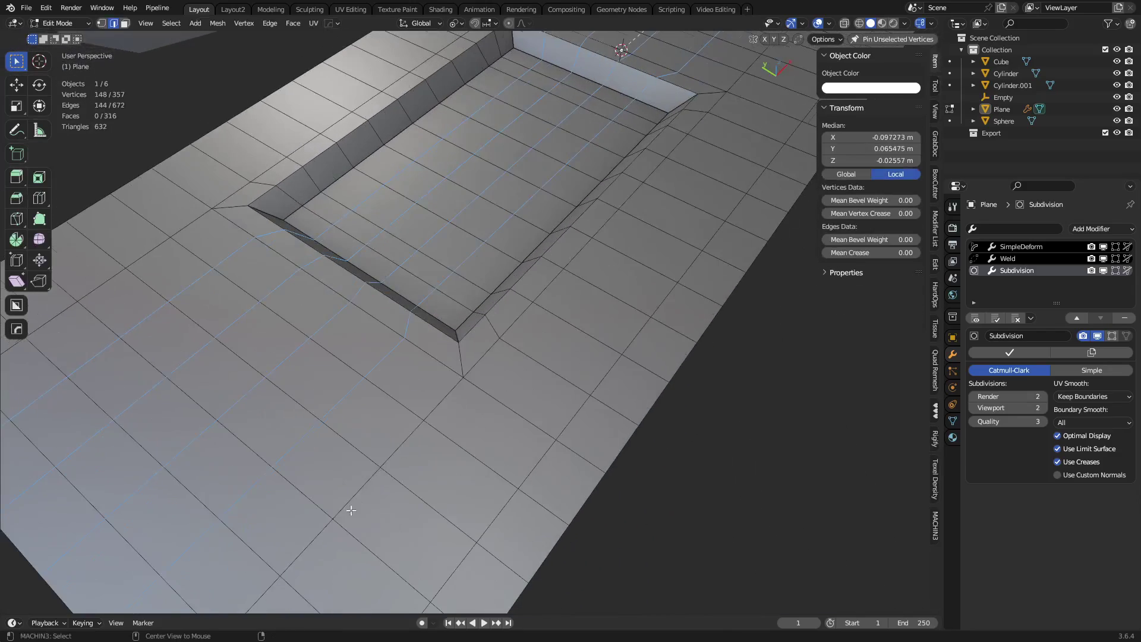
scroll(479, 336, "up", 4)
key("1")
left_click(445, 478)
middle_click_drag(508, 478, 535, 408, "shift")
key("2")
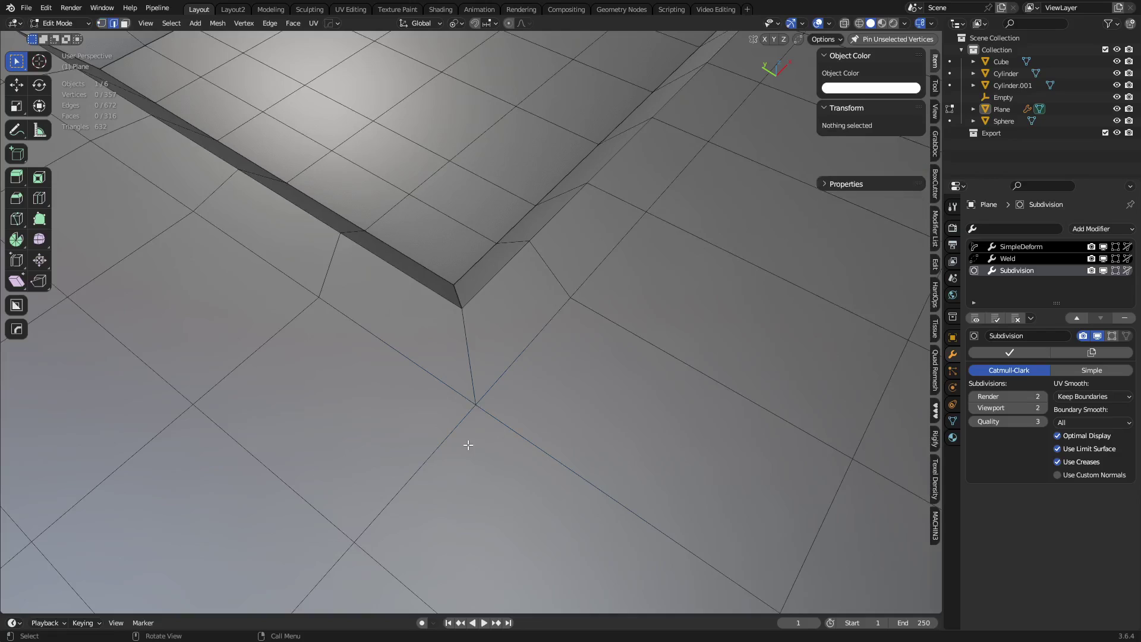
left_click(448, 438)
left_click(440, 373, "shift")
left_click(471, 369, "shift")
left_click(499, 371, "shift")
left_click(504, 439, "shift")
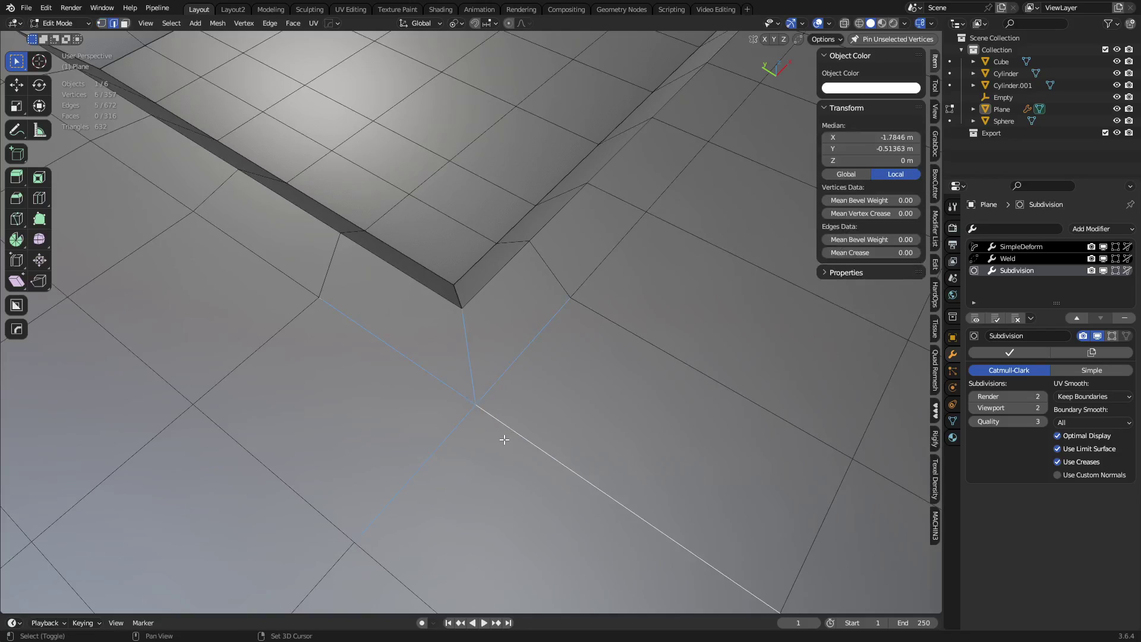
middle_click_drag(511, 407, 461, 370)
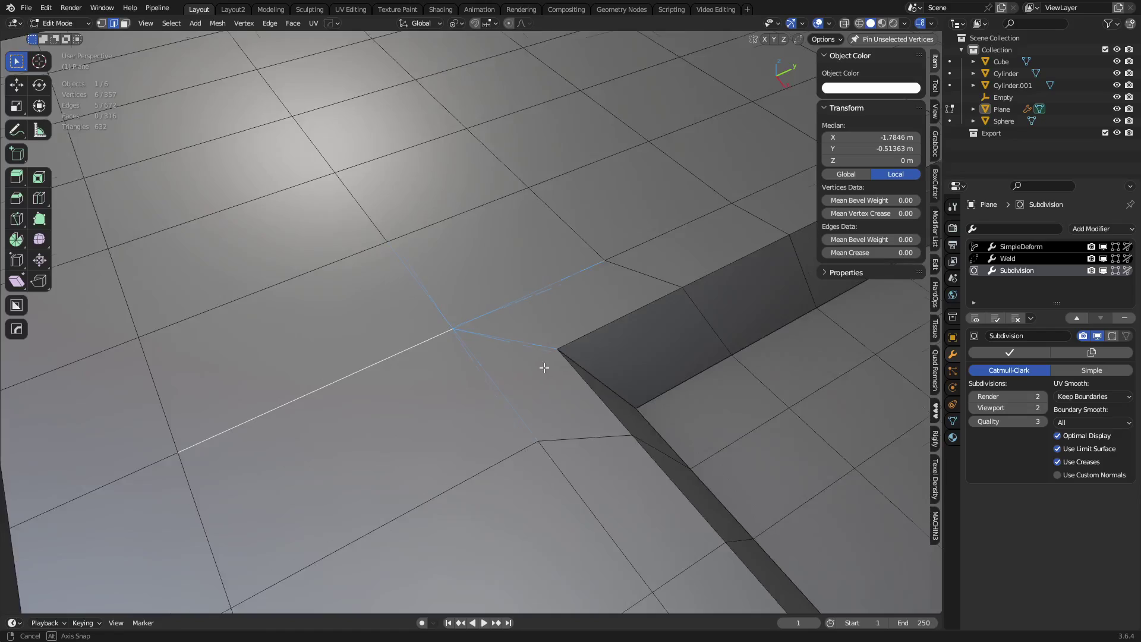
middle_click_drag(544, 368, 505, 359)
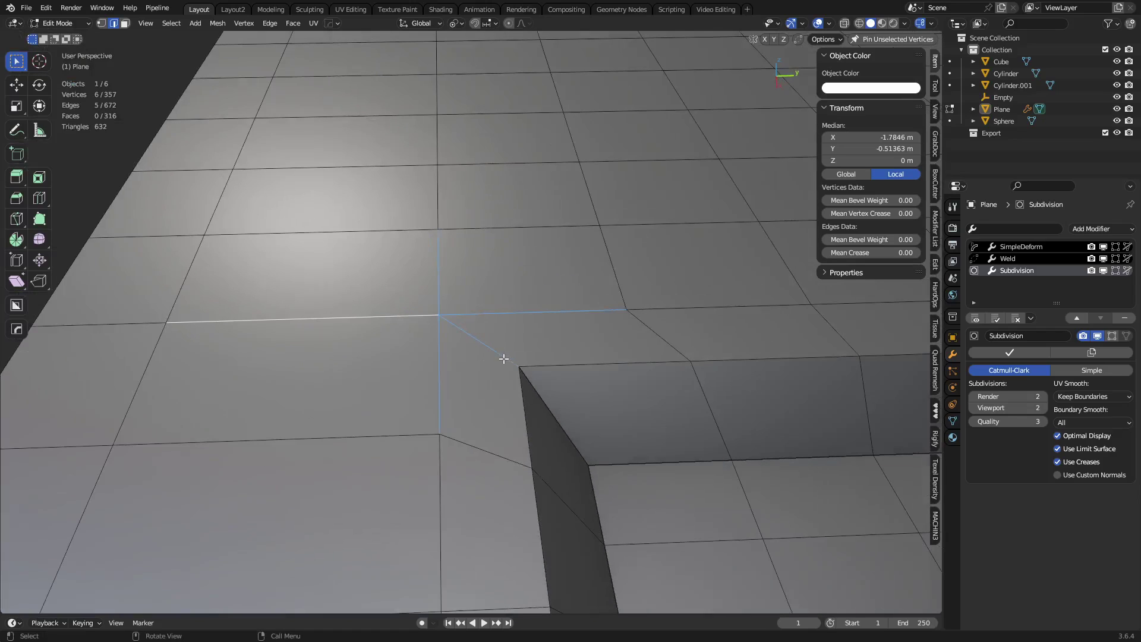
- Select the edges meeting at a recess floor corner and their shared corner vertex to examine the topology there
scroll(649, 421, "down", 1)
key("1")
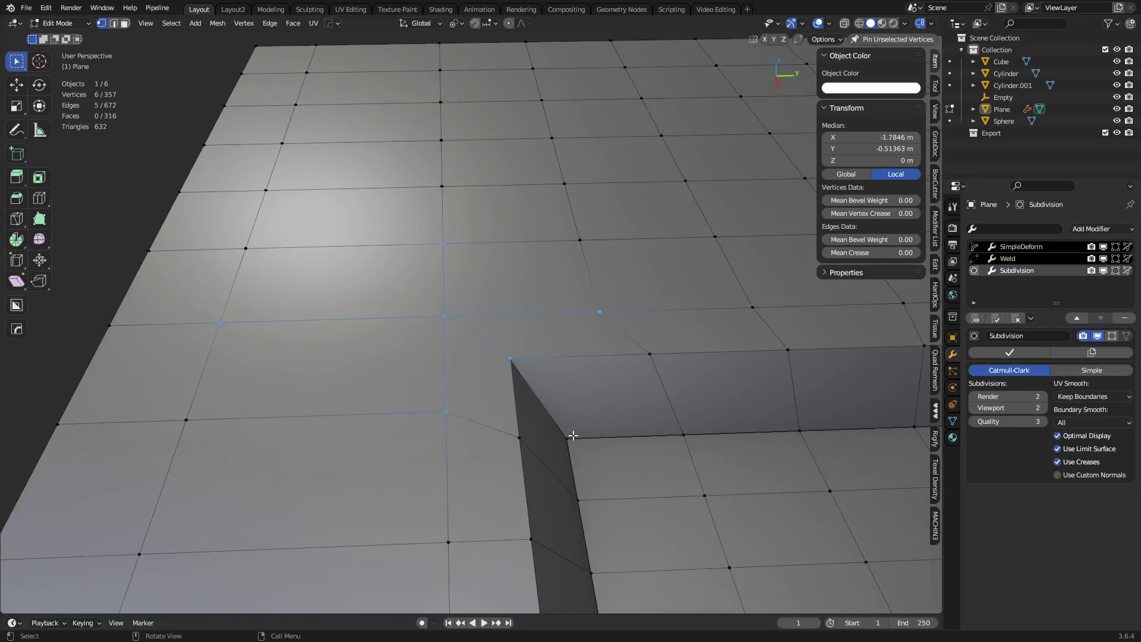
key("2")
left_click(549, 427)
left_click(572, 449, "shift")
left_click(579, 439, "shift")
middle_click_drag(579, 439, 474, 390)
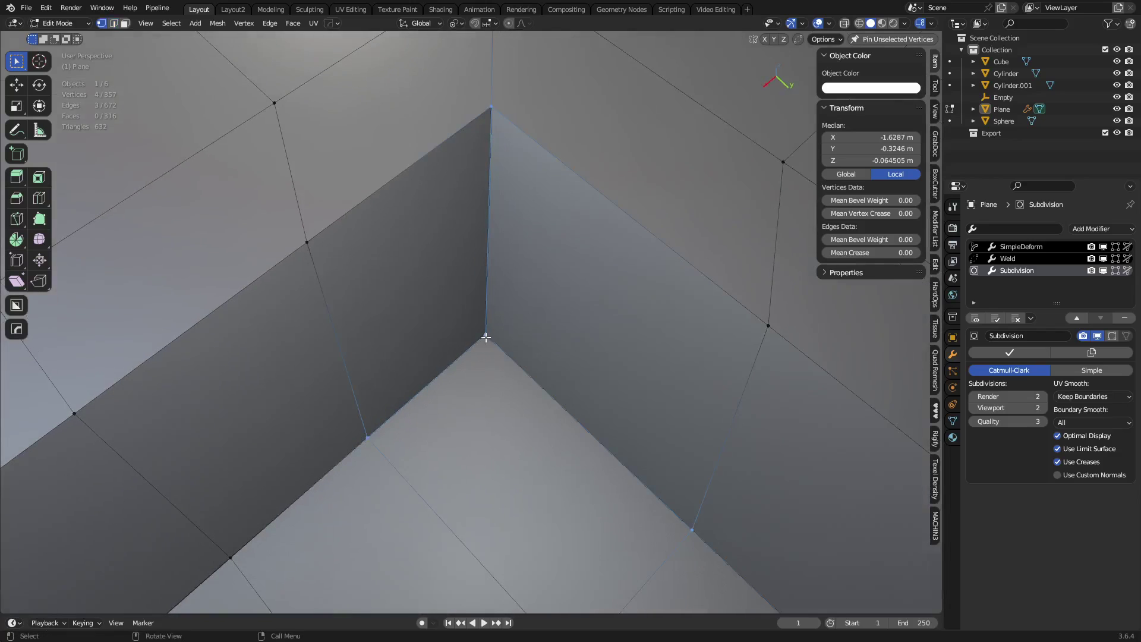
key("1")
left_click(511, 362)
scroll(528, 402, "down", 2)
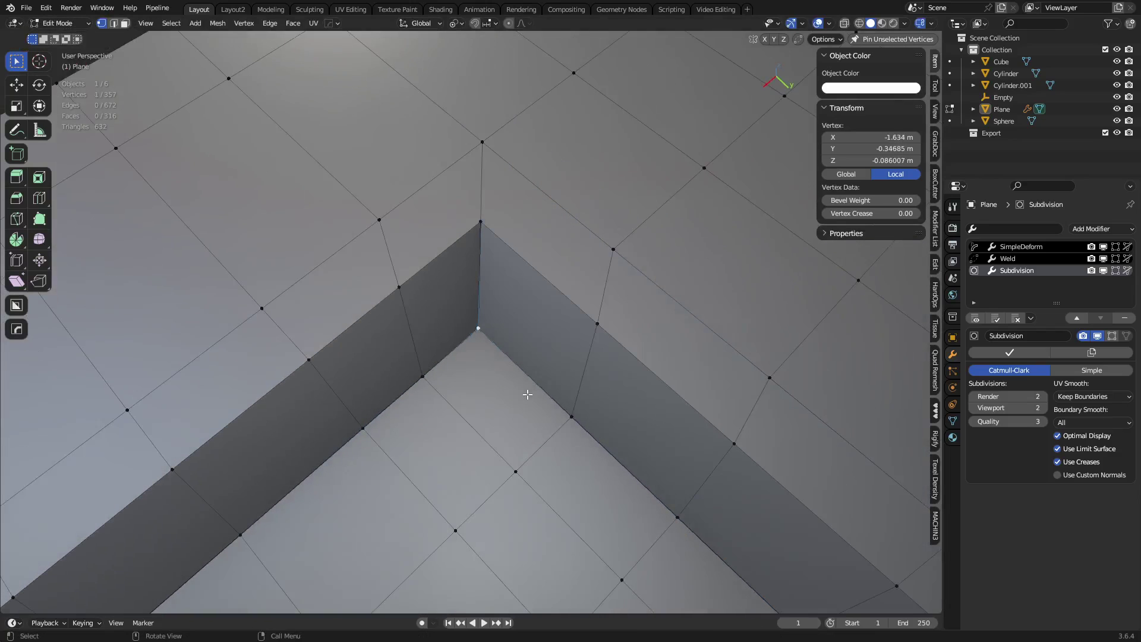
- Examine the denser mesh bent into the cylinder in Object Mode, and return to Edit Mode
scroll(518, 439, "down", 3)
middle_click_drag(465, 400, 664, 389)
key("ctrl+Tab")
left_click(593, 398)
middle_click_drag(593, 399, 560, 349)
key("ctrl+Tab")
left_click(544, 343)
scroll(564, 339, "down", 4)
scroll(568, 285, "up", 4)
key("k")
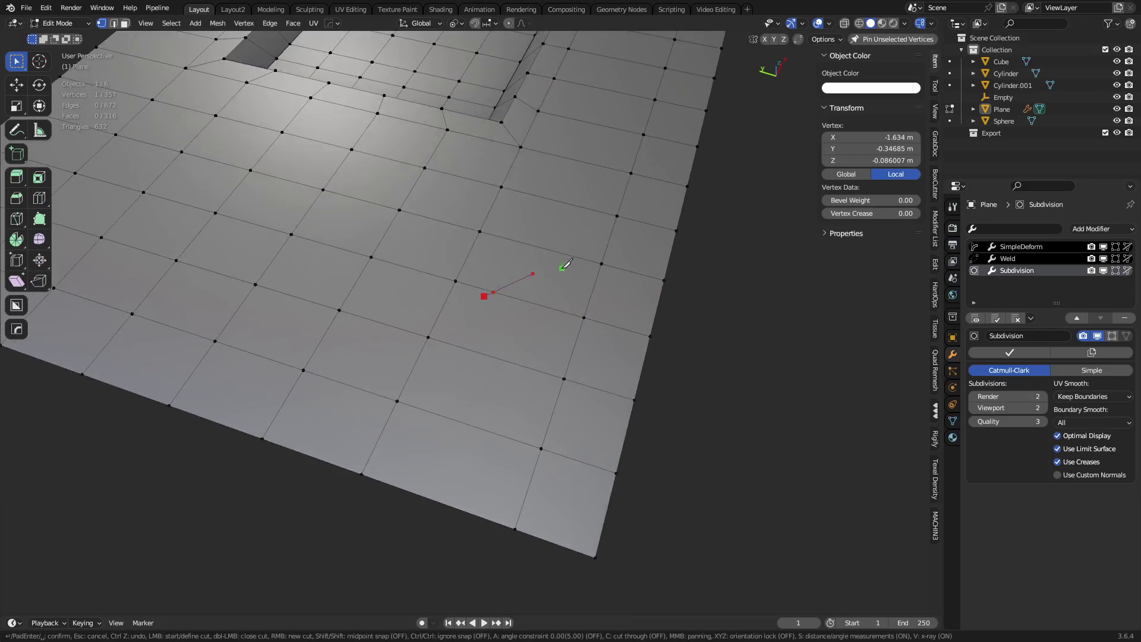
key("Escape")
- Select the lengthwise face loop that runs through the recess's -X, -Y corner in face select mode
middle_click_drag(565, 265, 571, 312)
scroll(581, 387, "down", 3)
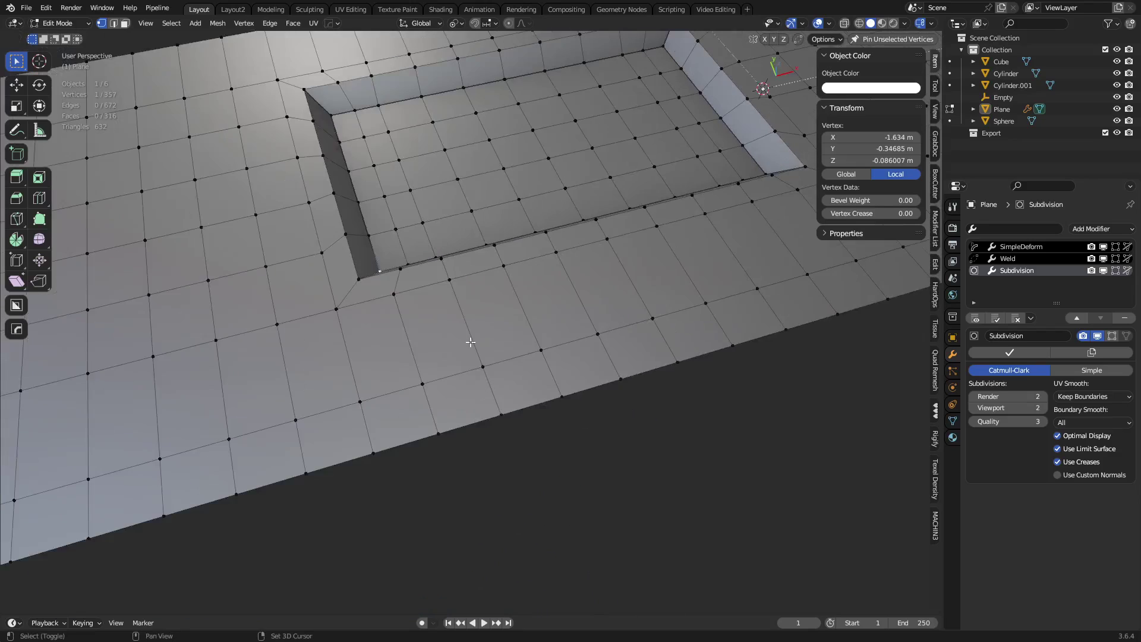
middle_click_drag(466, 344, 377, 344)
scroll(374, 385, "up", 3)
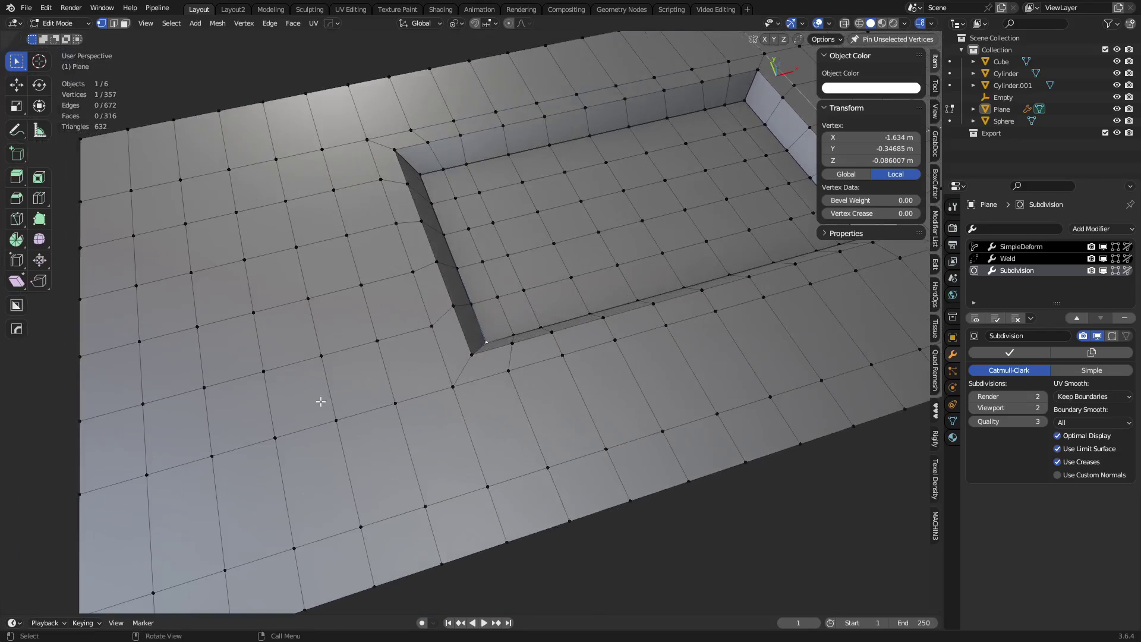
key("3")
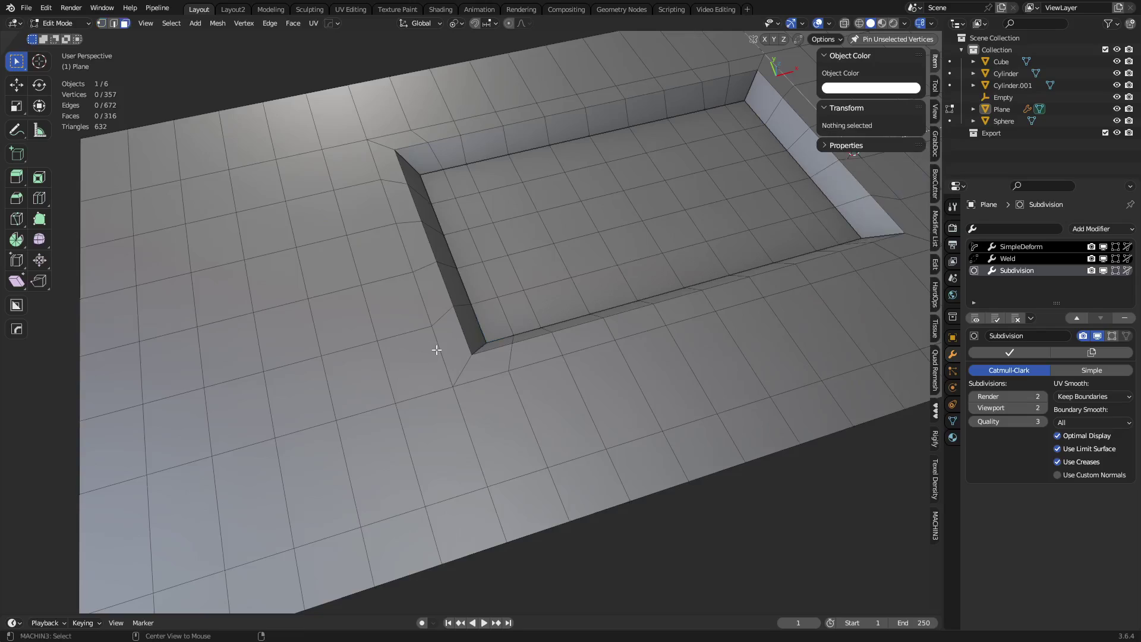
left_click(440, 371, "alt")
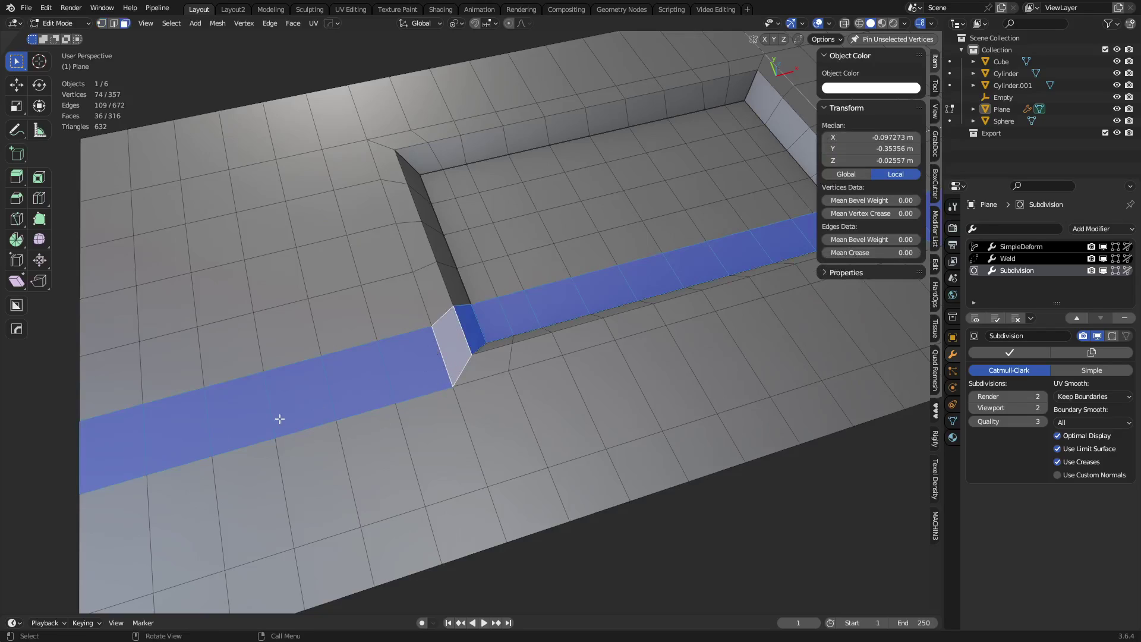
- Select the crosswise face loop at the recess's -X, -Y corner and the ring of faces framing the recess to examine their flow
left_click(490, 352, "alt")
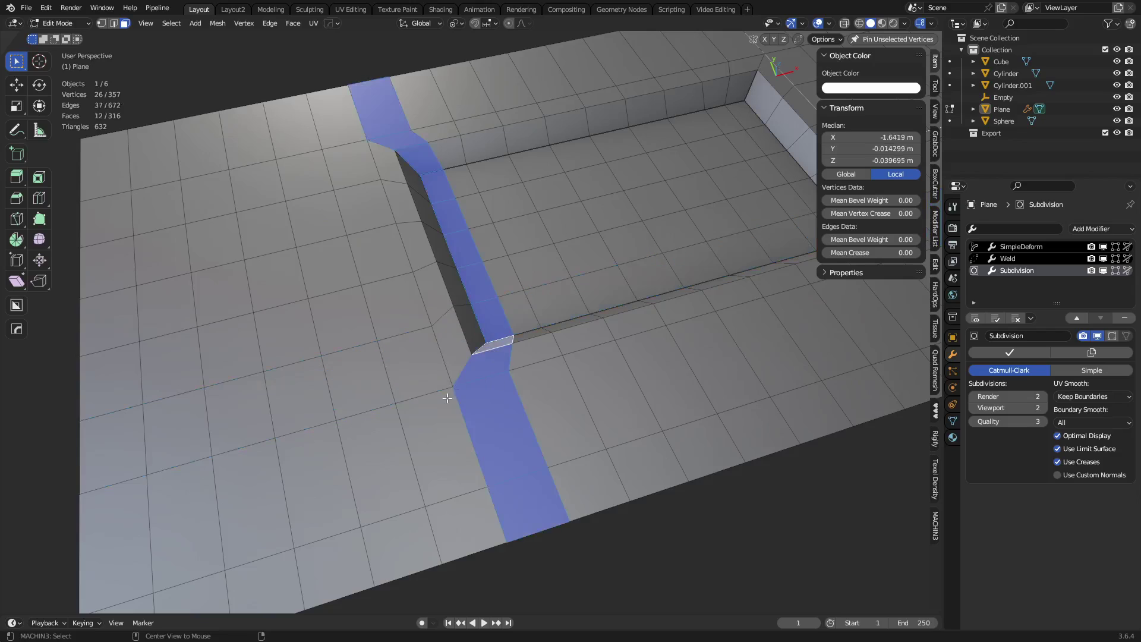
left_click(442, 410, "alt")
left_click(433, 389, "alt")
left_click(470, 360, "alt")
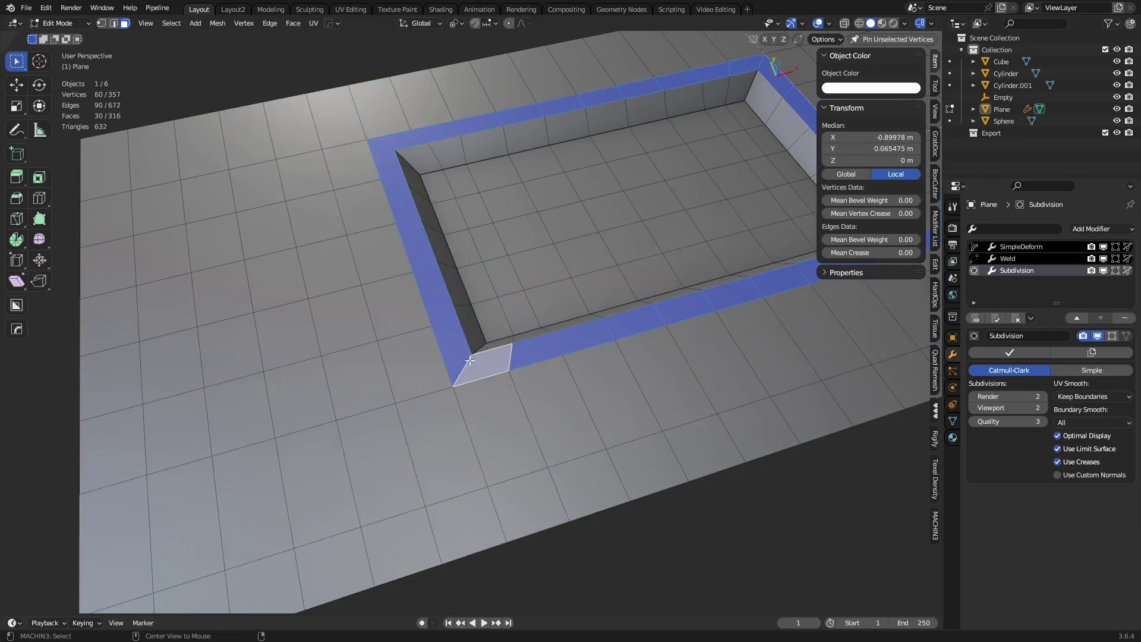
middle_click_drag(508, 409, 639, 408)
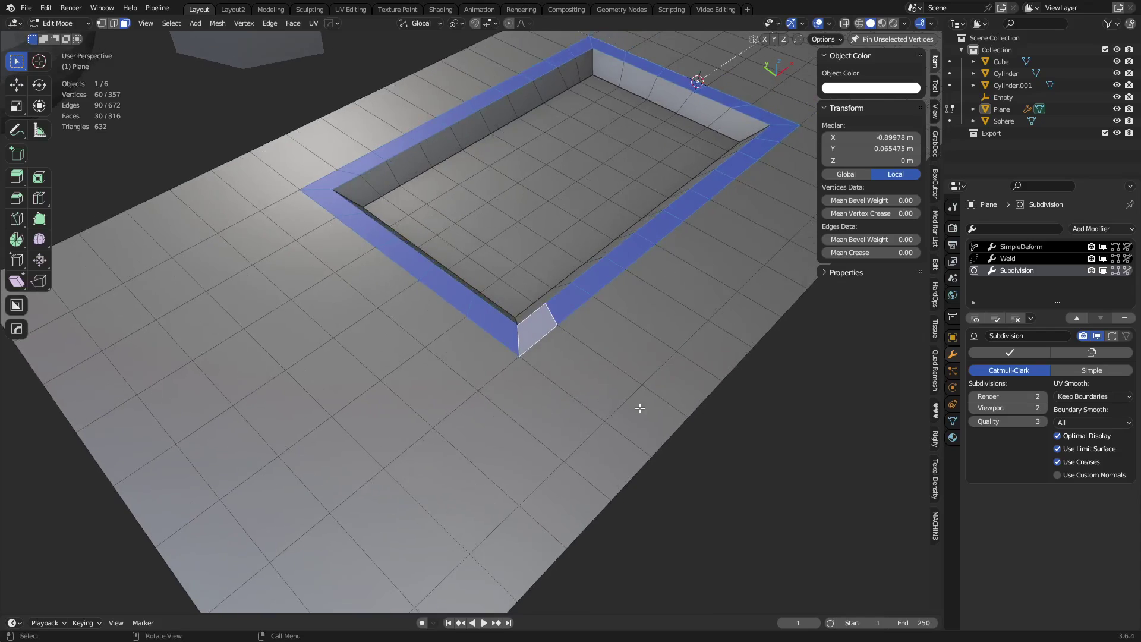
middle_click_drag(616, 343, 573, 363)
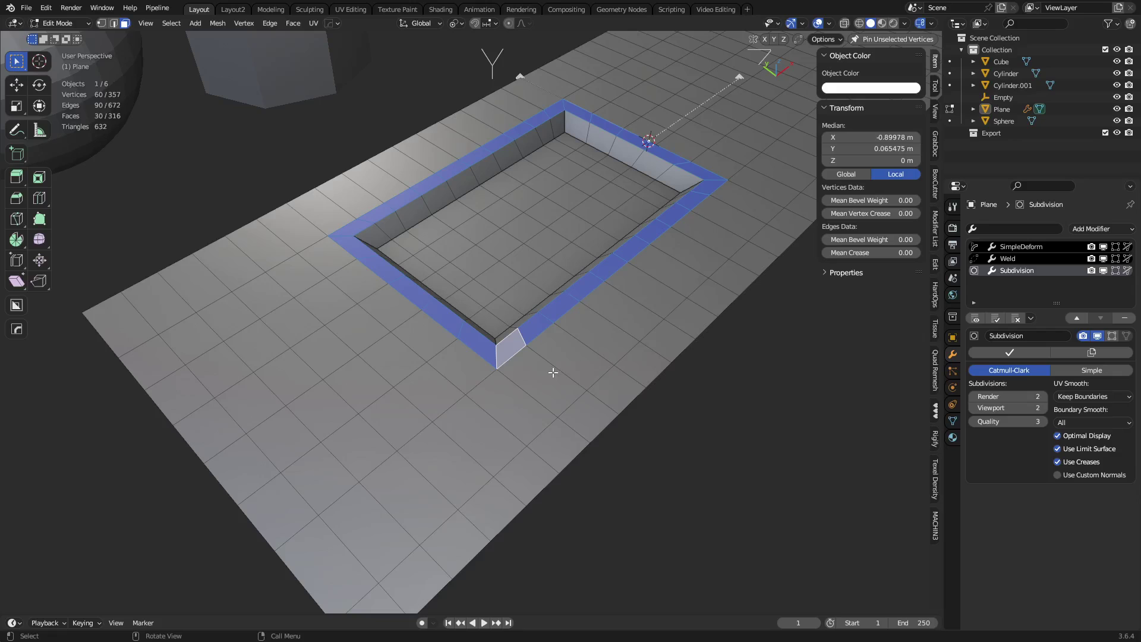
mouse_move(536, 379)
middle_mouse_down("shift")
mouse_move(501, 396)
mouse_move(540, 370)
middle_mouse_up("shift")
- Examine the recess on the bent cylinder in Object Mode, and return to Edit Mode
key("ctrl+Tab")
left_click(435, 379)
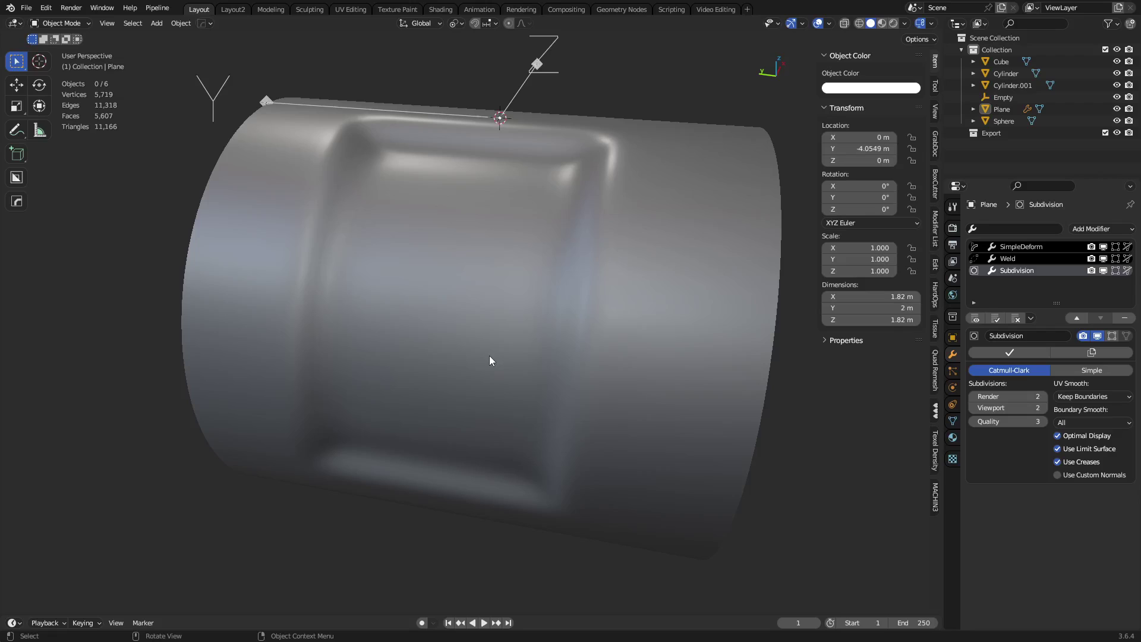
key("ctrl+Tab")
left_click(572, 351)
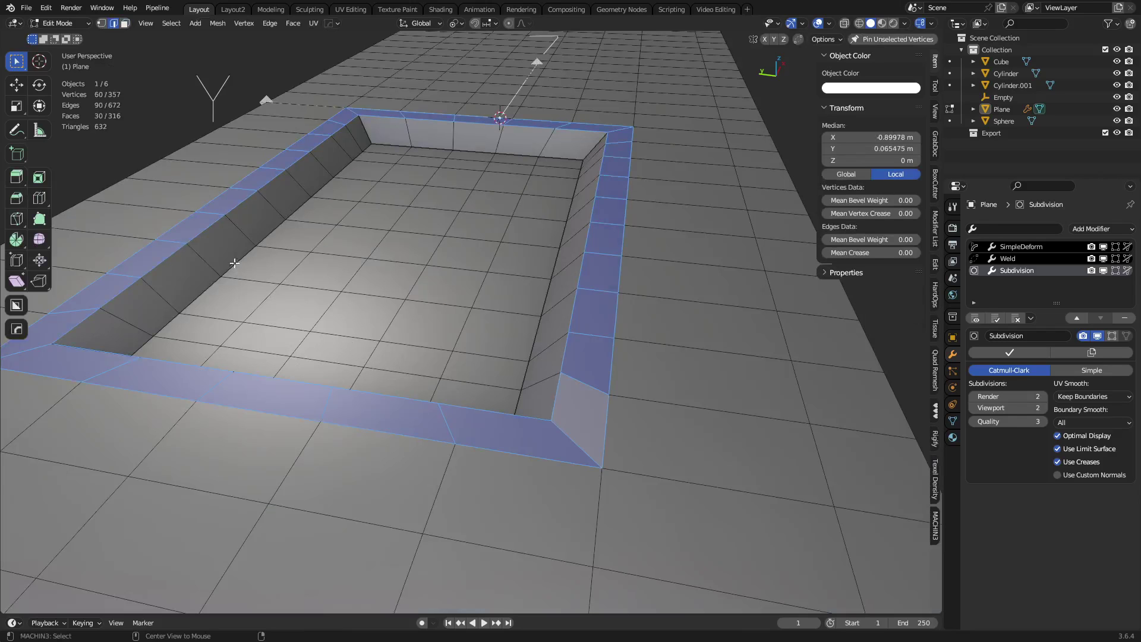
- Select all recess floor faces in face select mode and reduce the selection to their boundary loop
middle_click_drag(290, 260, 400, 369)
key("3")
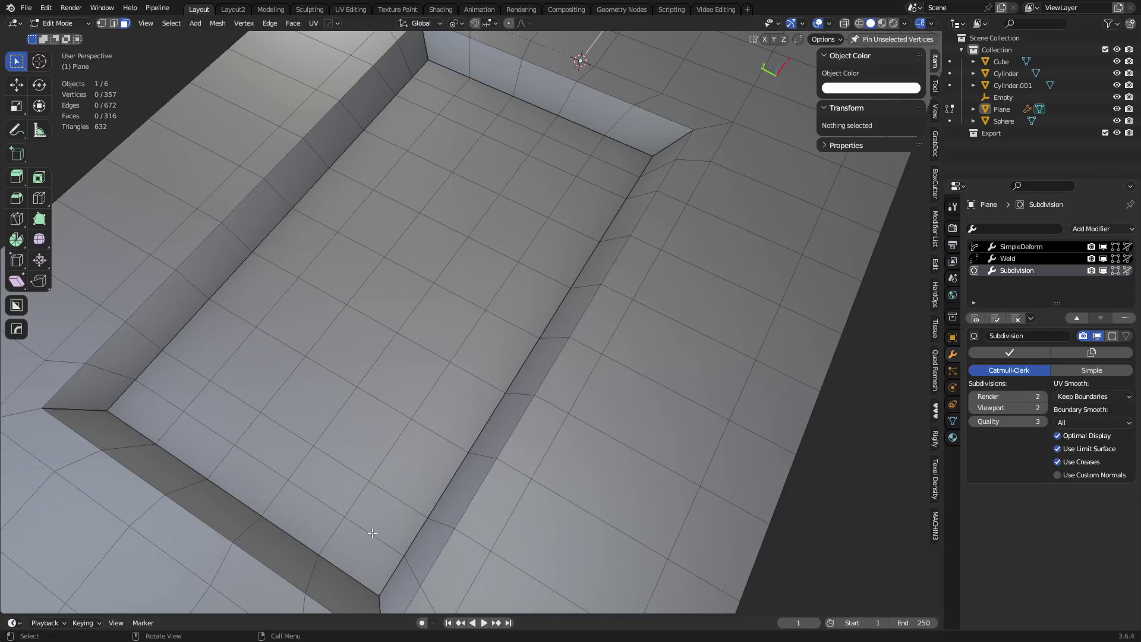
left_click(381, 520)
left_click(355, 540)
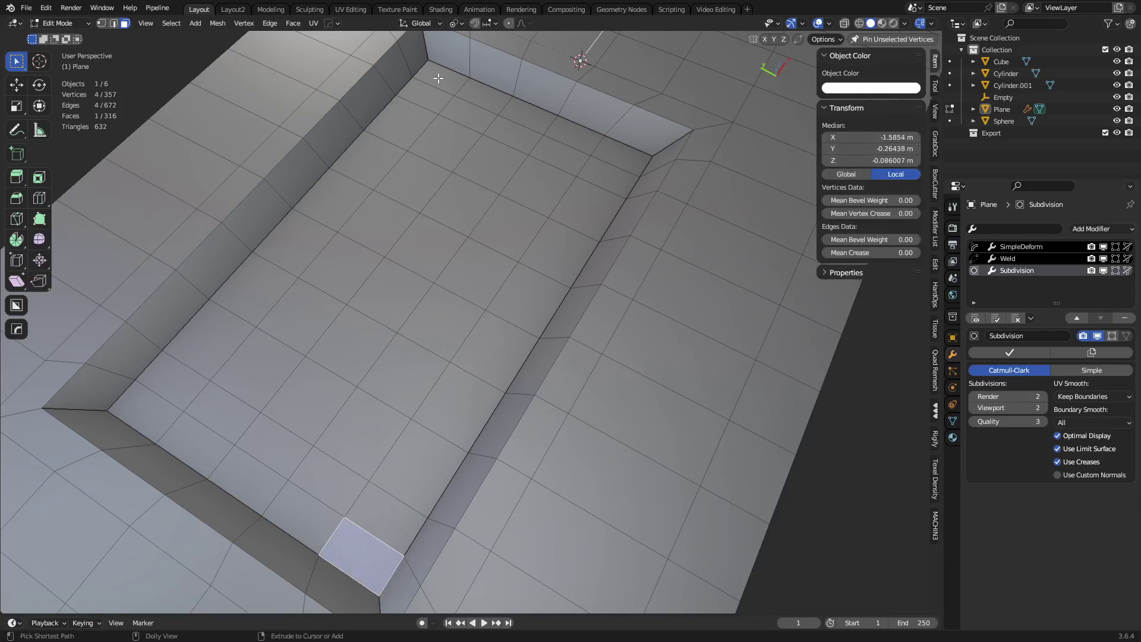
left_click(438, 78, "ctrl+shift")
left_click(172, 24)
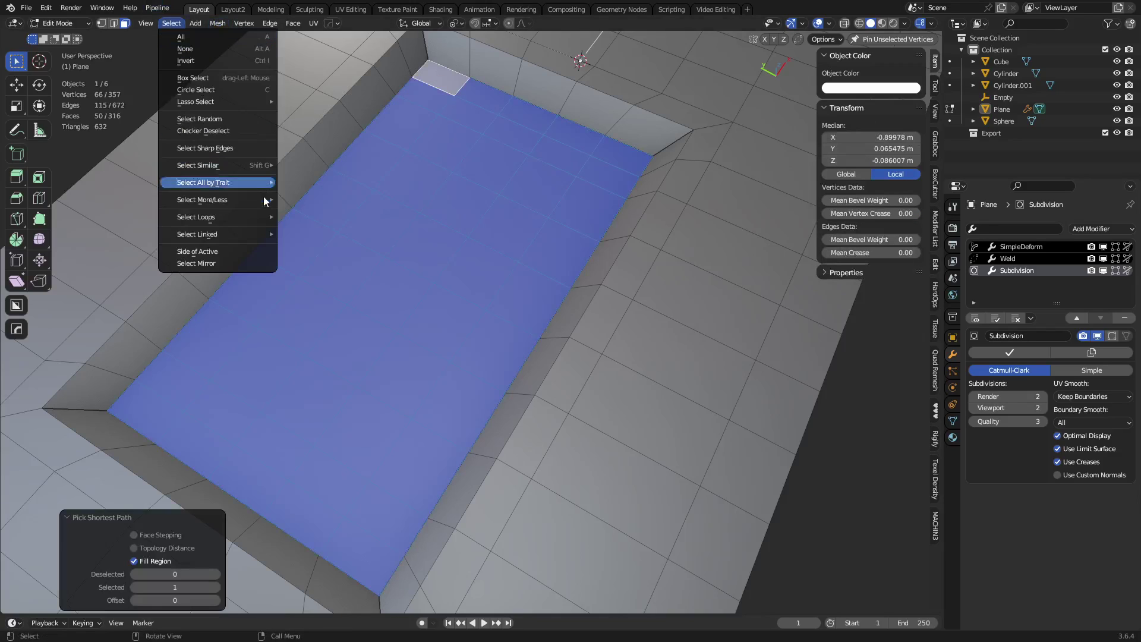
mouse_move(237, 216)
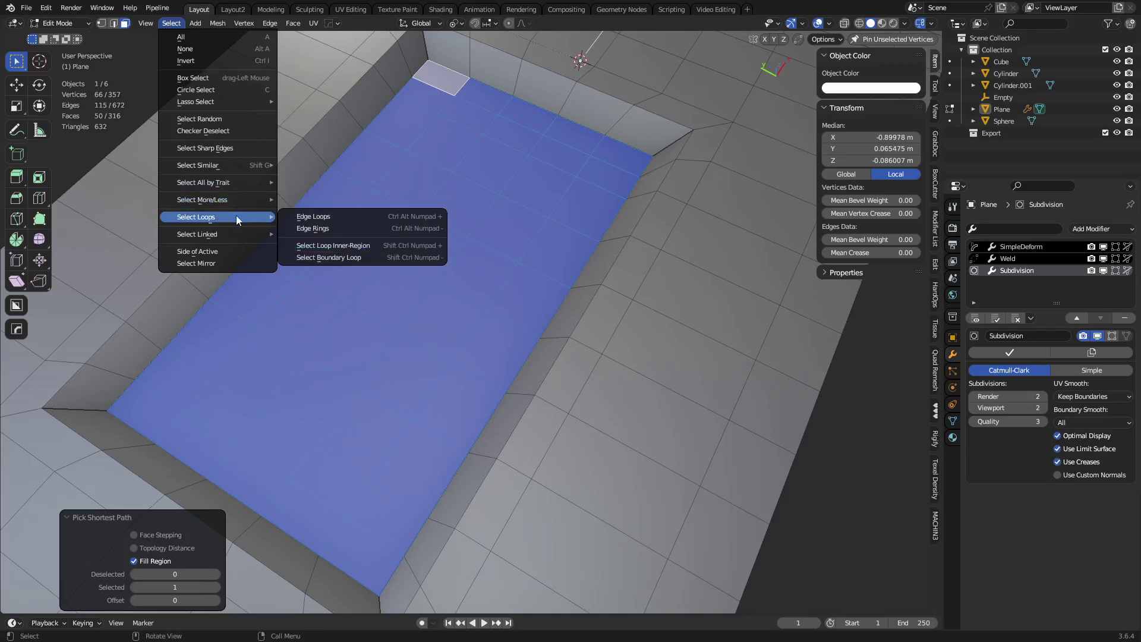
left_click(373, 259)
- Bevel the recess floor's boundary edges with 2 segments, a shape of 1.000 and a width of about 0.032 m
key("ctrl+b")
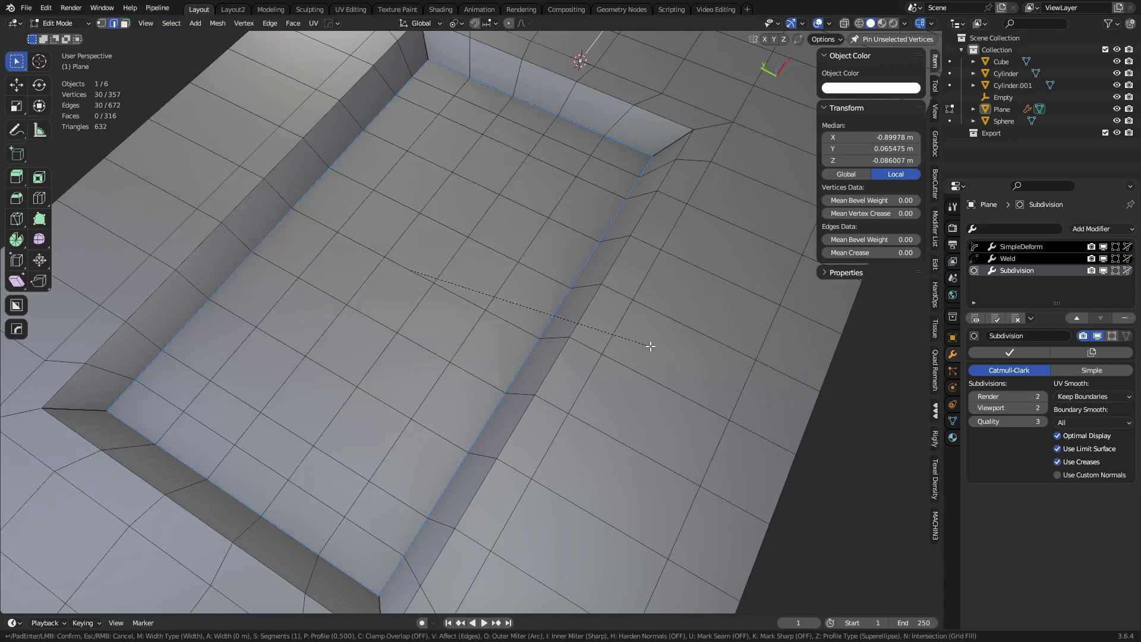
scroll(734, 381, "up", 1)
left_click(733, 381)
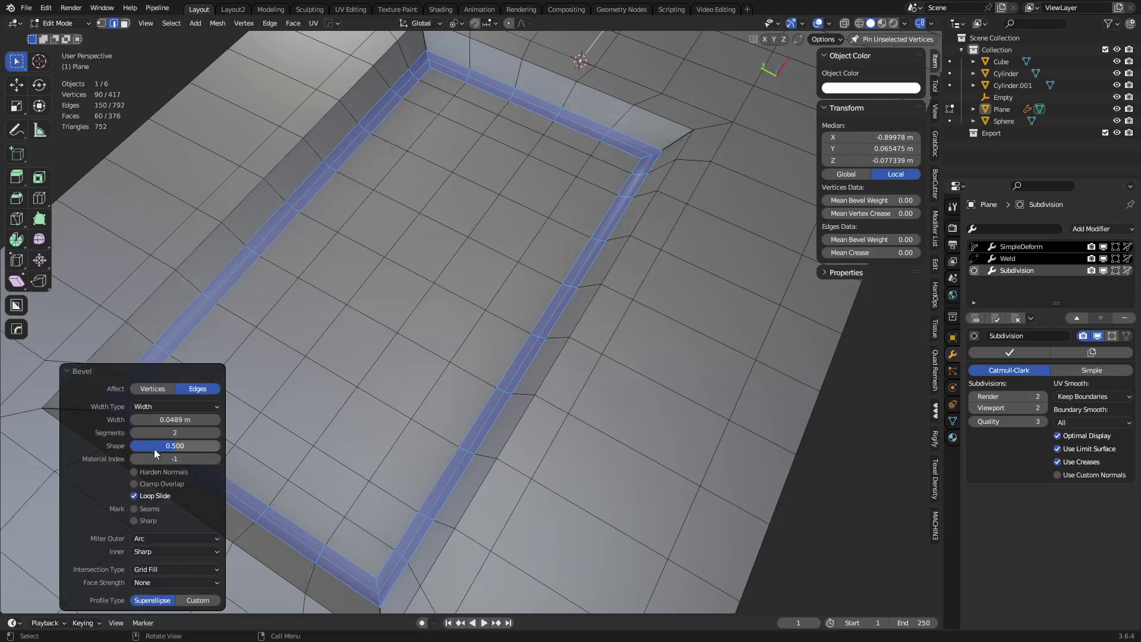
left_click_drag(174, 446, 239, 446)
middle_click_drag(386, 401, 606, 365, "shift")
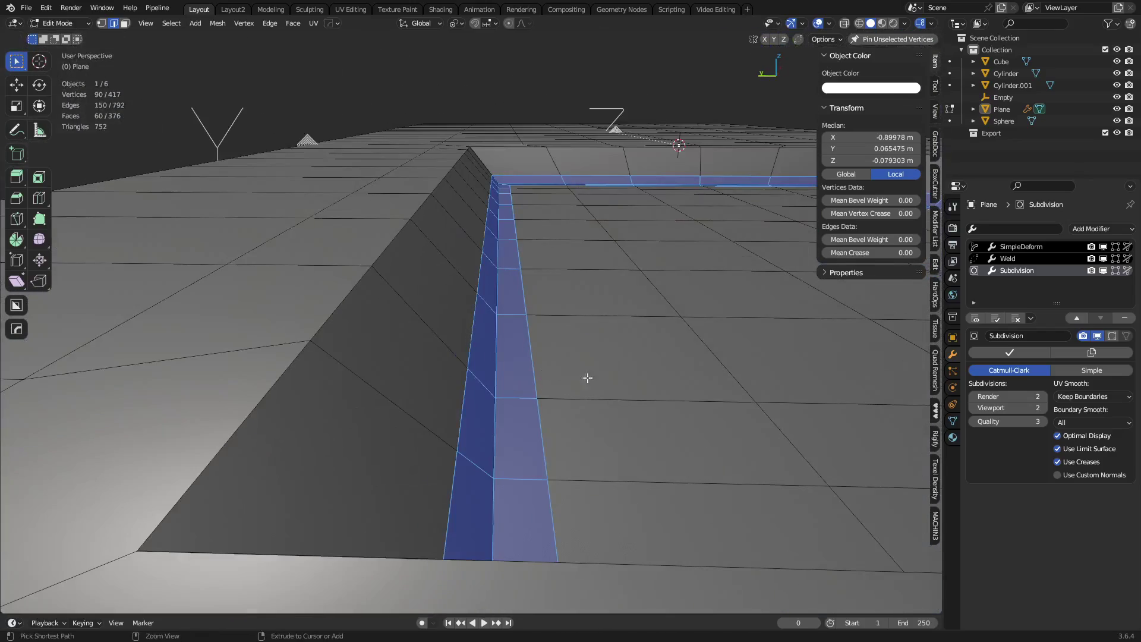
key("ctrl+z")
key("ctrl+b")
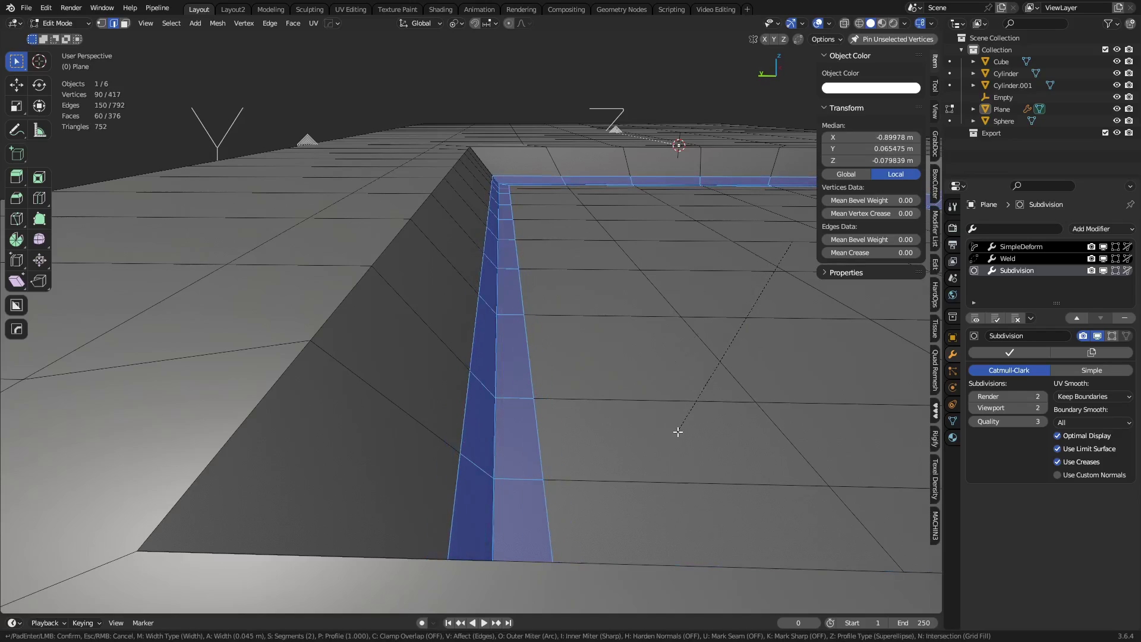
left_click(467, 361)
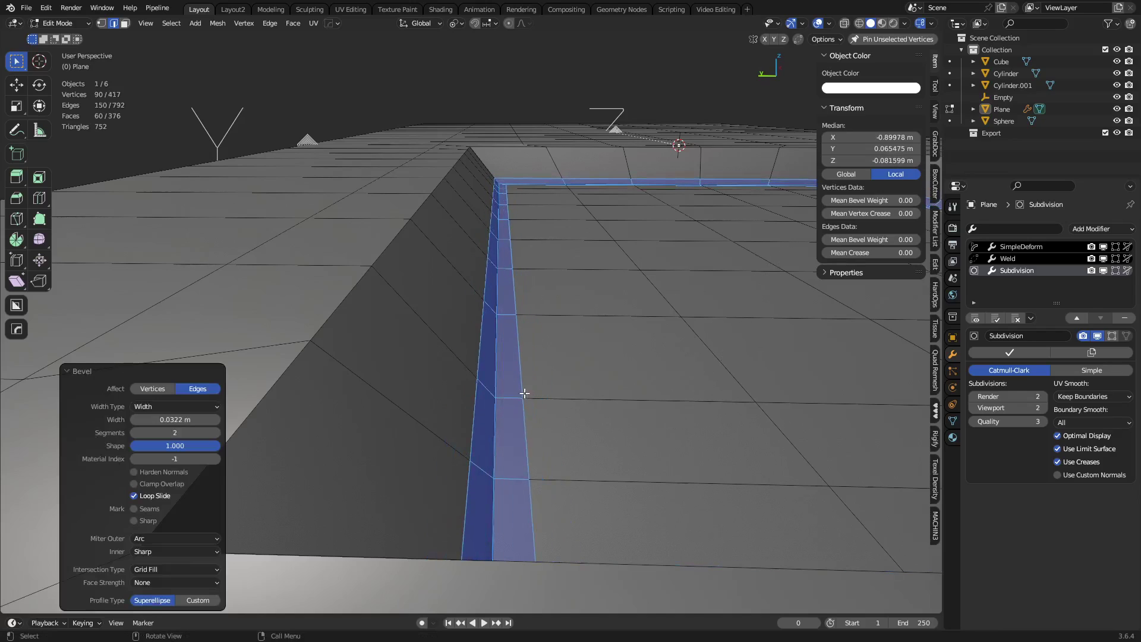
- Bevel the recess's upper rim edge loop about 0.028 m wide with 2 segments and a shape of 1.000
left_click(300, 361, "alt")
scroll(533, 309, "down", 3)
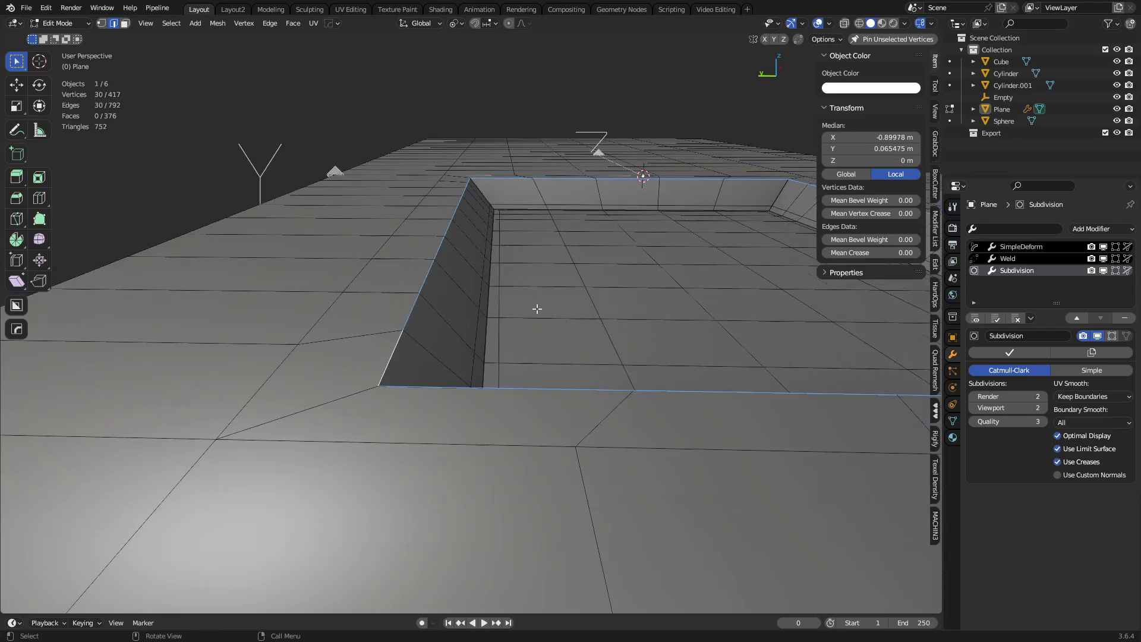
middle_click_drag(599, 317, 558, 298)
key("ctrl+b")
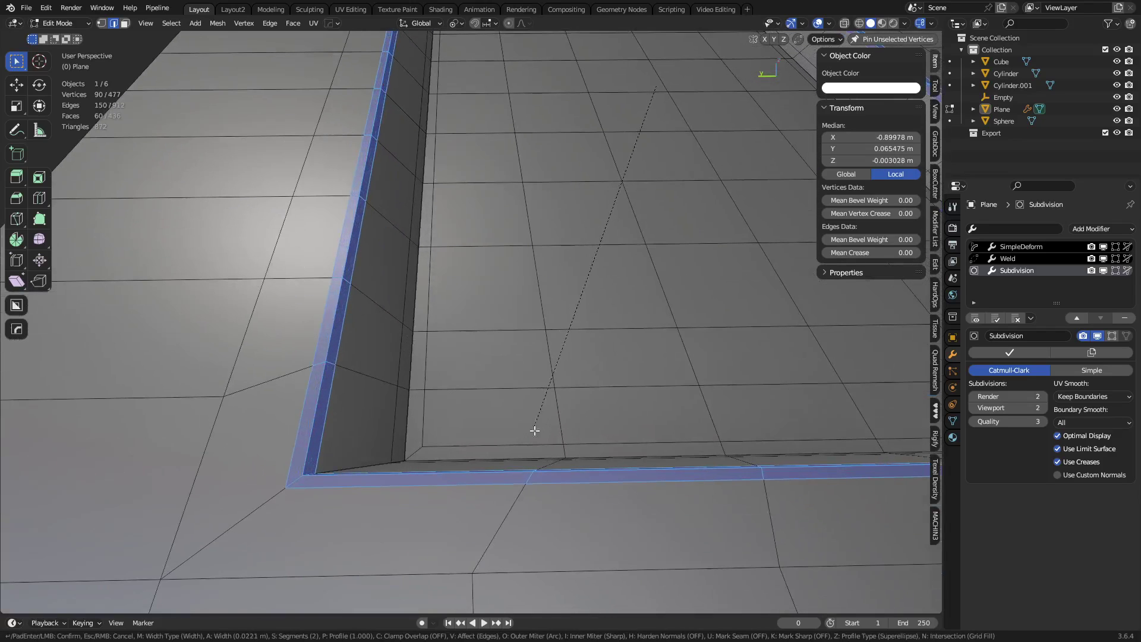
left_click(535, 463)
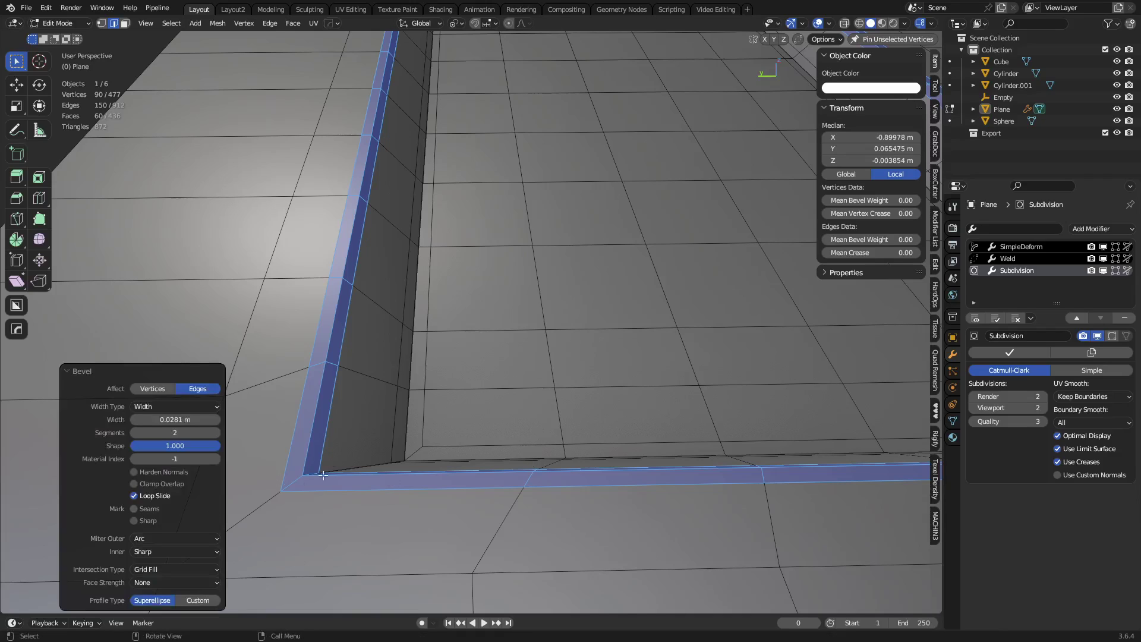
- Examine the sharpened recess edges on the bent cylinder in Object Mode, and return to Edit Mode
key("Tab")
left_click(497, 331)
scroll(582, 333, "down", 3)
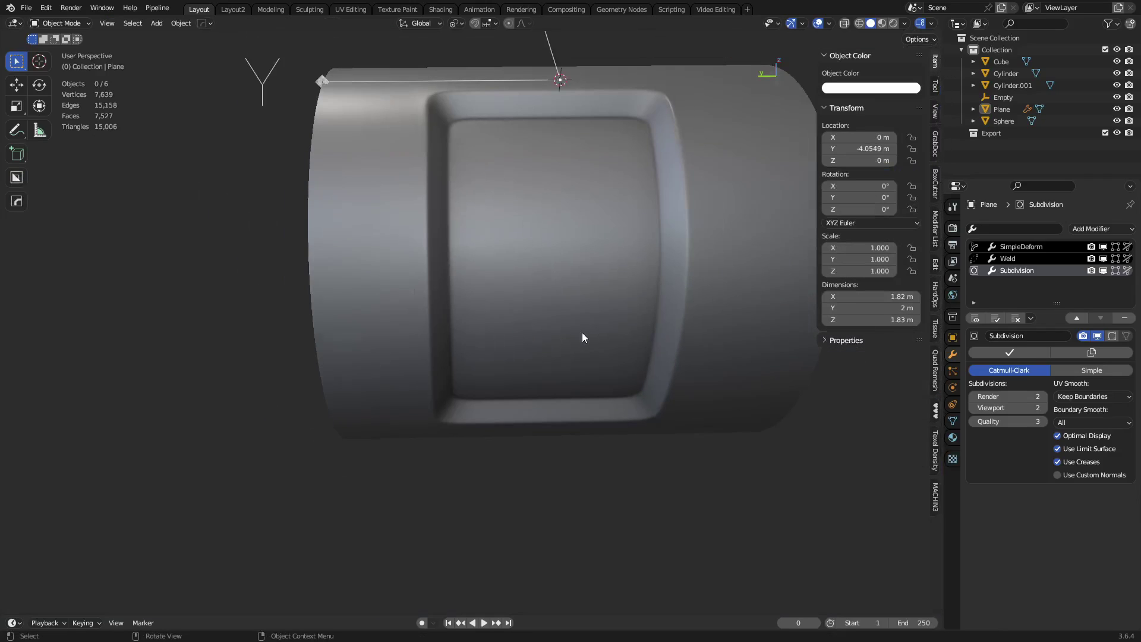
middle_click_drag(418, 170, 451, 322)
key("Tab")
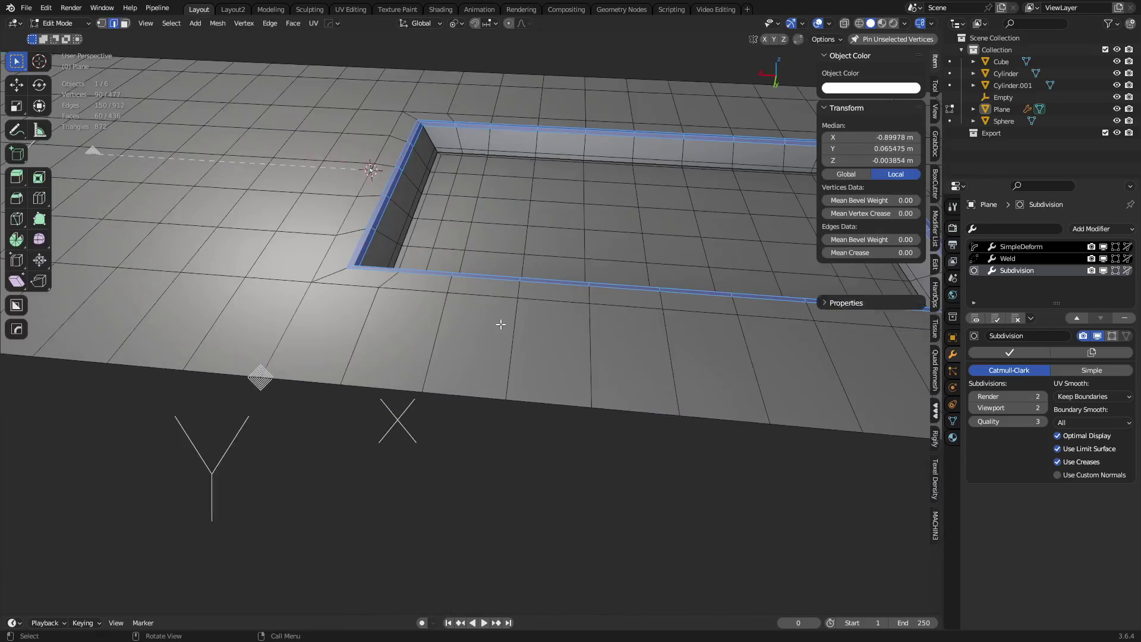
- Edge-slide one edge of the flat surface outside the recess's +X end by a factor of about -0.61
middle_click_drag(357, 326, 435, 279)
left_click(435, 279)
key("g")
key("g")
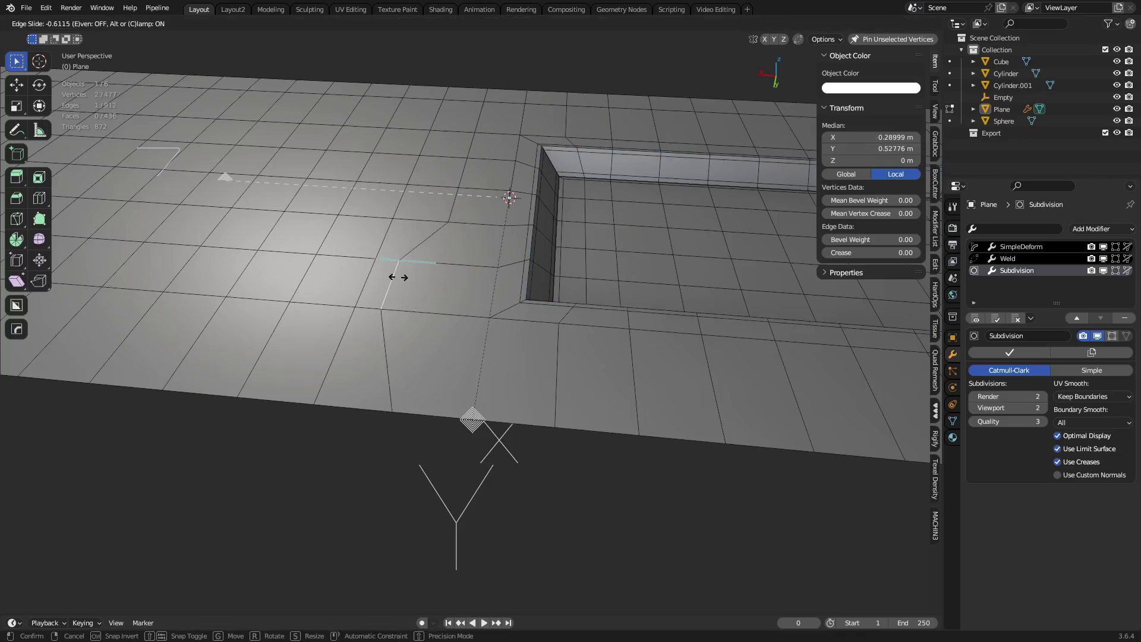
left_click(398, 276)
- Examine the cylinder's surface shading around the recess from several angles, switching between Object Mode and Edit Mode
key("Tab")
left_click(425, 296)
middle_click_drag(451, 310, 392, 347)
key("Tab")
scroll(400, 344, "down", 4)
middle_click_drag(612, 265, 482, 370)
key("Tab")
left_click(521, 340)
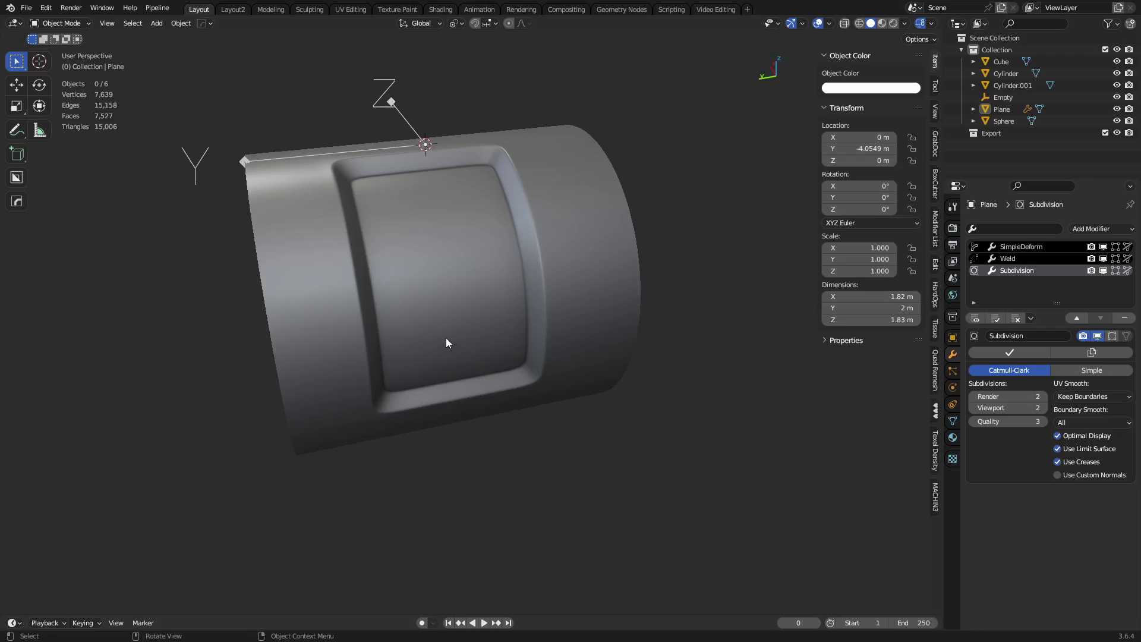
middle_click_drag(478, 314, 486, 353, "shift")
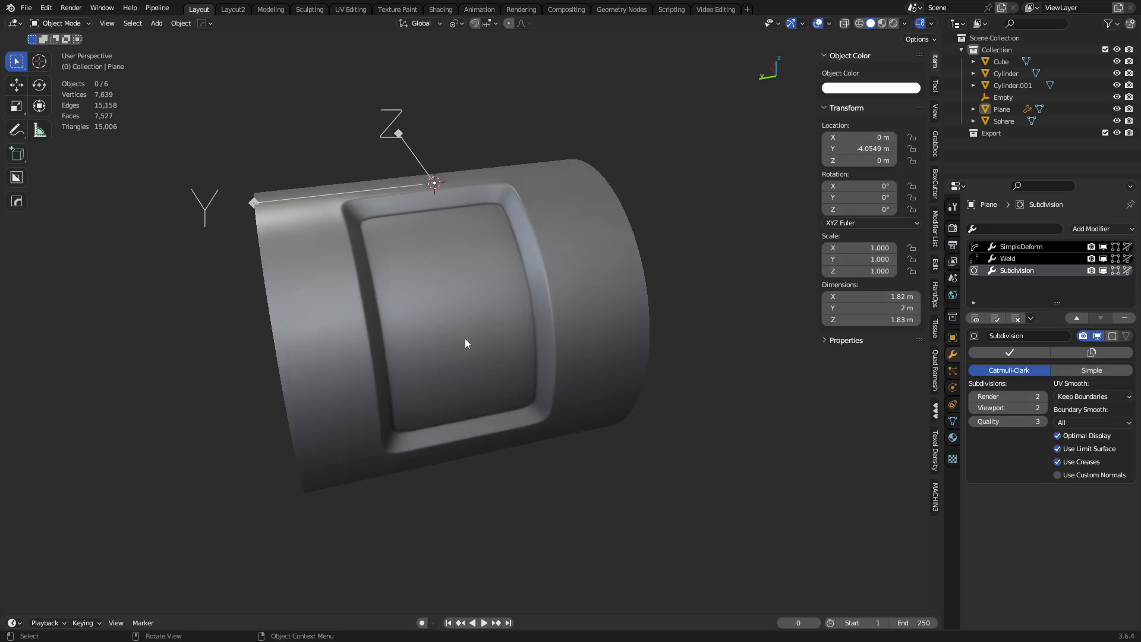
scroll(464, 337, "up", 3)
left_click(462, 344)
- Return to Edit Mode and select a single face on the recess floor to examine the flat mesh
key("ctrl+Tab")
left_click(511, 384)
middle_click_drag(510, 385, 532, 371)
key("3")
left_click(469, 410)
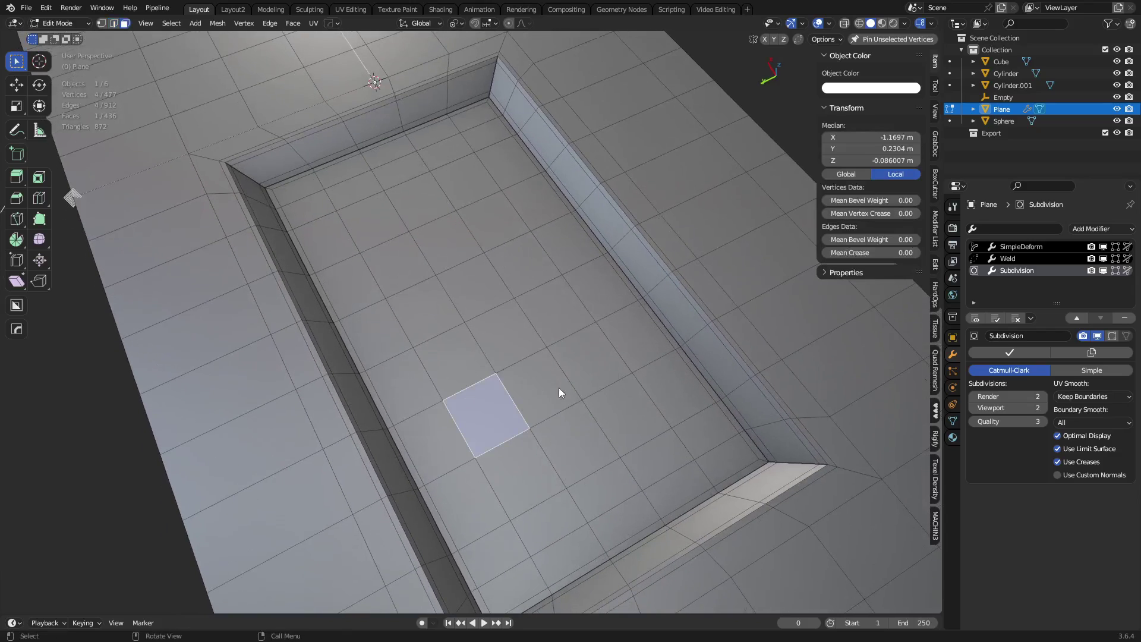
- Duplicate the recessed cylinder in Object Mode, leaving the copy in place
key("Tab")
scroll(509, 386, "down", 4)
scroll(491, 337, "up", 2)
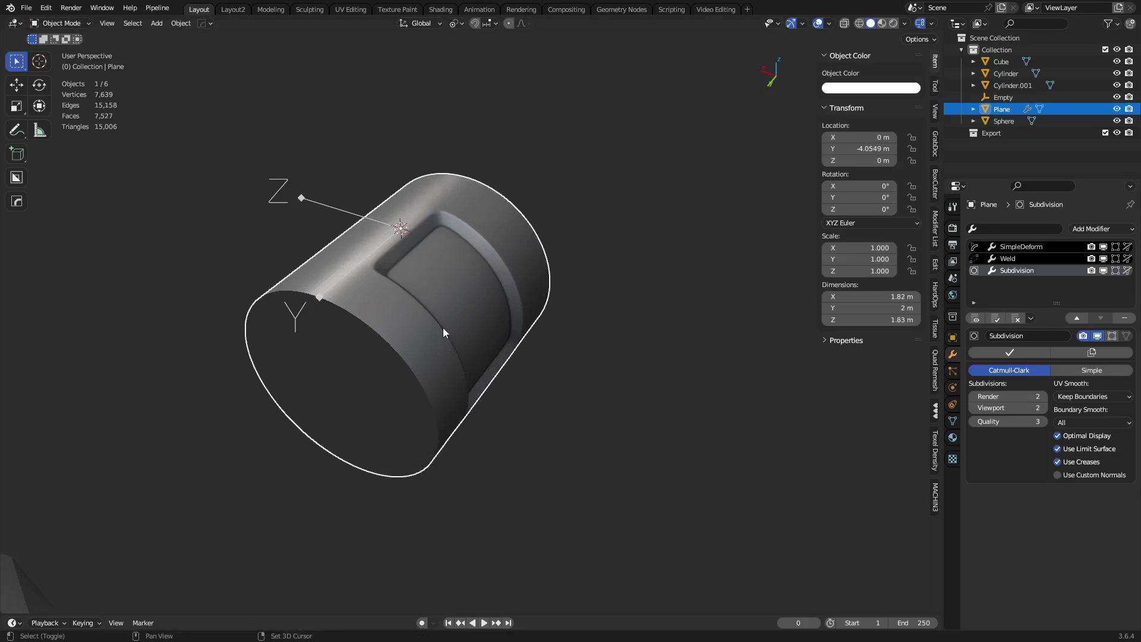
key("shift+d")
key("Escape")
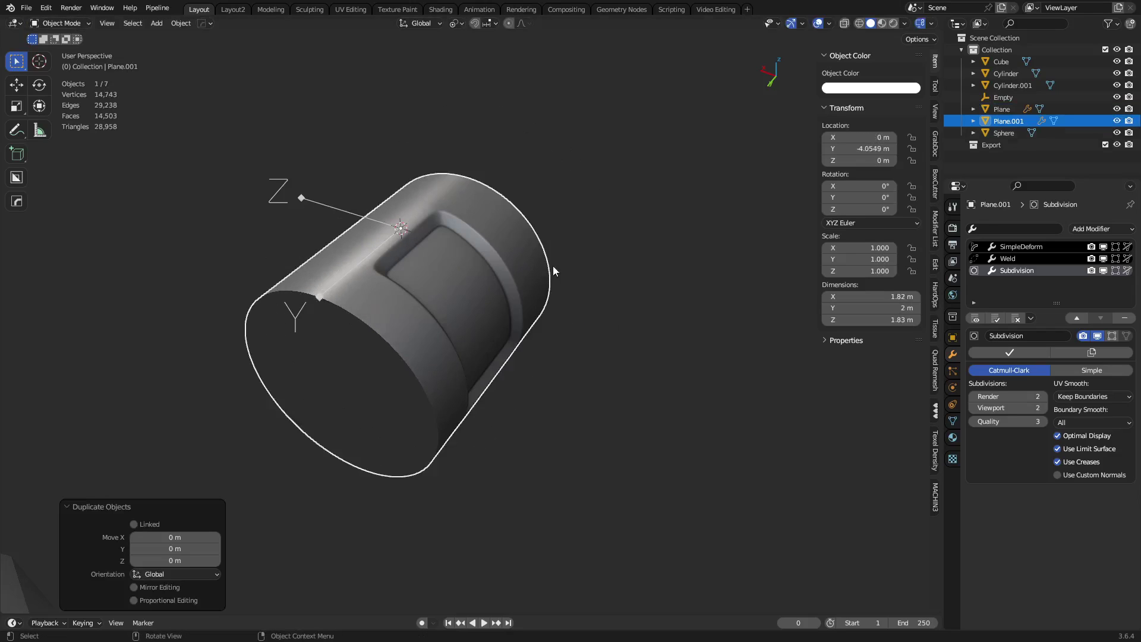
key("r")
key("Escape")
- Remove the duplicate's Subdivision modifier and convert the object to a mesh with its remaining modifiers applied
right_click(553, 257)
mouse_move(552, 284)
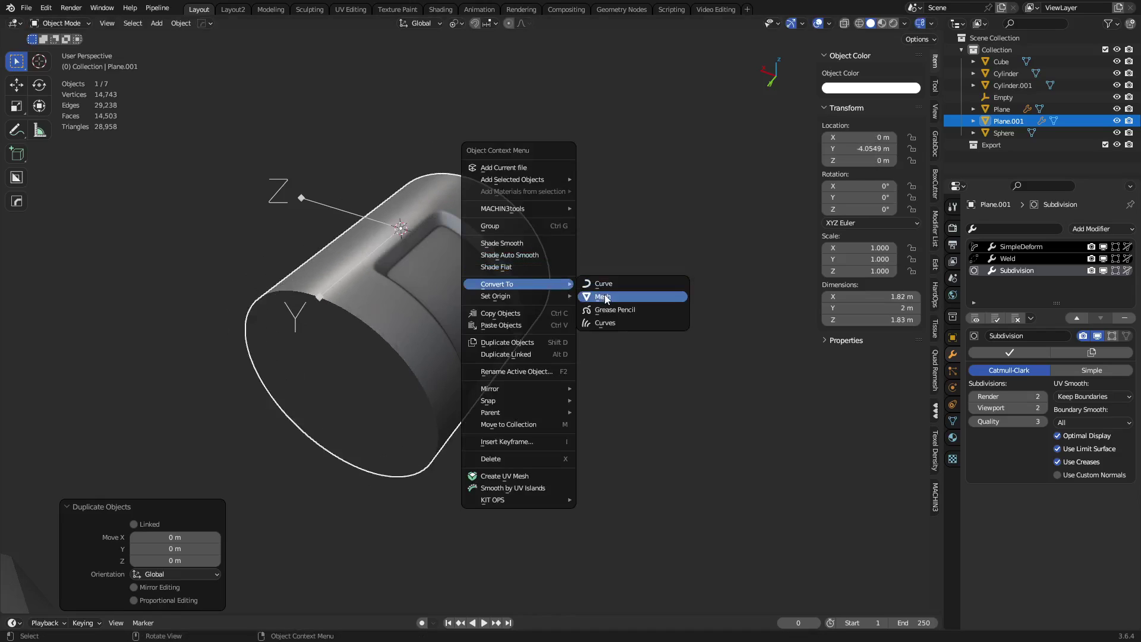
left_click(1132, 323)
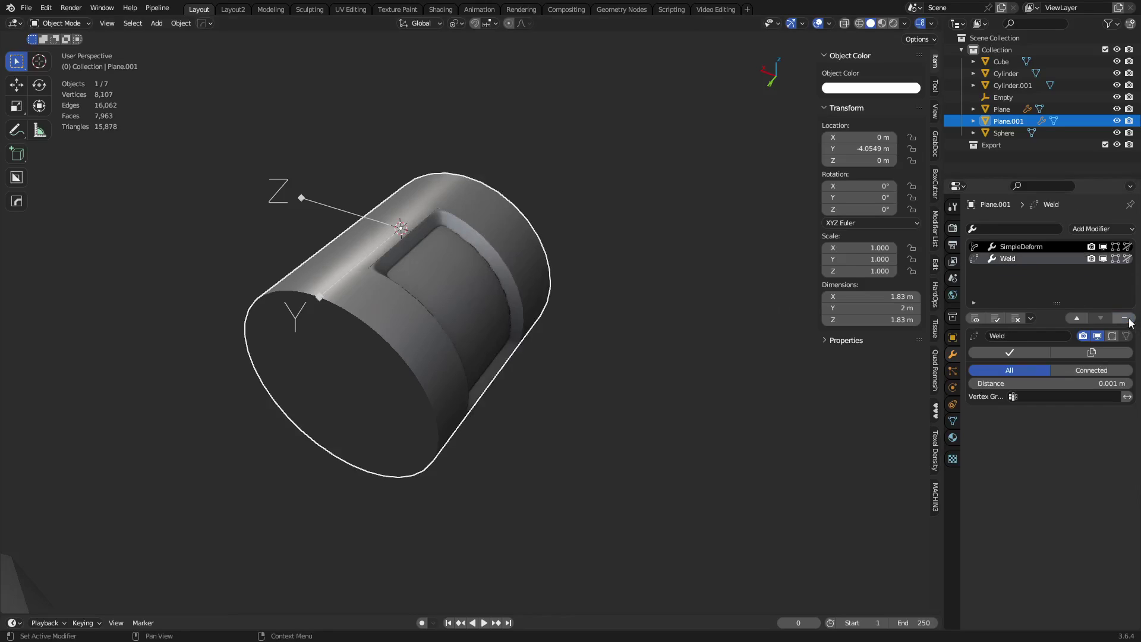
right_click(511, 303)
mouse_move(545, 333)
left_click(619, 347)
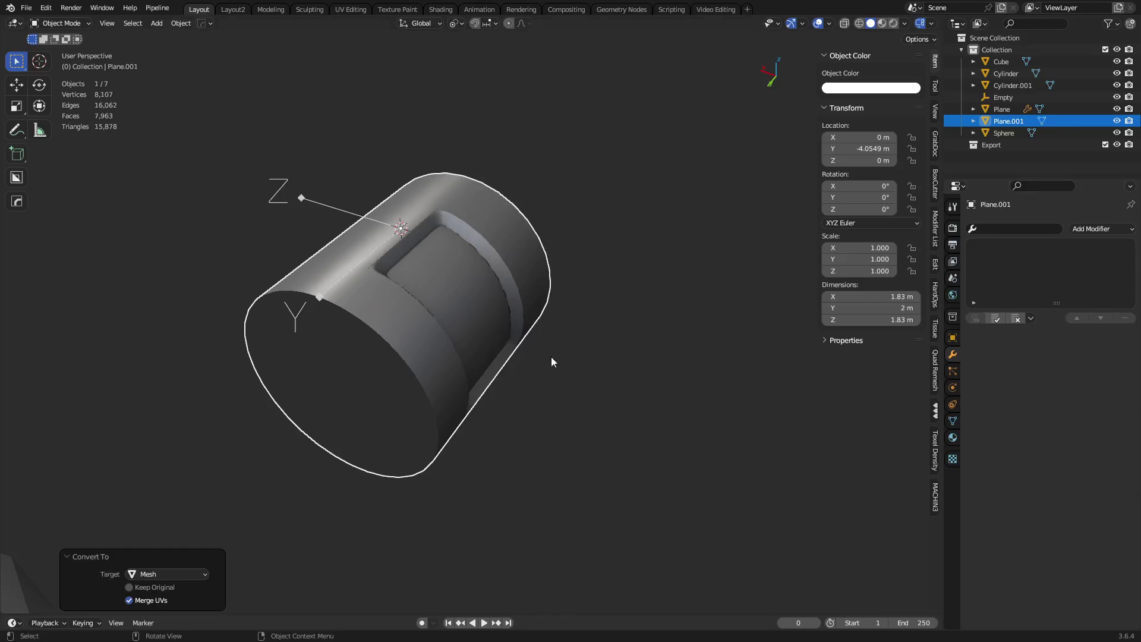
- Move the converted cylinder about -2.47 m along the X axis, beside the original
key("g")
key("y")
key("x")
left_click(795, 383)
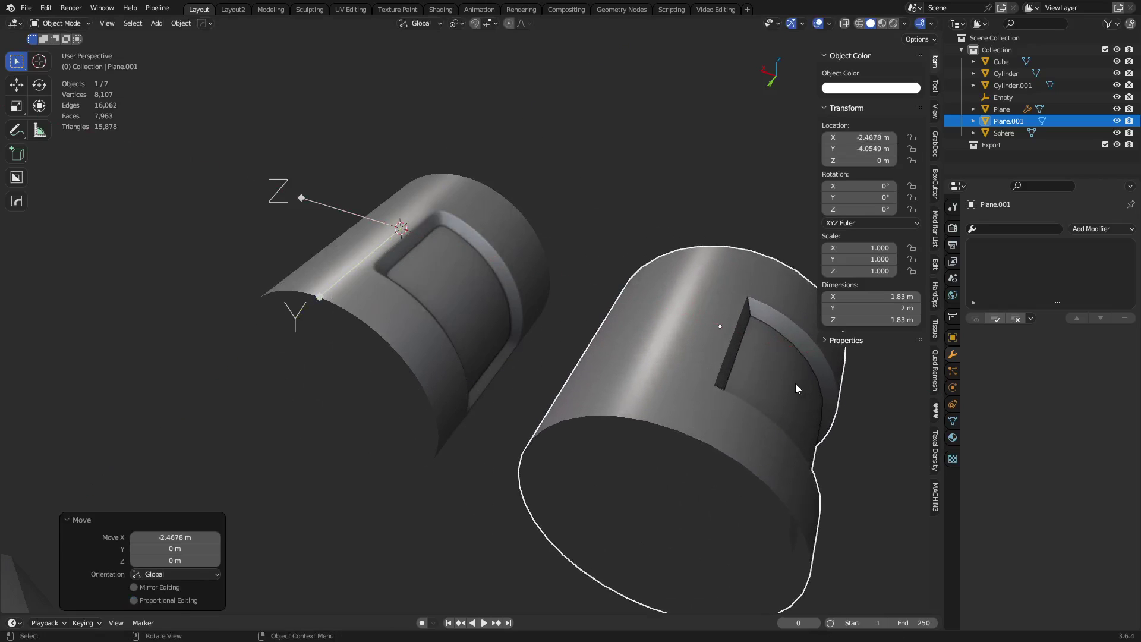
scroll(700, 381, "down", 2)
scroll(588, 388, "up", 5)
- Select a three-by-three block of faces on the converted cylinder's recess floor in Edit Mode
key("Tab")
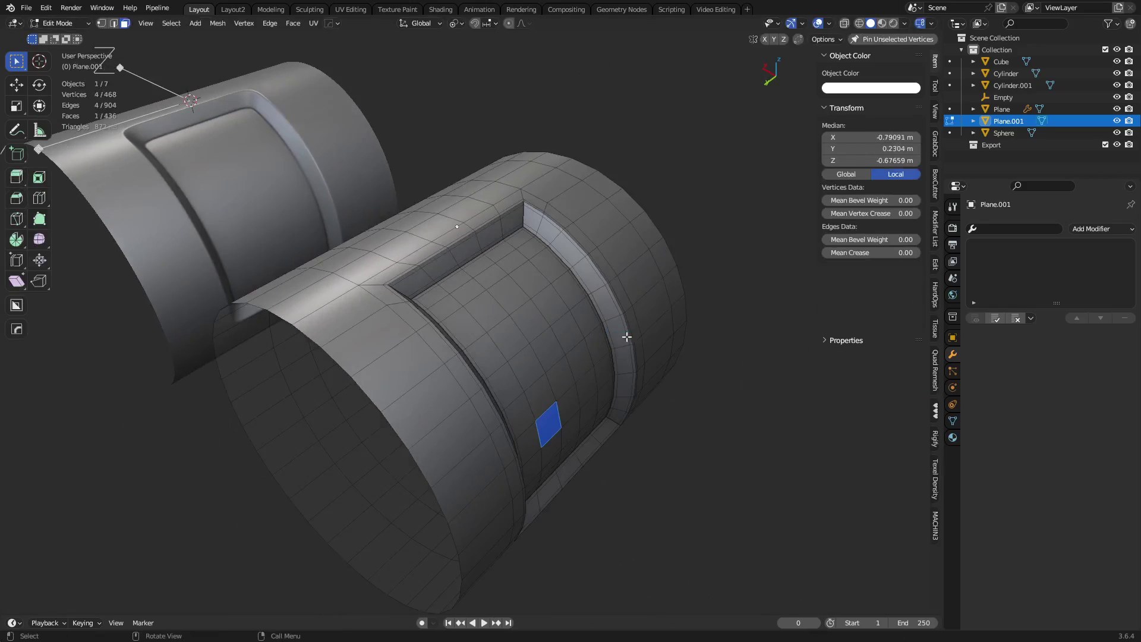
key("alt+a")
middle_click_drag(657, 461, 623, 435)
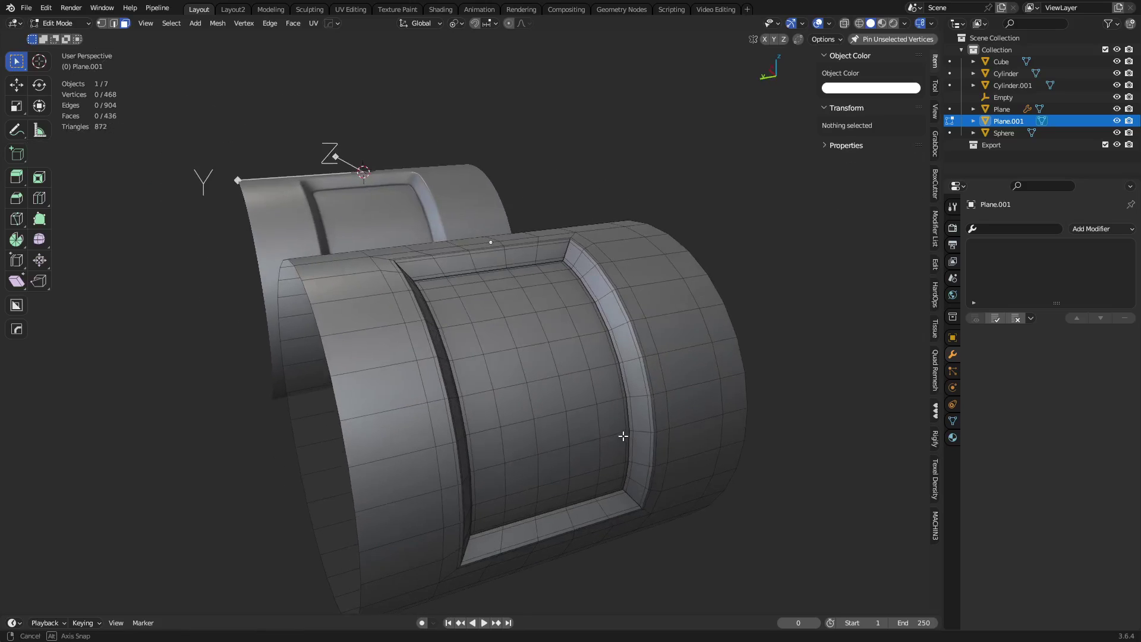
left_click(517, 395)
left_click(559, 324, "ctrl+shift")
scroll(521, 327, "up", 4)
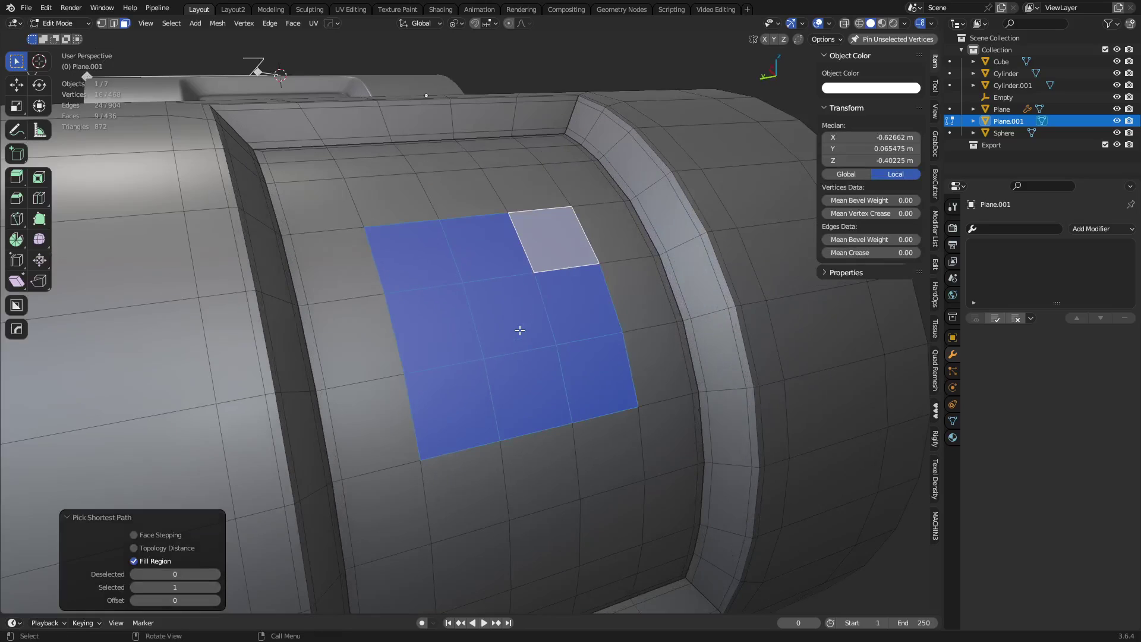
- Select three consecutive vertices along one side of the three-by-three face block on the recess floor
key("1")
left_click(420, 459)
left_click(404, 373, "shift")
left_click(385, 293, "shift")
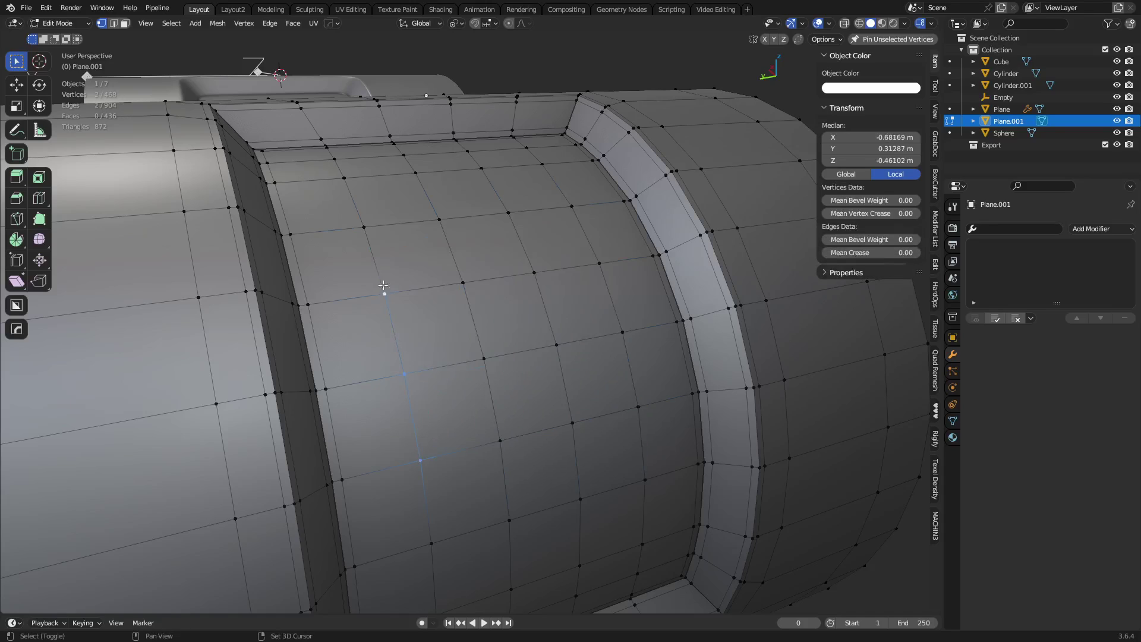
- Reselect the three-by-three block of faces on the recess floor in face select mode
key("3")
left_click(453, 407)
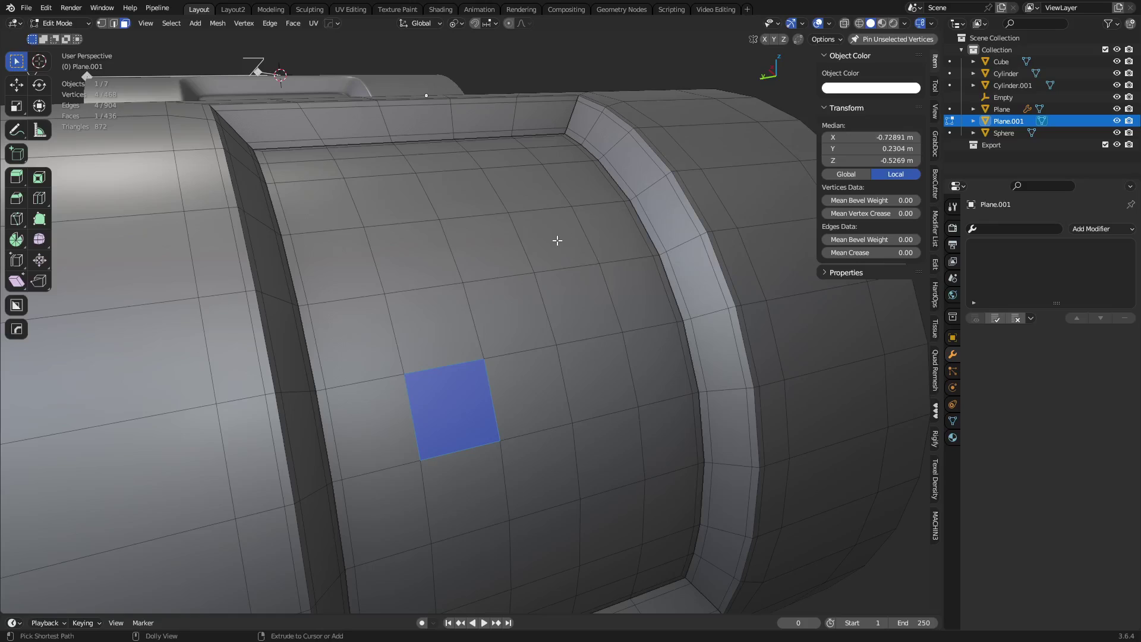
left_click(557, 240, "shift")
left_click(446, 440, "shift")
left_click(561, 258, "ctrl+shift")
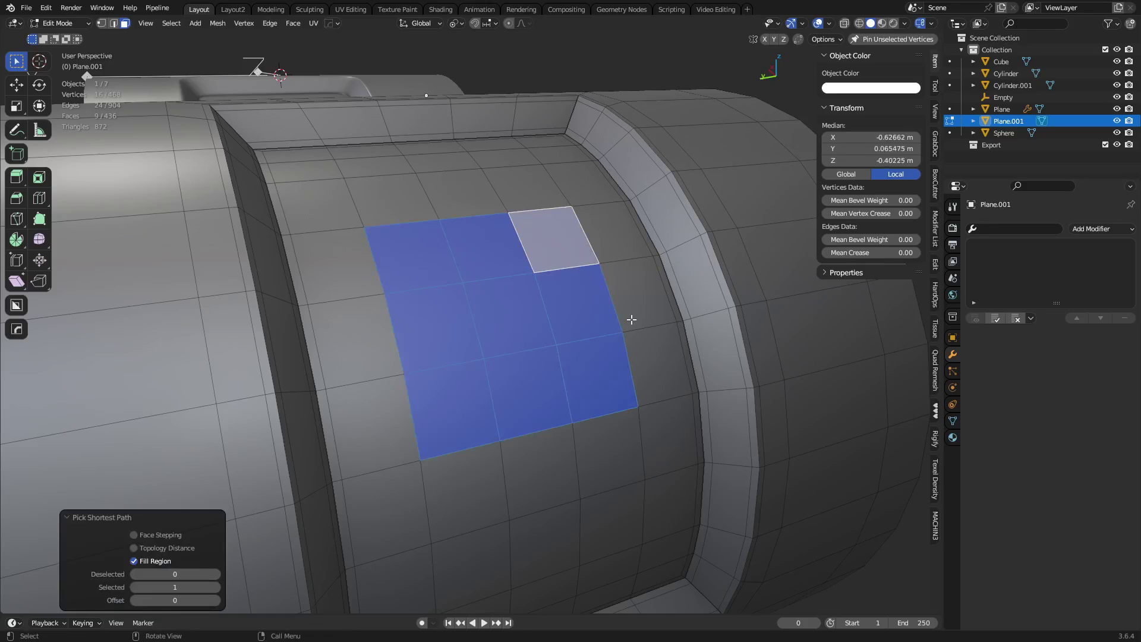
- Shape the selected faces into a circle with LoopTools Circle, with Flatten turned off so they follow the cylinder's curvature
right_click(642, 292)
mouse_move(640, 296)
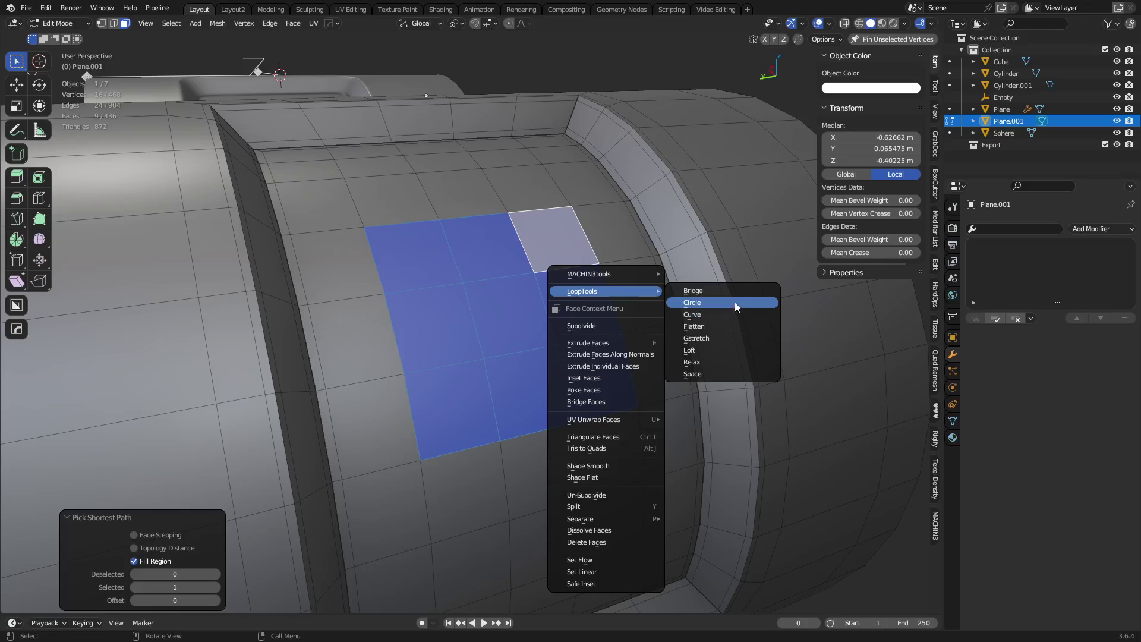
left_click(734, 301)
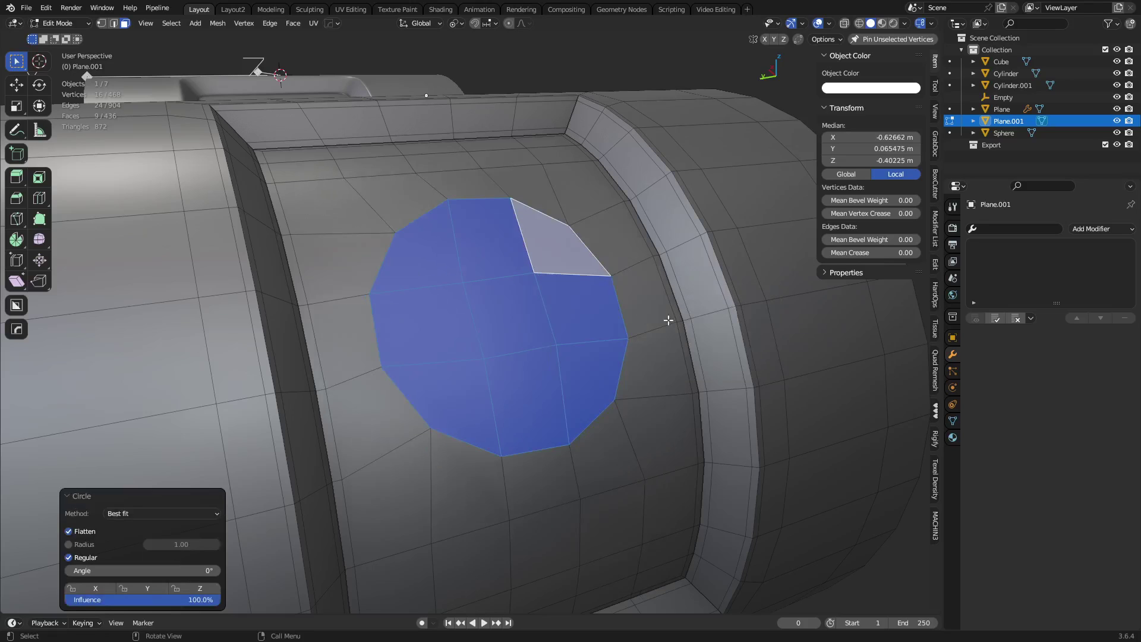
middle_click_drag(593, 376, 698, 389)
left_click(93, 535)
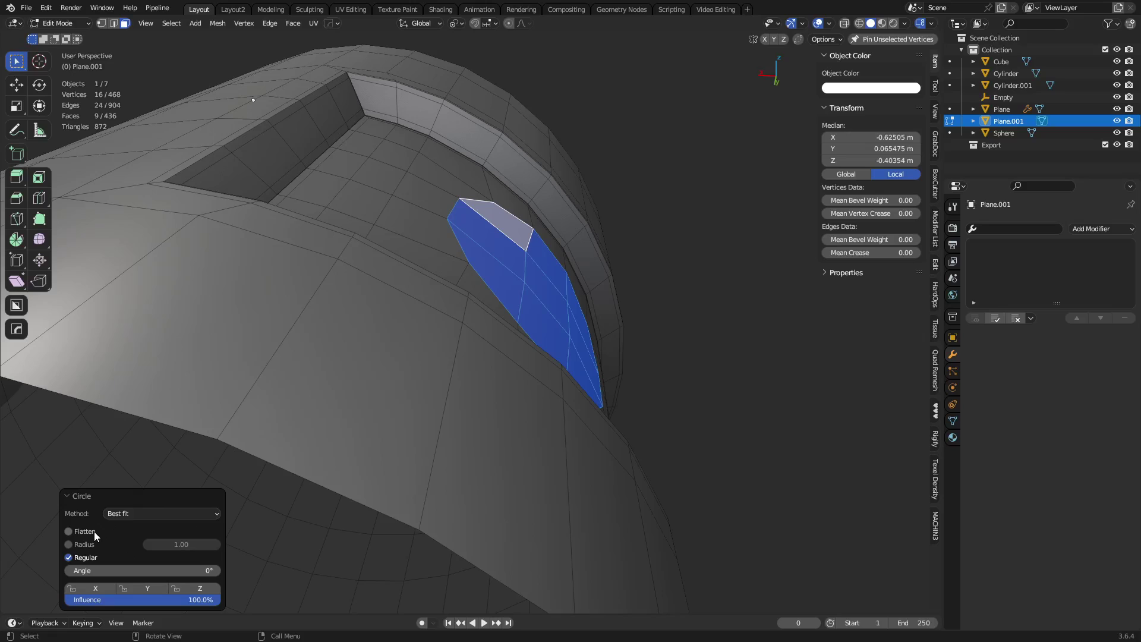
middle_click_drag(260, 478, 502, 382)
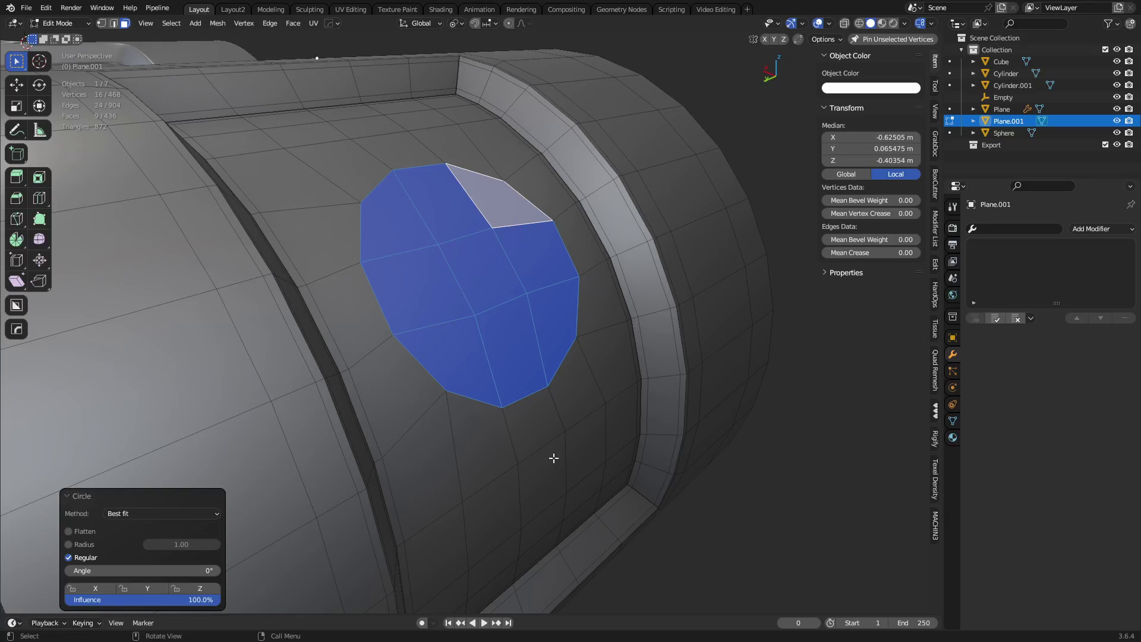
middle_click_drag(554, 458, 525, 474)
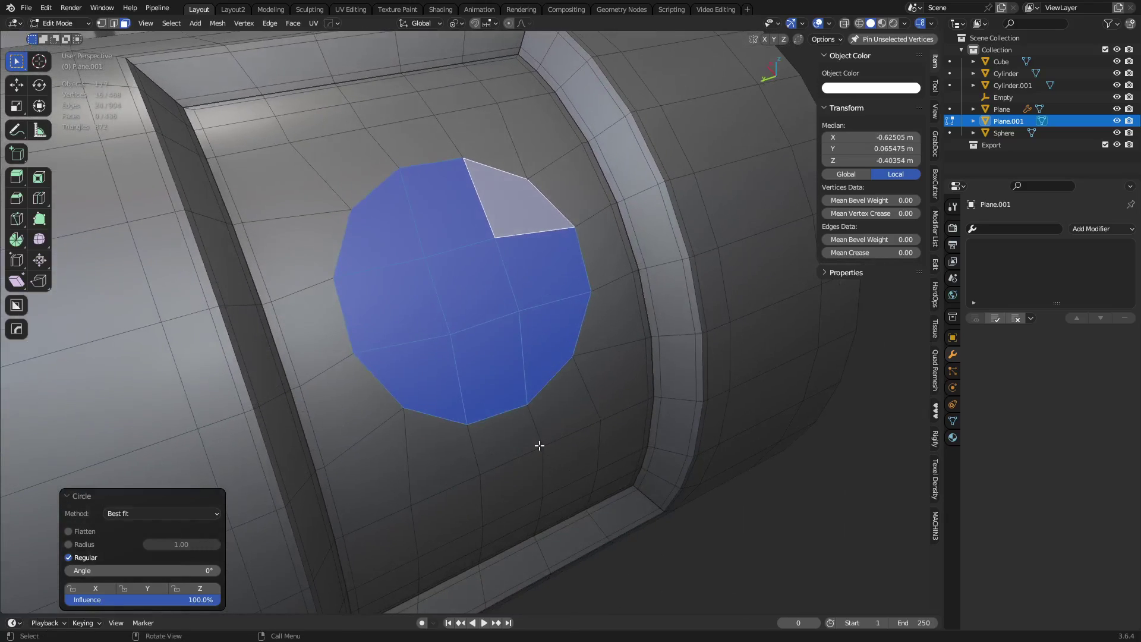
middle_click_drag(652, 408, 598, 440)
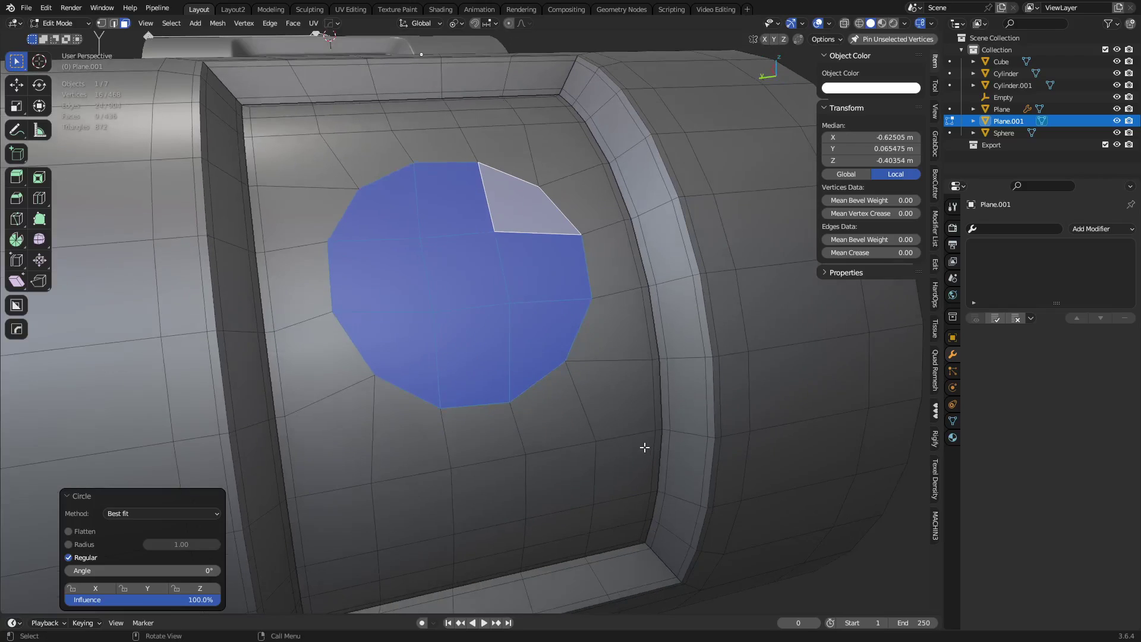
- Try insetting the circular faces by about 0.028 m and by about 0.1 m, undoing each inset
key("i")
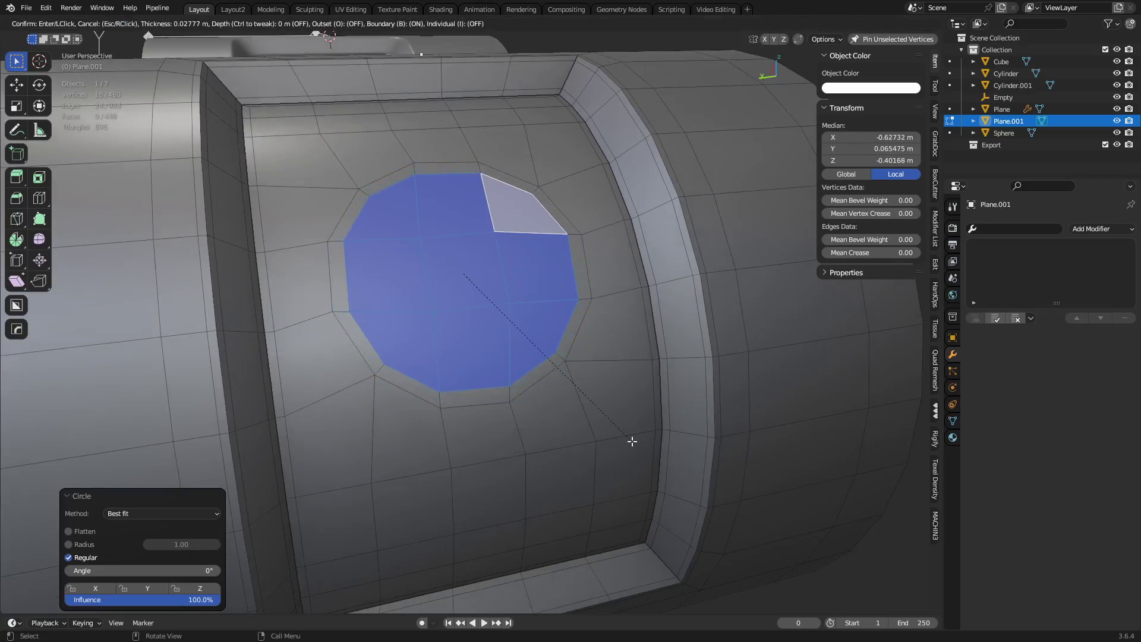
left_click(632, 441)
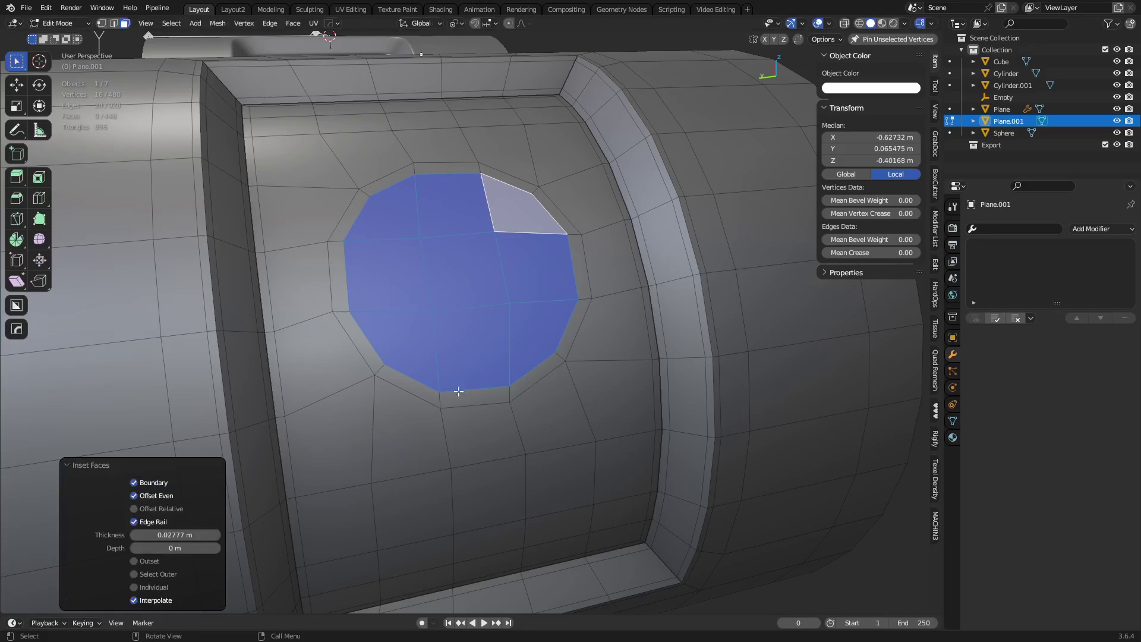
key("ctrl+z")
key("i")
left_click(565, 420)
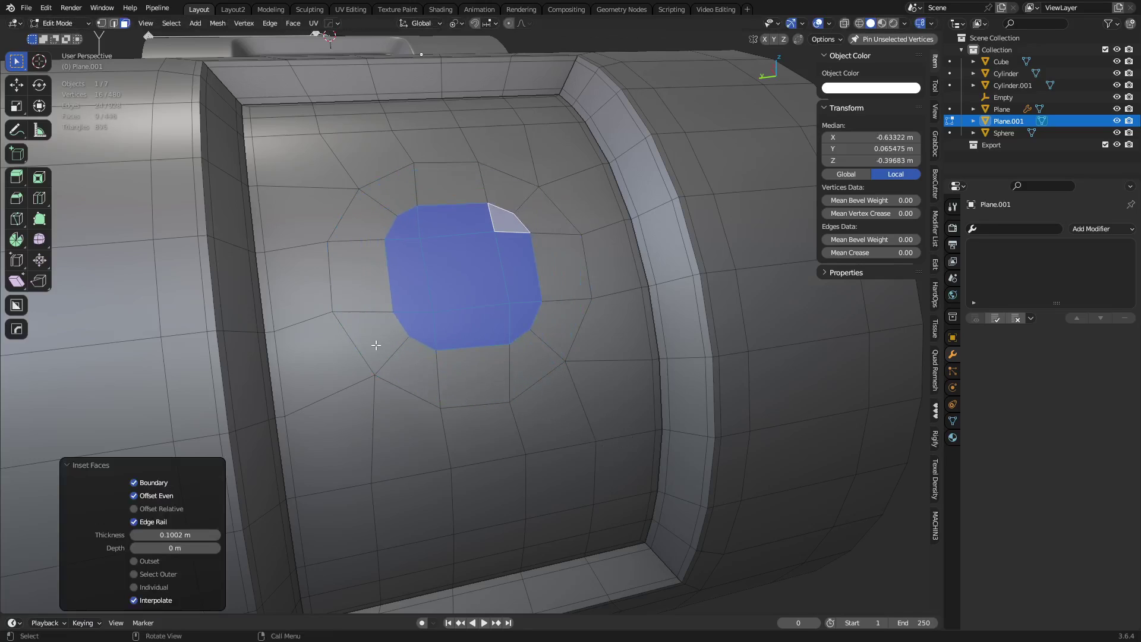
key("ctrl+z")
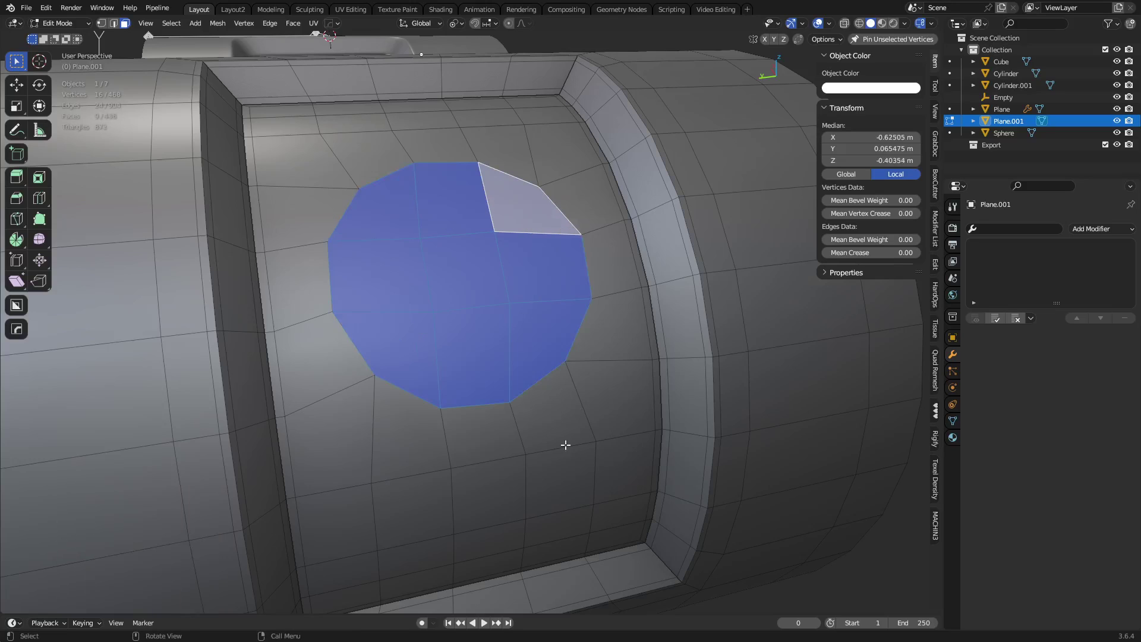
- Try insetting the circular faces by about 0.05 m with Edge Rail turned off, and undo the inset
middle_click_drag(565, 445, 593, 461)
key("i")
left_click(566, 448)
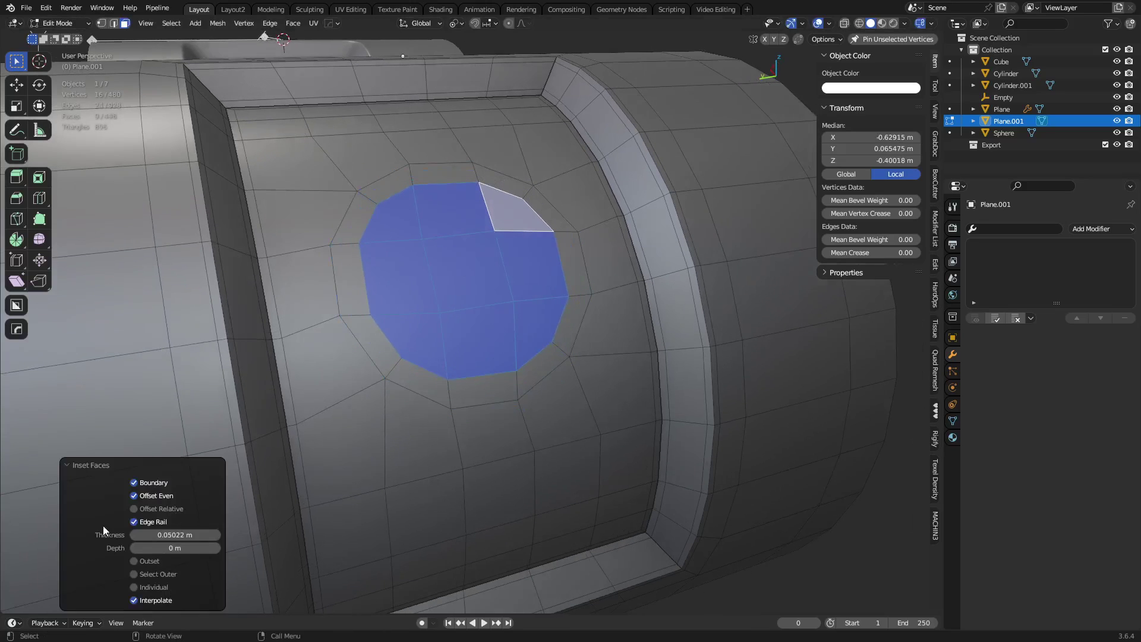
left_click(135, 522)
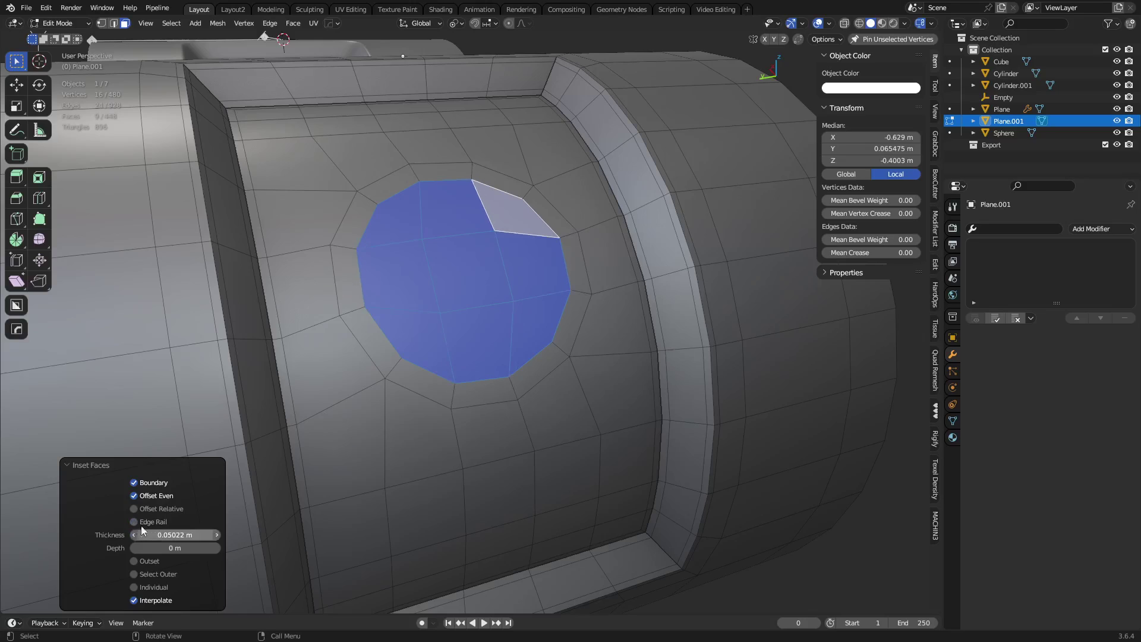
key("ctrl+z")
- Inset the circular faces by about 0.046 m with Edge Rail turned off
key("i")
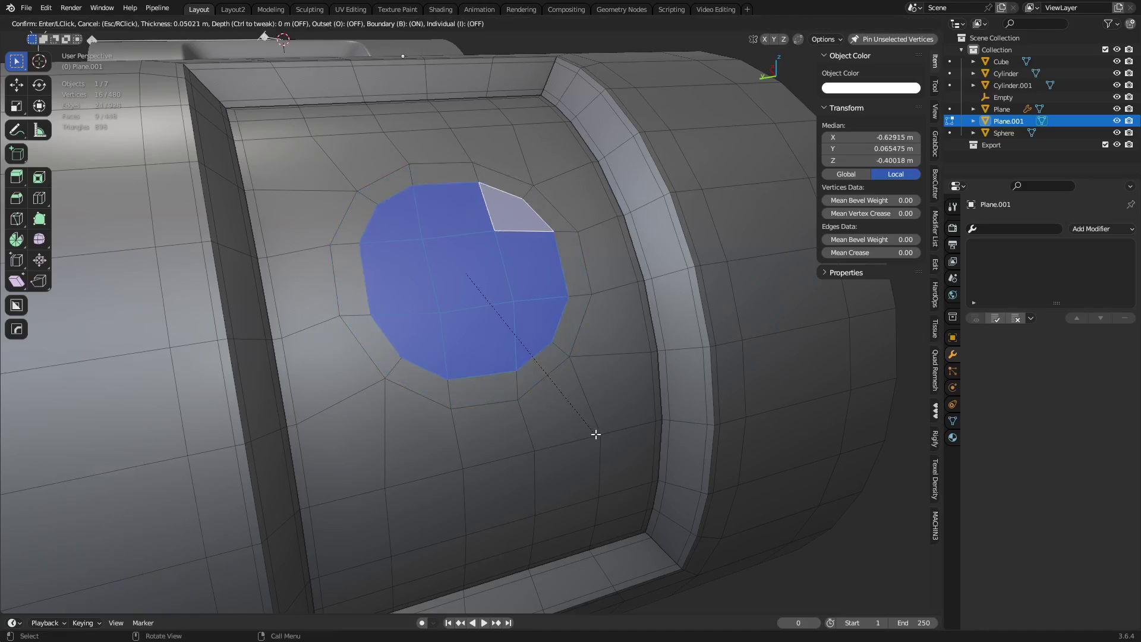
left_click(597, 436)
left_click(148, 522)
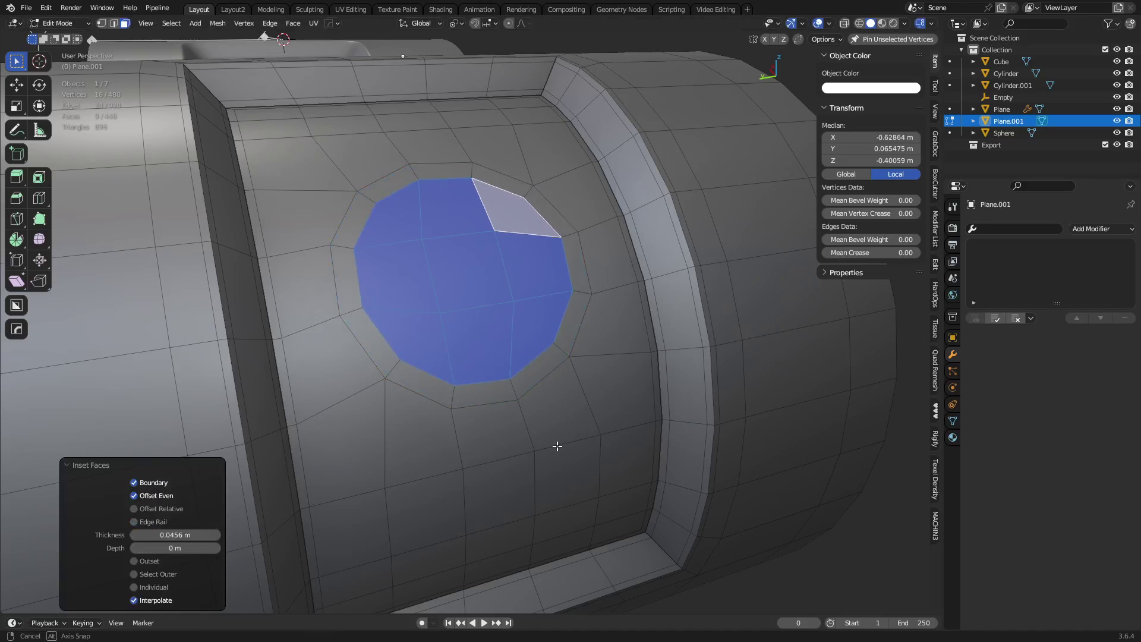
- Try extruding the circular faces about 0.058 m inward along their normal, and undo the extrusion
middle_click_drag(555, 446, 634, 469)
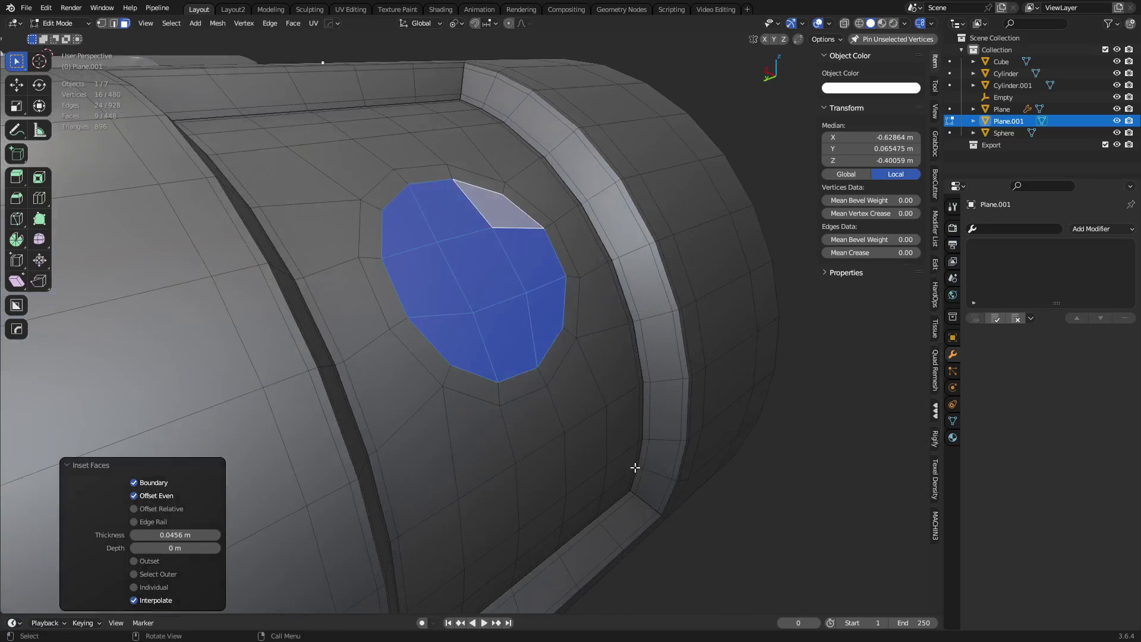
key("e")
left_click(605, 474)
scroll(535, 473, "down", 5)
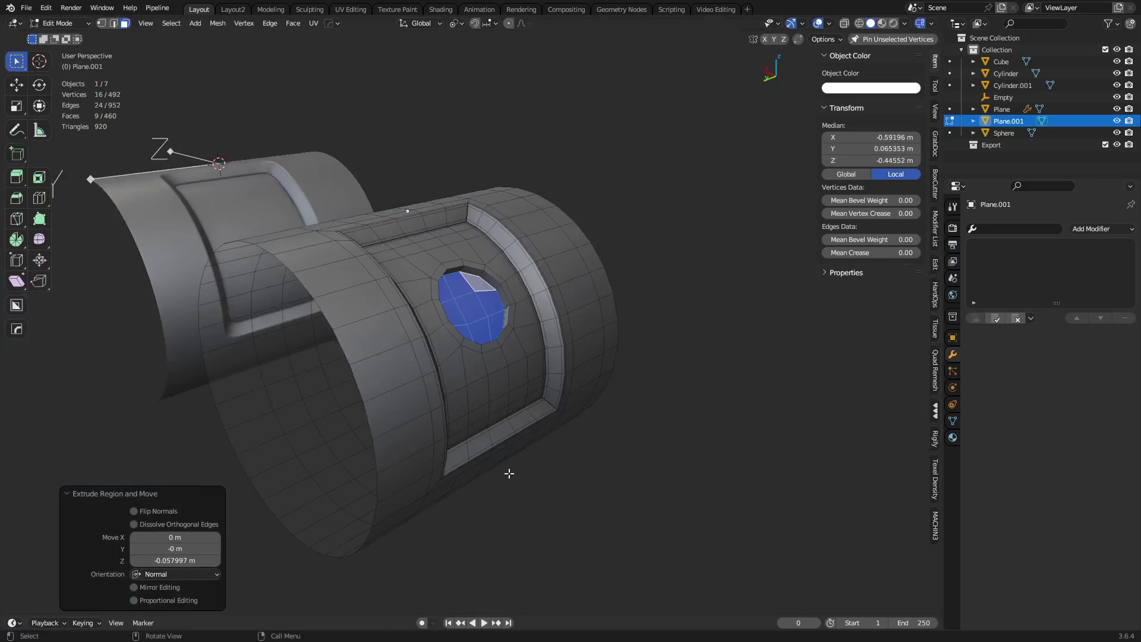
key("ctrl+z")
- Try extruding the circular faces about 0.148 m inward while checking the direction in back orthographic view, and undo the extrusion
middle_click_drag(509, 473, 570, 438)
key("e")
left_click(549, 453)
key("ctrl+z")
key("e")
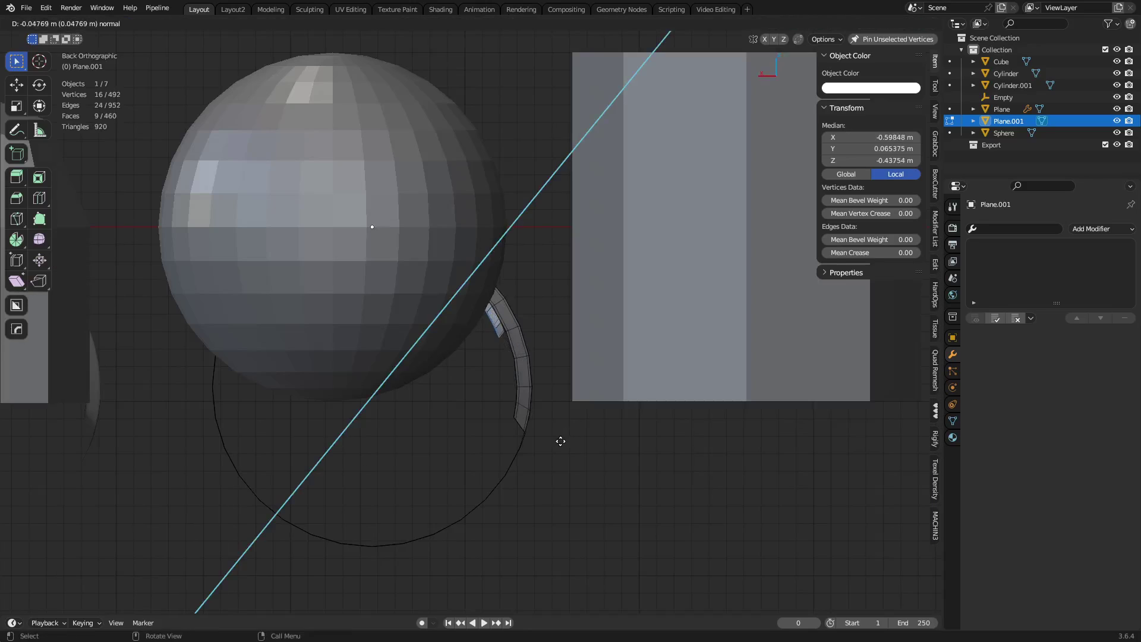
left_click(536, 444)
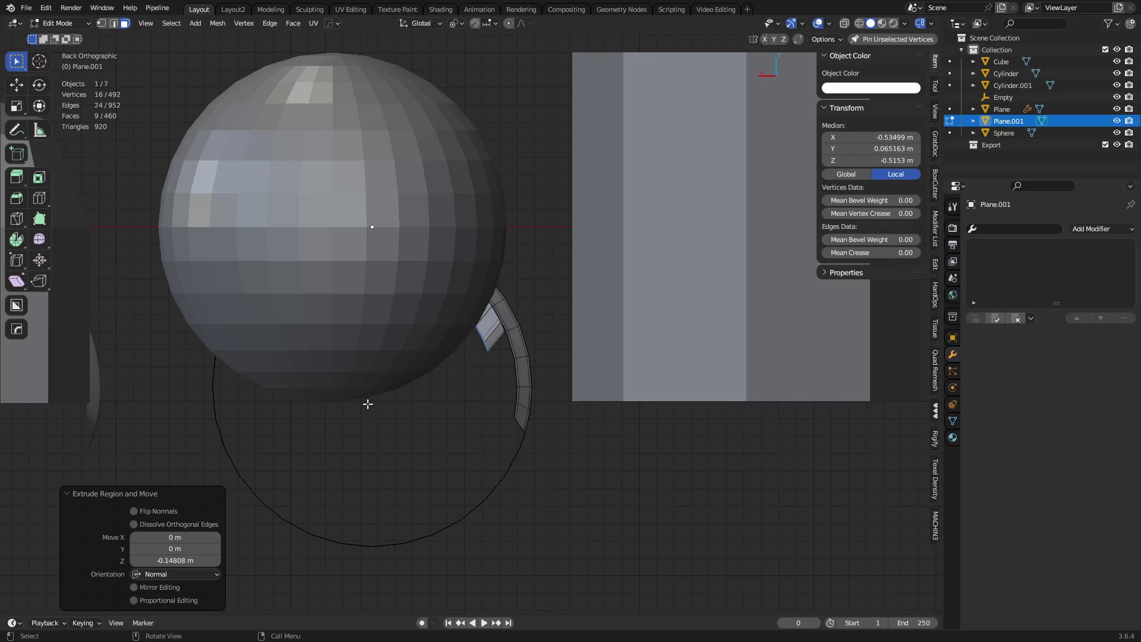
key("ctrl+z")
- Hide the sphere in Object Mode and return to Edit Mode on the converted cylinder
key("ctrl+Tab")
left_click(544, 447)
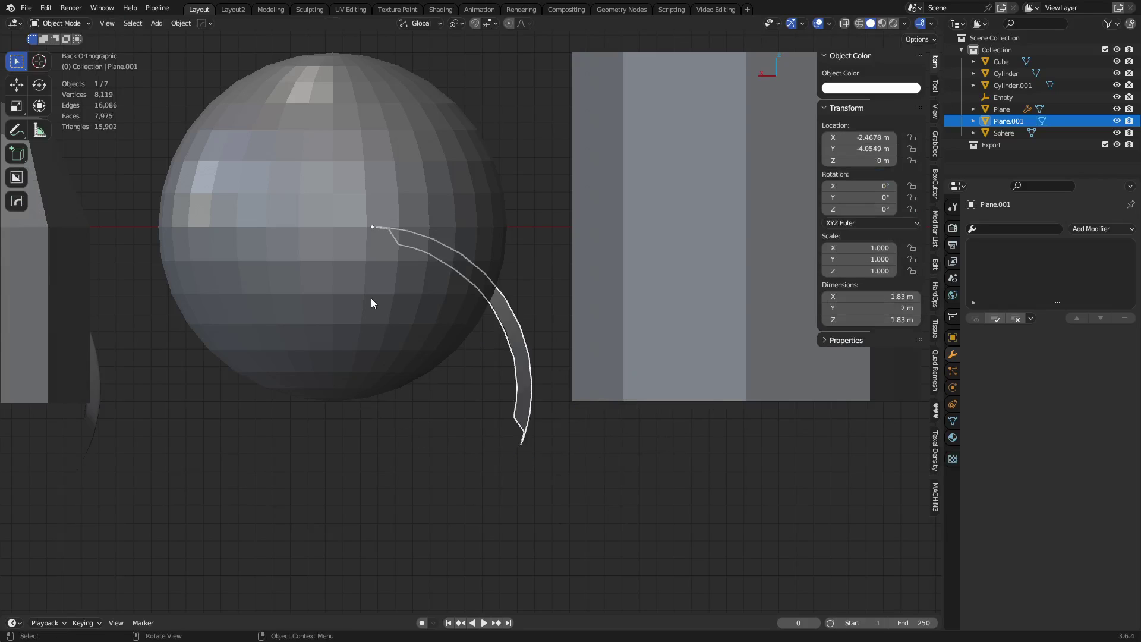
left_click(372, 301)
key("h")
left_click(506, 325)
key("ctrl+Tab")
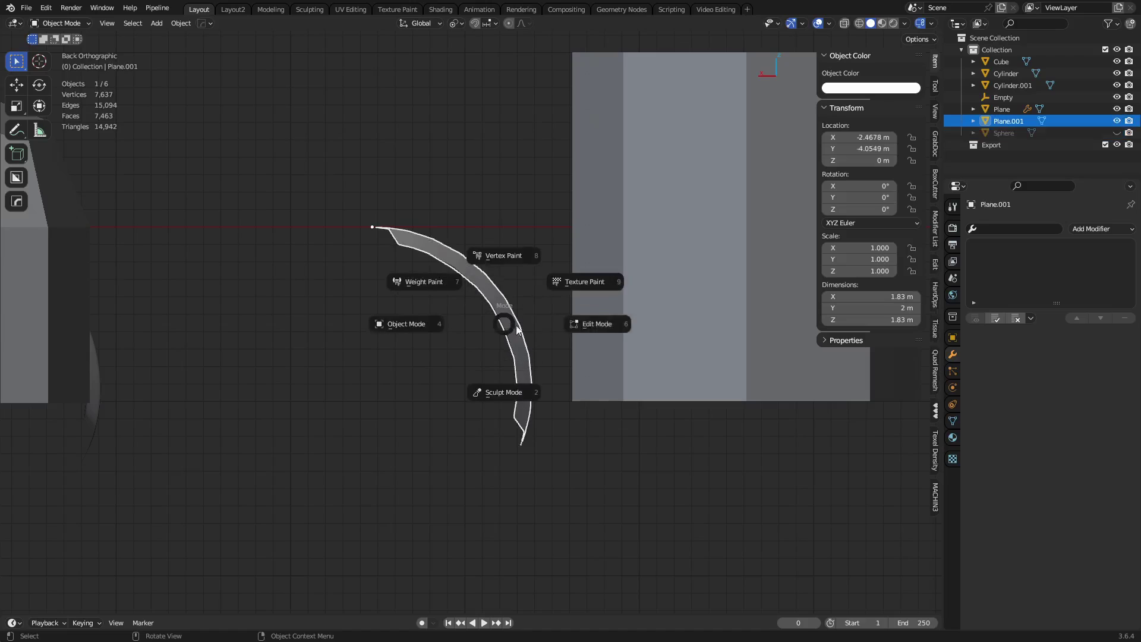
left_click(517, 328)
key("ctrl+z")
key("ctrl+z")
key("alt+h")
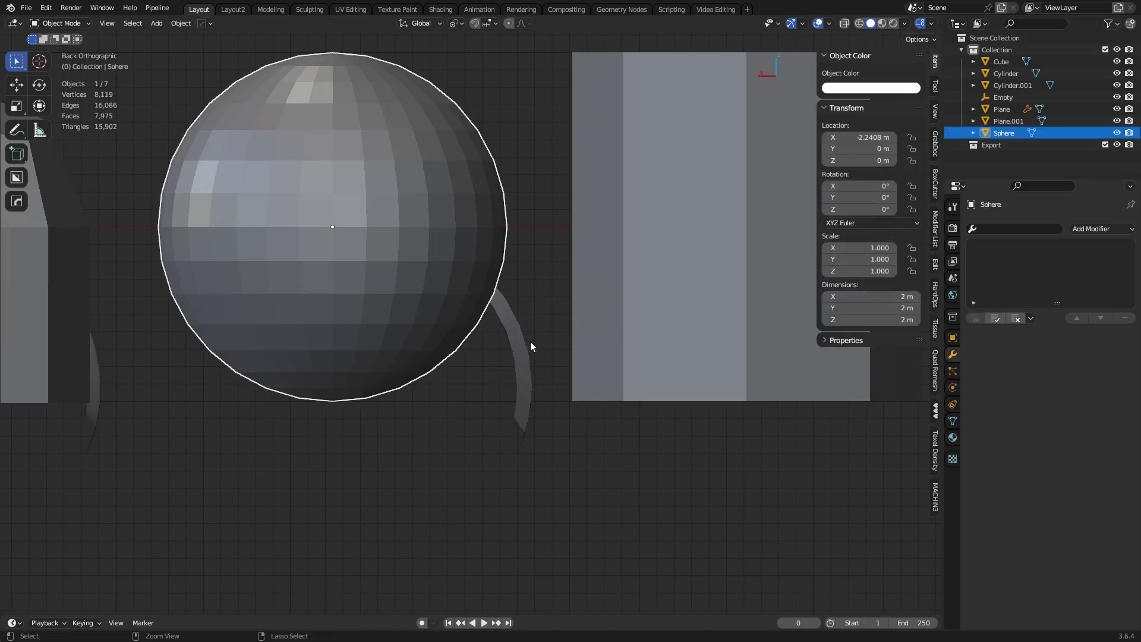
key("h")
left_click(508, 312)
key("Tab")
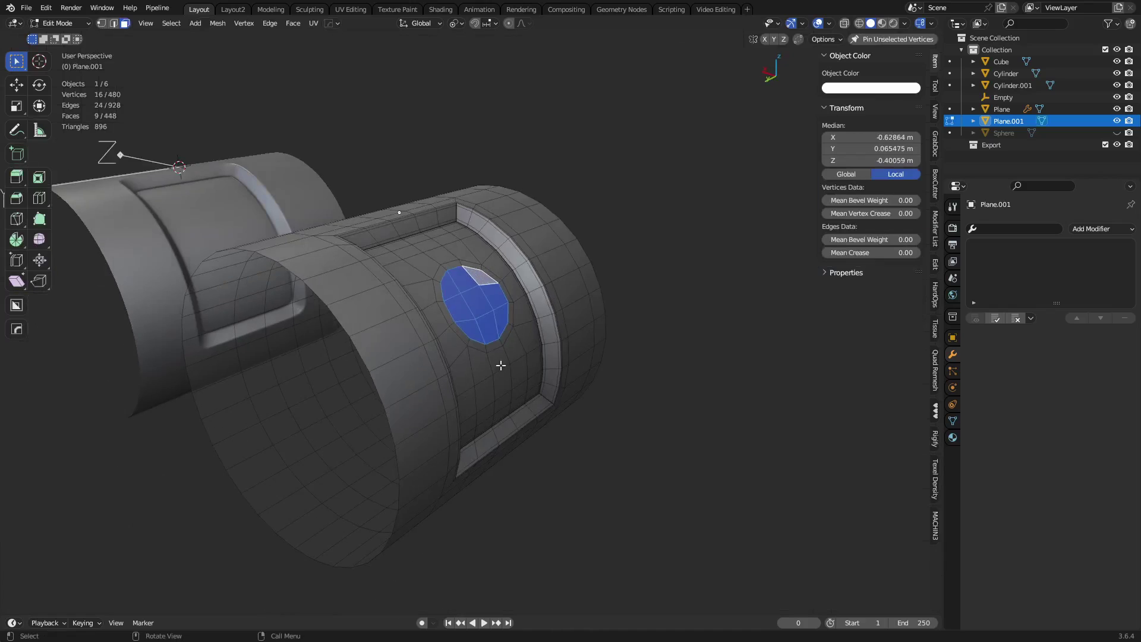
- Select neighbouring edges along the converted cylinder's open rim in edge select mode
left_click(484, 308)
left_click(466, 324)
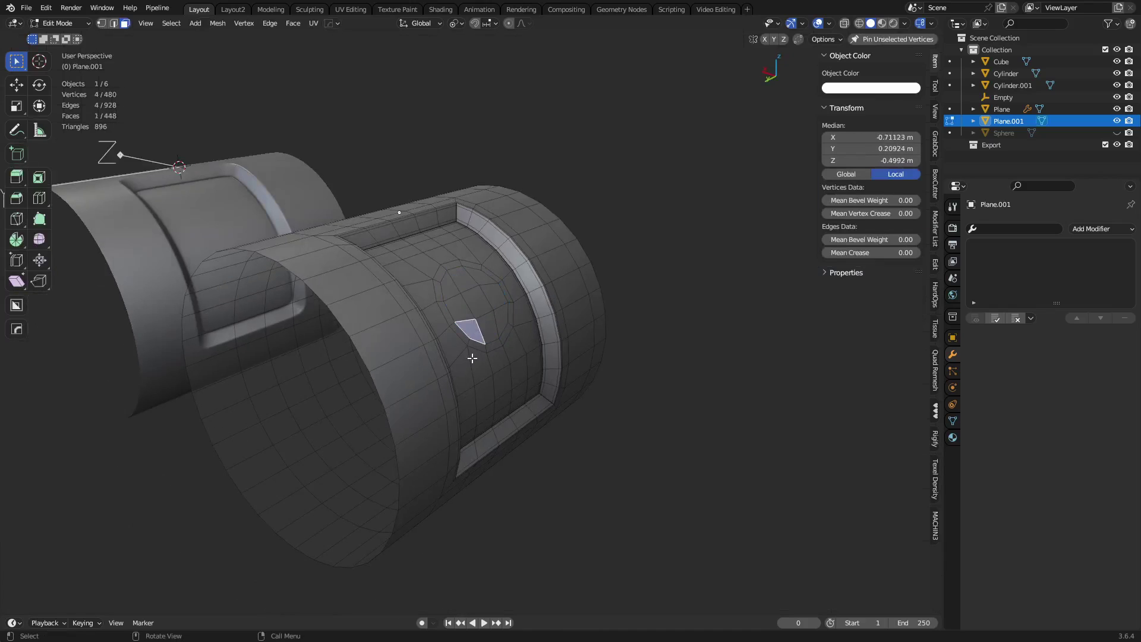
mouse_move(502, 357)
middle_mouse_down()
mouse_move(519, 380)
mouse_move(517, 362)
middle_mouse_up()
key("2")
left_click(505, 342)
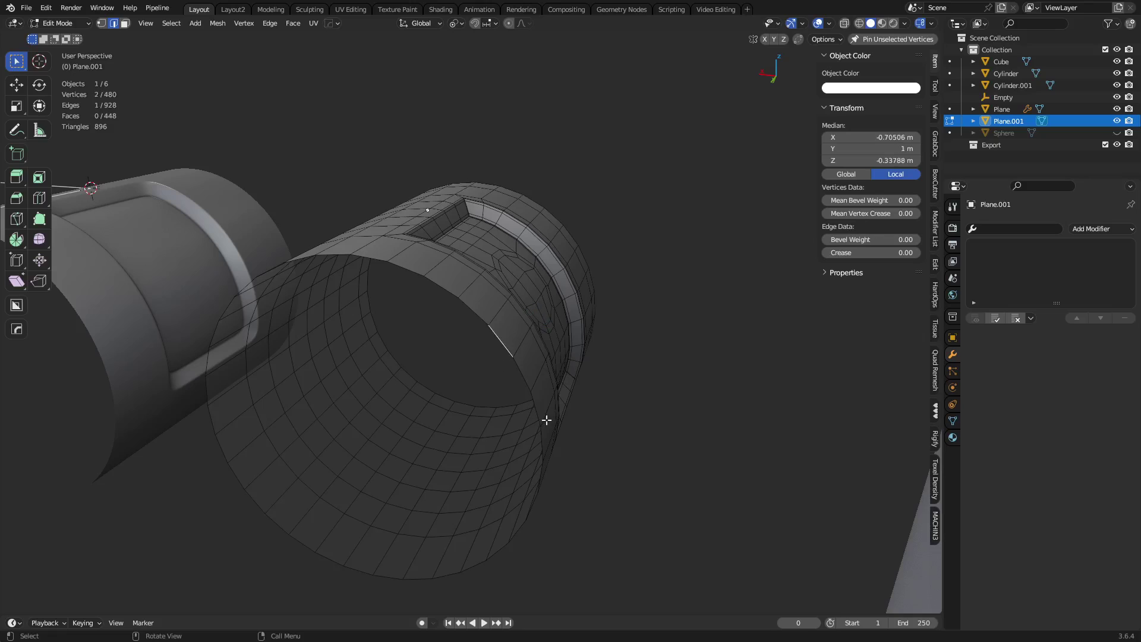
middle_click_drag(545, 420, 573, 390)
middle_click_drag(530, 309, 469, 322)
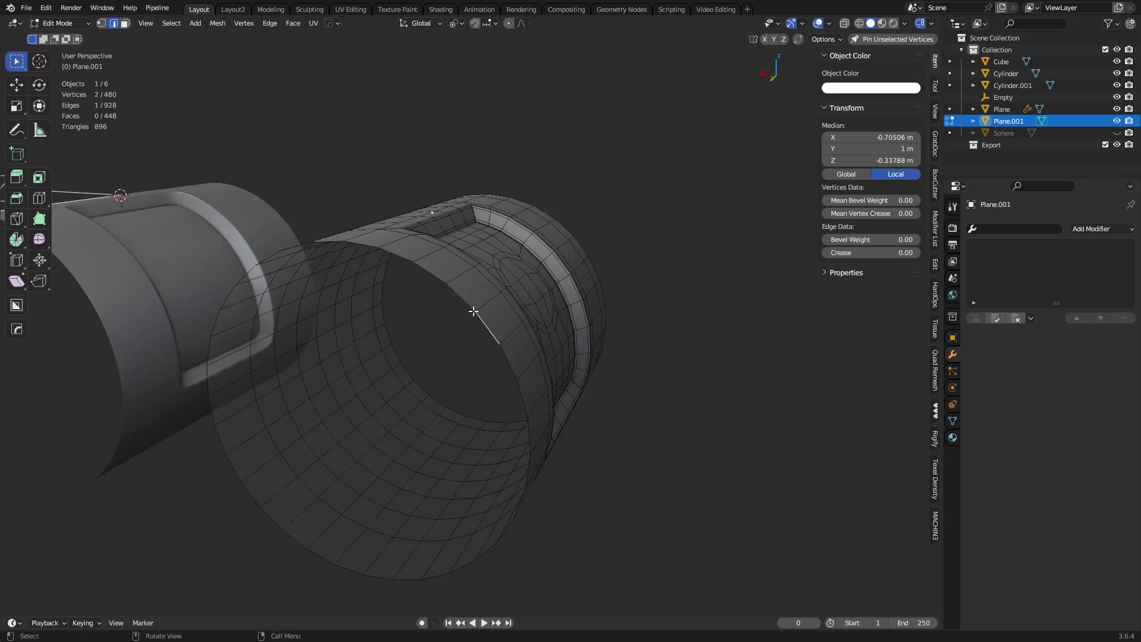
left_click(464, 306, "shift")
- Try extruding two adjacent faces at the cylinder's open rim, and undo the extrusion
middle_click_drag(508, 363, 570, 331)
key("3")
left_click(461, 313)
left_click(457, 350, "shift")
key("e")
left_click(616, 329)
key("ctrl+z")
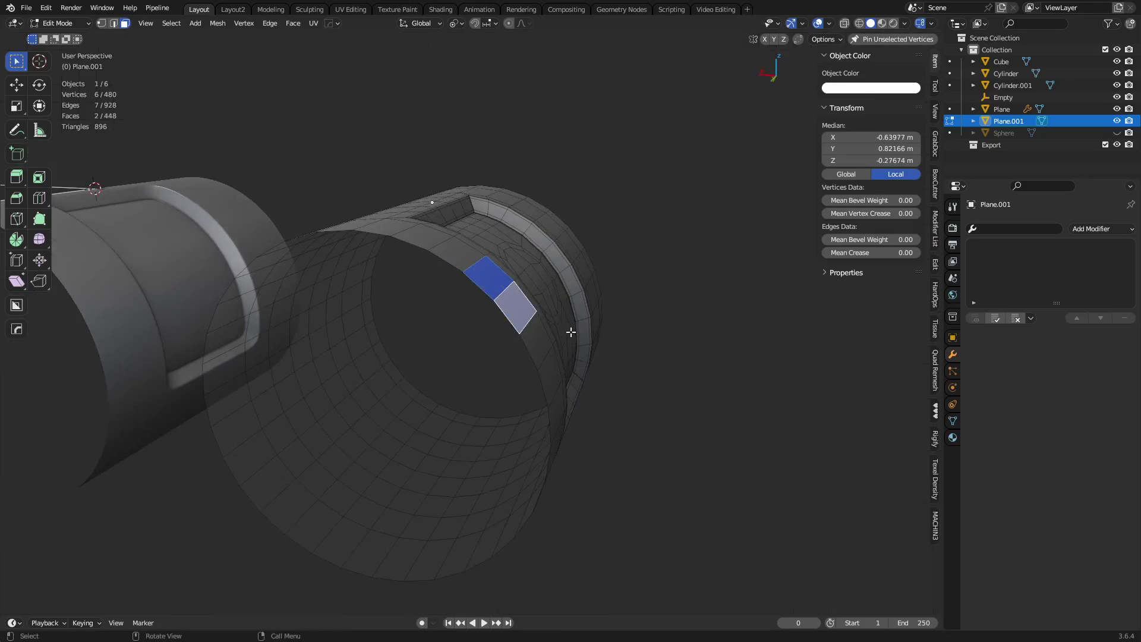
- Select the diametrically opposite top and bottom vertices on the cylinder's open rim, using back orthographic view
middle_click_drag(433, 356, 418, 219)
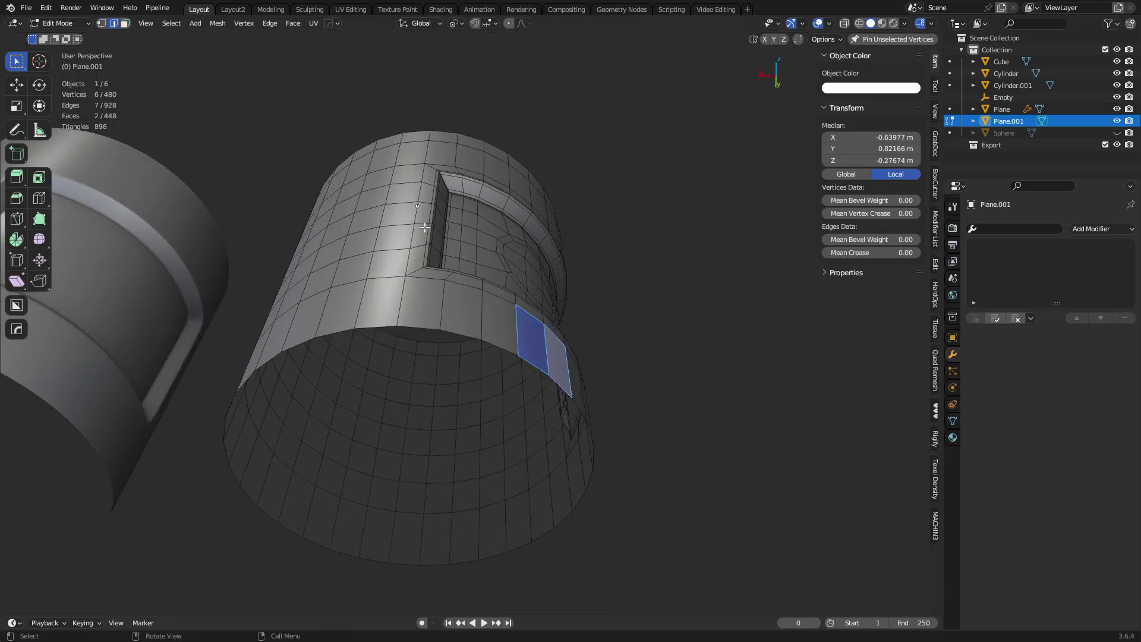
key("1")
left_click(417, 209)
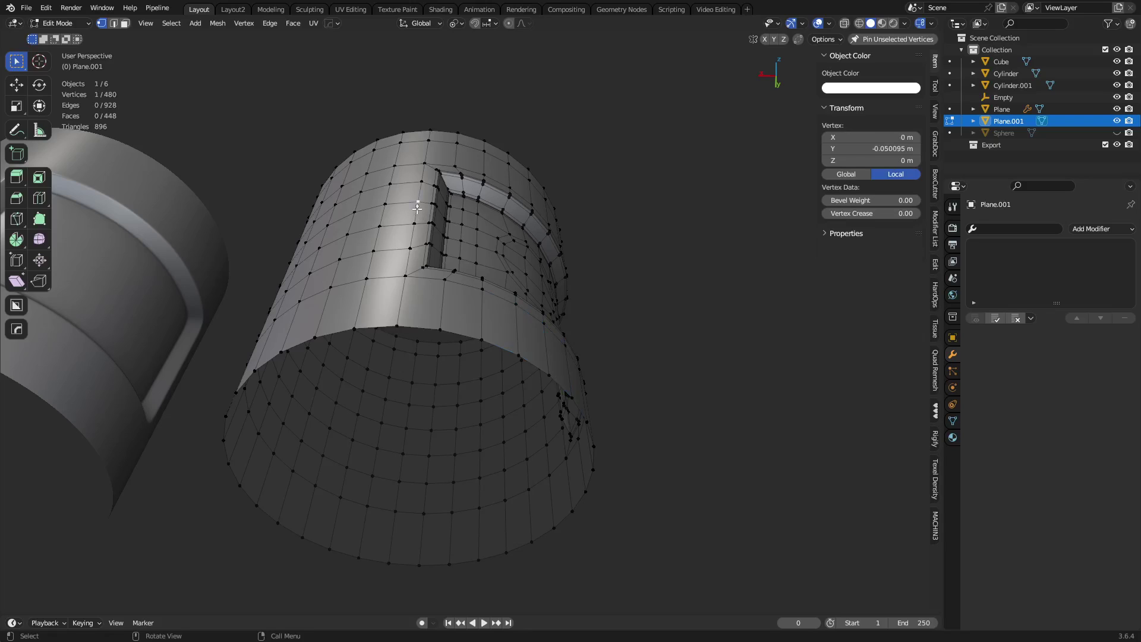
middle_click_drag(445, 278, 426, 325)
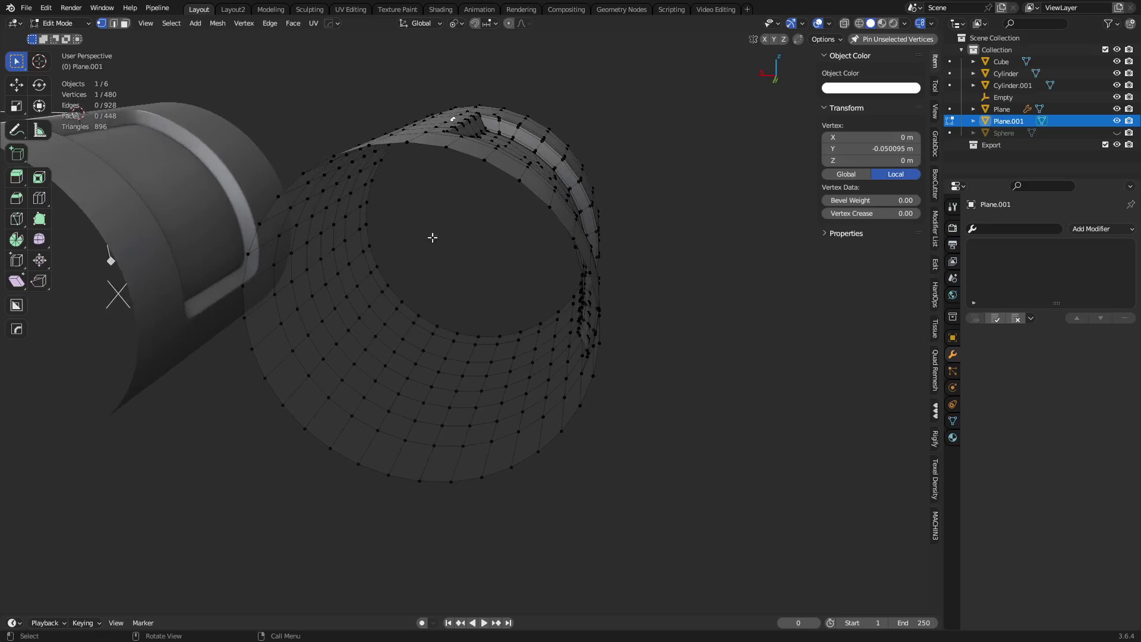
middle_click_drag(432, 237, 468, 298)
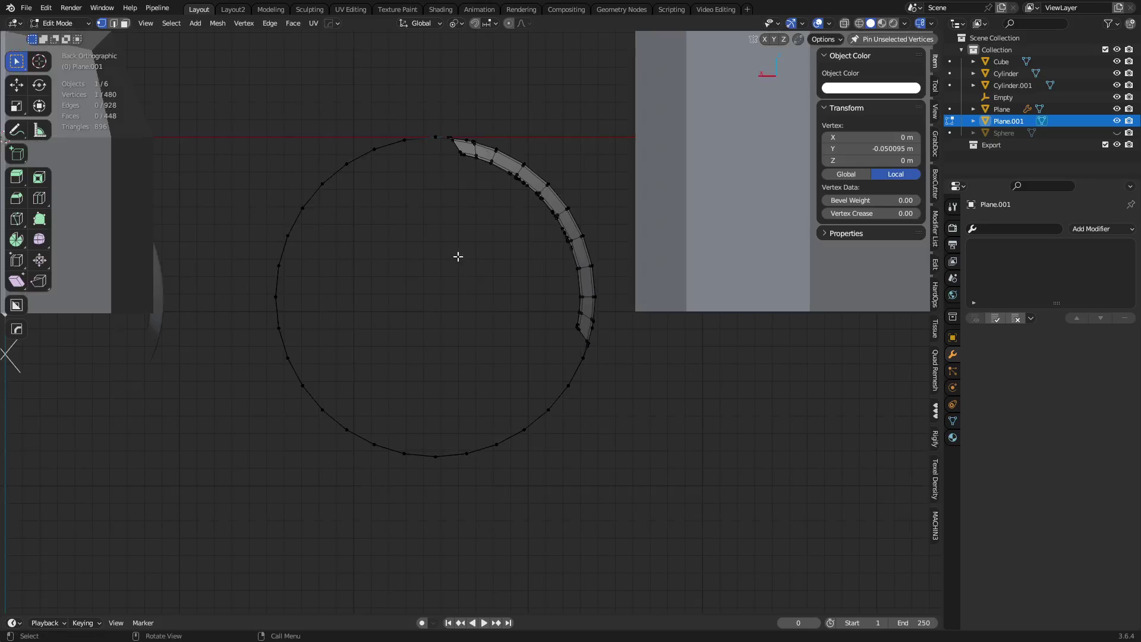
left_click(436, 137)
left_click(438, 459, "shift")
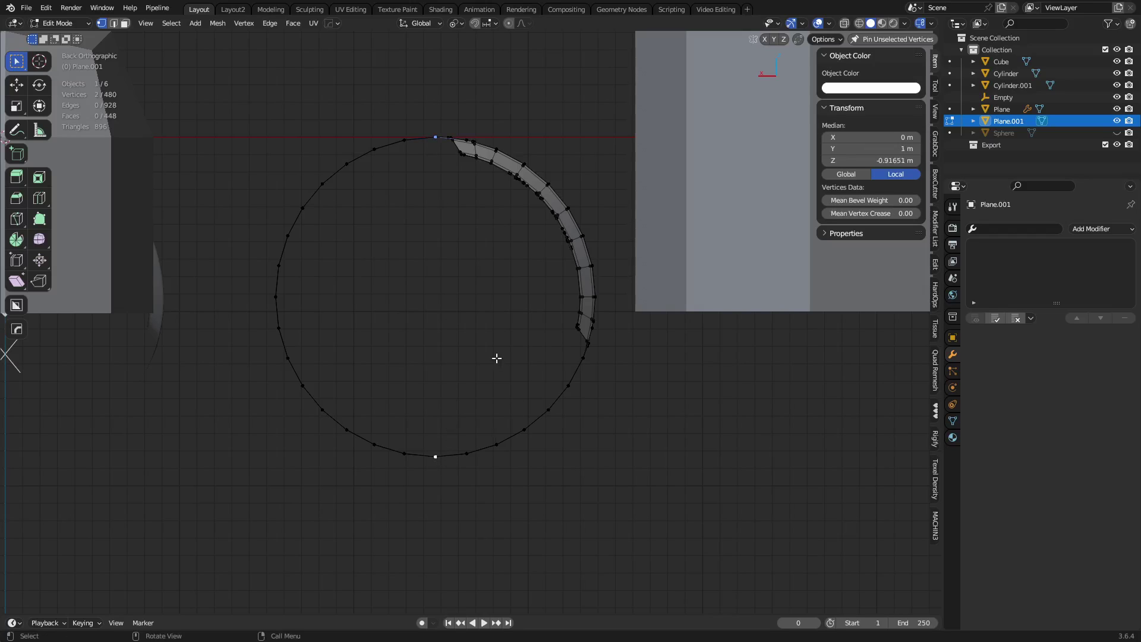
middle_click_drag(497, 356, 394, 234)
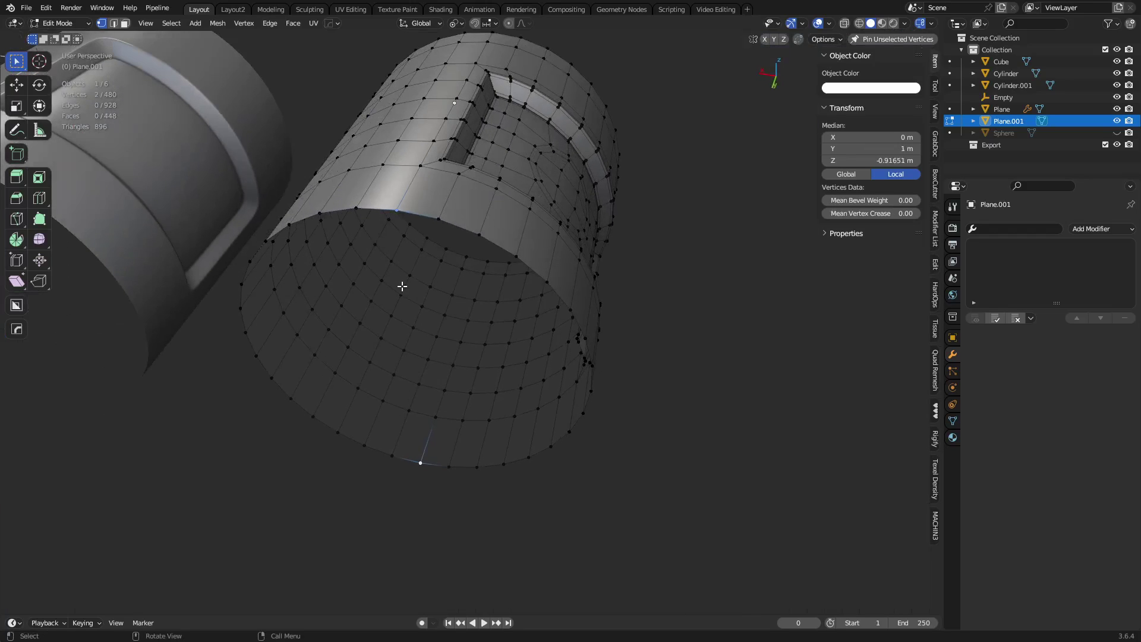
- Examine the available origin-setting options for the cylinder, in Edit Mode and in Object Mode
middle_click_drag(401, 286, 519, 327)
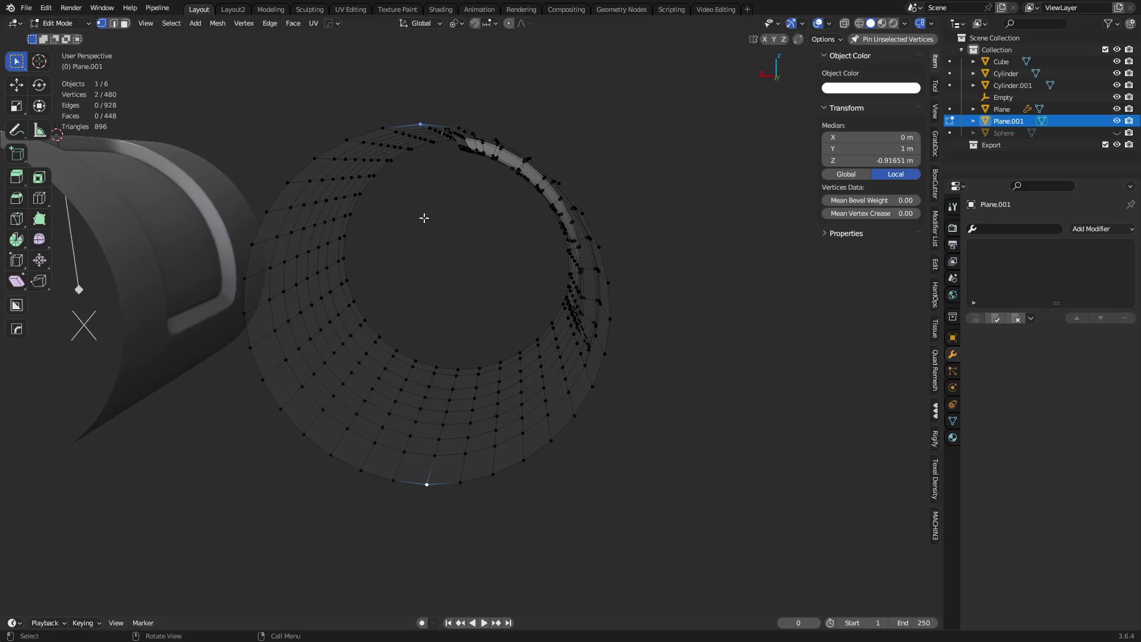
key("shift+s")
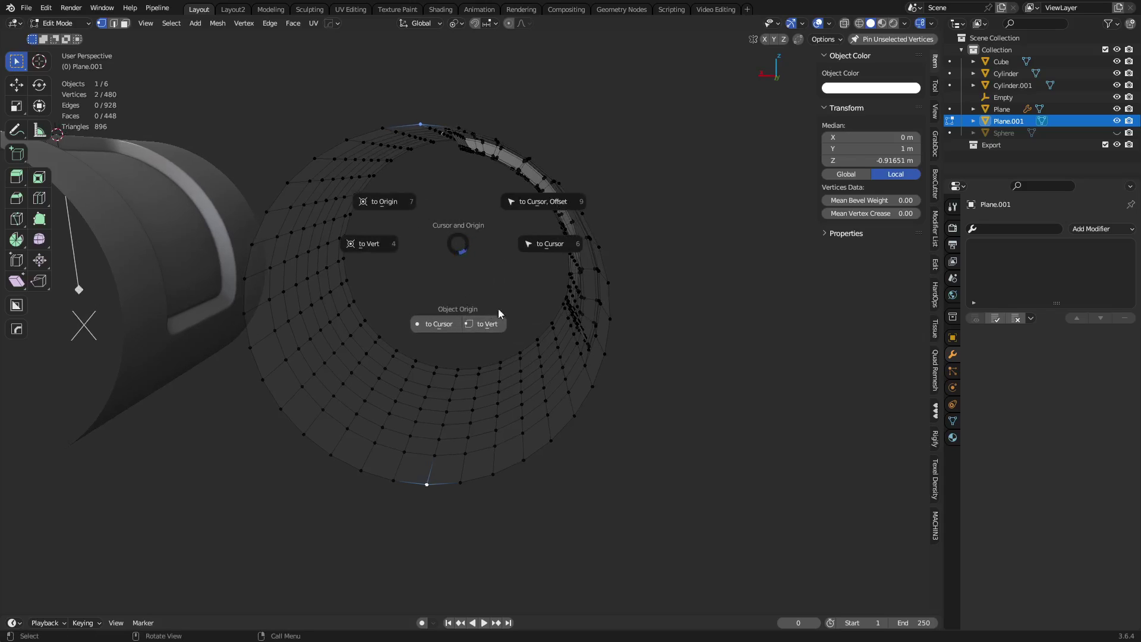
key("Escape")
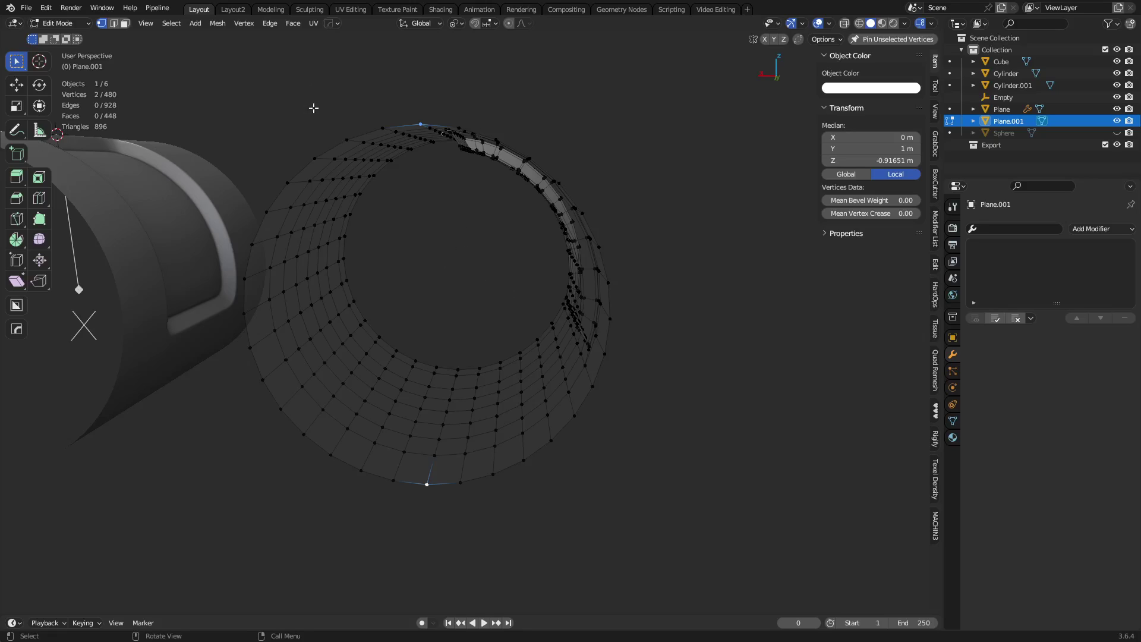
key("ctrl+Tab")
left_click(473, 247)
key("Tab")
left_click(243, 23)
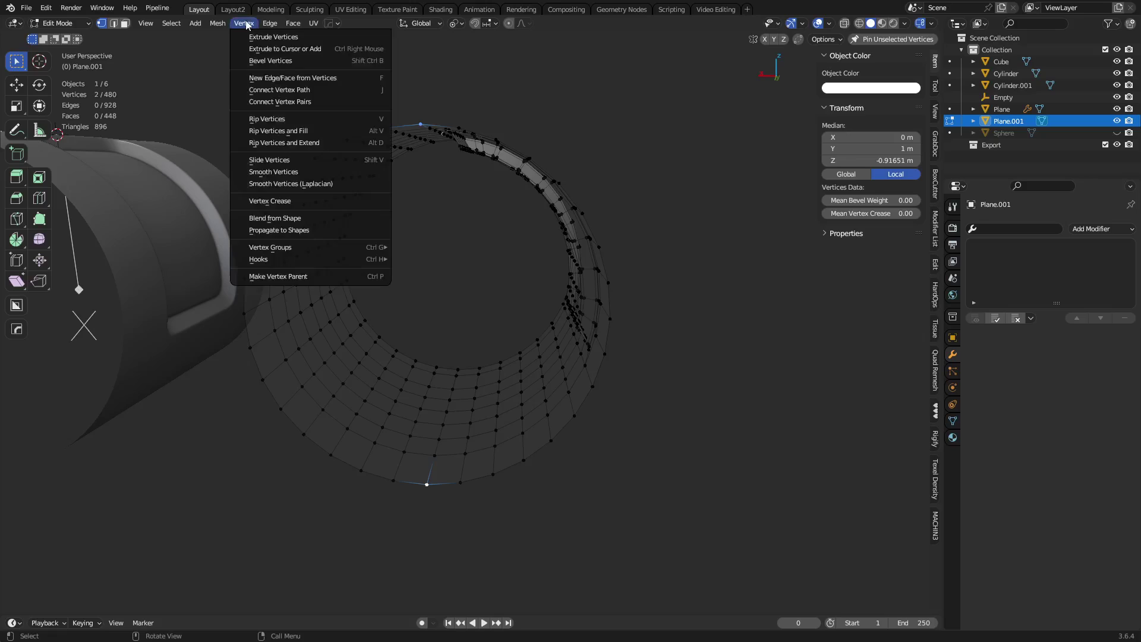
key("ctrl+Tab")
left_click(462, 249)
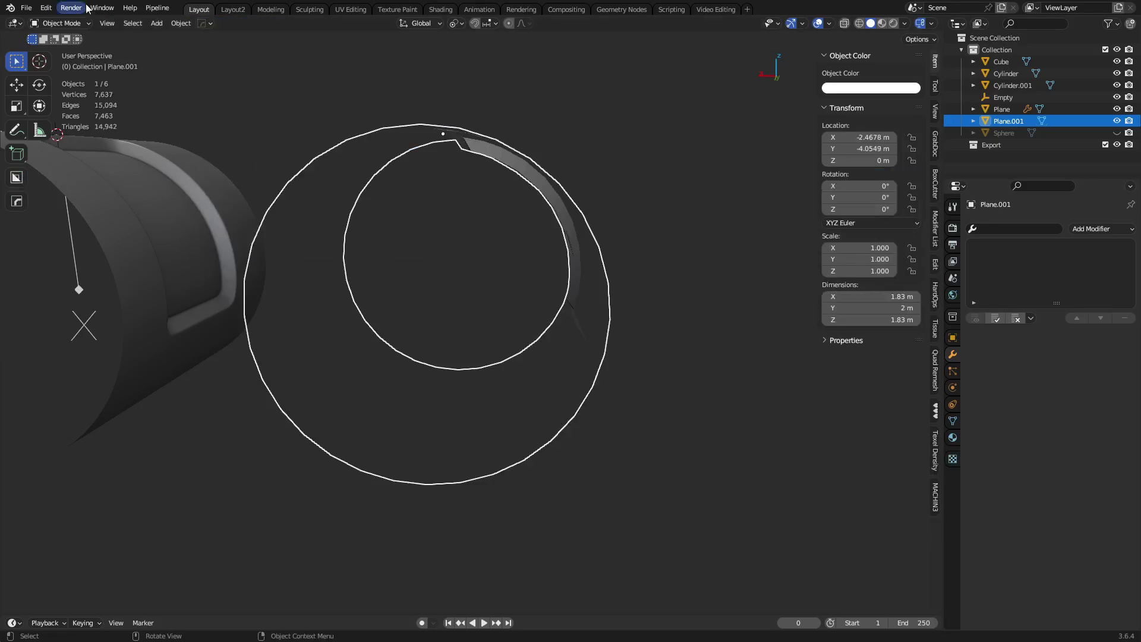
left_click(180, 23)
mouse_move(211, 48)
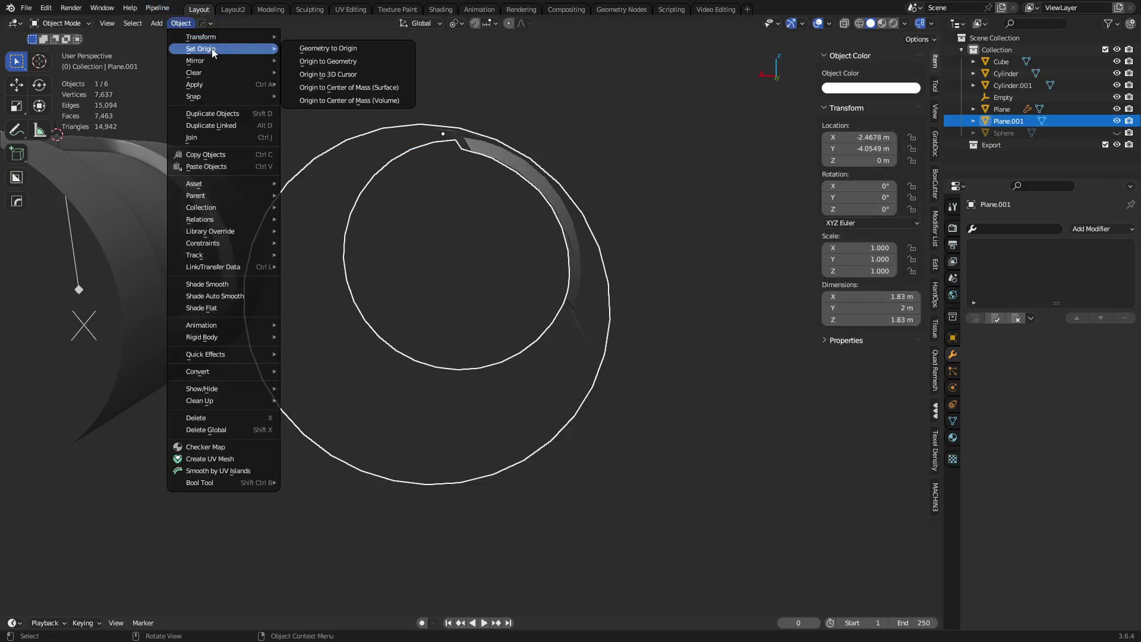
left_click(369, 74)
key("ctrl+Tab")
left_click(487, 291)
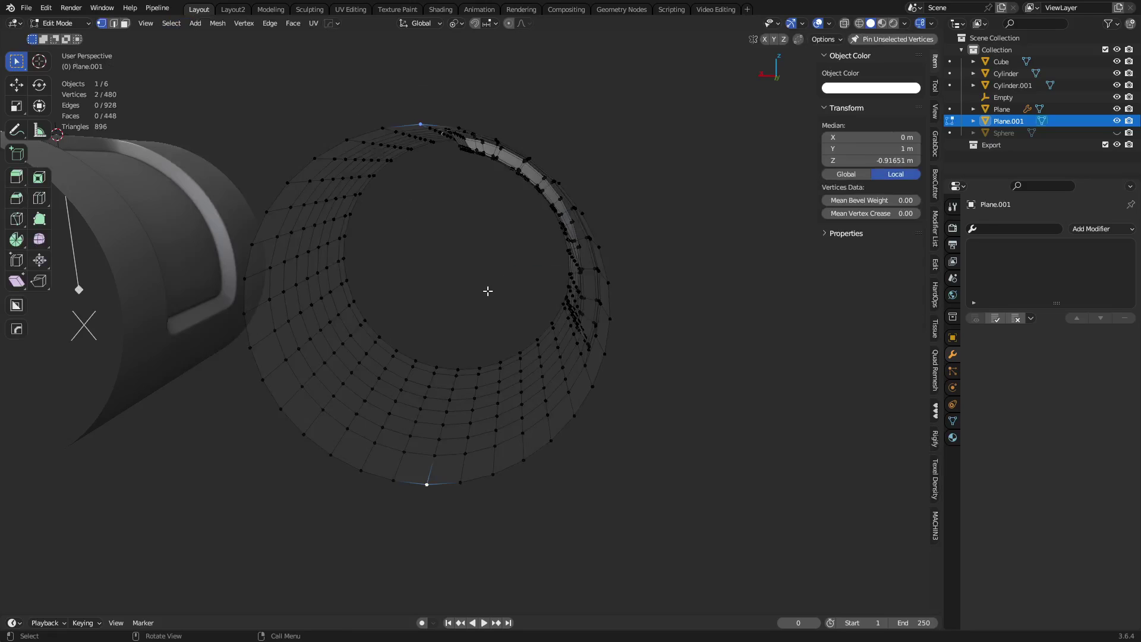
- Set the cylinder's origin to the midpoint of the two selected opposite rim vertices and switch to Object Mode
middle_click_drag(487, 290, 513, 328)
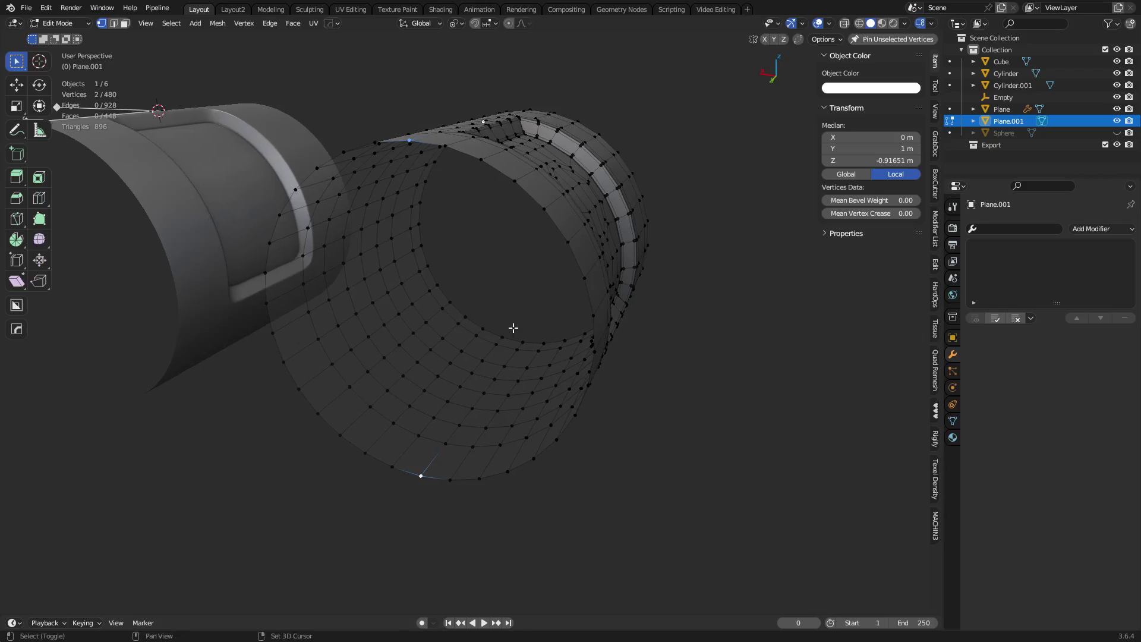
key("shift+s")
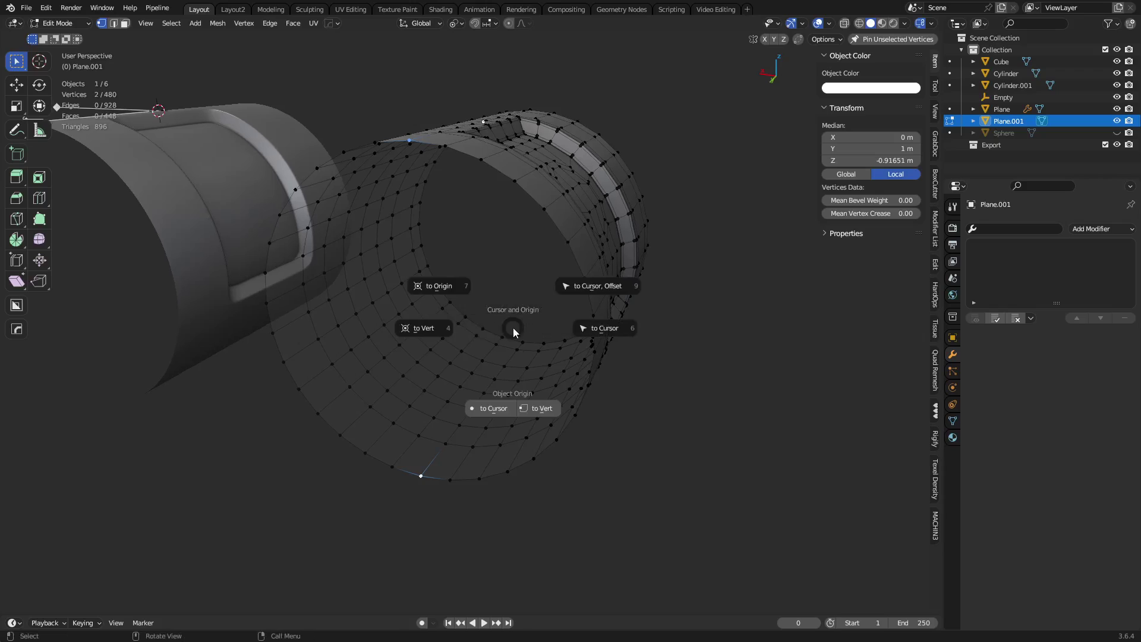
left_click(544, 410)
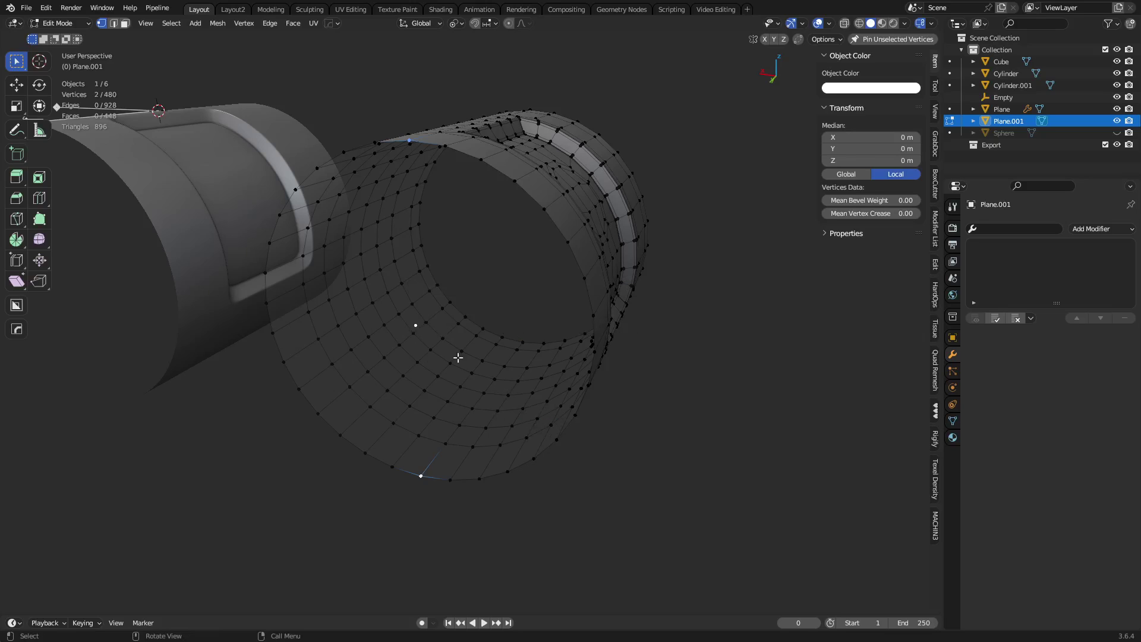
key("ctrl+Tab")
left_click(502, 389)
middle_click_drag(518, 333, 558, 346)
- In Edit Mode, select the opposite top and bottom vertices of the open rim and snap the 3D cursor to their midpoint
key("ctrl+Tab")
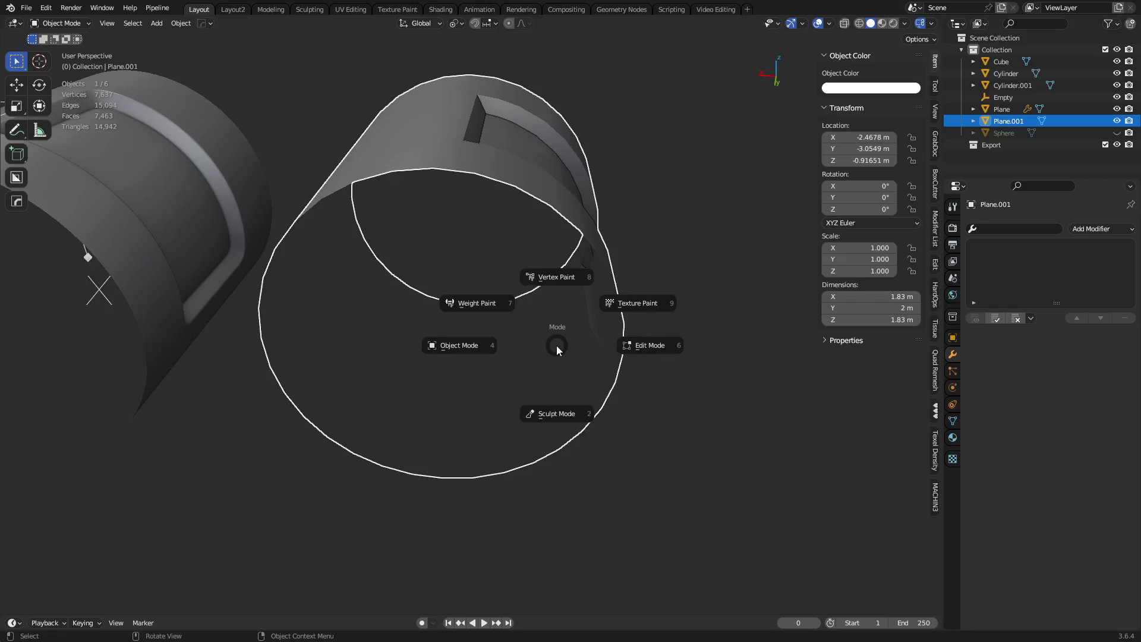
left_click(594, 348)
key("2")
left_click(457, 432)
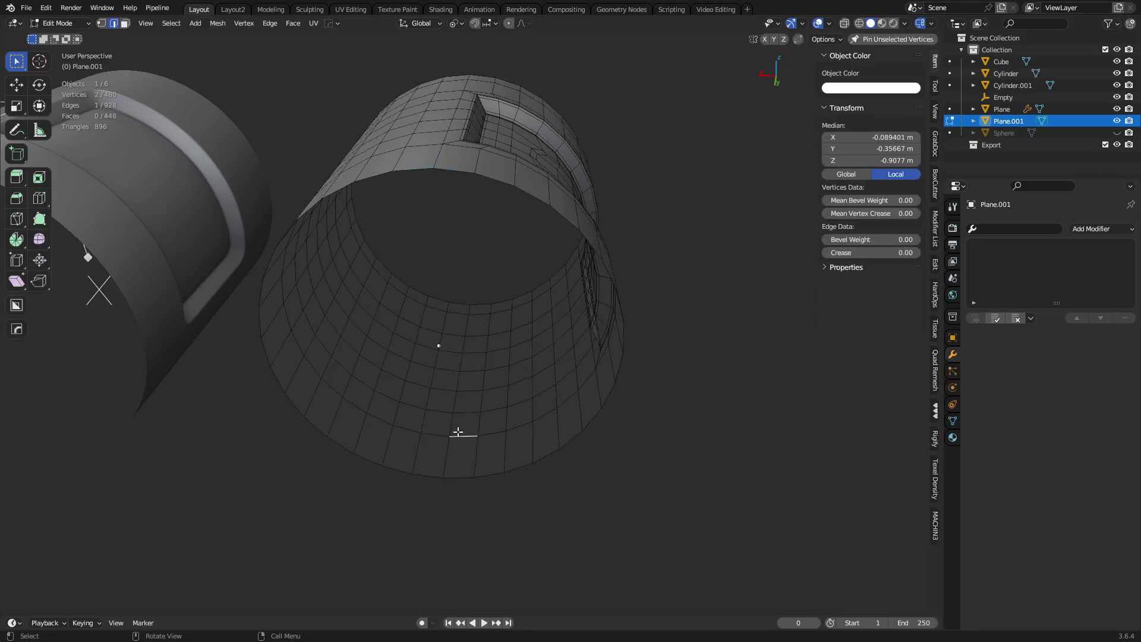
key("1")
left_click(443, 477)
left_click(433, 168, "shift")
key("shift+s")
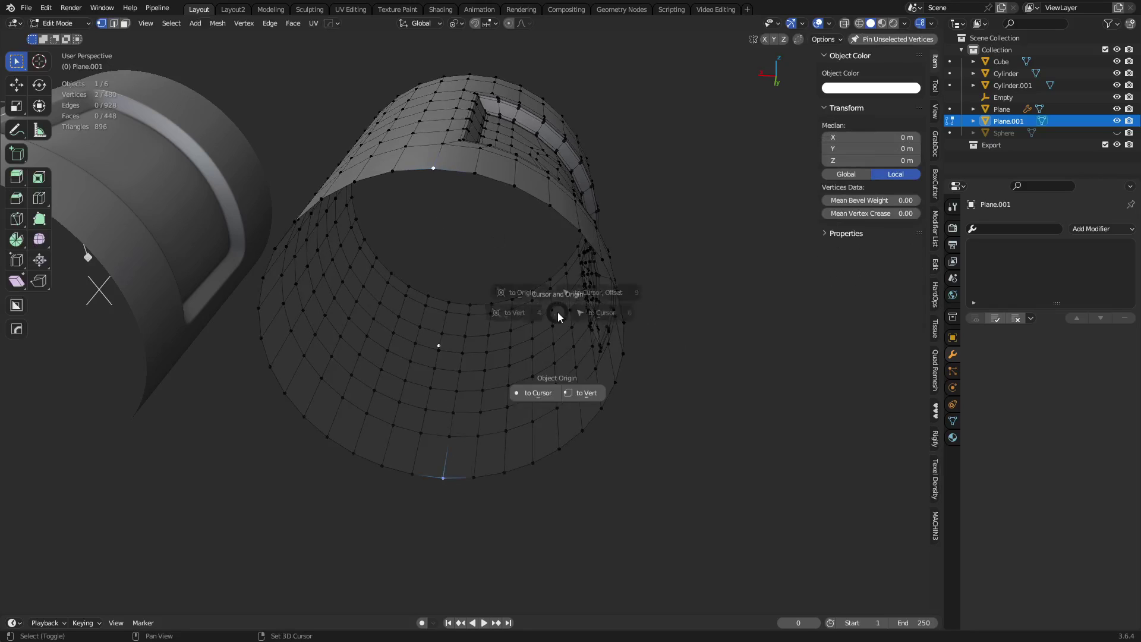
left_click(422, 369)
- Select two adjacent faces at the open rim, try extruding them, and undo the extrusion
middle_click_drag(552, 387, 583, 298)
key("3")
left_click(566, 233)
left_click(587, 265, "shift")
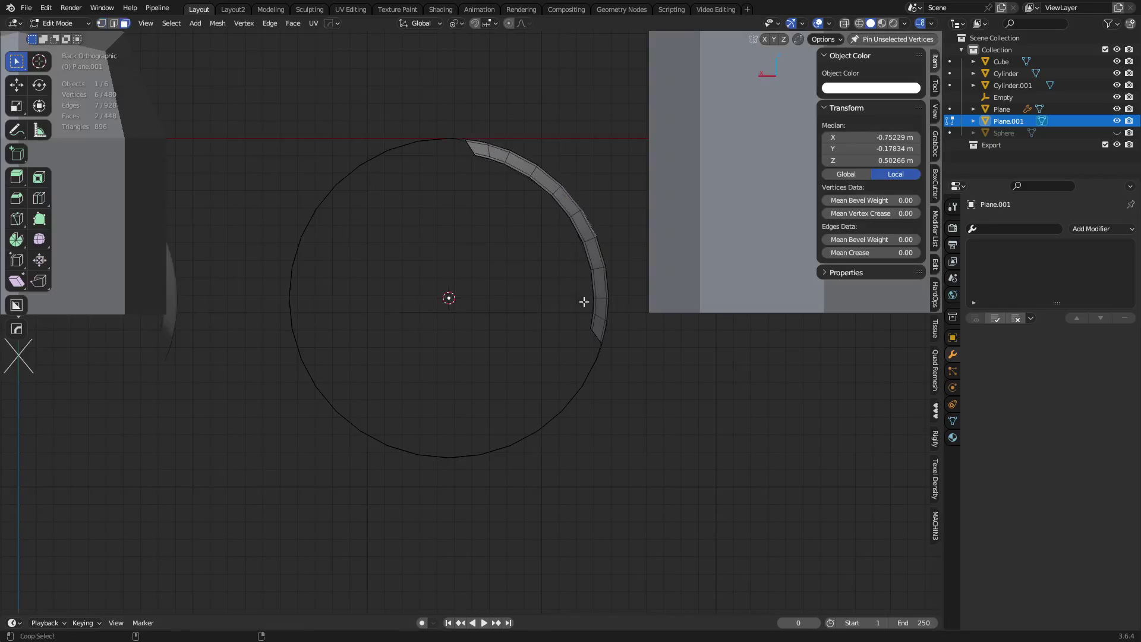
key("e")
left_click(664, 193)
key("ctrl+z")
- Set the transform pivot point to 3D Cursor
middle_click_drag(482, 122, 485, 134, "shift")
left_click(461, 24)
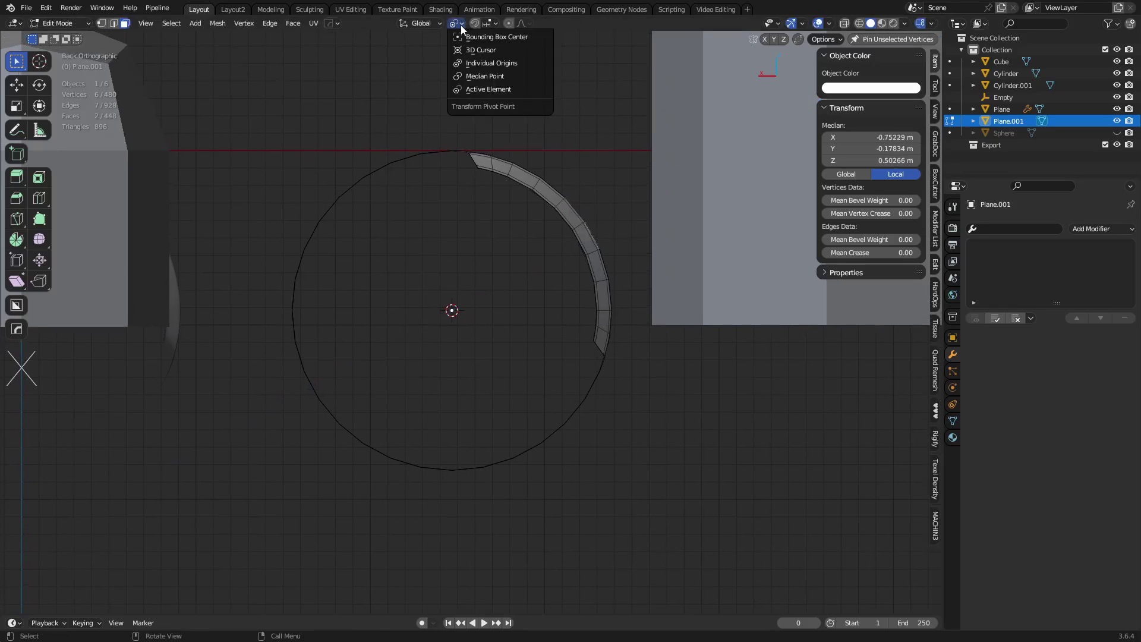
left_click(482, 51)
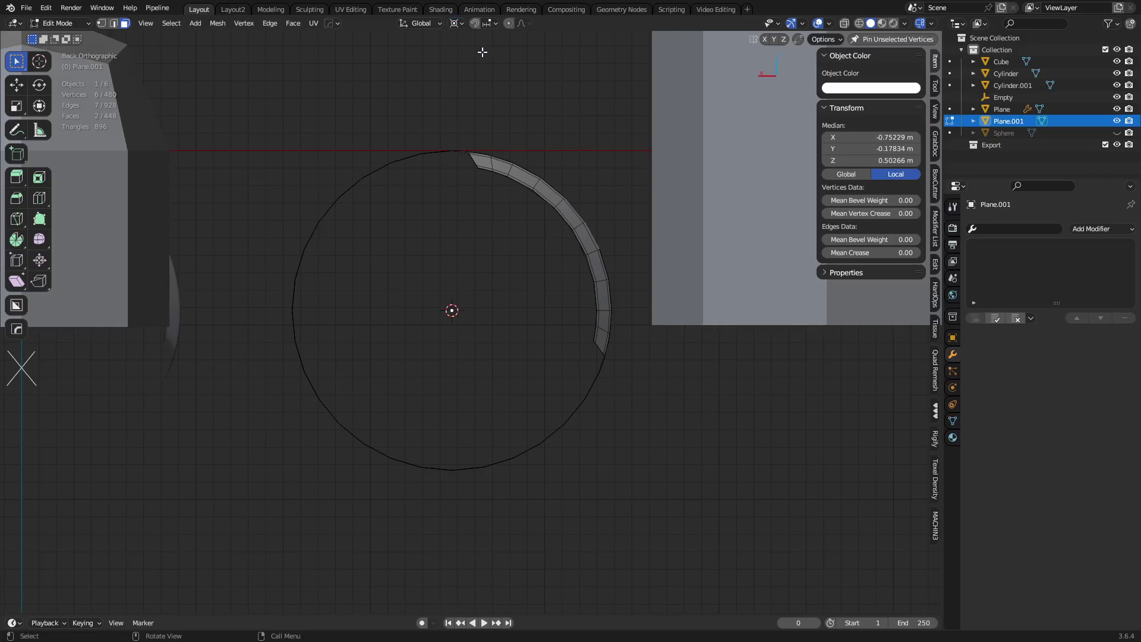
- Extrude the two rim faces in place and try scaling them outward and inward about the 3D cursor, cancelling each scaling
scroll(629, 351, "down", 1)
middle_click_drag(629, 351, 623, 374)
key("e")
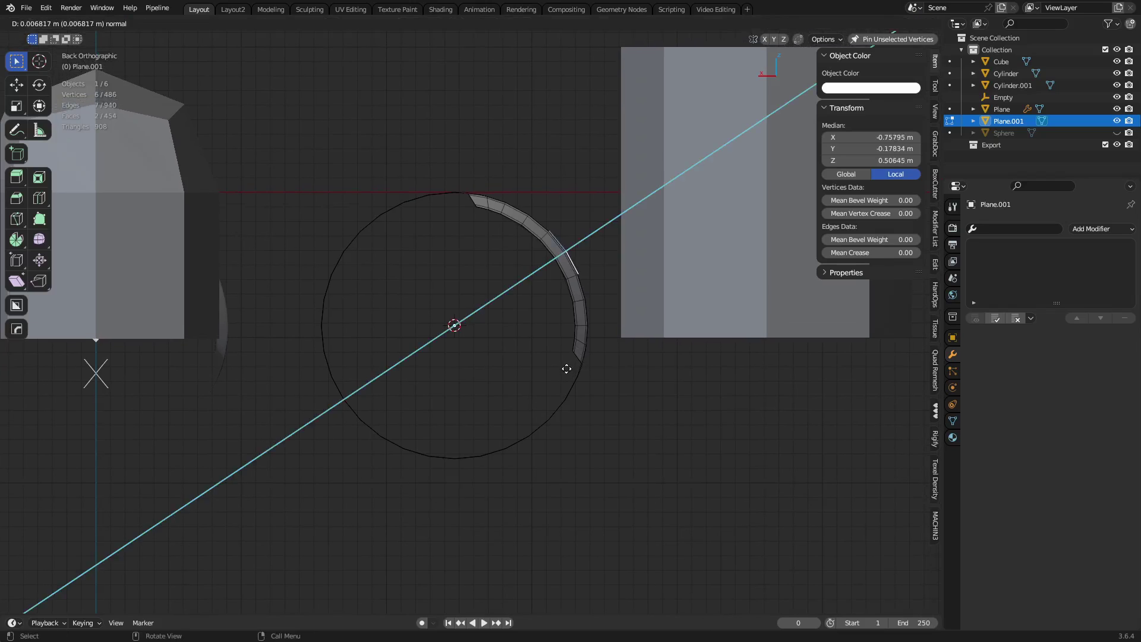
right_click(589, 348)
key("s")
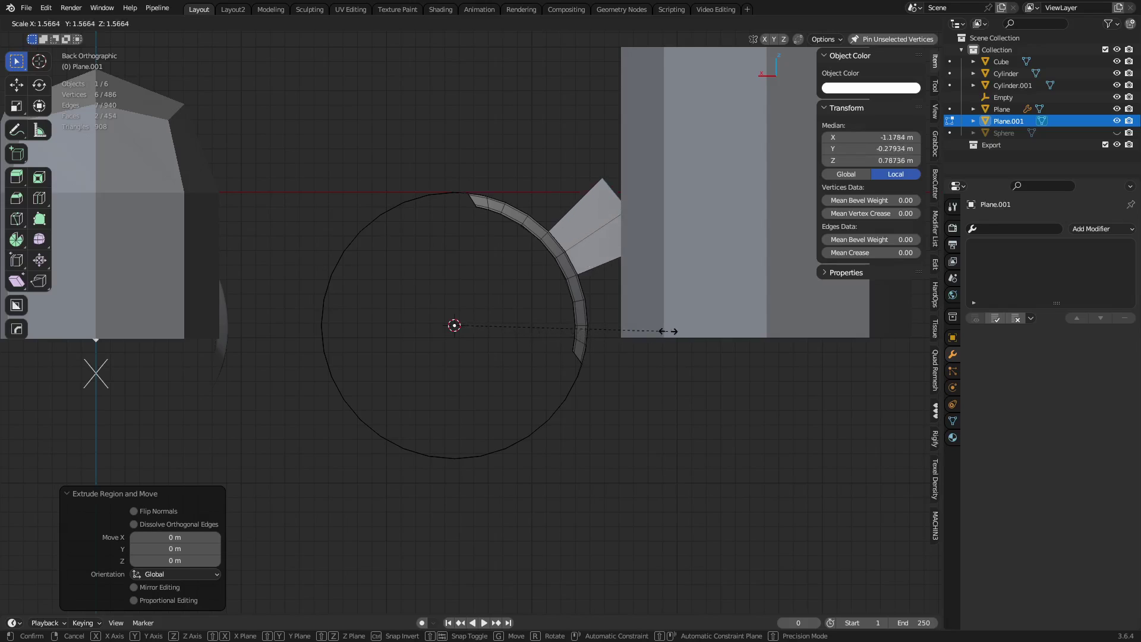
right_click(614, 330)
middle_click_drag(615, 330, 707, 367)
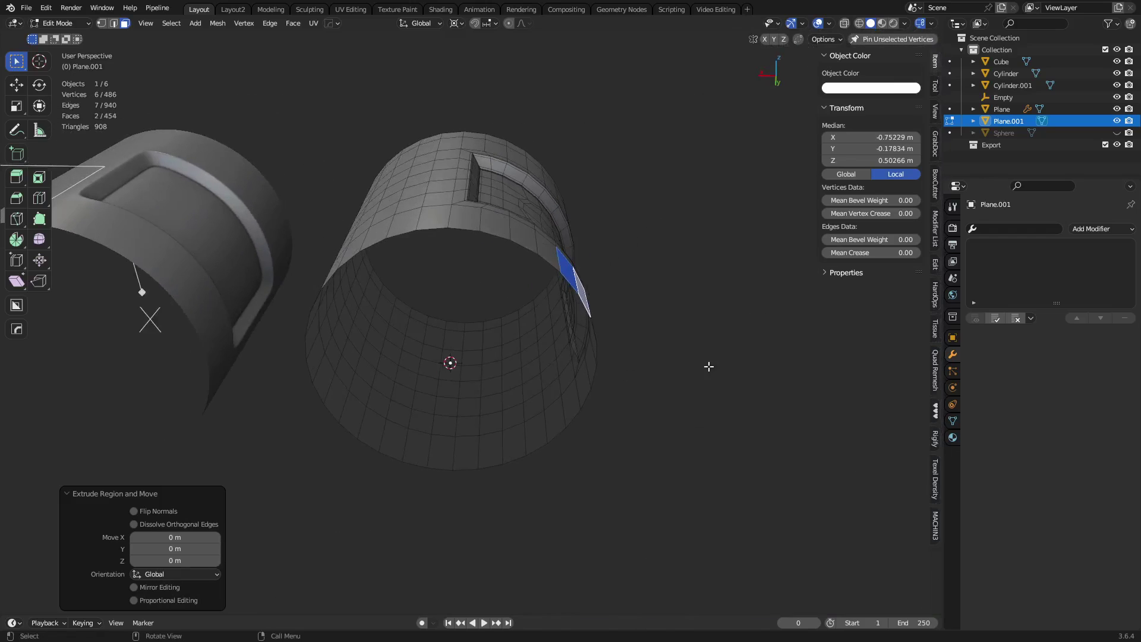
key("s")
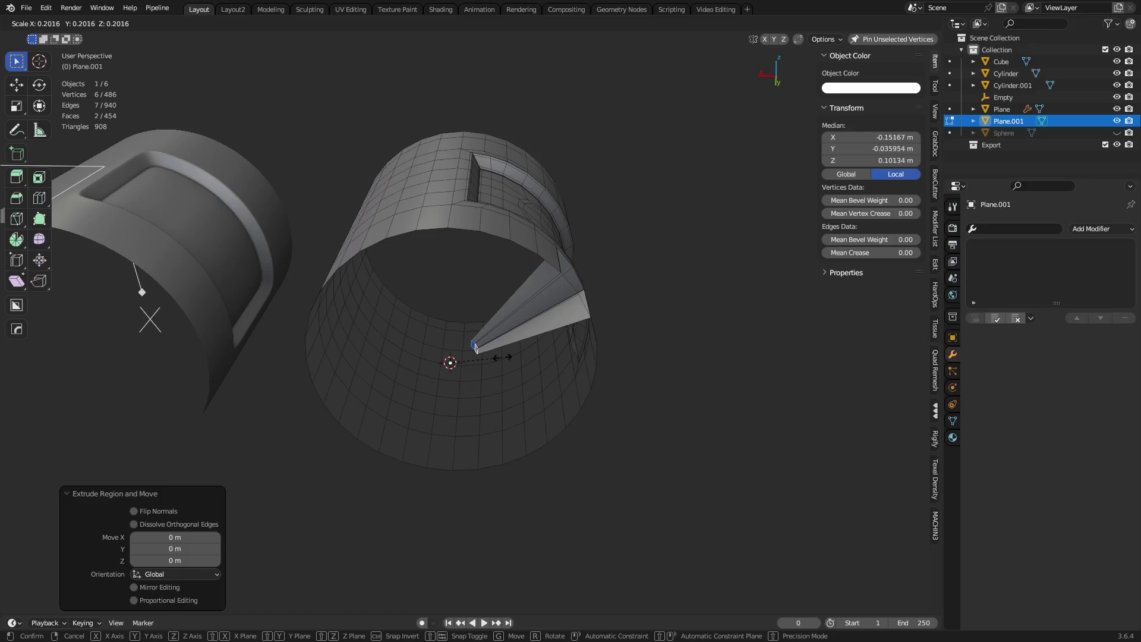
right_click(507, 359)
- In top orthographic view, set the 3D cursor's Y location to -4 m
middle_click_drag(509, 359, 519, 437)
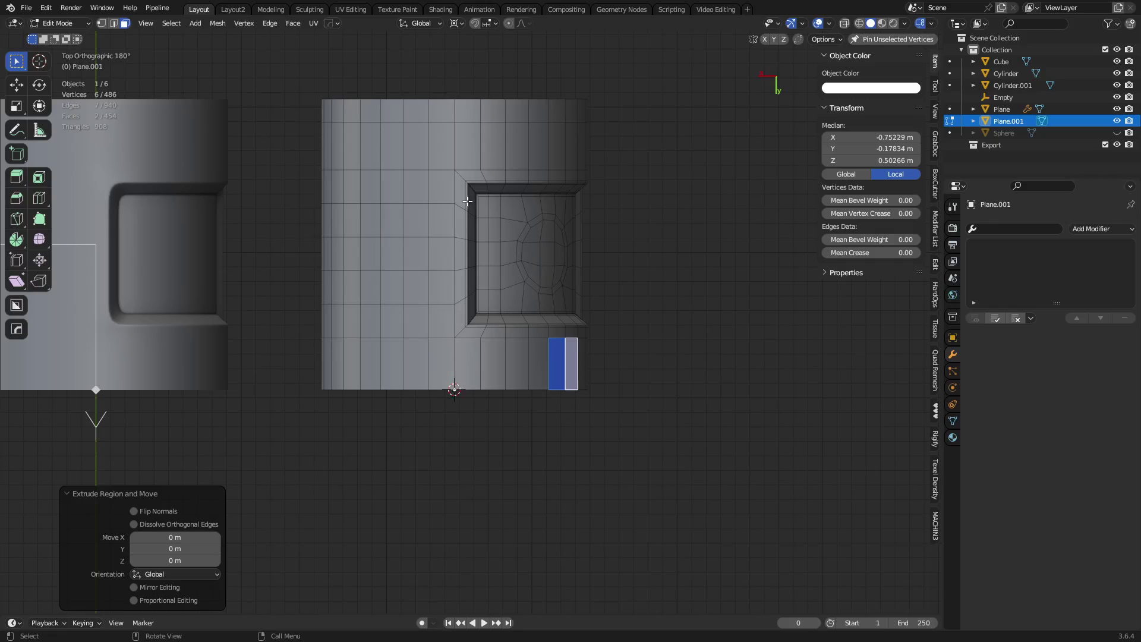
left_click(936, 109)
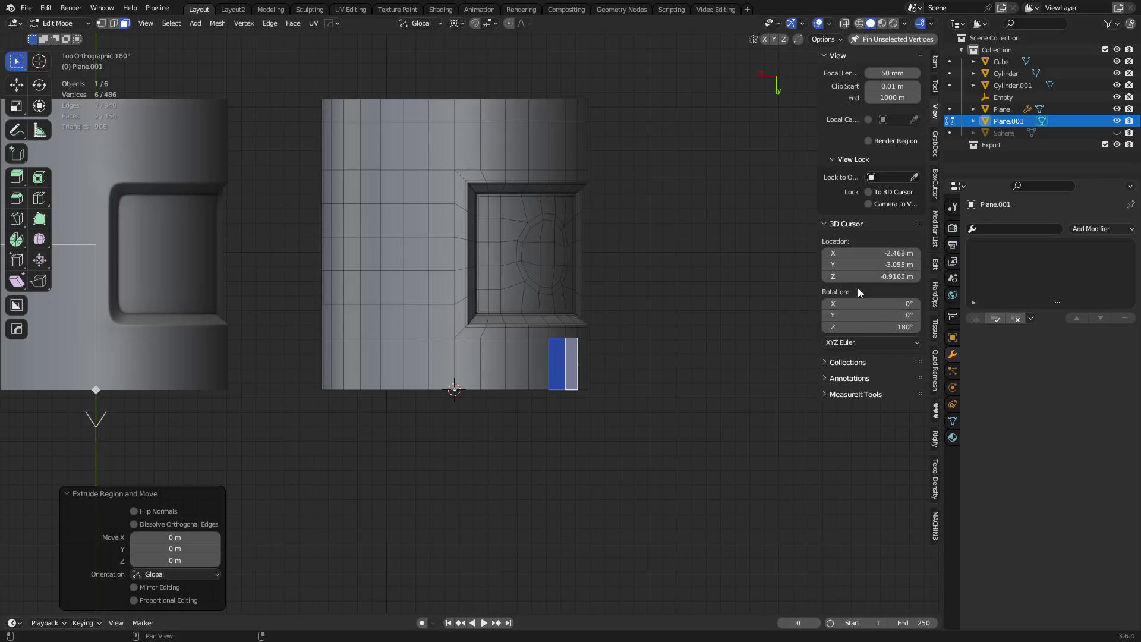
left_click_drag(870, 264, 909, 265)
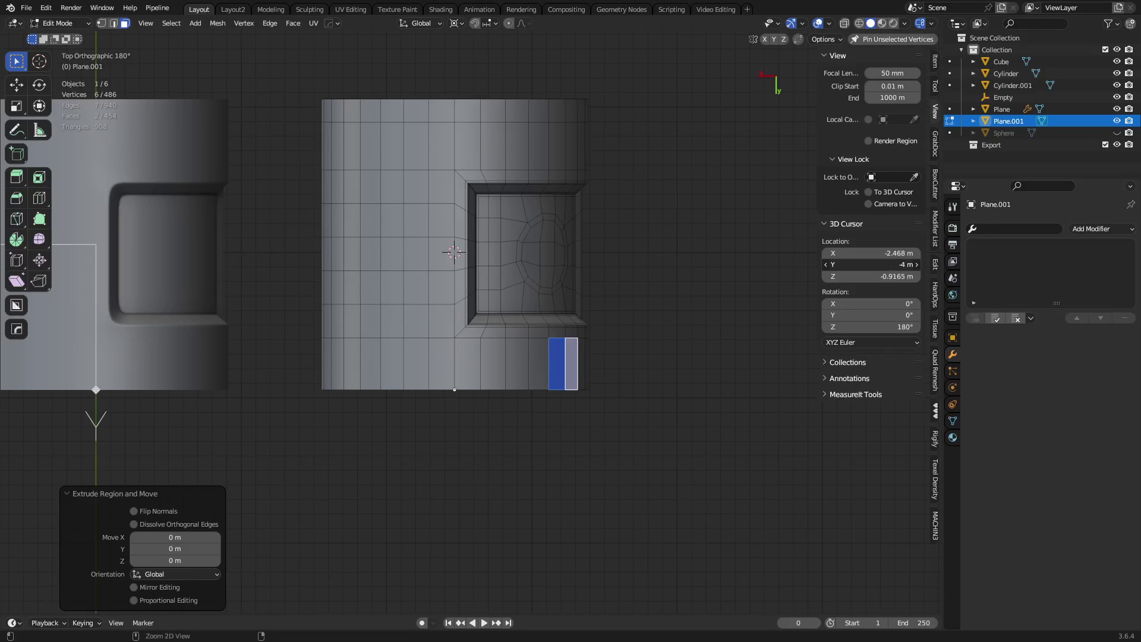
- Move the 3D cursor freely with Absolute Grid Snap increments, ending outside the open rim at X -2.5 m, Y -2.8 m, Z -0.9 m
left_click(494, 27)
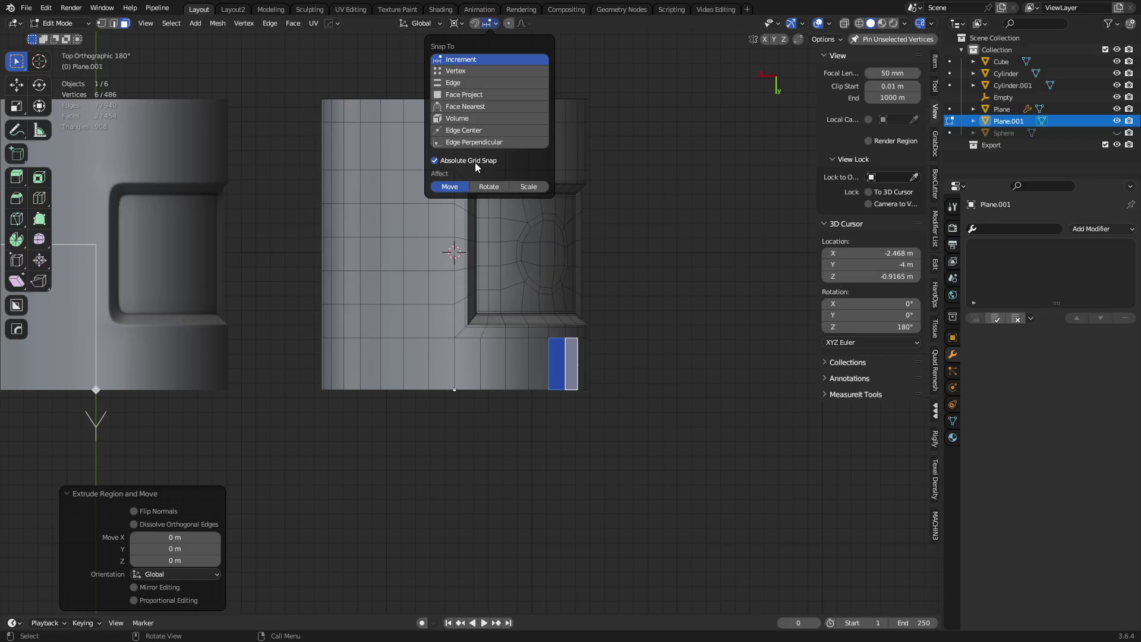
left_click(475, 162)
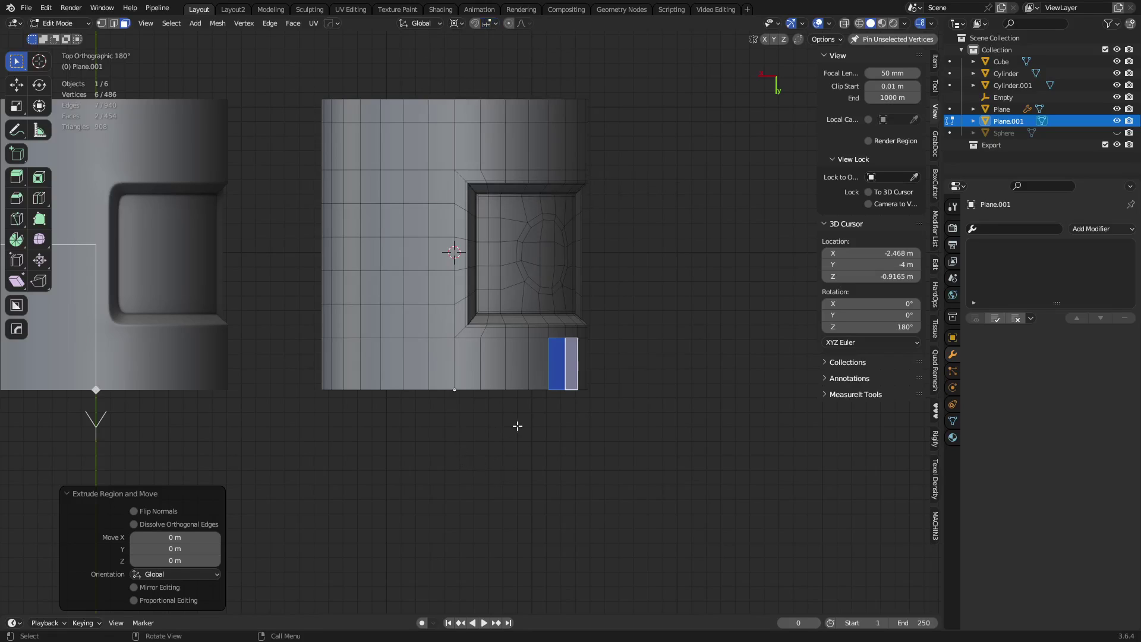
right_click_drag(516, 426, 682, 352, "shift")
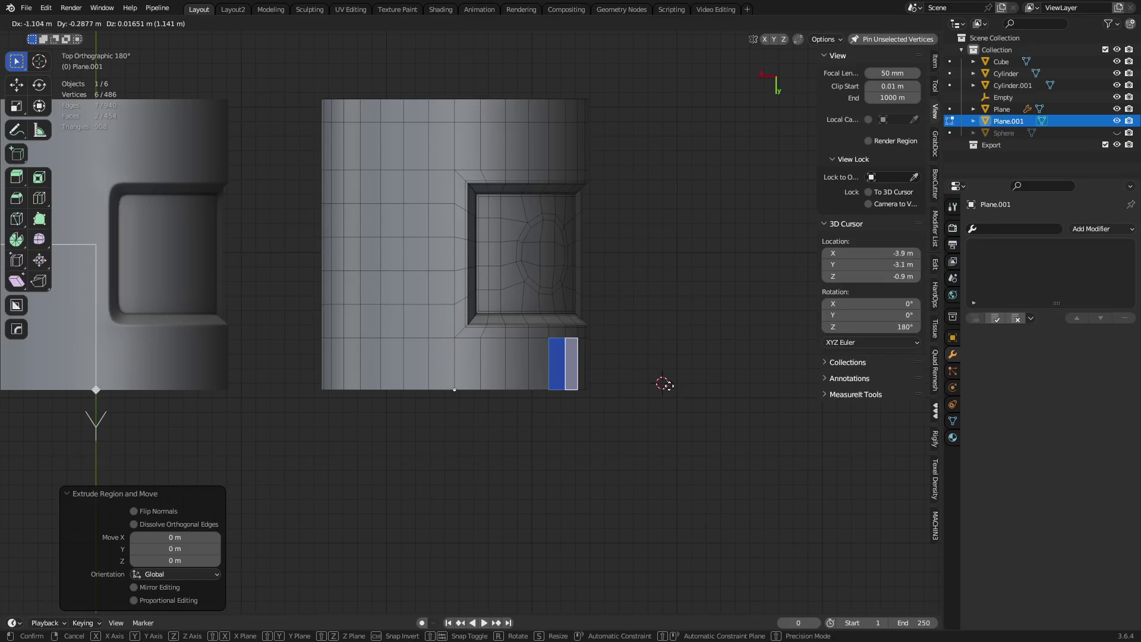
right_click_drag(675, 396, 457, 425, "shift")
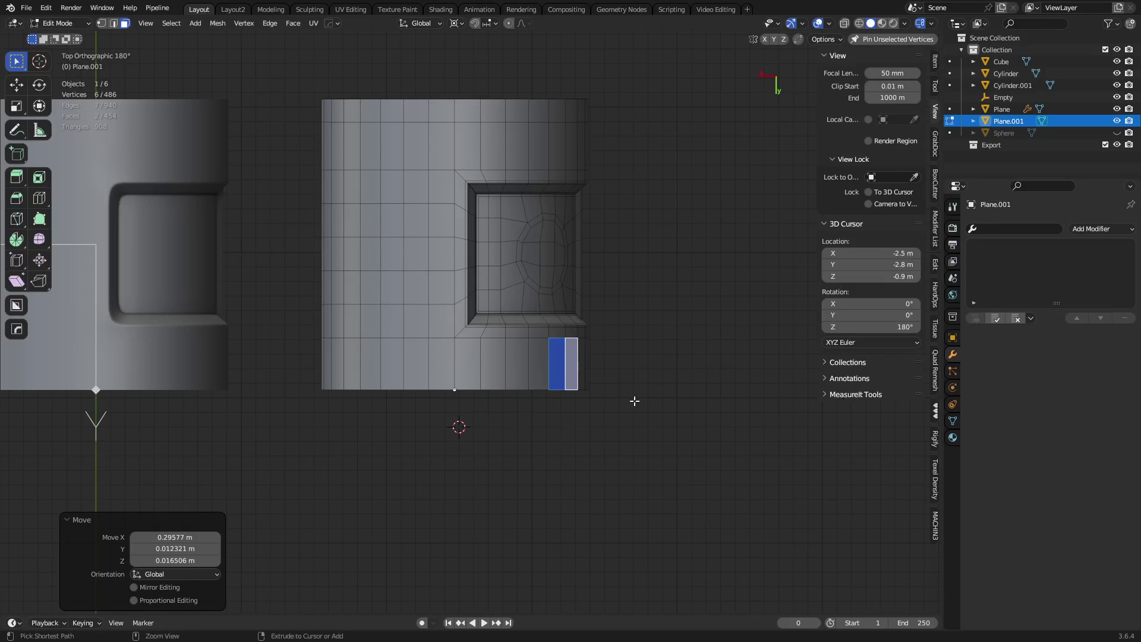
key("ctrl+z")
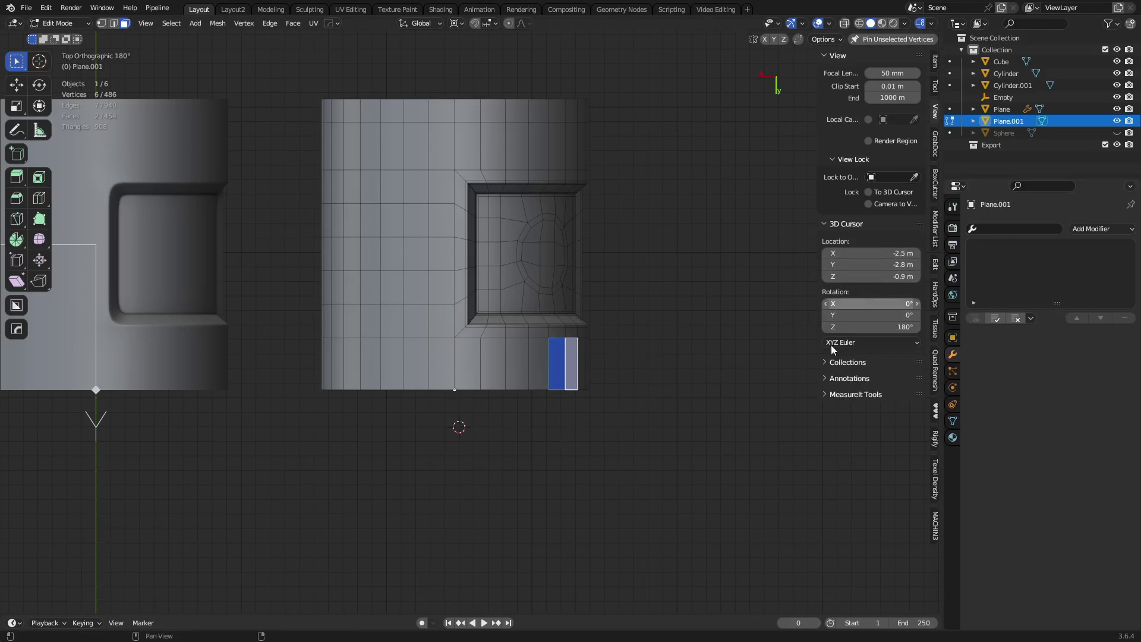
- Reselect the opposite top and bottom rim vertices and snap the displaced 3D cursor back to their midpoint
middle_click_drag(559, 423, 466, 451)
key("1")
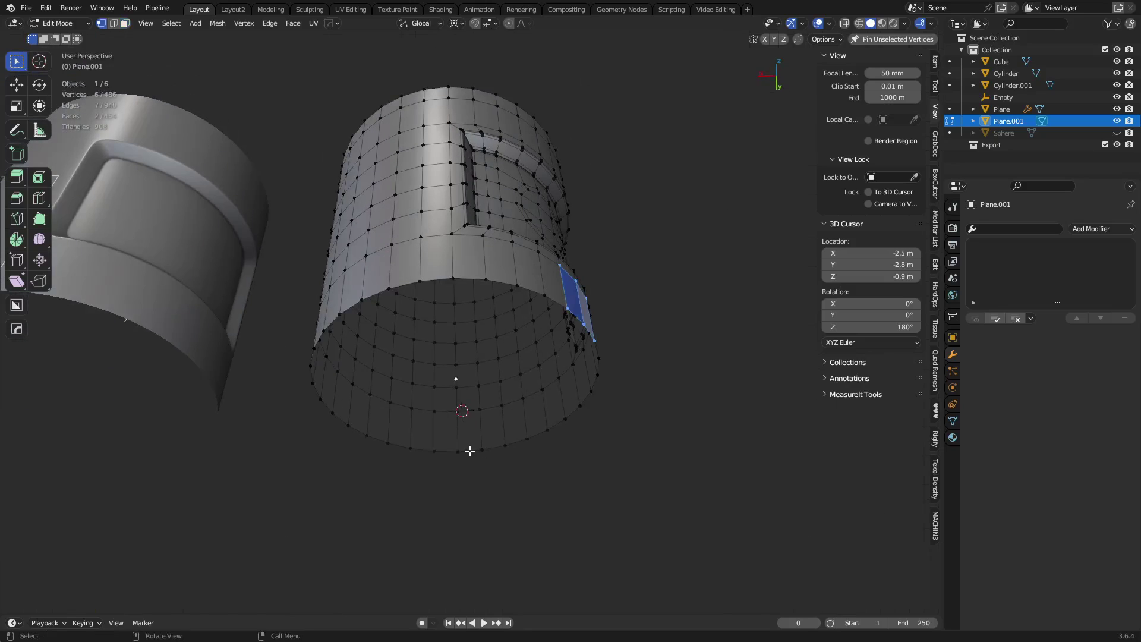
left_click(460, 452)
middle_click_drag(575, 357, 440, 446)
left_click(440, 444)
left_click(433, 279, "shift")
key("shift+s")
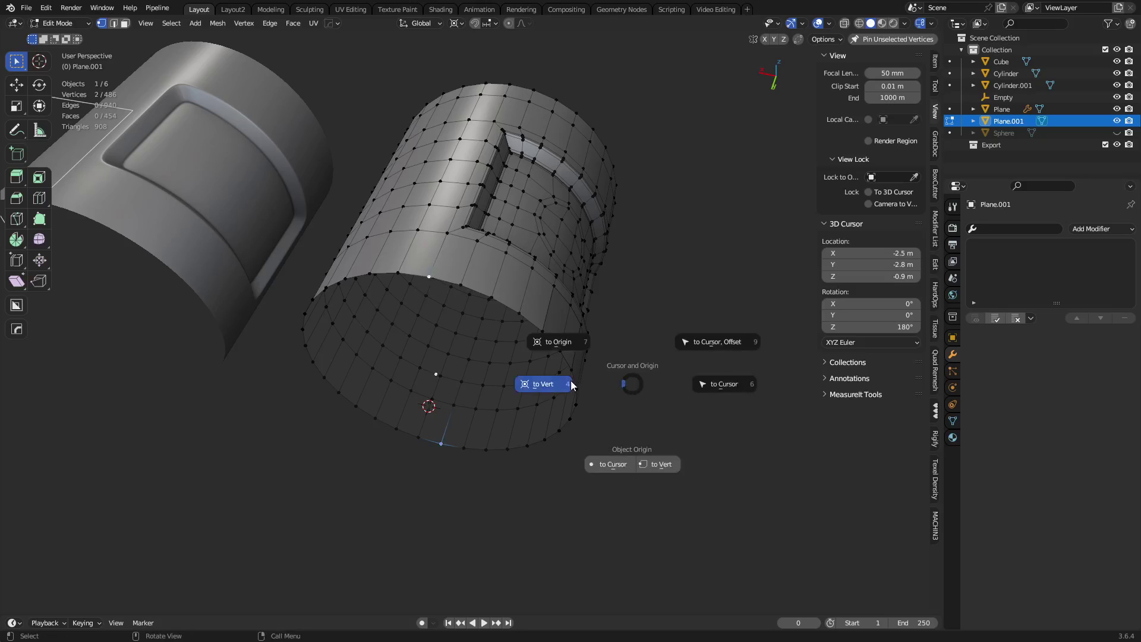
left_click(571, 380)
- Set the 3D cursor's Y location to -4.055 m, placing it inside the cylinder along its axis
middle_click_drag(601, 402, 800, 364)
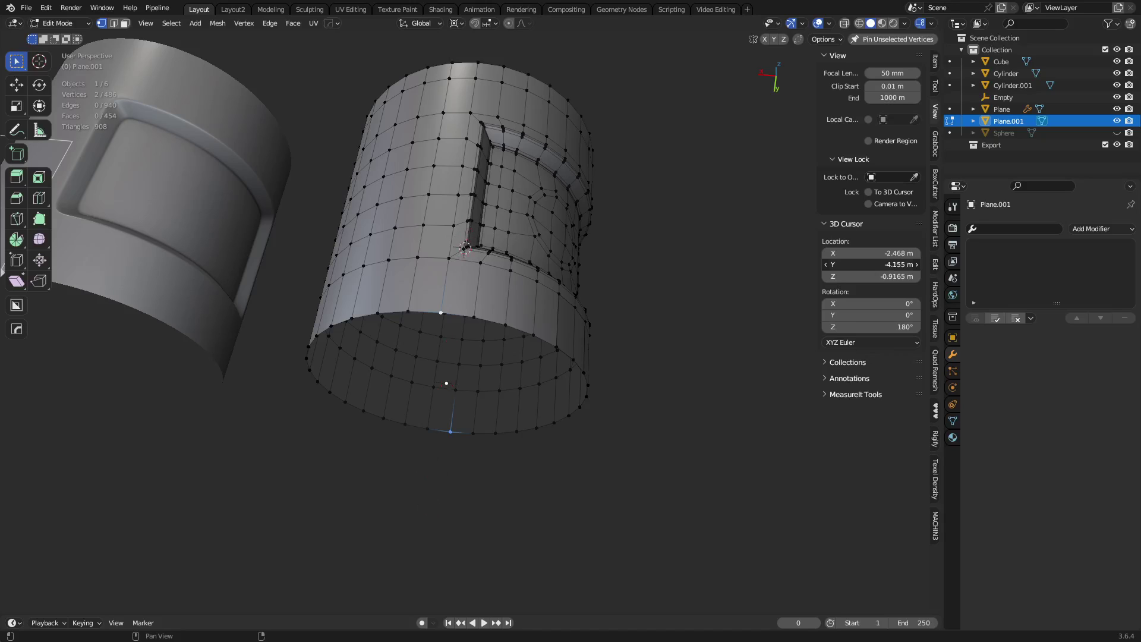
left_click(916, 265)
middle_click_drag(569, 359, 603, 354)
- Select the whole mesh in face select mode and merge its overlapping vertices by distance
key("a")
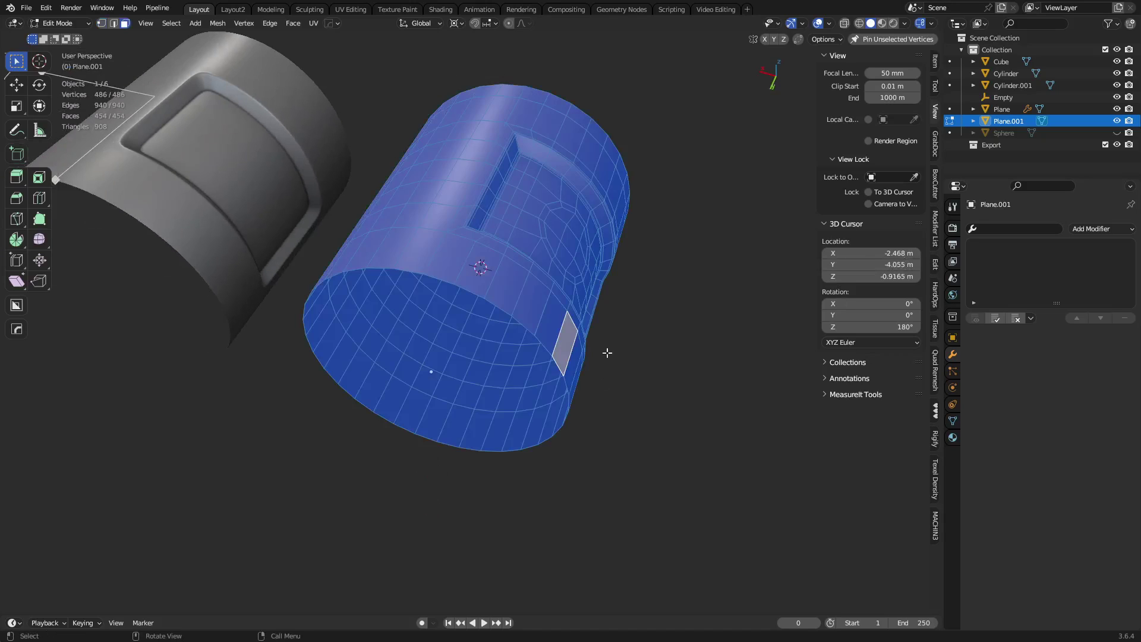
key("m")
left_click(628, 362)
- Extrude two adjacent faces of the cylinder's open rim in place and scale them inward about the 3D cursor
left_click(567, 342)
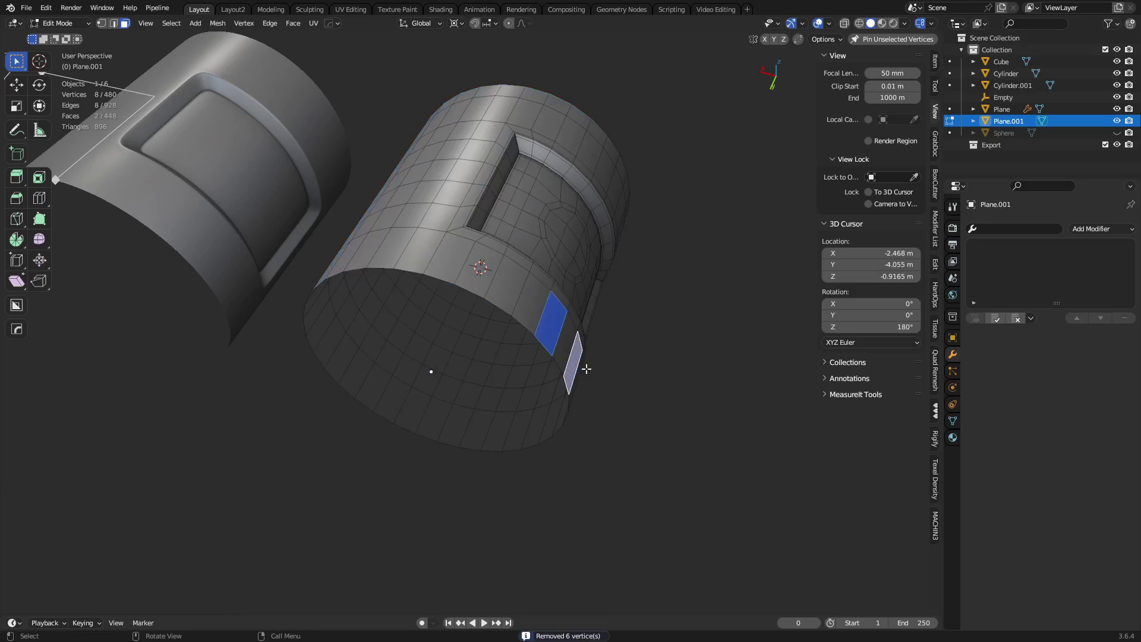
left_click(563, 356, "ctrl")
middle_click_drag(563, 356, 685, 402)
key("e")
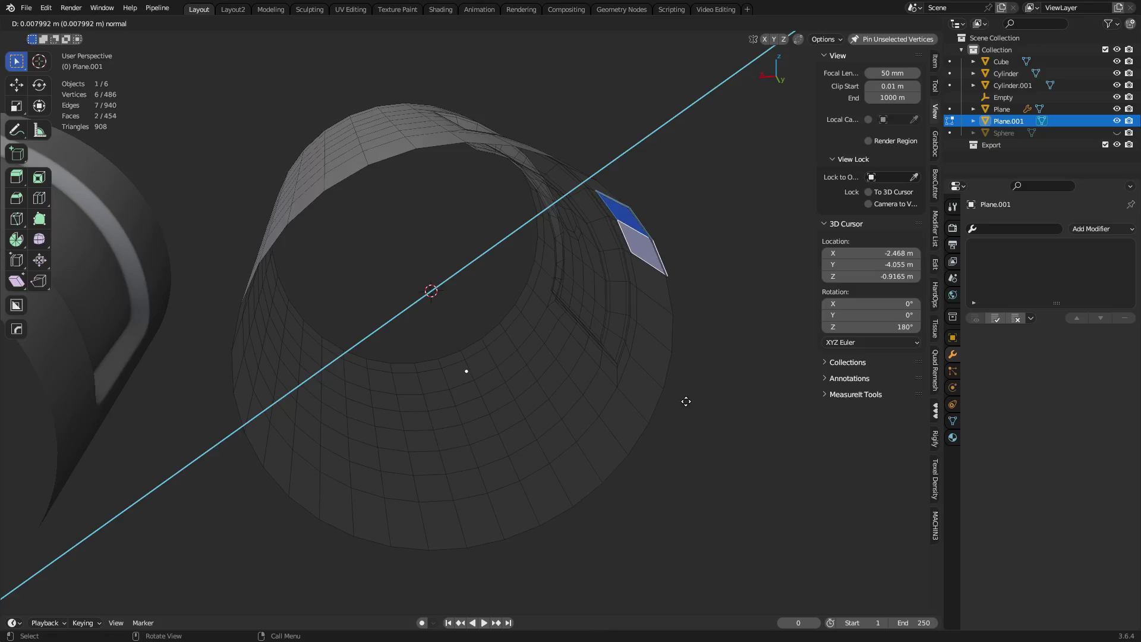
key("Escape")
key("s")
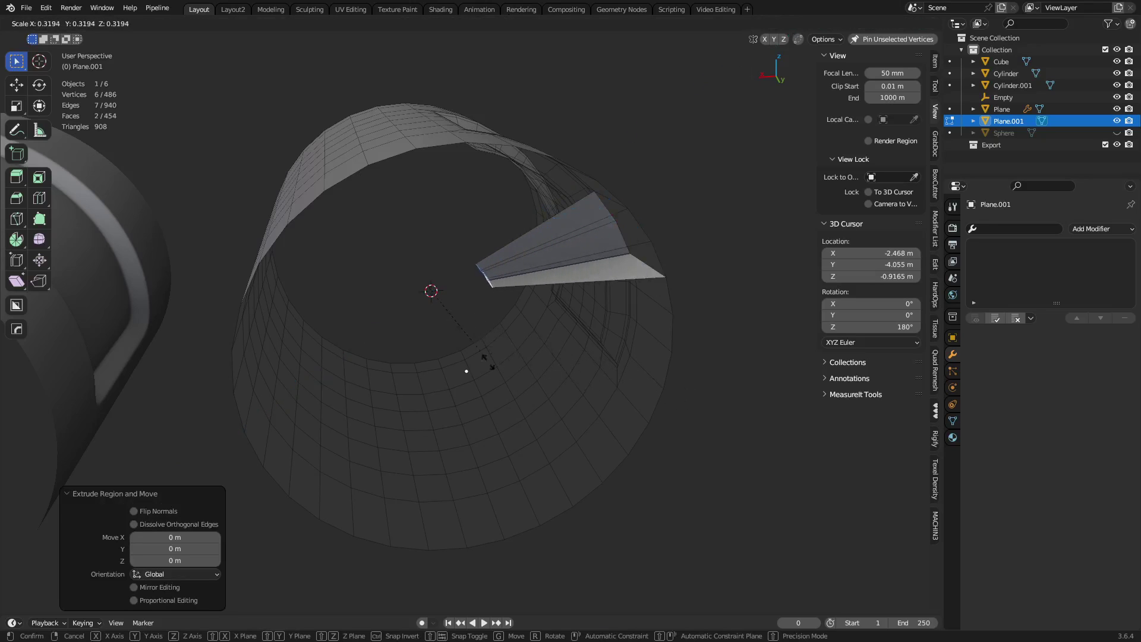
left_click(468, 359)
middle_click_drag(471, 402, 603, 430)
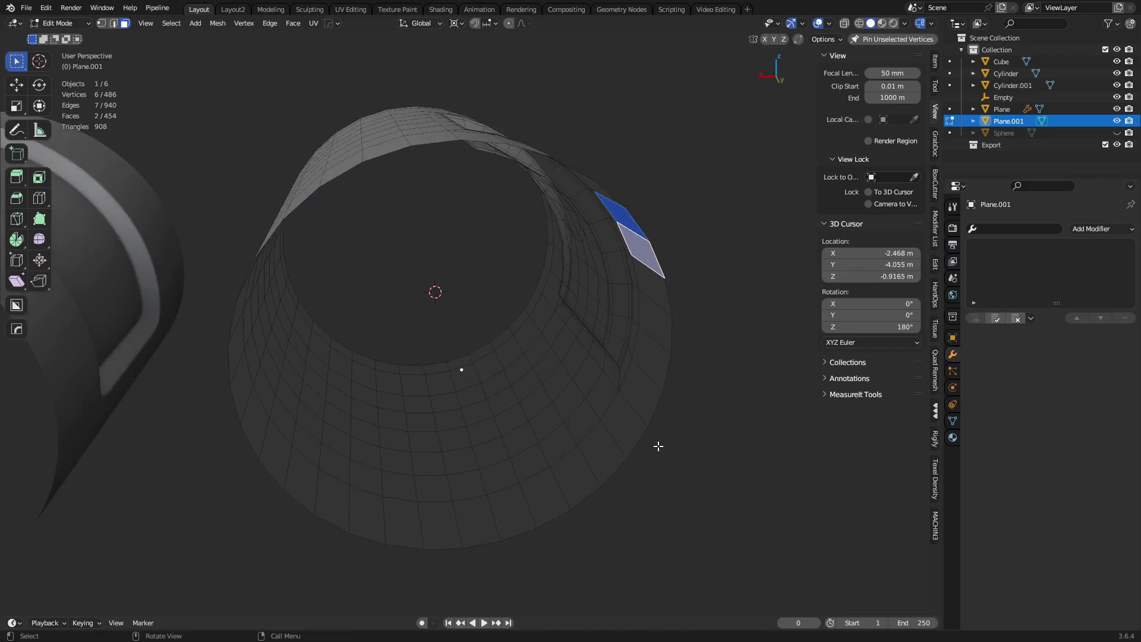
- Try scaling the two extruded rim faces about the 3D cursor, first with the X axis excluded, ending with Y excluded
key("s")
key("Escape")
key("s")
key("shift+x")
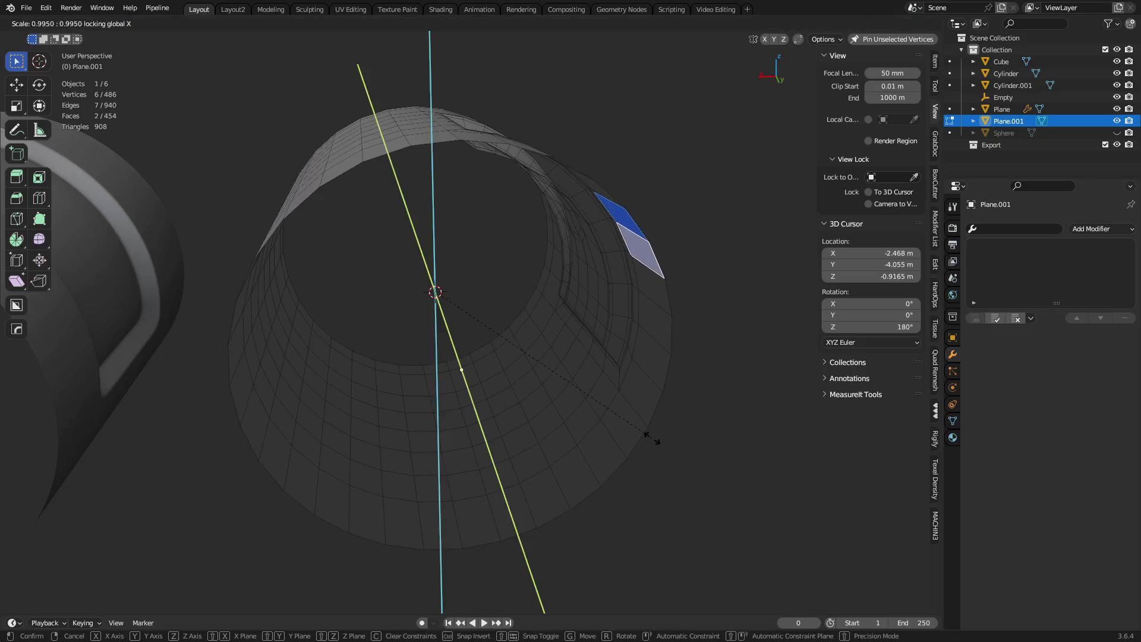
key("shift+y")
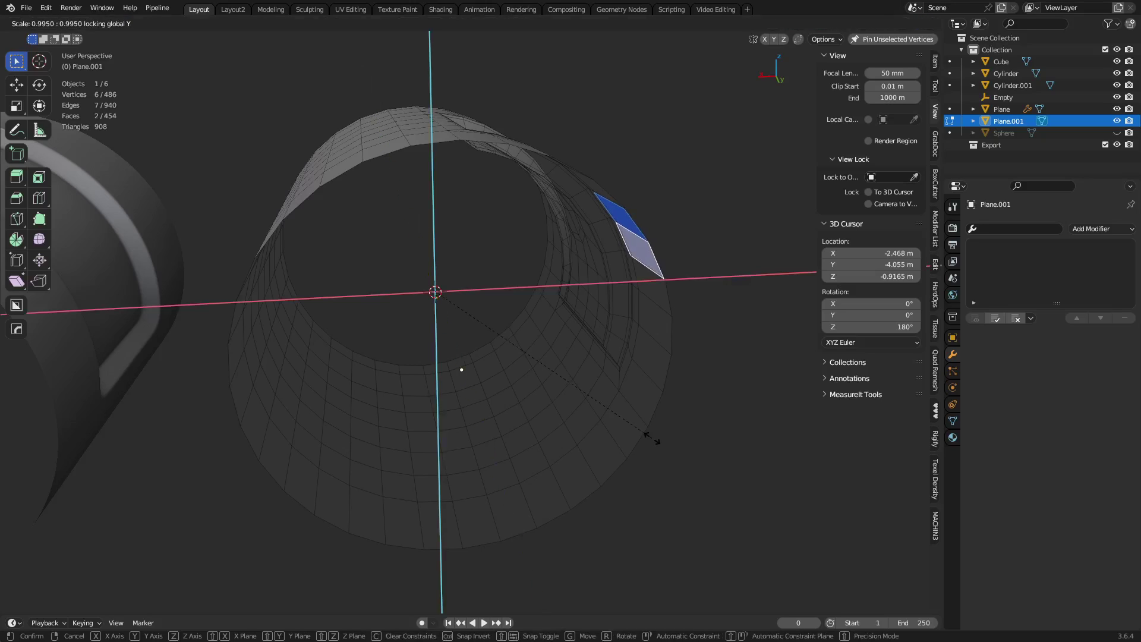
left_click(461, 372)
middle_click_drag(461, 372, 479, 327)
middle_click_drag(480, 314, 396, 357)
middle_click_drag(464, 353, 565, 377)
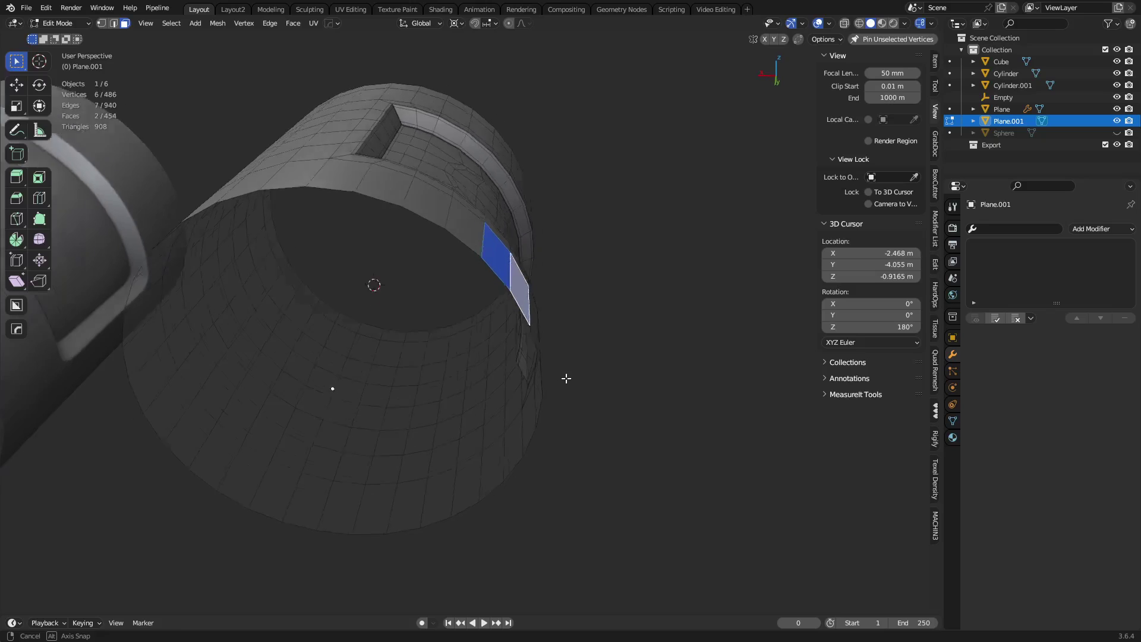
- Scale the extruded rim faces outward to about 2.008 in X and Z with Y excluded, and undo the scaling
key("s")
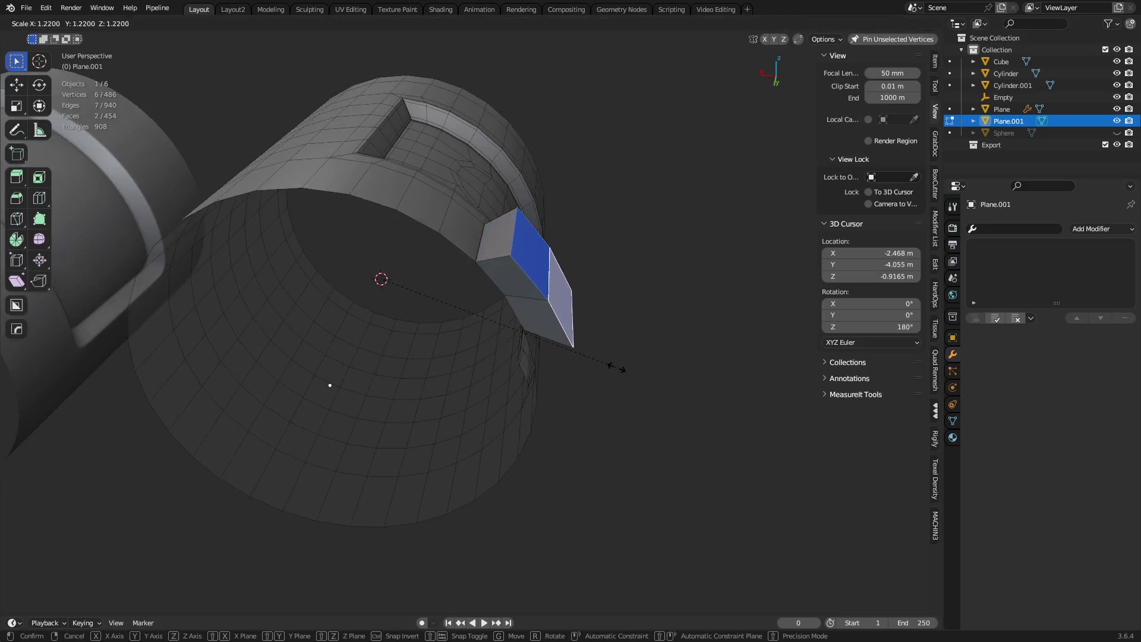
key("shift+y")
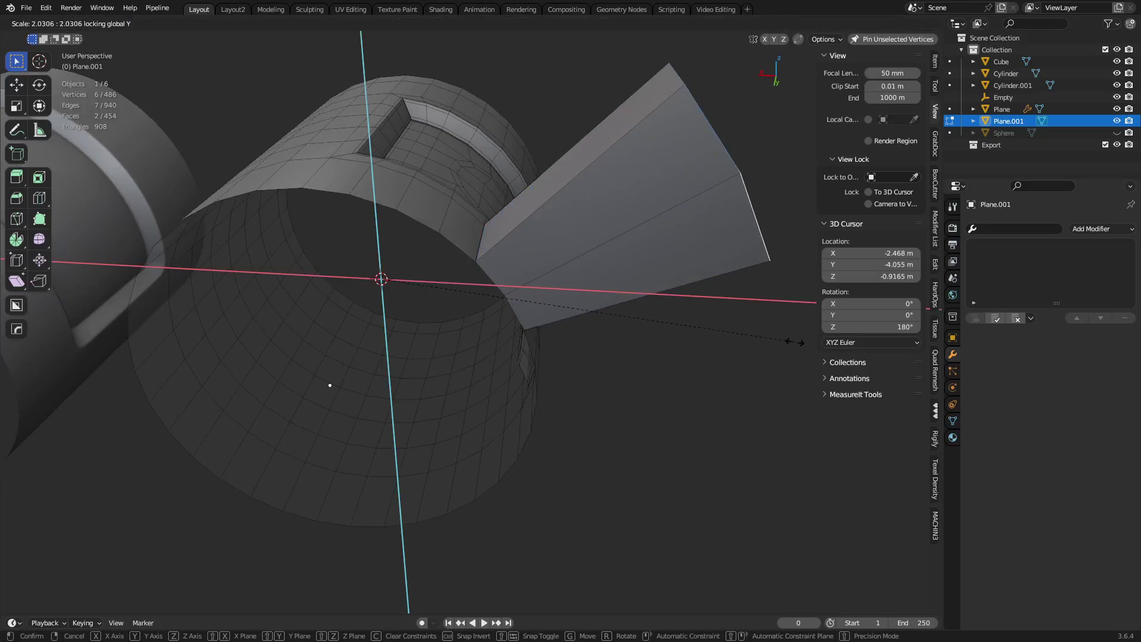
left_click(787, 340)
middle_click_drag(583, 383, 636, 410)
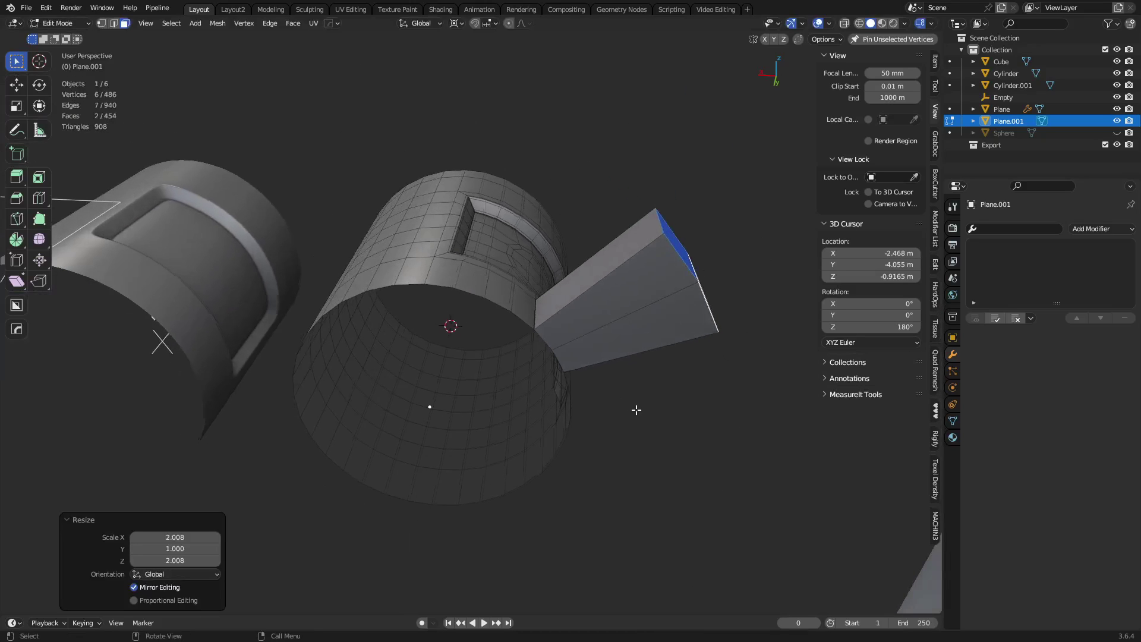
middle_click_drag(540, 362, 497, 312)
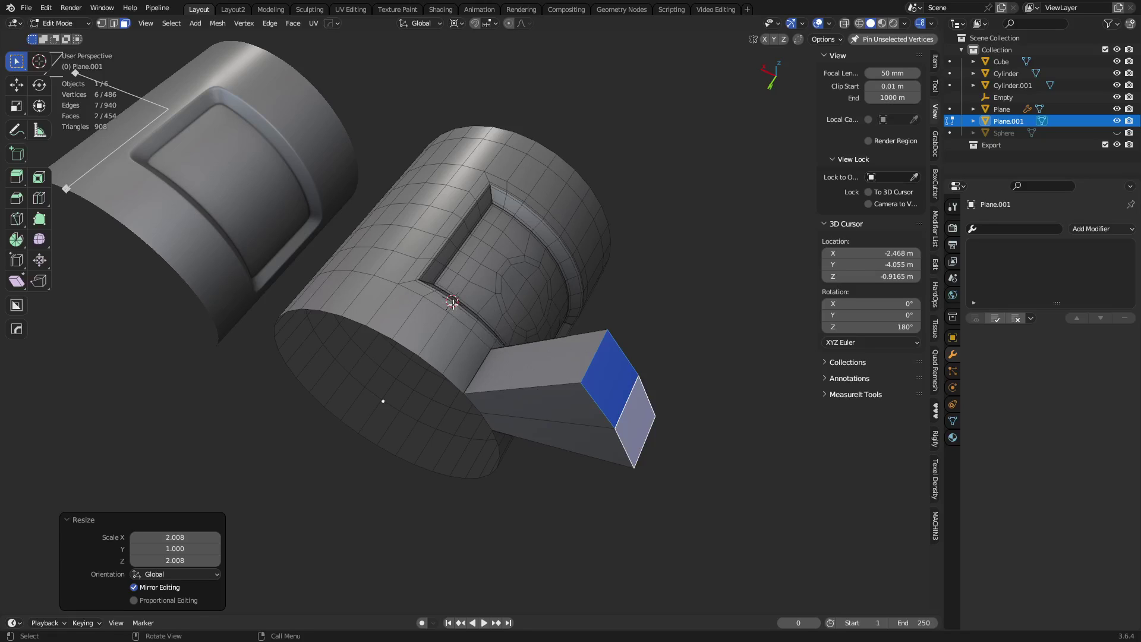
key("ctrl+z")
middle_click_drag(542, 435, 482, 319)
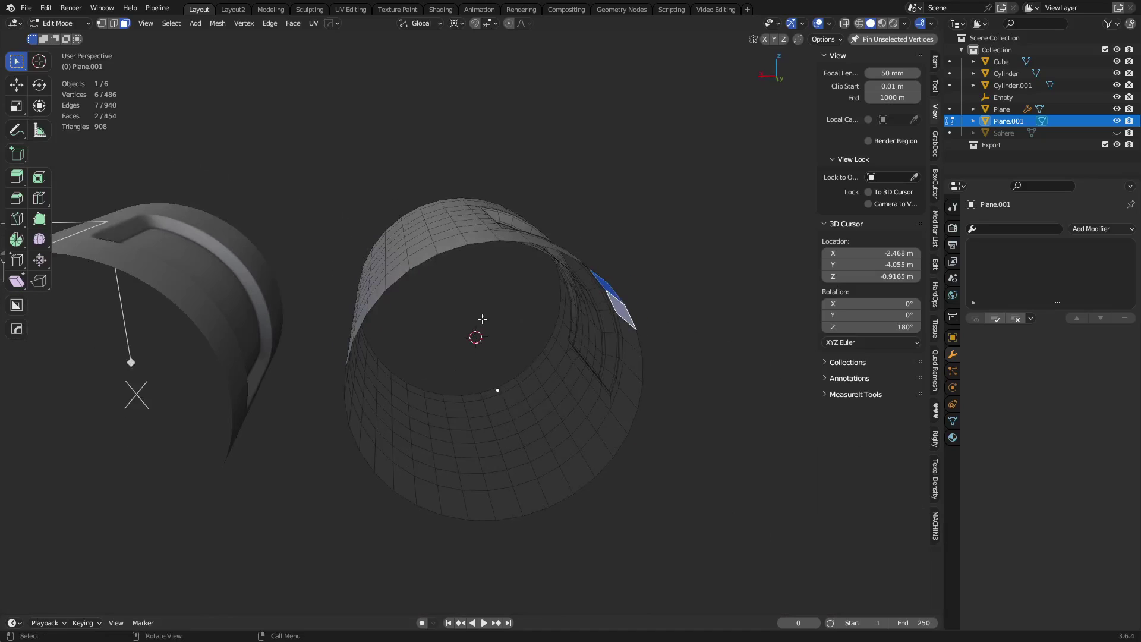
- Set the transform pivot point to Median Point and merge the whole mesh's overlapping vertices by distance
left_click(456, 23)
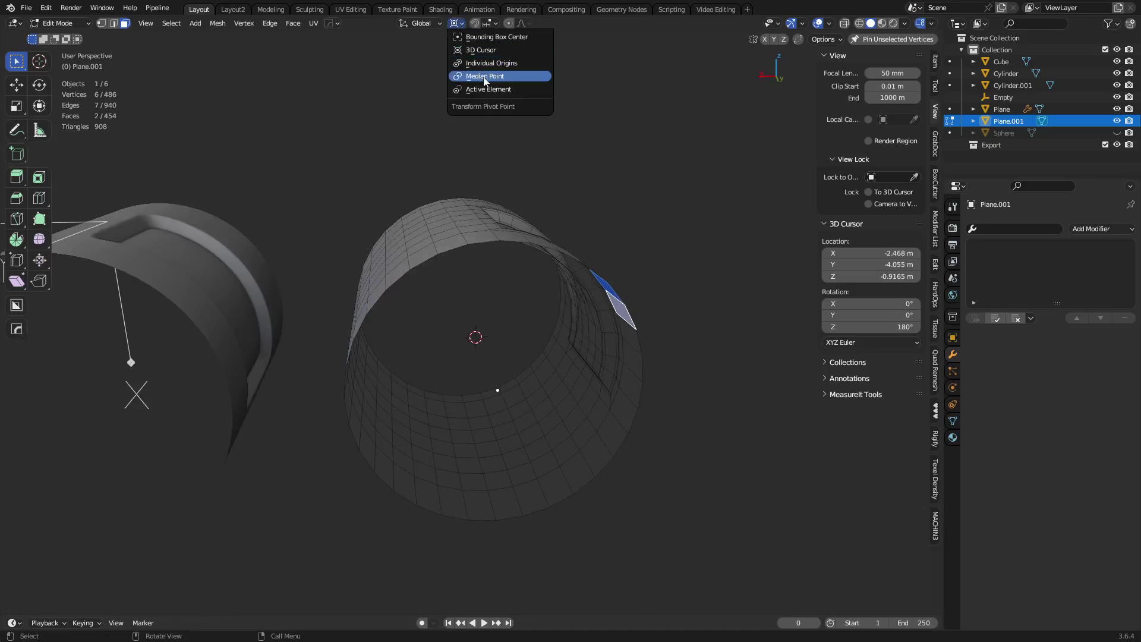
left_click(484, 76)
key("a")
key("m")
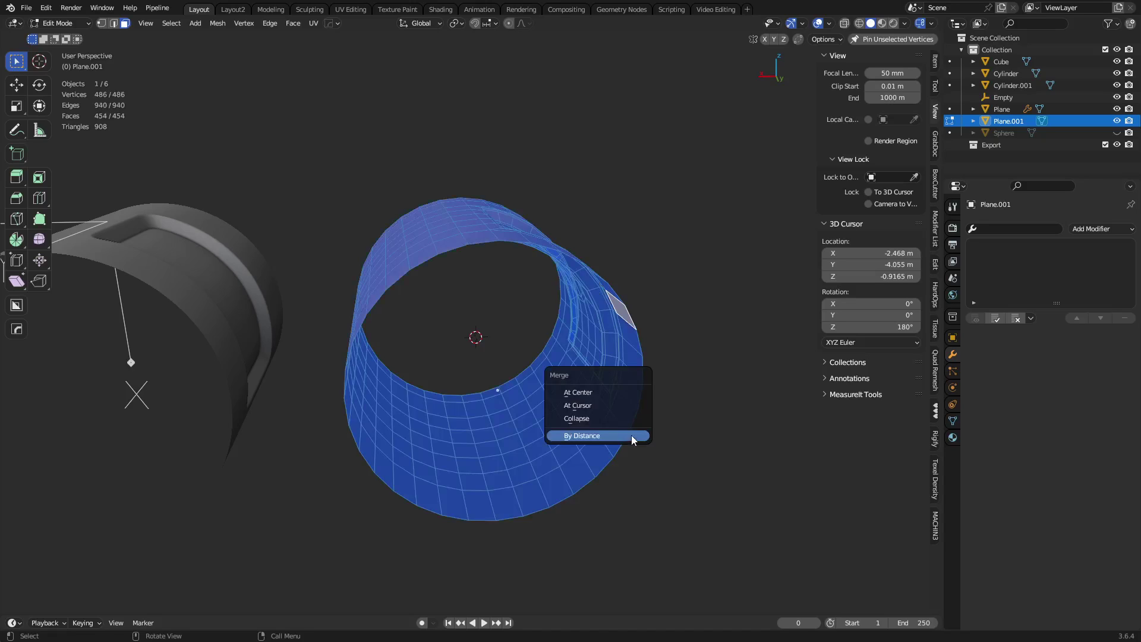
left_click(631, 435)
- Extrude two bottom and two opposite top rim faces, scale them to about 0.481 around their median point, and undo it
left_click(493, 506)
left_click(515, 503, "shift")
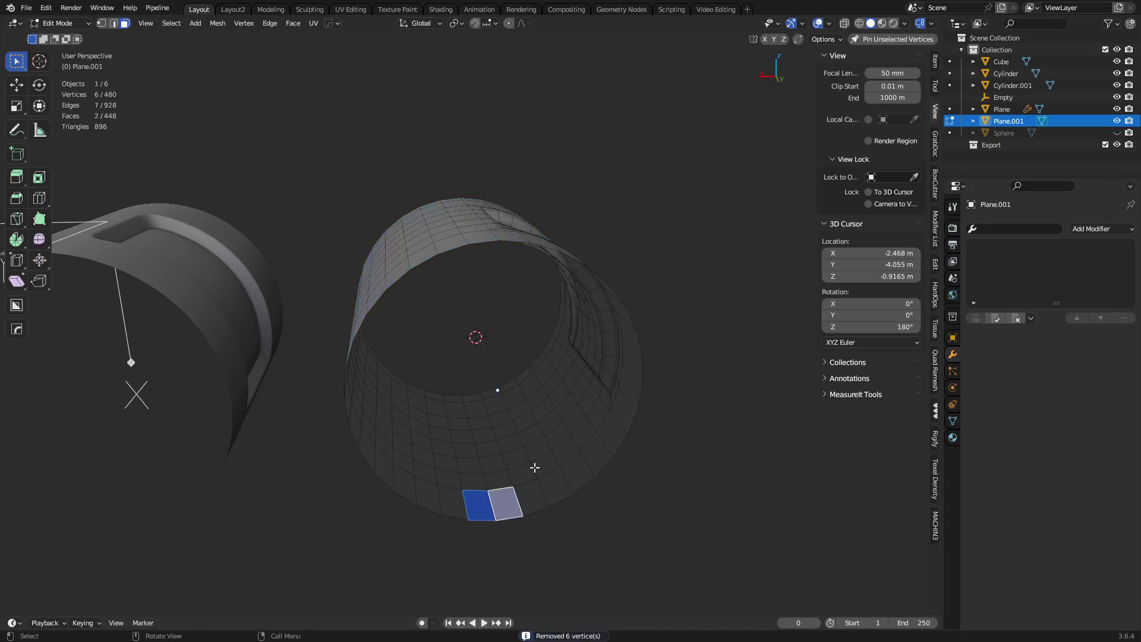
middle_click_drag(534, 465, 515, 392)
left_click(484, 290, "shift")
left_click(505, 288, "shift")
middle_click_drag(700, 506, 690, 512)
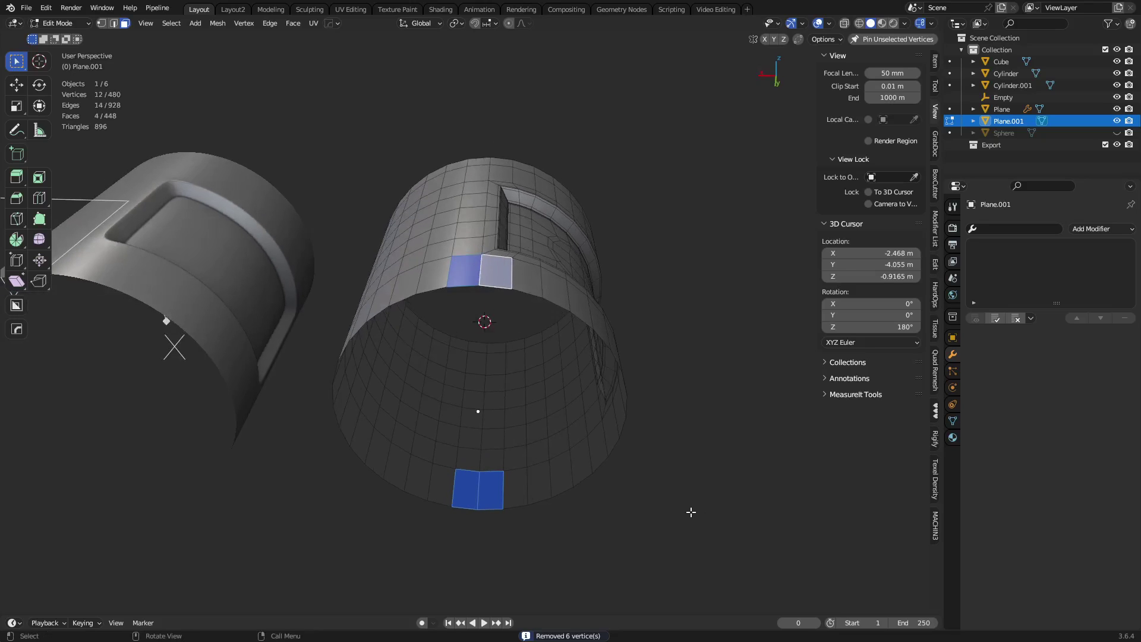
key("e")
key("s")
left_click(596, 400)
middle_click_drag(596, 399, 642, 421)
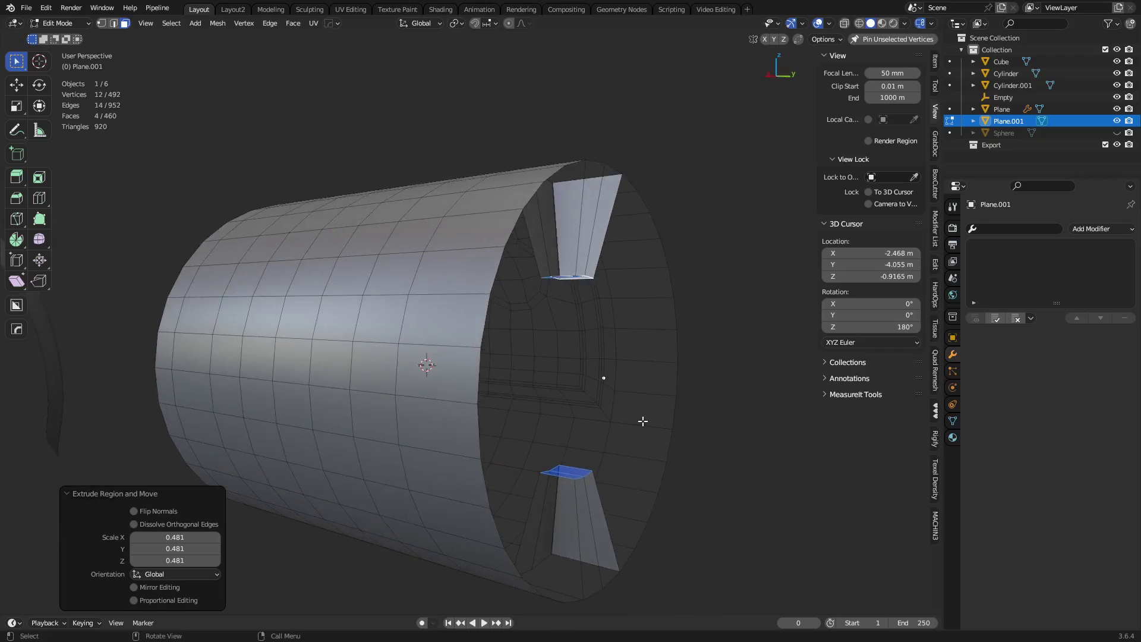
key("ctrl+z")
- Extrude one lower and one upper pair of off-centre rim faces, scale them to about 0.137 around their median point, and undo it
left_click(456, 558)
left_click(466, 550)
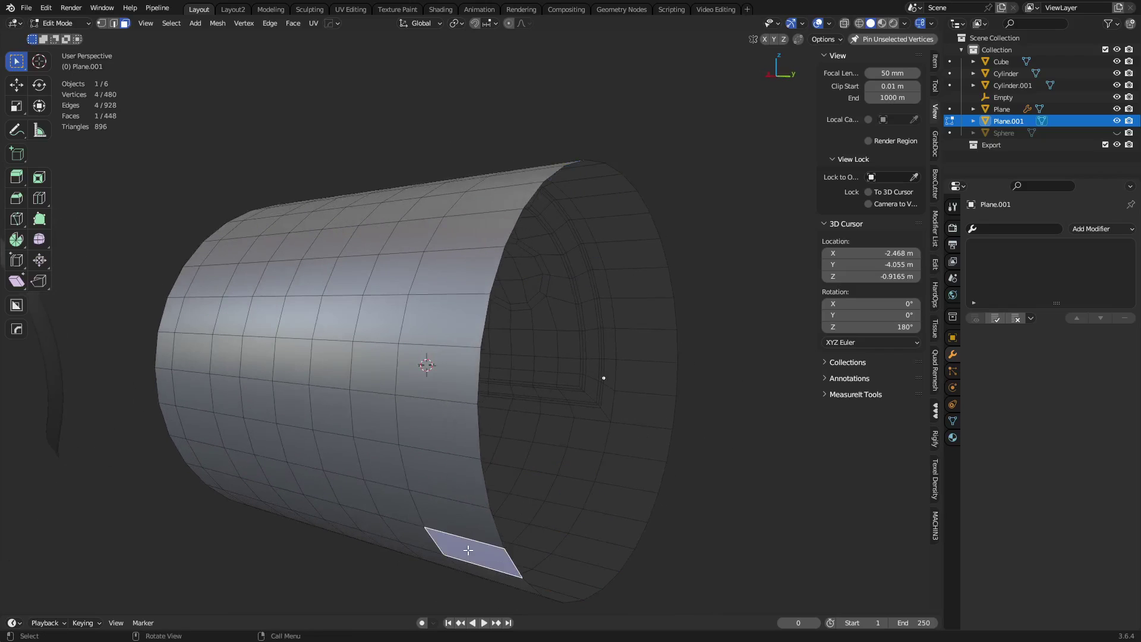
left_click(473, 515, "shift")
middle_click_drag(567, 390, 534, 422)
left_click(470, 259, "shift")
left_click(470, 258, "shift")
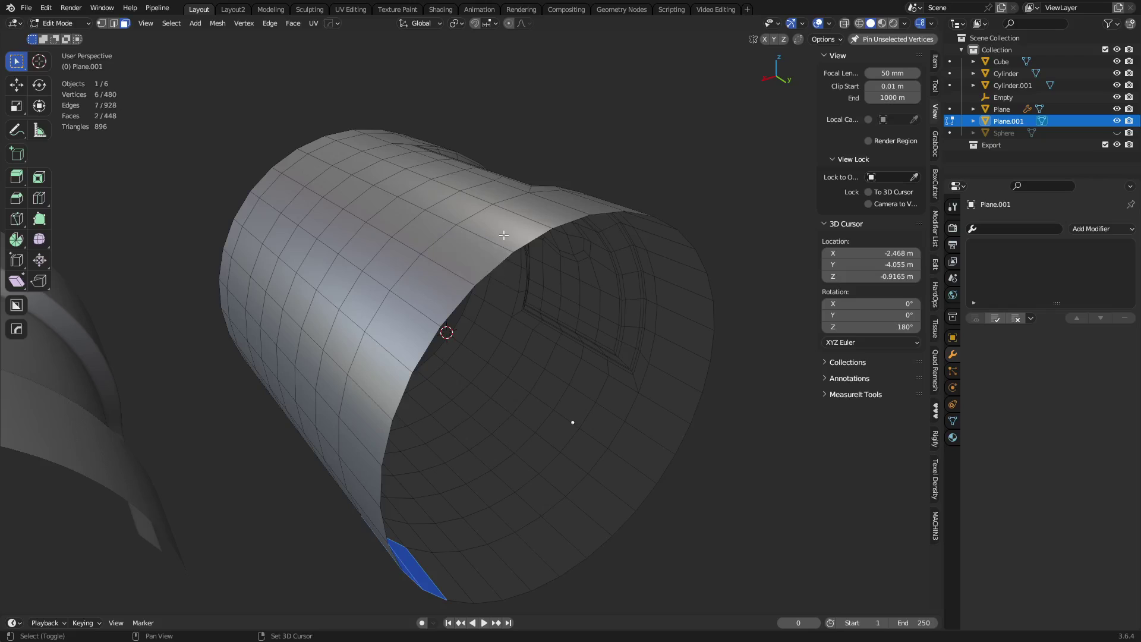
left_click(504, 235, "shift")
left_click(483, 262, "shift")
middle_click_drag(733, 497, 711, 468)
key("e")
key("s")
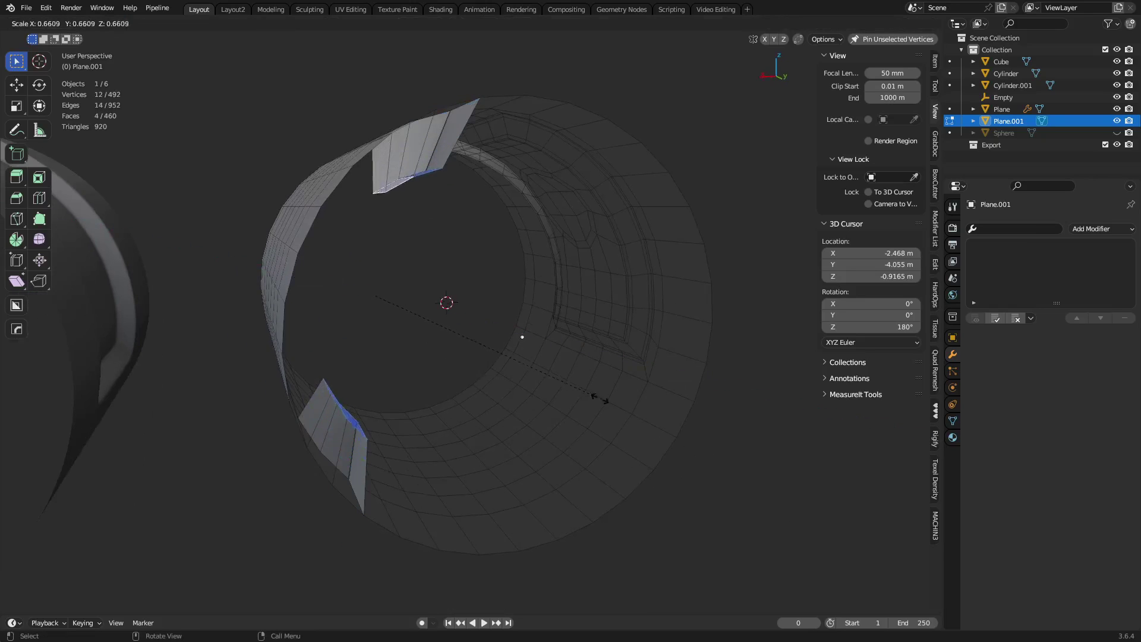
left_click(393, 302)
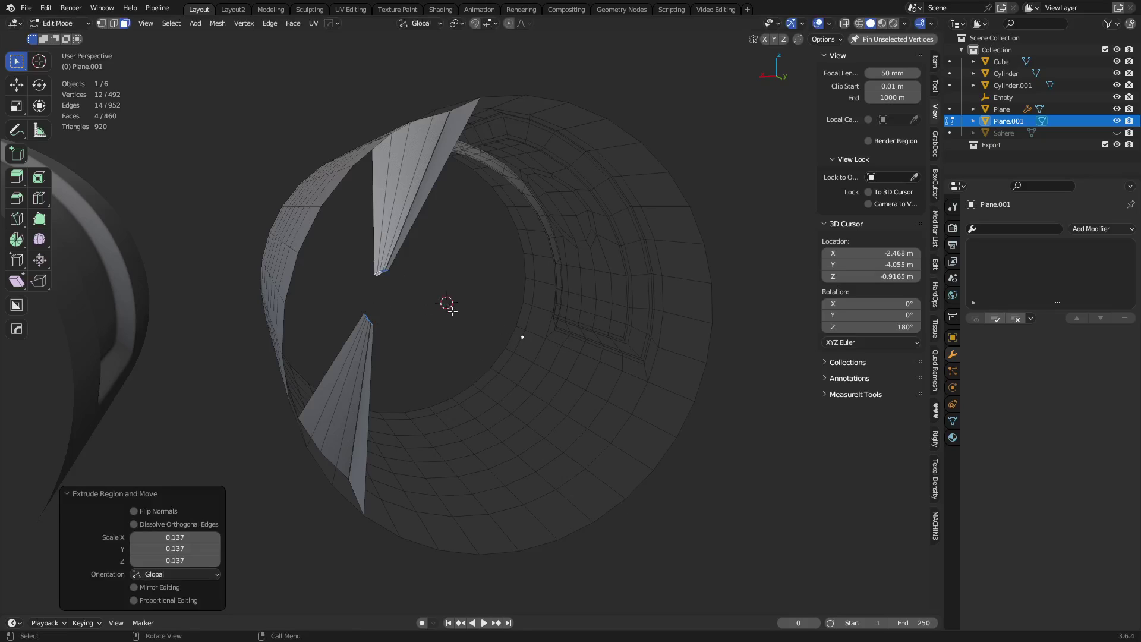
key("ctrl+z")
- Set the transform pivot point to 3D Cursor, scale the four selected rim faces inward with Y excluded, and undo the scaling
left_click(491, 24)
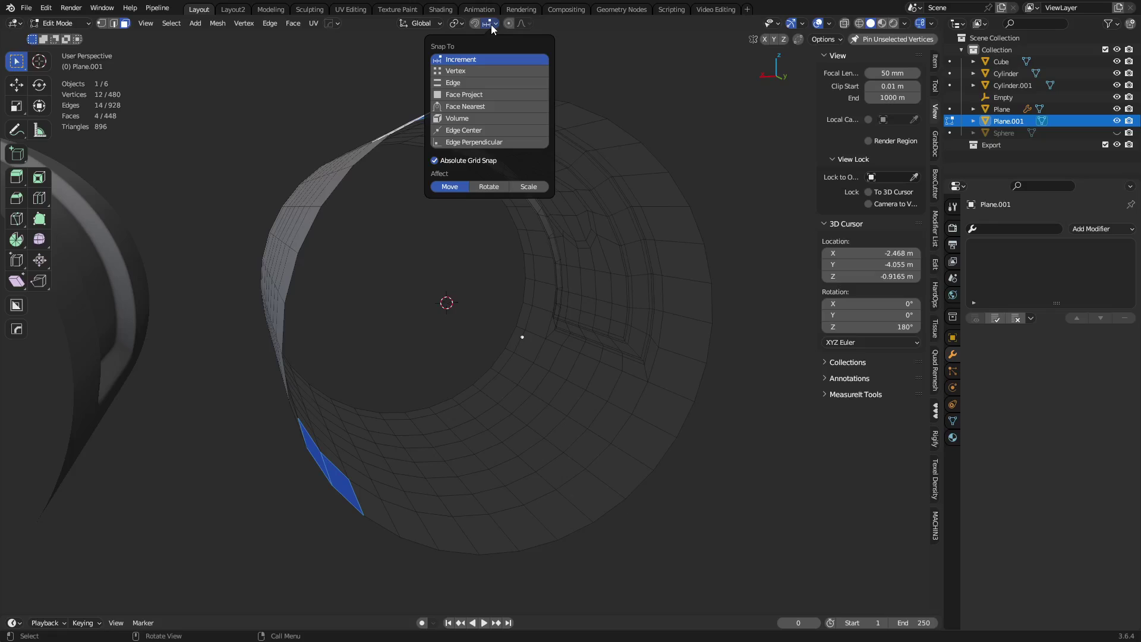
left_click(455, 23)
left_click(467, 50)
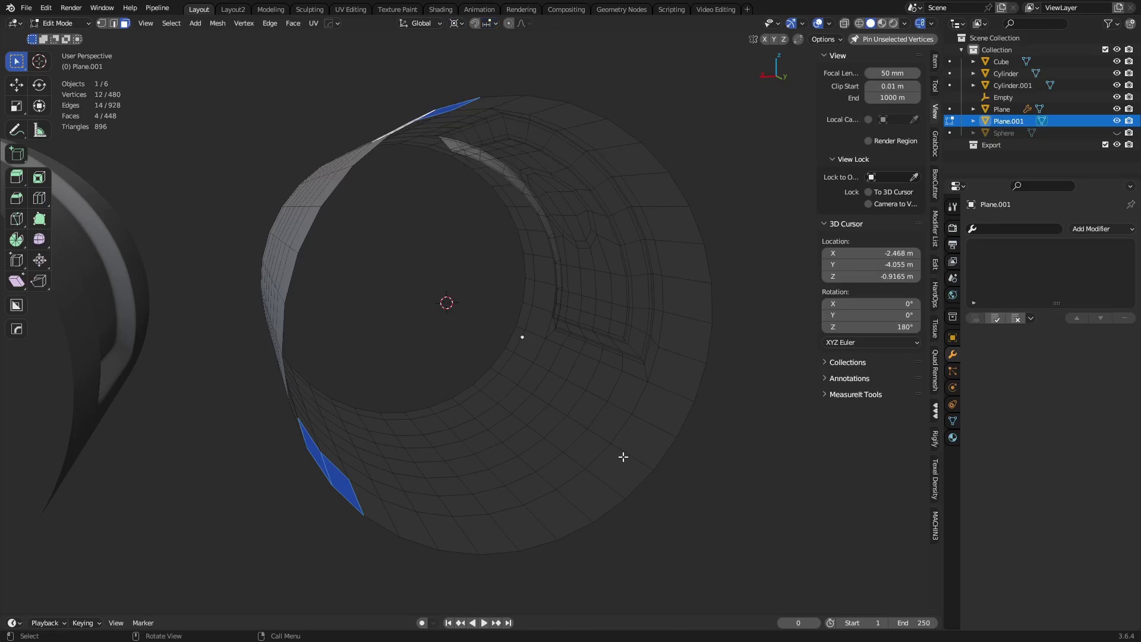
key("s")
key("shift+x")
key("shift+y")
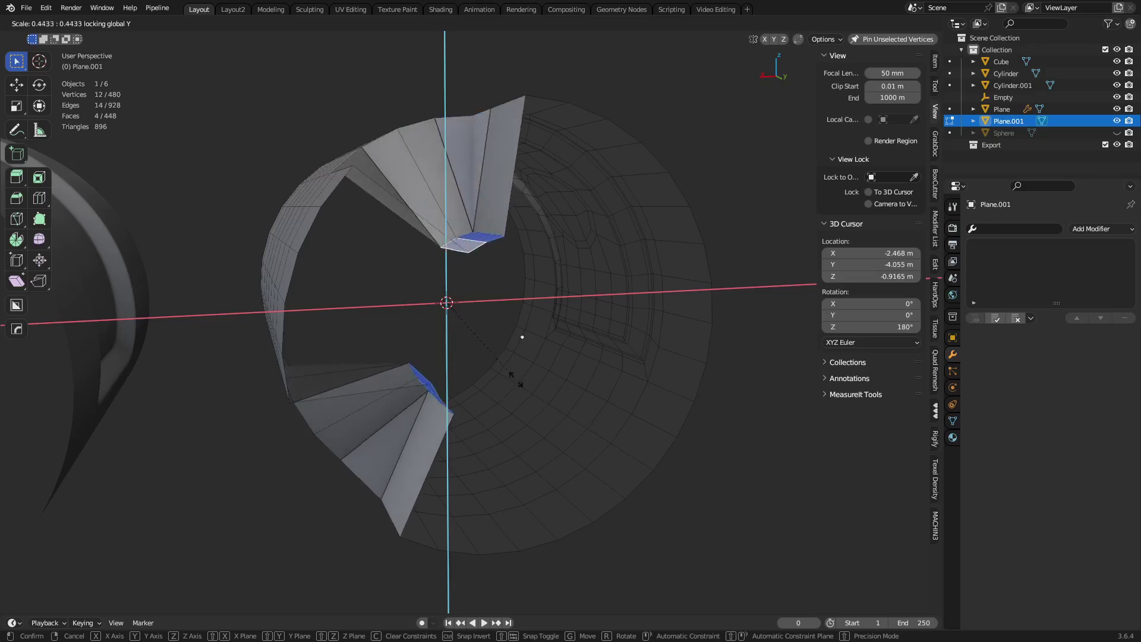
left_click(481, 331)
middle_click_drag(522, 333, 543, 415)
key("ctrl+z")
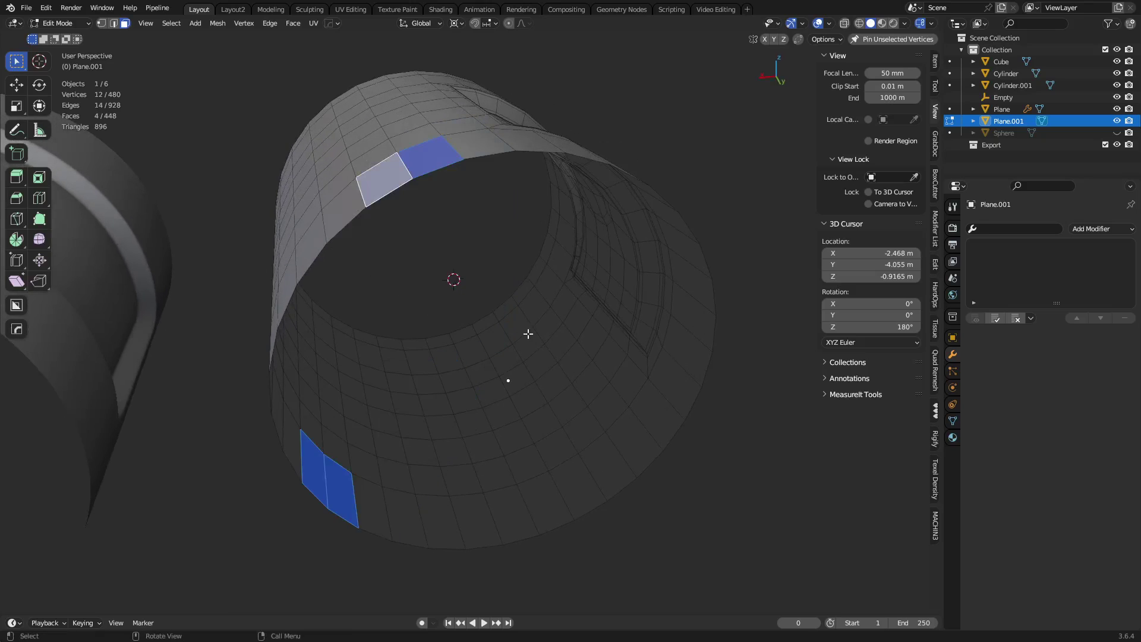
- Merge the whole cylinder mesh's overlapping vertices by distance and return to Object Mode
key("a")
key("m")
left_click(604, 323)
key("Tab")
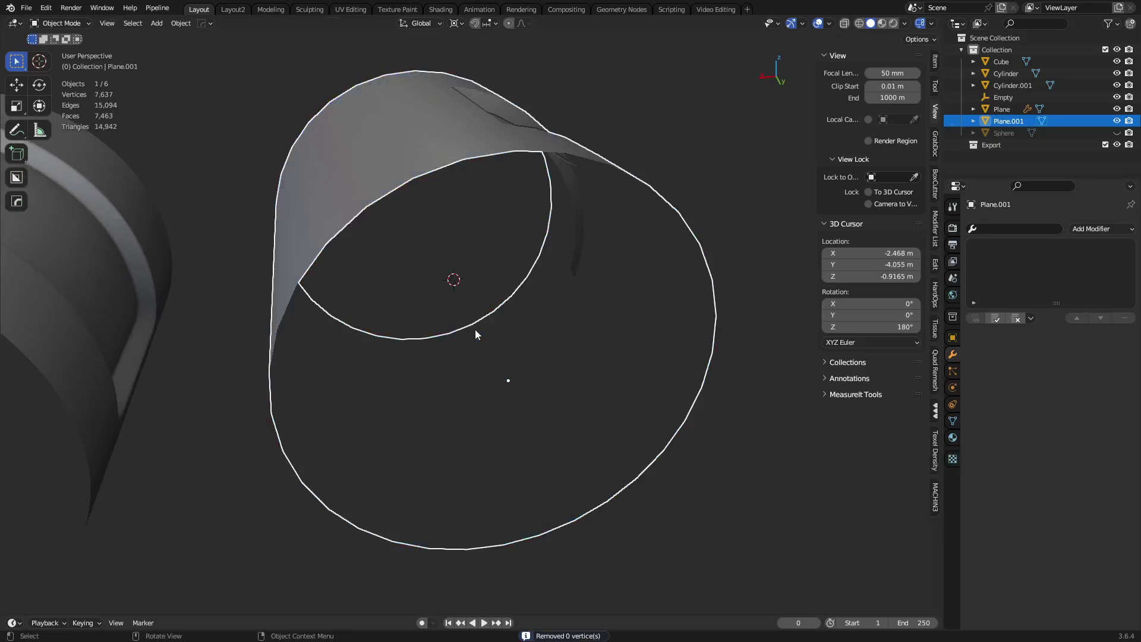
- Switch the transform pivot point away from the 3D cursor and deselect the cylinder
left_click(455, 23)
left_click(506, 91)
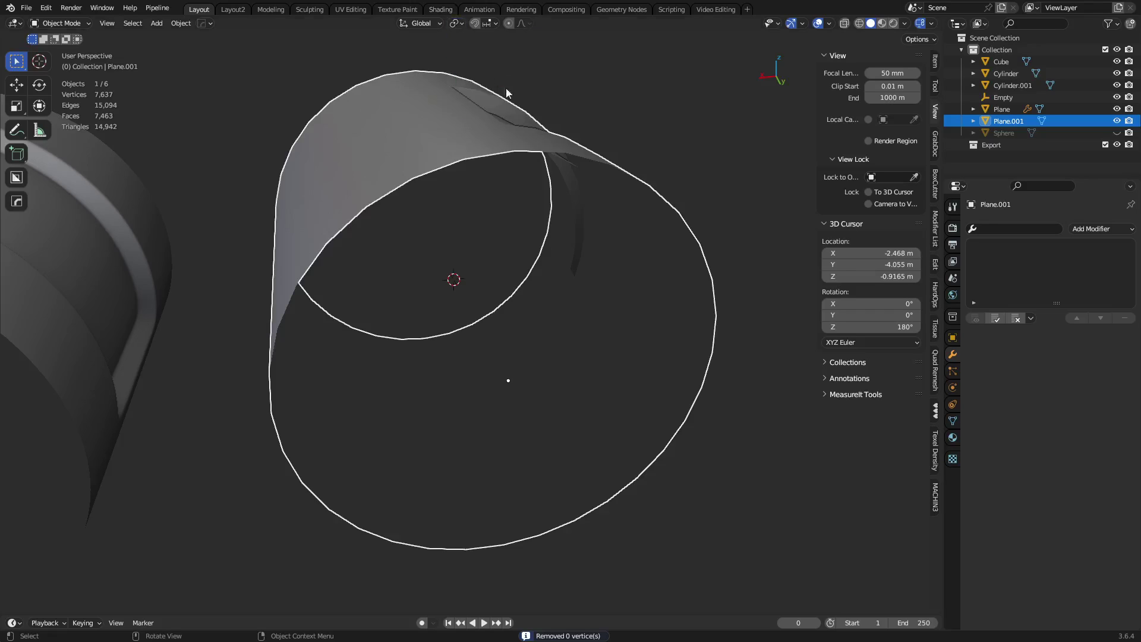
left_click(718, 517)
scroll(647, 324, "down", 5)
middle_click_drag(646, 323, 447, 459)
middle_click_drag(520, 461, 433, 398, "shift")
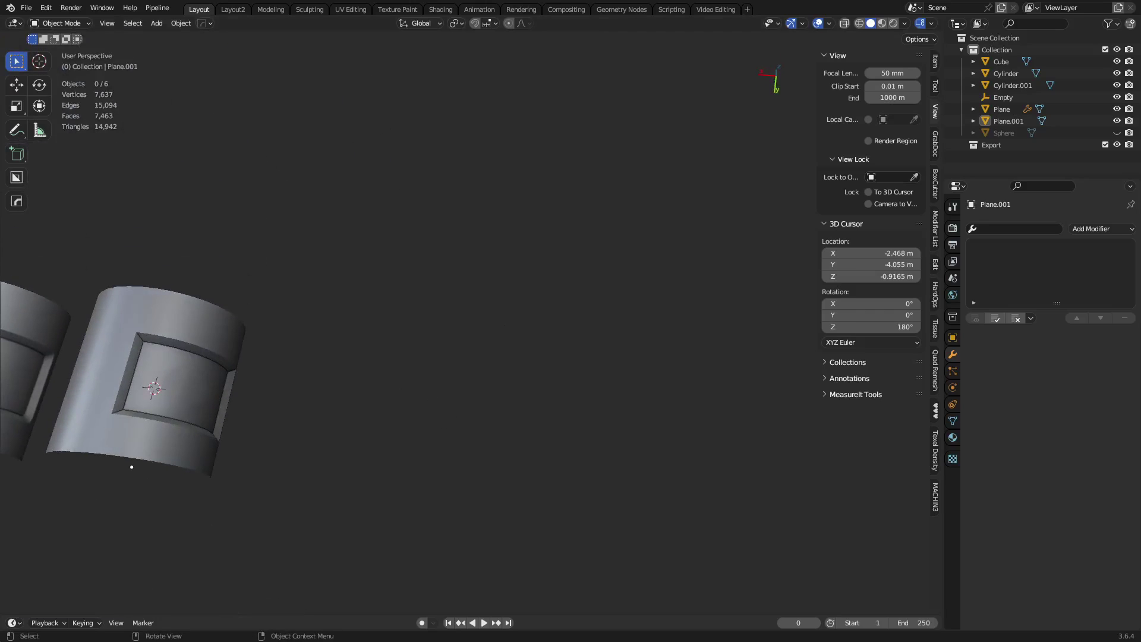
- Switch to the cylinder sketch in the drawing app and add a line labelled 11.25 between the 0° and 22.5 divisions
key("alt+Tab")
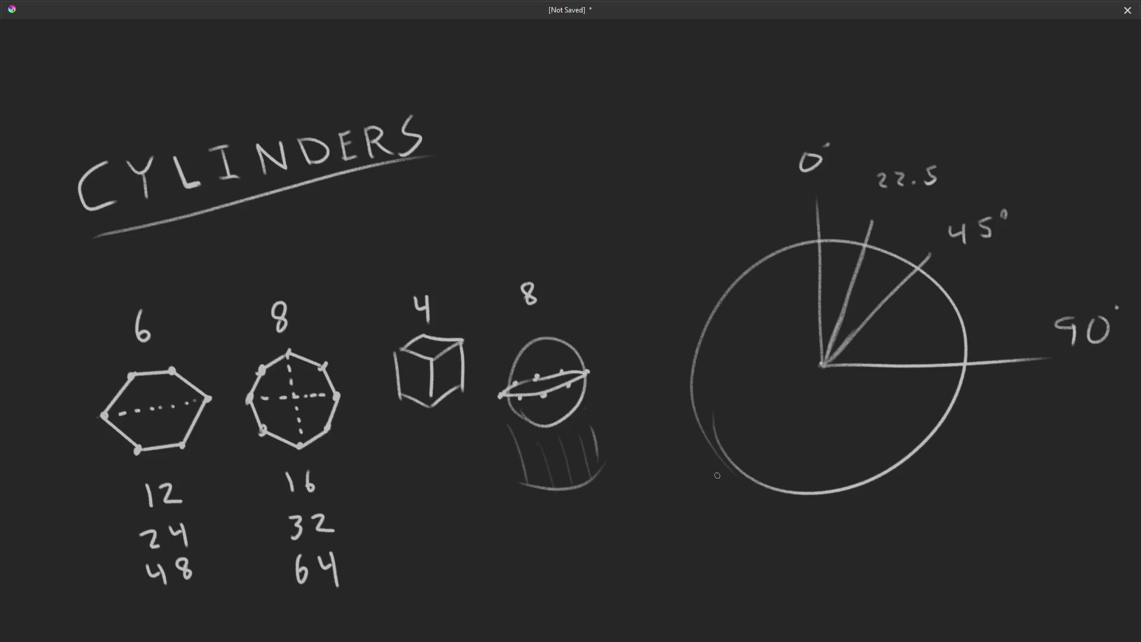
middle_click_drag(783, 428, 572, 421)
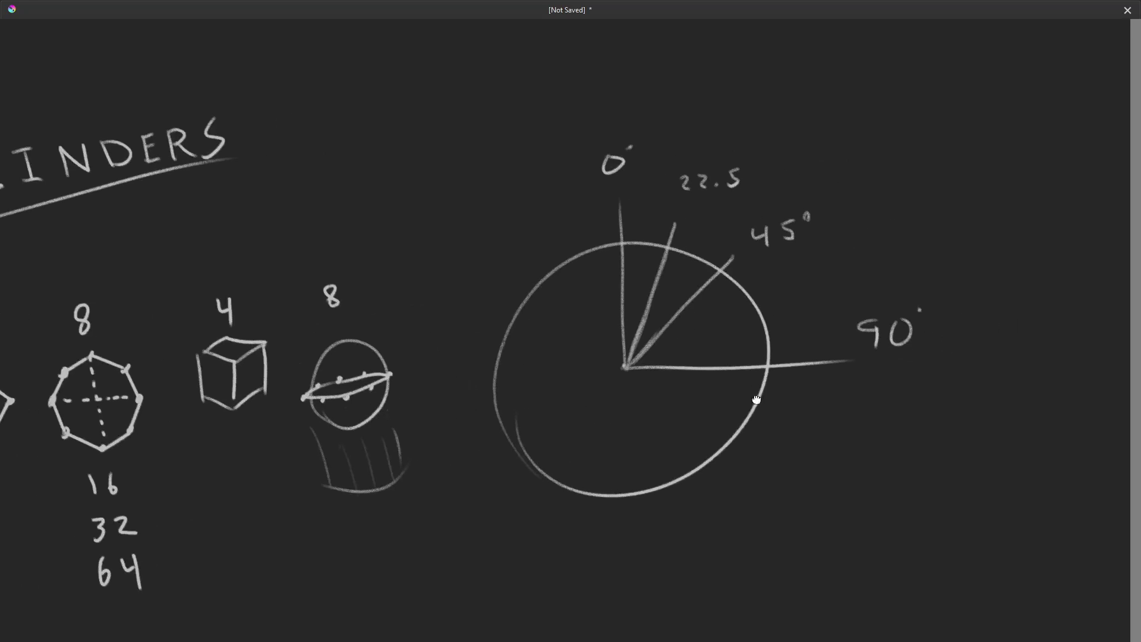
middle_click_drag(777, 380, 796, 377)
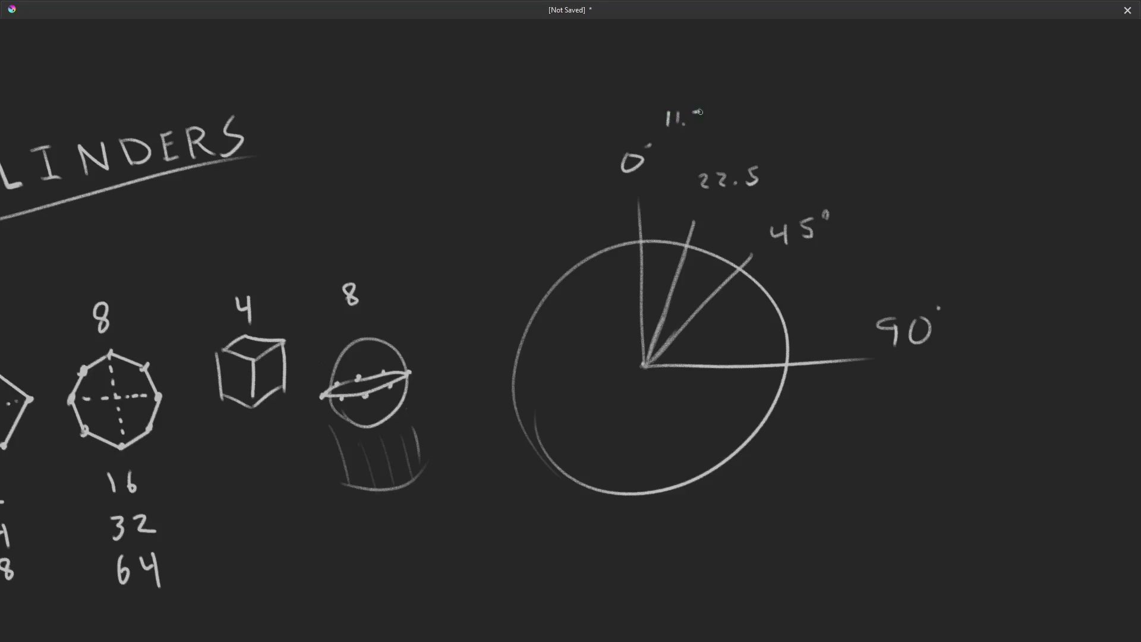
left_click_drag(711, 110, 700, 130)
left_click_drag(664, 163, 654, 312)
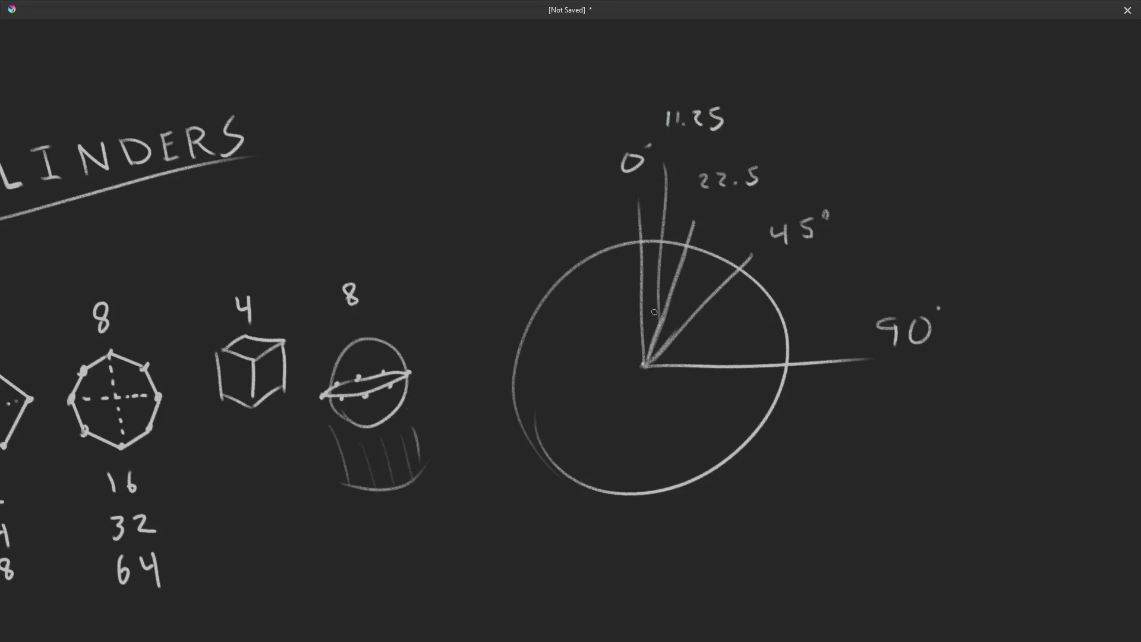
left_click_drag(661, 212, 654, 321)
- Mark the 45°–90° and 22.5–45° spans of the sketched circle with 1/2, and switch back to Blender
left_click_drag(793, 283, 817, 343)
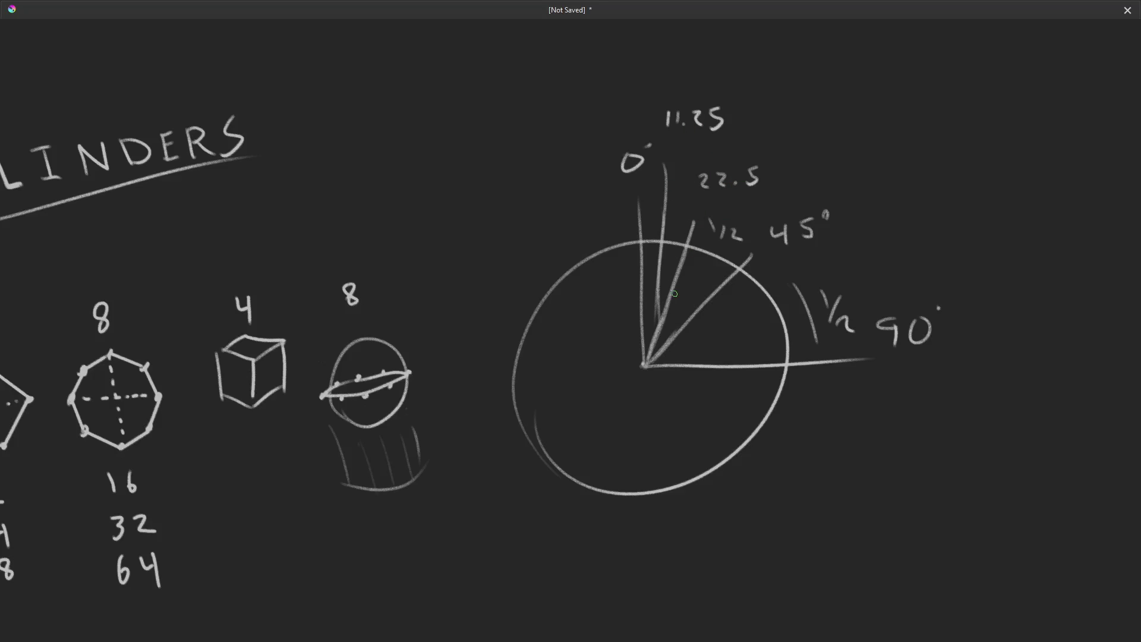
key("alt+Tab")
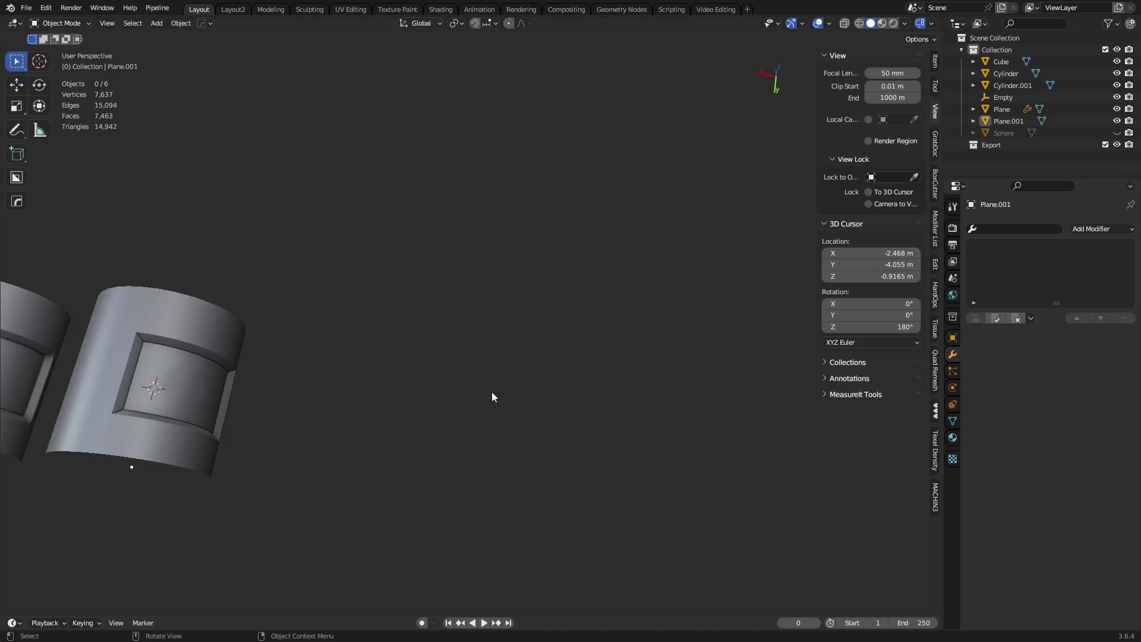
scroll(524, 426, "down", 6)
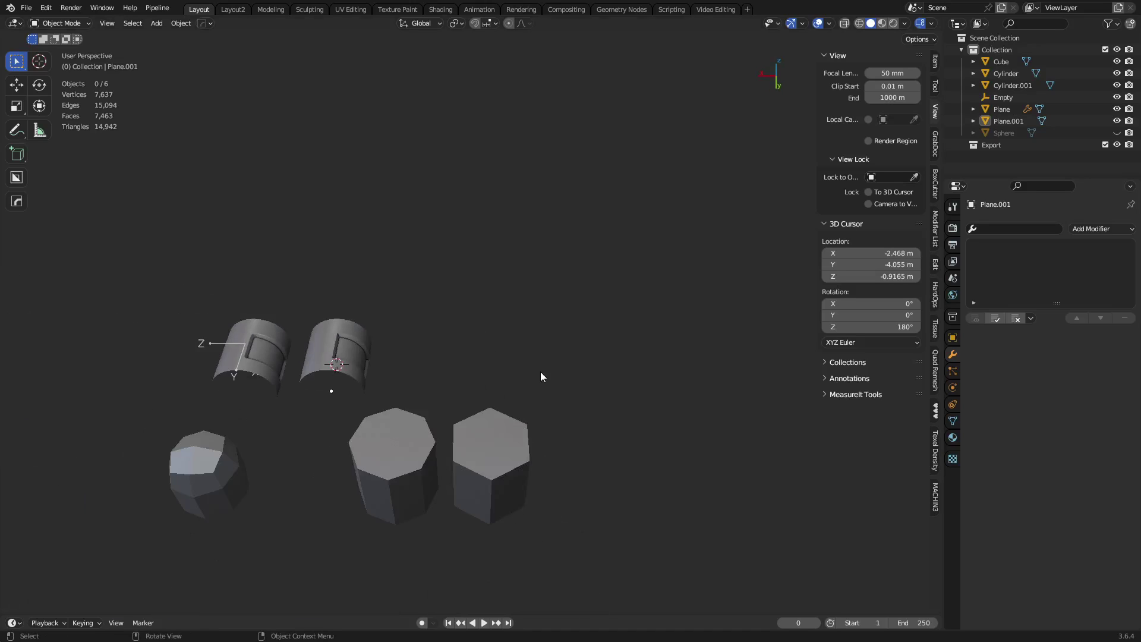
- Add a cube and move it horizontally into empty space, about -7.53 m in X and -2.95 m in Y
middle_click_drag(541, 375, 450, 353)
key("shift+a")
mouse_move(453, 234)
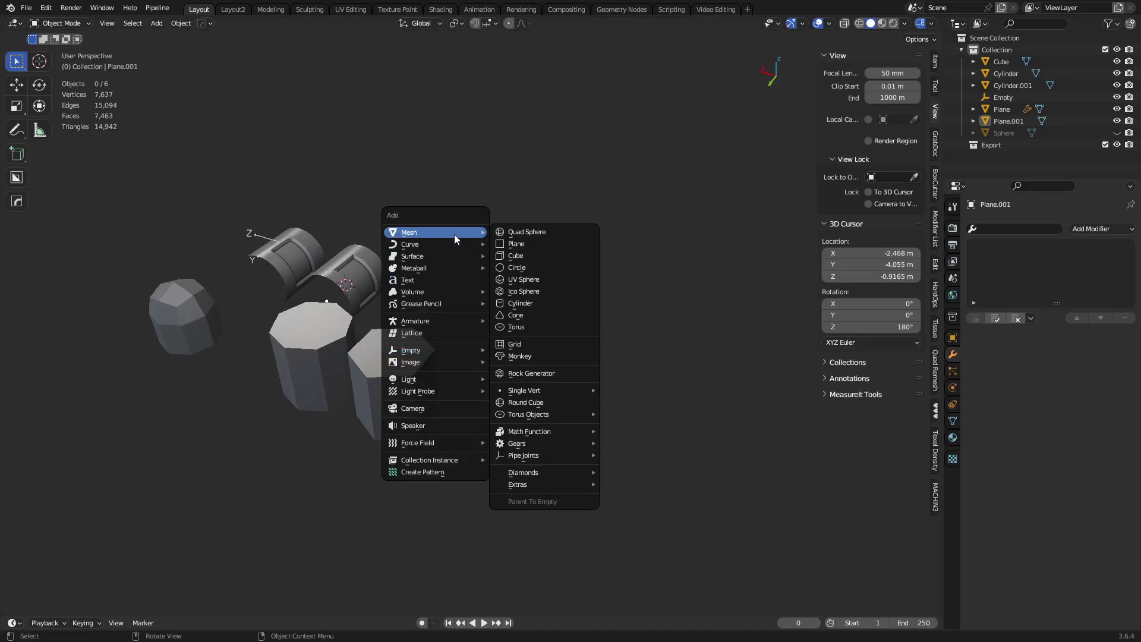
left_click(552, 257)
key("g")
key("shift+z")
left_click(628, 394)
key("KP_Decimal")
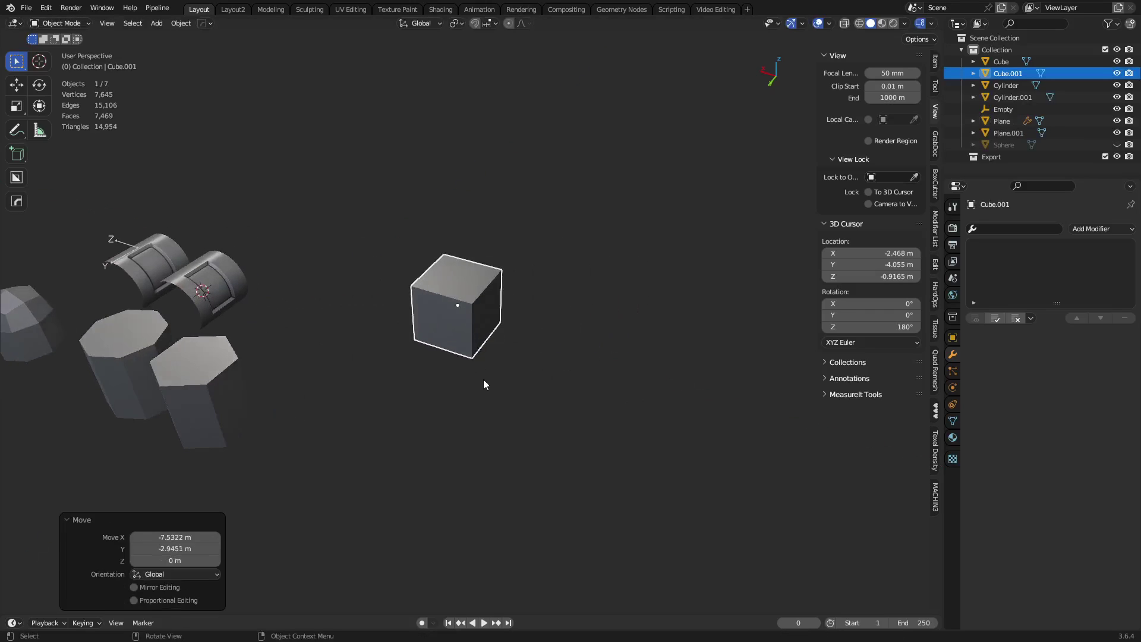
- Bevel one vertical edge of the new cube in Edit Mode with clamp overlap on, 9 segments and a shape of 0.5
key("ctrl+Tab")
left_click(526, 383)
left_click(475, 333)
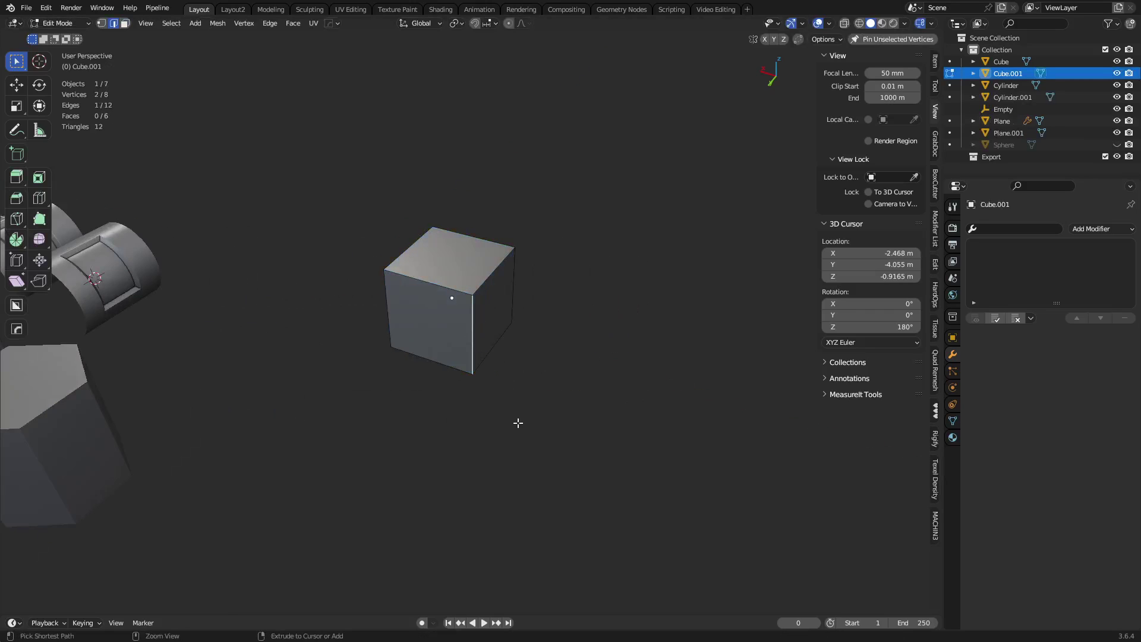
key("ctrl+b")
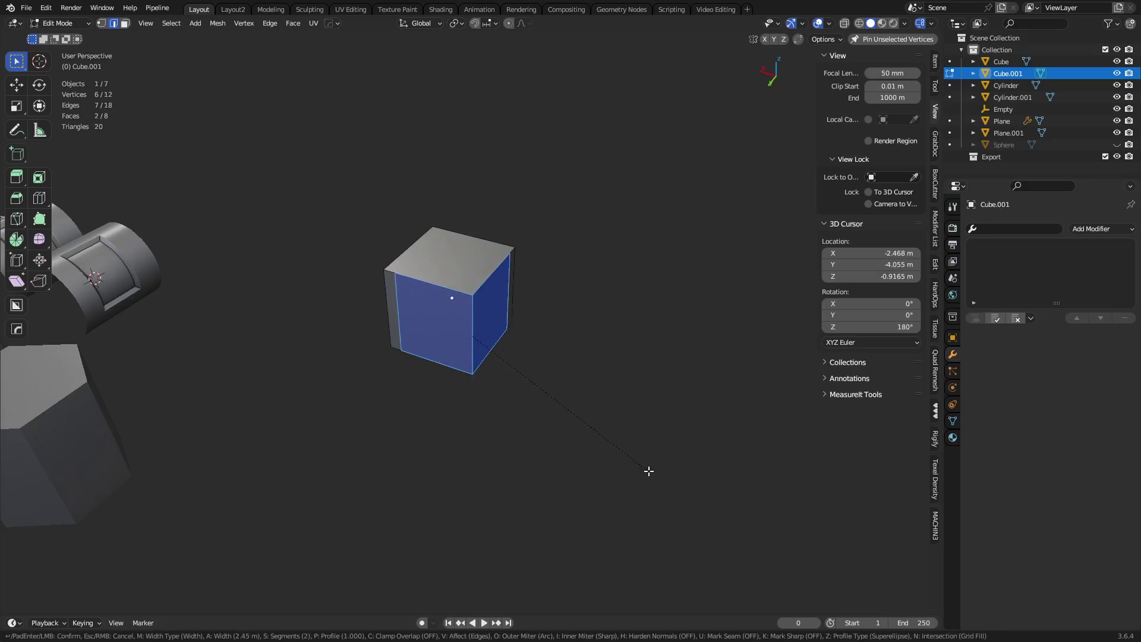
key("c")
scroll(733, 486, "up", 7)
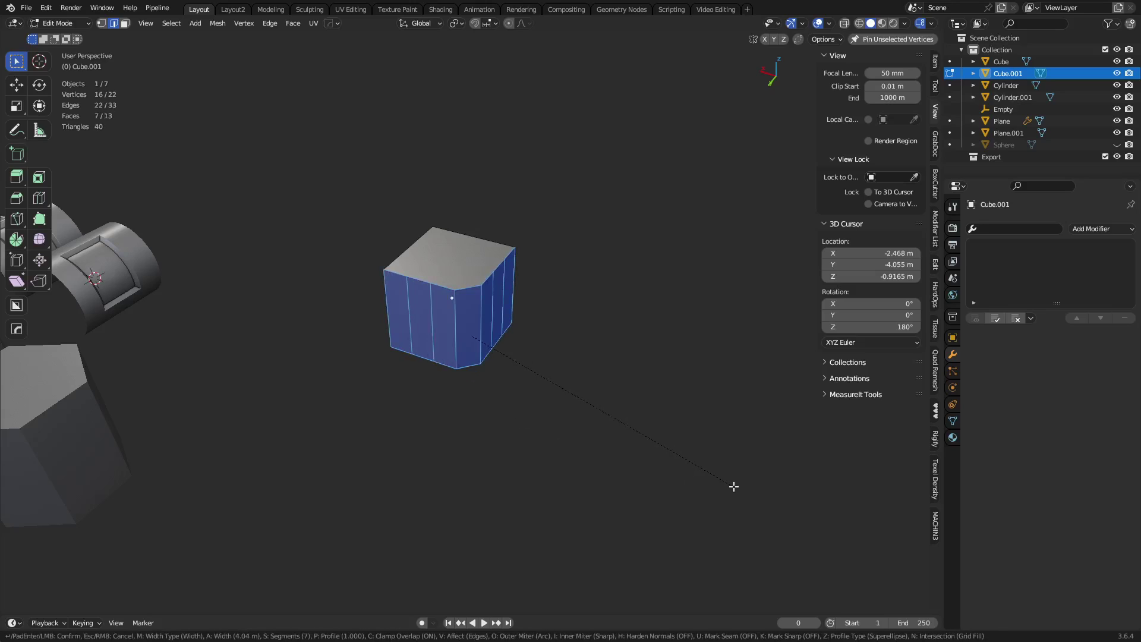
left_click(735, 487)
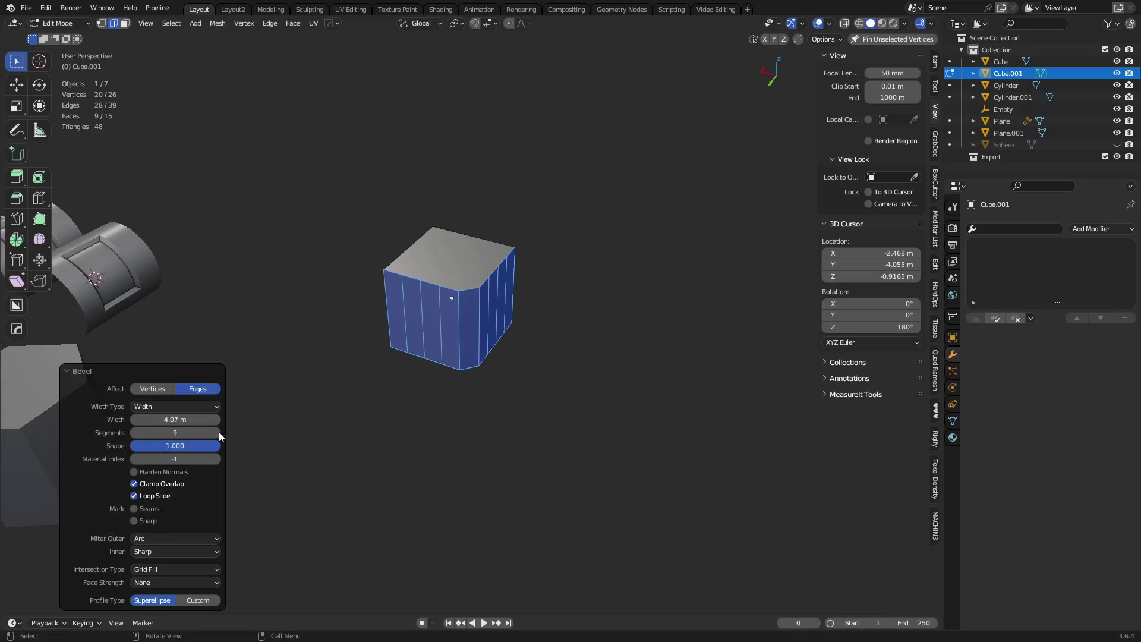
left_click(192, 445)
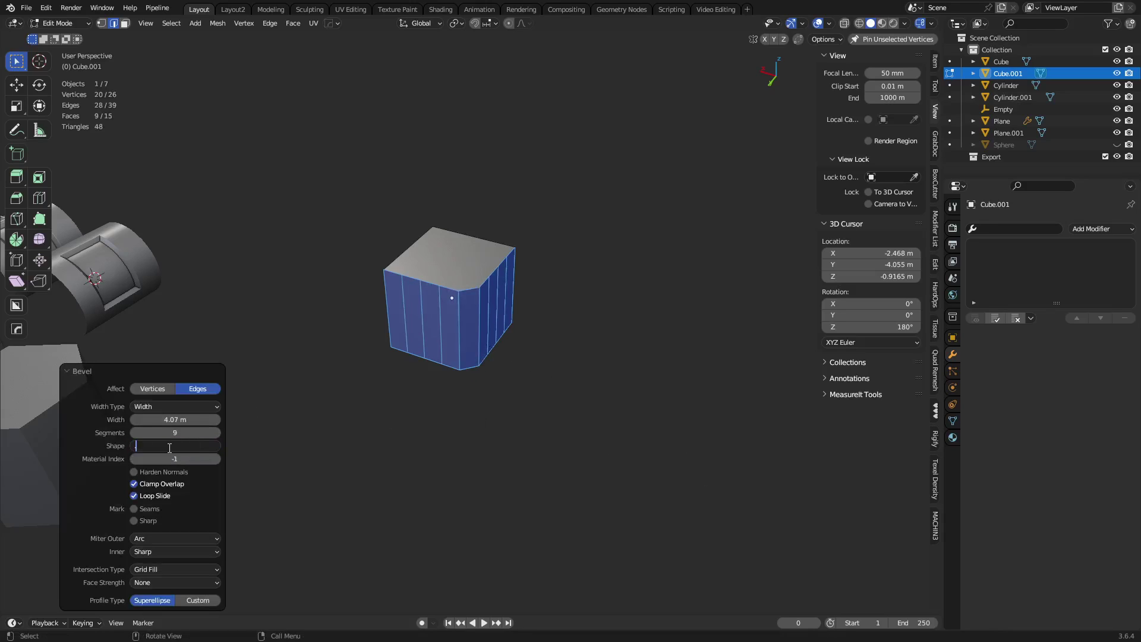
type(".5")
key("Return")
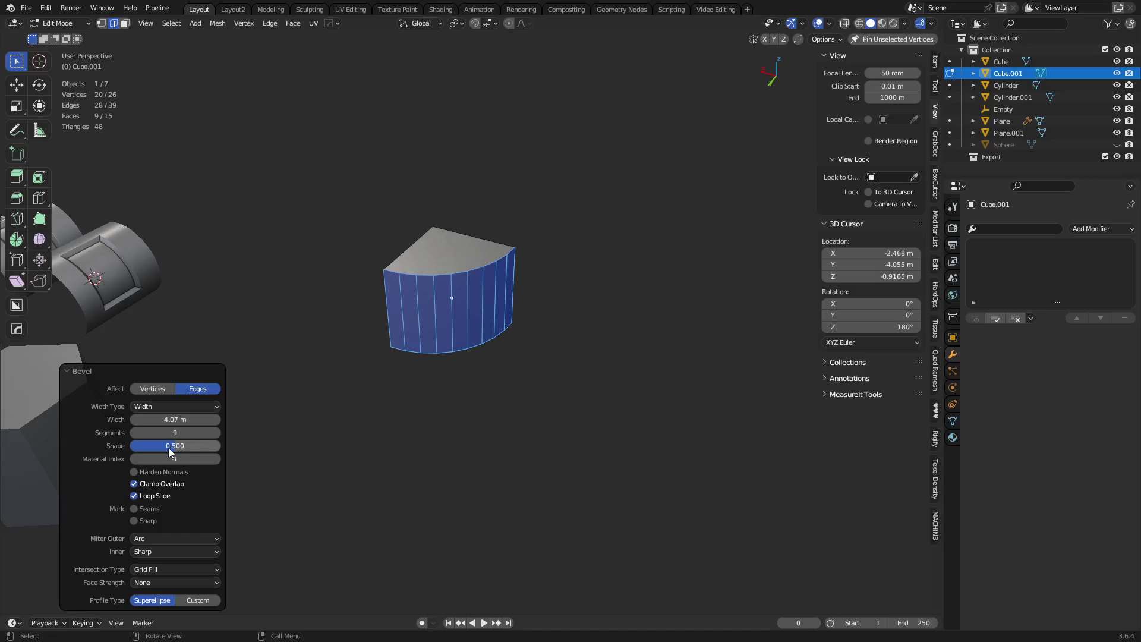
- Try merging all of the beveled cube's vertices by distance, and undo both the merge and the bevel
middle_click_drag(520, 355, 441, 350)
key("a")
key("m")
left_click(505, 357)
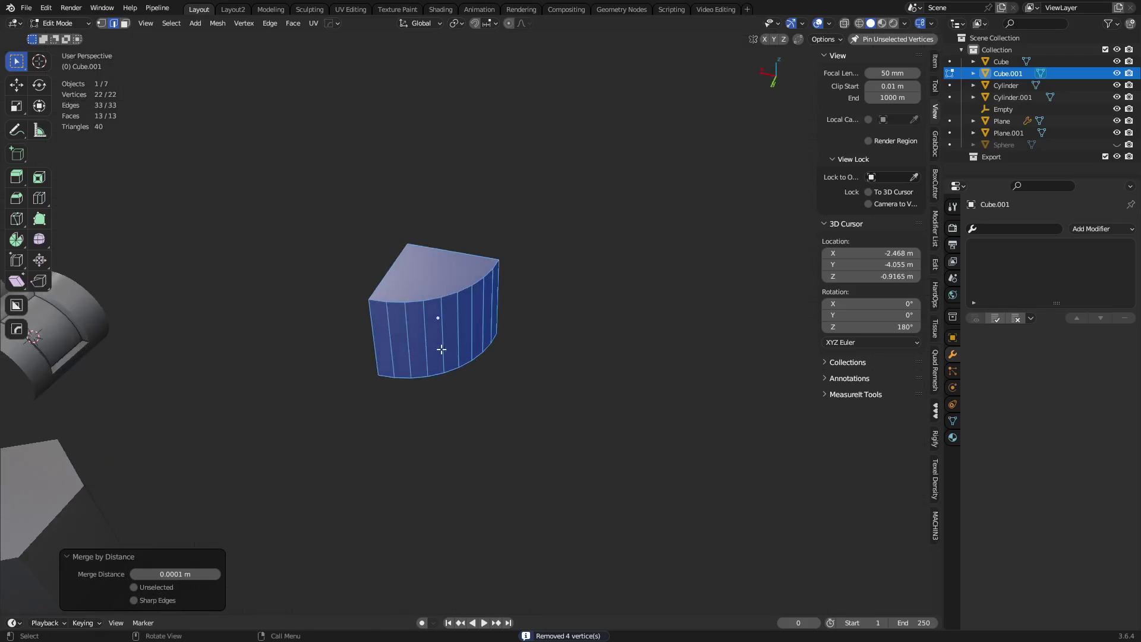
key("ctrl+z")
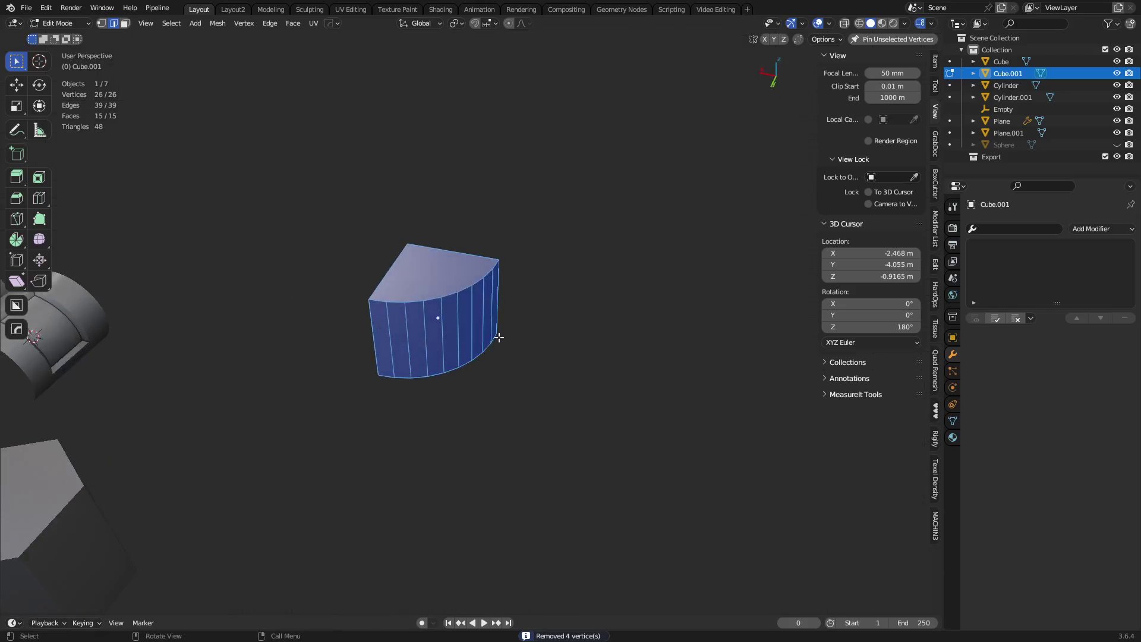
key("ctrl+z")
key("ctrl+z")
- Bevel the cube's vertical edge across its full width with clamp overlap on, 15 segments and a 0.5 shape
key("ctrl+b")
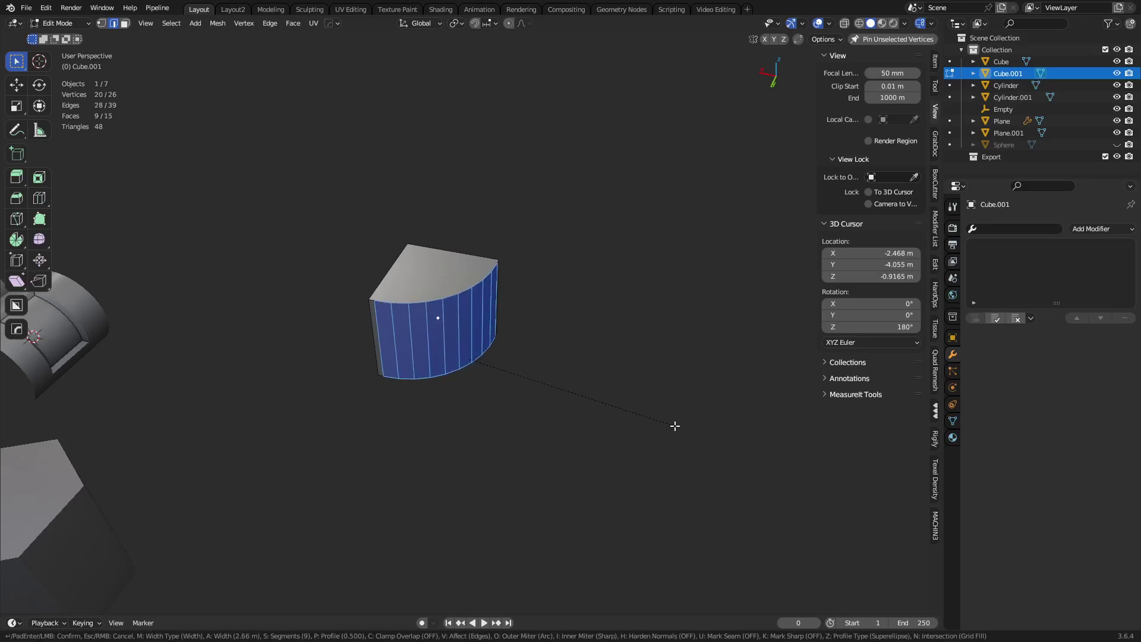
key("c")
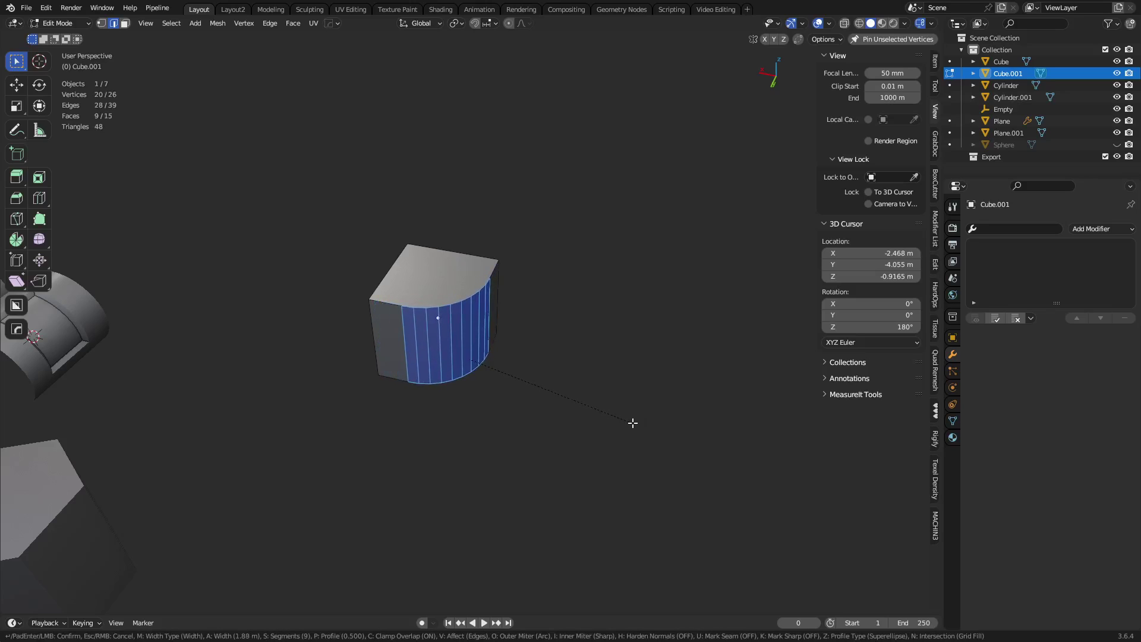
scroll(797, 446, "up", 4)
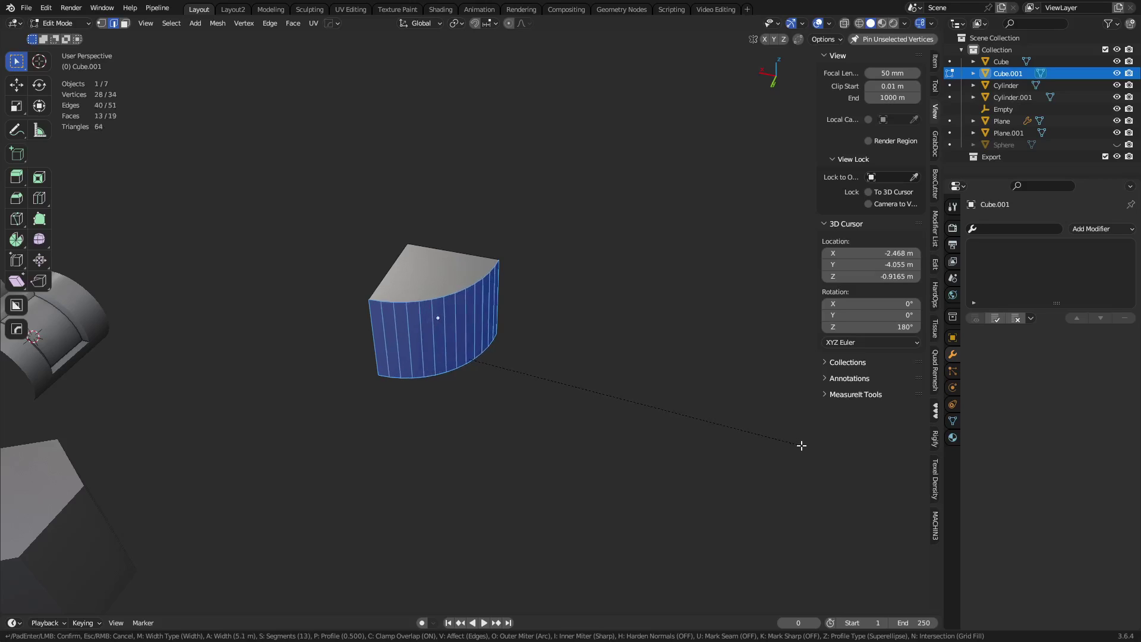
scroll(801, 445, "up", 2)
left_click(669, 450)
- Merge all of the quarter cylinder's overlapping vertices by distance and switch to vertex selection
key("KP_7")
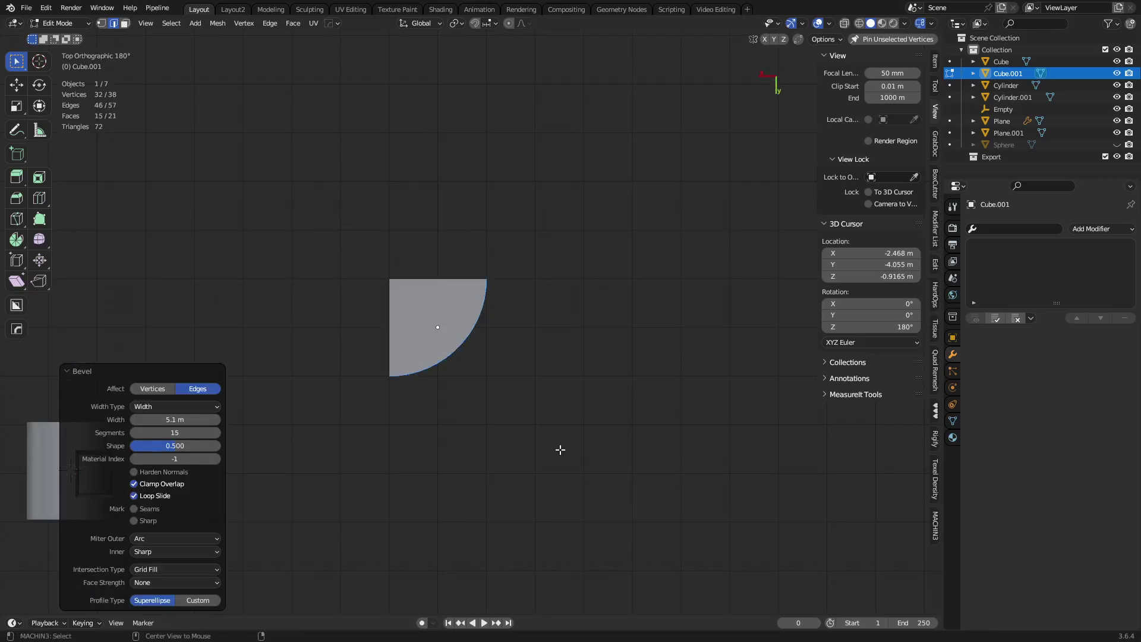
key("a")
key("m")
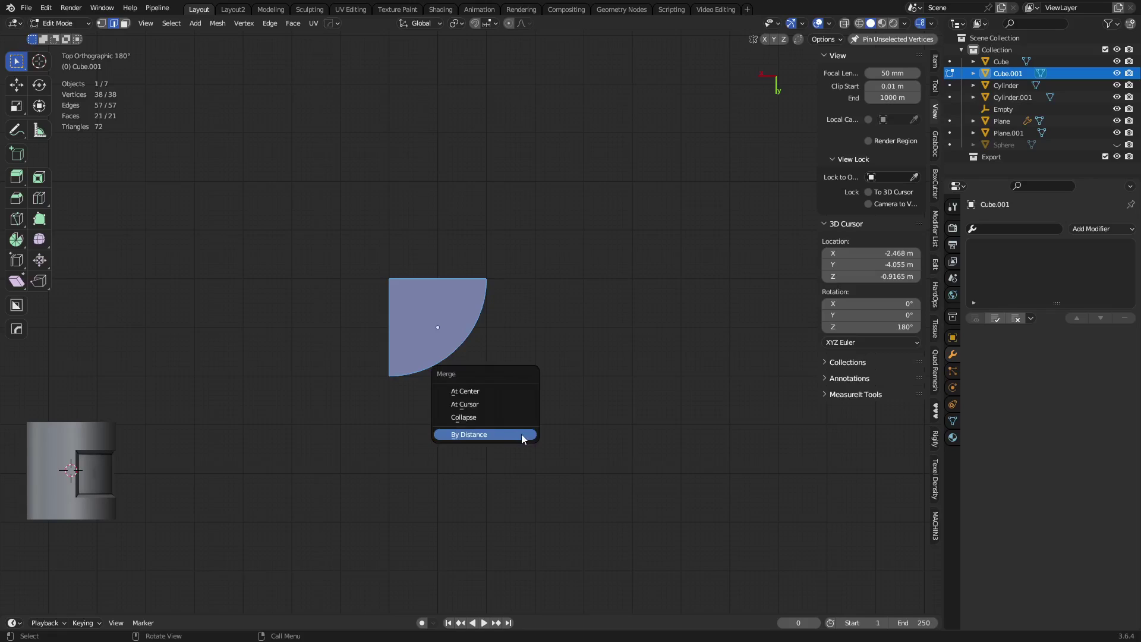
left_click(521, 439)
key("1")
middle_click_drag(387, 402, 386, 358)
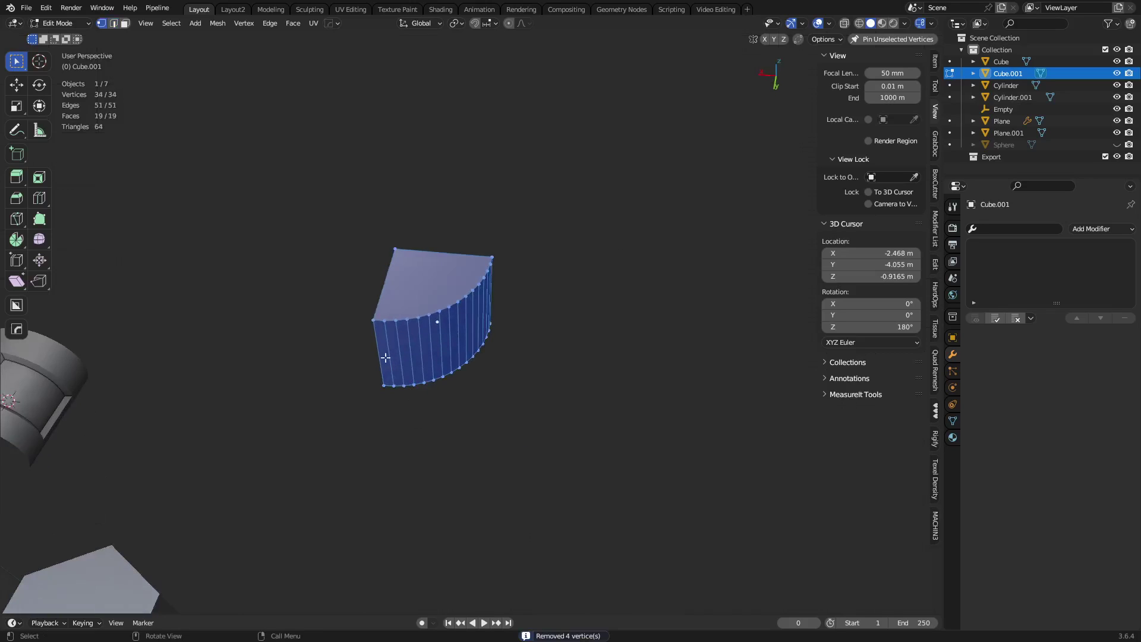
left_click(368, 325)
key("g")
right_click(368, 322)
- Set the quarter cylinder's origin to the lower vertex of its inner corner and return to Object Mode
middle_click_drag(440, 421, 534, 376)
left_click(397, 404)
key("shift+s")
left_click(554, 460)
key("Tab")
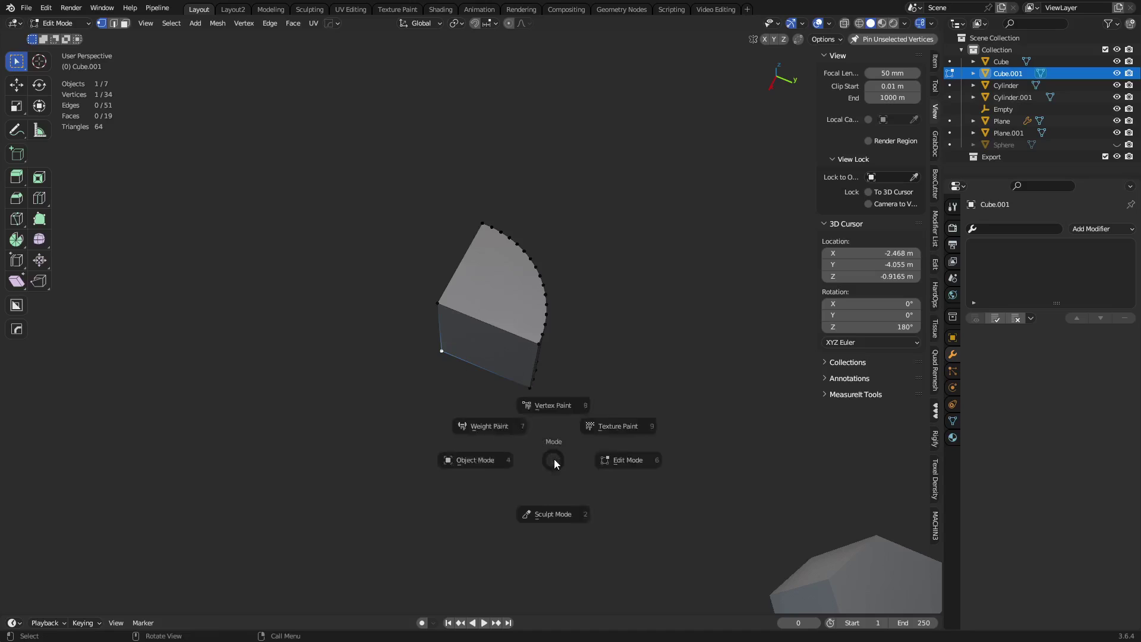
left_click(473, 461)
- From the top view, duplicate the quarter cylinder and rotate the copy -90° around Z about its corner origin
left_click(576, 433)
middle_click_drag(576, 434, 578, 472, "alt")
left_click(442, 355)
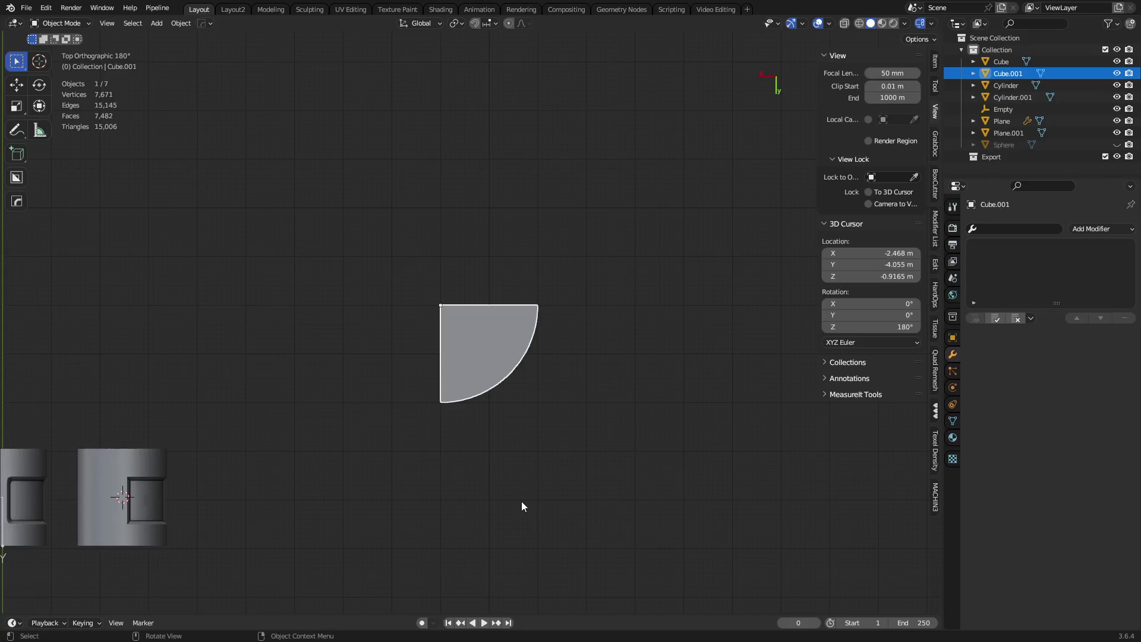
key("shift+d")
key("r")
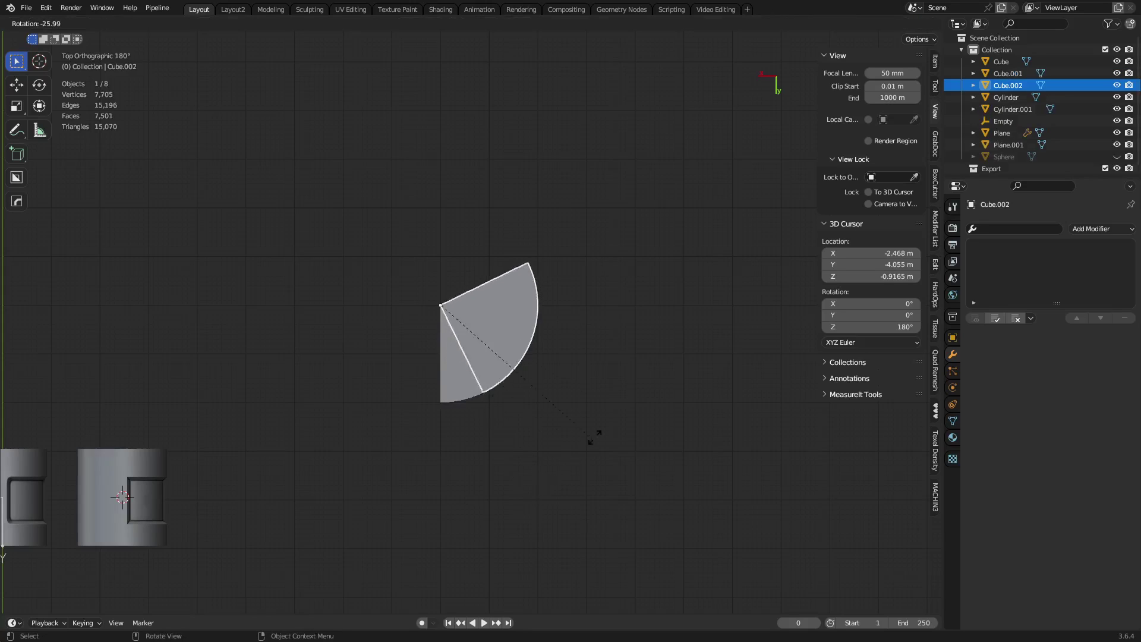
left_click(617, 237)
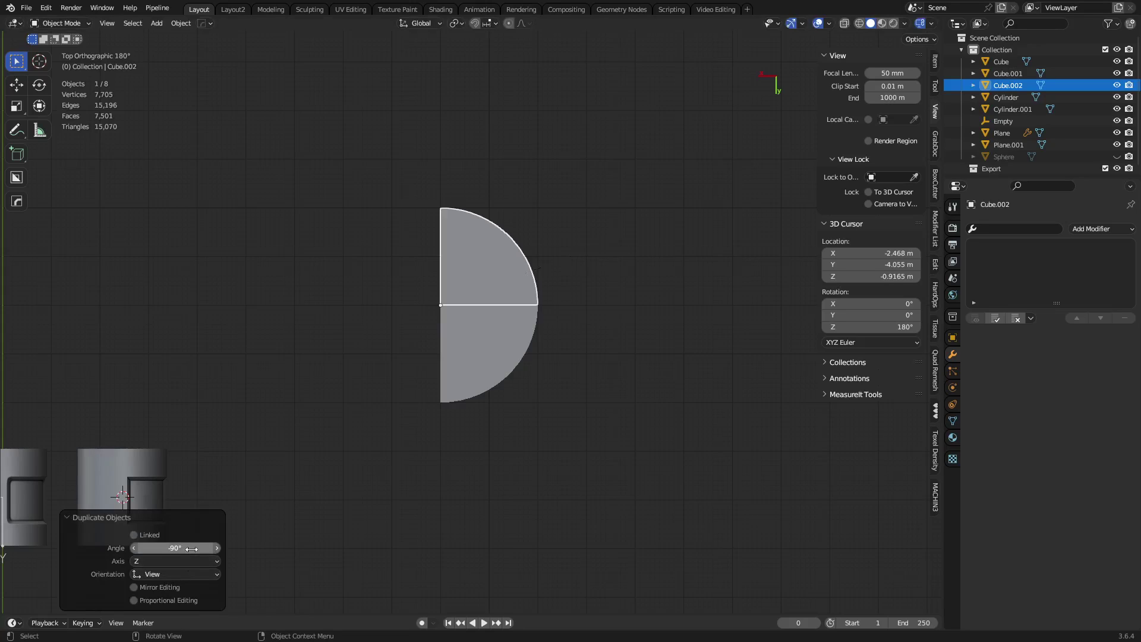
- Duplicate the rotated quarter cylinder and rotate the new copy about the shared corner to continue the circle
key("shift+d")
key("r")
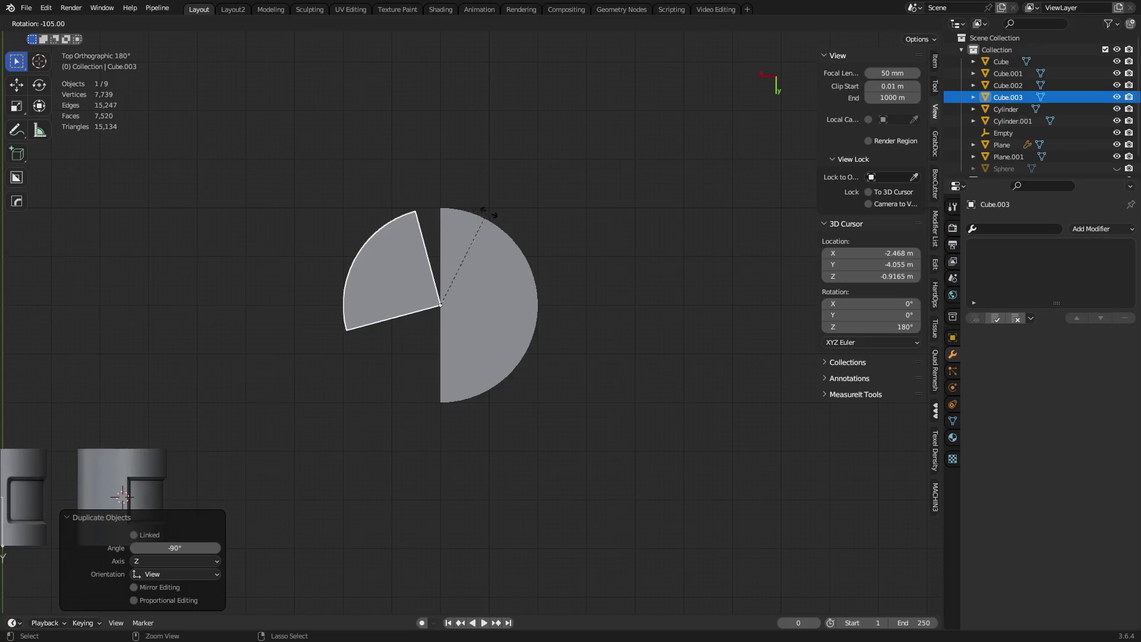
- Place the rotated quarter-wedge copy and duplicate it once more with a -90° rotation to close the full circle
left_click(502, 217)
key("shift+d")
key("r")
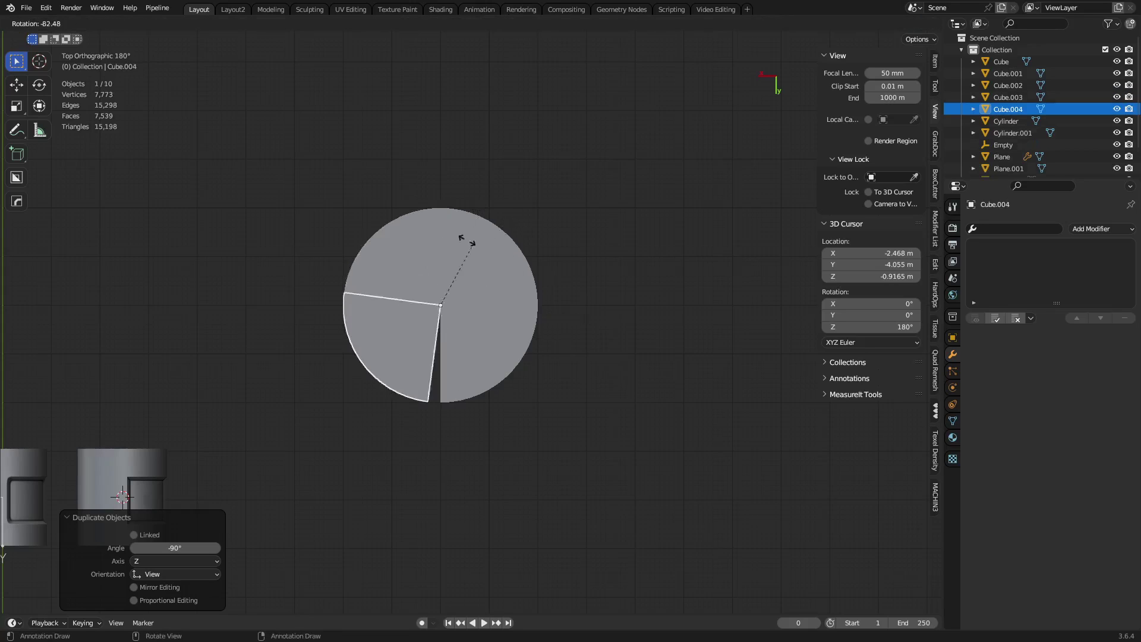
left_click(469, 237)
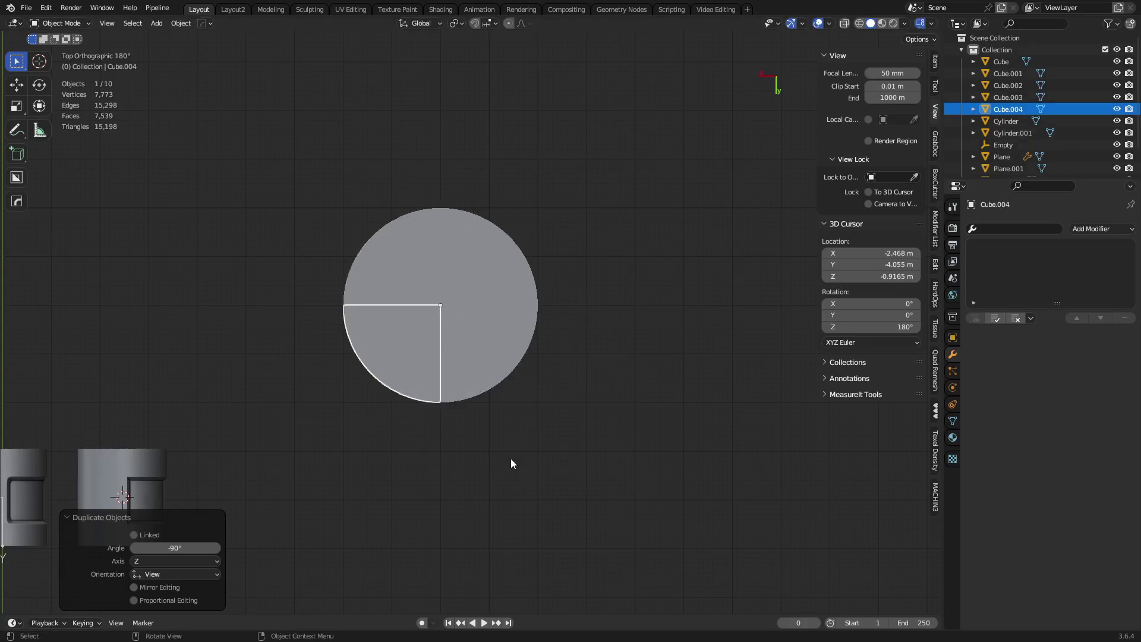
- Delete the four quarter wedges that form the round block
left_click(511, 458)
middle_click_drag(511, 458, 483, 354)
left_click(397, 265)
left_click(440, 237, "shift")
left_click(485, 232, "shift")
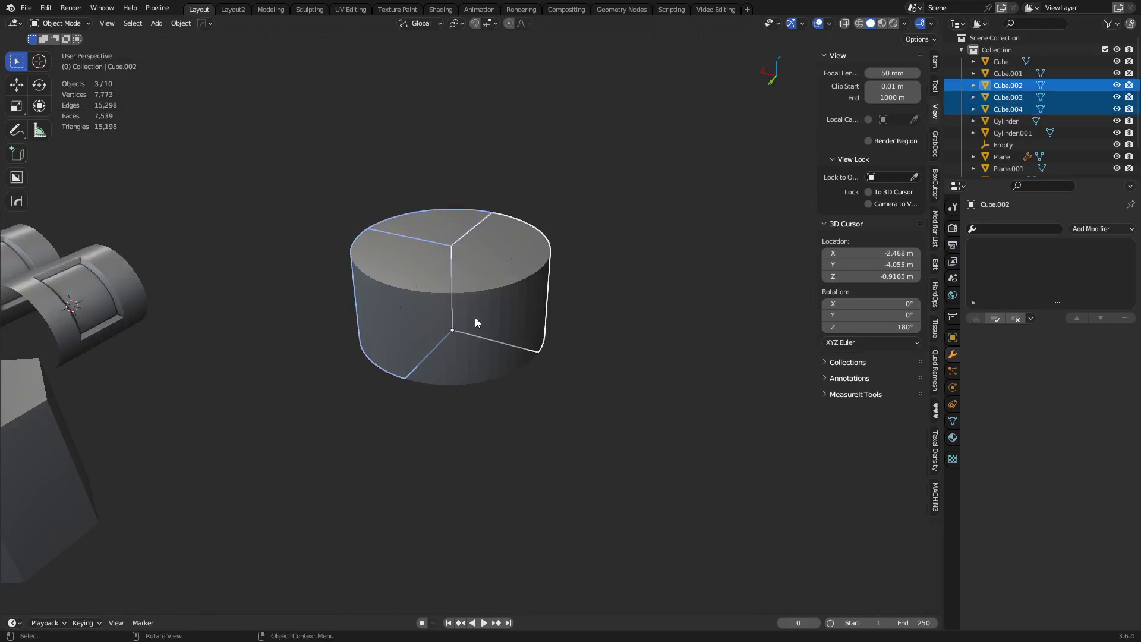
left_click(467, 304, "shift")
key("Delete")
- Add a mesh cylinder with 32 vertices
key("shift+a")
mouse_move(511, 316)
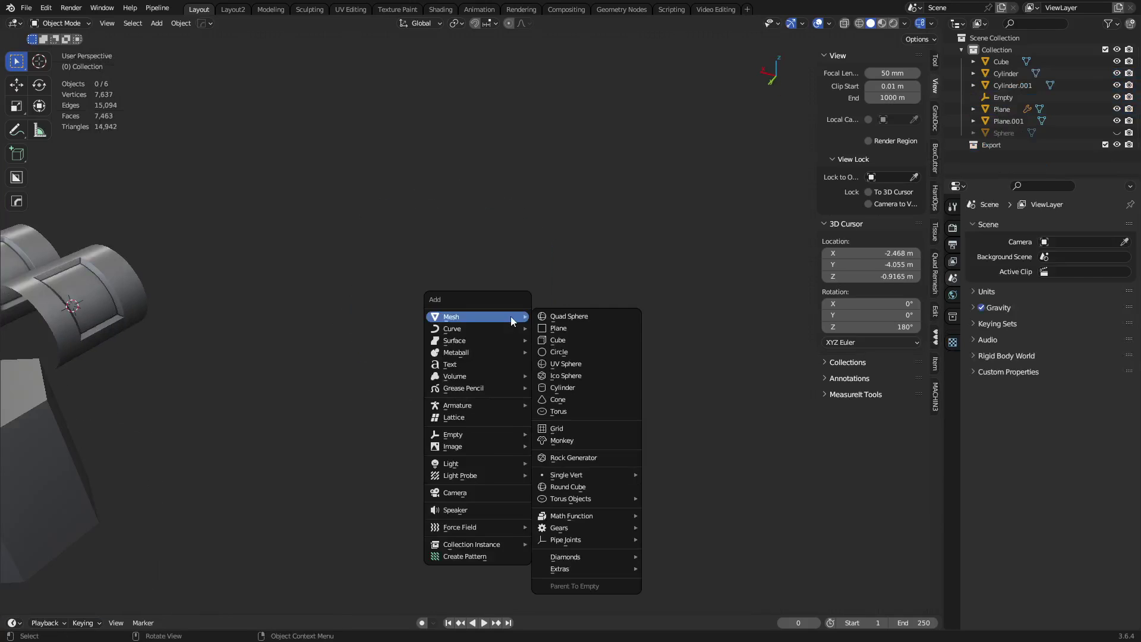
left_click(593, 393)
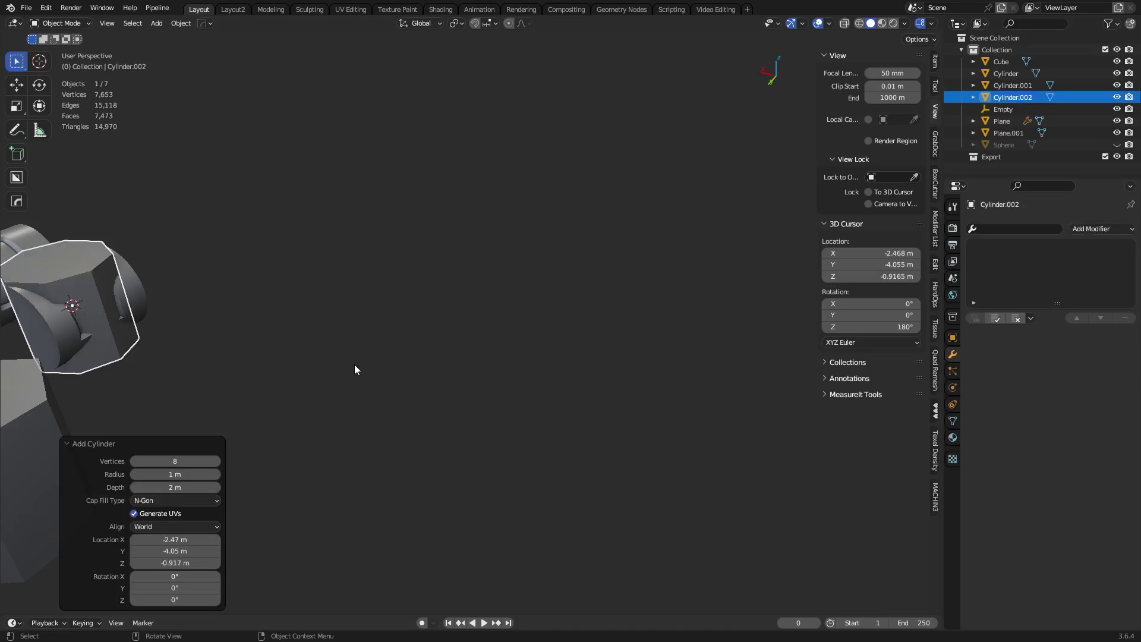
left_click(153, 461)
type("32")
key("Return")
- Move the cylinder in the top view into the empty area at about X -10 m, Y -10 m
middle_click_drag(415, 337, 390, 403)
key("g")
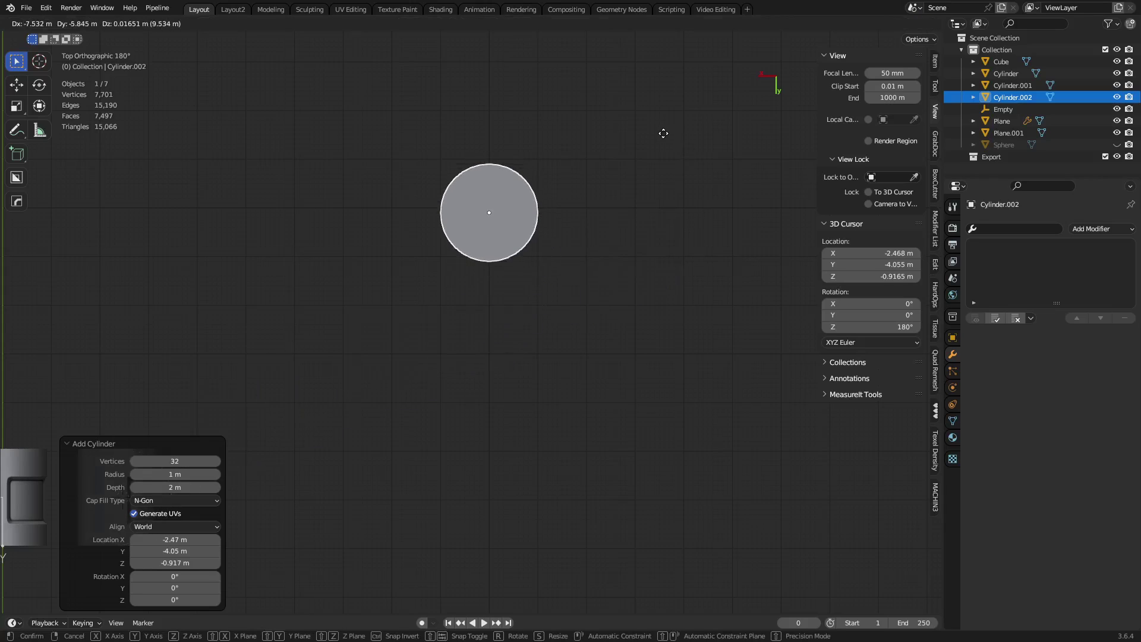
left_click(665, 129)
- Delete the cylinder's vertices in X-ray mode, keeping one quarter arc plus the adjoining vertex column at its lower end
middle_click_drag(565, 242, 537, 330, "shift")
scroll(523, 345, "up", 4)
key("Tab")
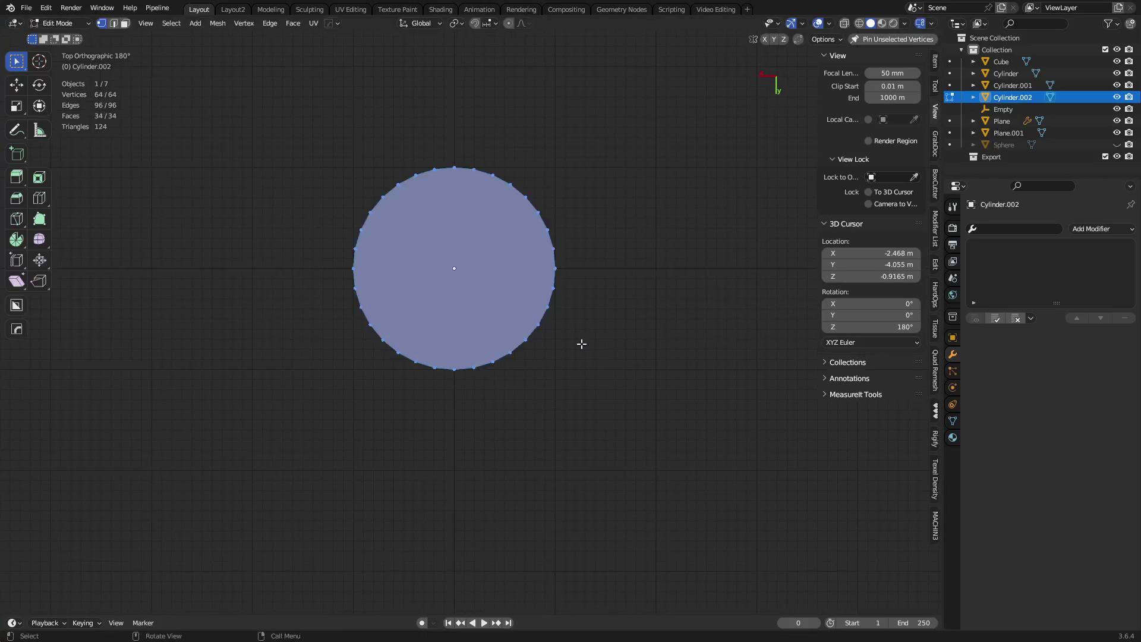
key("alt+a")
key("alt+z")
left_click_drag(292, 423, 439, 128)
left_click_drag(354, 114, 646, 254, "shift")
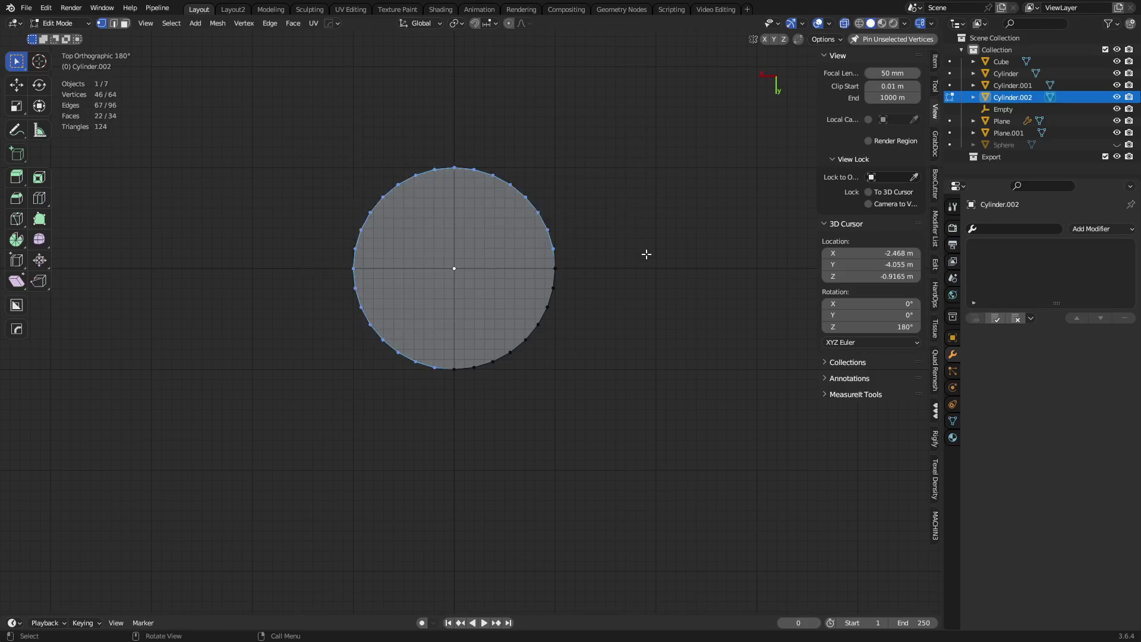
key("x")
left_click_drag(466, 399, 423, 357, "ctrl")
key("x")
left_click(600, 262)
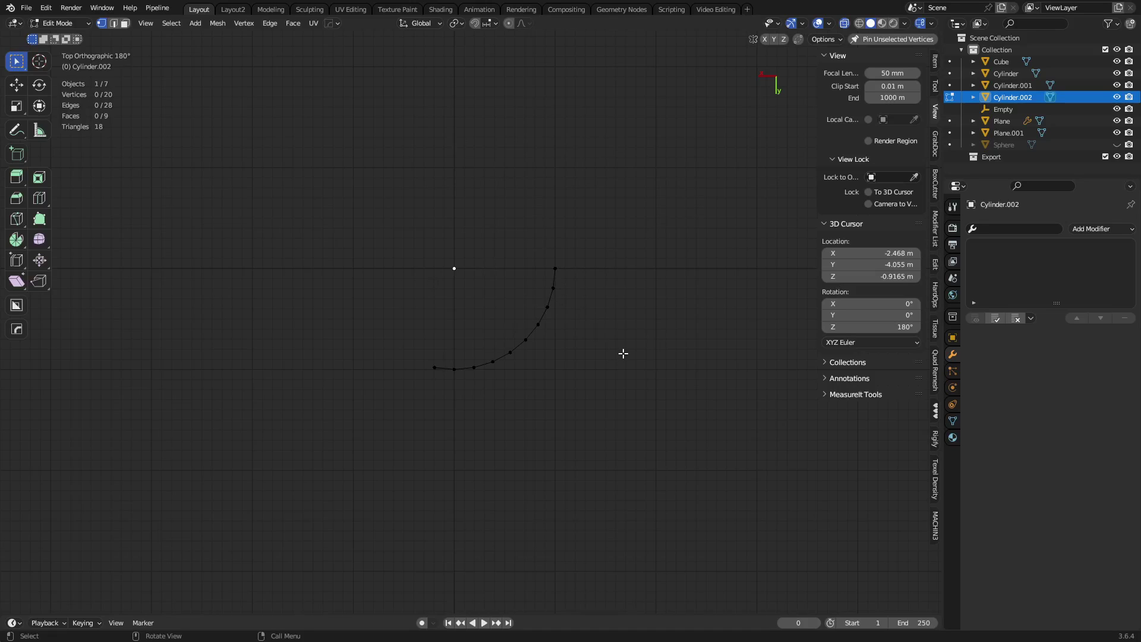
- Delete the rest of the arc except a two-segment wall strip, and return to Object Mode
scroll(567, 295, "up", 3)
left_click_drag(658, 146, 505, 428)
key("x")
left_click(507, 429)
left_click_drag(359, 438, 549, 364)
key("ctrl+Tab")
left_click(566, 455)
middle_click_drag(566, 454, 512, 473)
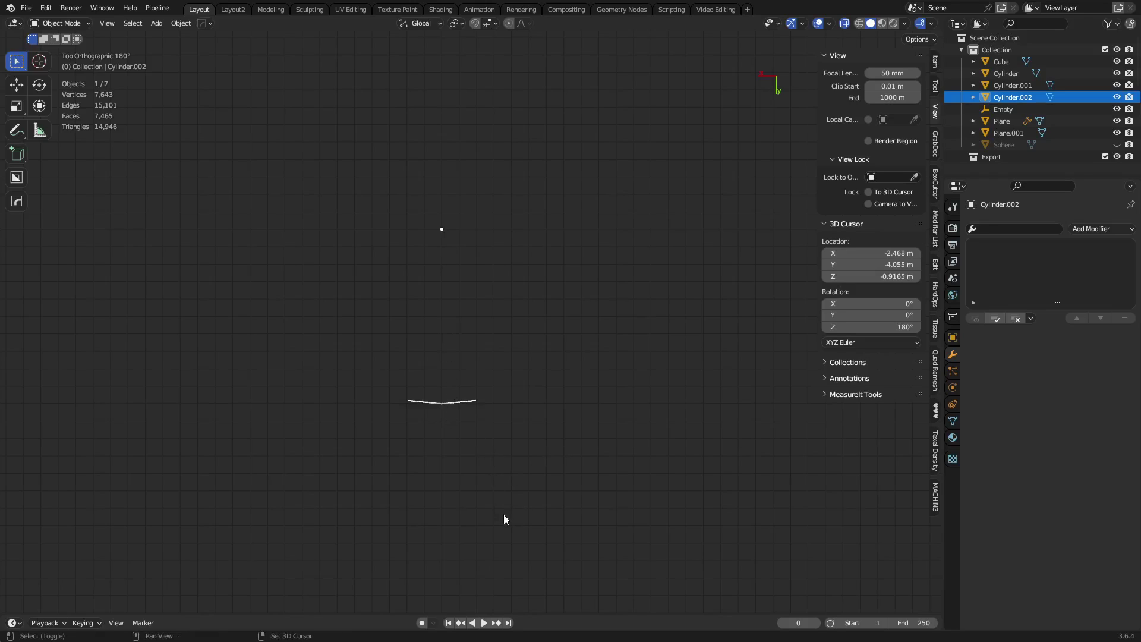
- Try to duplicate the two-segment strip with a rotation angle of -22.5°, and undo the copy
key("shift+d")
key("r")
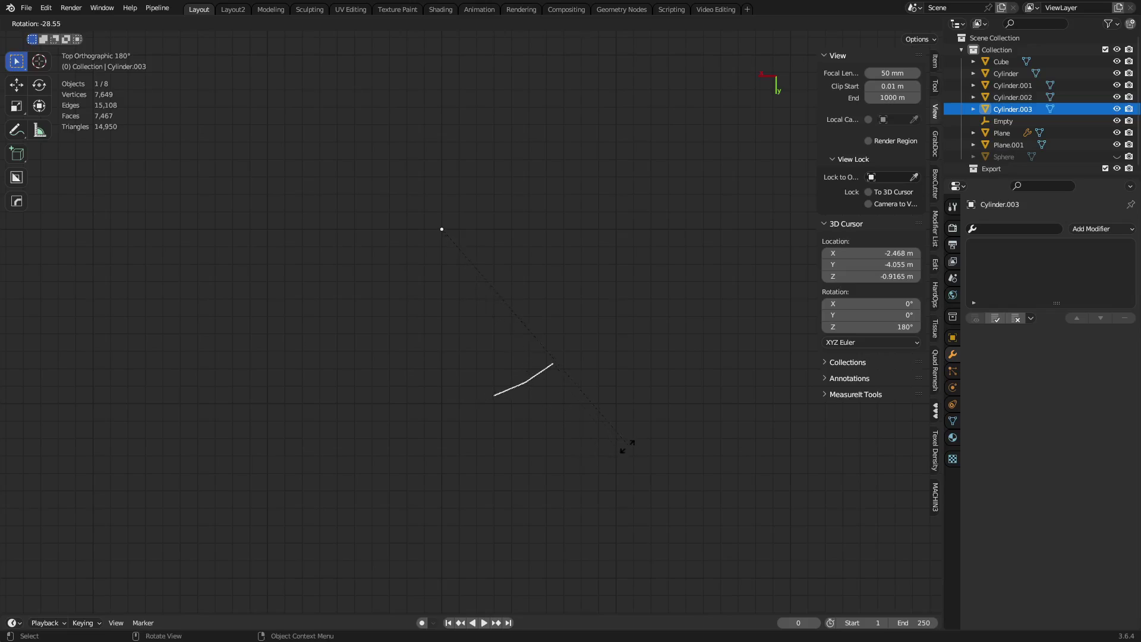
left_click(595, 453)
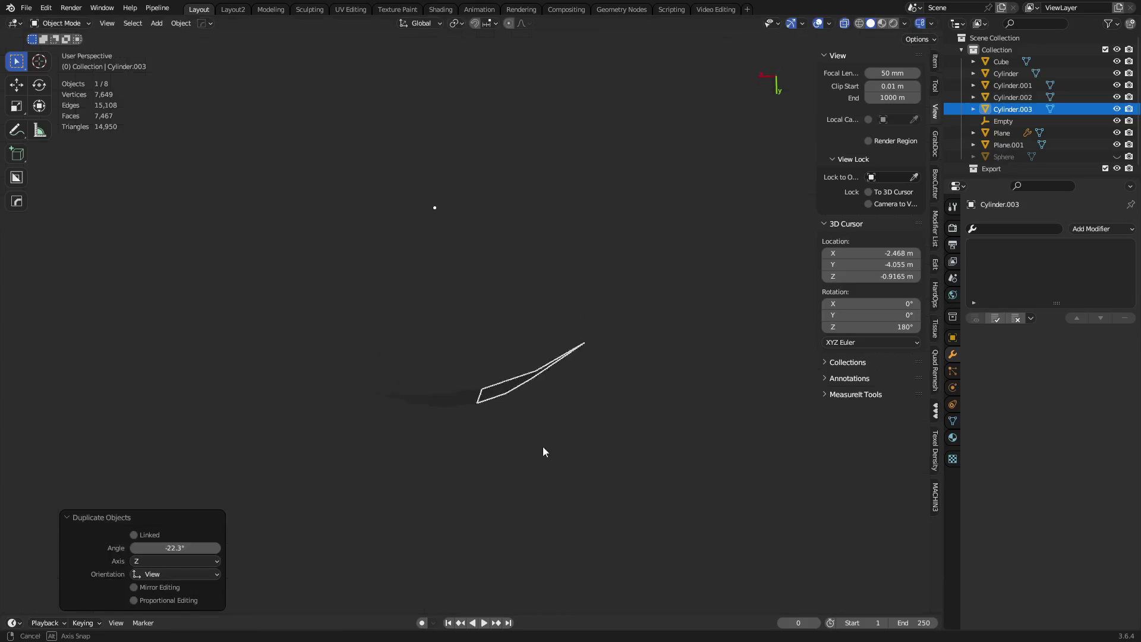
middle_click_drag(543, 447, 454, 247)
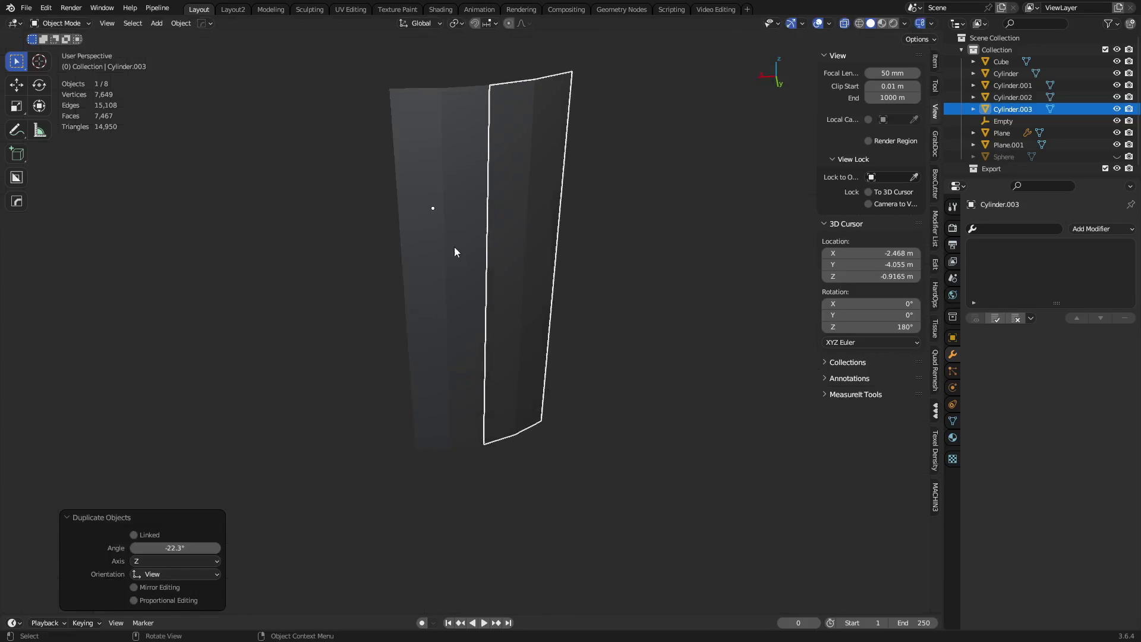
left_click(193, 552)
type("-22.5")
key("Return")
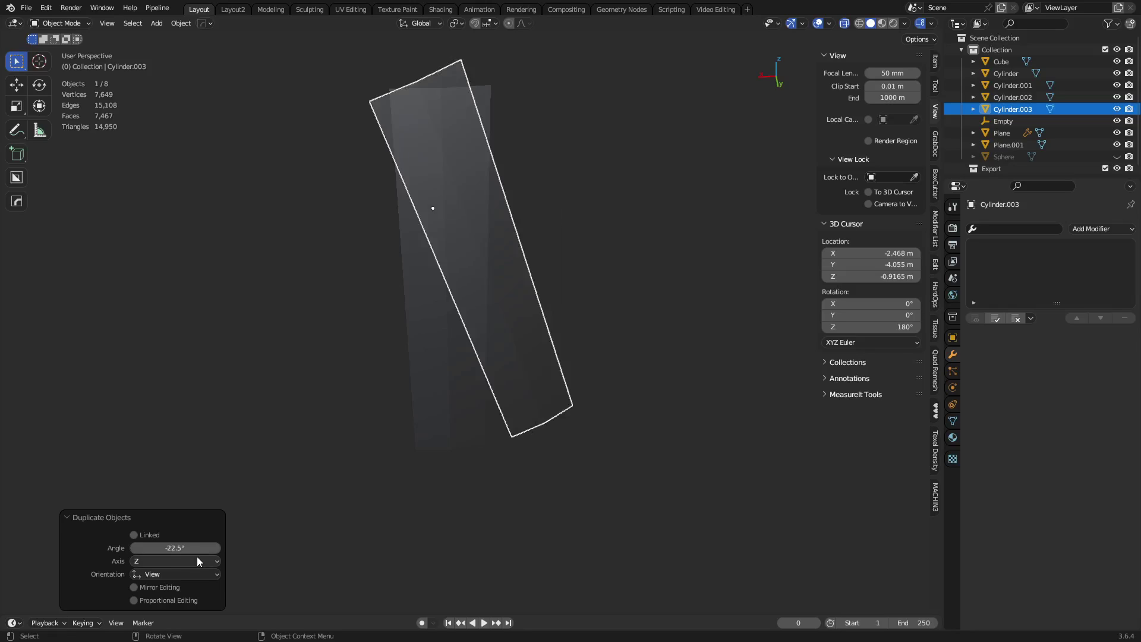
key("ctrl+z")
key("x")
key("ctrl+z")
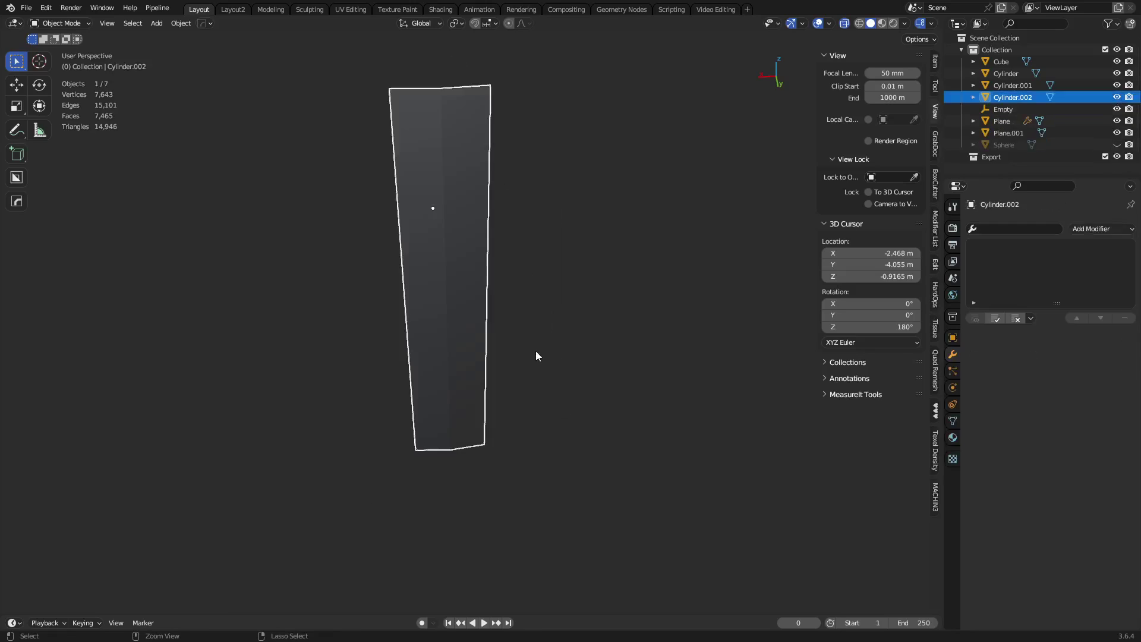
- Duplicate the strip from the top view and set the copy's rotation angle to -22.5°
middle_click_drag(497, 371, 483, 446, "alt")
key("shift+d")
key("r")
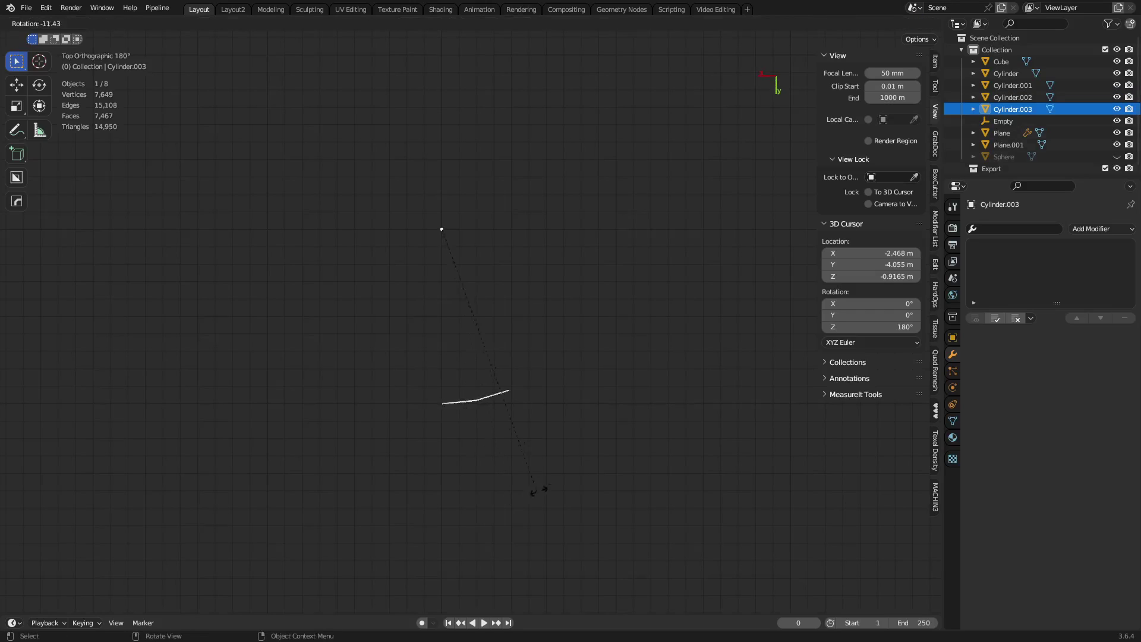
left_click(591, 465)
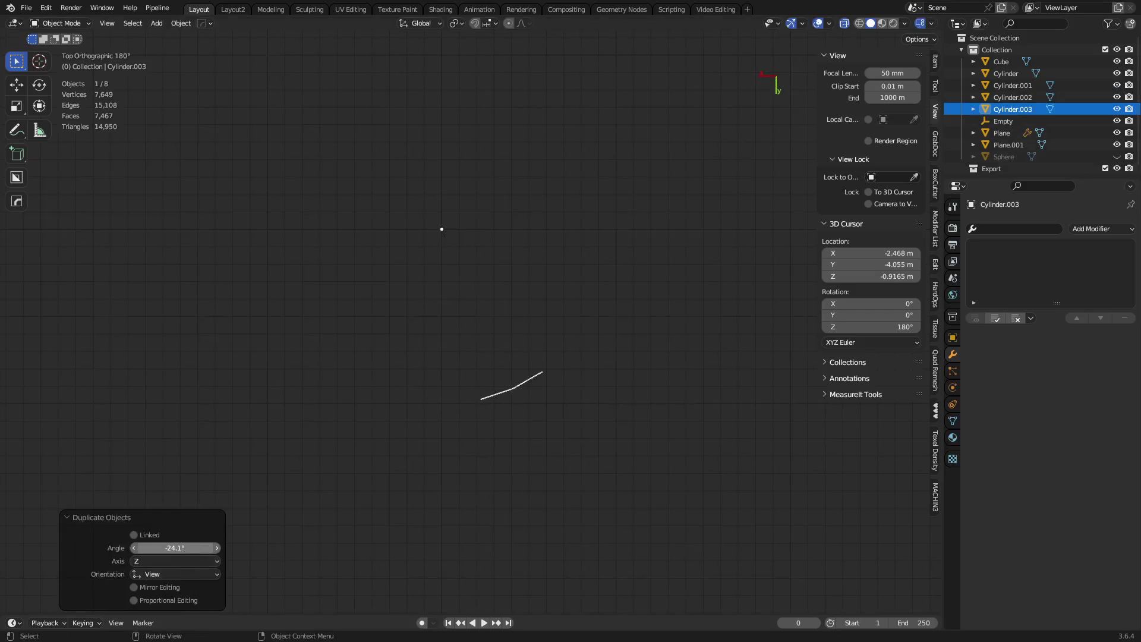
left_click(156, 548)
type("-22")
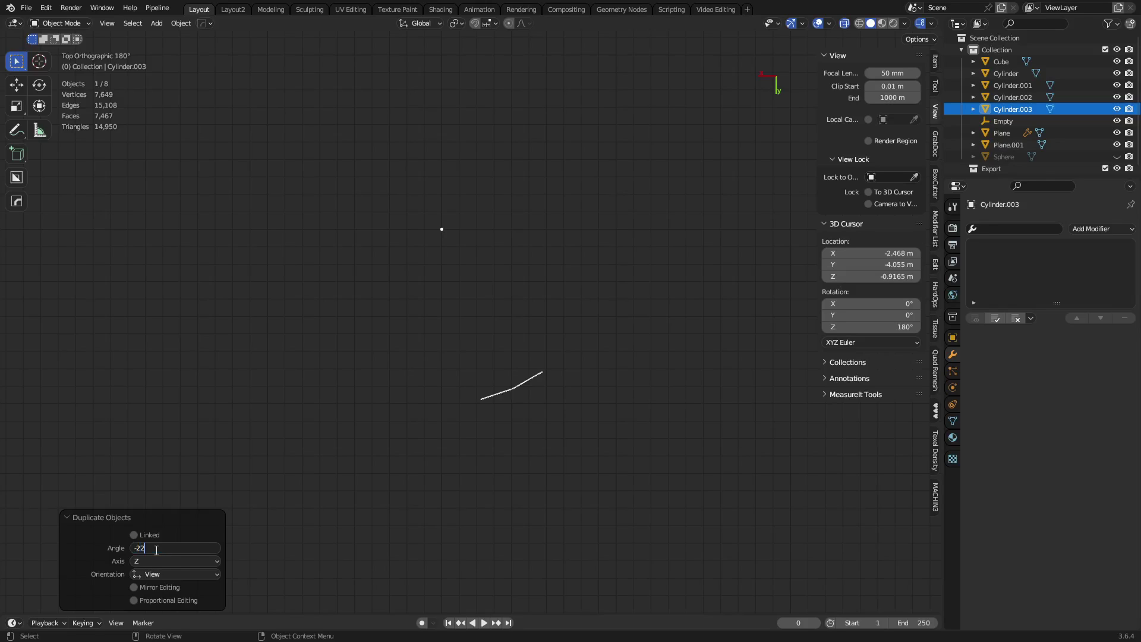
type(".5")
key("Return")
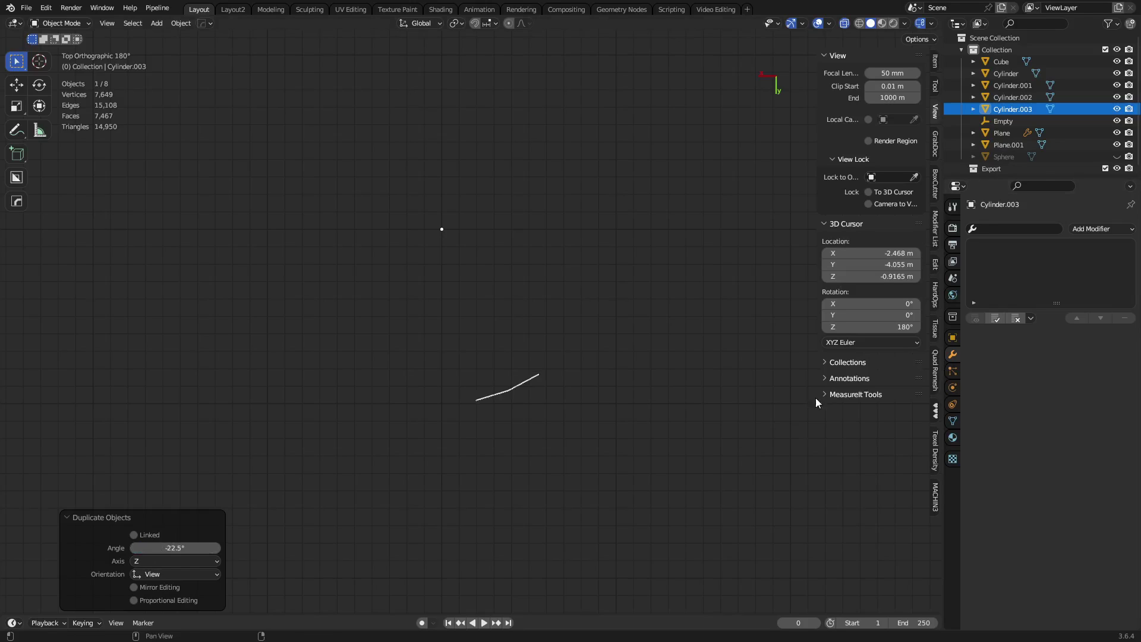
middle_click_drag(529, 412, 481, 167)
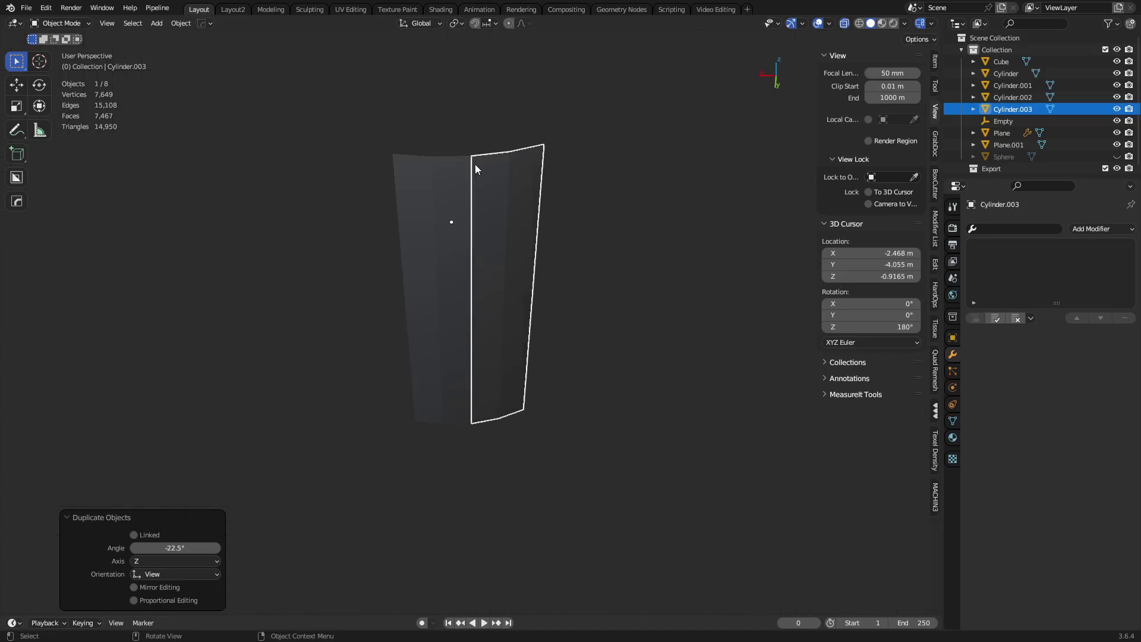
- Try repeating the rotated duplication twice, and undo both repeats
key("shift+r")
key("shift+r")
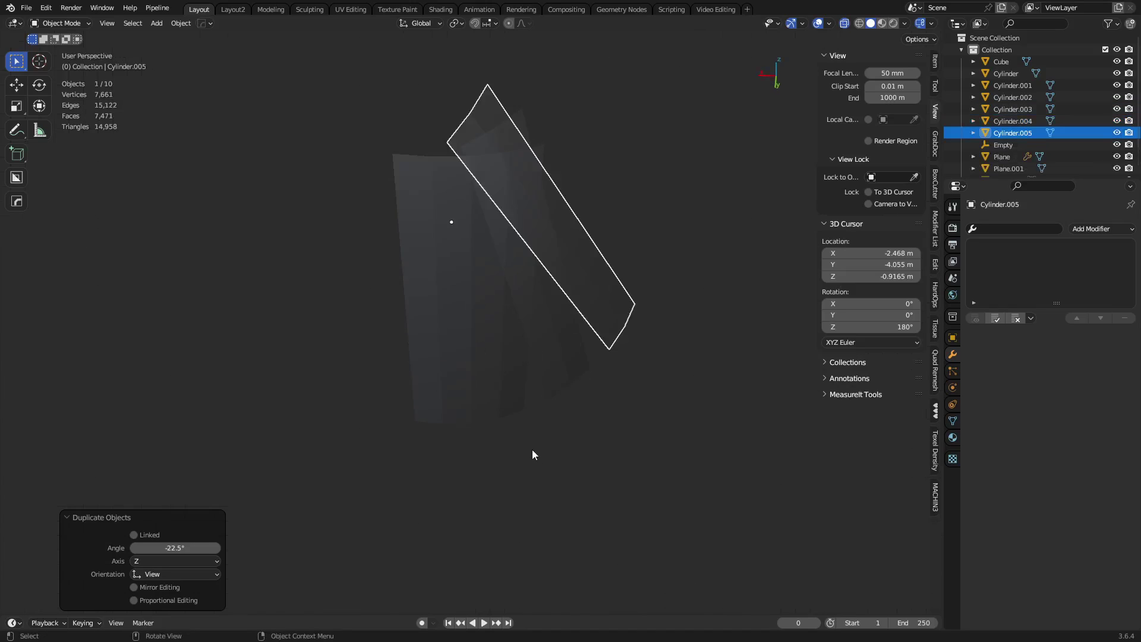
key("ctrl+z")
key("ctrl+z")
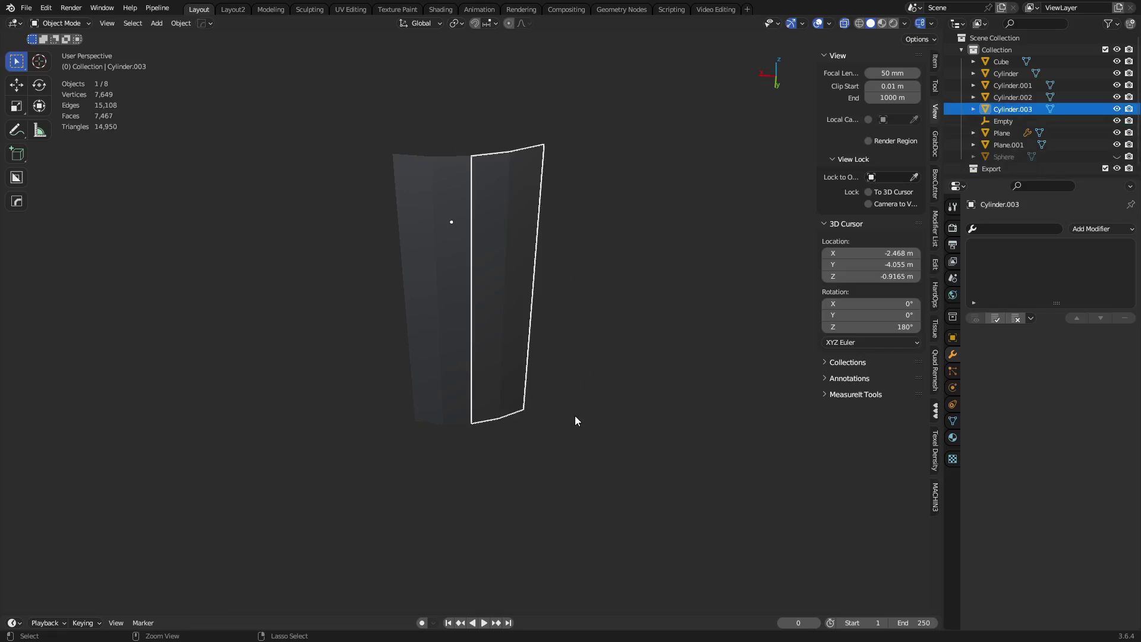
- Delete the rotated copy of the strip
left_click(456, 23)
right_click(646, 342)
key("Escape")
key("Delete")
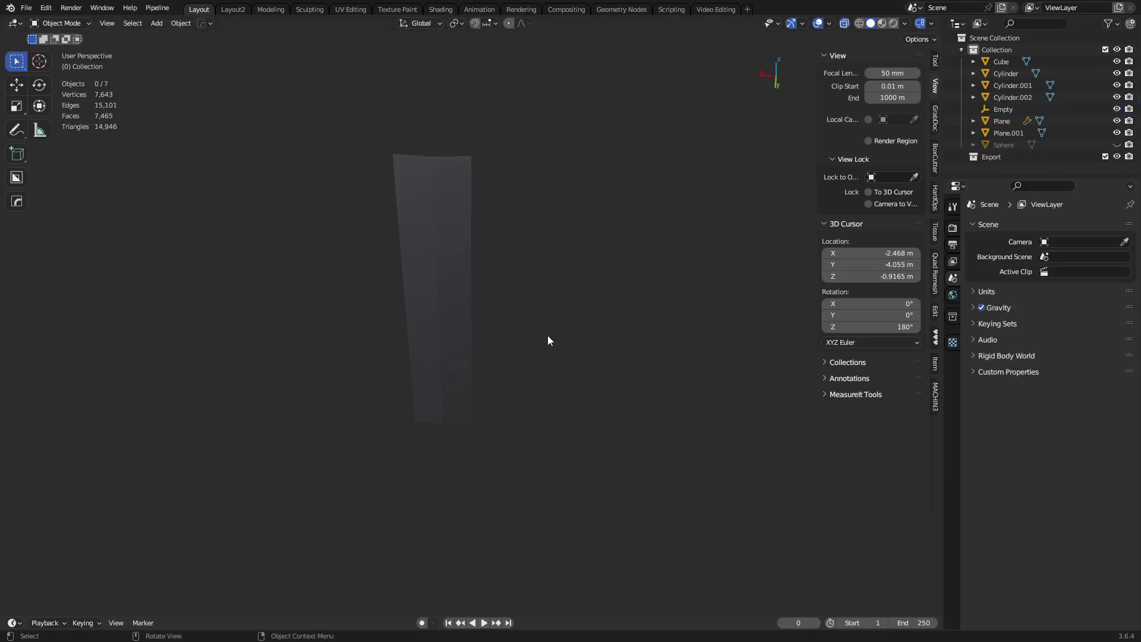
- Apply the Global transform preset and open the pivot point options
key("shift+space")
left_click(597, 325)
key("shift+space")
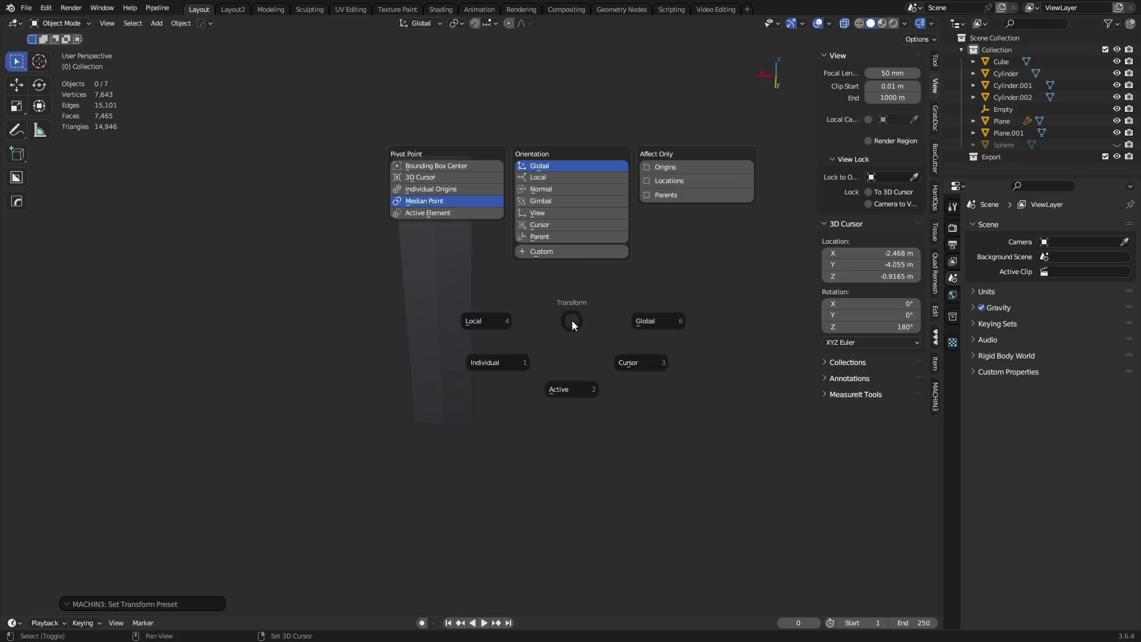
left_click(661, 319)
left_click(451, 25)
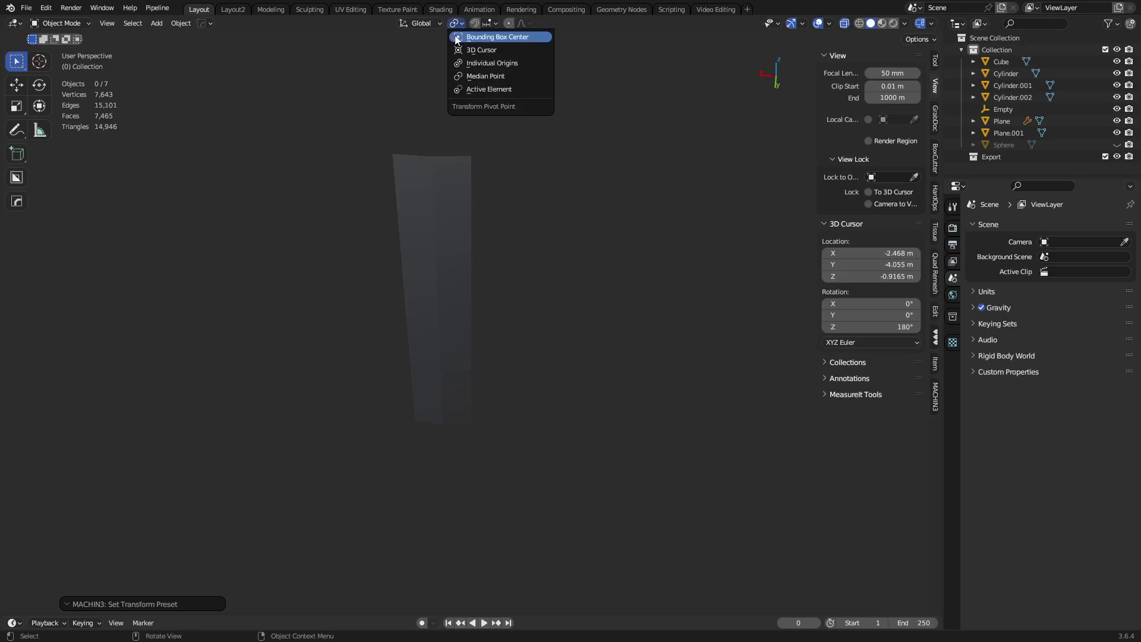
- Select the original strip and, with the Global preset, duplicate it in the top view at a -22.5° rotation
left_click(438, 320)
key("KP_7")
key("shift+d")
key("r")
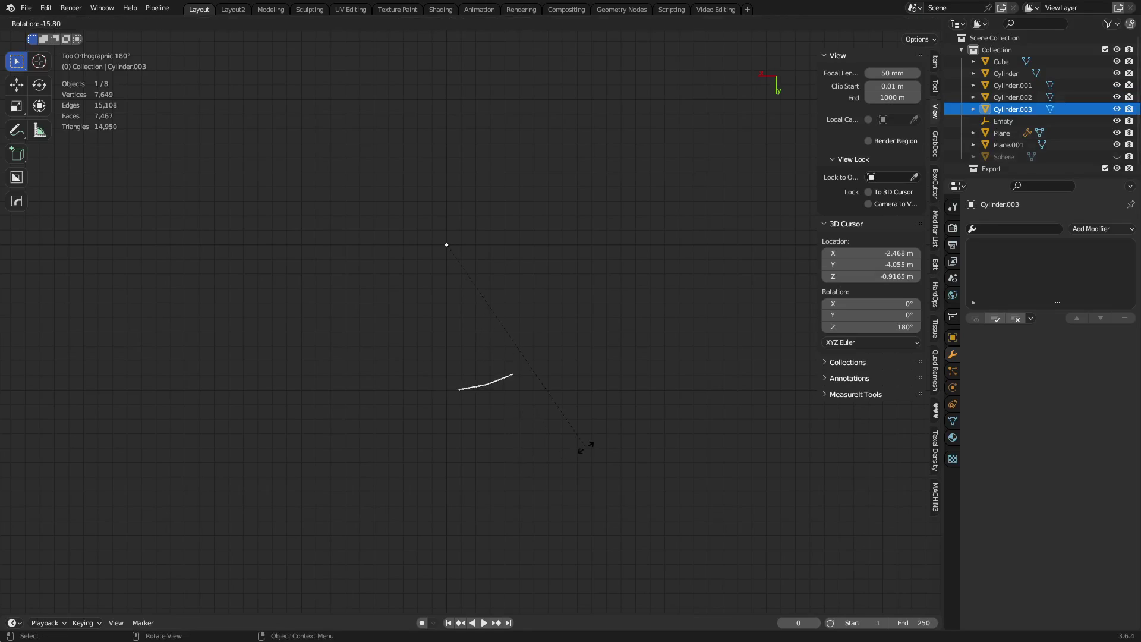
left_click(597, 438)
left_click(163, 547)
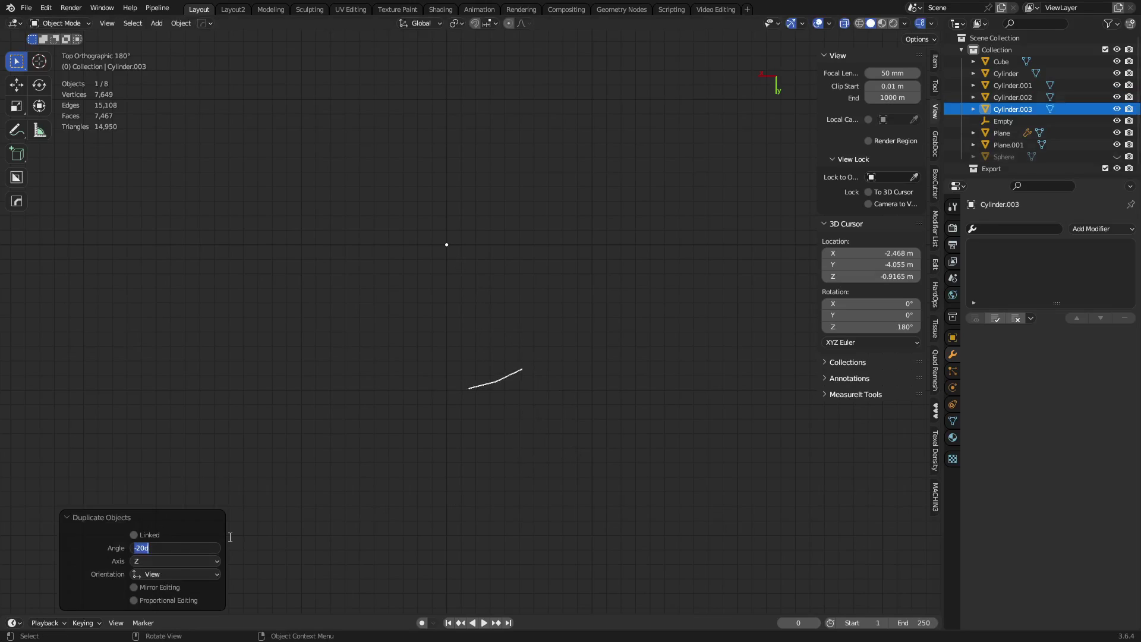
type("-22.5")
key("Return")
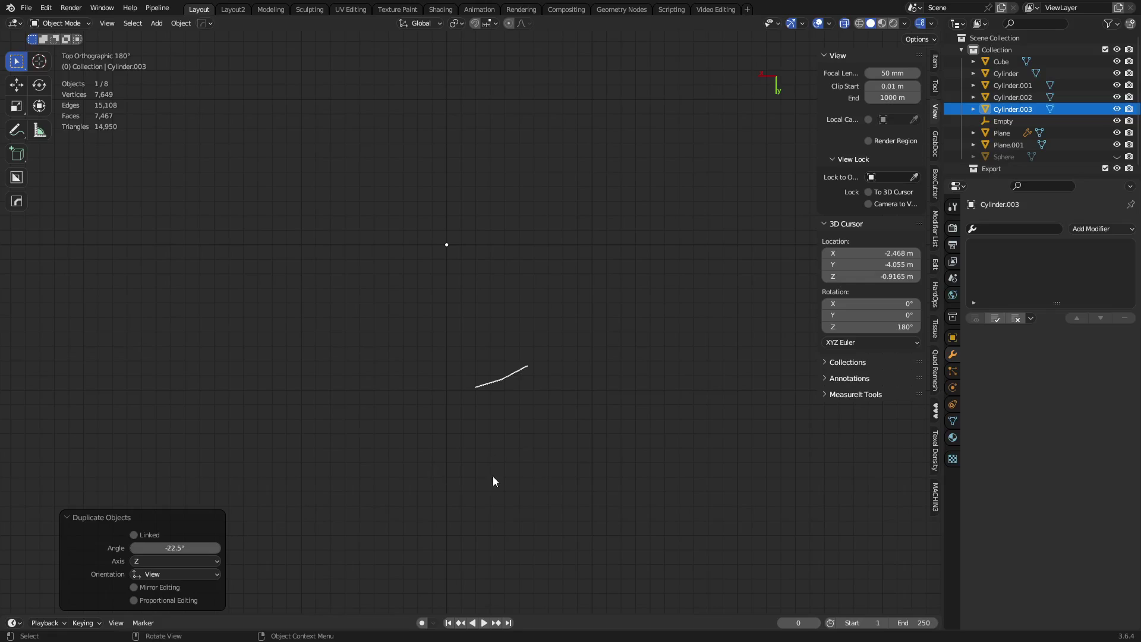
middle_click_drag(493, 475, 572, 389)
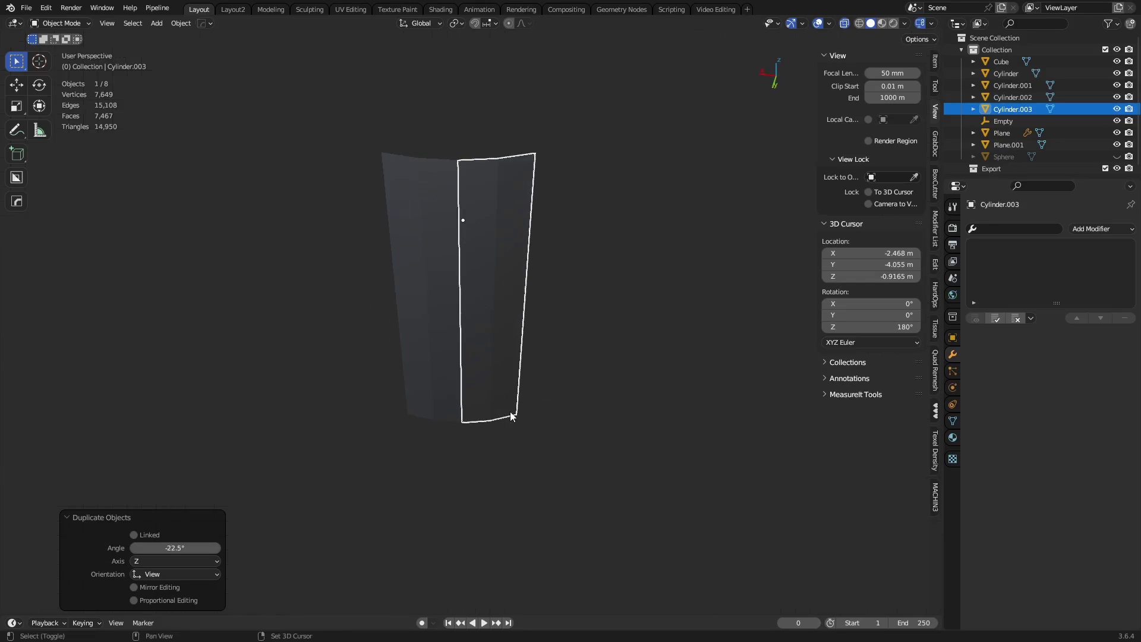
- Try two more repeats of the rotated duplication, and undo all the strip copies
key("shift+r")
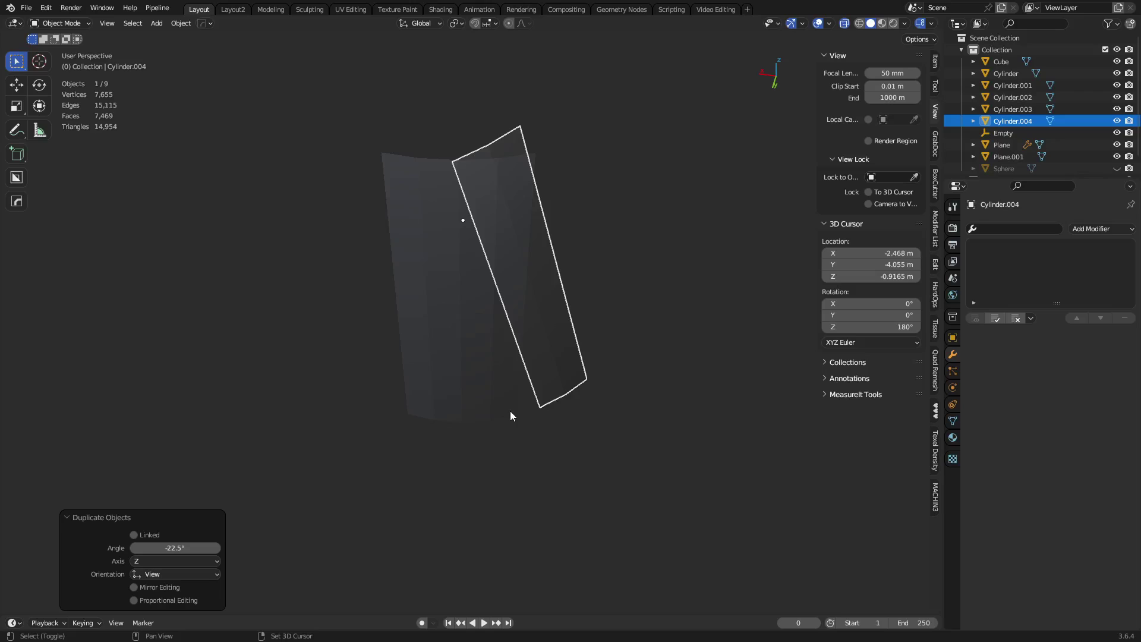
key("shift+r")
middle_click_drag(509, 411, 459, 359)
key("ctrl+z")
key("ctrl+z")
key("ctrl+z")
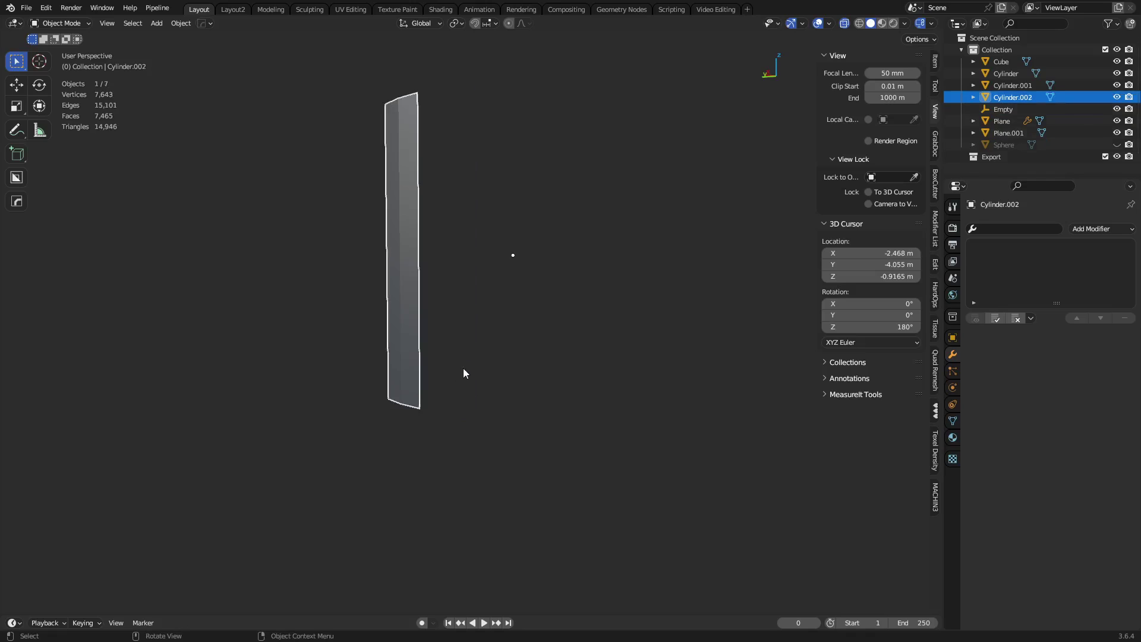
- Duplicate the original wall strip and rotate the copy 22.5° around the global Z axis
left_click(935, 61)
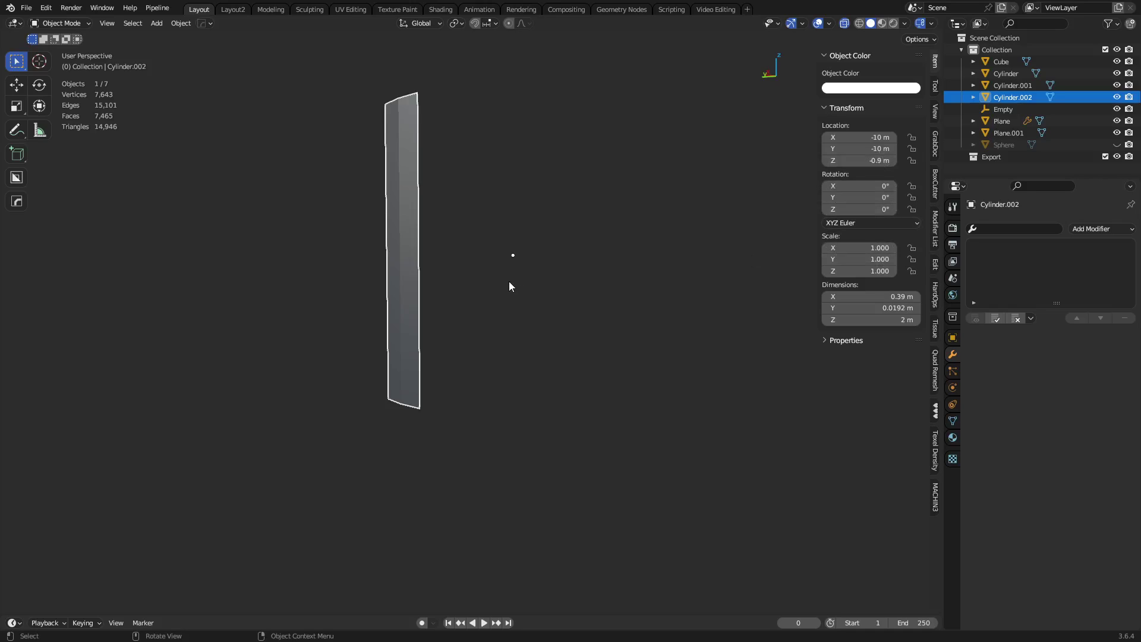
middle_click_drag(508, 281, 584, 412)
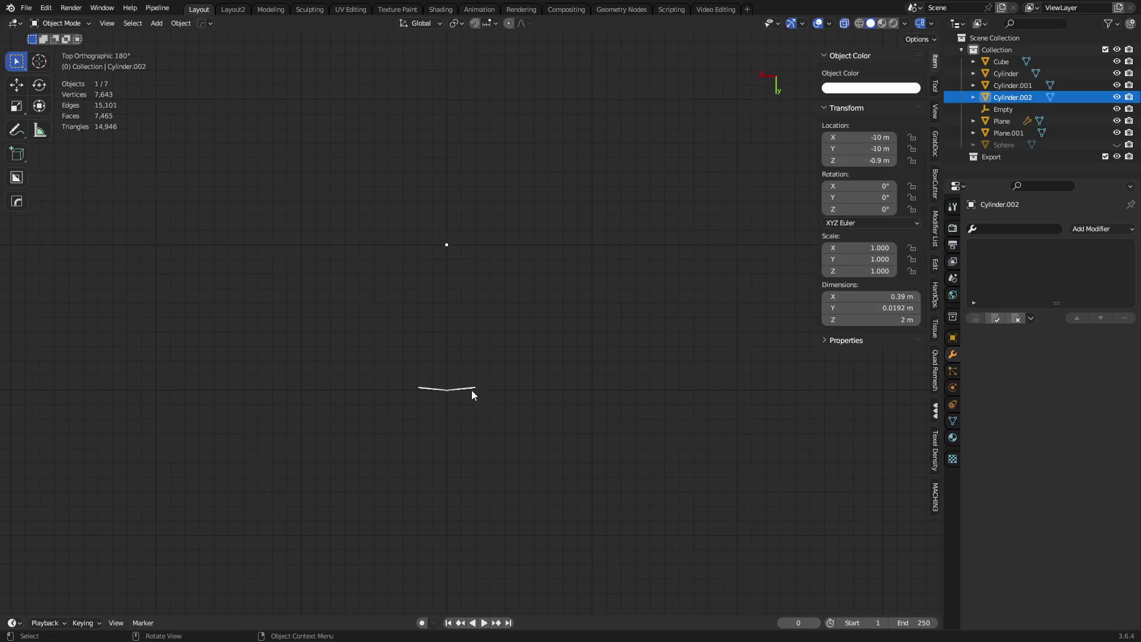
middle_click_drag(443, 398, 591, 405)
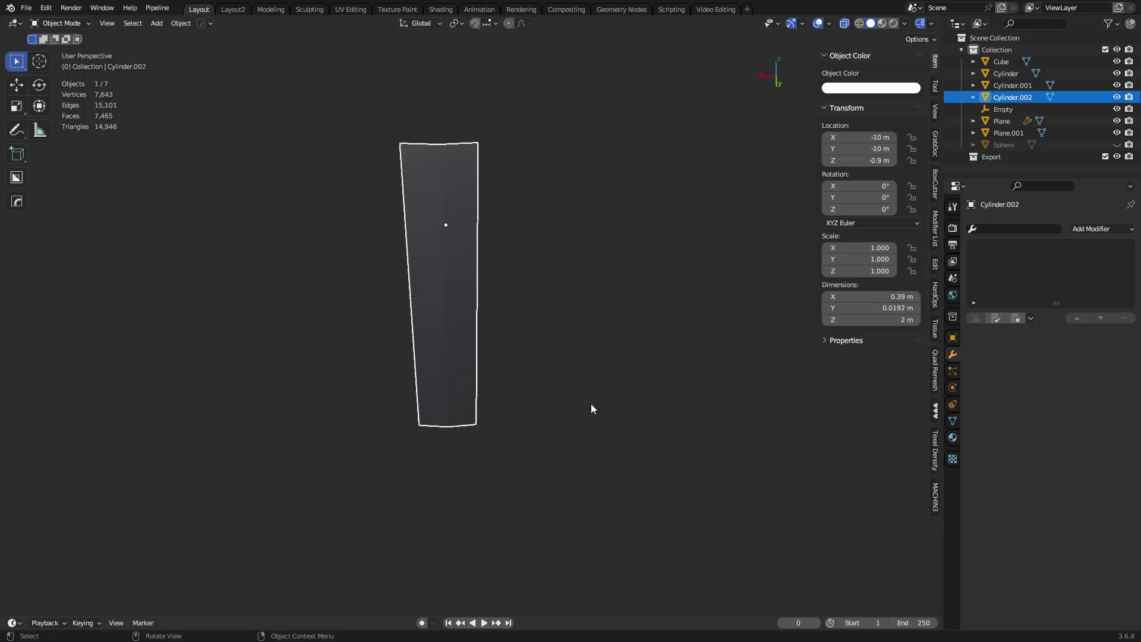
key("shift+d")
key("r")
key("z")
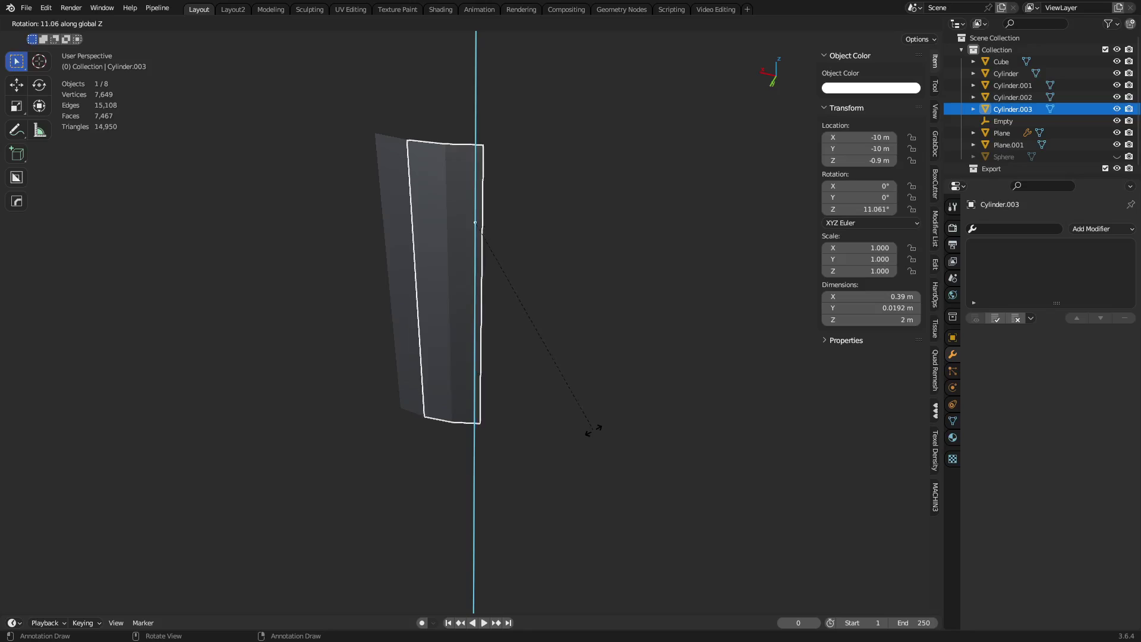
left_click(654, 415, "ctrl")
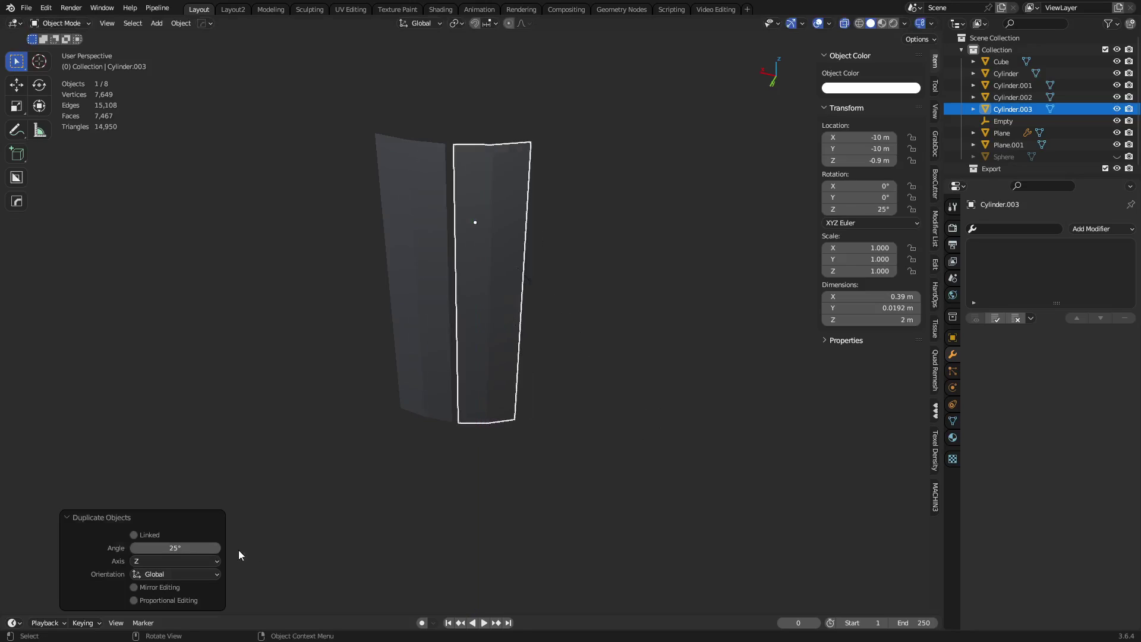
left_click(199, 549)
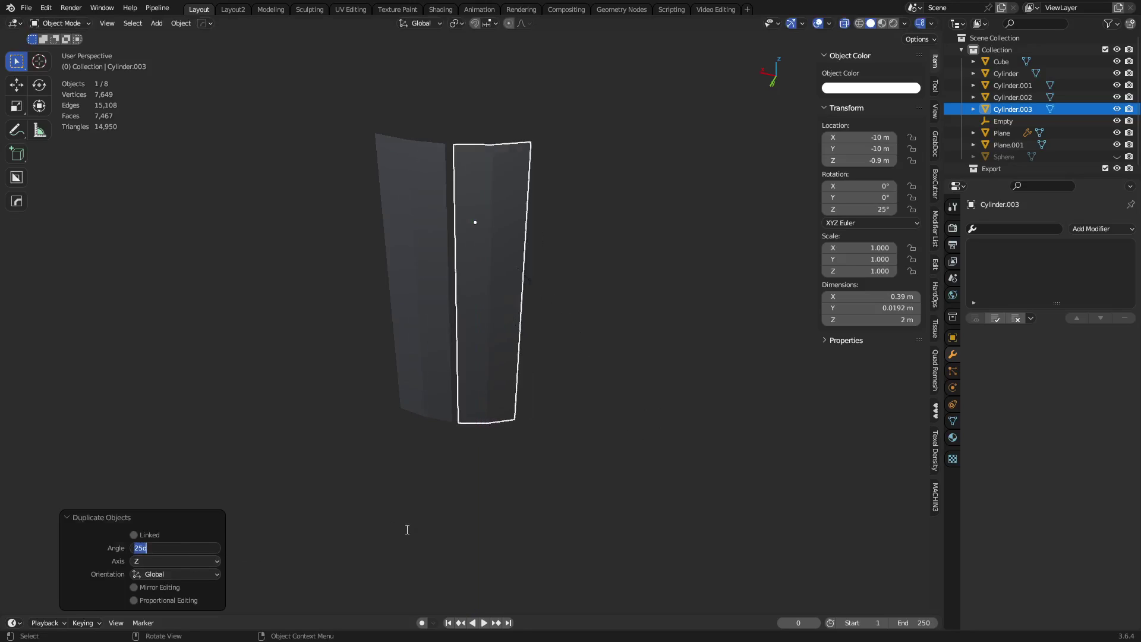
type("22.")
key("Return")
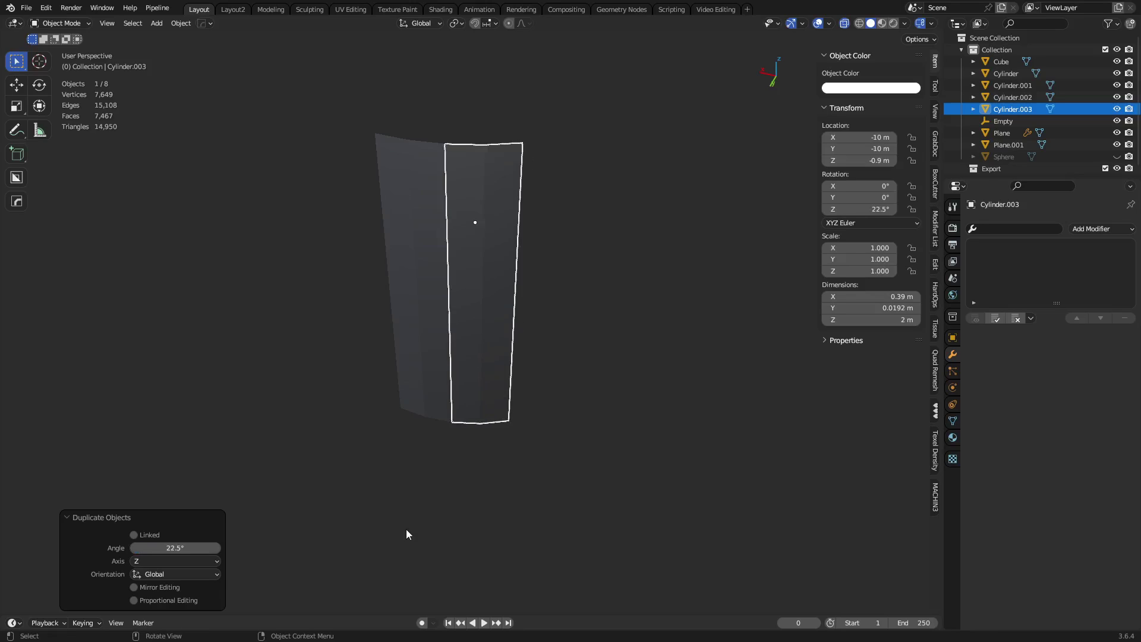
- Repeat the 22.5° rotated duplication until the strips close into a full cylinder
key("shift+r")
key("shift+r")
key("shift+r")
key("shift+r")
key("shift+r")
key("shift+r")
key("shift+r")
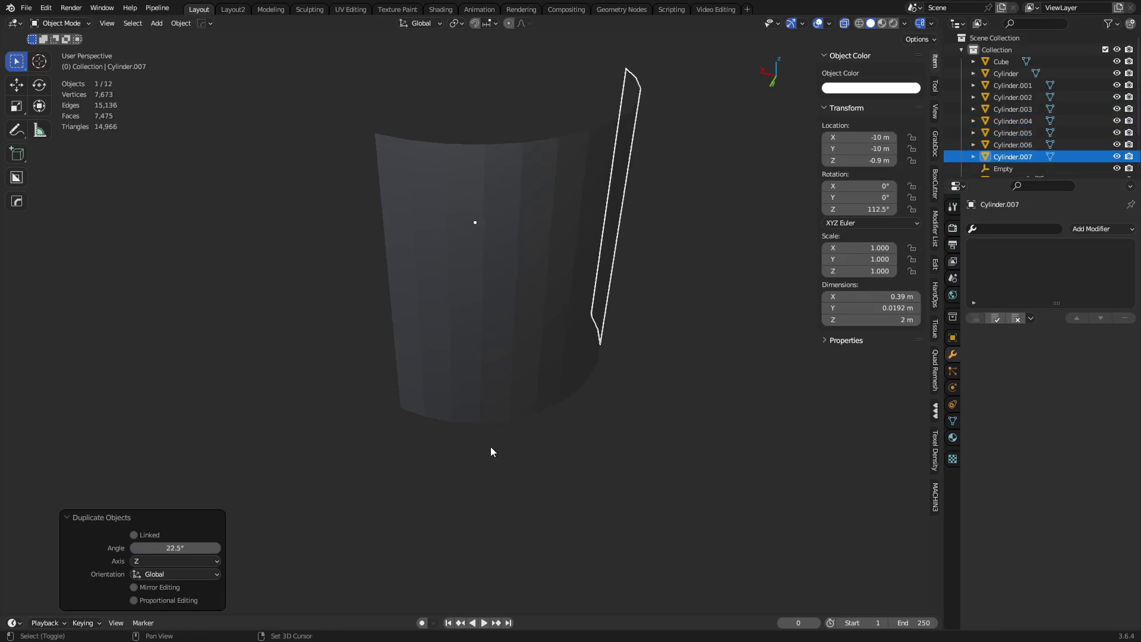
key("shift+r")
key("shift+r")
key("shift+r")
key("shift+r")
key("shift+r")
key("shift+r")
key("shift+r")
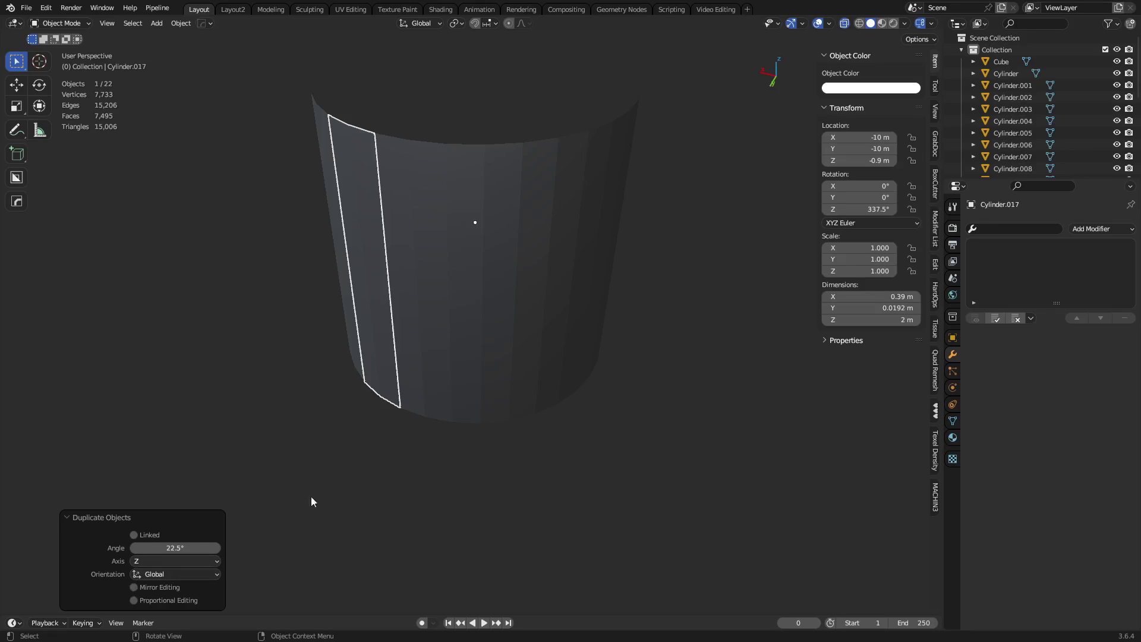
- Examine the finished ring by picking individual strips around it
left_click(454, 333)
left_click(419, 335)
left_click(486, 323)
left_click(555, 294)
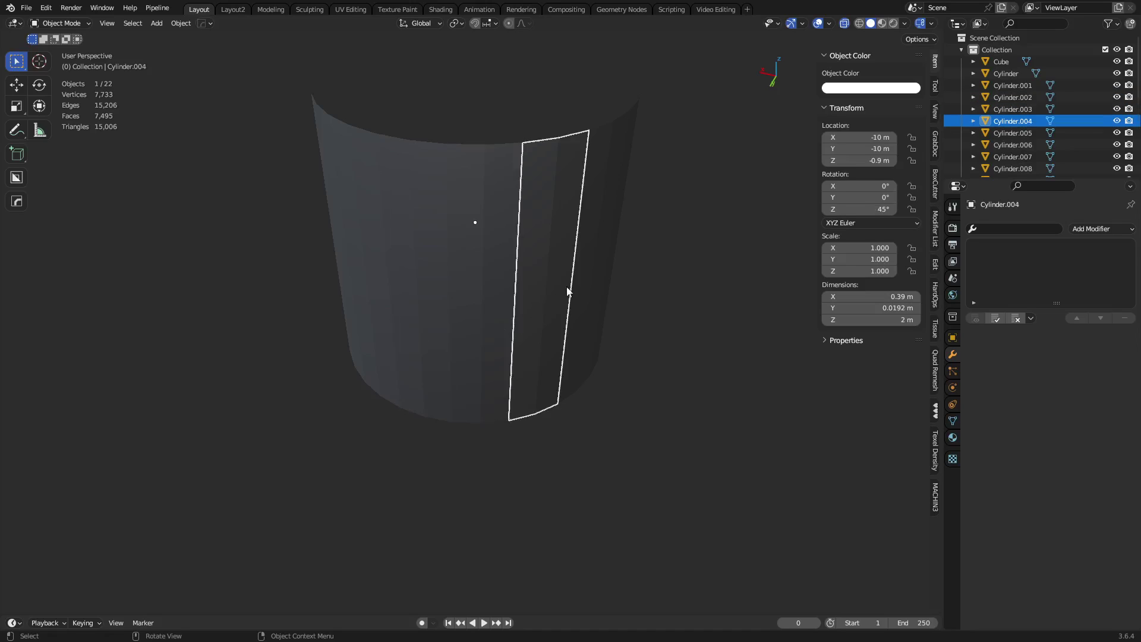
left_click(581, 288)
scroll(515, 306, "down", 3)
middle_click_drag(491, 336, 568, 374)
left_click(421, 343)
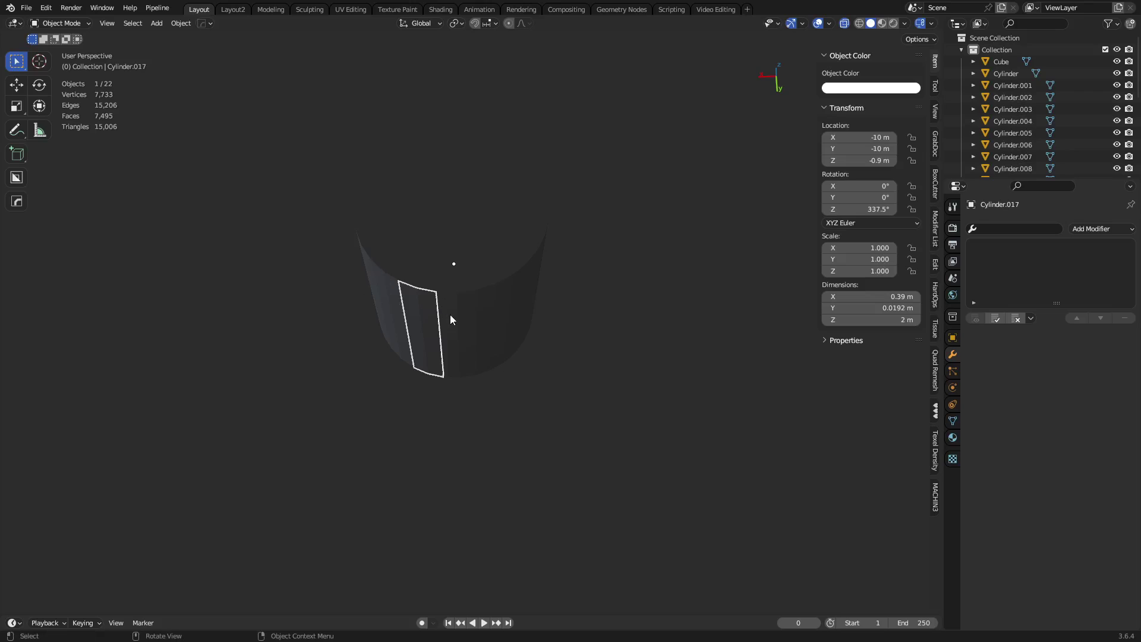
middle_click_drag(450, 319, 484, 420)
- Select all the ring's strips with the original strip active, and link their object data to it
left_click_drag(325, 116, 585, 487)
middle_click_drag(584, 487, 528, 365)
left_click(432, 407, "shift")
left_click(432, 408, "shift")
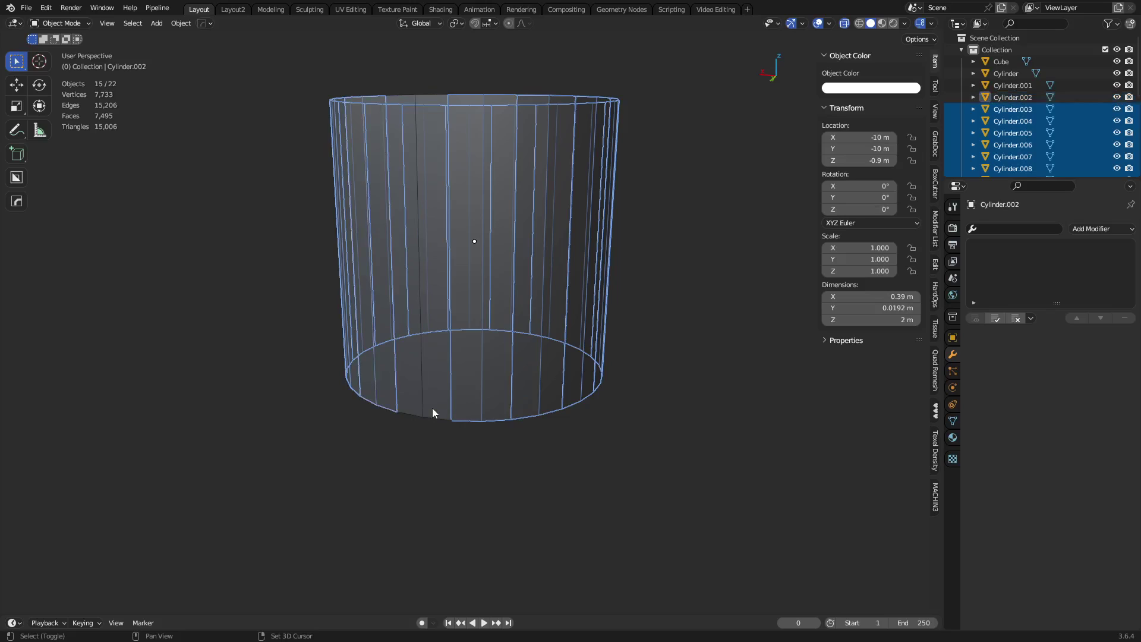
left_click(433, 408, "shift")
middle_click_drag(519, 417, 545, 412)
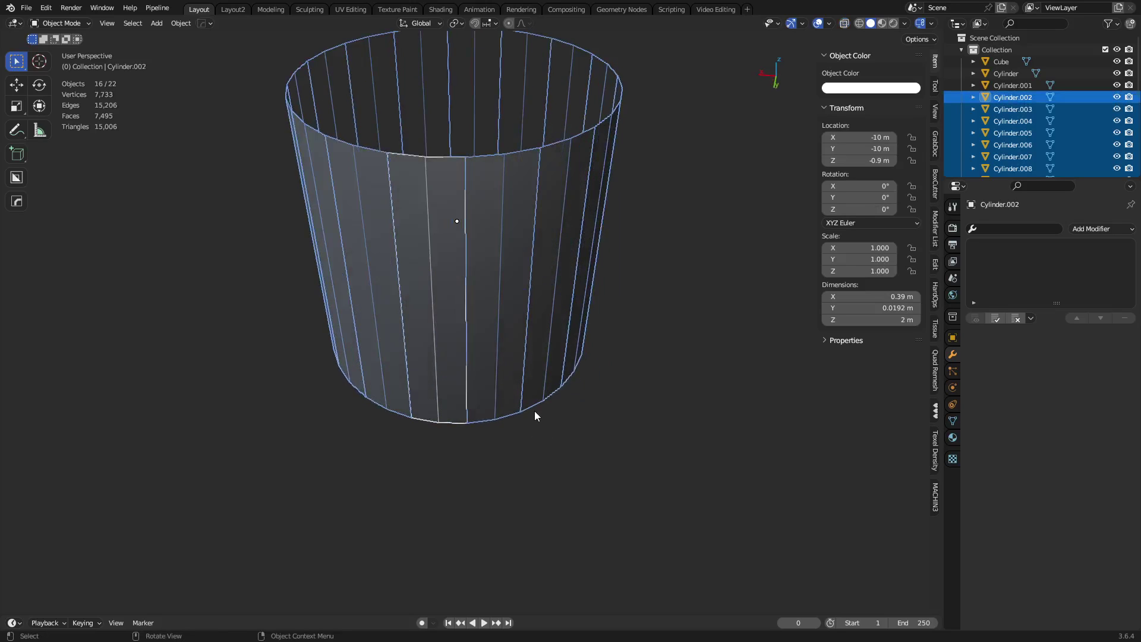
key("ctrl+l")
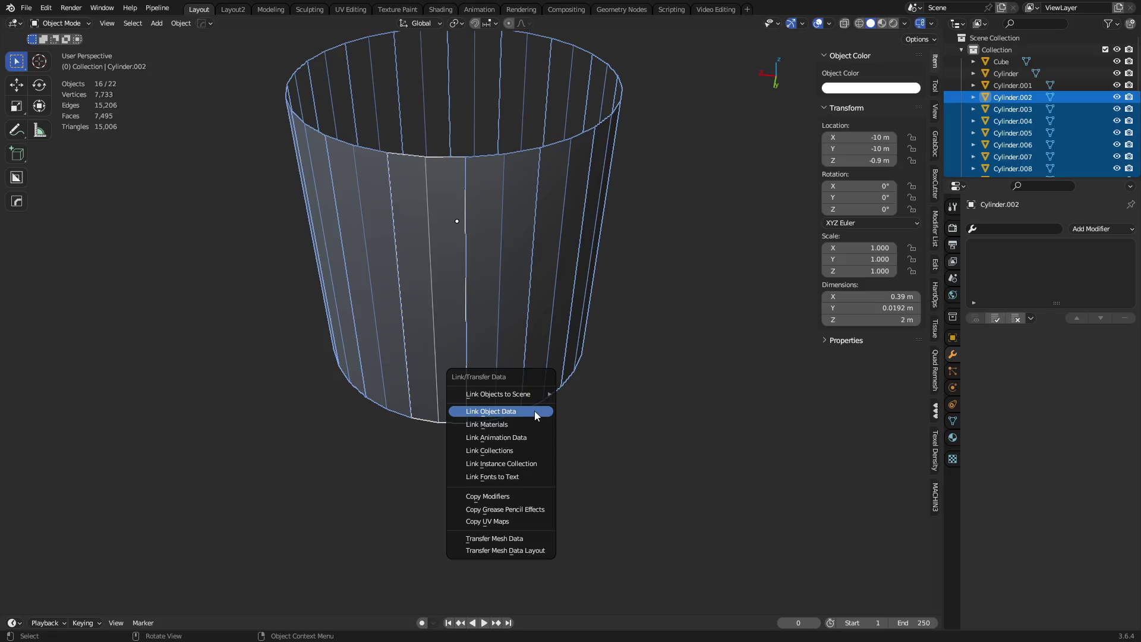
left_click(532, 410)
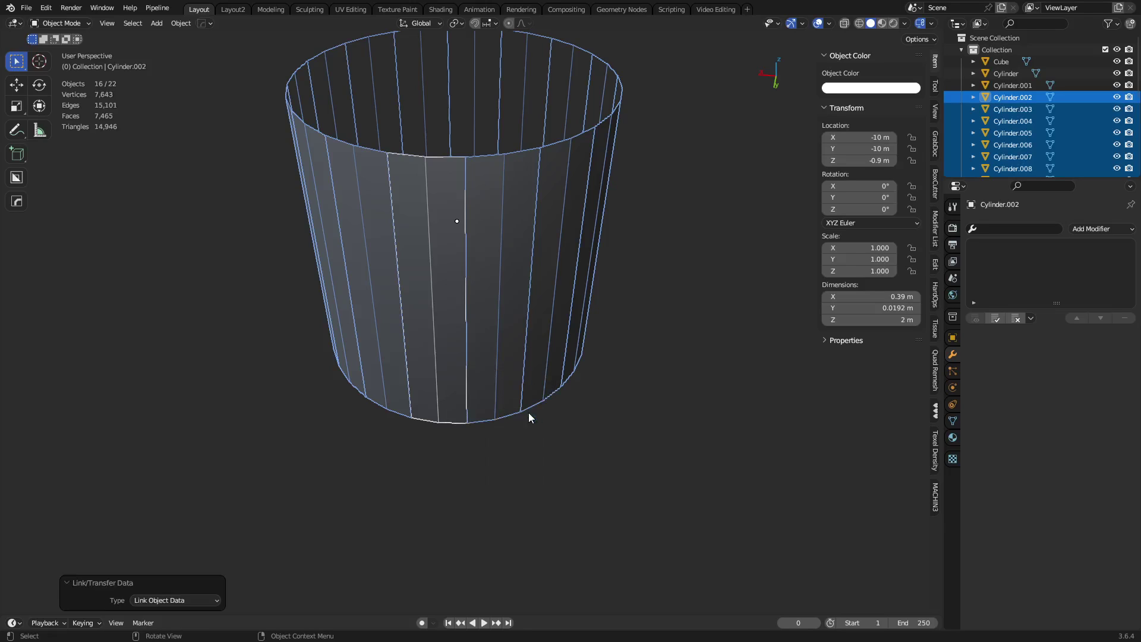
- Inset the original strip's two faces together by about 0.05 m, and sink the inset faces inward into a recessed panel
left_click(440, 375)
key("Tab")
left_click(432, 318)
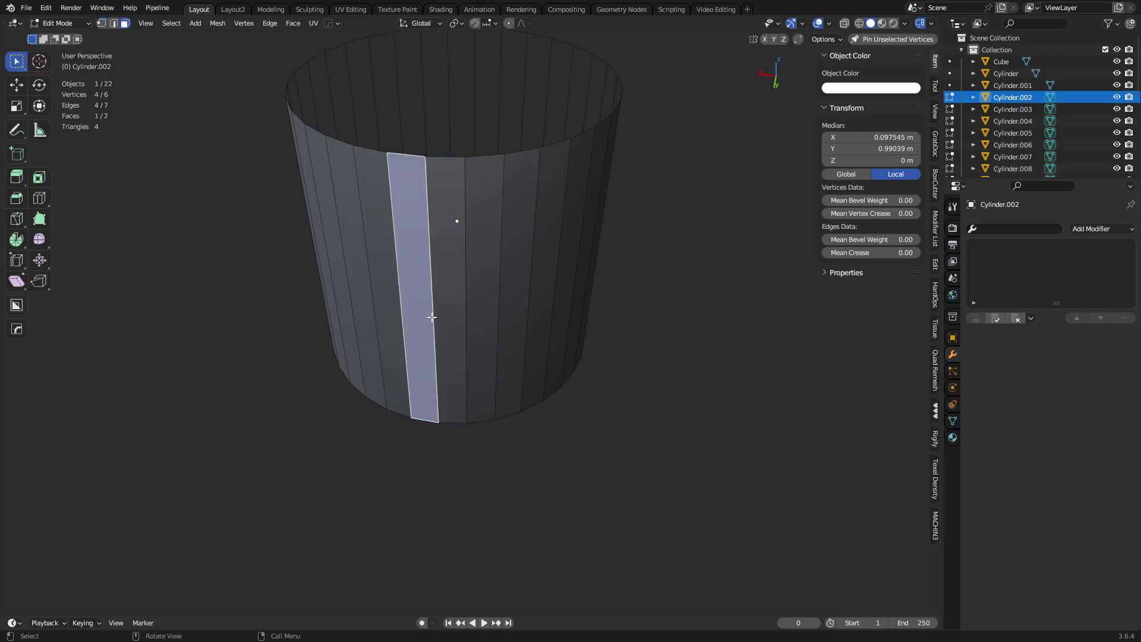
left_click(447, 324, "shift")
key("i")
left_click(669, 422)
key("i")
key("ctrl")
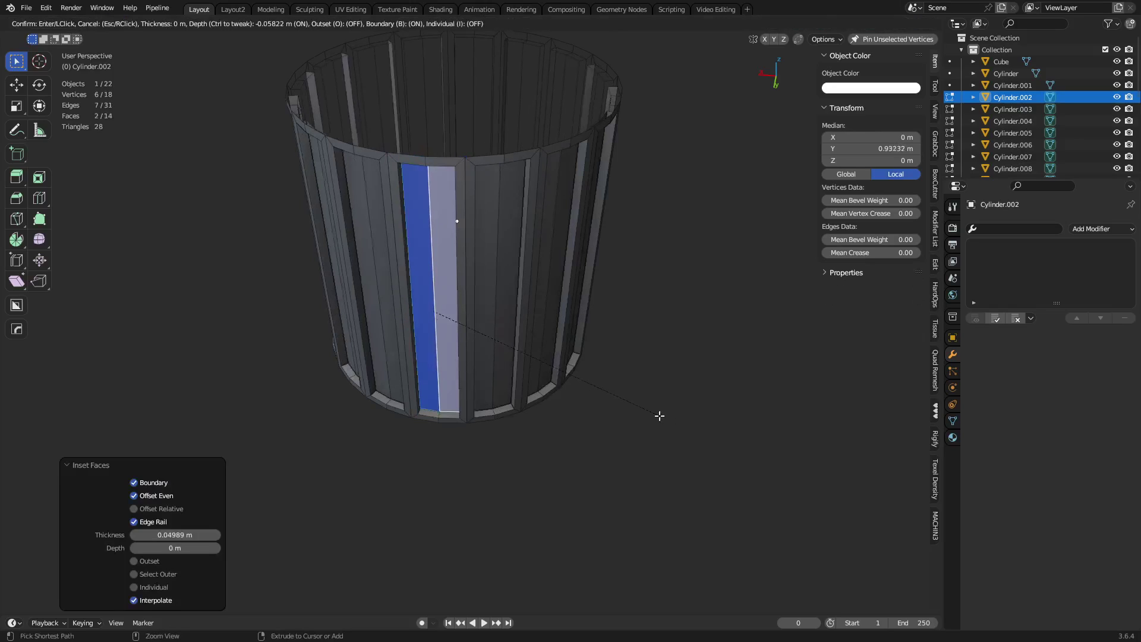
left_click(652, 412)
key("Tab")
- Examine the recessed panels around the cylinder wall from several angles
left_click(596, 416)
left_click(608, 420)
middle_click_drag(608, 421, 589, 359)
left_click(481, 303)
middle_click_drag(465, 316, 552, 377)
left_click(514, 340)
middle_click_drag(514, 340, 442, 297)
left_click(444, 304)
middle_click_drag(469, 355, 537, 360)
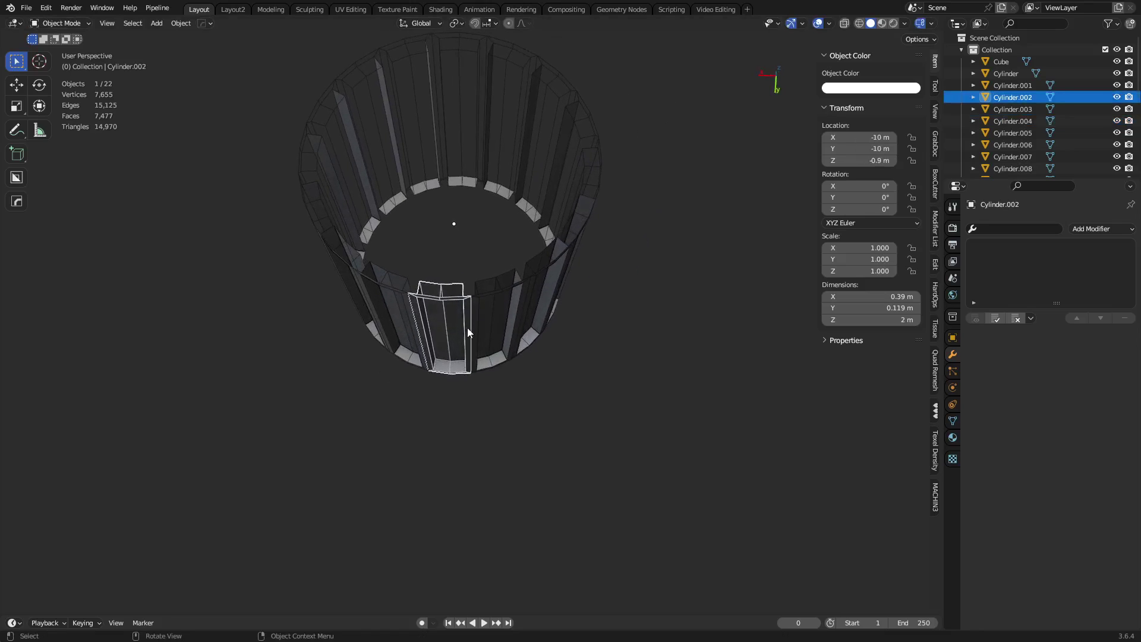
middle_click_drag(467, 326, 515, 427, "alt")
middle_click_drag(416, 225, 483, 372)
- Check individual linked strips and a neighbouring pair of strips around the cylinder
left_click(483, 372)
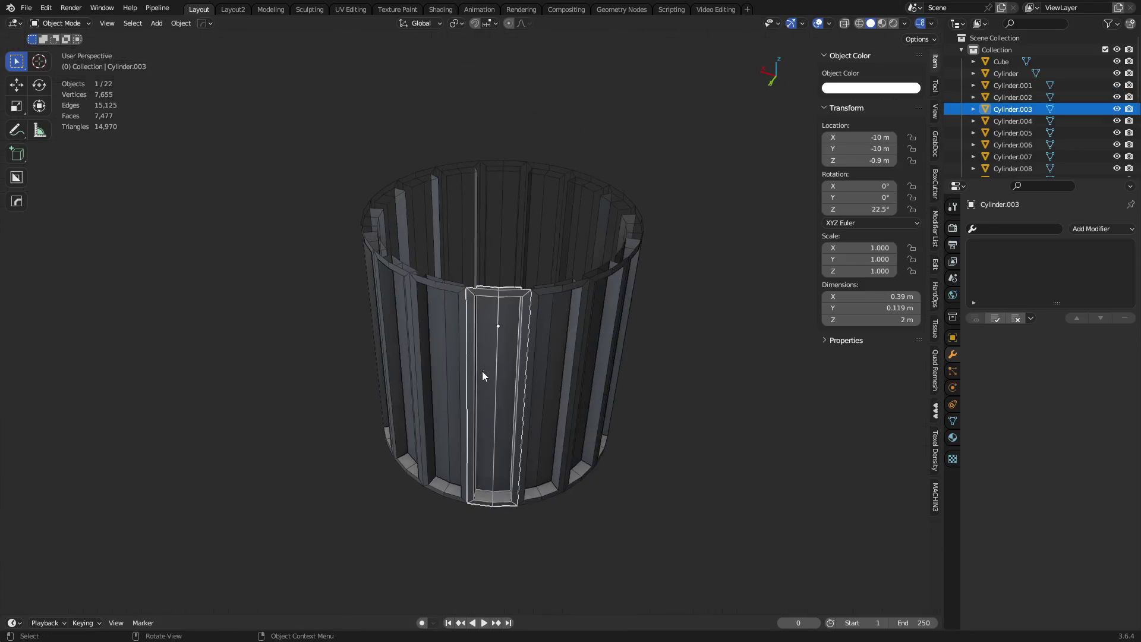
left_click(557, 373)
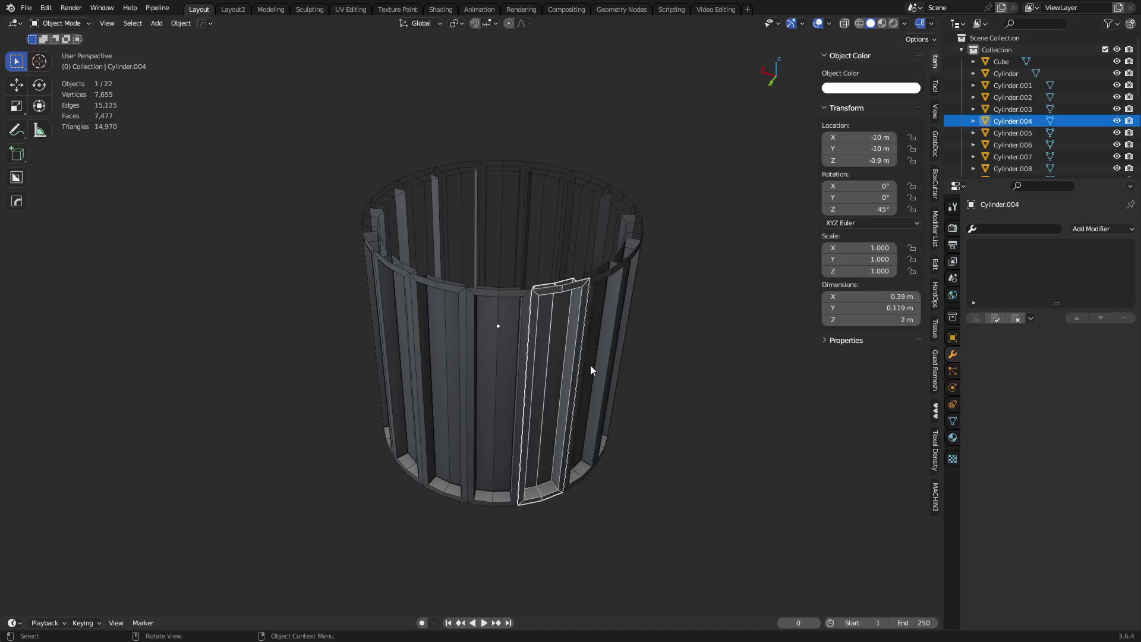
left_click(473, 380)
left_click(577, 351)
middle_click_drag(578, 352, 426, 388)
left_click(376, 357)
left_click(442, 355)
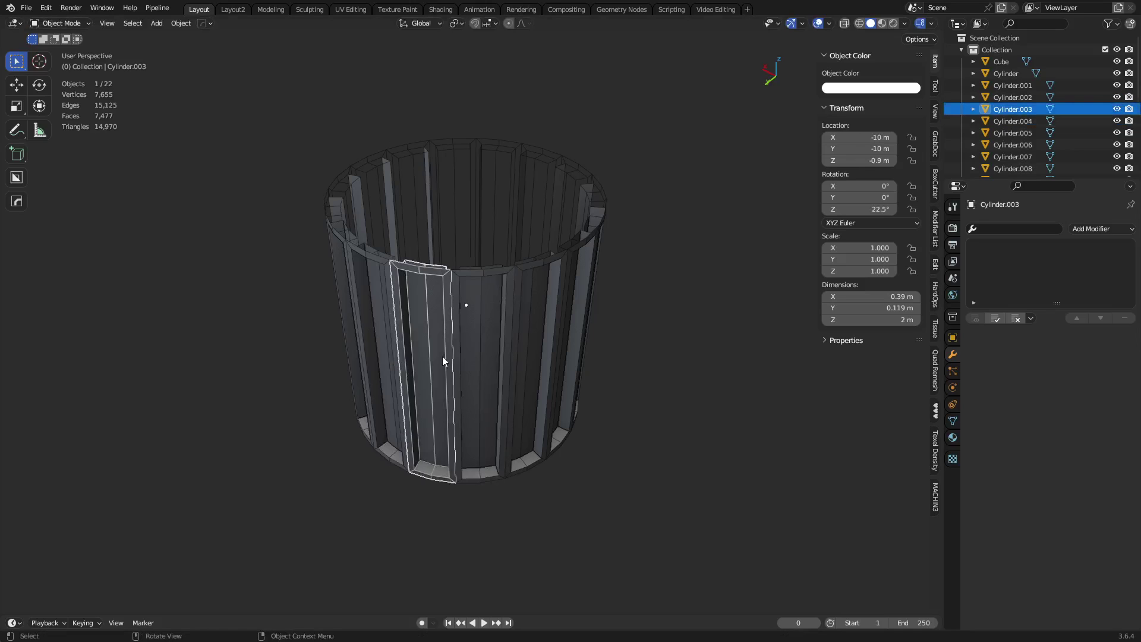
left_click(477, 357, "shift")
key("g")
right_click(487, 365)
left_click(526, 363)
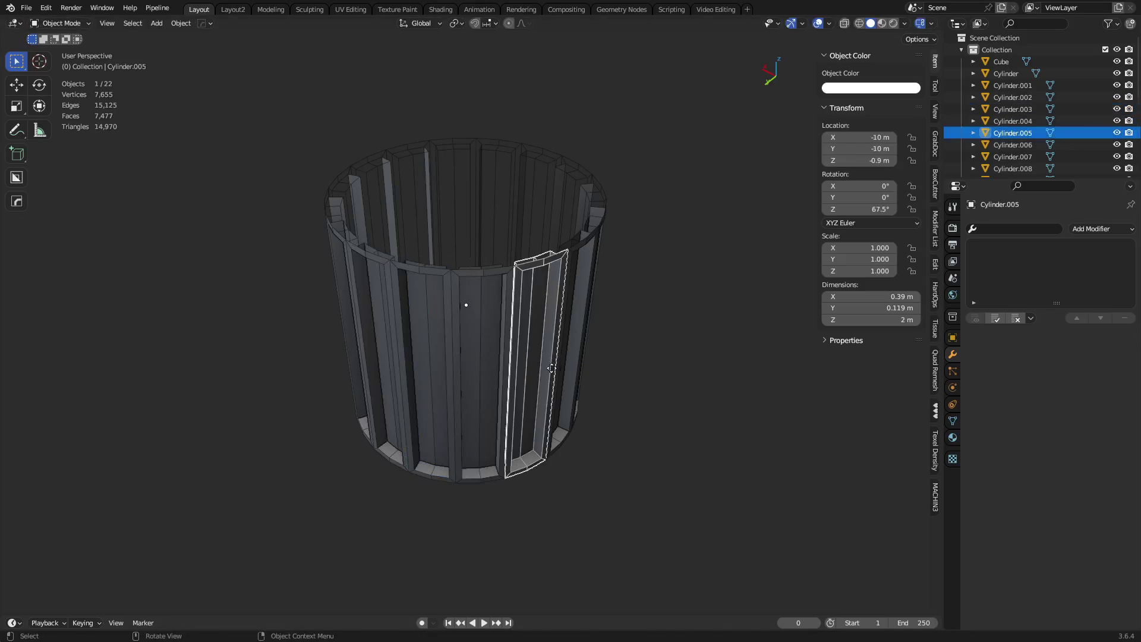
- Duplicate the nearest hexagonal prism, place the copy horizontally beside the original, and open the copy in Edit Mode
middle_click_drag(578, 366, 610, 333)
middle_click_drag(506, 354, 536, 360)
scroll(571, 458, "down", 4)
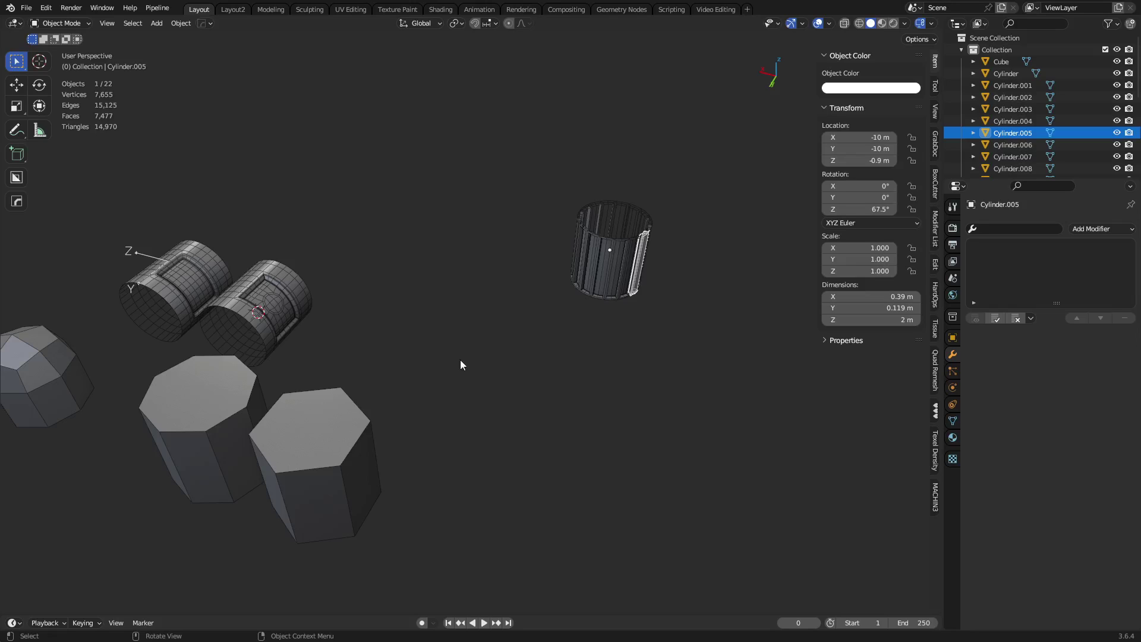
left_click(365, 440)
key("shift+d")
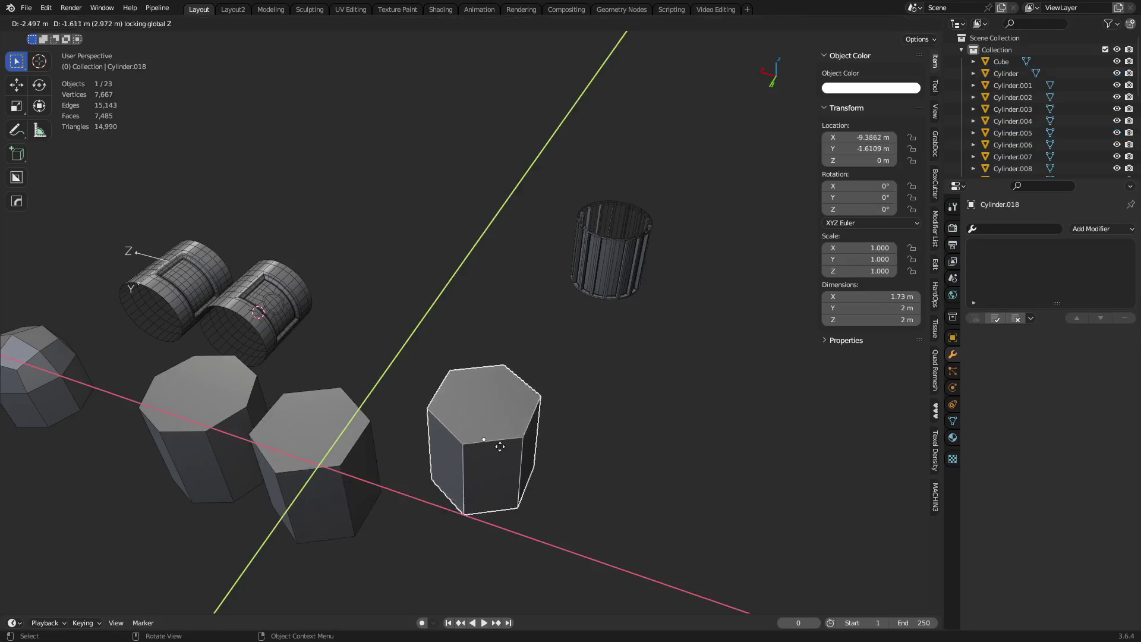
left_click(498, 403)
key("grave")
left_click(572, 445)
key("ctrl+Tab")
left_click(586, 433)
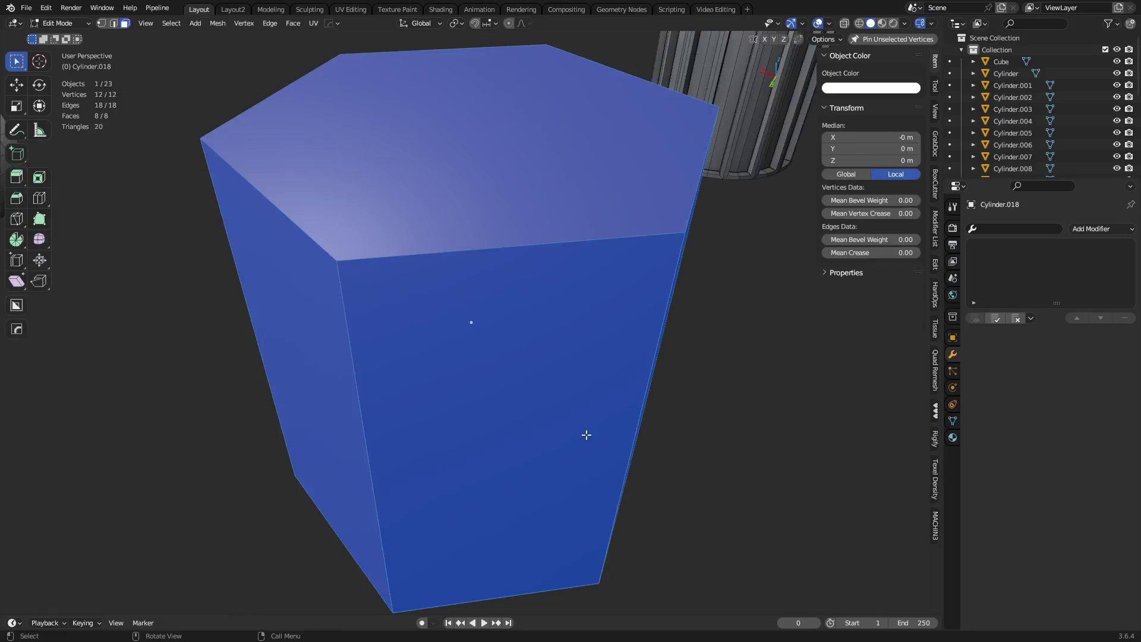
- Lower the duplicated prism's top face along Z by about 1.21 m and by another 0.22 m
scroll(577, 392, "down", 4)
scroll(576, 384, "down", 3)
middle_click_drag(555, 387, 595, 395)
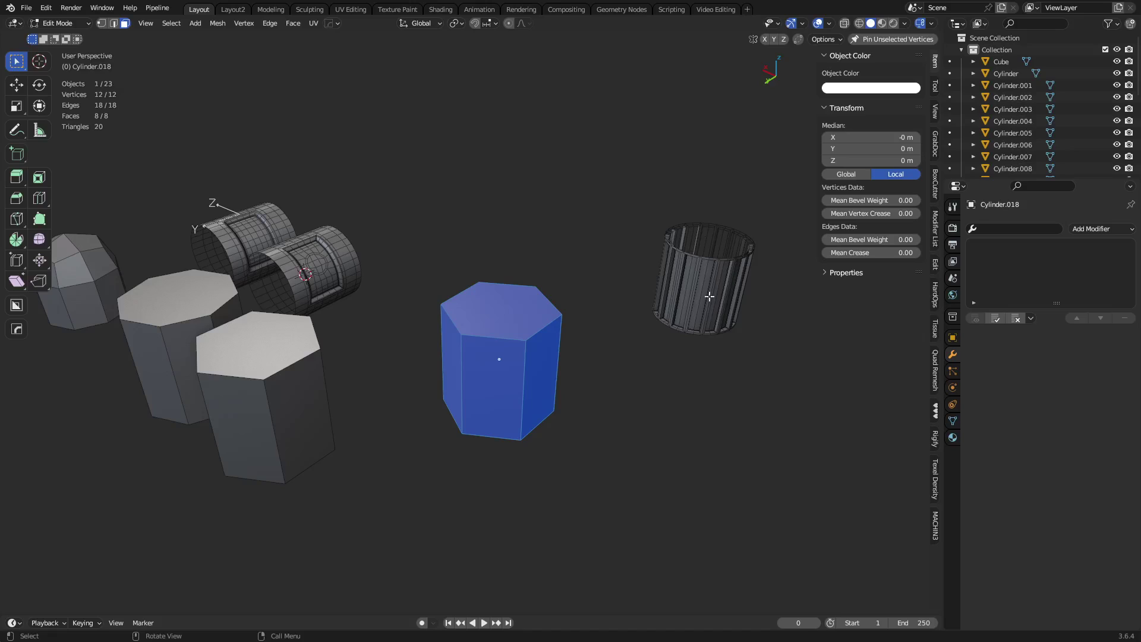
middle_click_drag(496, 333, 512, 362)
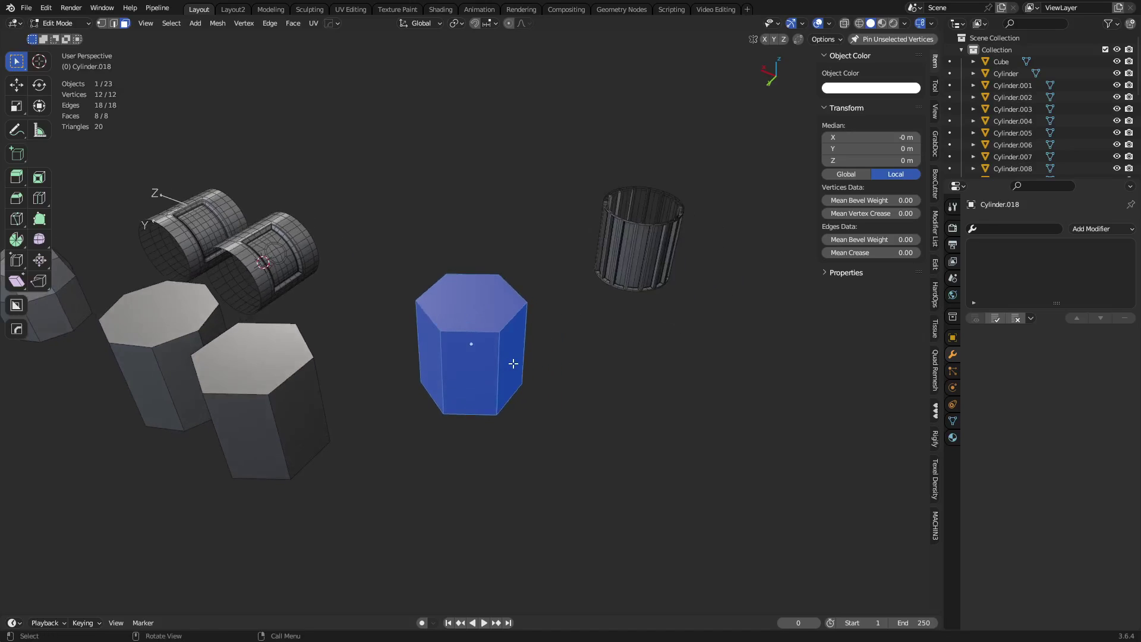
scroll(509, 368, "up", 3)
left_click(477, 324)
key("g")
key("z")
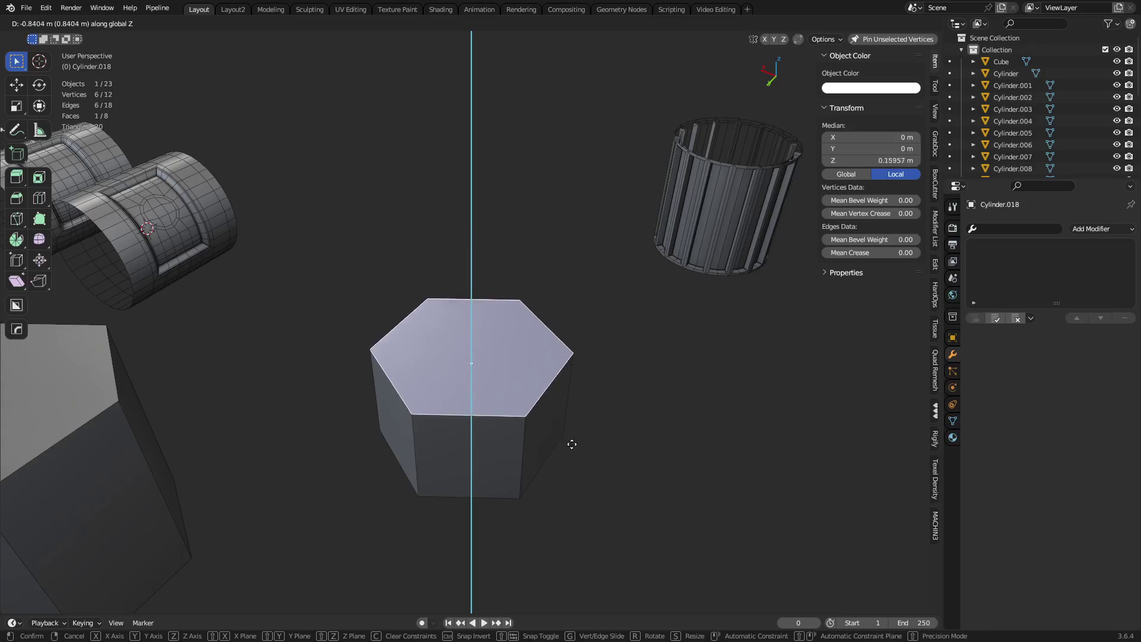
left_click(579, 468)
key("g")
key("z")
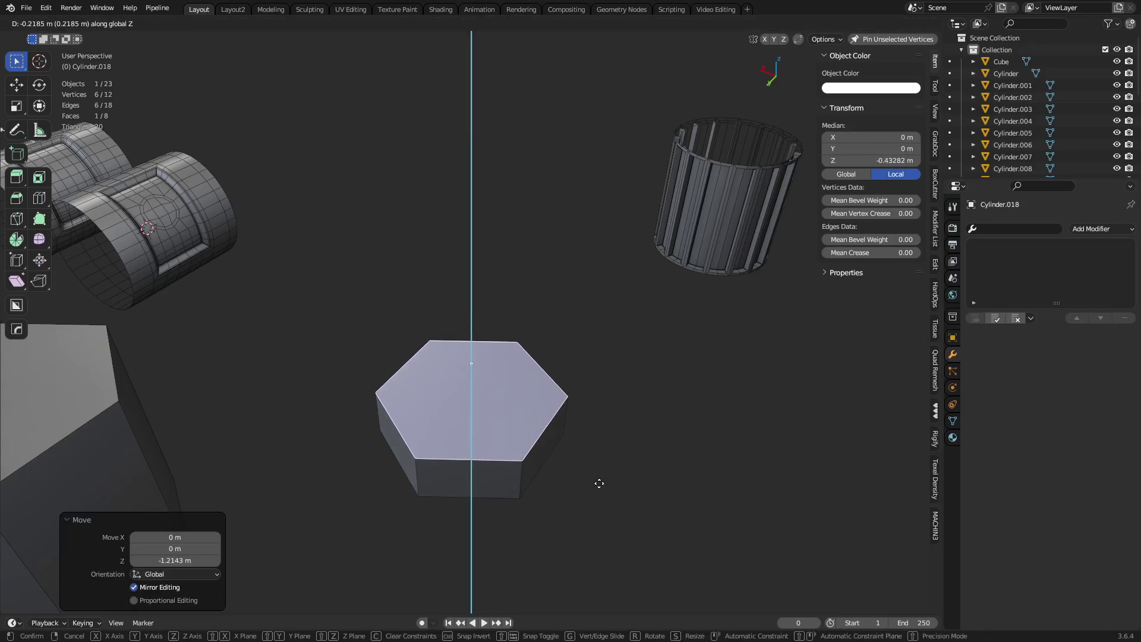
left_click(571, 464)
- Annotate the edges meeting at the circular detail's corner vertex in the cylinder's recess, and undo the strokes
scroll(285, 273, "up", 3)
scroll(438, 297, "up", 4)
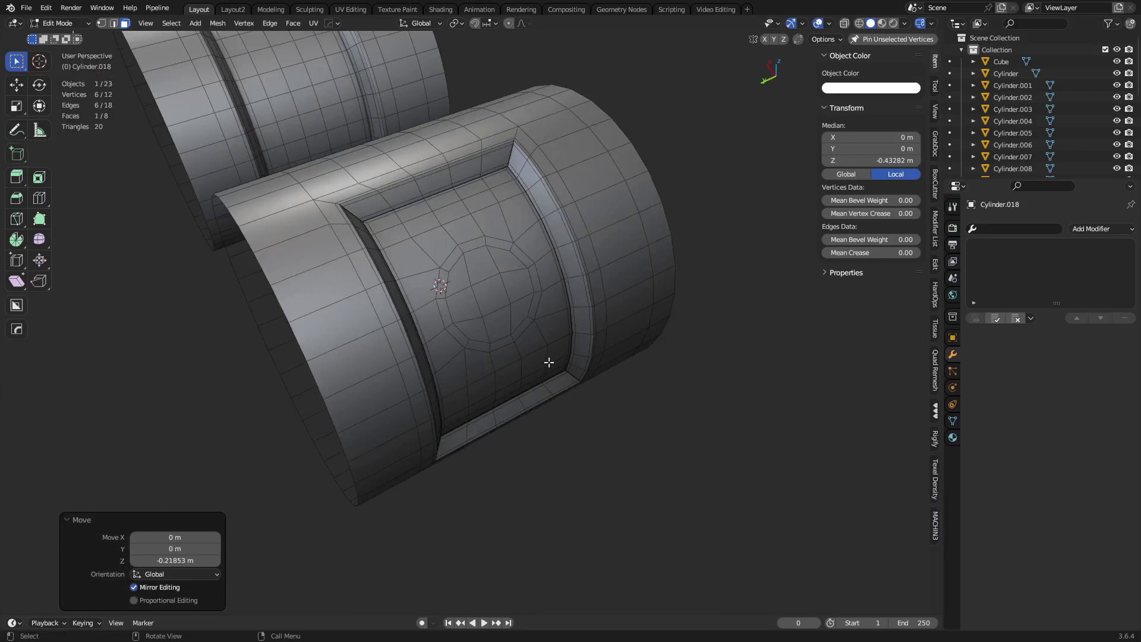
scroll(575, 379, "down", 3)
scroll(434, 275, "up", 6)
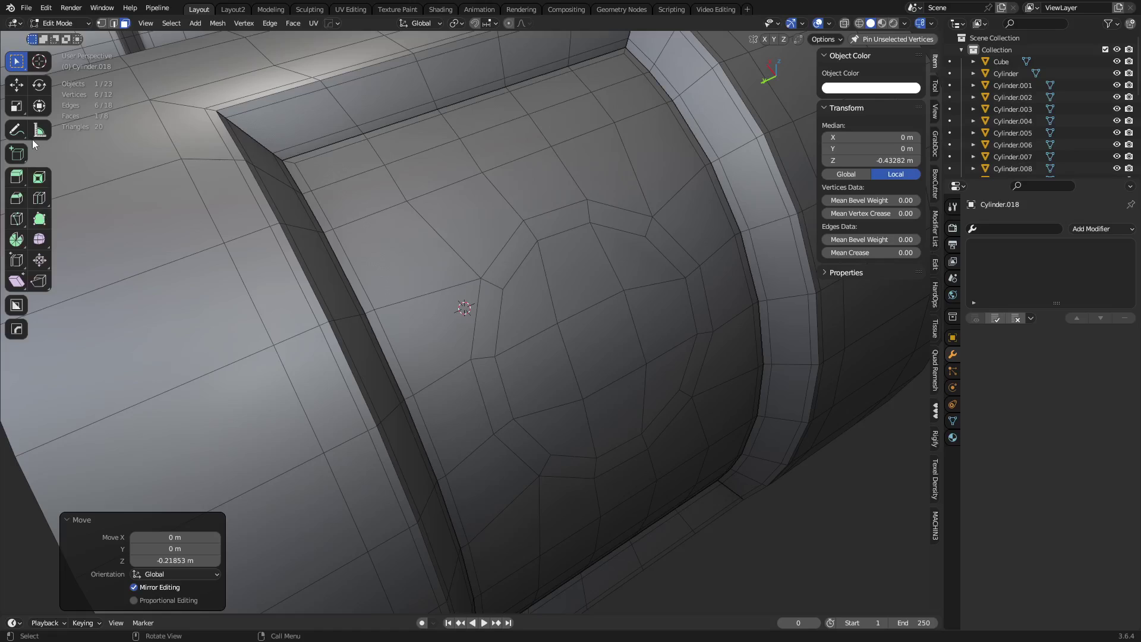
left_click(17, 130)
mouse_move(395, 307)
left_mouse_down()
mouse_move(480, 277)
mouse_move(399, 188)
left_mouse_up()
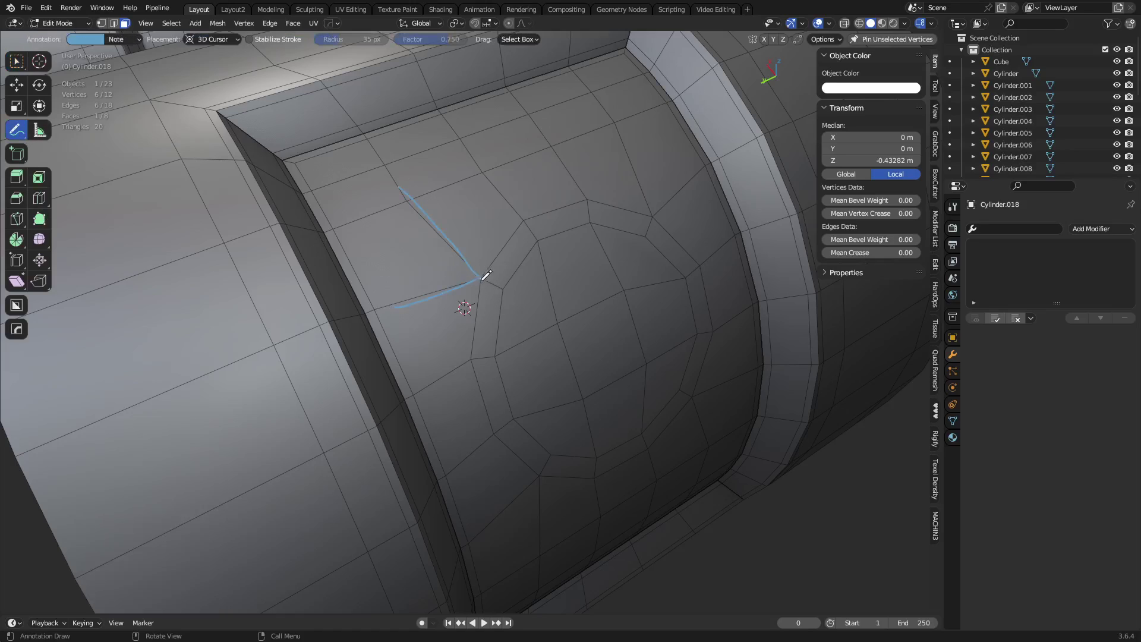
mouse_move(434, 205)
left_mouse_down("ctrl")
mouse_move(439, 285)
mouse_move(420, 243)
left_mouse_up("ctrl")
key("ctrl+z")
mouse_move(382, 306)
left_mouse_down()
mouse_move(472, 274)
mouse_move(412, 194)
left_mouse_up()
key("ctrl+z")
- Circle the corner vertex with an annotation, sketch lines between it and the recess border, and undo these marks
mouse_move(485, 284)
left_mouse_down()
mouse_move(419, 280)
mouse_move(422, 297)
left_mouse_up()
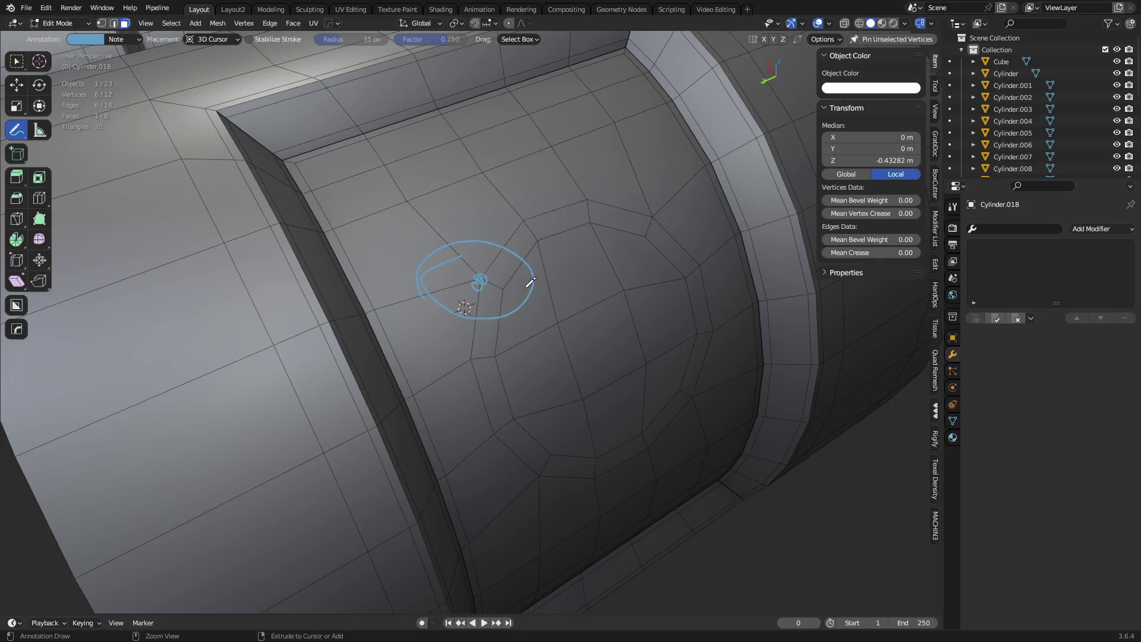
key("ctrl+z")
left_click_drag(331, 228, 498, 274)
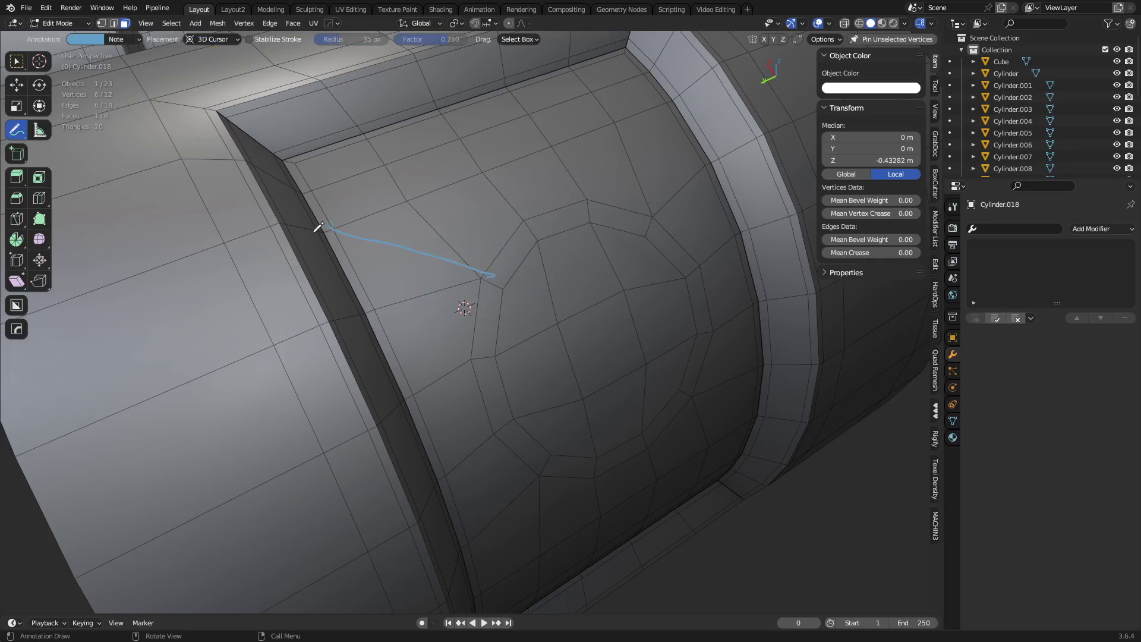
left_click_drag(324, 225, 328, 176)
key("ctrl+z")
key("ctrl+z")
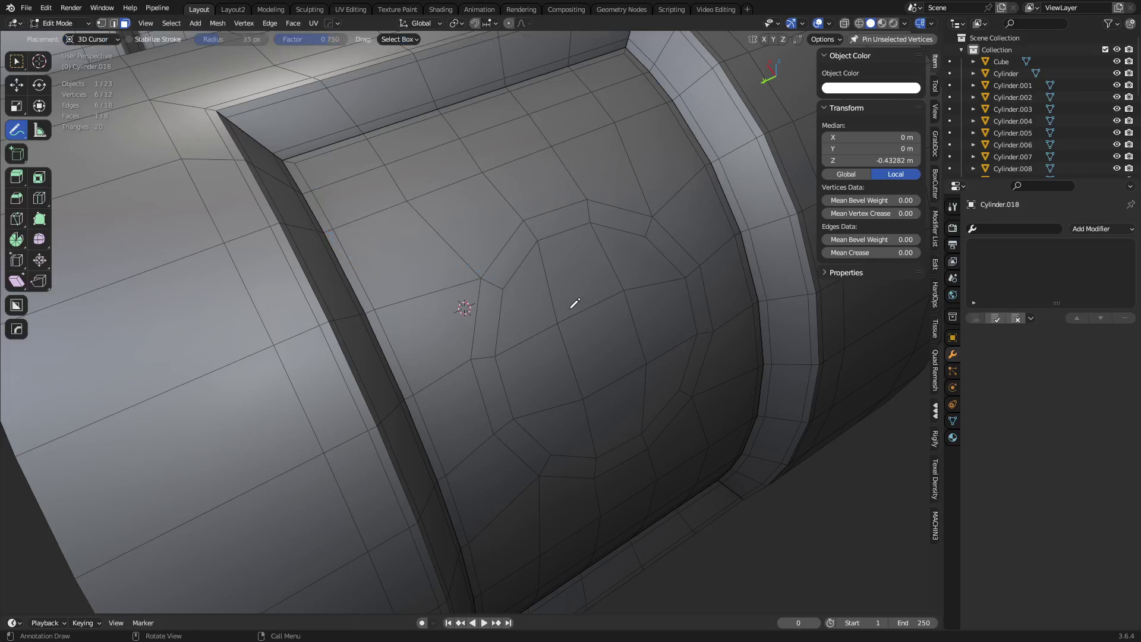
- Annotate the edges meeting at the vertex just outside the cylinder's recess corner, and undo the strokes
scroll(575, 303, "down", 5)
middle_click_drag(502, 319, 278, 278)
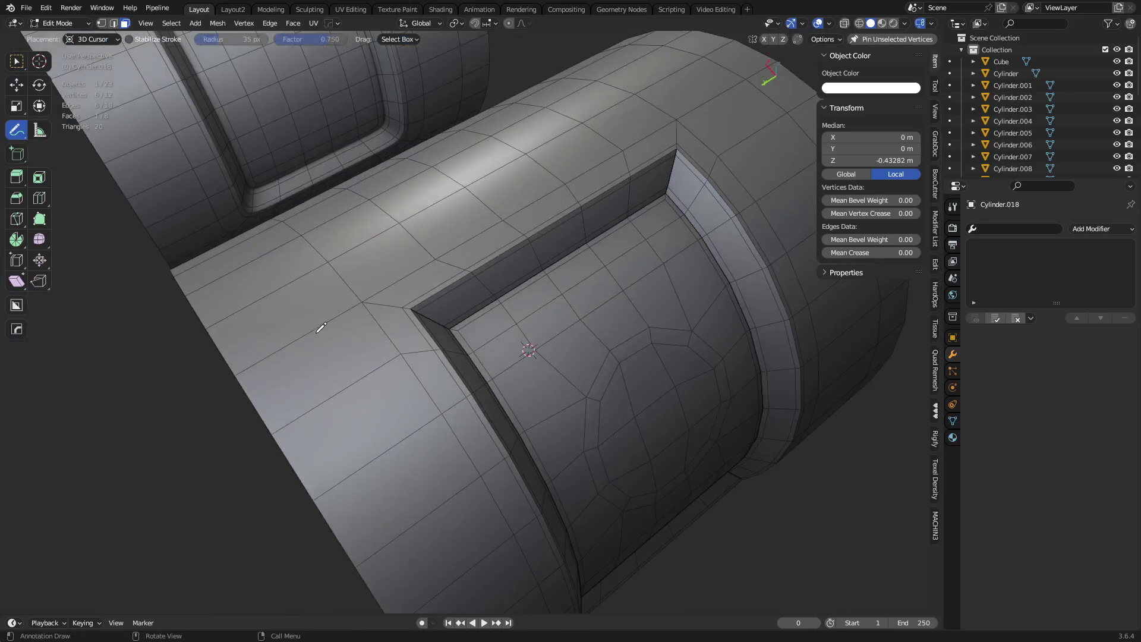
mouse_move(320, 330)
left_mouse_down()
mouse_move(365, 297)
mouse_move(364, 311)
left_mouse_up()
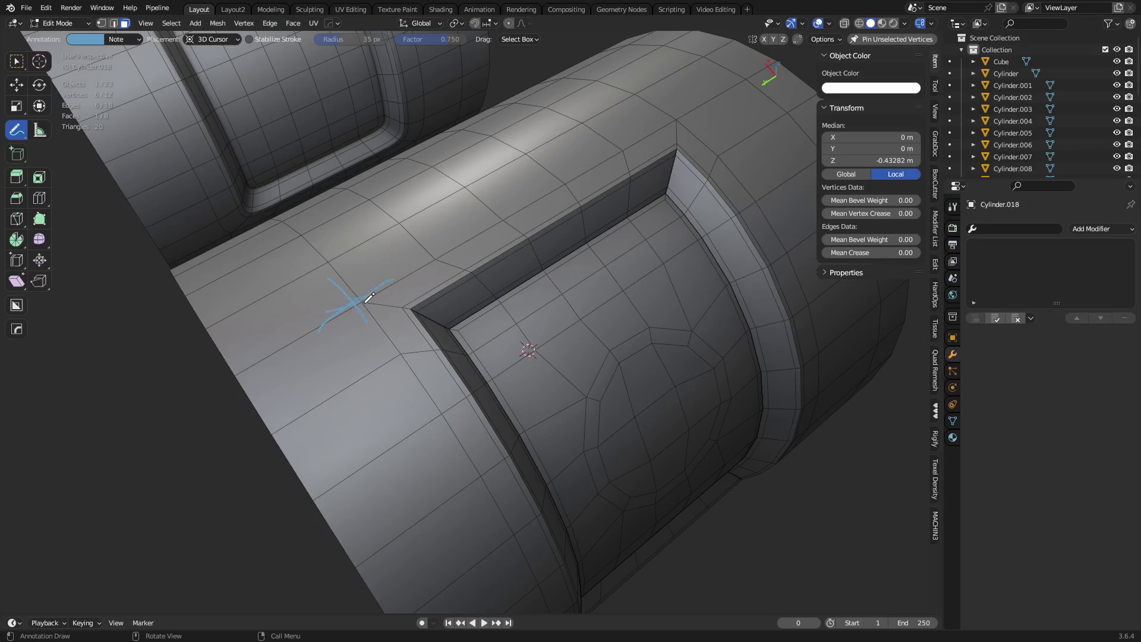
key("ctrl+z")
key("ctrl+z")
- Switch to editing the recessed cylinder and insert an edge loop midway between its open end and the recess corner
key("Tab")
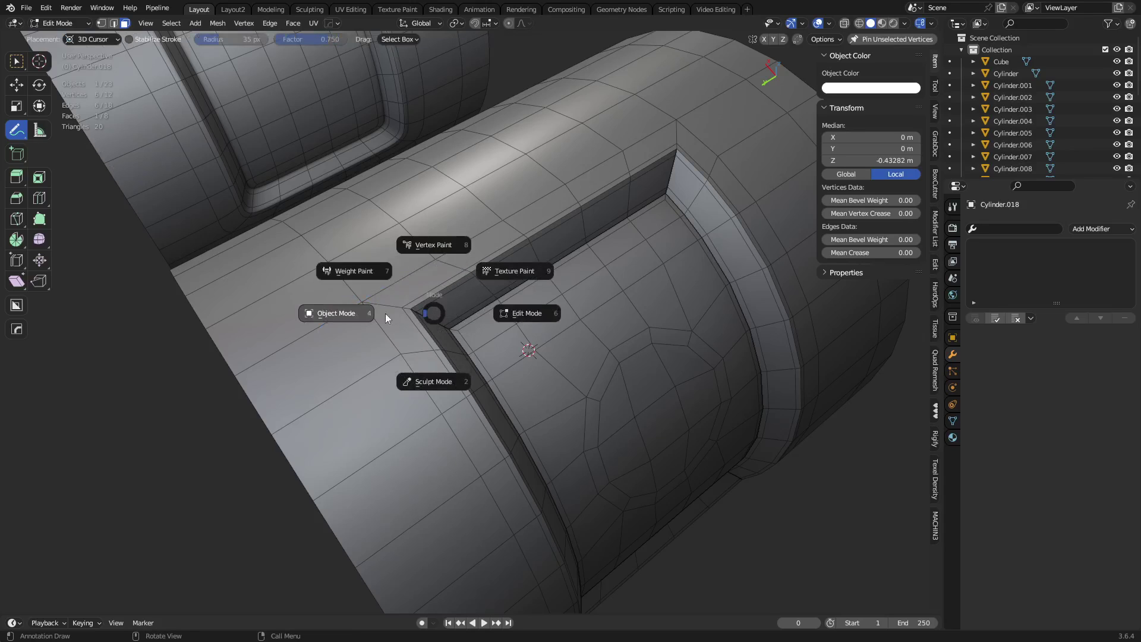
left_click(385, 312)
left_click(285, 330)
key("Tab")
left_click(323, 327)
key("ctrl+r")
left_click(323, 328)
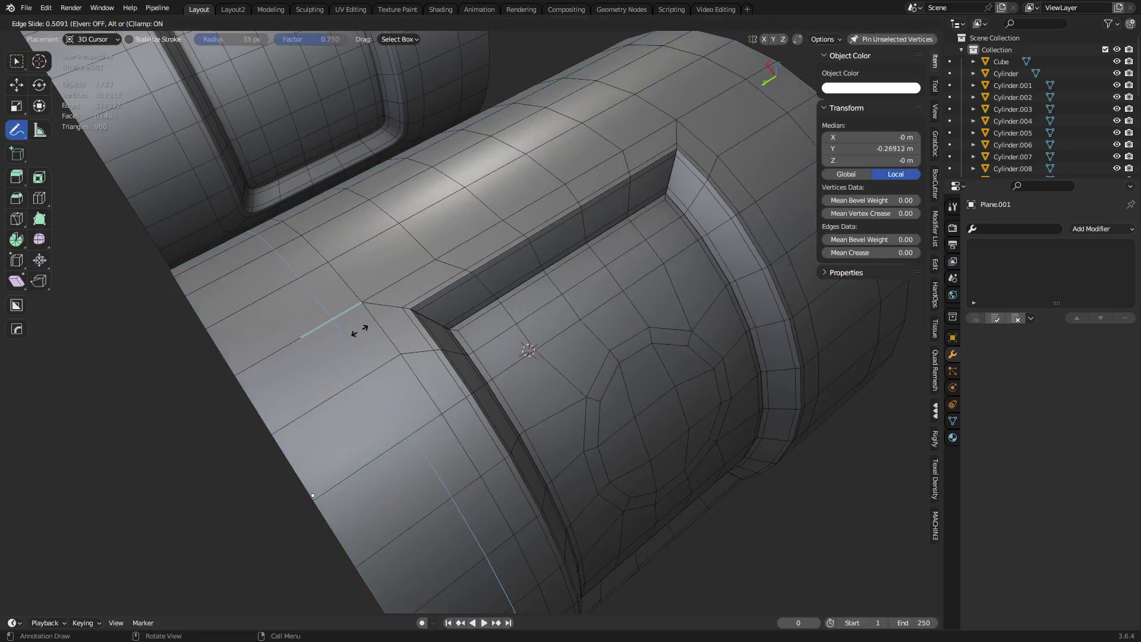
left_click(350, 326)
key("Tab")
- Examine the wireframe flow around the recesses of both cylinders from several angles
scroll(326, 327, "down", 5)
middle_click_drag(327, 327, 440, 287)
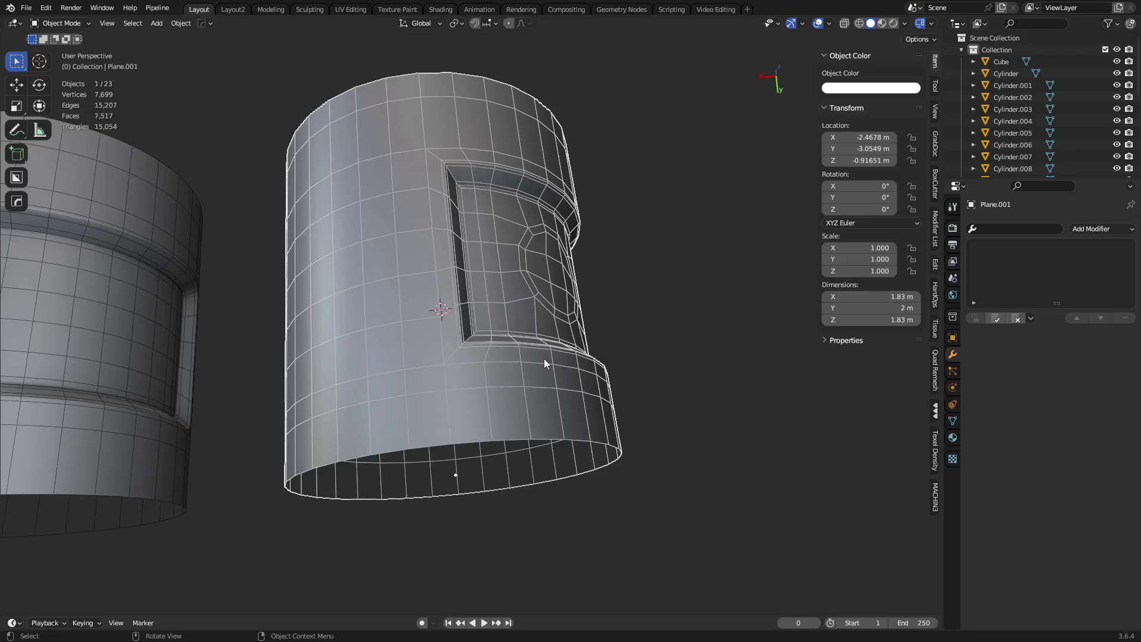
key("shift+z")
key("shift+z")
left_click(675, 350)
scroll(675, 351, "down", 4)
middle_click_drag(675, 351, 501, 365)
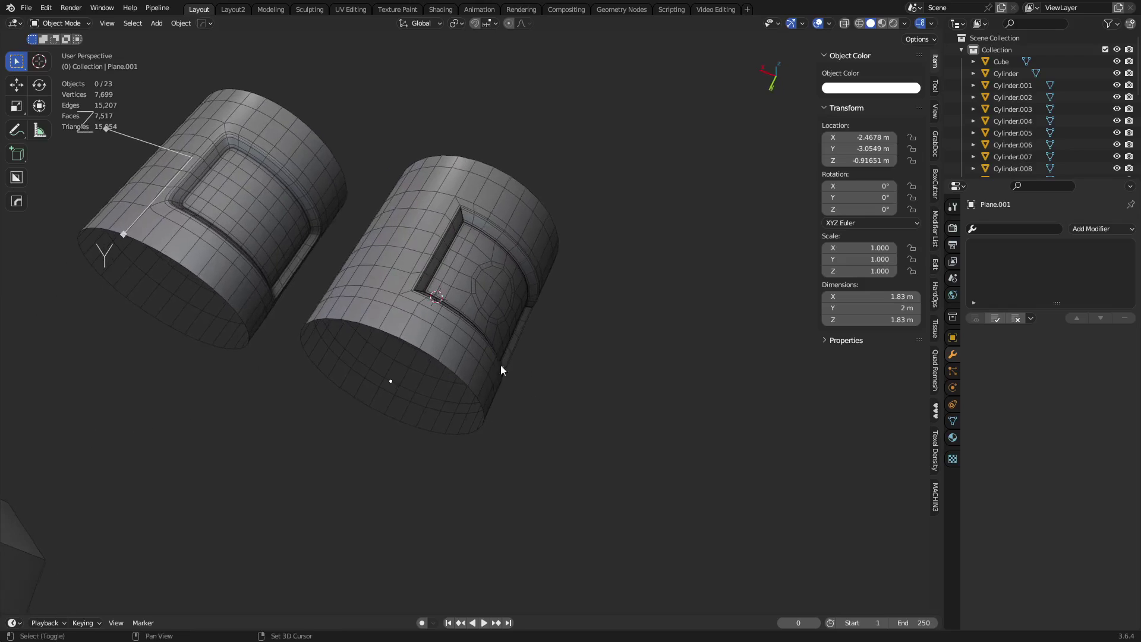
scroll(347, 280, "up", 5)
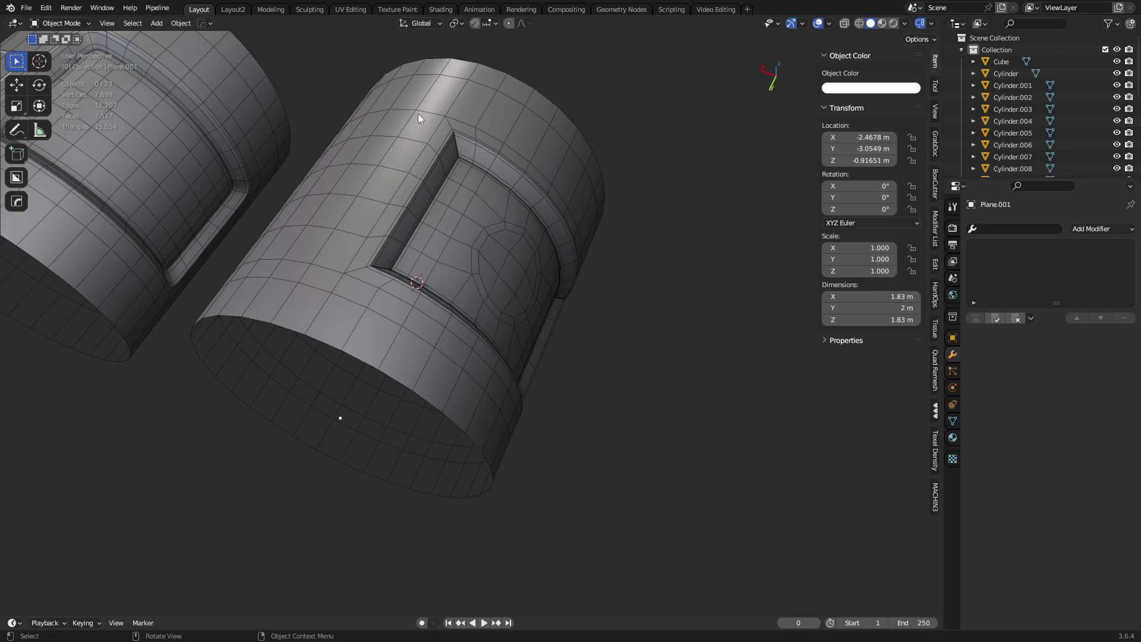
scroll(324, 257, "down", 4)
middle_click_drag(325, 257, 511, 263)
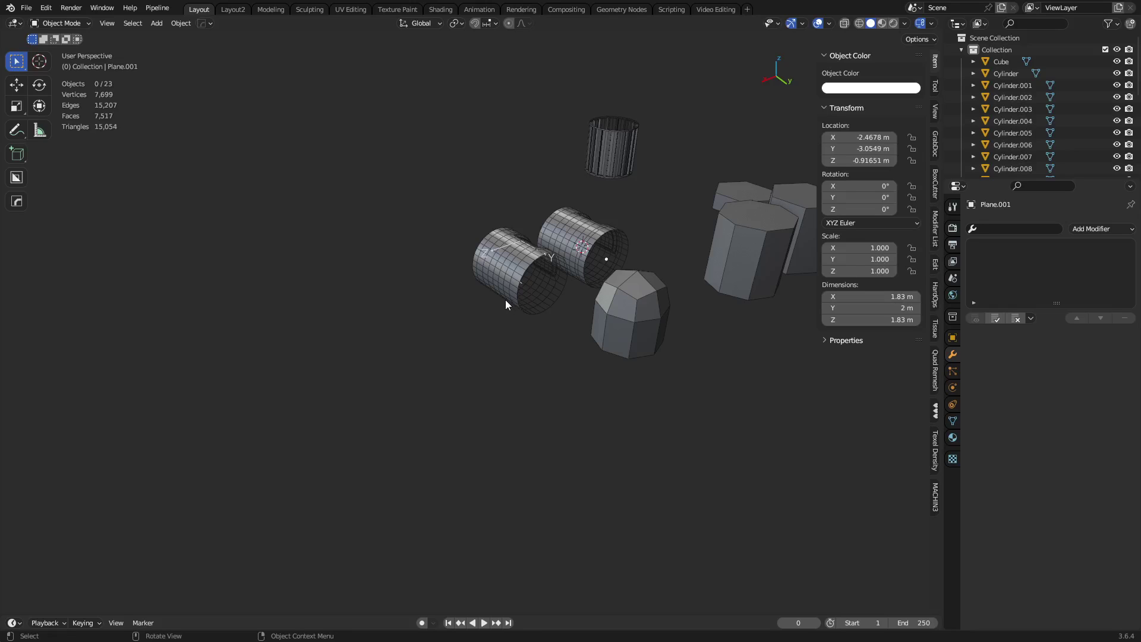
scroll(505, 297, "up", 2)
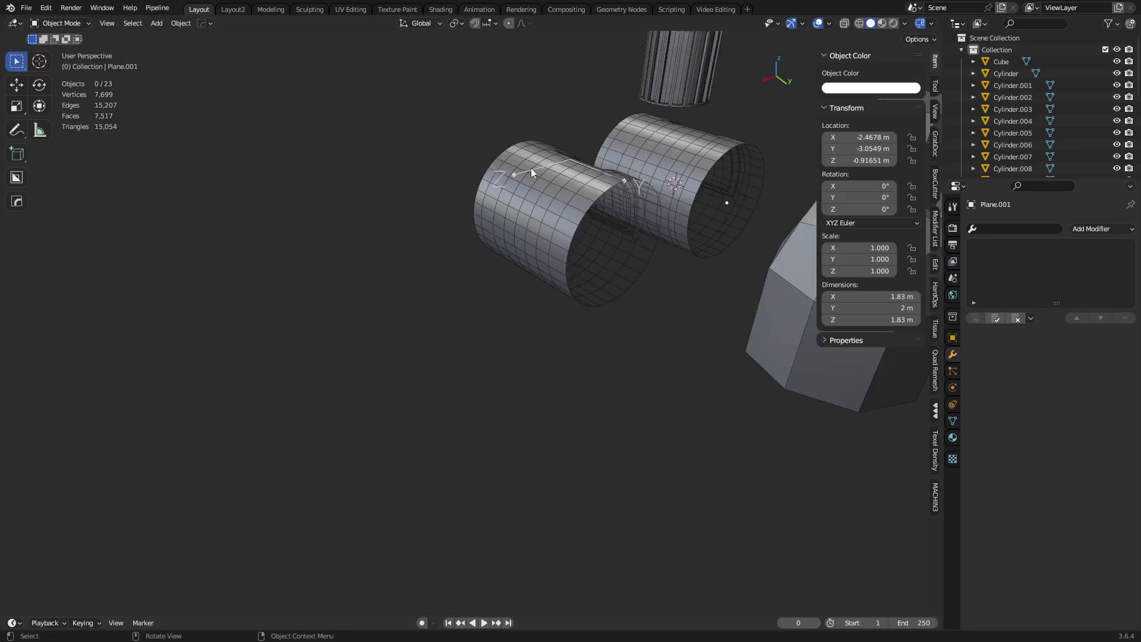
- Open the bent cylinder with the SimpleDeform modifier in Edit Mode as a flat plane and activate the selection tool
left_click(541, 209)
key("Tab")
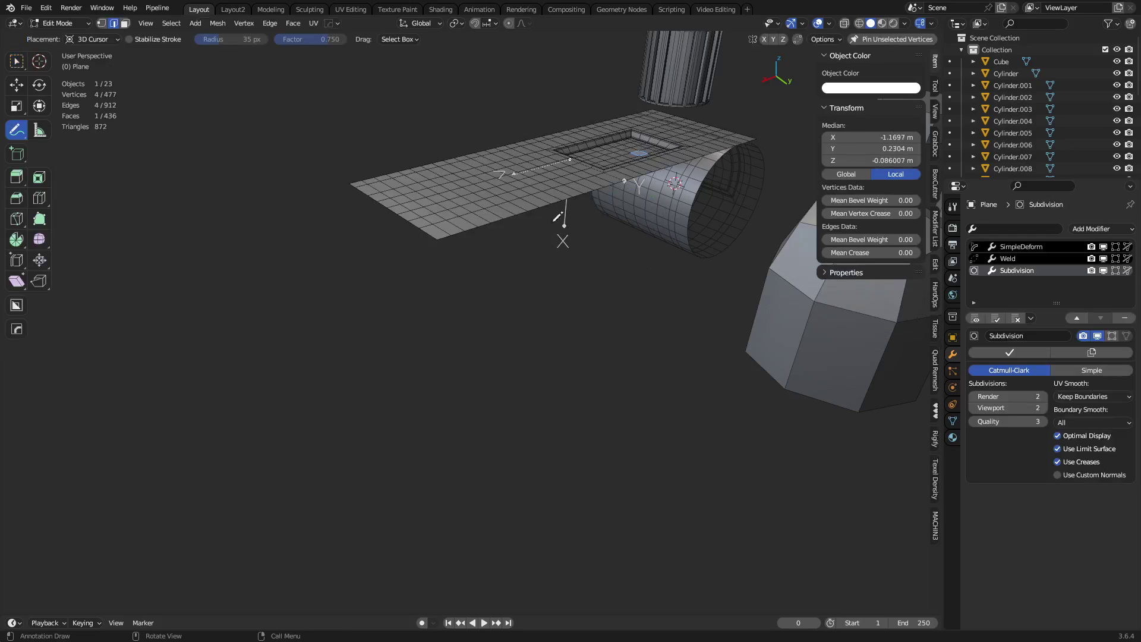
middle_click_drag(554, 221, 505, 240)
key("ctrl+Tab")
left_click(567, 240)
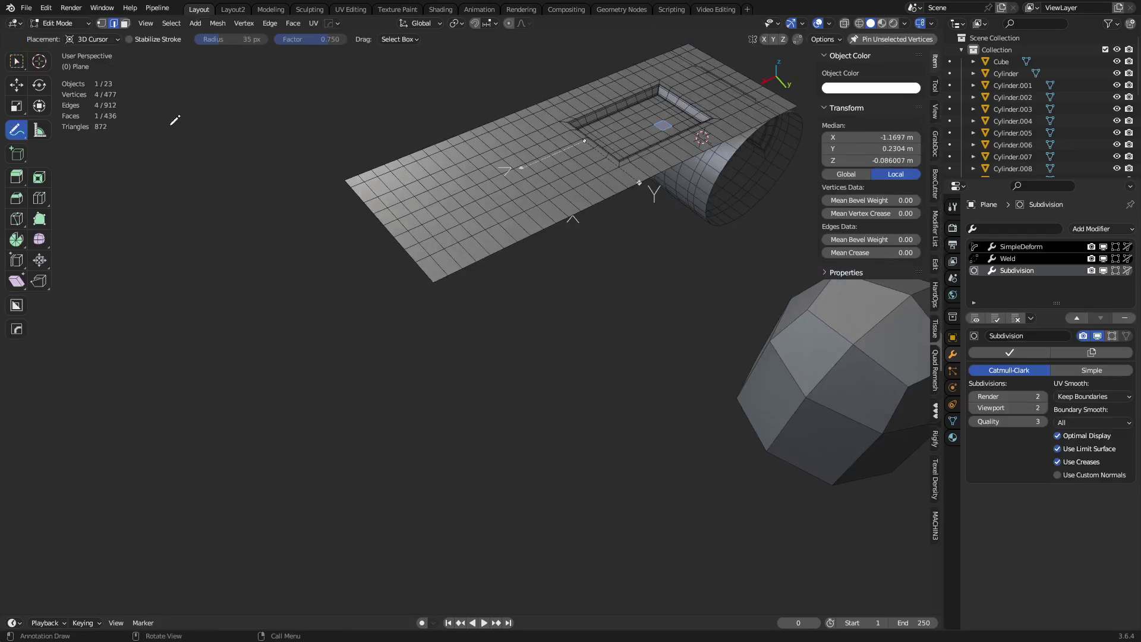
left_click(18, 63)
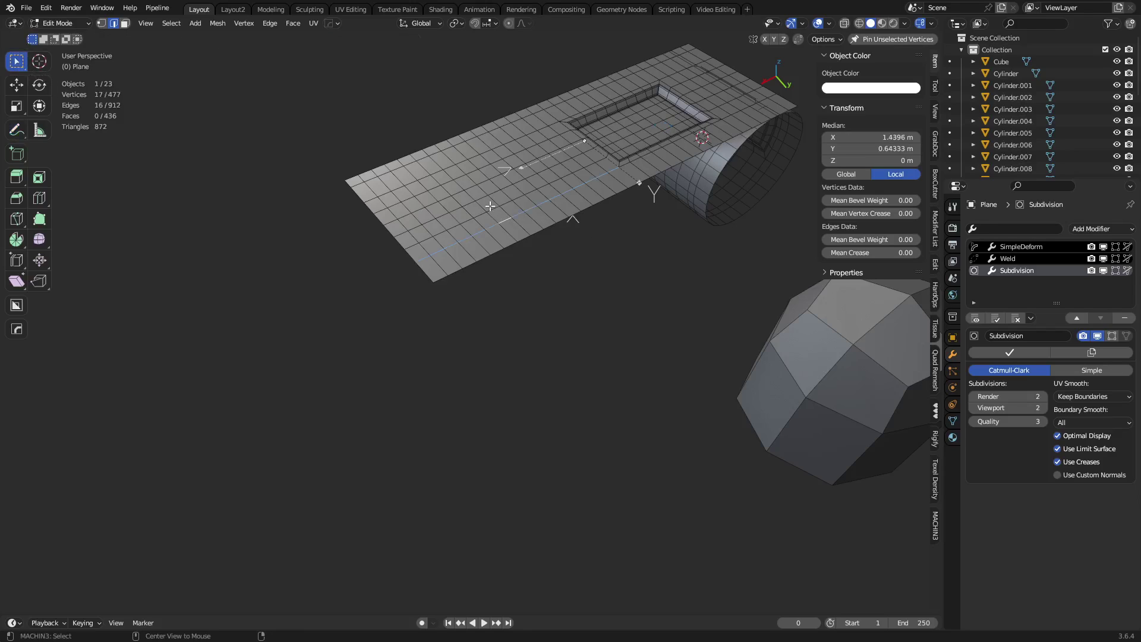
- Select face loops across and along the flat recessed plane in face mode to show its edge flow
key("3")
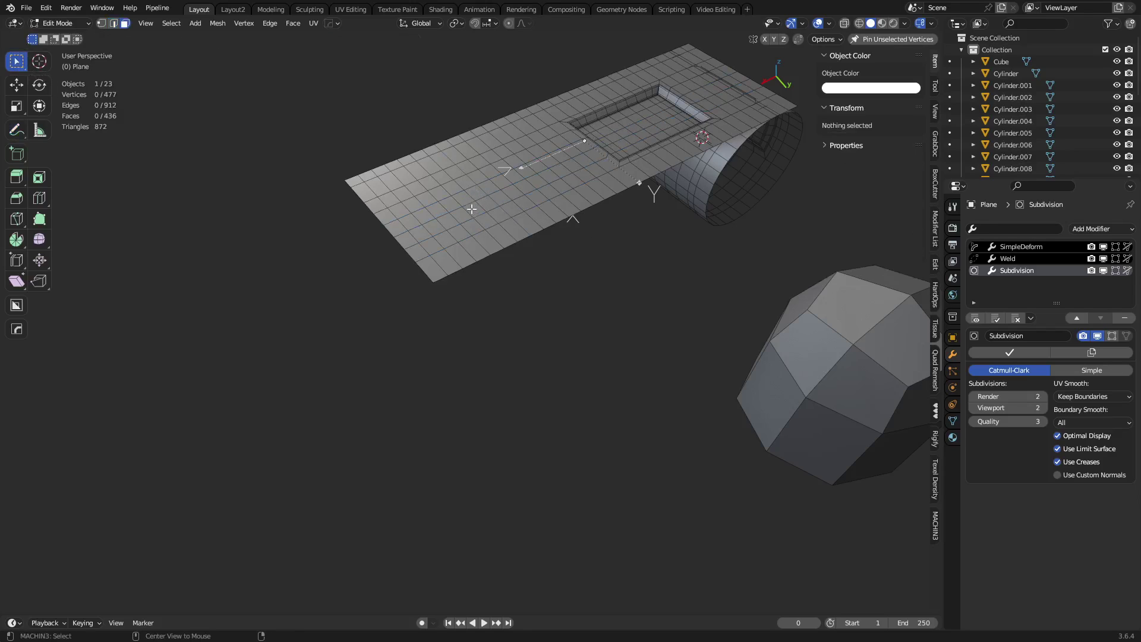
left_click(462, 199, "alt")
left_click(567, 190, "alt")
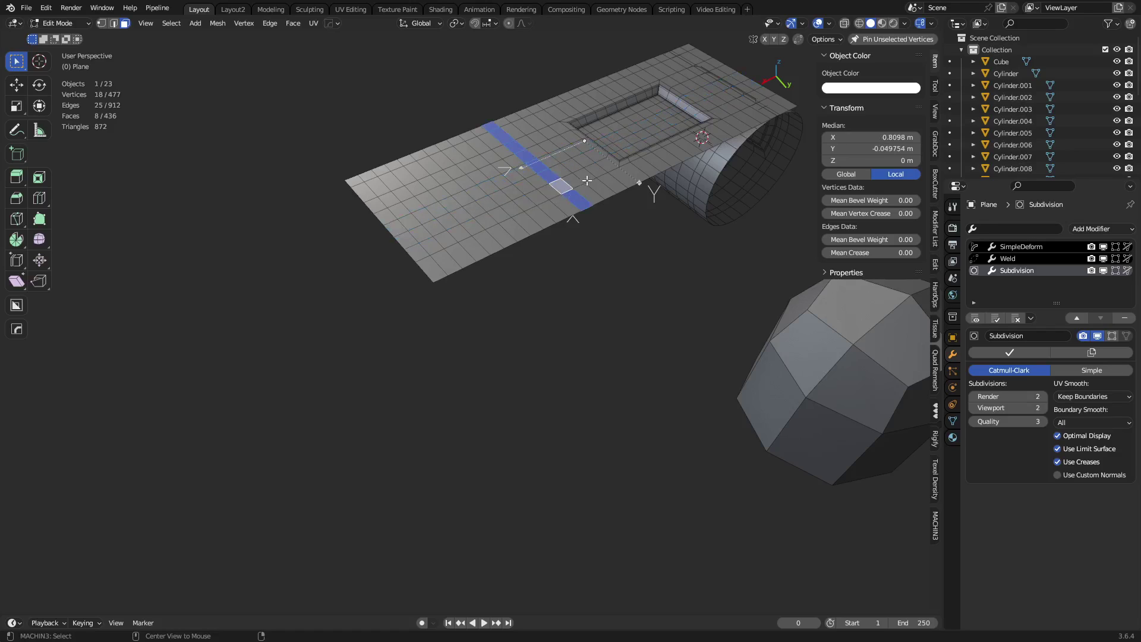
left_click(594, 177, "alt")
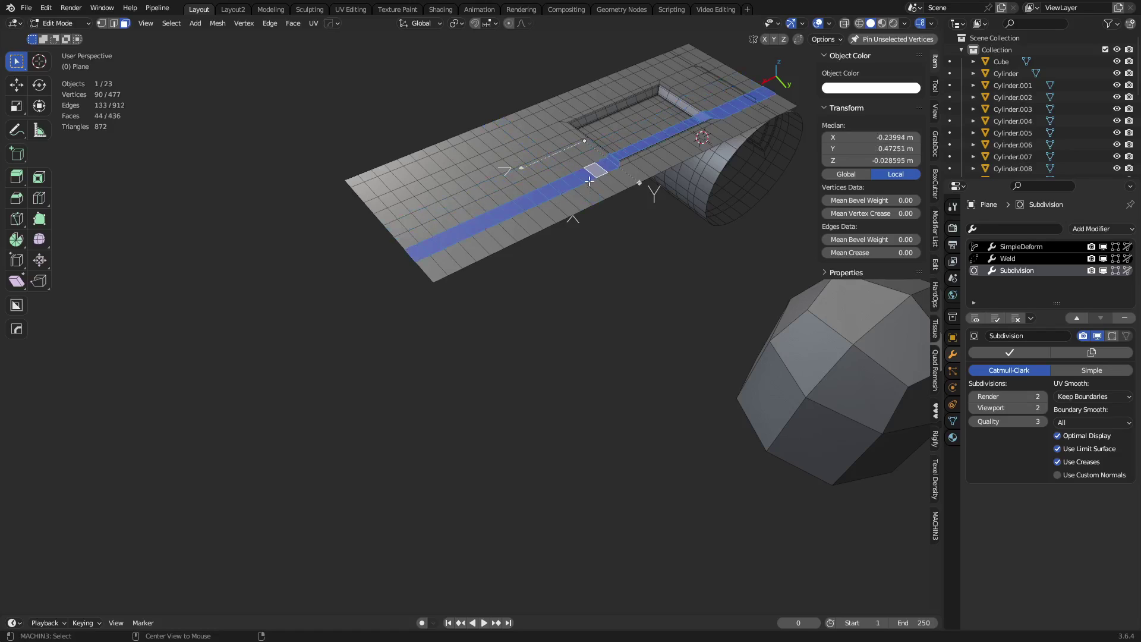
left_click(587, 182, "alt")
scroll(607, 179, "down", 3)
middle_click_drag(690, 308, 570, 354, "shift")
- Leave the flat plane's Edit Mode, select the low hexagonal prism, and open it in Edit Mode
key("ctrl+Tab")
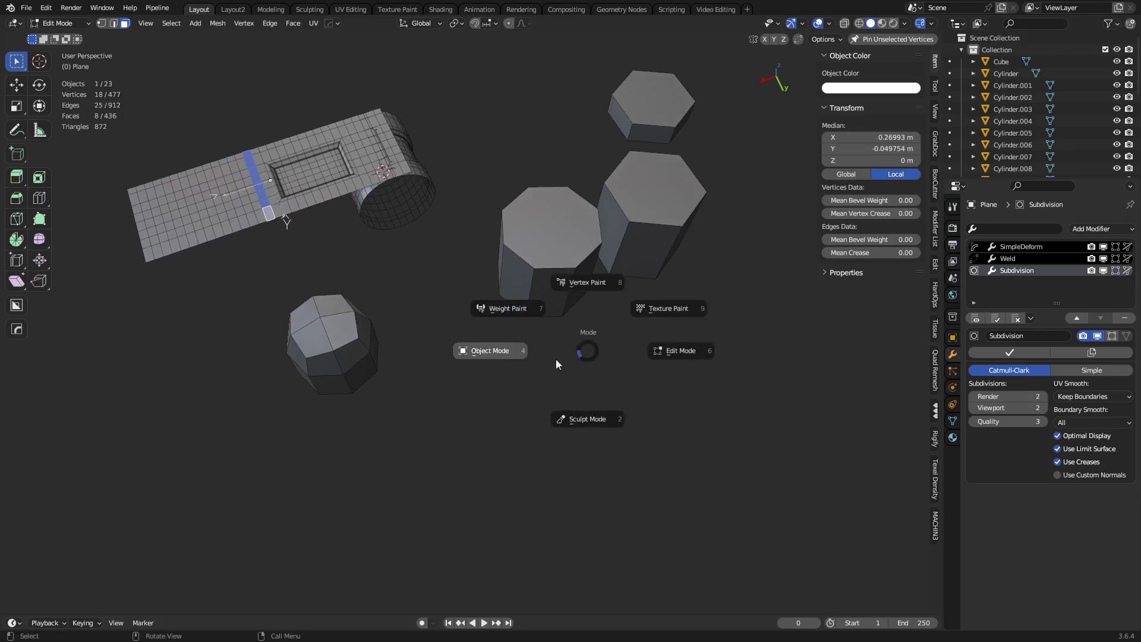
left_click(522, 397)
middle_click_drag(522, 397, 599, 355)
scroll(533, 358, "up", 8)
left_click(533, 359)
key("ctrl+Tab")
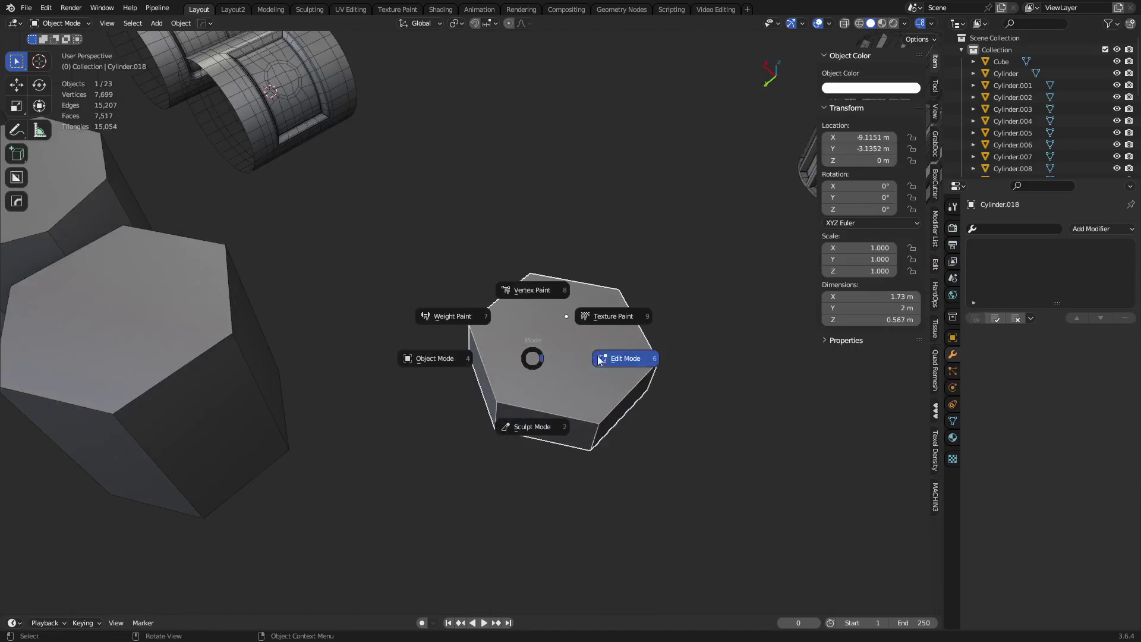
left_click(620, 356)
- Inset the hexagonal prism's top face to form an even border around it
scroll(592, 389, "up", 3)
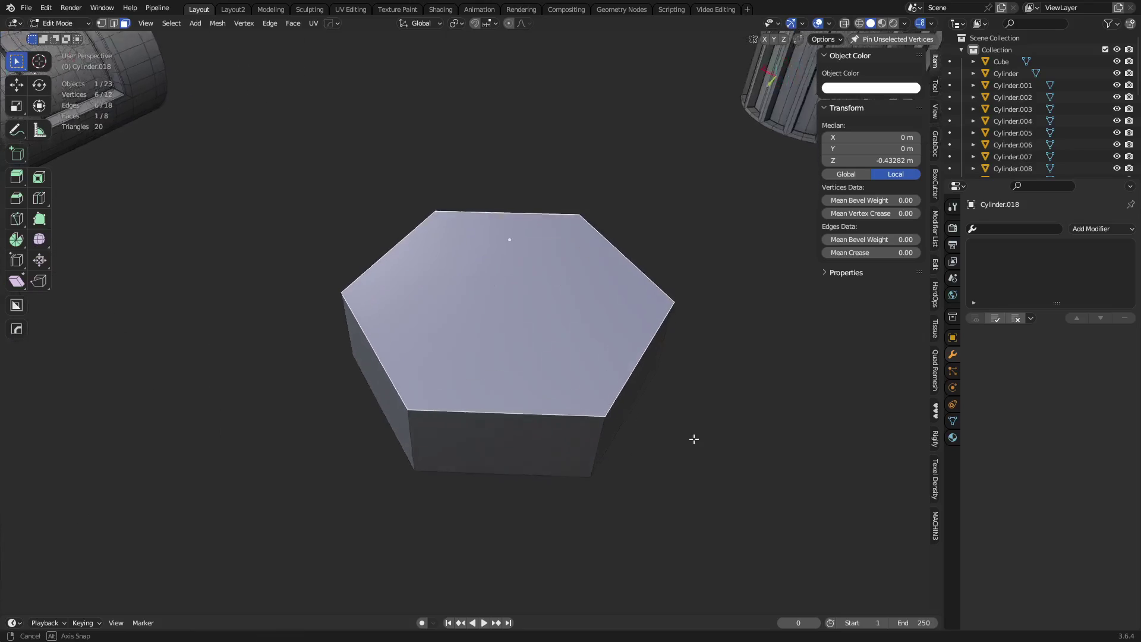
key("i")
left_click(662, 408)
middle_click_drag(662, 408, 639, 389)
key("Tab")
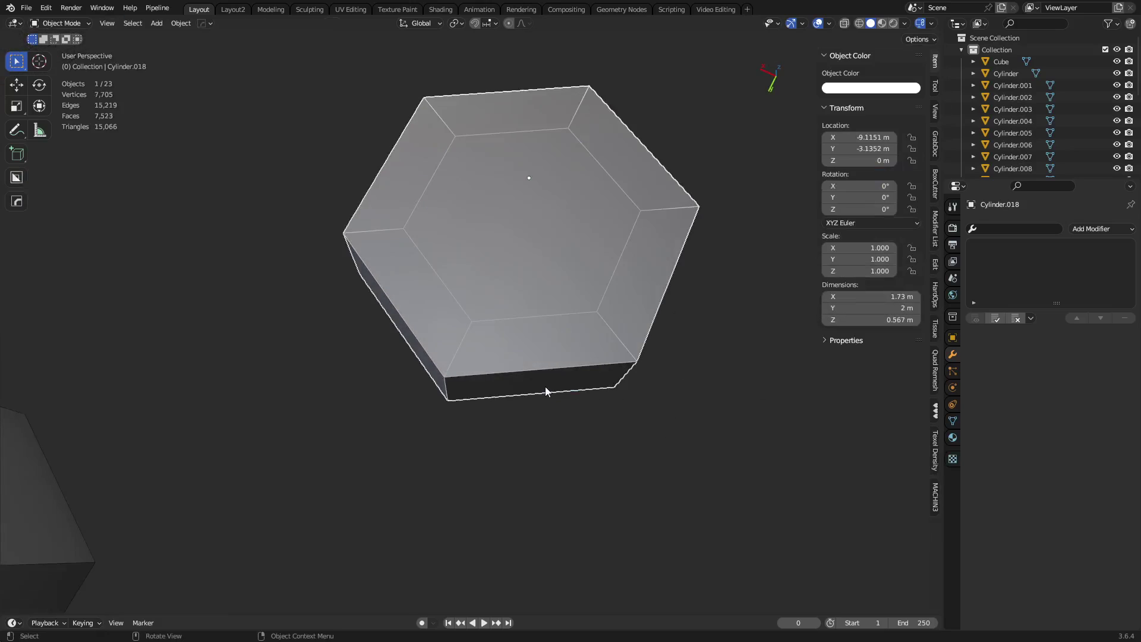
scroll(565, 383, "down", 1)
key("Tab")
middle_click_drag(576, 410, 558, 384)
- Select the prism's ring of corner edges and bevel them with 2 segments and a width of 0.144 m
key("2")
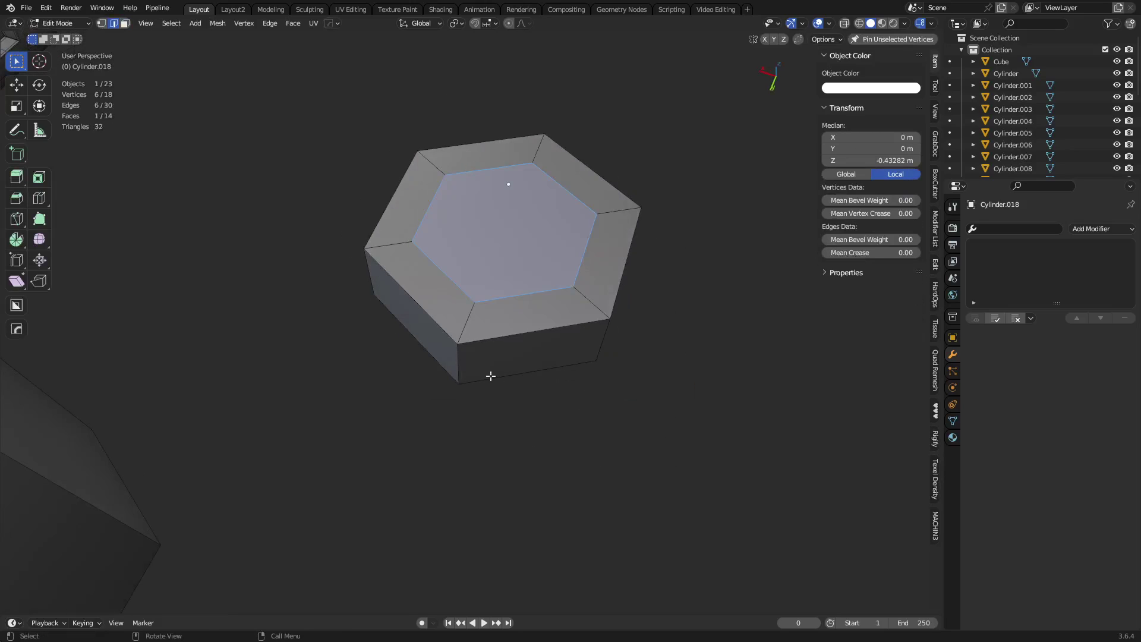
left_click(461, 367, "alt")
key("ctrl+alt+r")
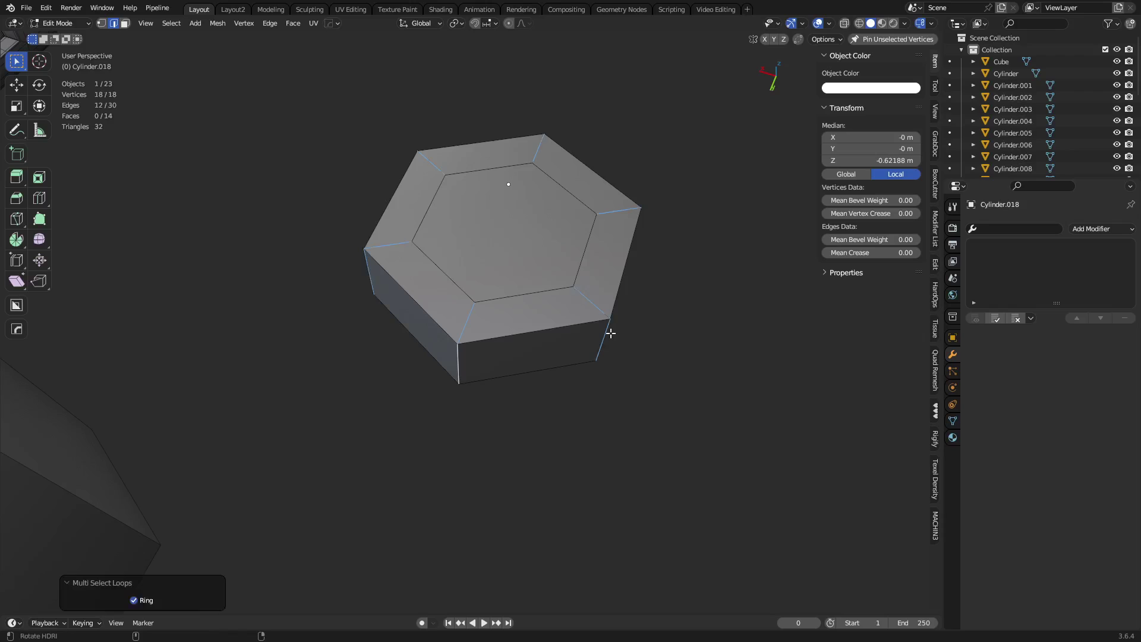
middle_click_drag(638, 374, 619, 349)
scroll(626, 366, "up", 2)
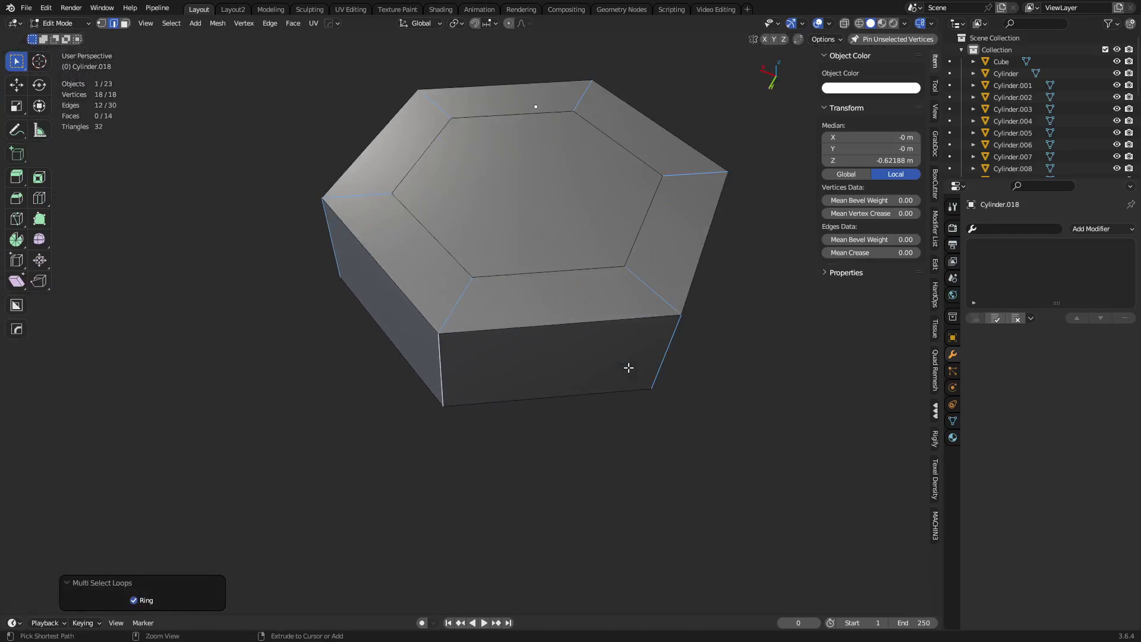
key("ctrl+b")
scroll(737, 452, "down", 13)
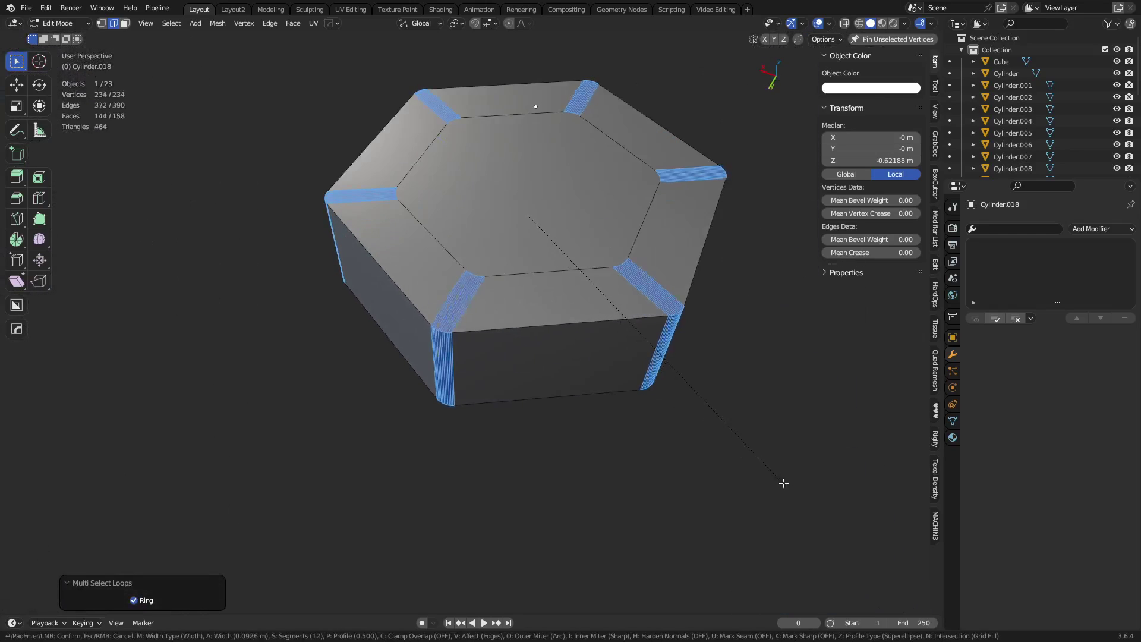
left_click(847, 557)
- Add support loops just inside the top face's outer edge and around the sides just below that edge
middle_click_drag(493, 330, 454, 373, "shift")
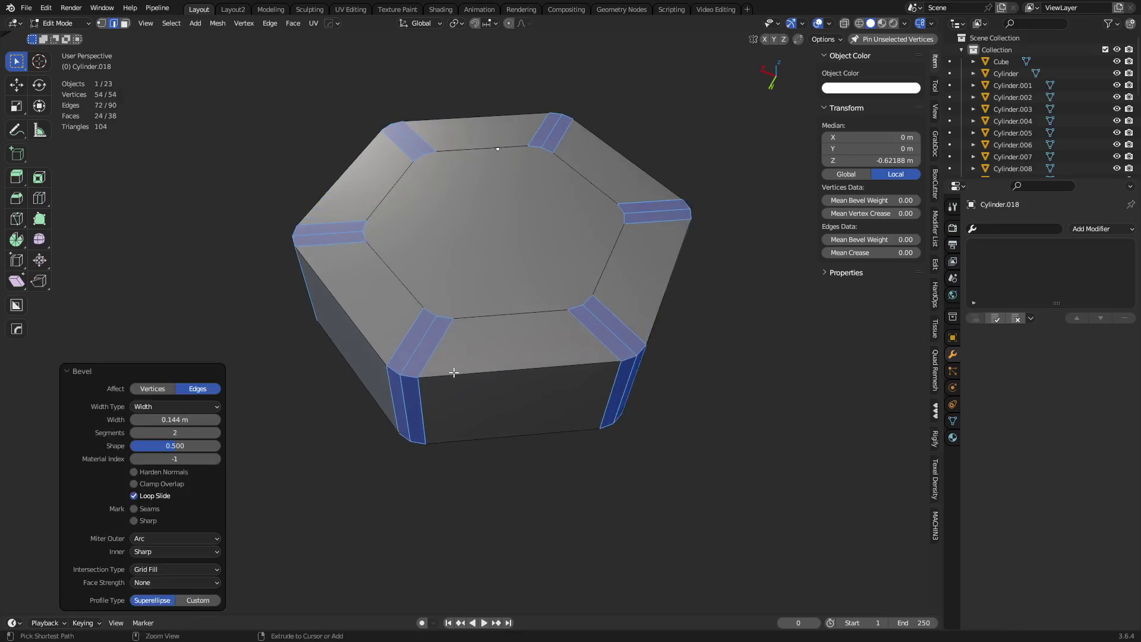
left_click(418, 379)
right_click(418, 379)
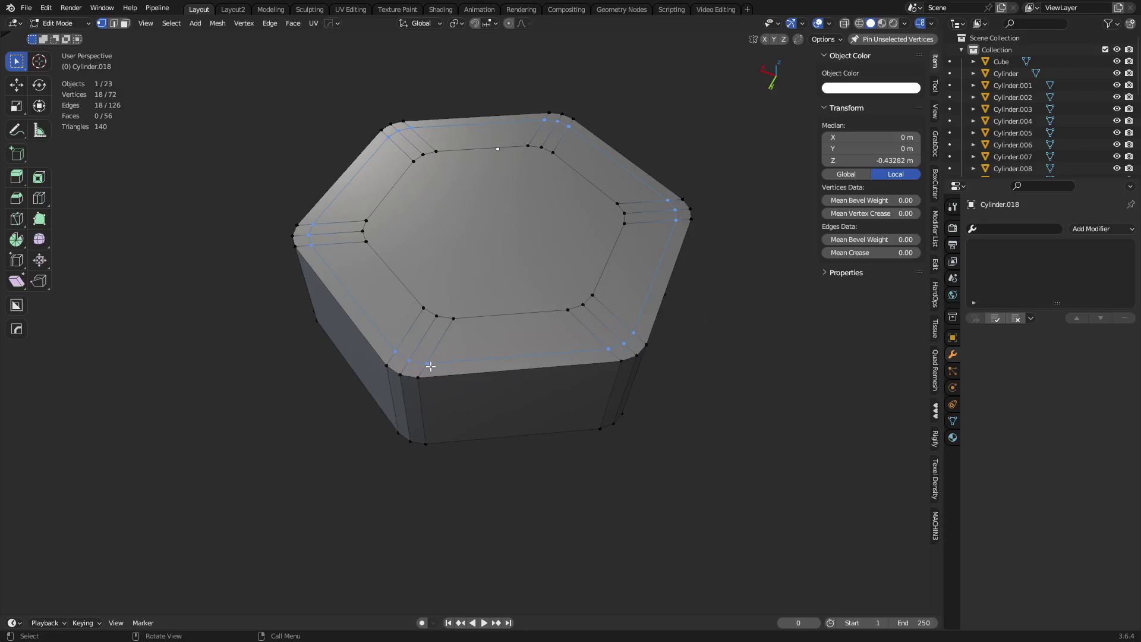
scroll(431, 367, "up", 3)
key("ctrl+r")
left_click(422, 438)
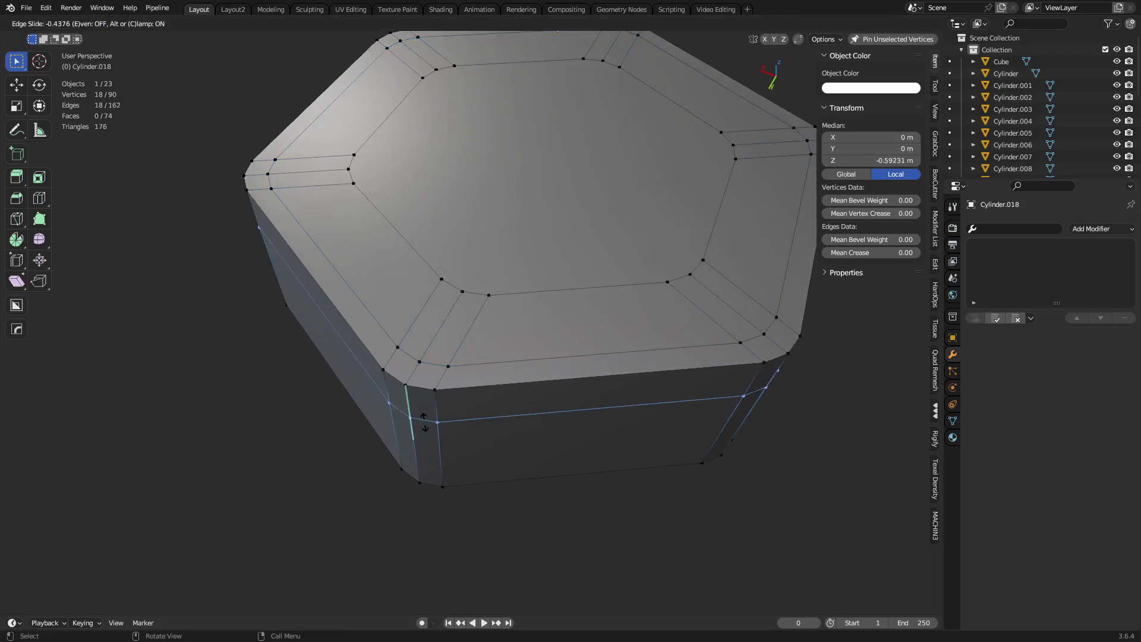
left_click(423, 413)
- Edge-slide the inner top face's boundary outward toward the support loop
key("3")
left_click(527, 234)
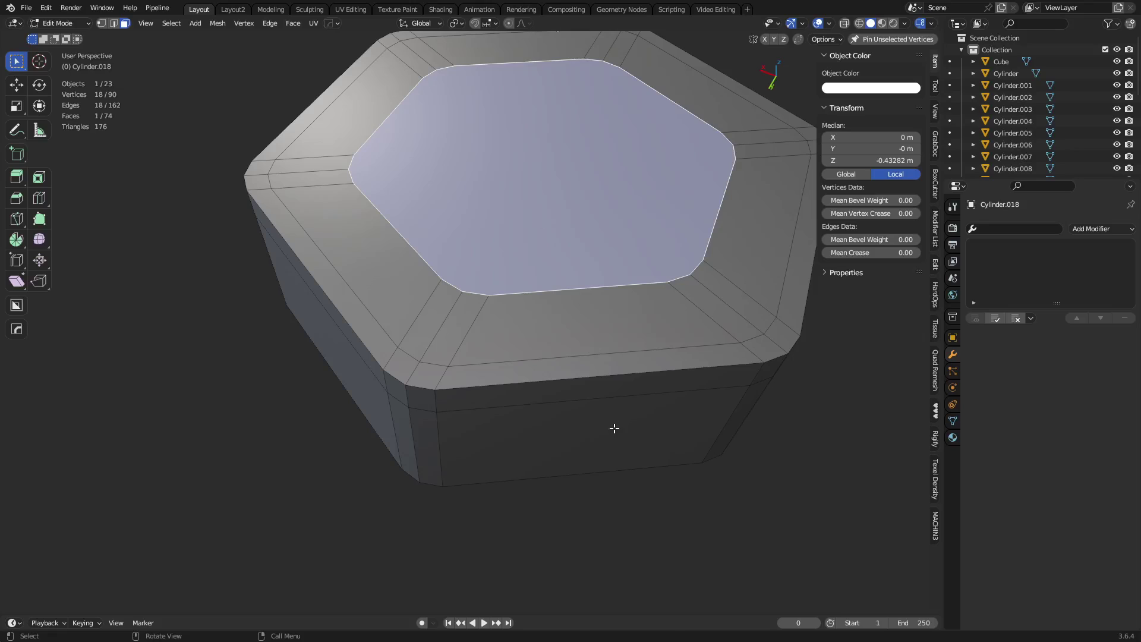
key("g")
key("g")
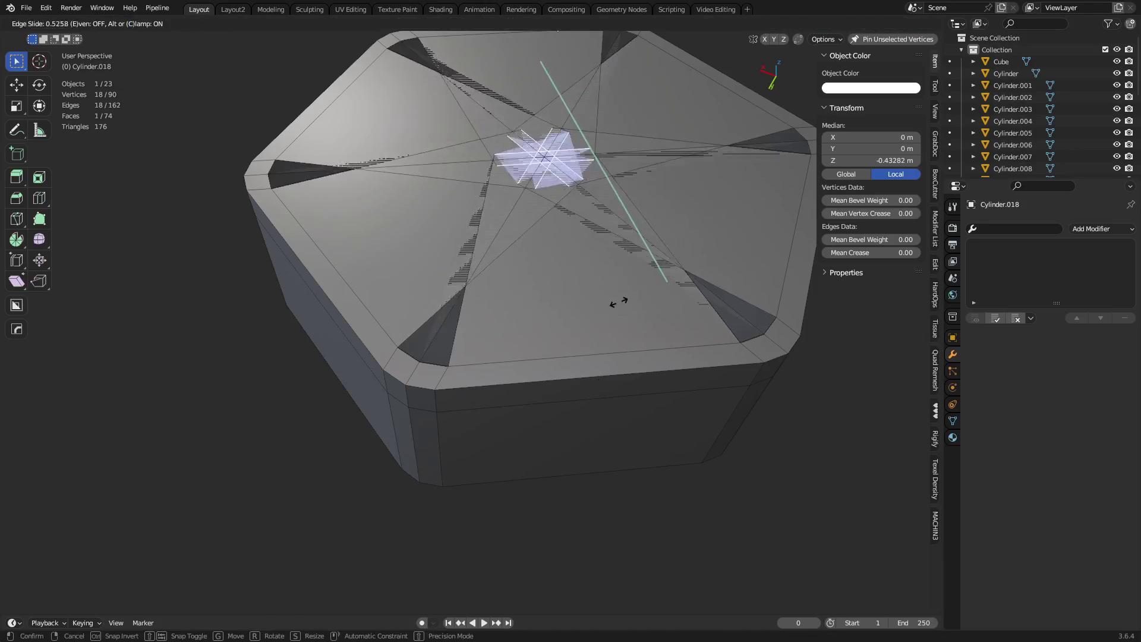
left_click(493, 345)
- Merge the three inner vertices at the top's front-left corner at their center, and dissolve the leftover middle edge
key("1")
left_click(424, 325)
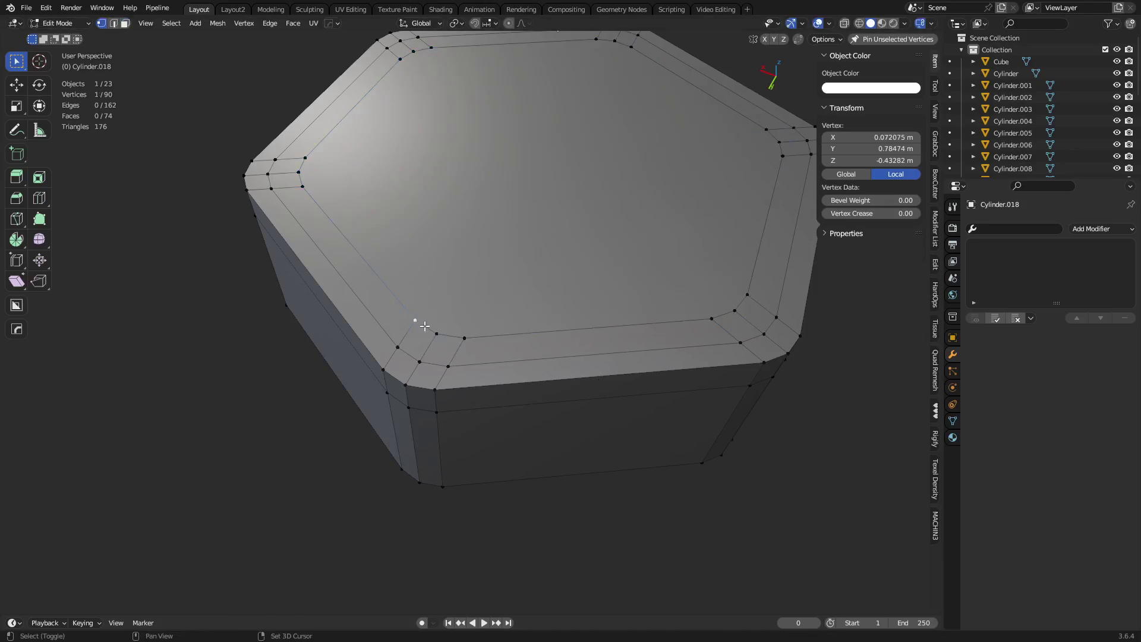
key("1")
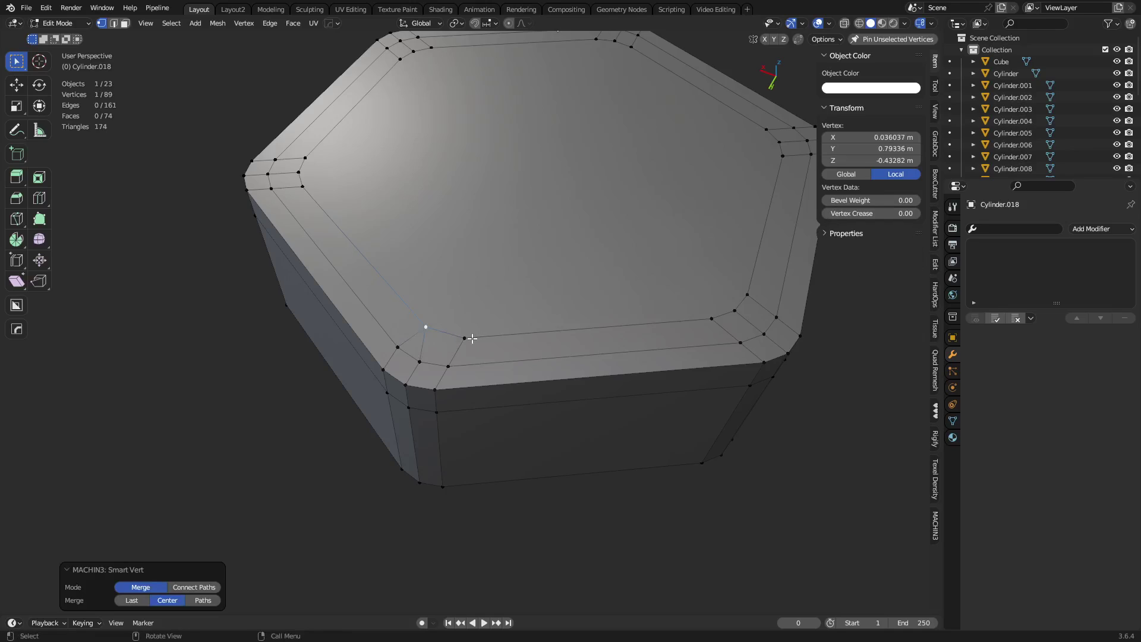
left_click(467, 338, "shift")
key("shift+1")
key("2")
left_click(428, 345)
key("ctrl+x")
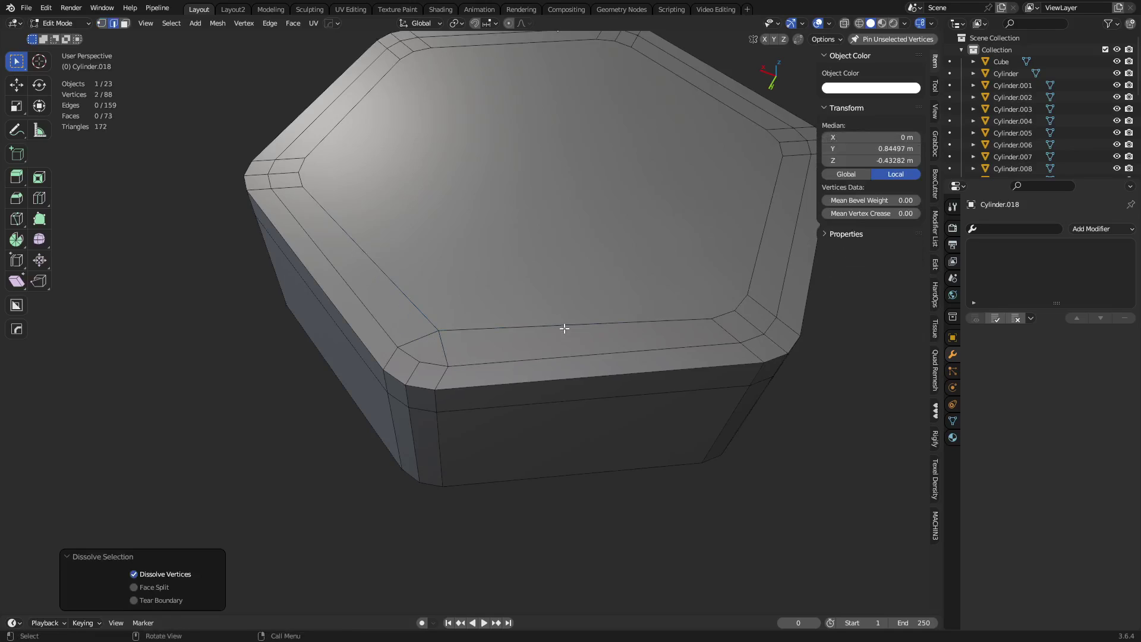
- Merge the three inner vertices at the top's front-right corner at center, and dissolve that corner's middle edge
key("1")
middle_click_drag(564, 328, 652, 405)
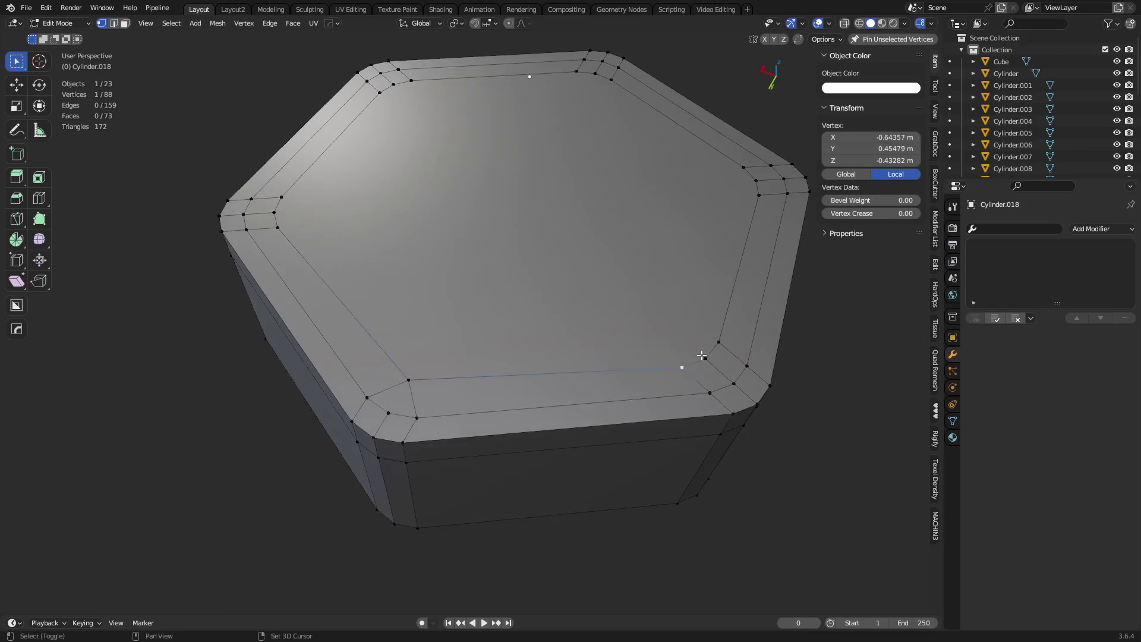
left_click(704, 358, "shift")
left_click(719, 344, "shift")
key("shift+1")
key("2")
left_click(718, 369)
key("ctrl+x")
- Merge the inner vertices at the top's far-right corner at center, dissolve its middle edge, and return to vertex selection
key("1")
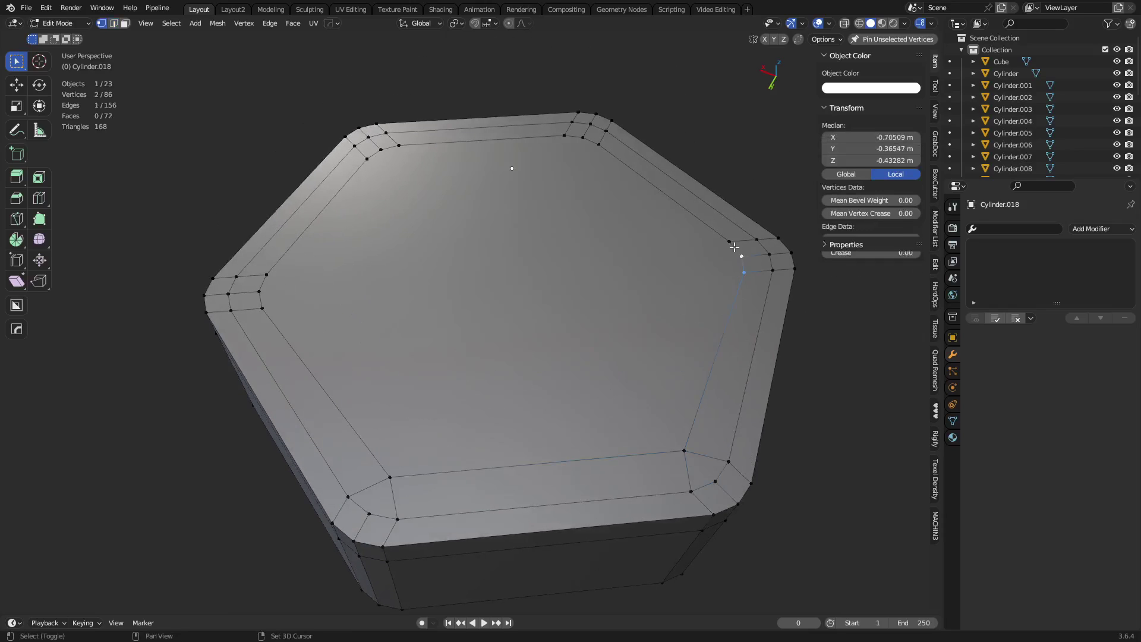
left_click(730, 242, "shift")
key("shift+1")
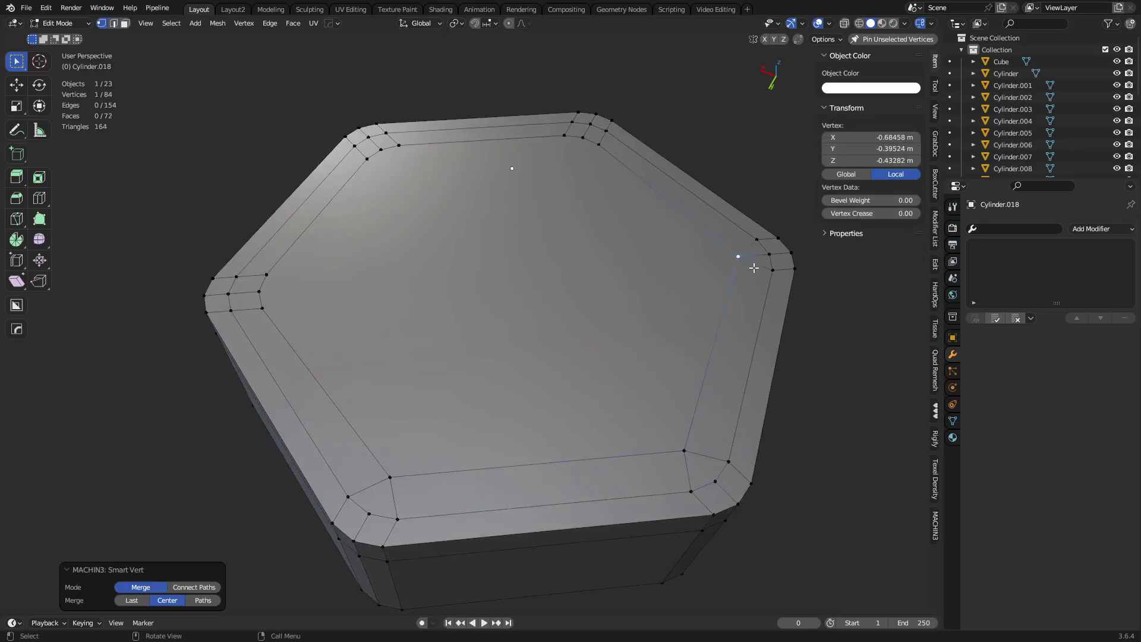
key("2")
left_click(752, 255)
key("ctrl+x")
key("1")
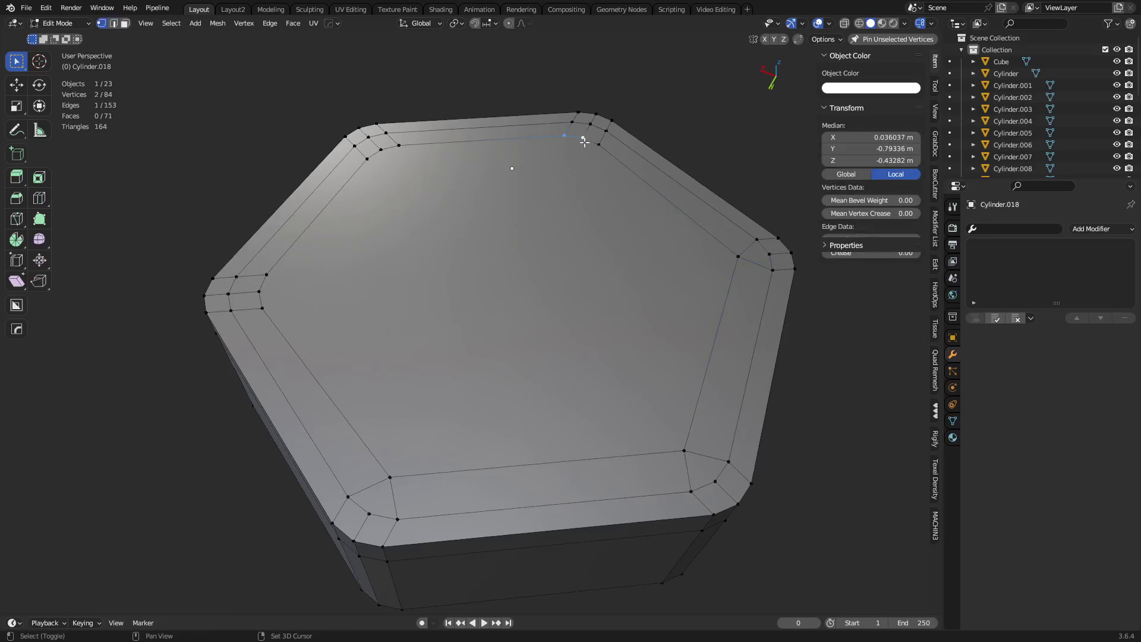
- Merge the three inner vertices at the top's back-right corner at center, and dissolve that corner's middle edge
key("shift+1")
key("2")
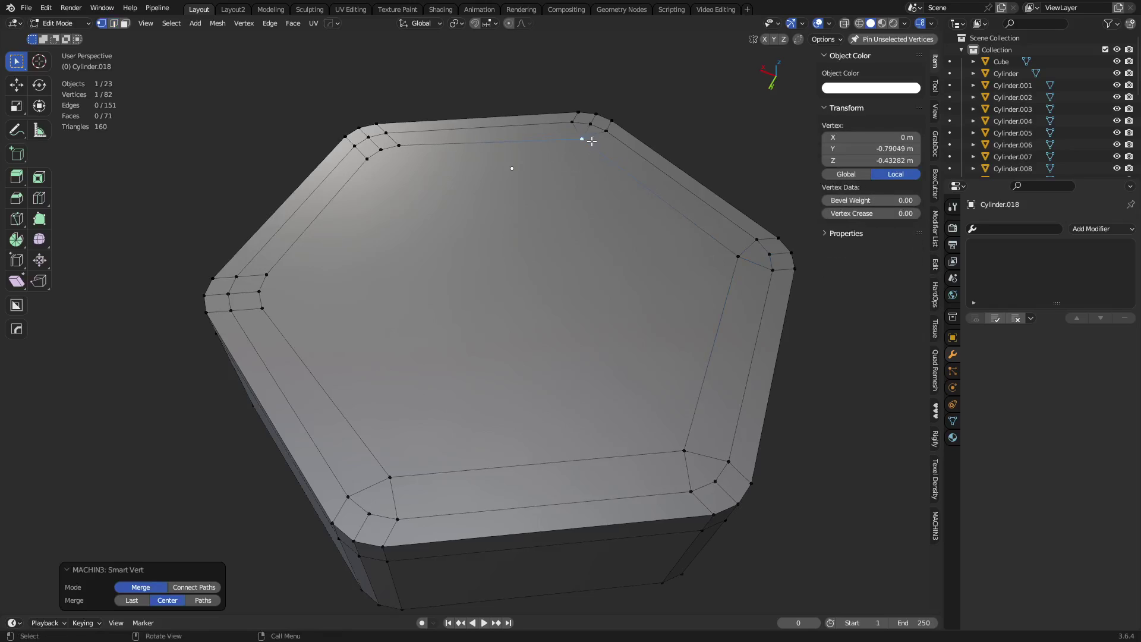
left_click(588, 134)
key("ctrl+x")
key("1")
- Merge the inner vertices at the top's far-left corner at center, and dissolve the leftover middle edge
middle_click_drag(342, 251, 361, 332, "shift")
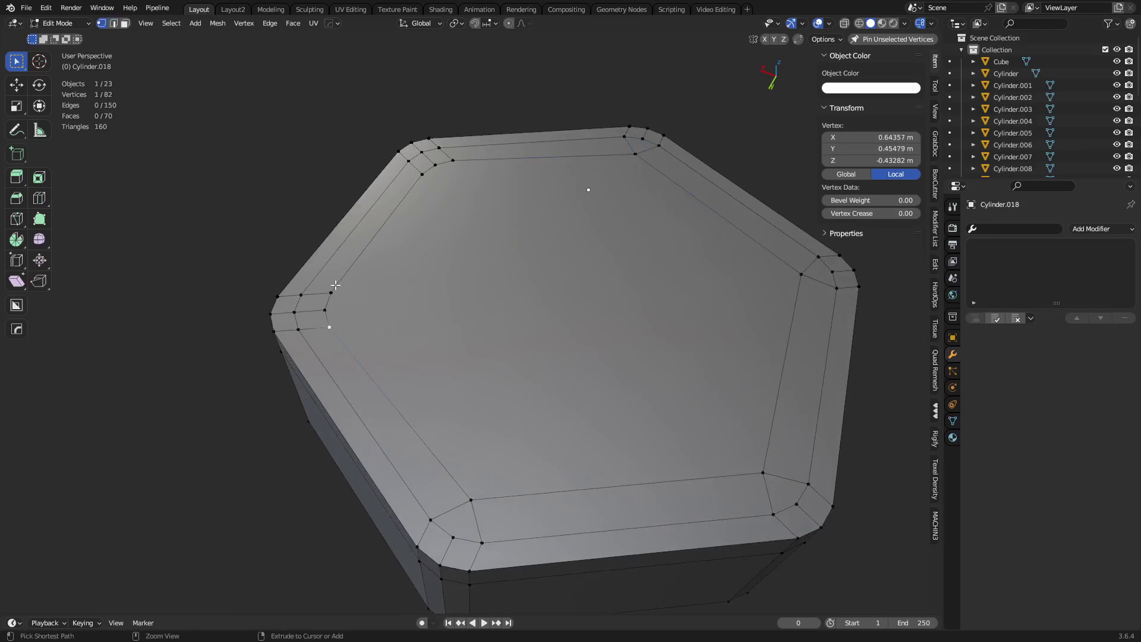
left_click(331, 293, "ctrl")
key("shift+1")
key("2")
left_click(310, 308)
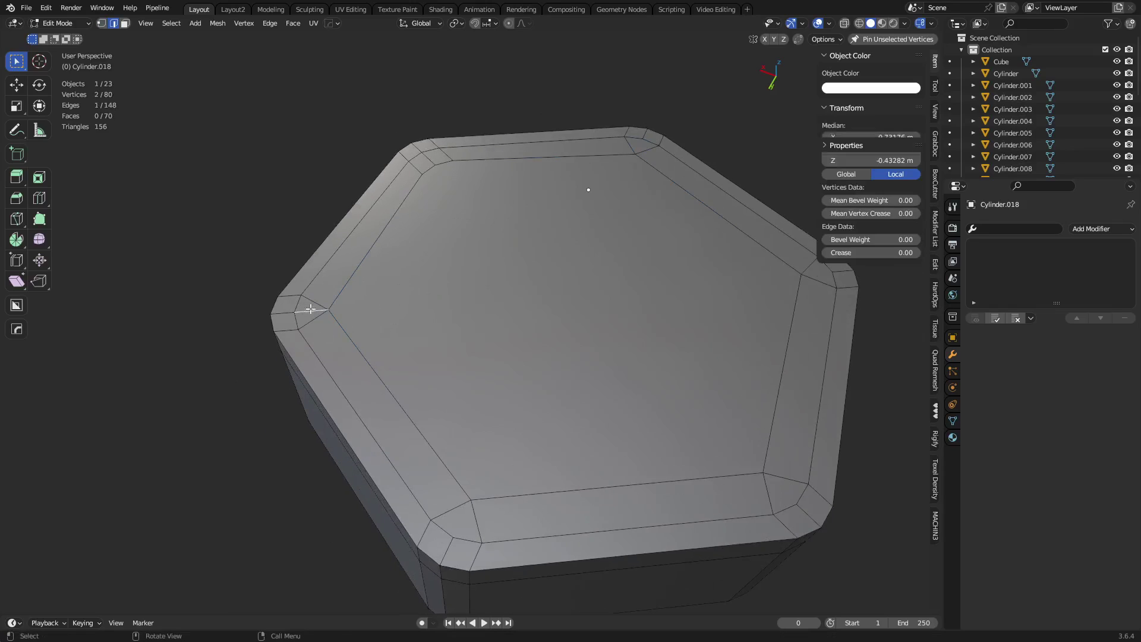
key("ctrl+x")
- Merge the three inner vertices at the top's back-left corner at center, and dissolve its middle edge
key("1")
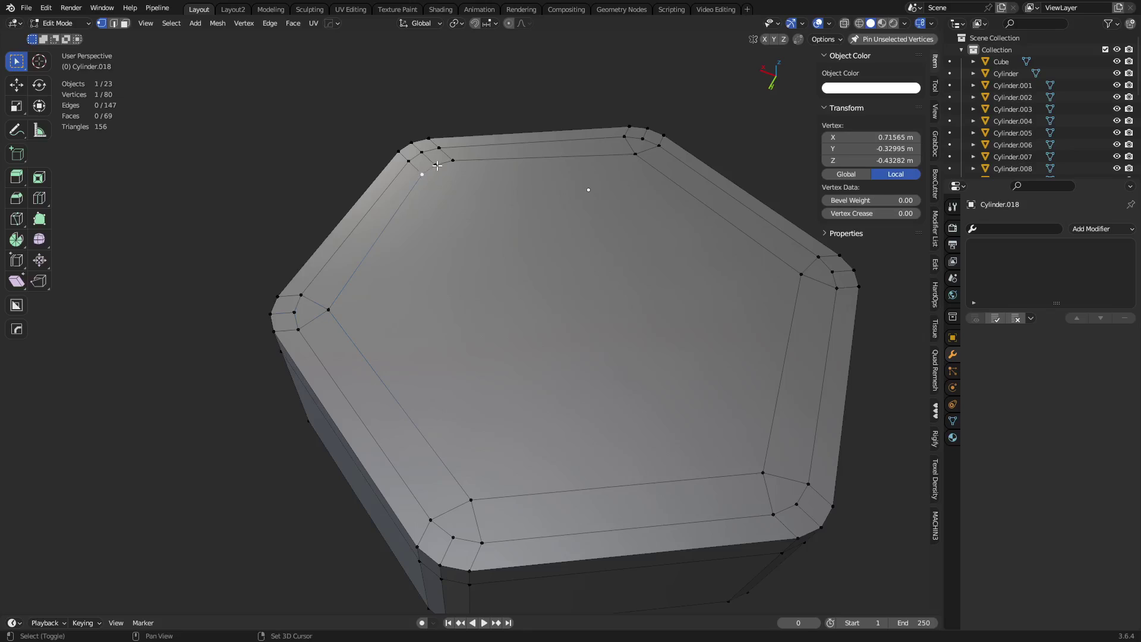
left_click(437, 165, "shift")
left_click(452, 160, "shift")
key("shift+1")
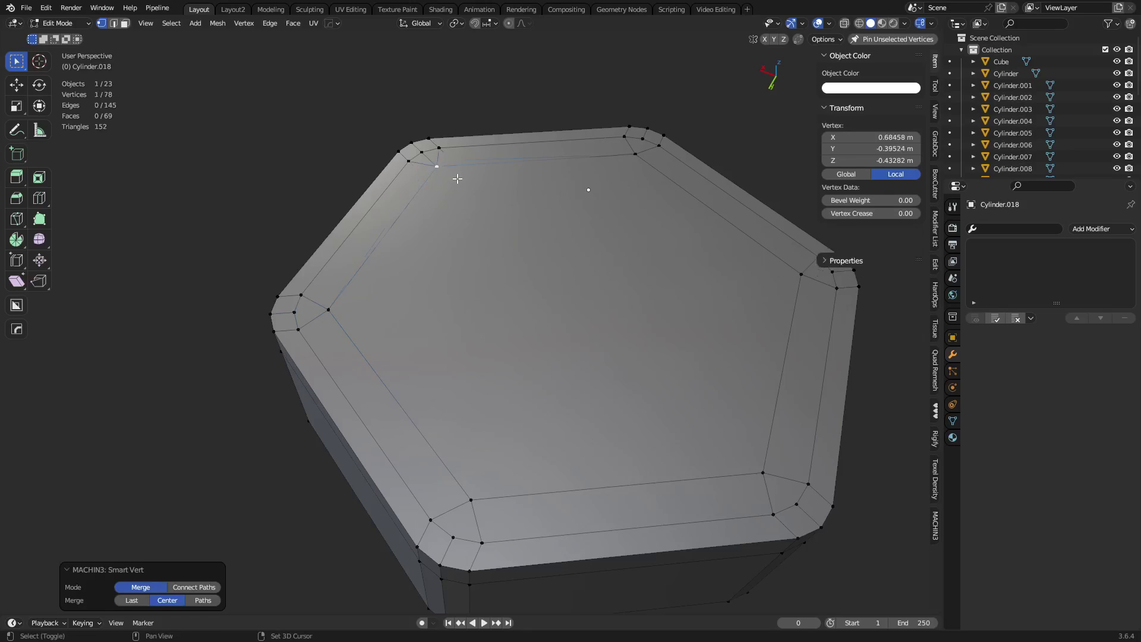
key("2")
left_click(430, 159)
key("ctrl+x")
- Return to Object Mode and add a level 2 Subdivision modifier to the hexagonal prism
key("ctrl+Tab")
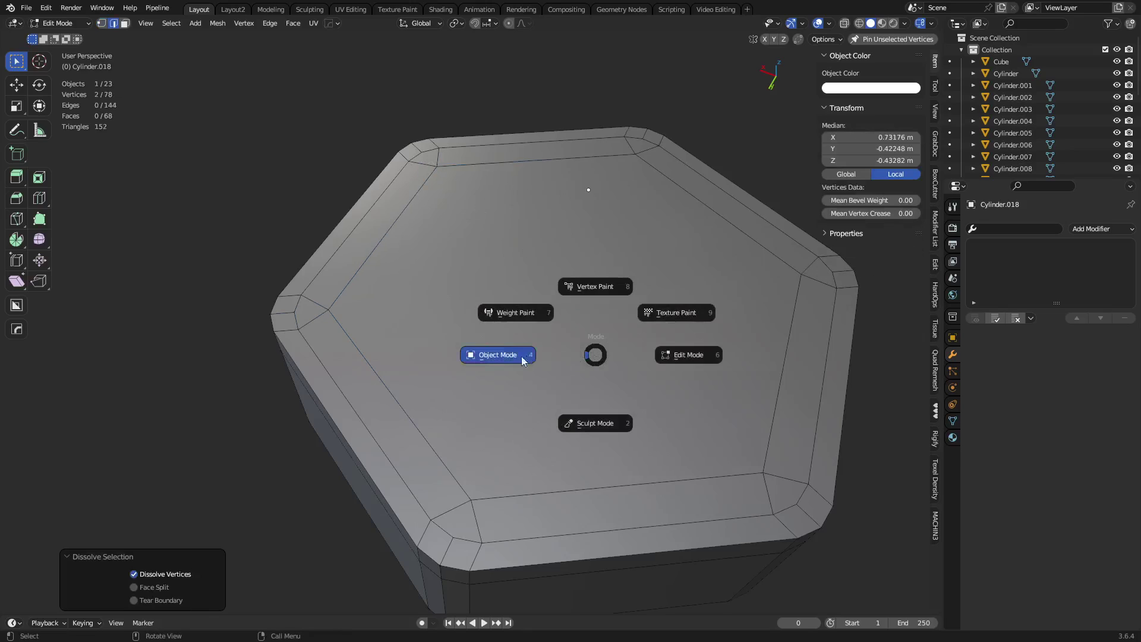
left_click(523, 356)
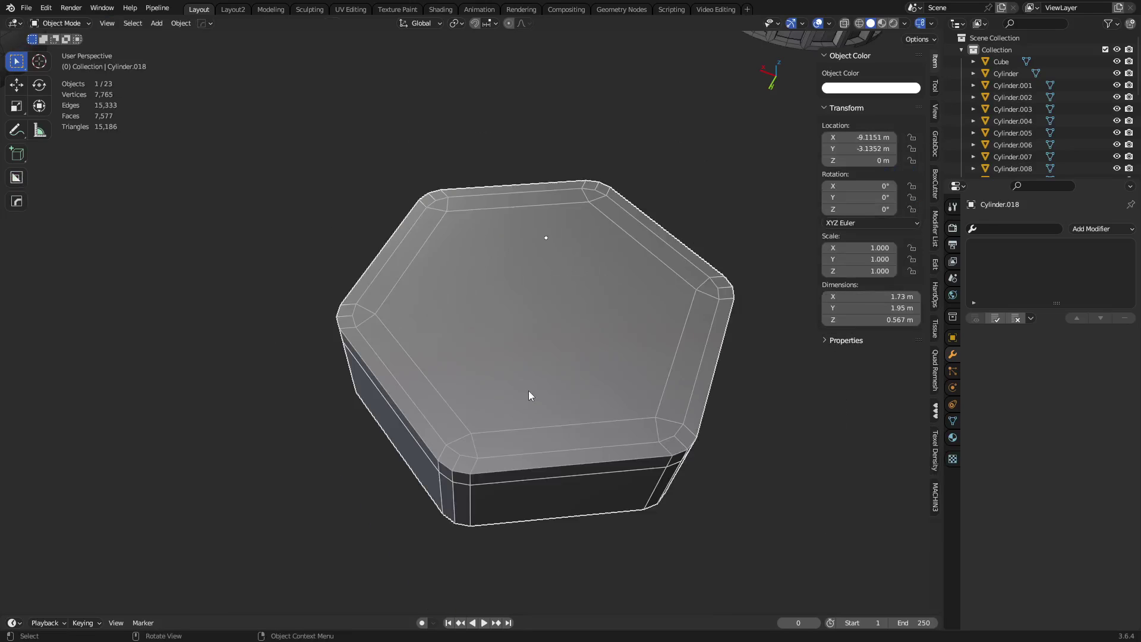
middle_click_drag(589, 460, 517, 384)
key("ctrl+2")
- Delete the prism's bottom face in Edit Mode
key("ctrl+Tab")
left_click(564, 379)
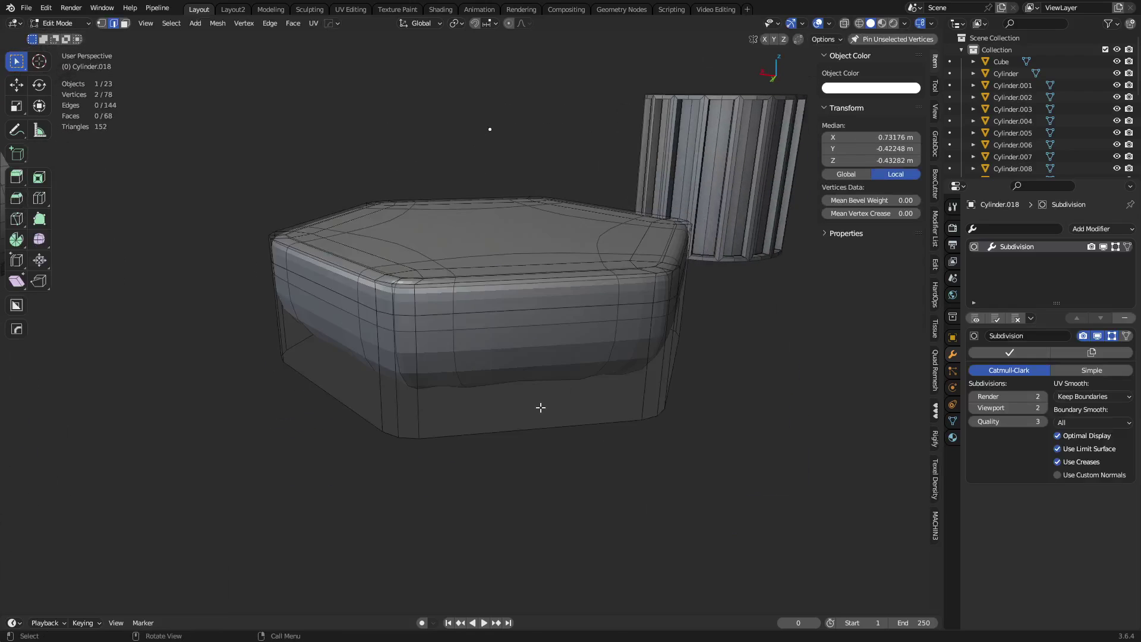
key("3")
middle_click_drag(505, 456, 486, 373)
left_click(494, 436)
key("x")
left_click(498, 460)
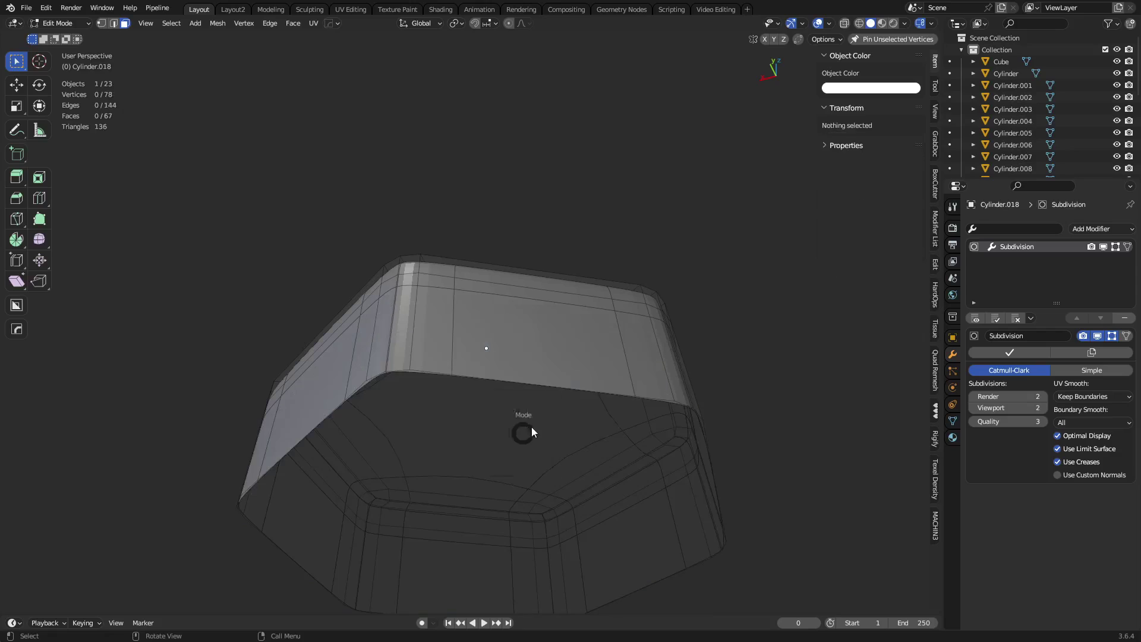
- Switch to Object Mode and shade the subdivided prism smooth with Auto Smooth off
key("ctrl+Tab")
left_click(629, 449)
key("ctrl+Tab")
left_click(398, 443)
mouse_move(398, 443)
middle_mouse_down()
mouse_move(501, 351)
mouse_move(518, 313)
middle_mouse_up()
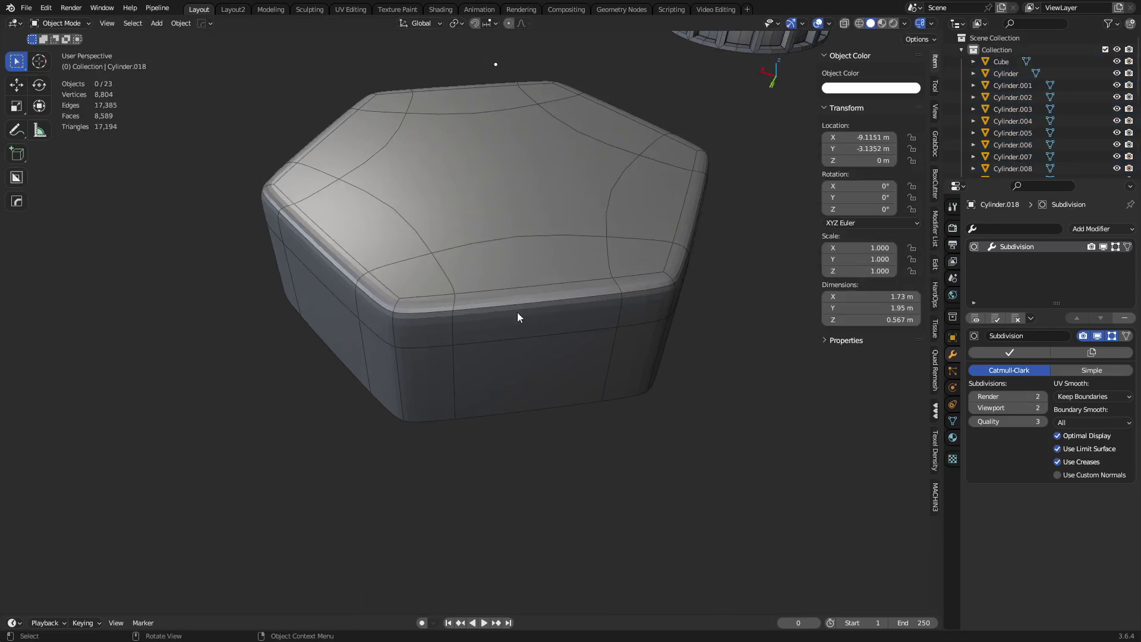
right_click(518, 298)
left_click(498, 266)
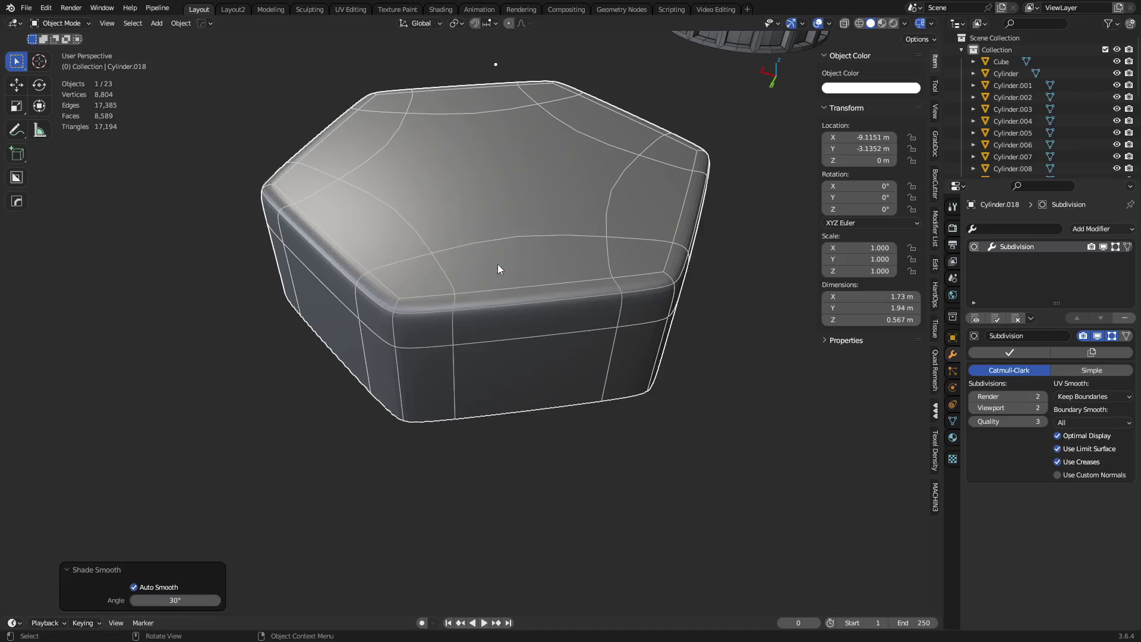
right_click(497, 264)
left_click(489, 254)
- Turn off the Subdivision modifier's Edit Mode display, examine the control mesh at the corners, and return to Object Mode
scroll(404, 305, "up", 1)
middle_click(402, 295, "alt")
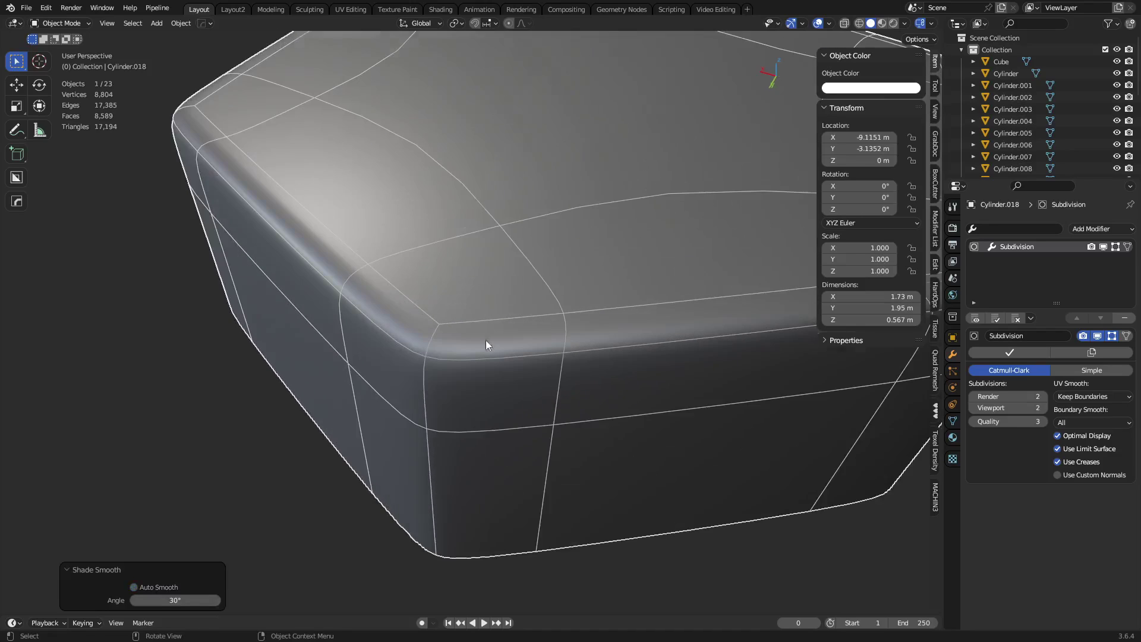
scroll(486, 339, "up", 3)
key("Tab")
scroll(618, 208, "down", 4)
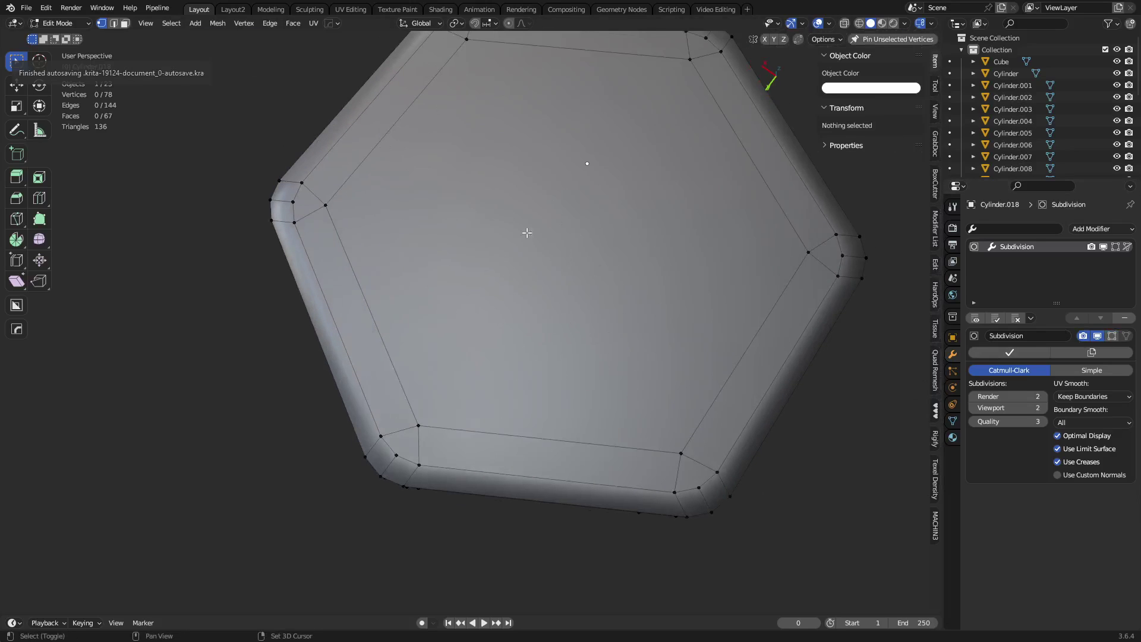
middle_click_drag(527, 232, 505, 284, "shift")
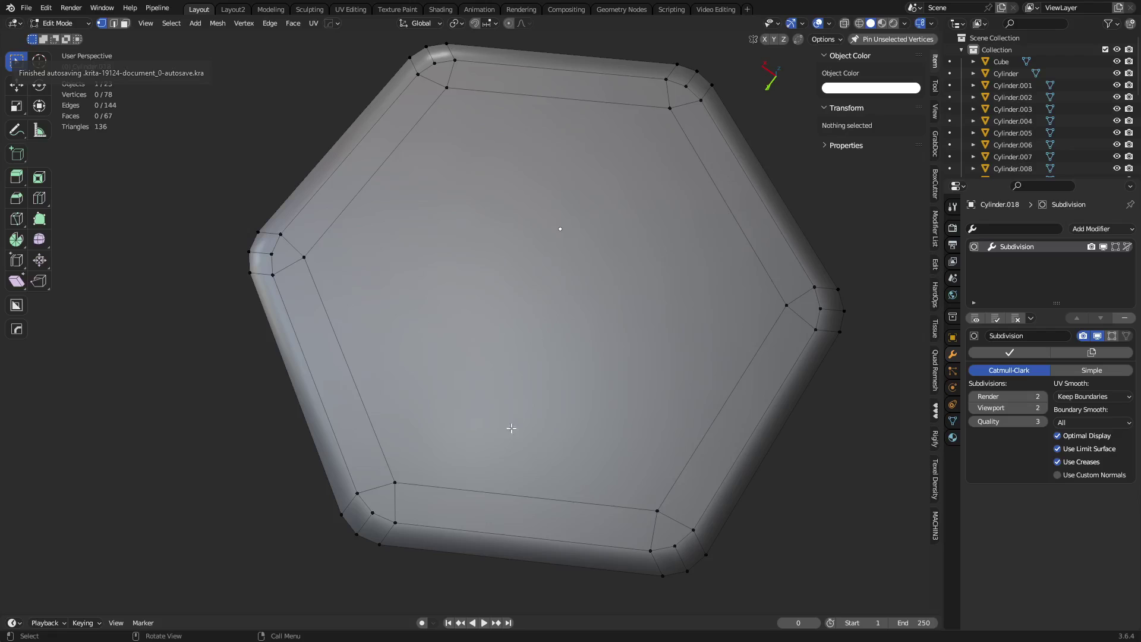
middle_click_drag(511, 428, 560, 310)
key("ctrl+Tab")
left_click(479, 315)
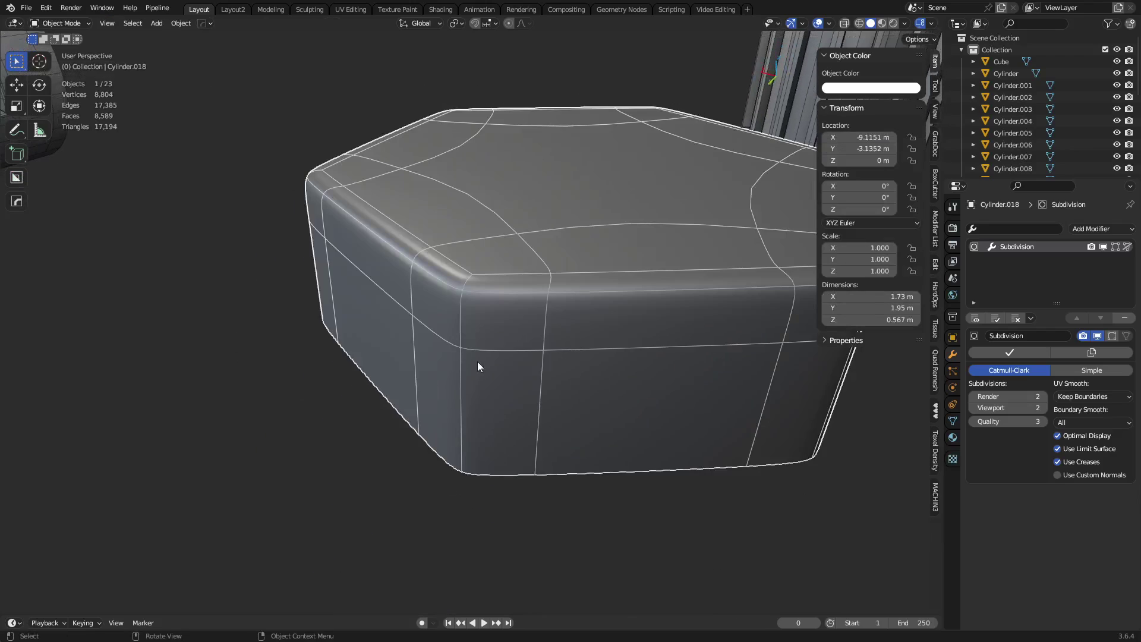
- Hide the wireframe overlay and examine the prism's smooth shading along its top edge and corners
middle_click_drag(476, 361, 551, 345)
key("shift+w")
middle_click_drag(517, 268, 513, 305)
middle_click_drag(539, 174, 542, 263, "shift")
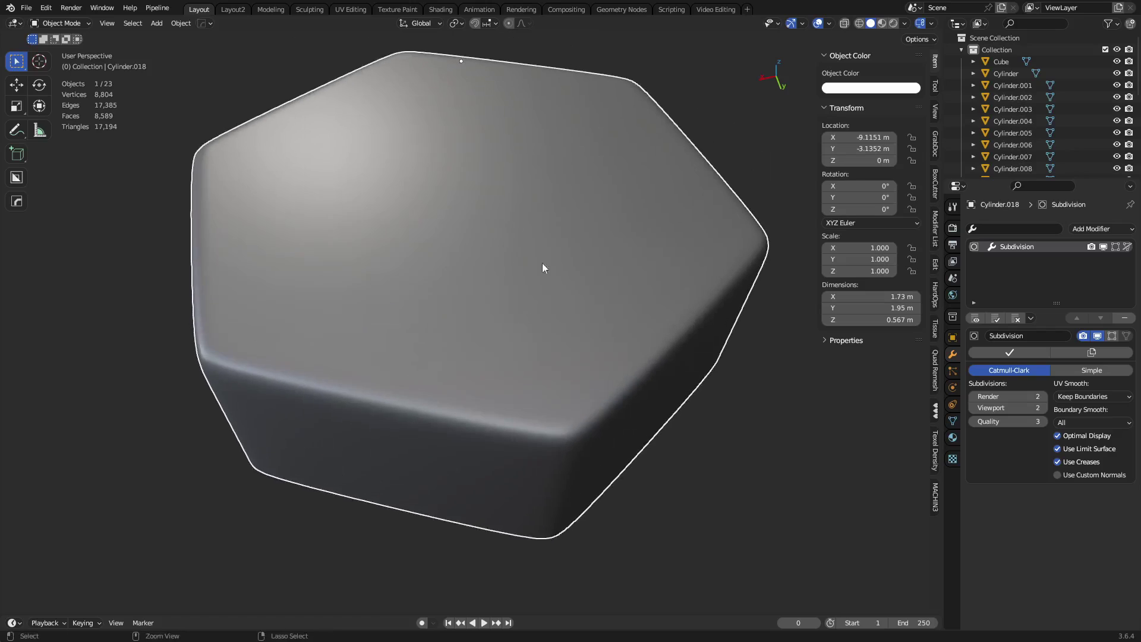
scroll(535, 273, "down", 3)
middle_click_drag(483, 305, 568, 408)
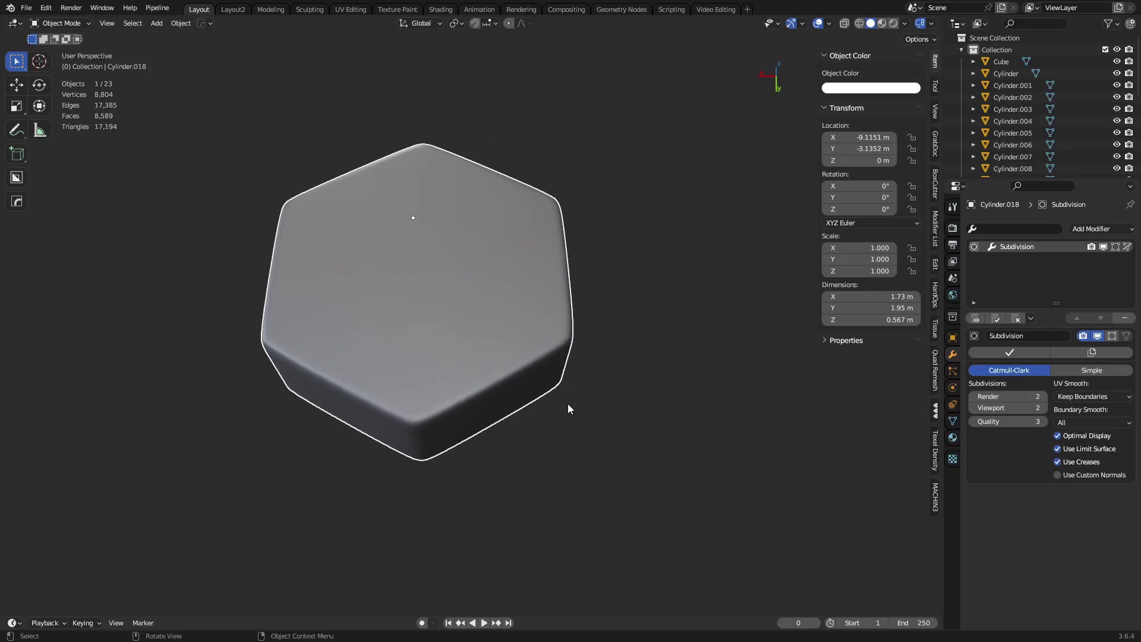
- Offset the inner top face upward by about 0.08 m in Edit Mode and view the subdivided result in Object Mode
key("ctrl+Tab")
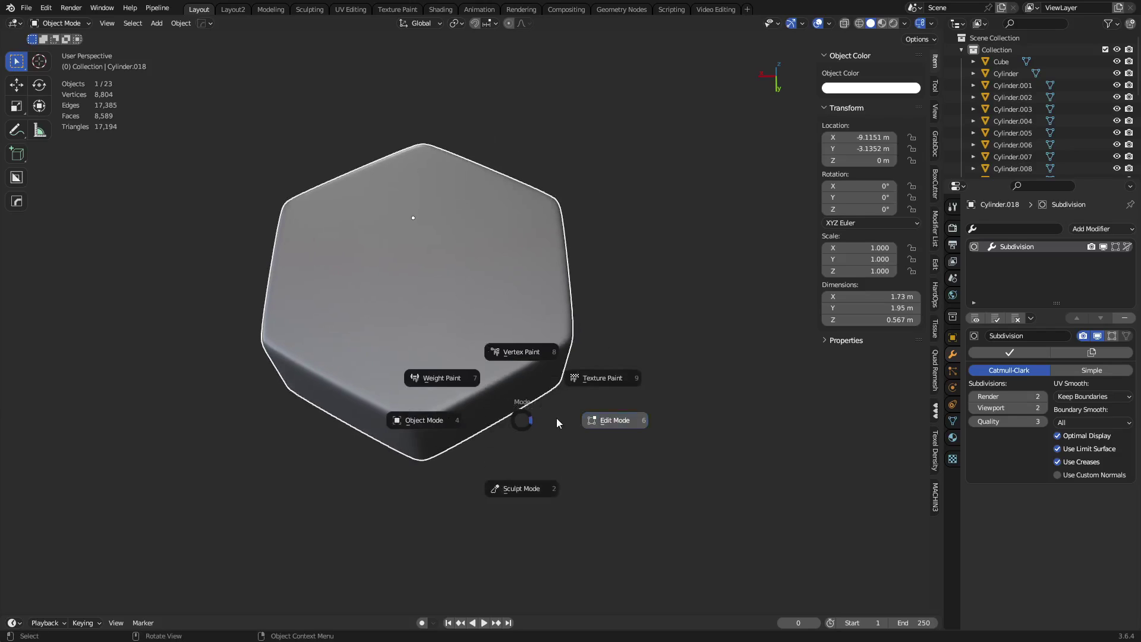
left_click(611, 416)
middle_click_drag(535, 410, 496, 356)
key("alt+s")
left_click(516, 351)
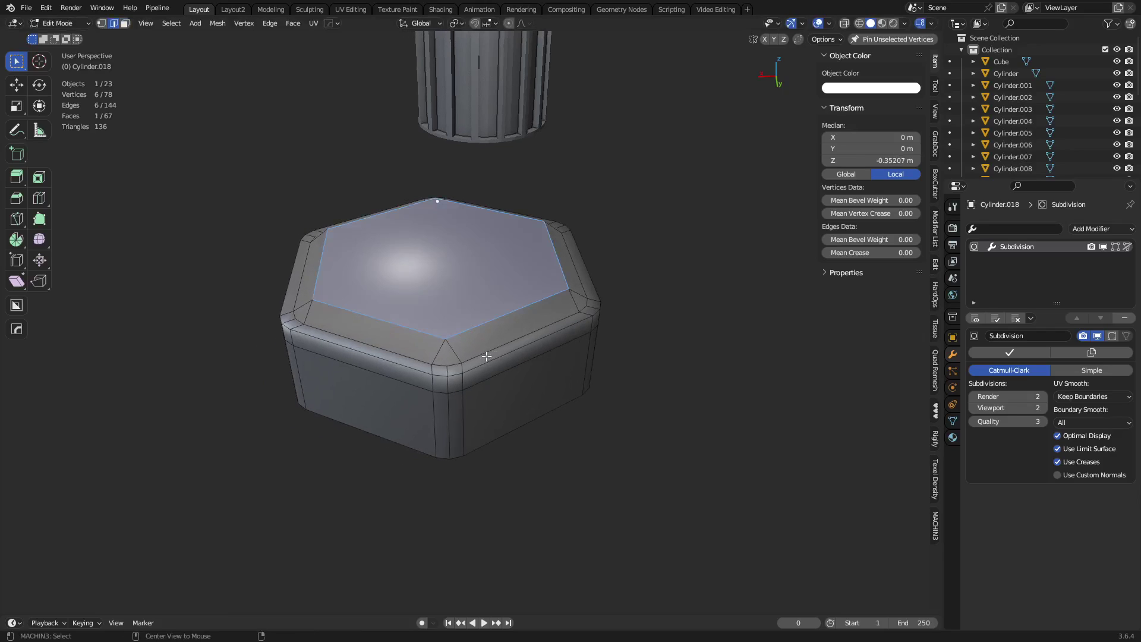
key("Tab")
scroll(606, 382, "up", 6)
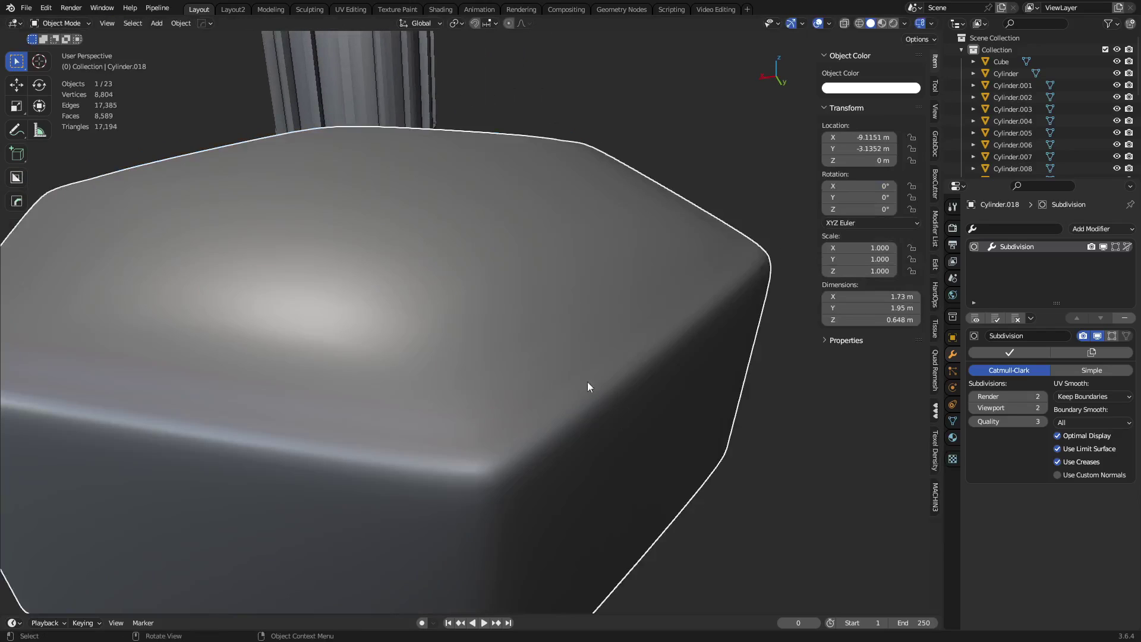
- Undo the inner top face's upward offset
key("shift+z")
middle_click_drag(604, 389, 646, 376)
key("Tab")
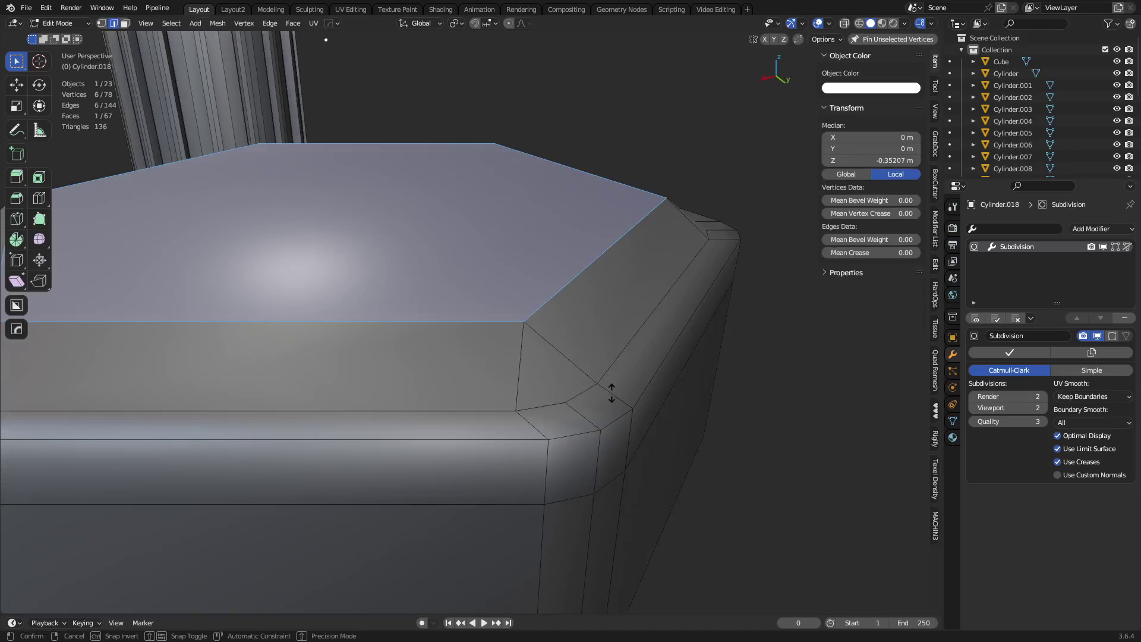
left_click(621, 353)
right_click(621, 352)
key("ctrl+z")
key("g")
key("z")
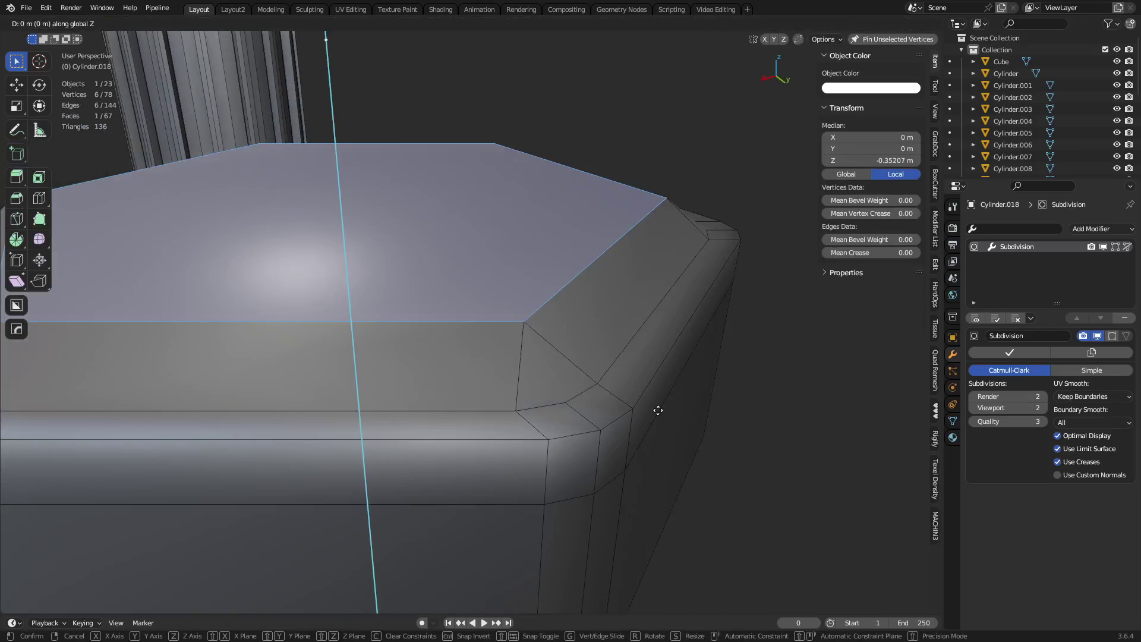
key("z")
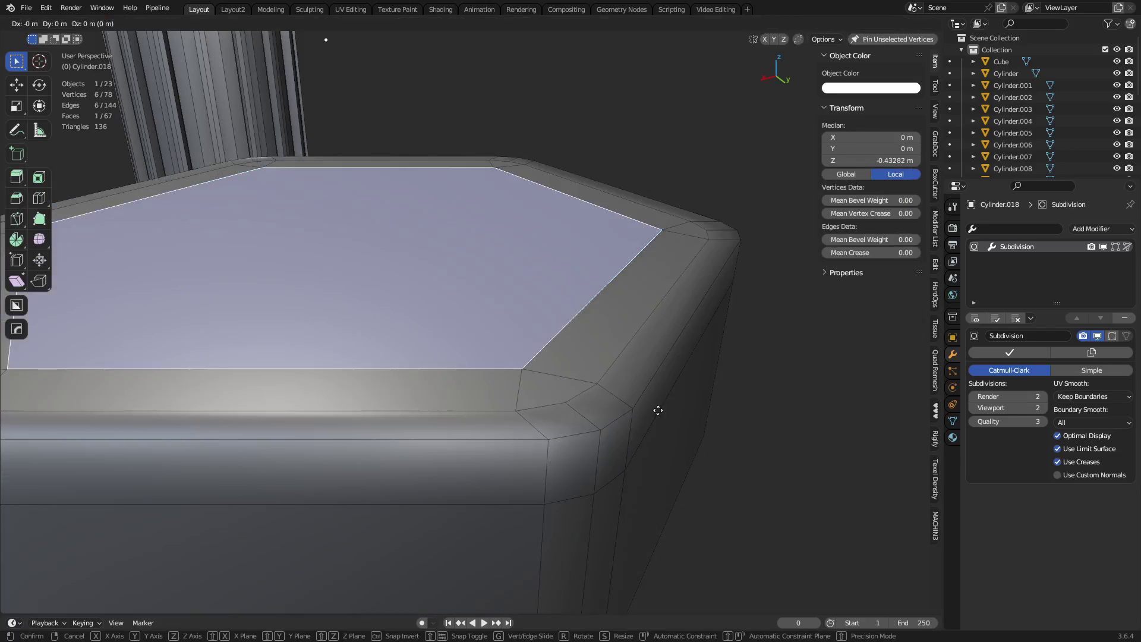
- Raise the inner top face about 0.3 m along Z, then return to Object Mode and deselect everything
key("z")
left_click(669, 283)
key("Tab")
key("a")
key("a")
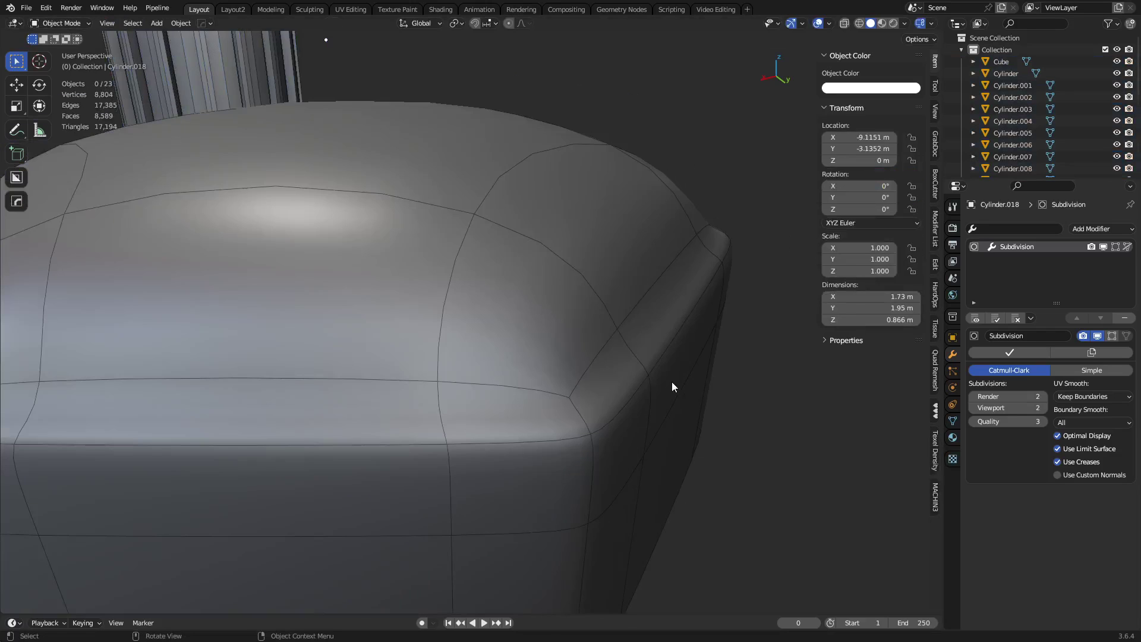
- Examine the domed prism from several angles, comparing its smoothed surface with the control mesh
scroll(529, 383, "down", 6)
middle_click_drag(515, 368, 628, 350)
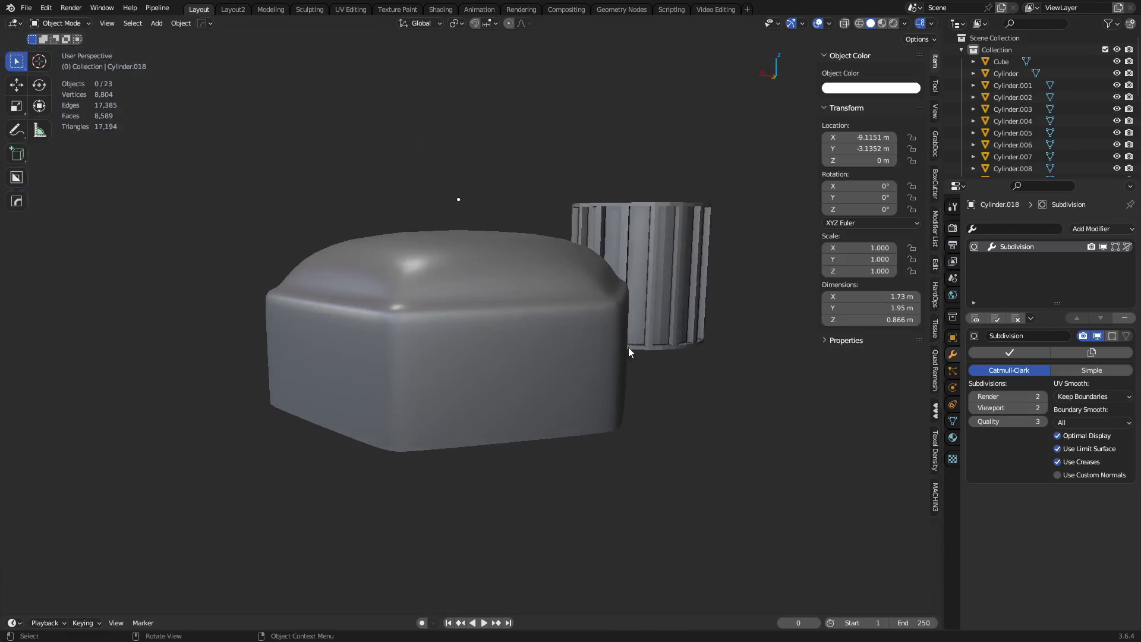
middle_click_drag(466, 333, 466, 390)
key("Tab")
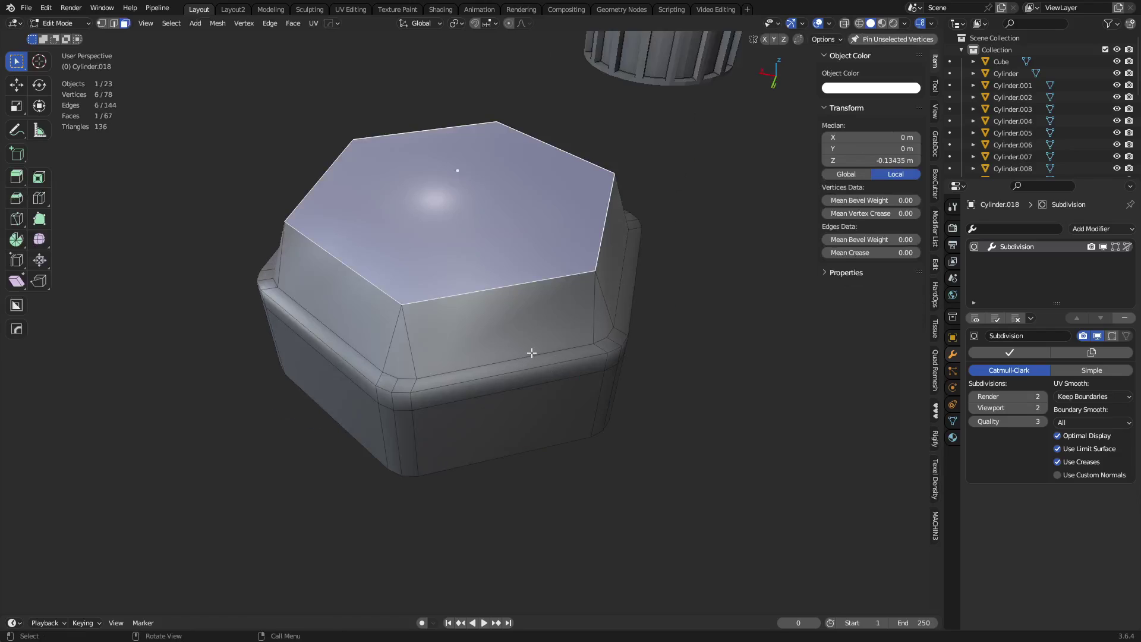
key("Tab")
left_click(498, 339)
scroll(502, 339, "down", 6)
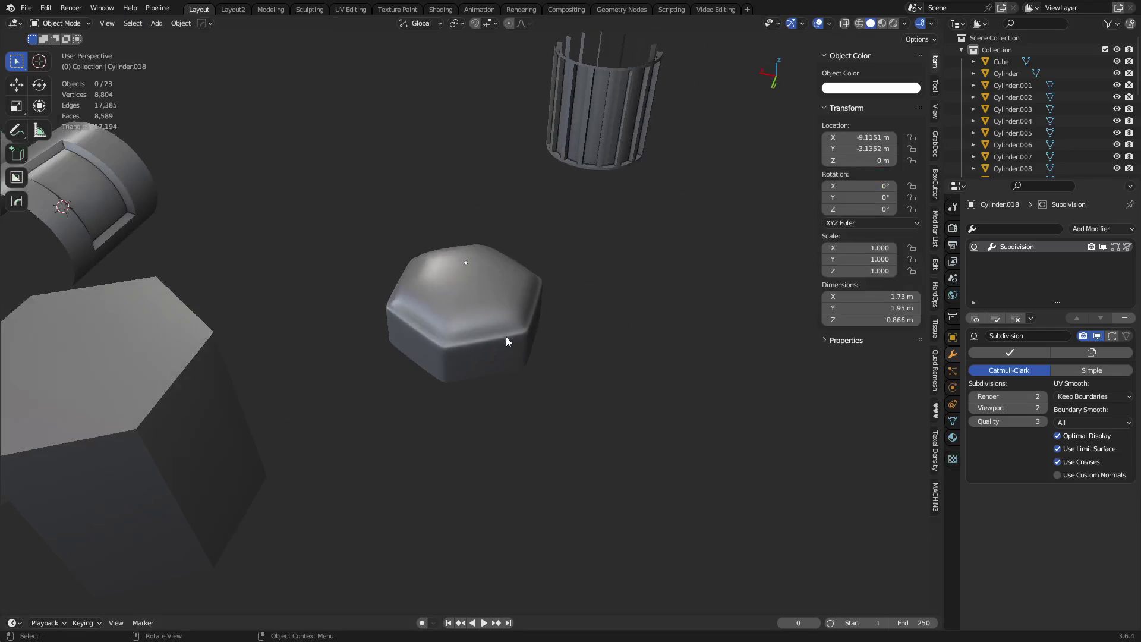
- Show the wireframe overlay on the objects and focus on the two recessed cylinders
middle_click_drag(505, 336, 428, 314)
middle_click(291, 148, "alt")
middle_click_drag(529, 273, 386, 243)
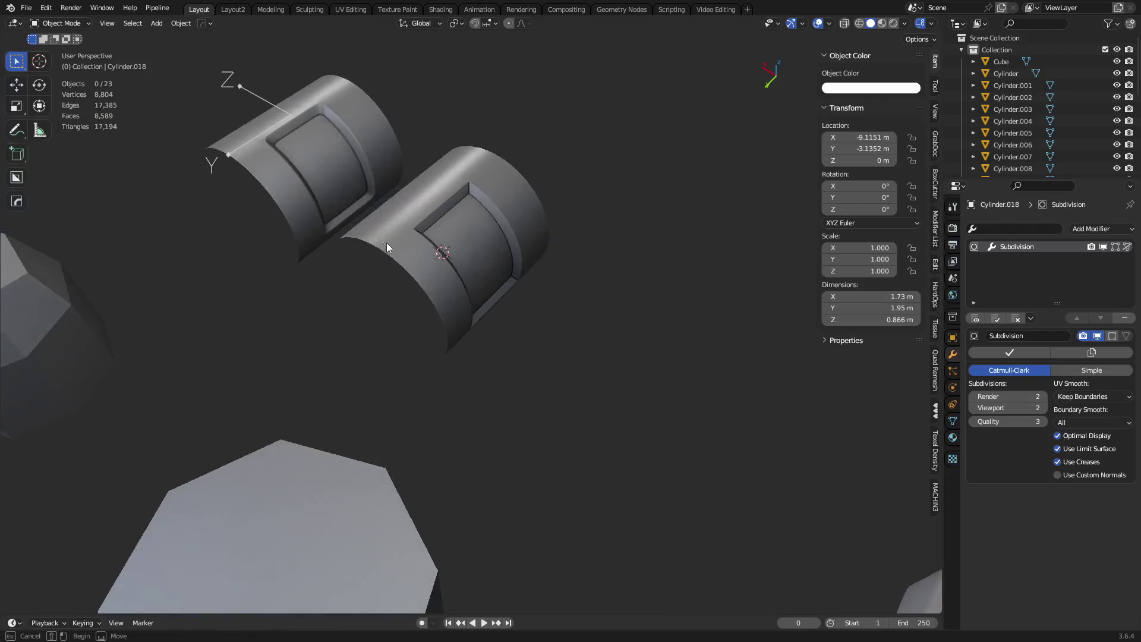
left_click(386, 242)
key("shift+w")
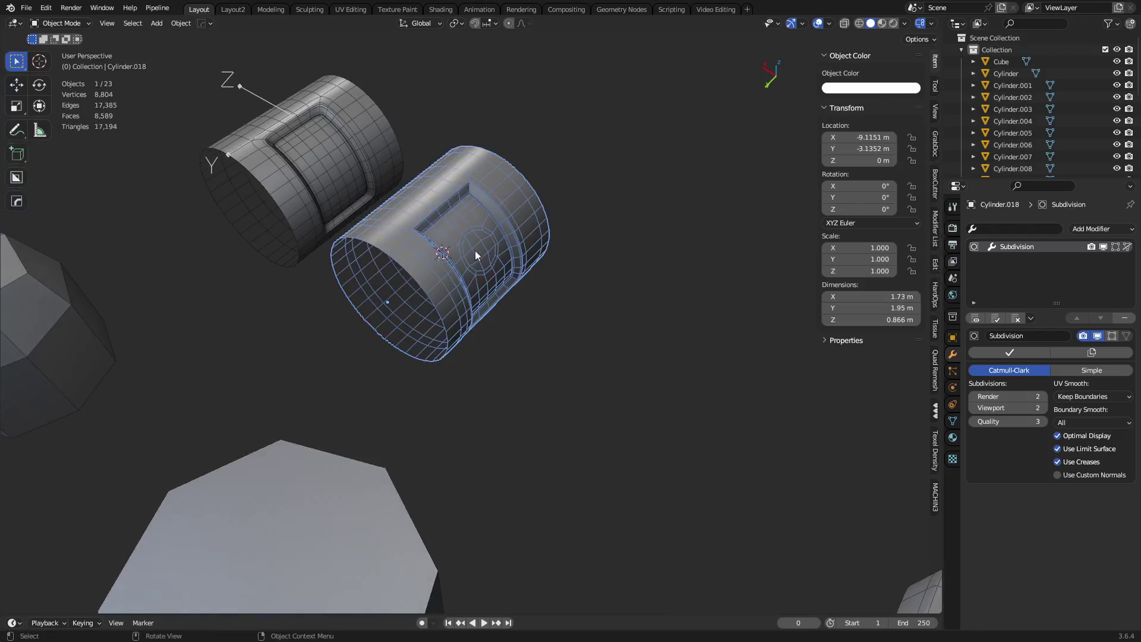
- Examine the domed prism's wireframe flow around its corners alongside the recessed cylinders
scroll(605, 393, "down", 4)
middle_click_drag(625, 451, 493, 366)
left_click(533, 434)
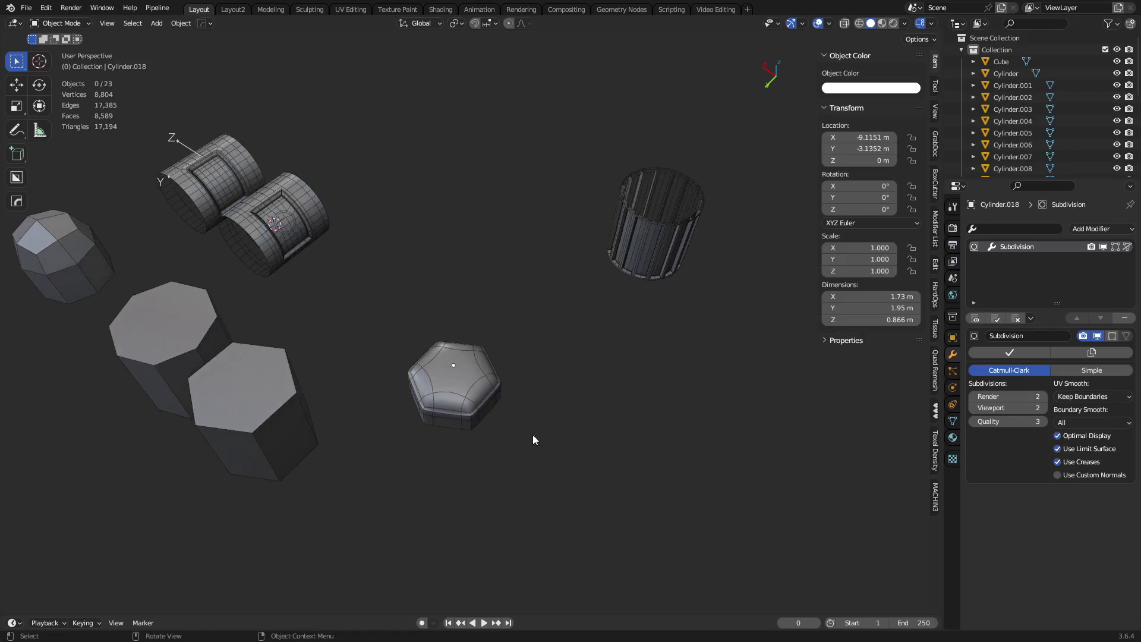
middle_click(444, 386, "alt")
scroll(469, 385, "up", 5)
middle_click_drag(542, 423, 450, 368)
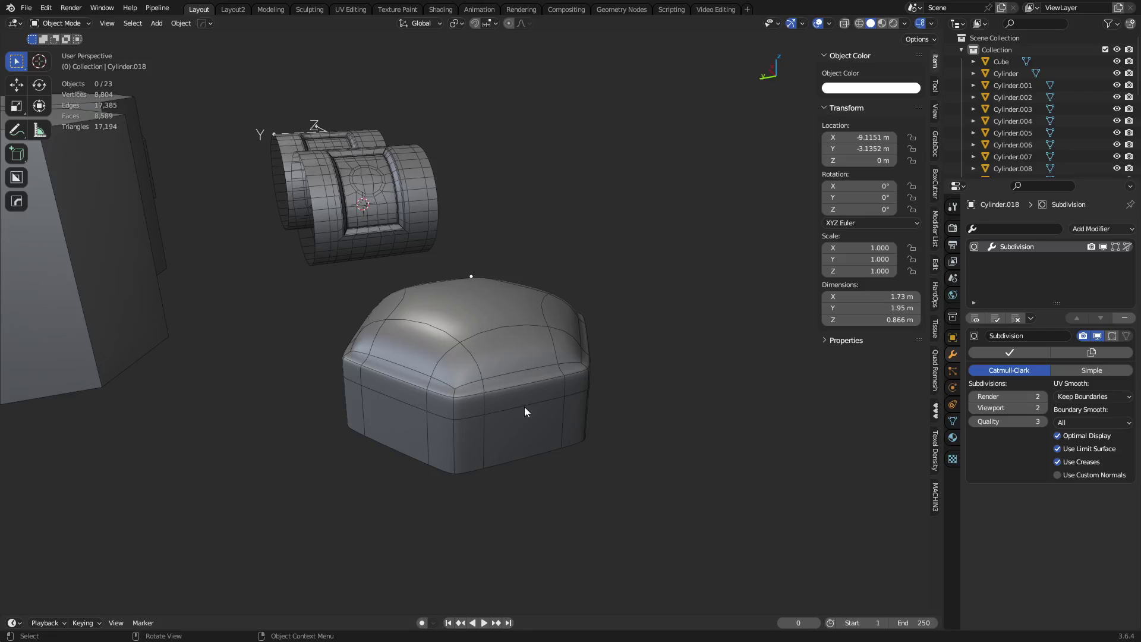
middle_click_drag(498, 396, 371, 304)
- Inset a quad face beside the front cylinder's rectangular recess by about 0.037 m and extrude it inward about 0.15 m
left_click(163, 124)
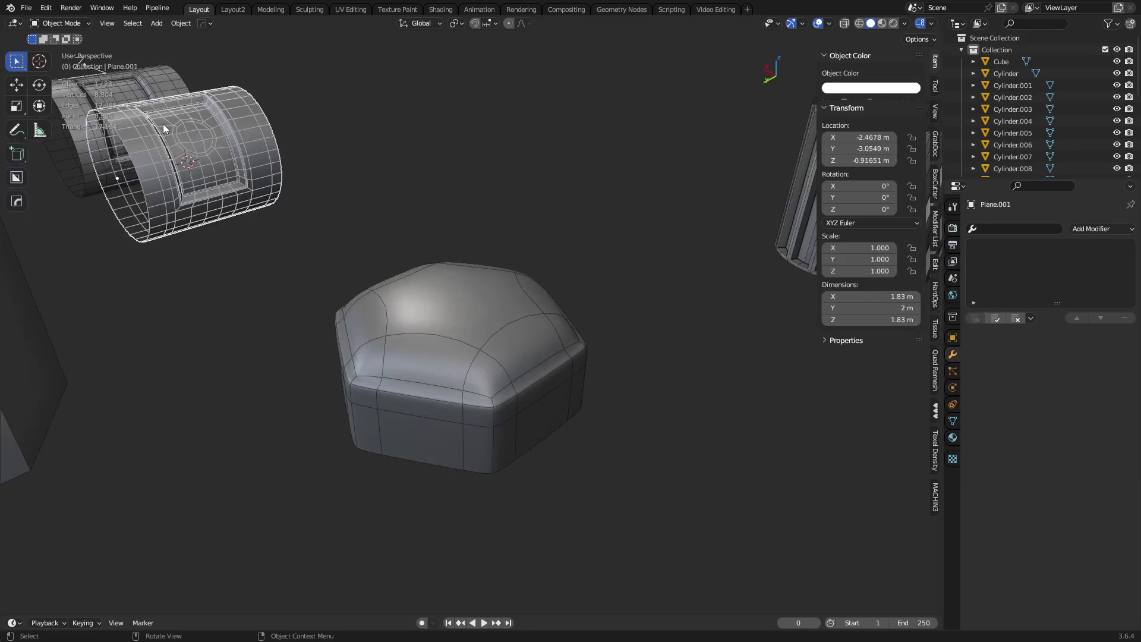
middle_click(275, 208, "alt")
scroll(426, 318, "up", 5)
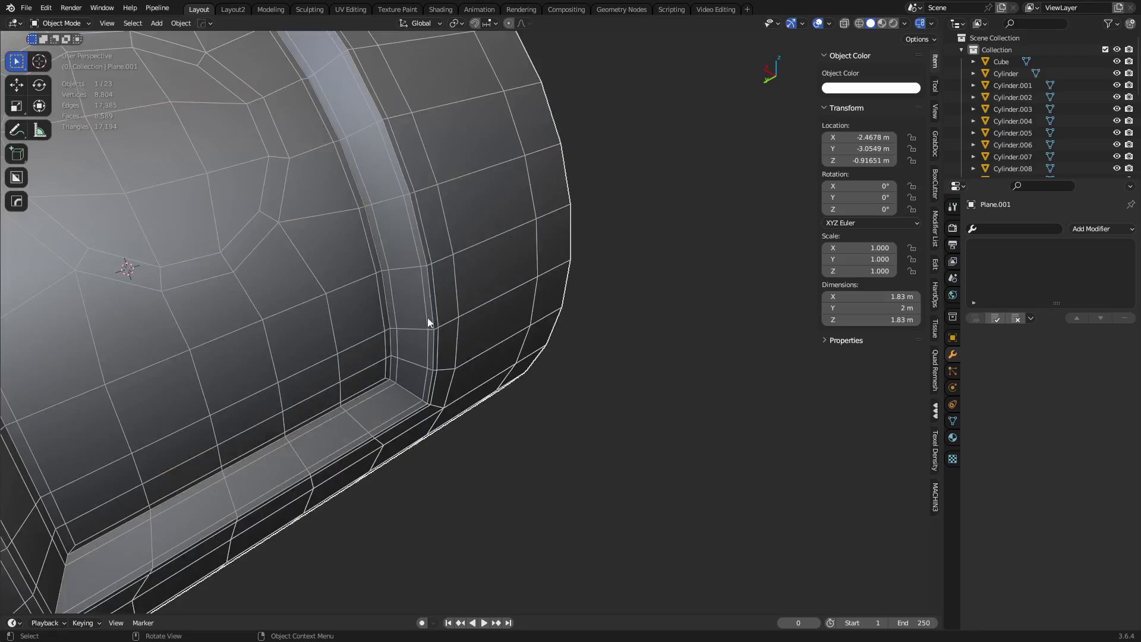
middle_click_drag(426, 317, 359, 303)
key("ctrl+Tab")
left_click(432, 301)
left_click(522, 271)
key("i")
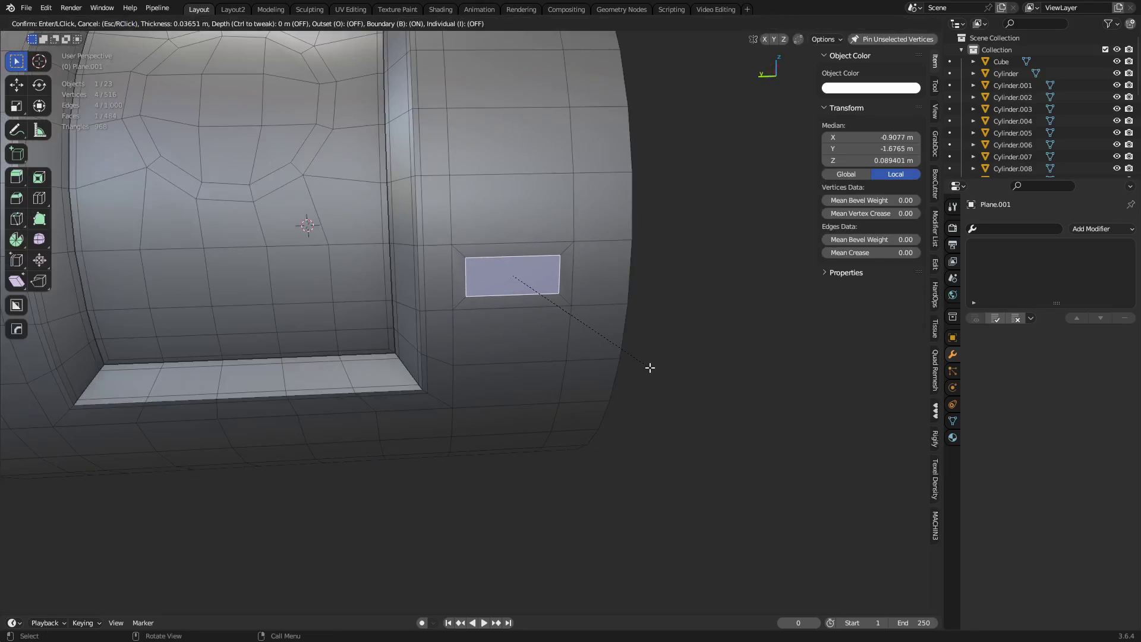
left_click(650, 368)
key("e")
left_click(634, 362)
- Add a level 2 Subdivision modifier to the recessed cylinder in Object Mode and return to Edit Mode
key("ctrl+Tab")
left_click(568, 362)
middle_click_drag(579, 382, 555, 318)
key("ctrl+2")
key("ctrl+Tab")
left_click(572, 318)
- Add two loop cuts around the cylinder's circumference through the rectangular hole, leaving them evenly spaced
key("ctrl+r")
scroll(505, 315, "up", 1)
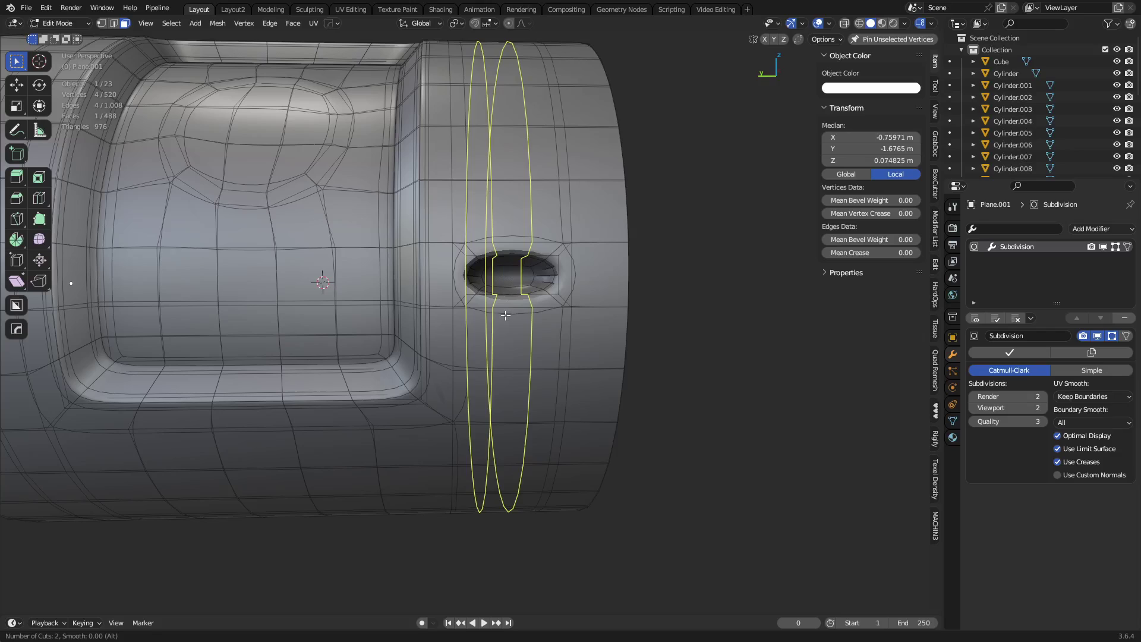
left_click(505, 314)
right_click(558, 322)
- Add two evenly spaced lengthwise loop cuts through the hole and examine the smoothed surface in Object Mode
left_click(459, 277)
right_click(459, 276)
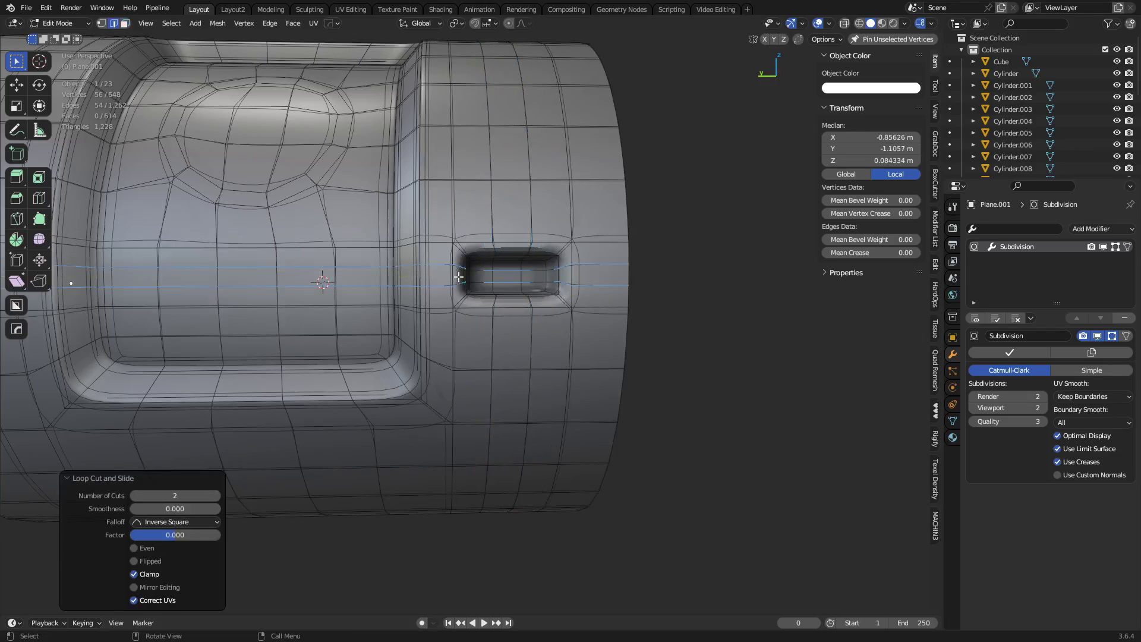
middle_click_drag(540, 296, 513, 309)
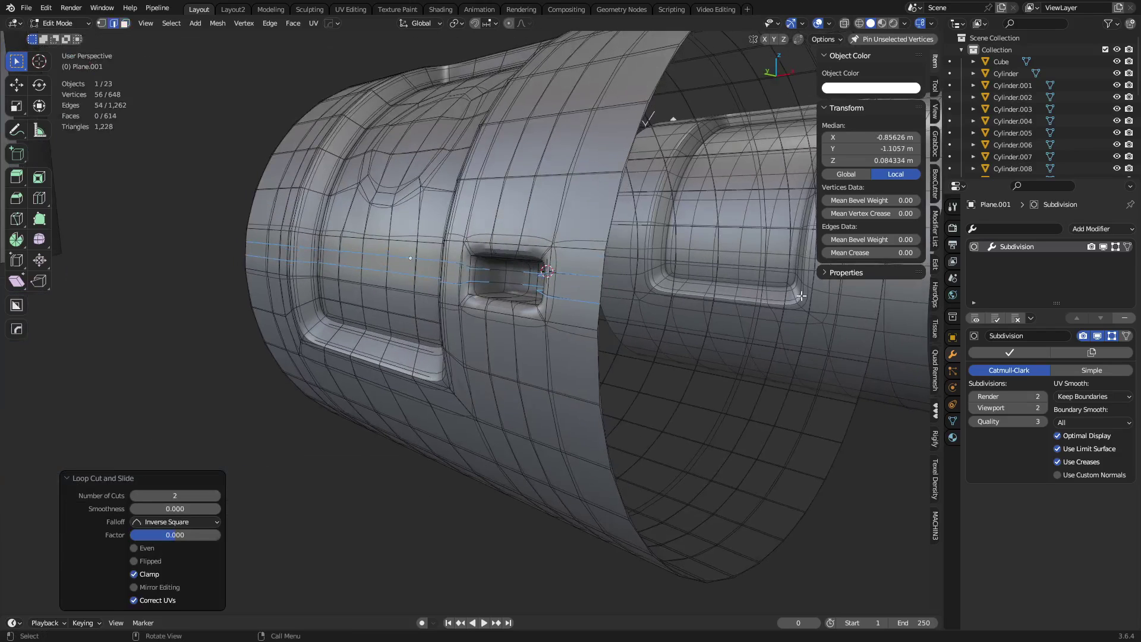
middle_click_drag(801, 295, 767, 239)
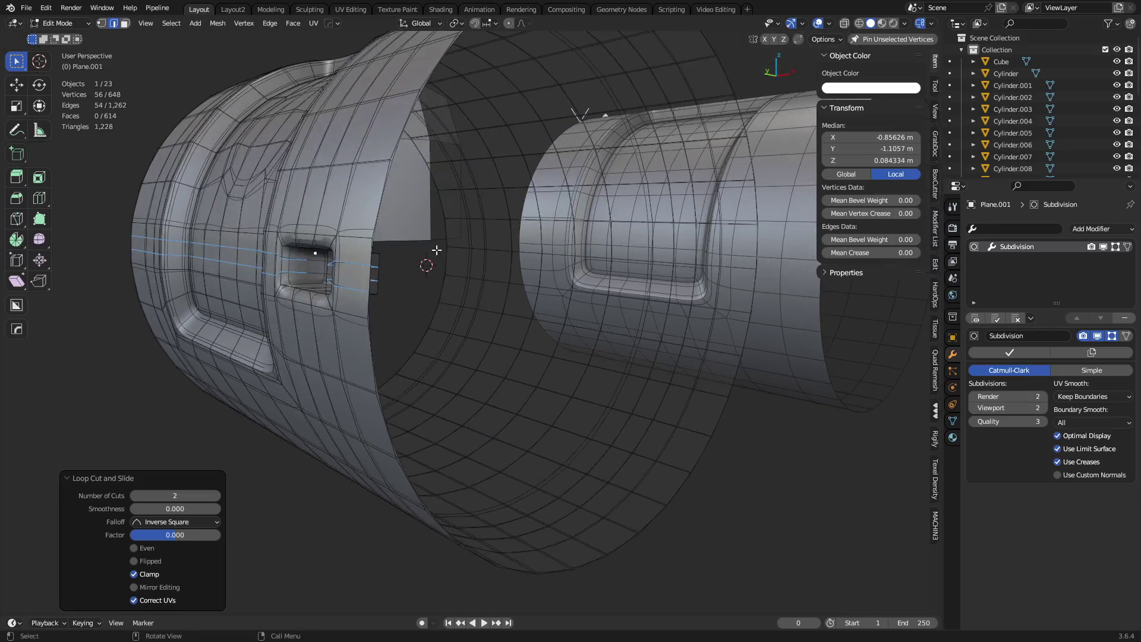
middle_click_drag(436, 250, 598, 300, "shift")
key("alt+z")
key("alt+z")
key("Tab")
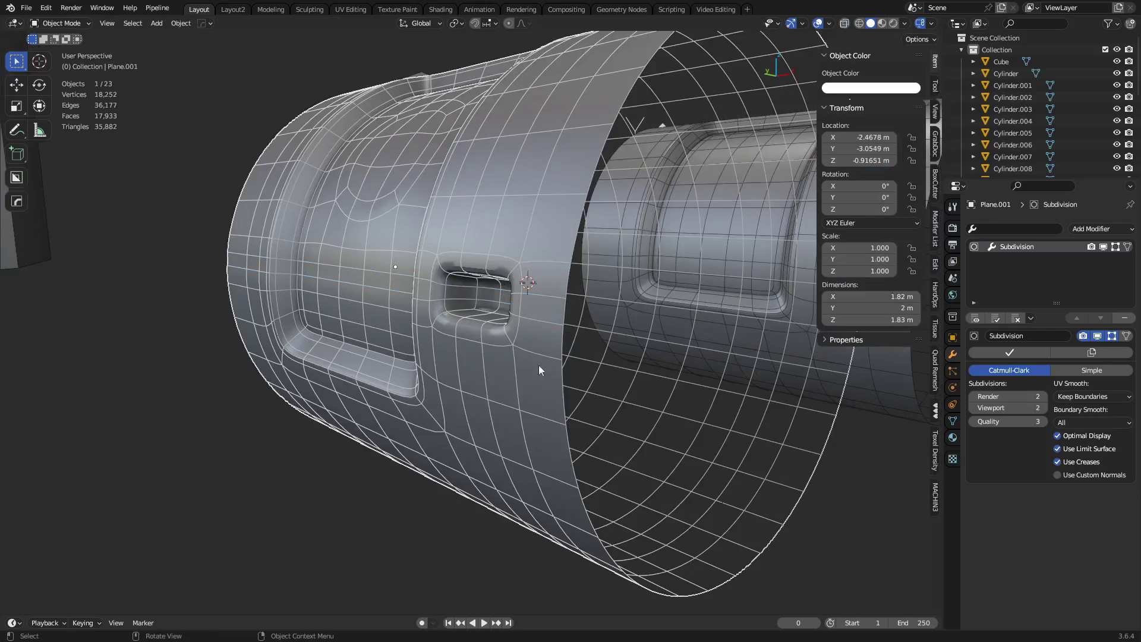
middle_click_drag(529, 363, 547, 328)
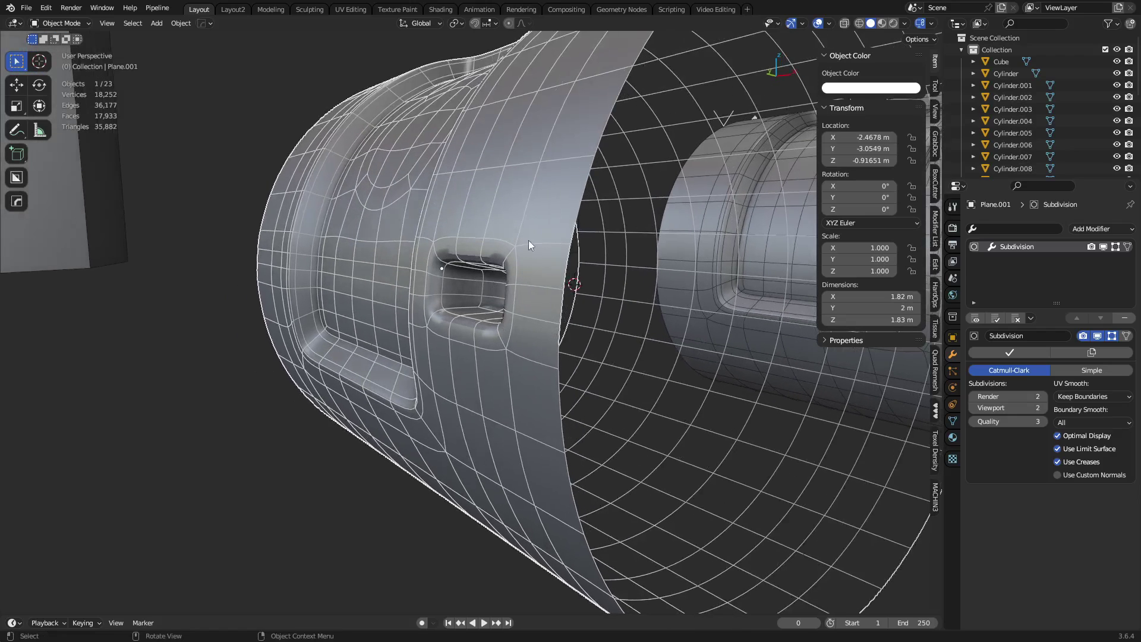
- Return to Edit Mode and try adding paired lengthwise loop cuts to the cylinder segments above the hole
key("Tab")
left_click(589, 255)
left_click(524, 215)
right_click(532, 153)
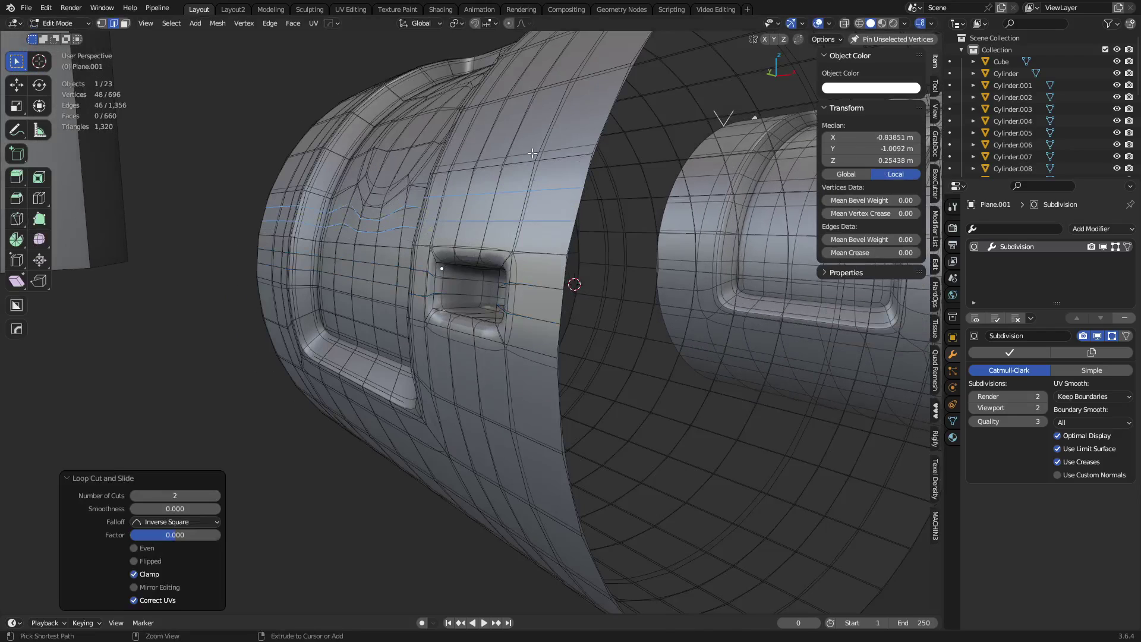
left_click(530, 127)
right_click(530, 127)
- Undo the lengthwise loop cuts above and through the hole and return to Object Mode
key("ctrl+z")
key("ctrl+z")
key("ctrl+z")
key("ctrl+z")
key("ctrl+z")
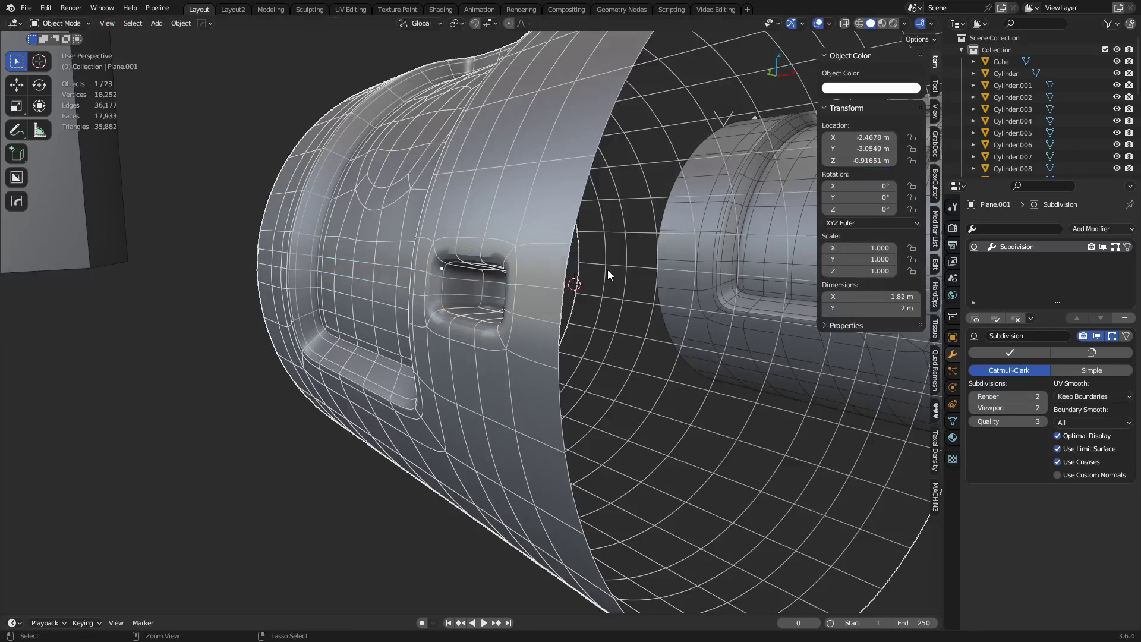
key("Tab")
left_click(551, 265)
scroll(433, 350, "down", 5)
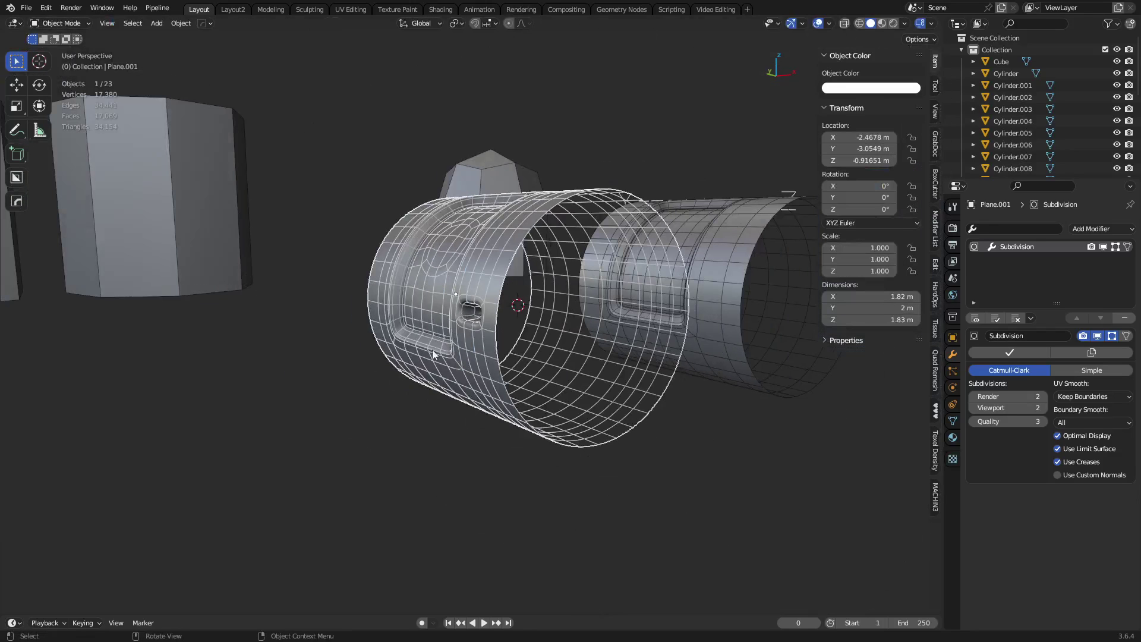
- Deselect everything, select the rear cylinder, and compare the wireframe density of both recessed cylinders
key("a")
key("alt+a")
scroll(413, 394, "down", 3)
middle_click_drag(407, 374, 439, 380)
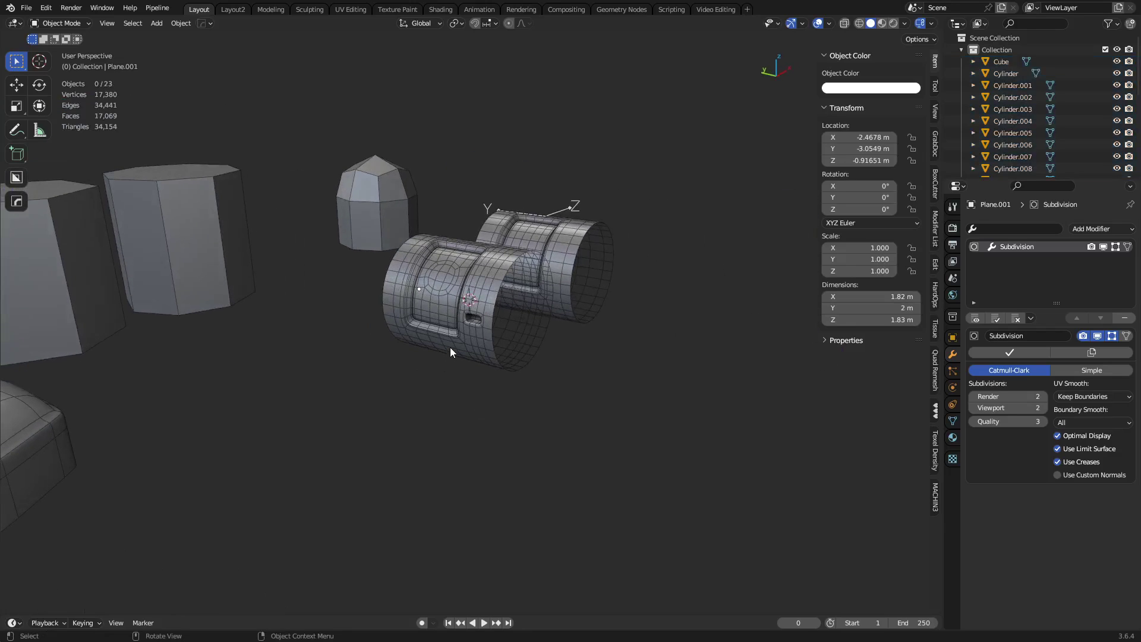
left_click(571, 263)
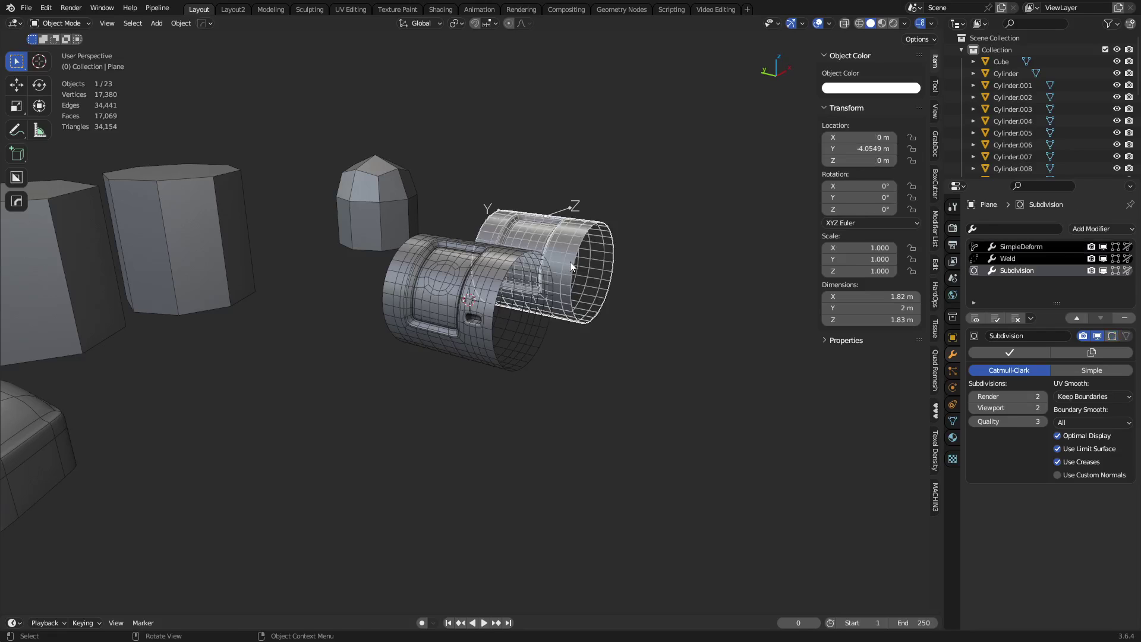
scroll(491, 285, "down", 3)
middle_click_drag(492, 286, 472, 325)
scroll(472, 325, "up", 8)
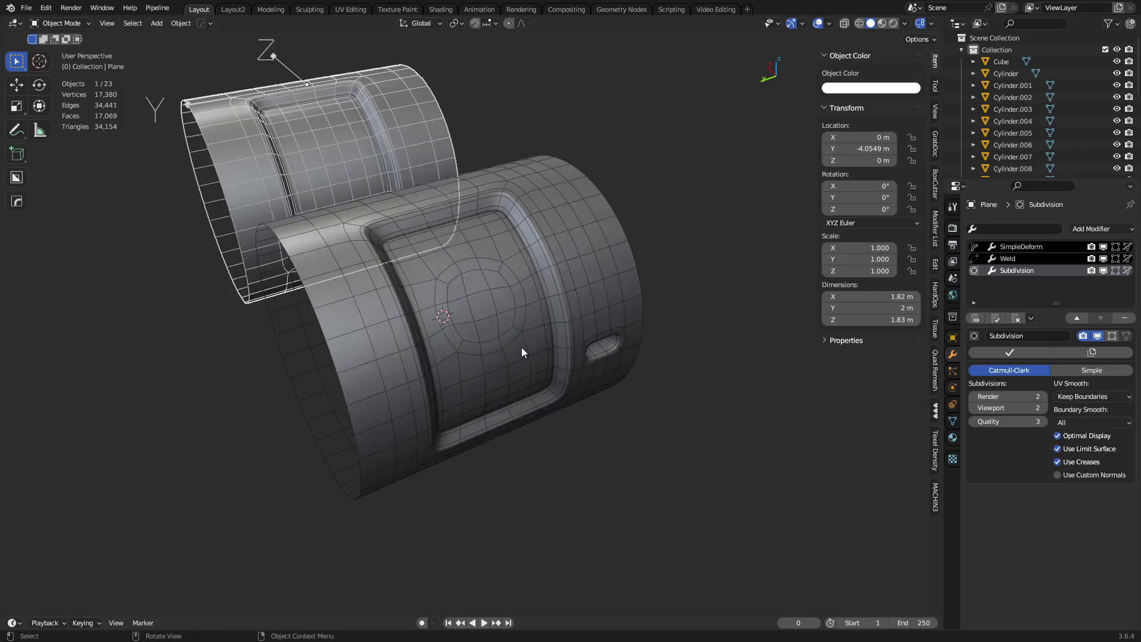
- Select the front cylinder and add one centred lengthwise loop cut just above the hole in Edit Mode
left_click(522, 347)
key("ctrl+Tab")
left_click(582, 347)
middle_click_drag(594, 347, 622, 265)
scroll(631, 346, "up", 2)
scroll(626, 329, "up", 3)
key("ctrl+r")
left_click(621, 266)
right_click(621, 266)
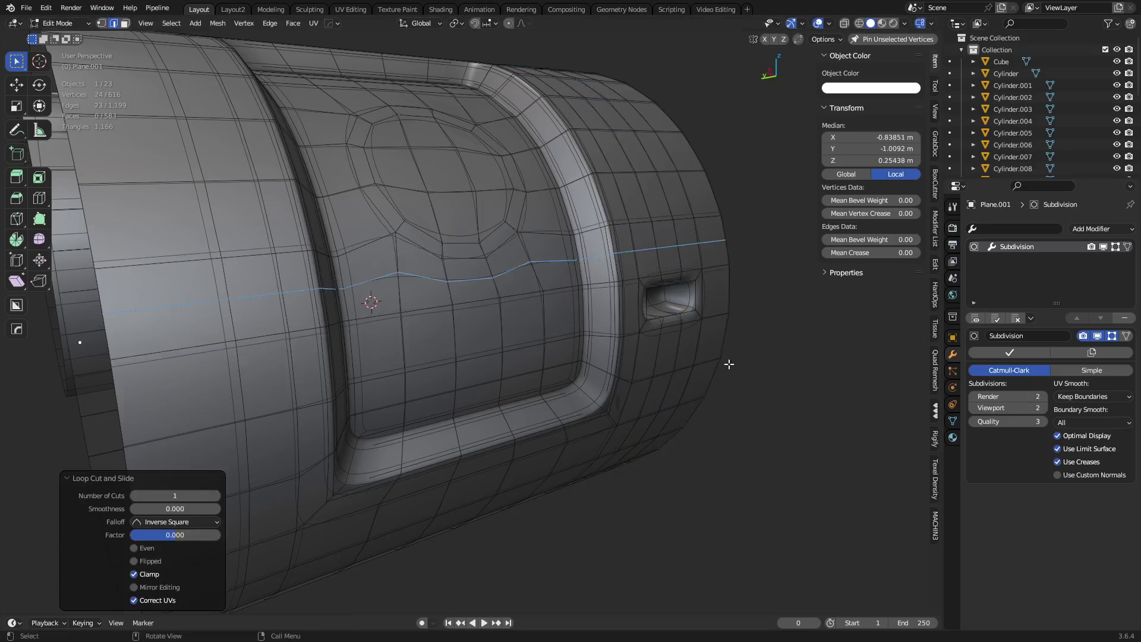
- Turn off the Subdivision modifier's Edit Mode display and view the cylinder from the front in Object Mode
middle_click_drag(731, 361, 772, 360)
left_click(1115, 338)
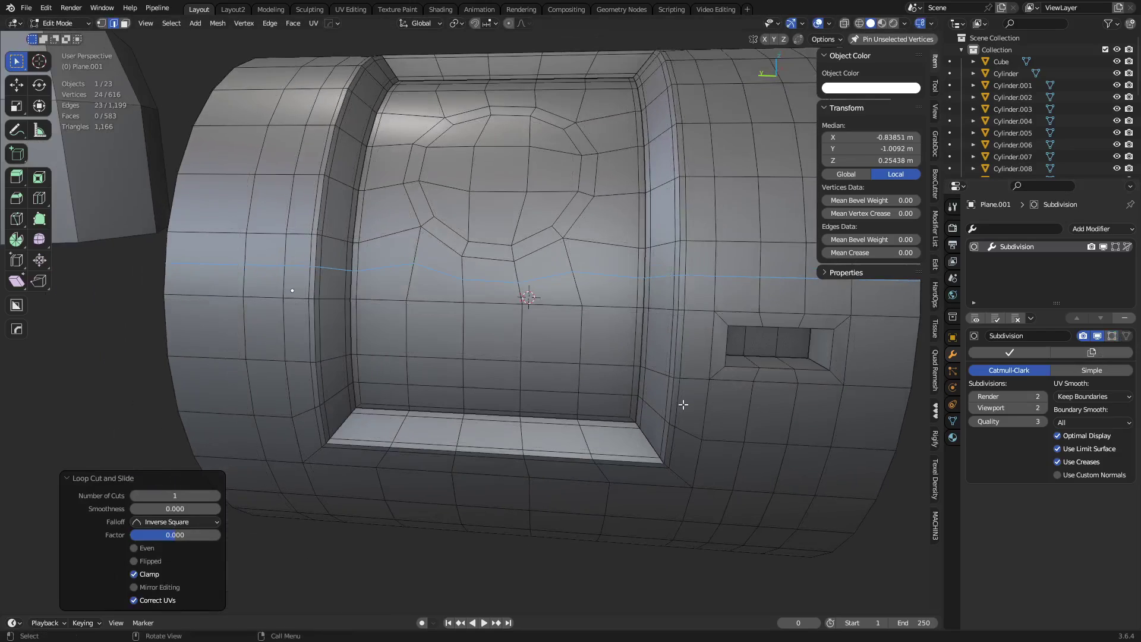
middle_click_drag(522, 380, 527, 369, "alt")
key("Tab")
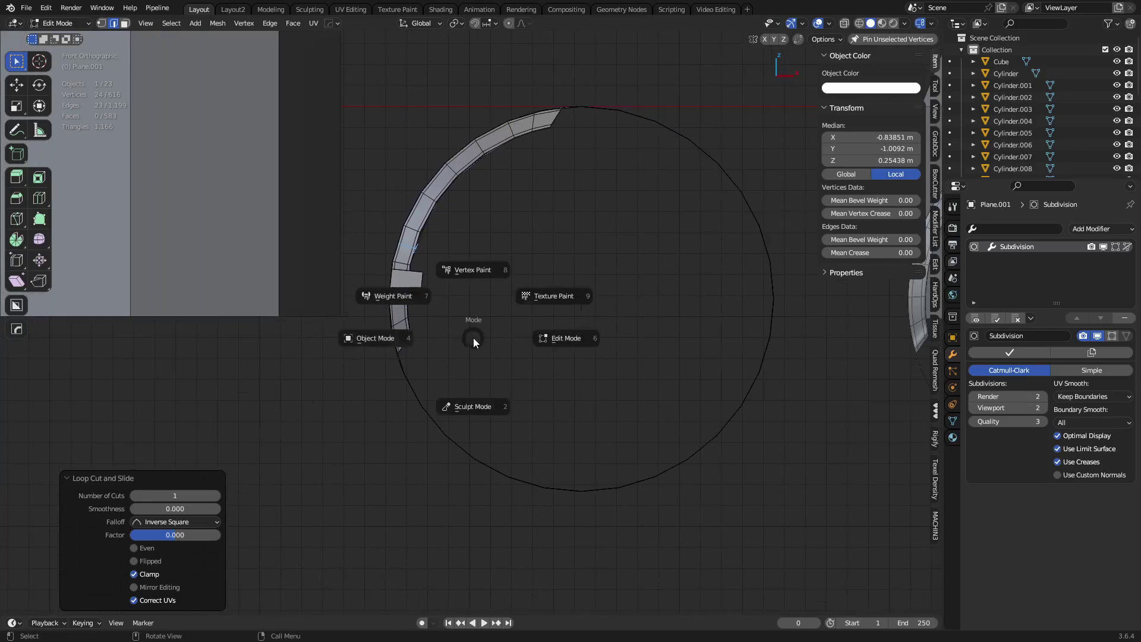
scroll(529, 322, "up", 3)
scroll(540, 324, "down", 3)
scroll(541, 328, "up", 1, "ctrl")
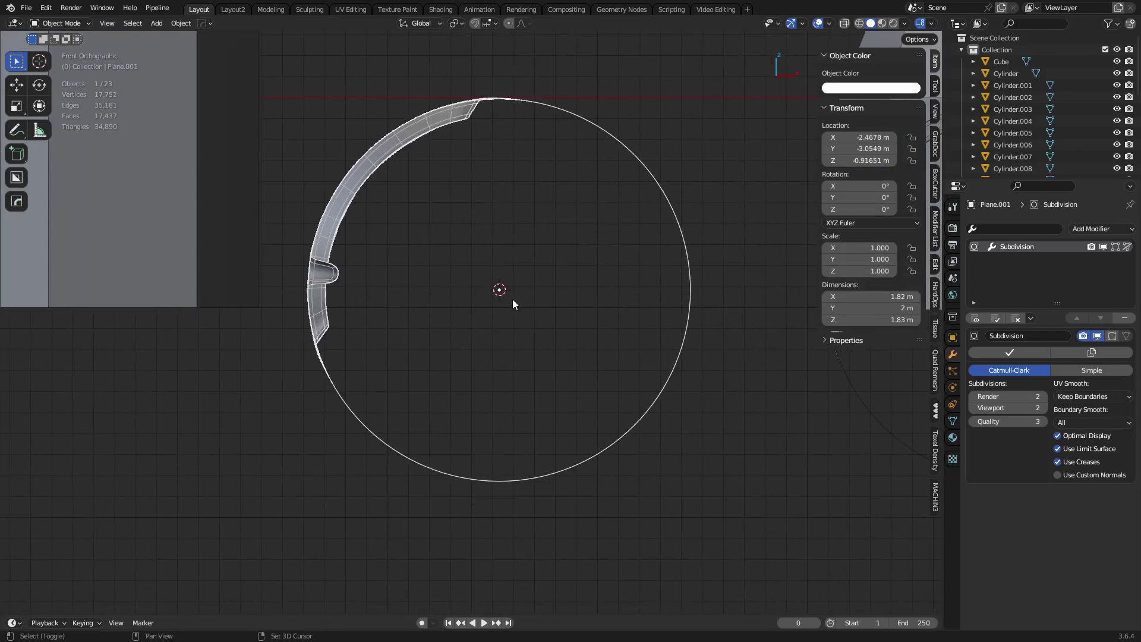
- Add a 32-vertex circle with a 1 m radius at the cylinder's centre and rotate it 90° about X
key("Tab")
key("Tab")
key("shift+a")
mouse_move(539, 313)
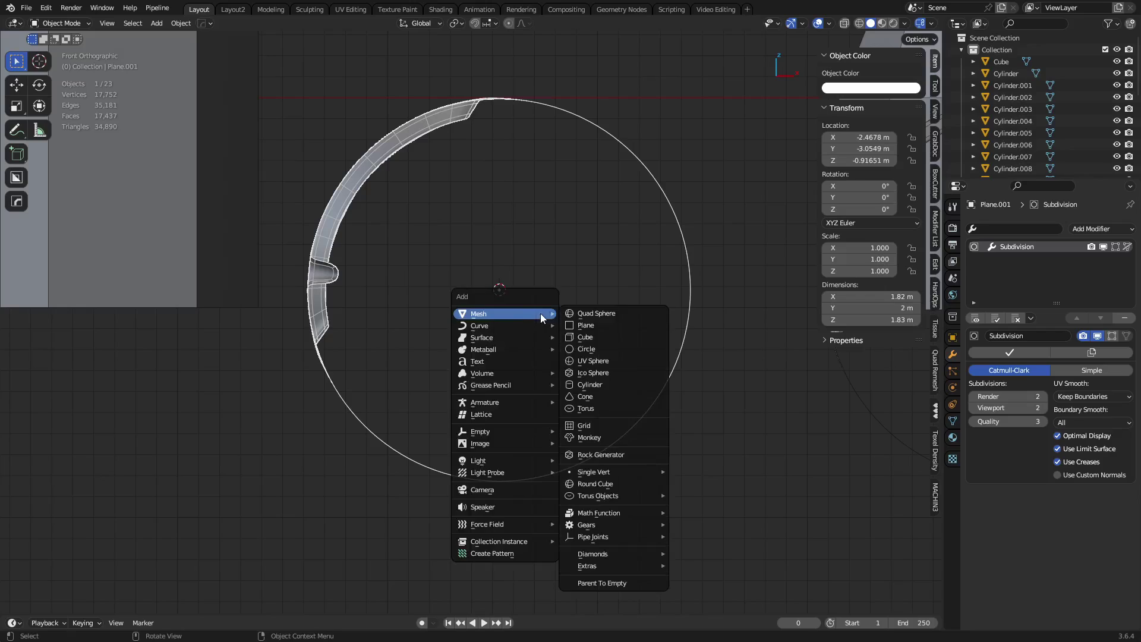
left_click(614, 352)
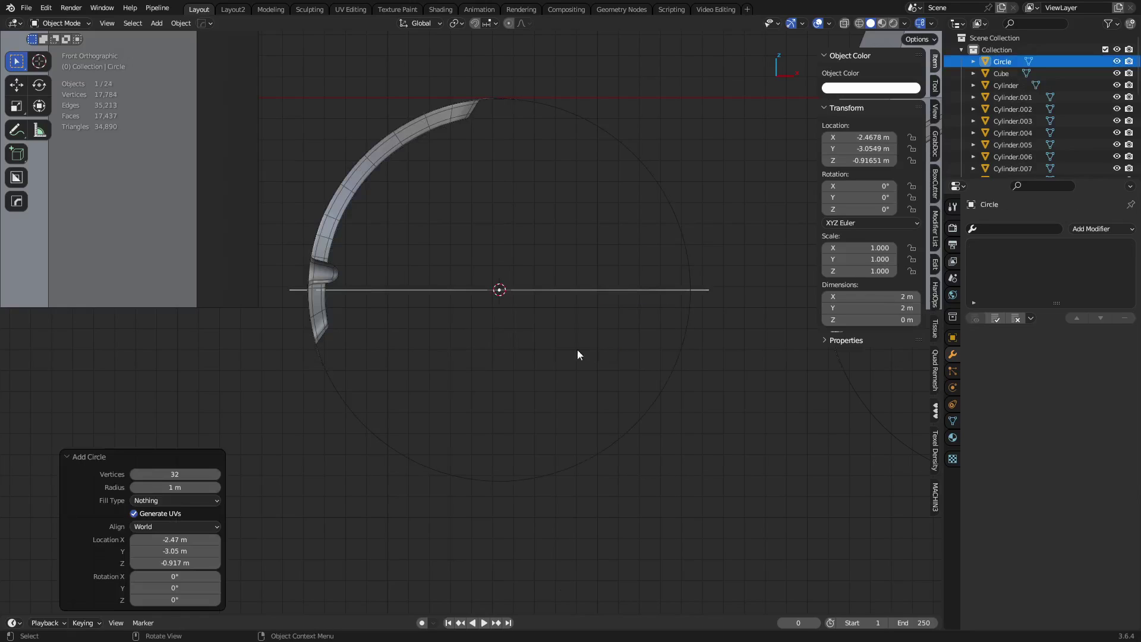
type("ry")
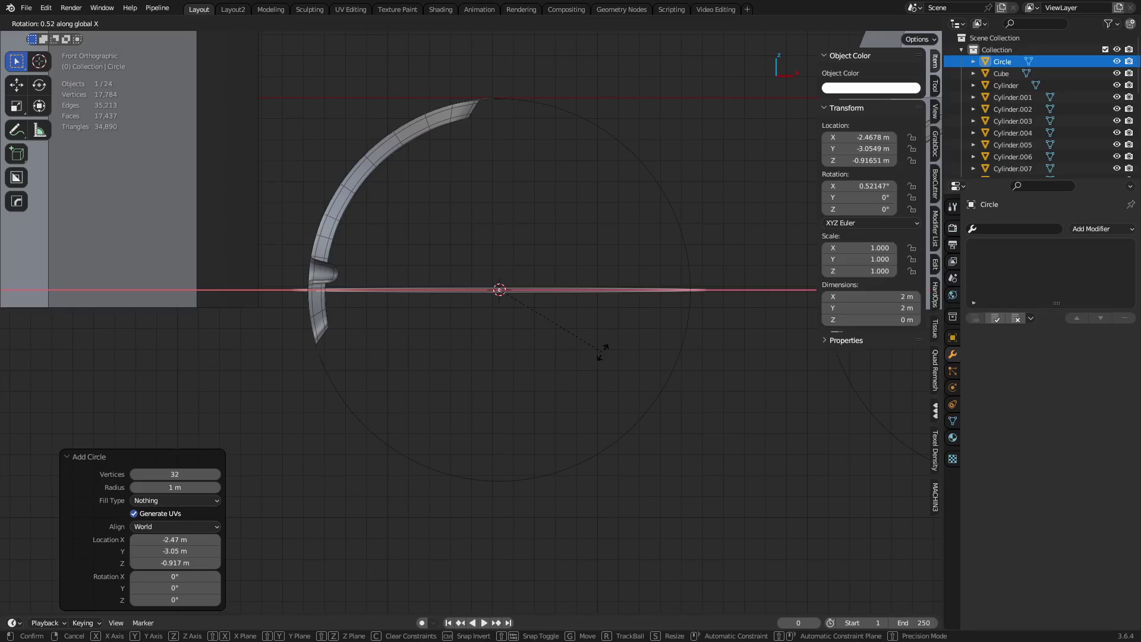
type("90")
key("Return")
- Scale the circle to about 0.919 to match the cylinder's outline and give it a level 5 Subdivision modifier
key("s")
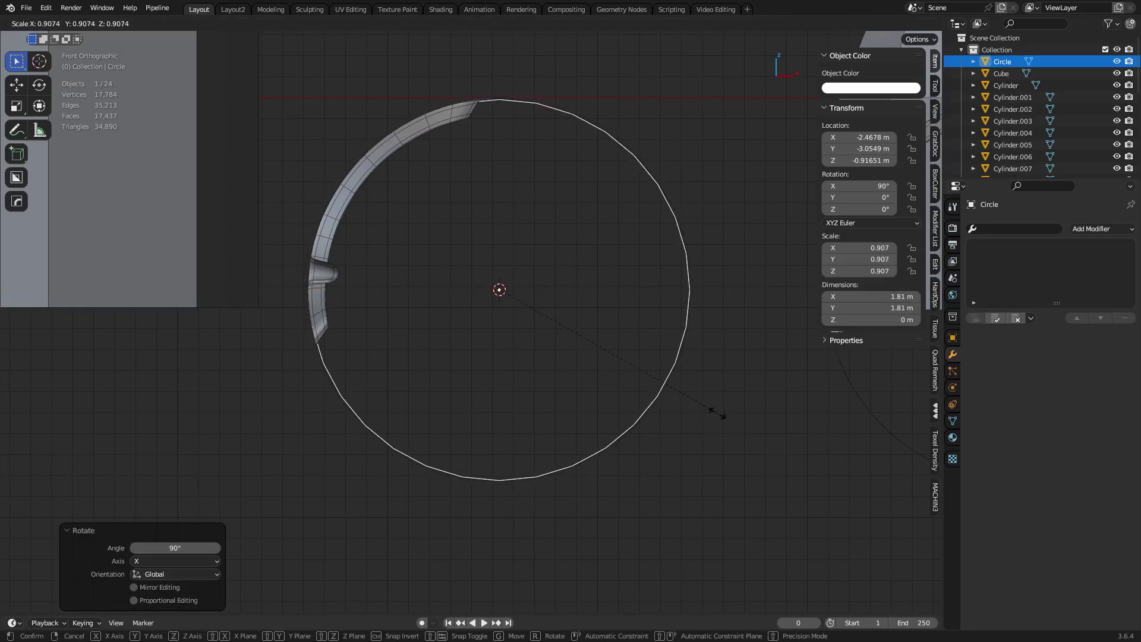
left_click(708, 403)
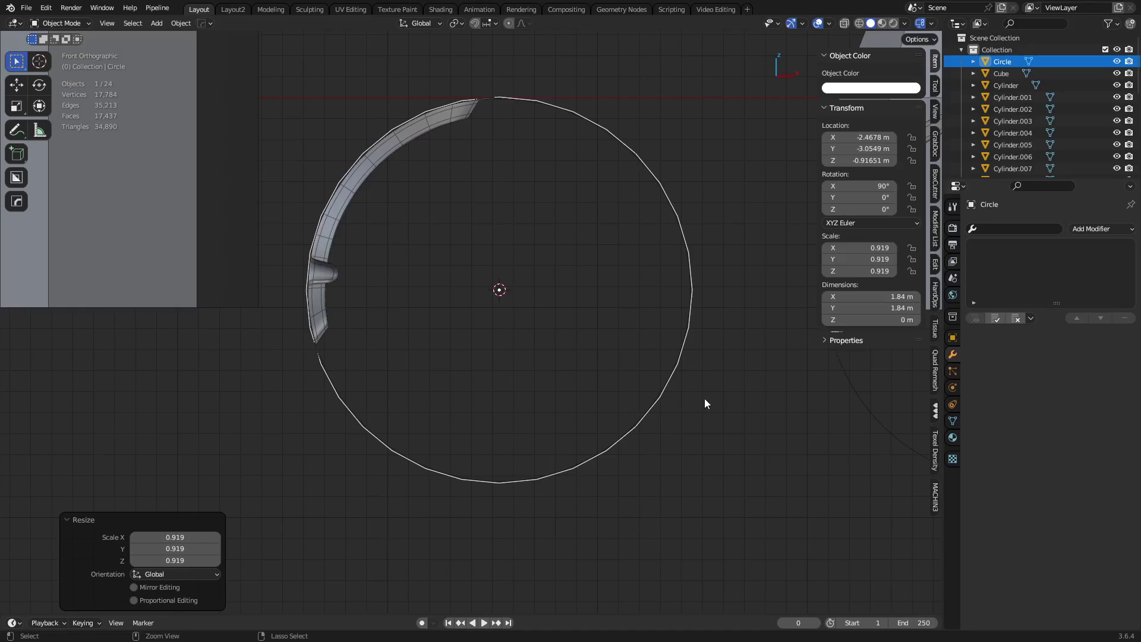
key("ctrl+5")
- Try moving the circle about 1.7 m along the Y axis and check its mesh in Edit Mode
middle_click_drag(565, 359, 626, 385)
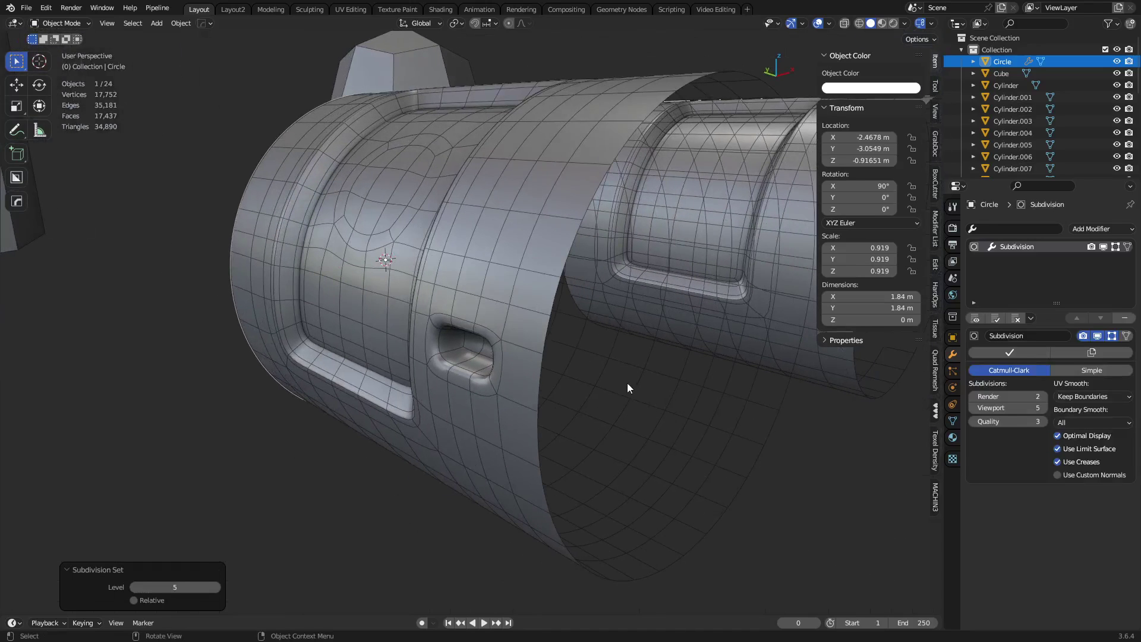
key("g")
key("y")
left_click(489, 342)
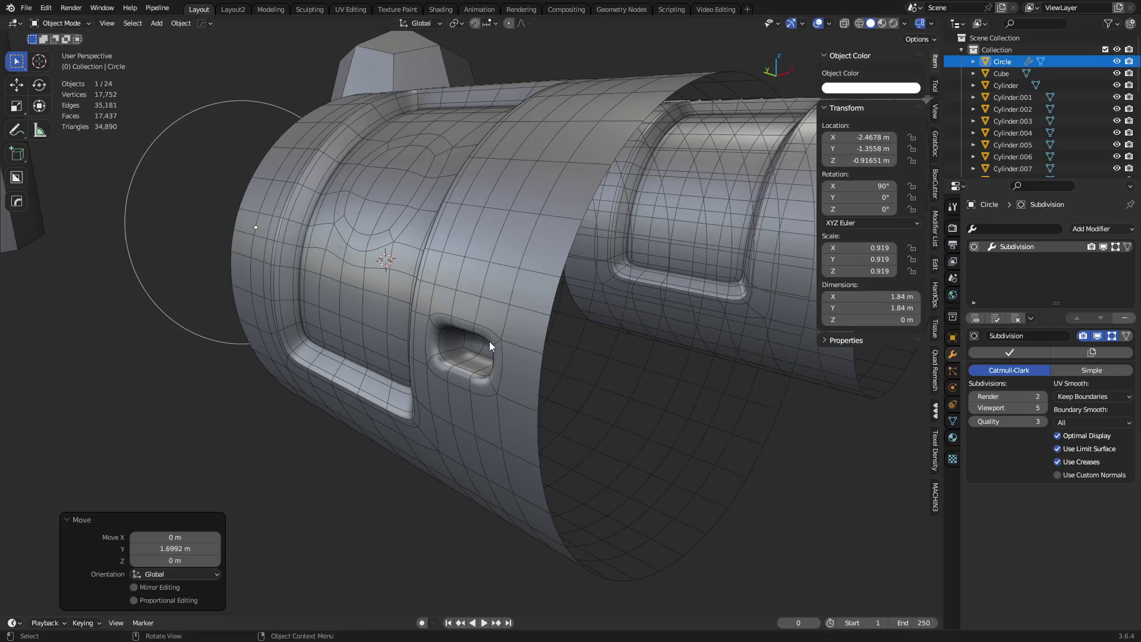
key("Tab")
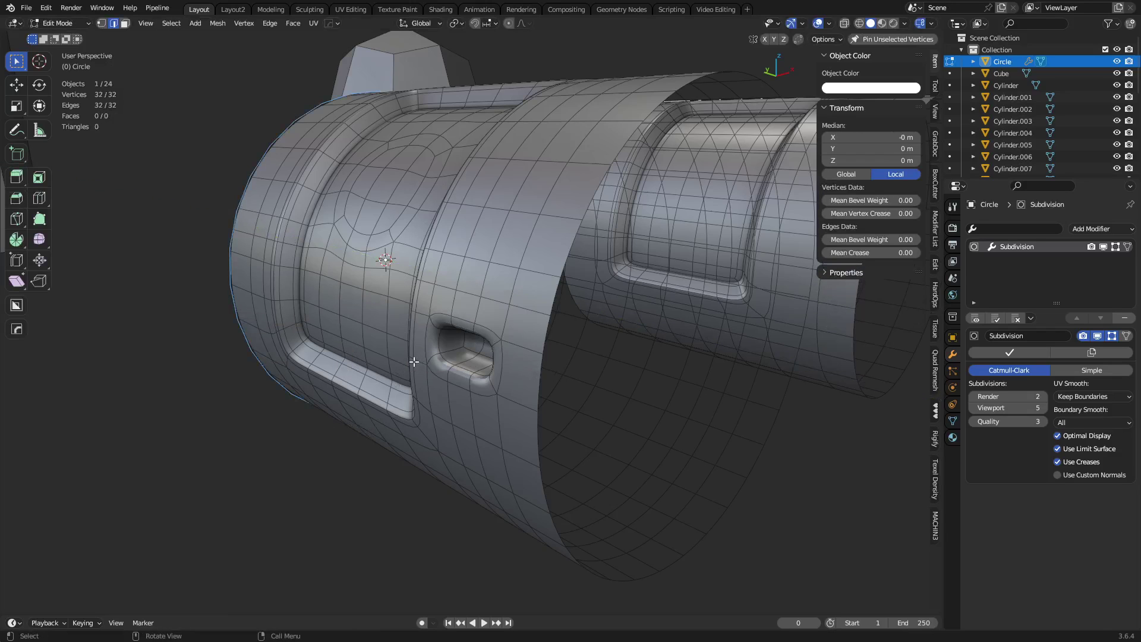
key("Tab")
- Compare the cylinder's added loop and smoothed outline with the circle in front view, in Edit Mode and Object Mode
middle_click_drag(558, 401, 500, 374, "alt")
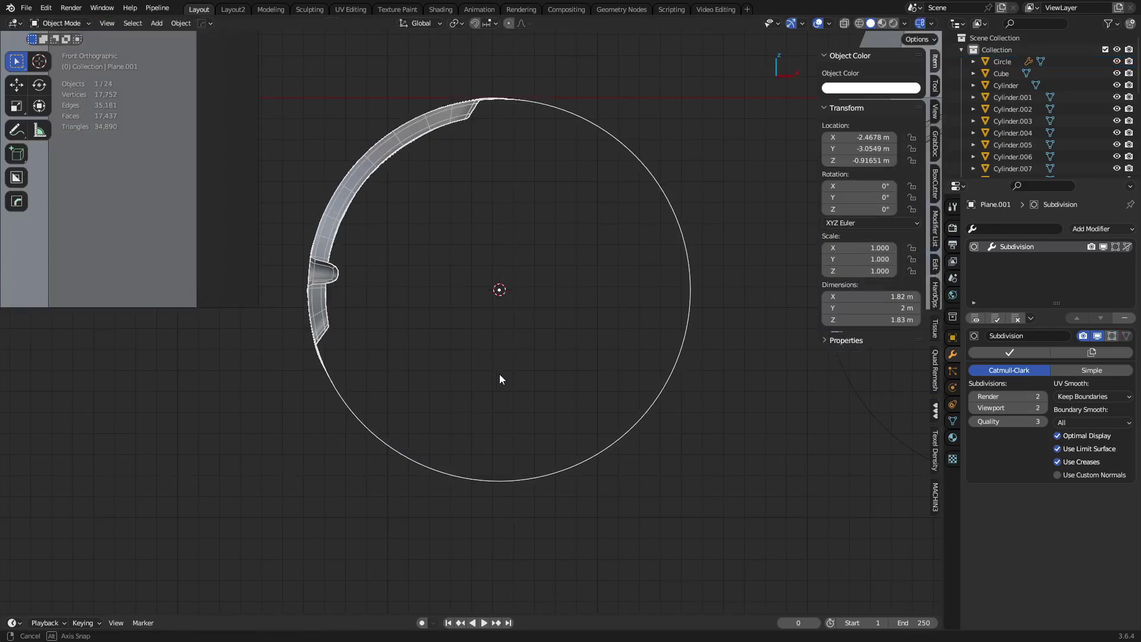
key("ctrl+Tab")
left_click(523, 344)
key("KP_Decimal")
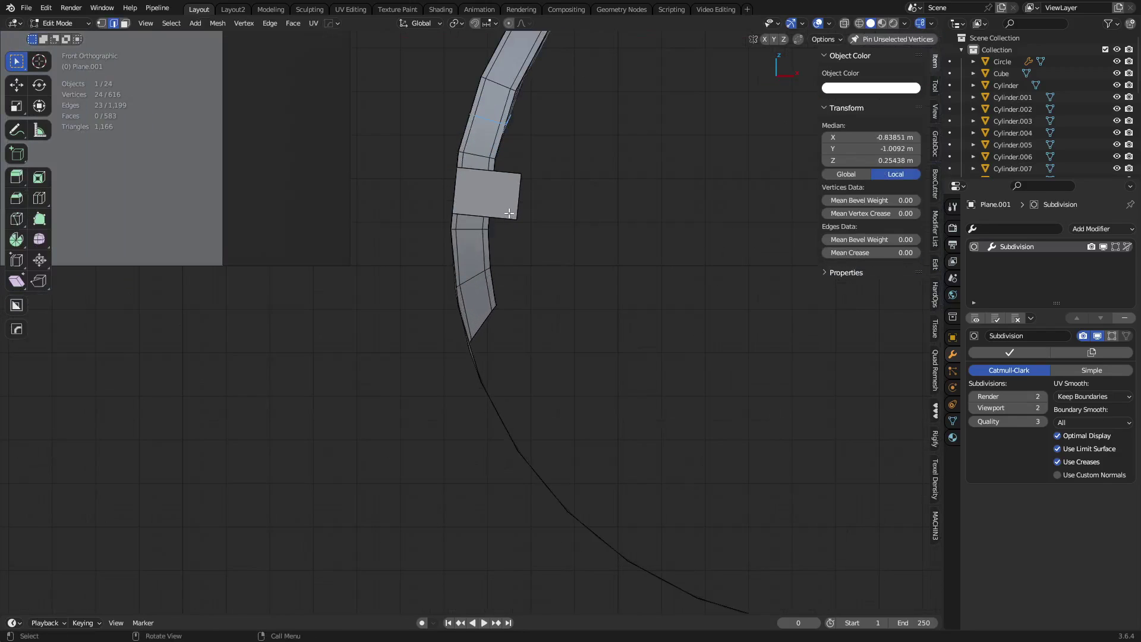
scroll(508, 381, "up", 5)
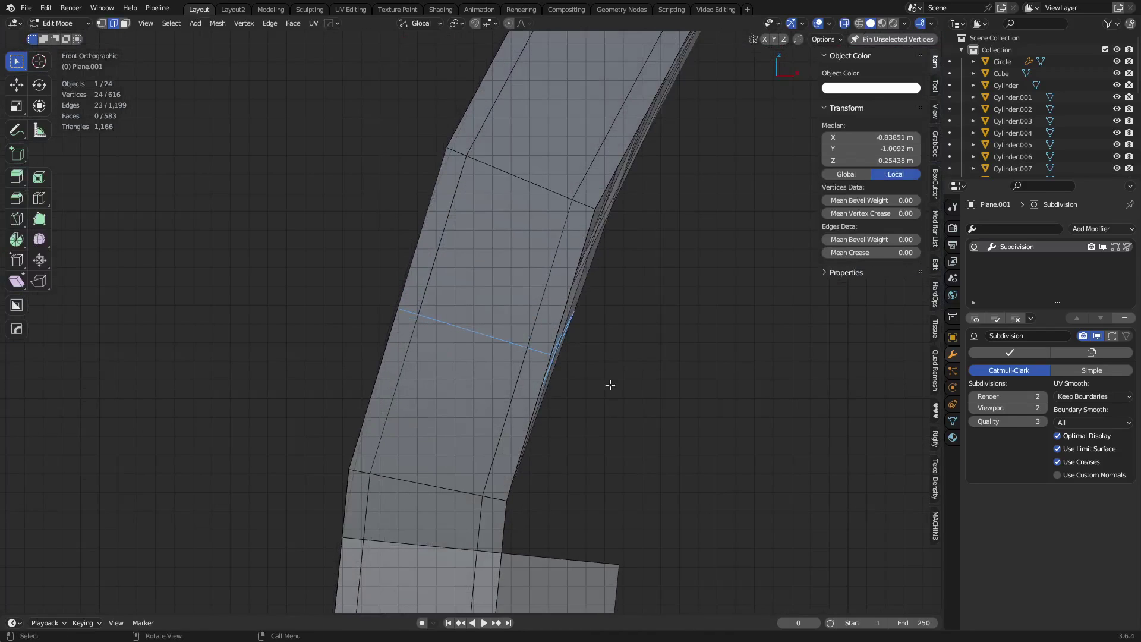
key("ctrl+Tab")
left_click(521, 393)
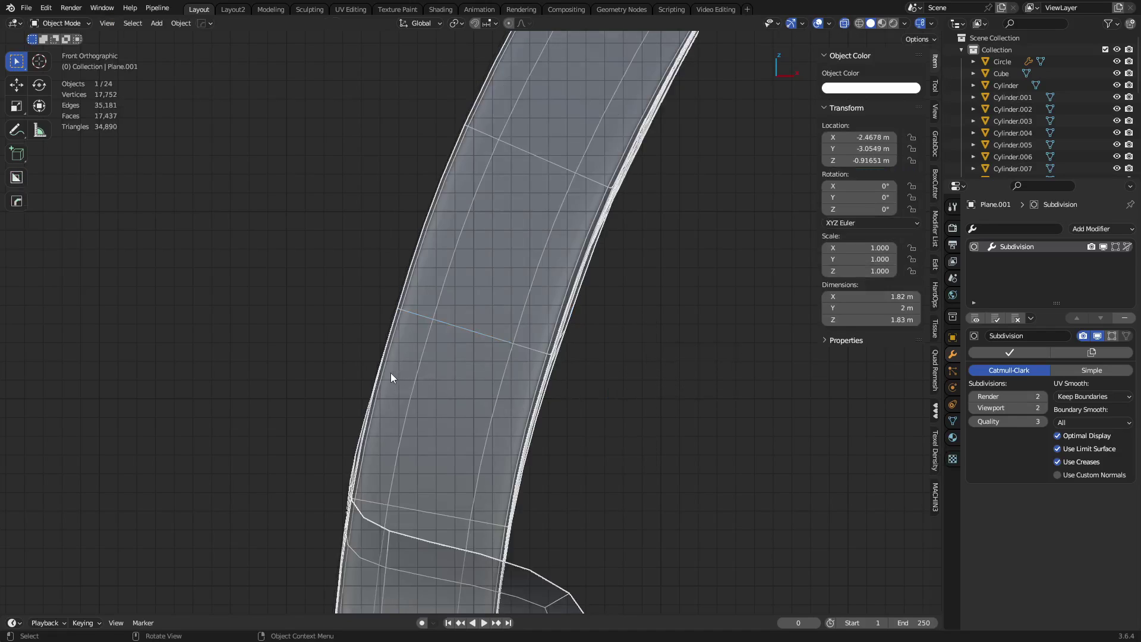
scroll(415, 367, "down", 3)
middle_click_drag(467, 365, 556, 397)
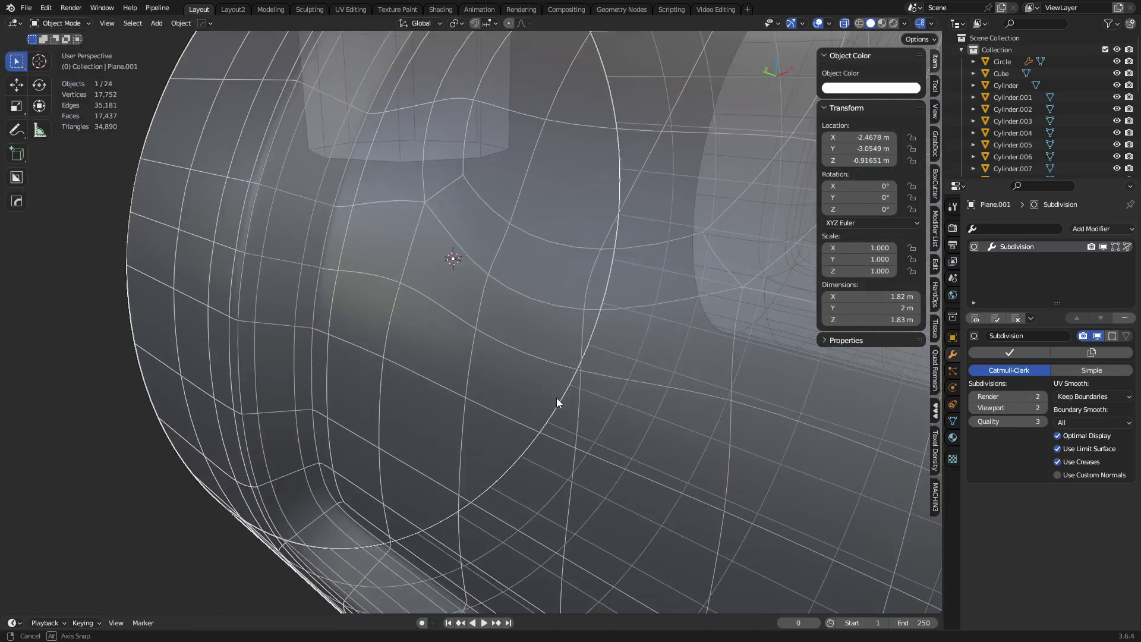
scroll(387, 434, "down", 2)
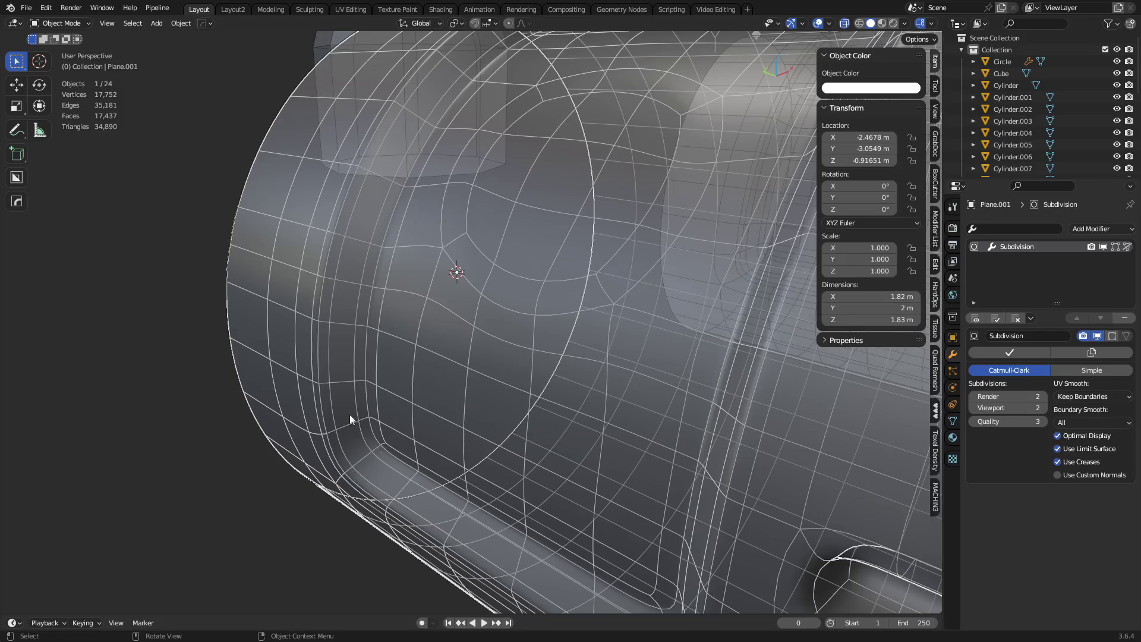
- Select the circle and scale it up by about 1.003 in front view, just outside the cylinder's outline
scroll(345, 422, "down", 4)
left_click(327, 448)
middle_click_drag(326, 448, 518, 448)
left_click(367, 448)
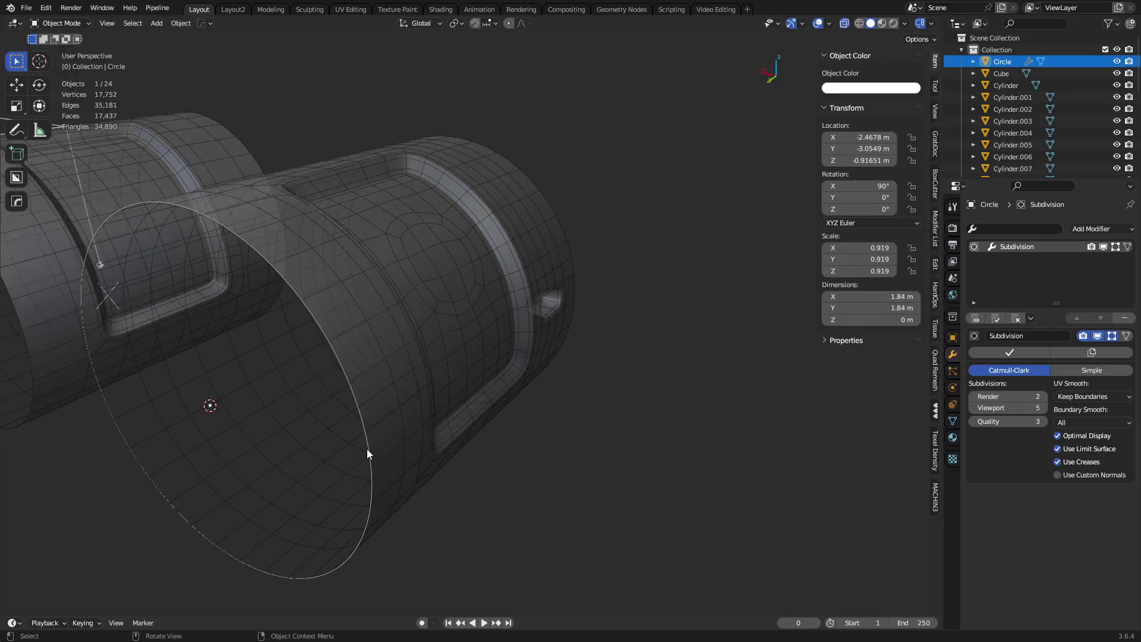
middle_click_drag(921, 385, 701, 359)
scroll(606, 368, "up", 10)
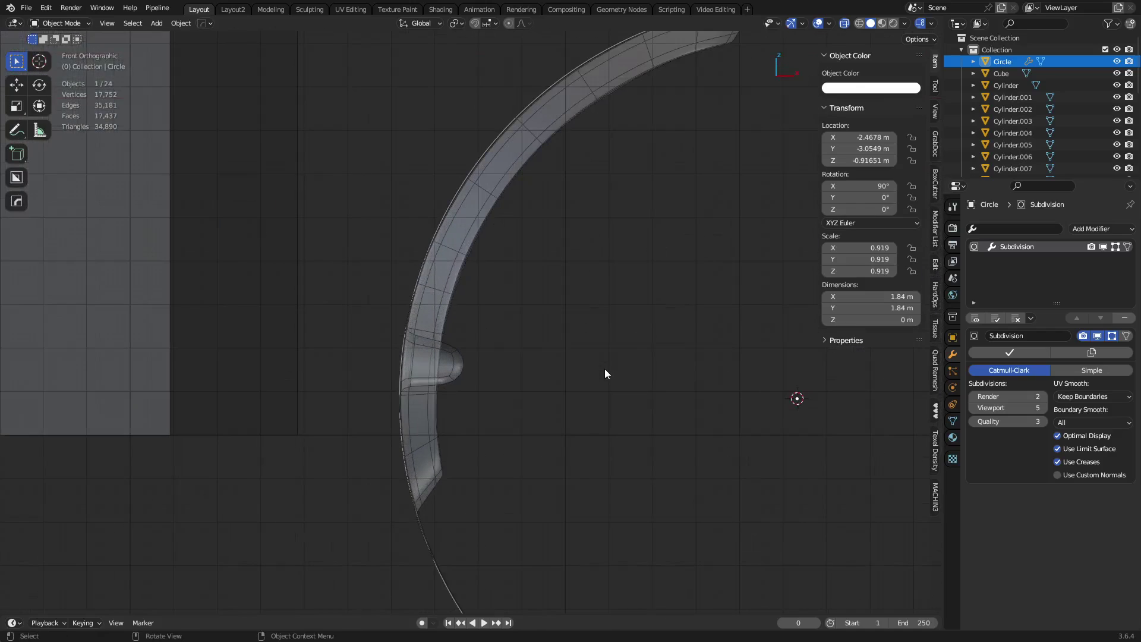
key("s")
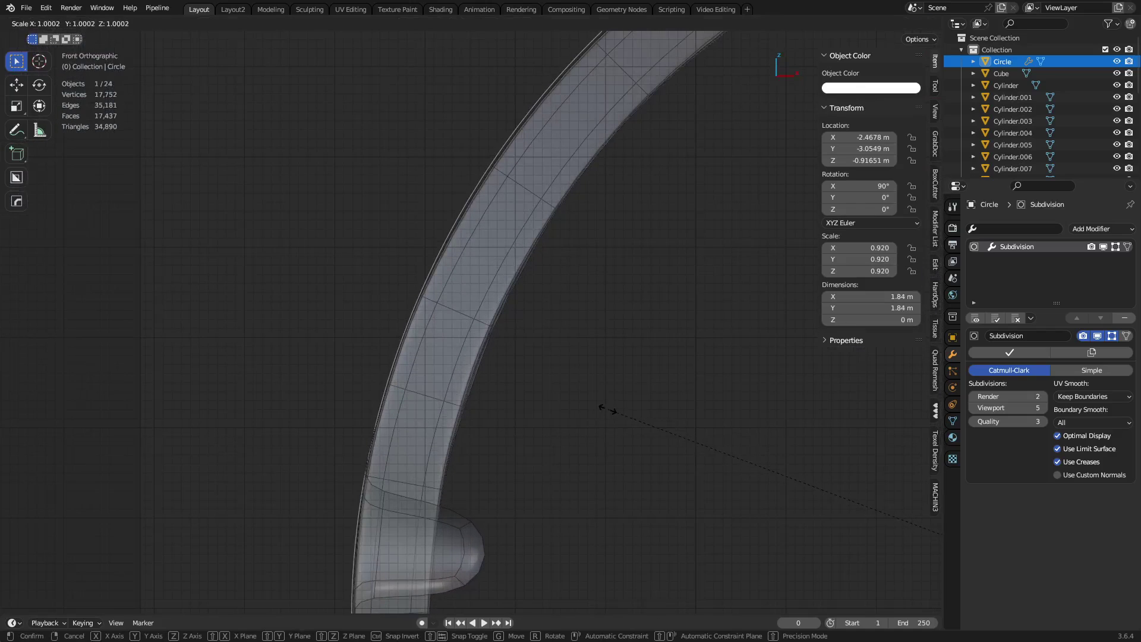
left_click(595, 406)
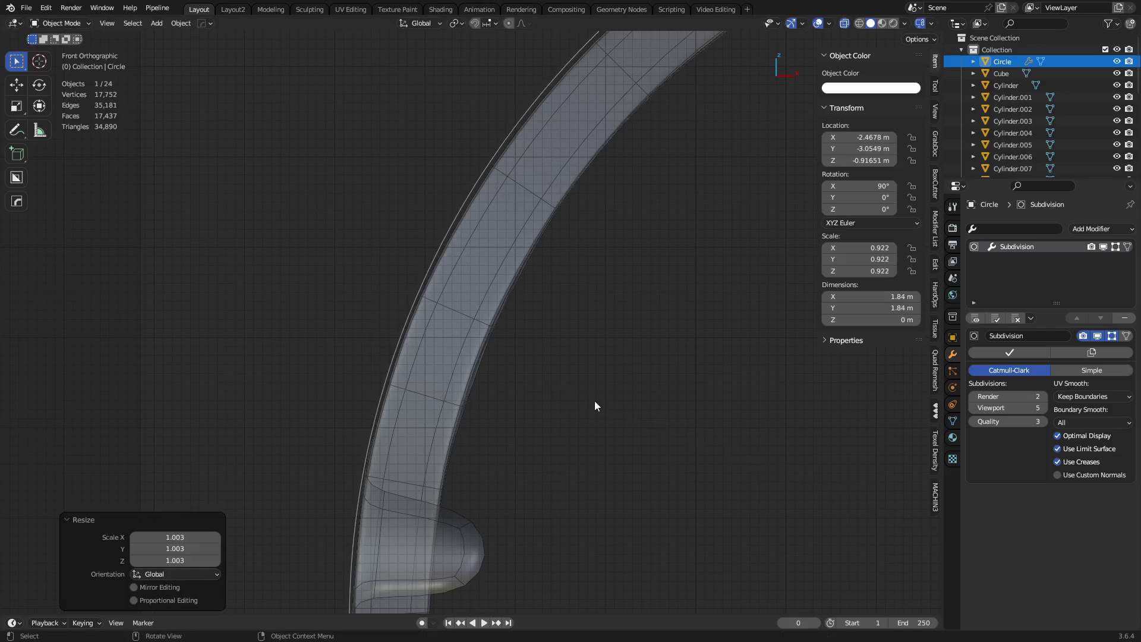
- Open the recessed cylinder's mesh in Edit Mode and set the transform pivot point to the 3D Cursor
left_click(472, 336)
key("ctrl+Tab")
middle_click_drag(538, 412, 664, 280, "shift")
scroll(665, 280, "up", 5)
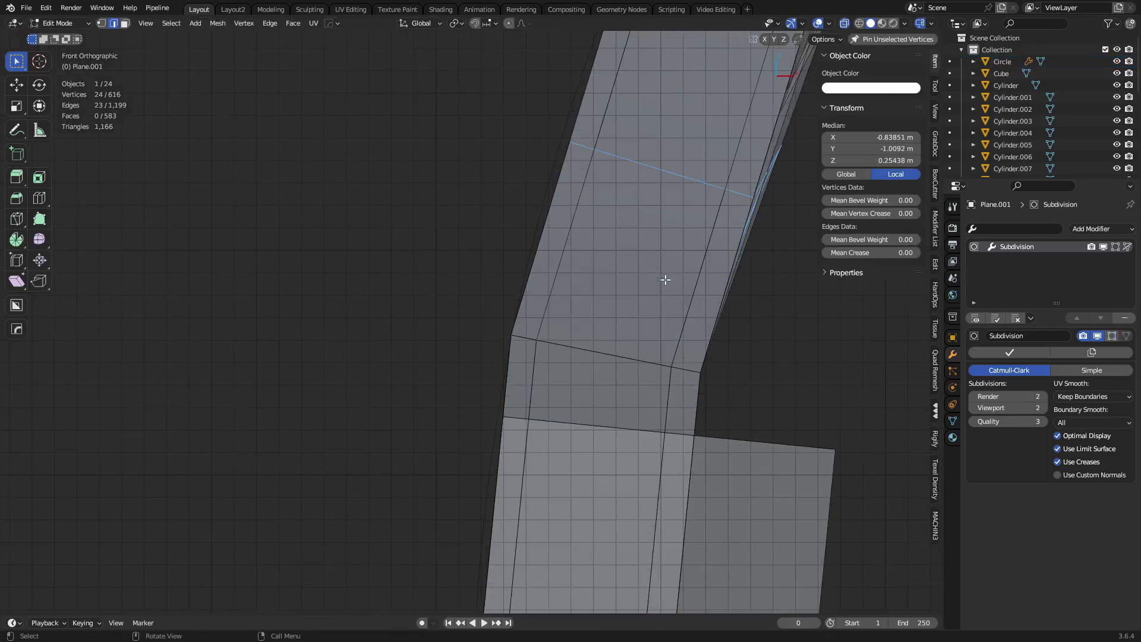
middle_click_drag(716, 230, 595, 384, "shift")
scroll(680, 388, "down", 6)
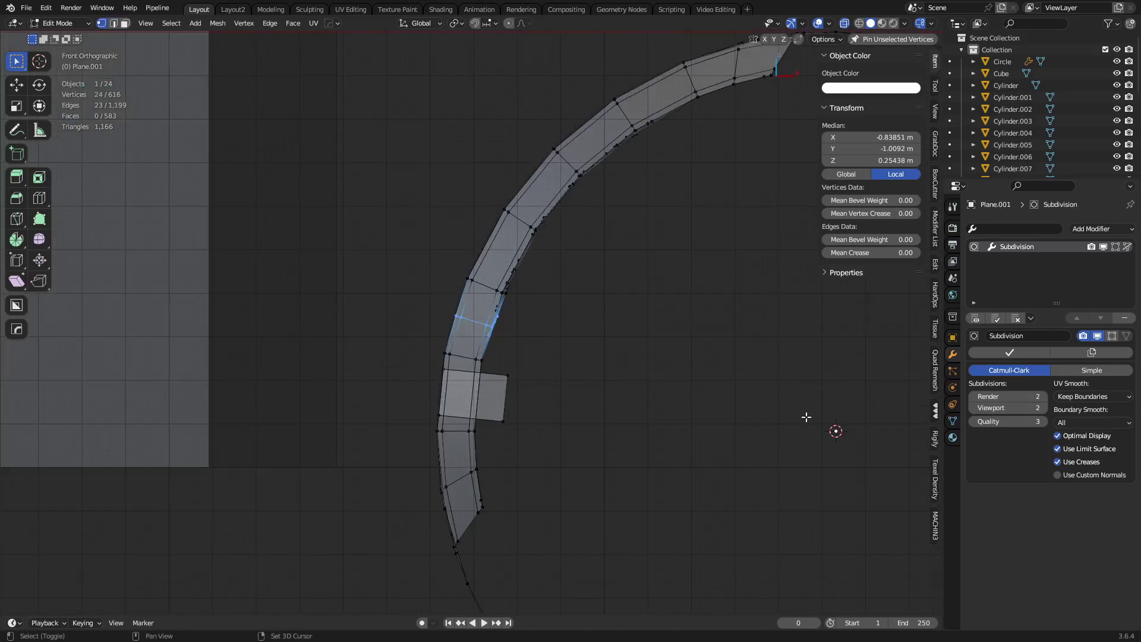
left_click(453, 24)
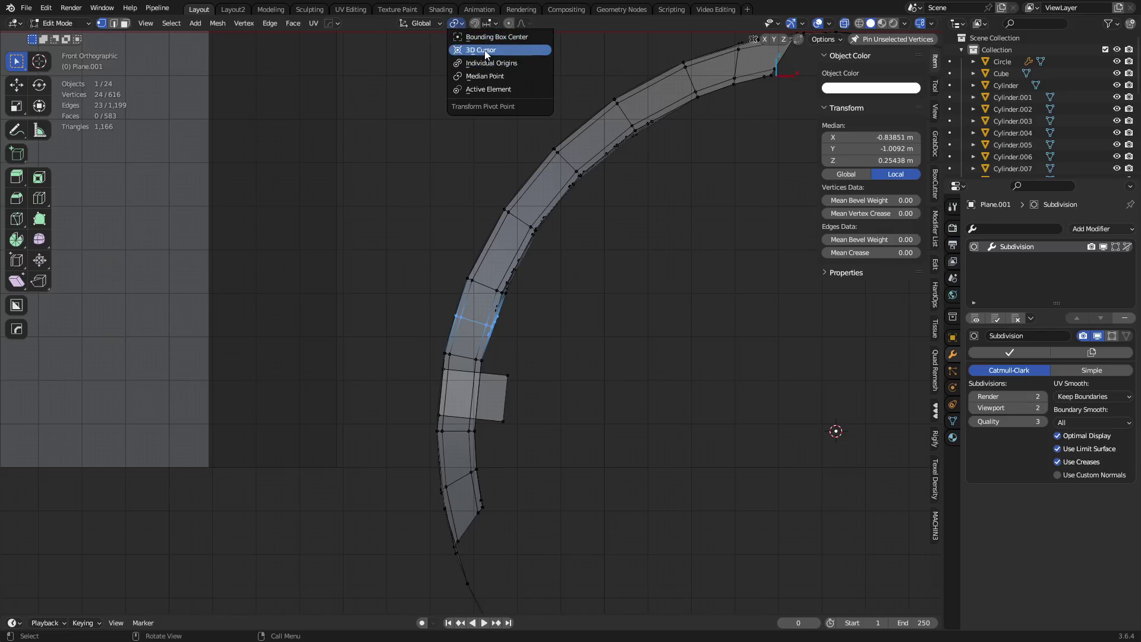
left_click(475, 51)
scroll(593, 417, "up", 4)
scroll(606, 402, "down", 3)
key("s")
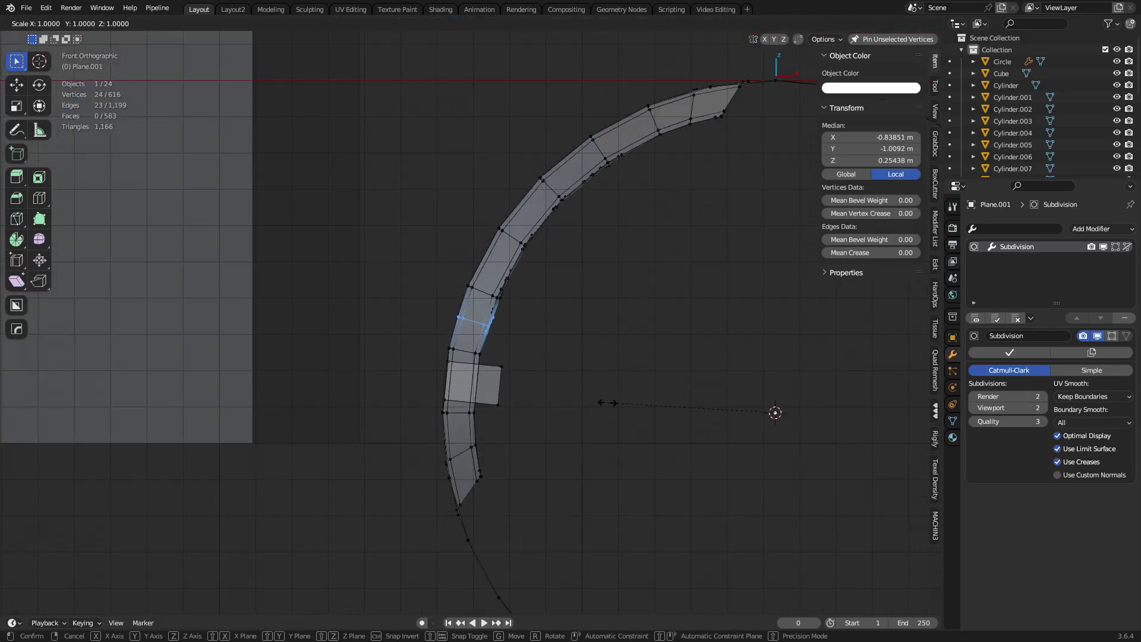
key("shift+y")
key("Escape")
- Scale the selected added edge loop outward by about 1.004 in X and Z only, locking the Y axis
scroll(607, 402, "up", 7)
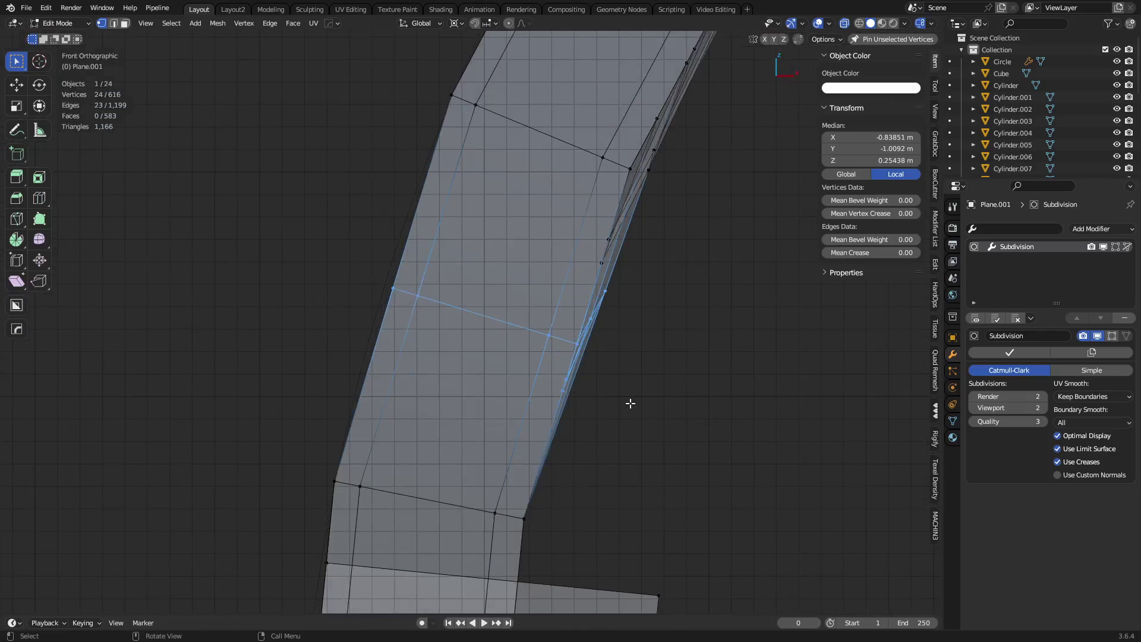
key("s")
key("shift+y")
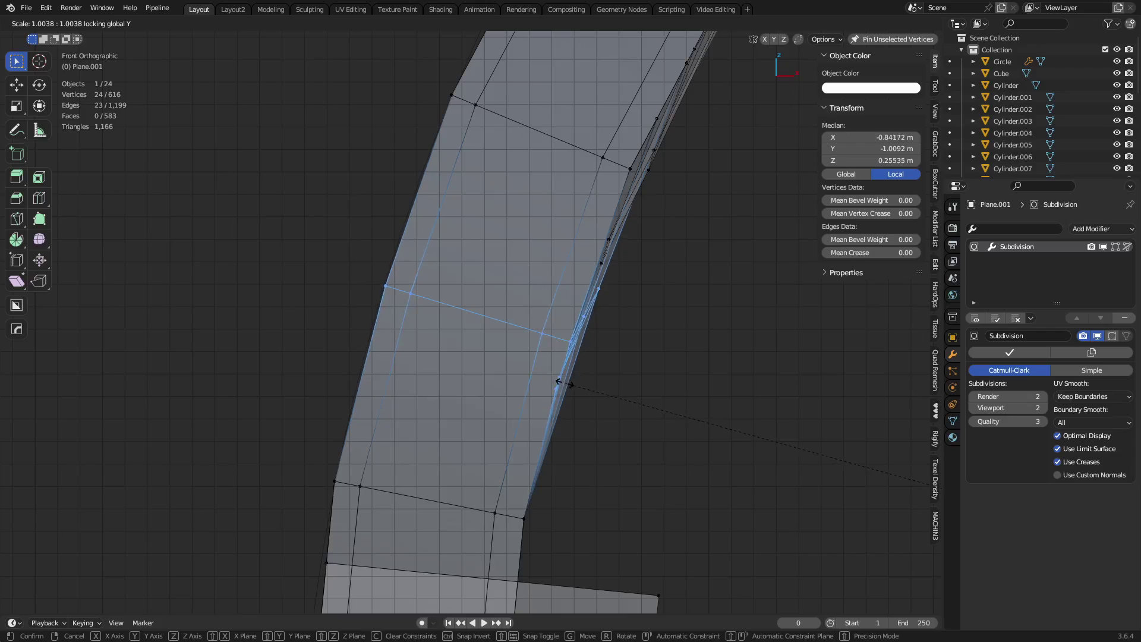
left_click(564, 383)
- Check the cylinder's smoothed outline against the reference circle in Object Mode, in front view and in perspective
key("ctrl+Tab")
left_click(641, 401)
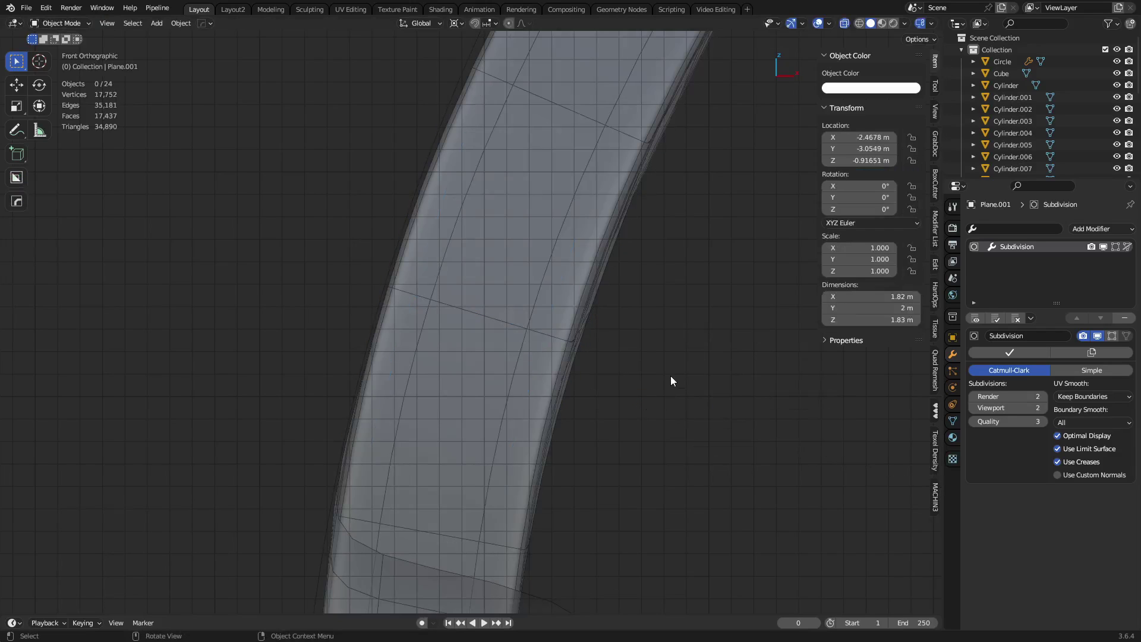
scroll(499, 388, "down", 9)
left_click(456, 341)
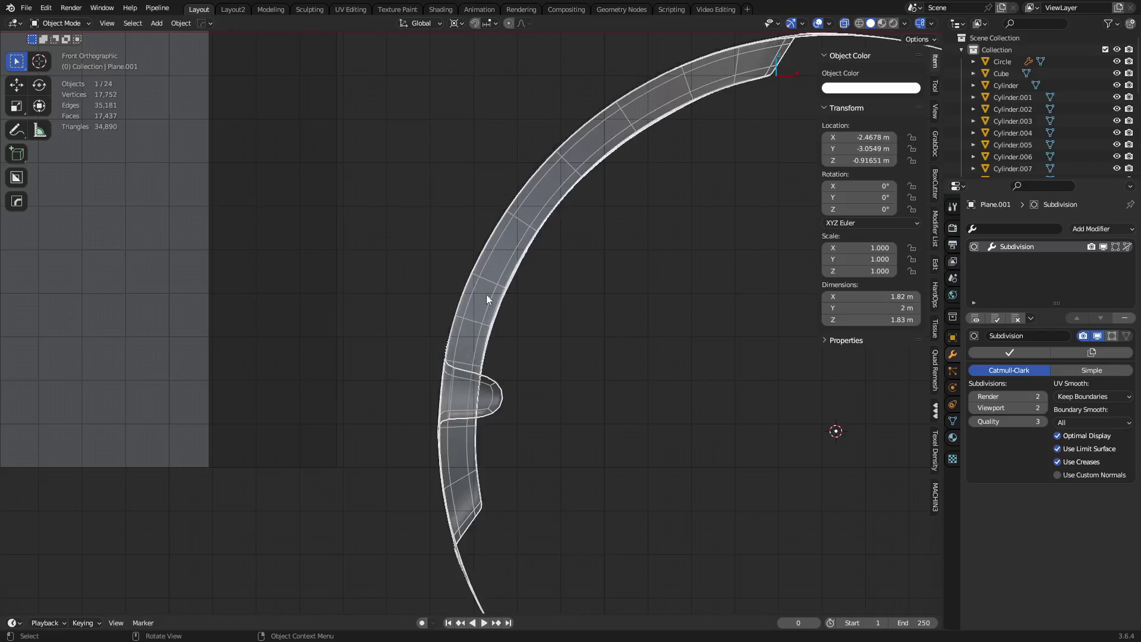
middle_click_drag(532, 375, 572, 365)
key("ctrl+Tab")
left_click(523, 384)
scroll(650, 401, "down", 5)
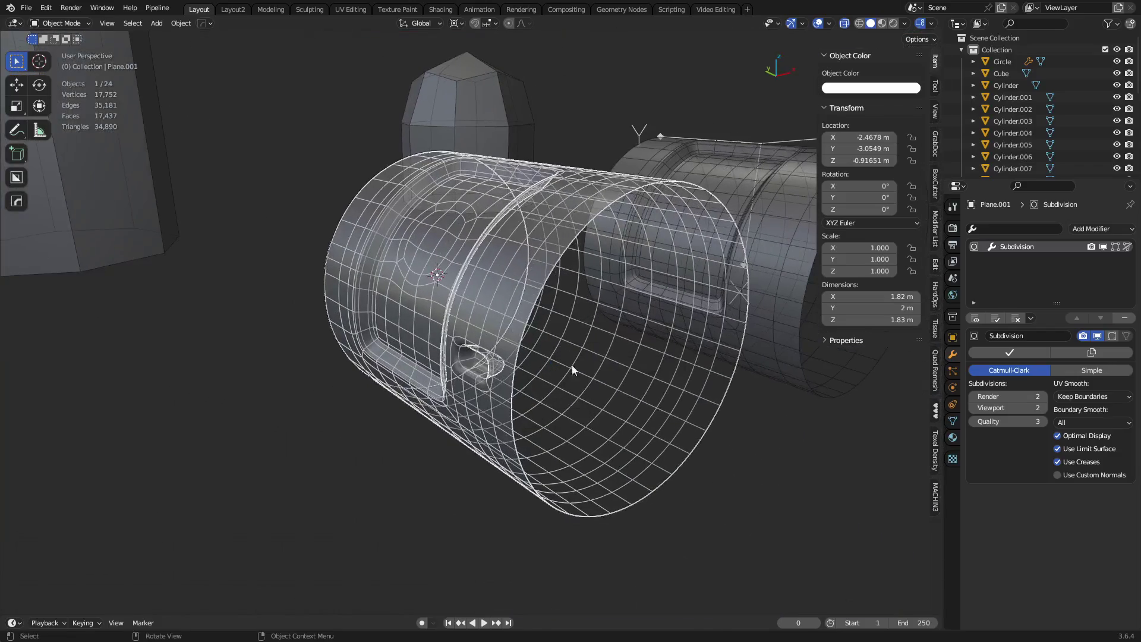
- Add four centred lengthwise edge loops to successive segments of the cylinder above the existing added loop
key("Tab")
scroll(560, 374, "up", 2)
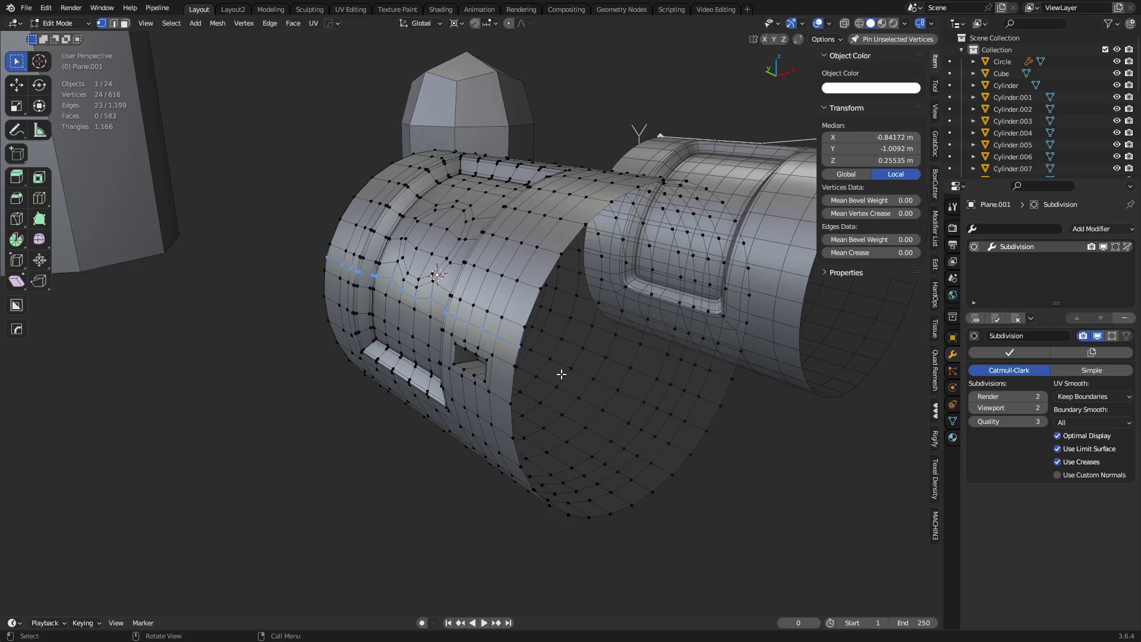
scroll(561, 373, "up", 2)
key("ctrl+r")
double_click(535, 286)
key("ctrl+r")
double_click(562, 240)
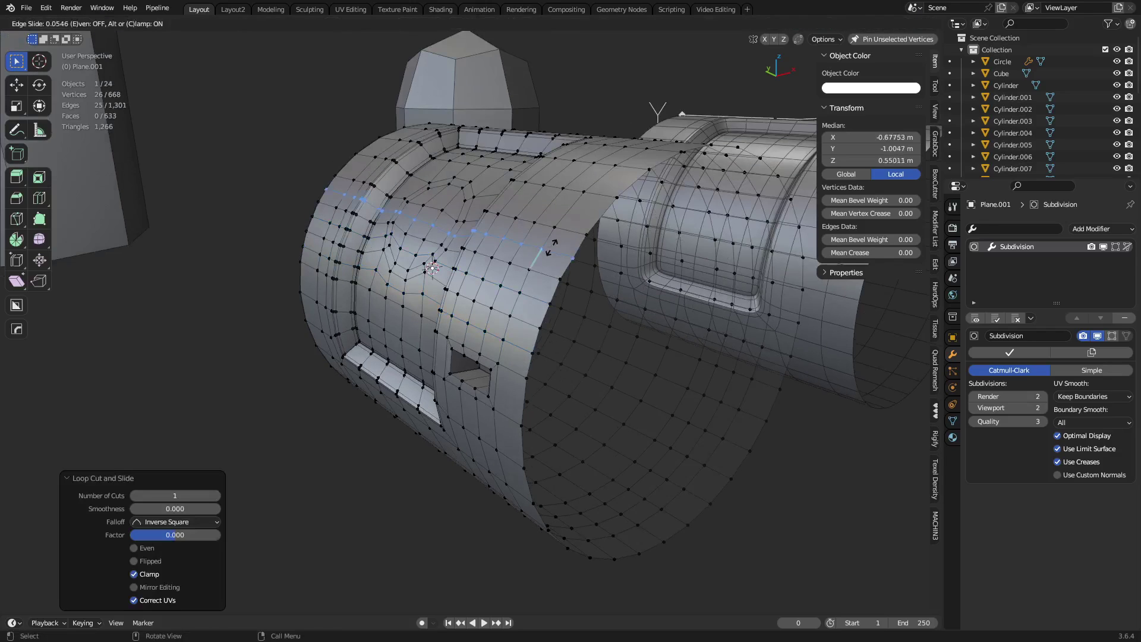
key("ctrl+r")
double_click(584, 204)
key("ctrl+r")
double_click(606, 183)
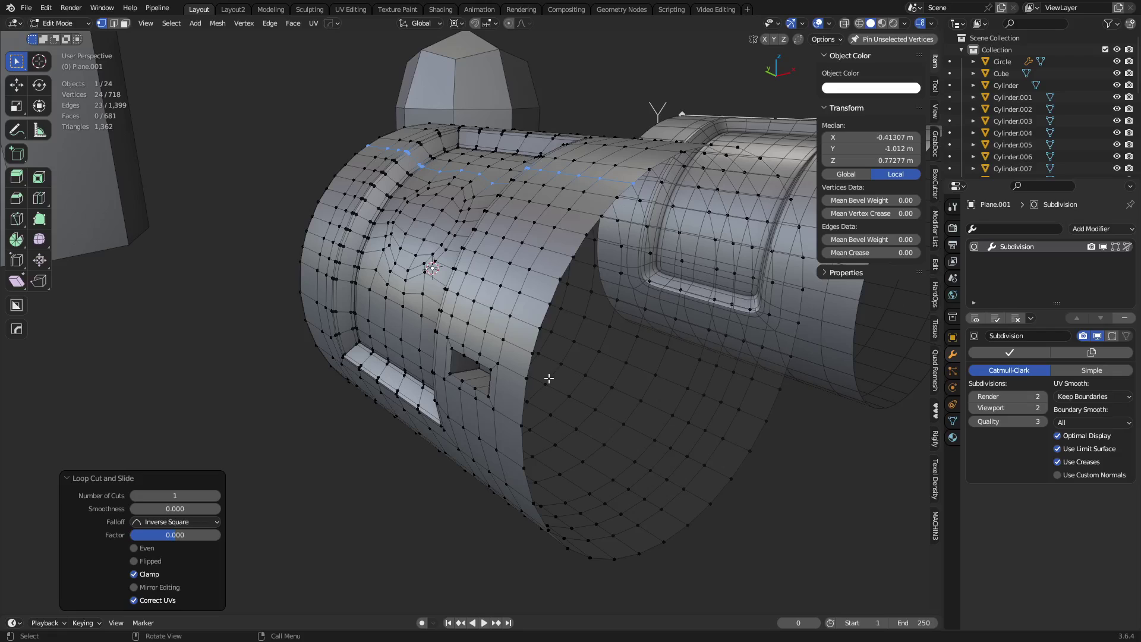
- Select all the added lengthwise edge loops and view them in front view for scaling
key("2")
left_click(531, 299, "alt")
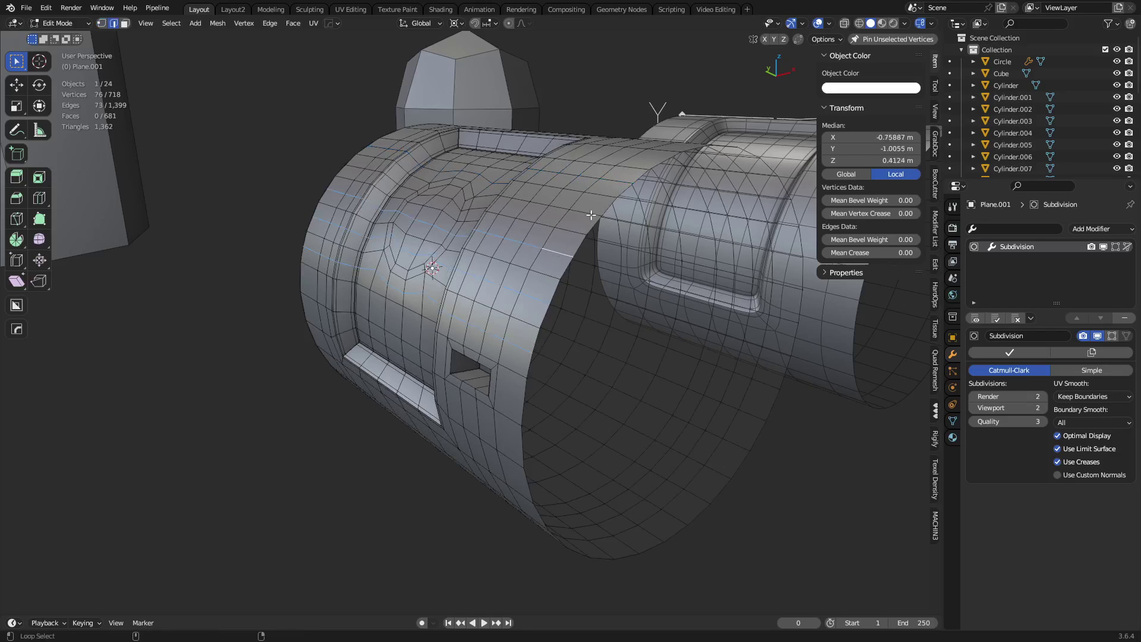
left_click(614, 189, "alt+shift")
key("KP_1")
scroll(522, 331, "up", 5)
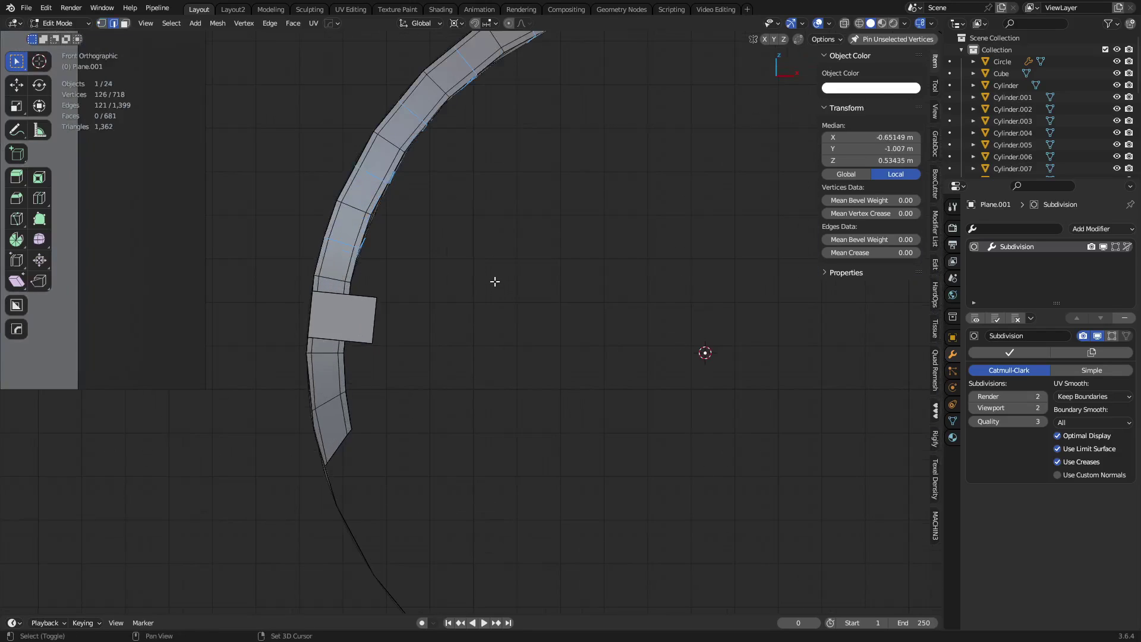
scroll(565, 379, "up", 5)
key("s")
key("shift+y")
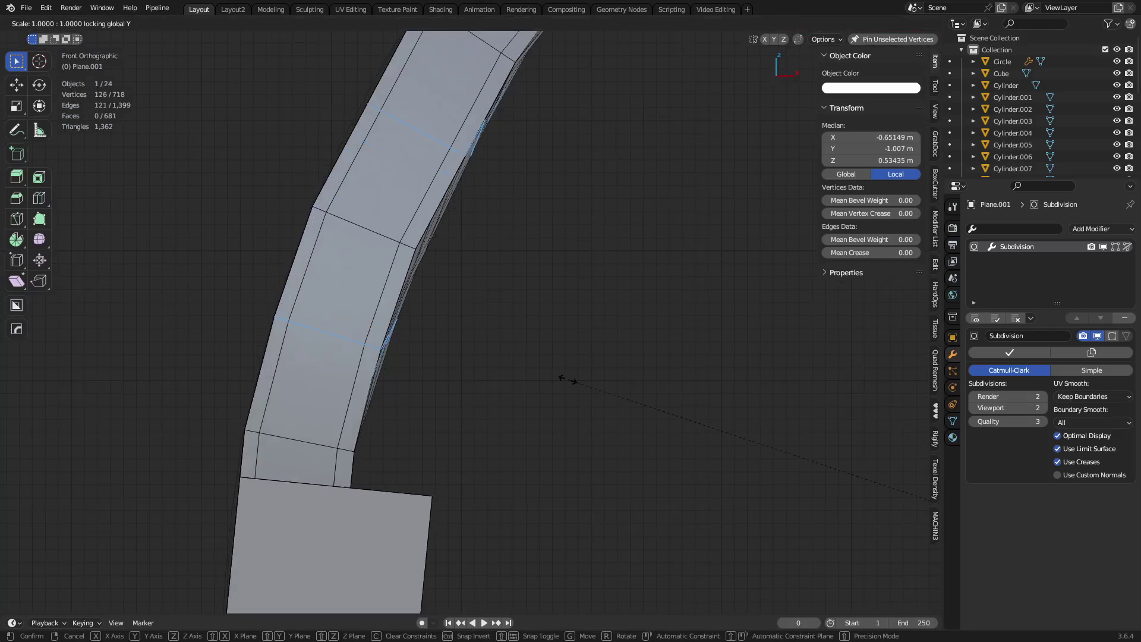
right_click(568, 380)
- Scale the selected edge loops outward twice with the Y axis locked, by about 1.003 and about 1.002
key("s")
key("shift+y")
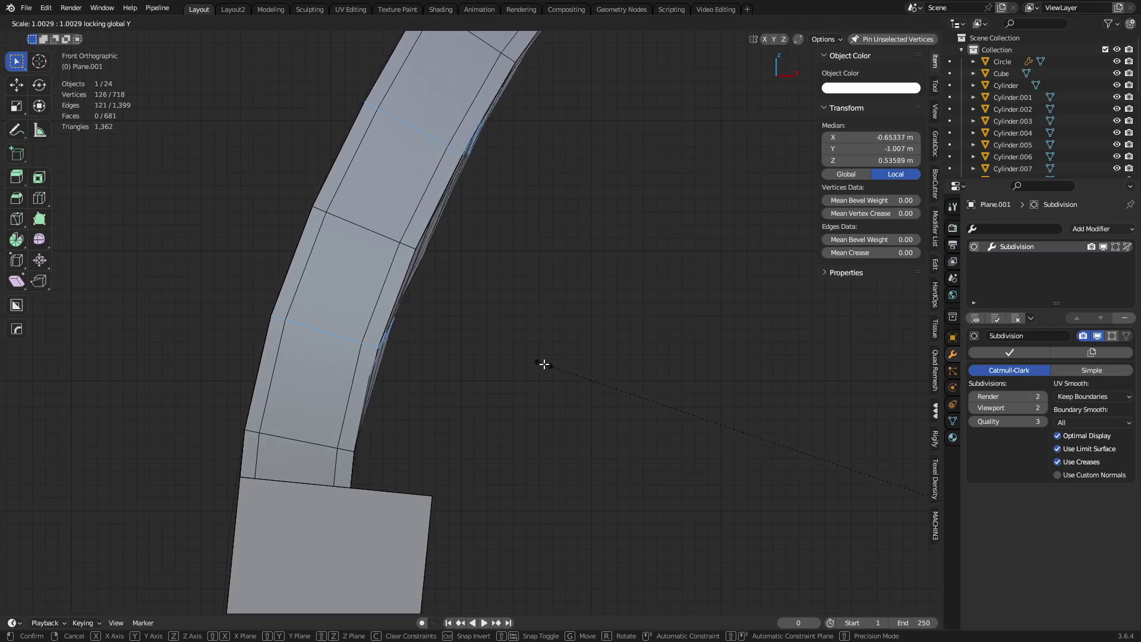
left_click(543, 364)
scroll(558, 374, "up", 3)
middle_click_drag(558, 374, 611, 510, "shift")
key("s")
key("shift+y")
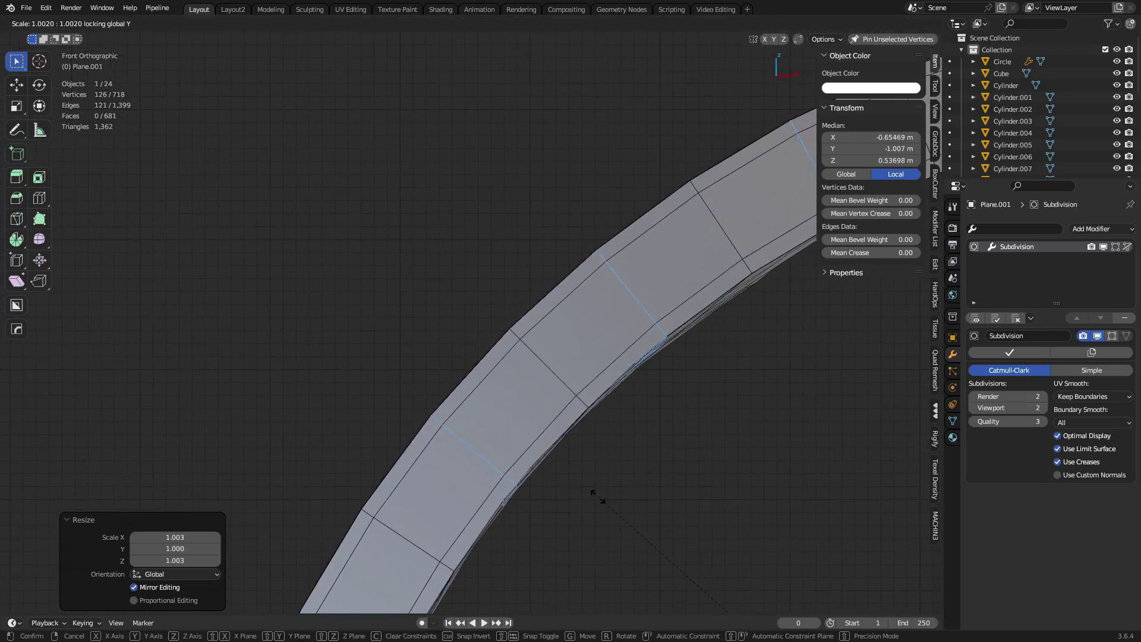
left_click(600, 494)
- Examine the smoothed surface of the recess and its added edge loops in Object Mode and Edit Mode
key("Tab")
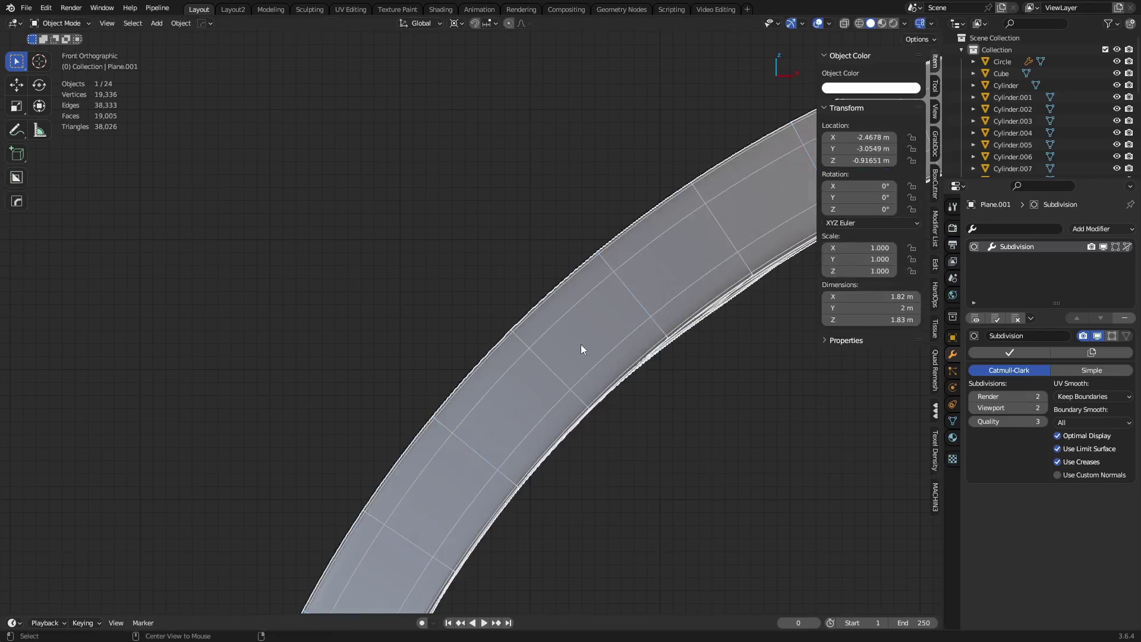
middle_click_drag(581, 350, 505, 369)
scroll(458, 409, "up", 5)
key("ctrl+Tab")
left_click(478, 401)
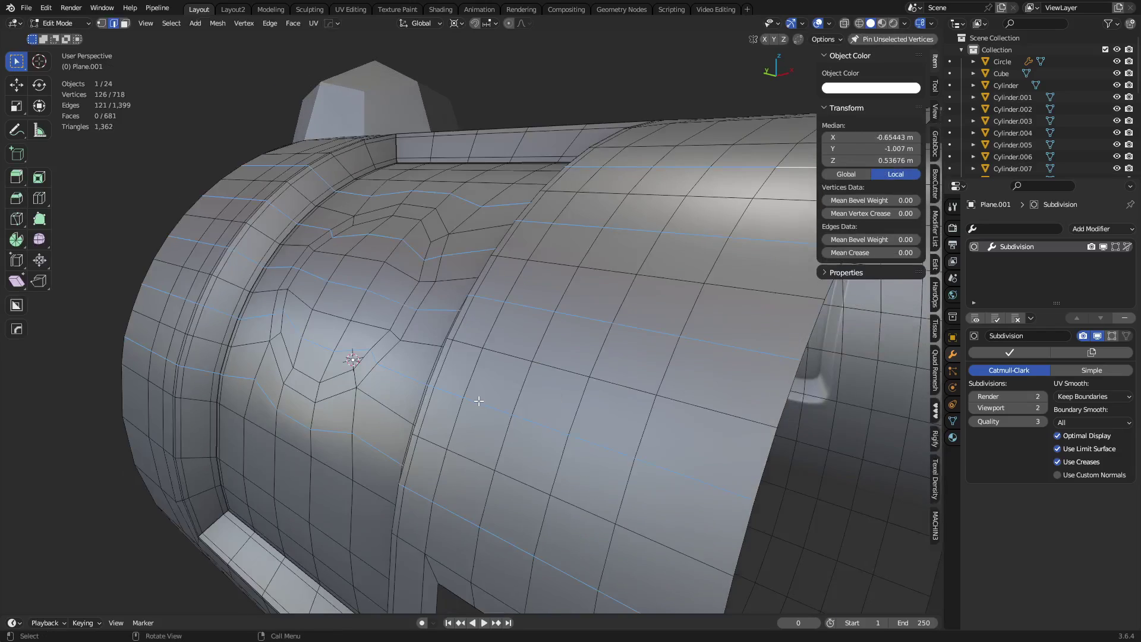
mouse_move(458, 403)
middle_mouse_down()
mouse_move(555, 382)
mouse_move(396, 279)
middle_mouse_up()
key("c")
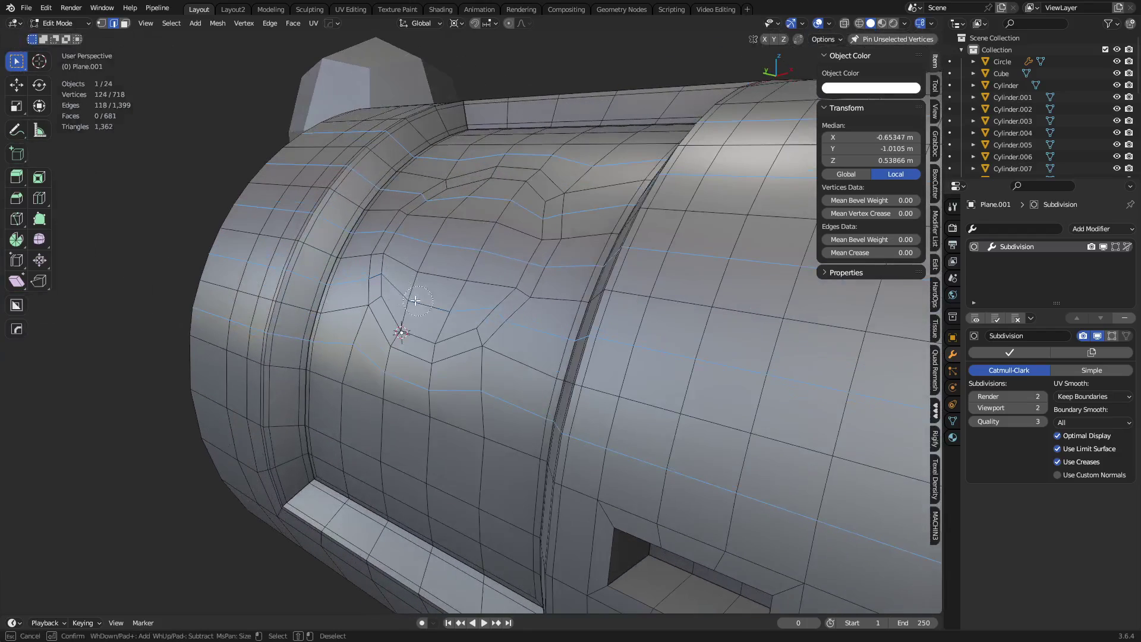
key("Escape")
key("Tab")
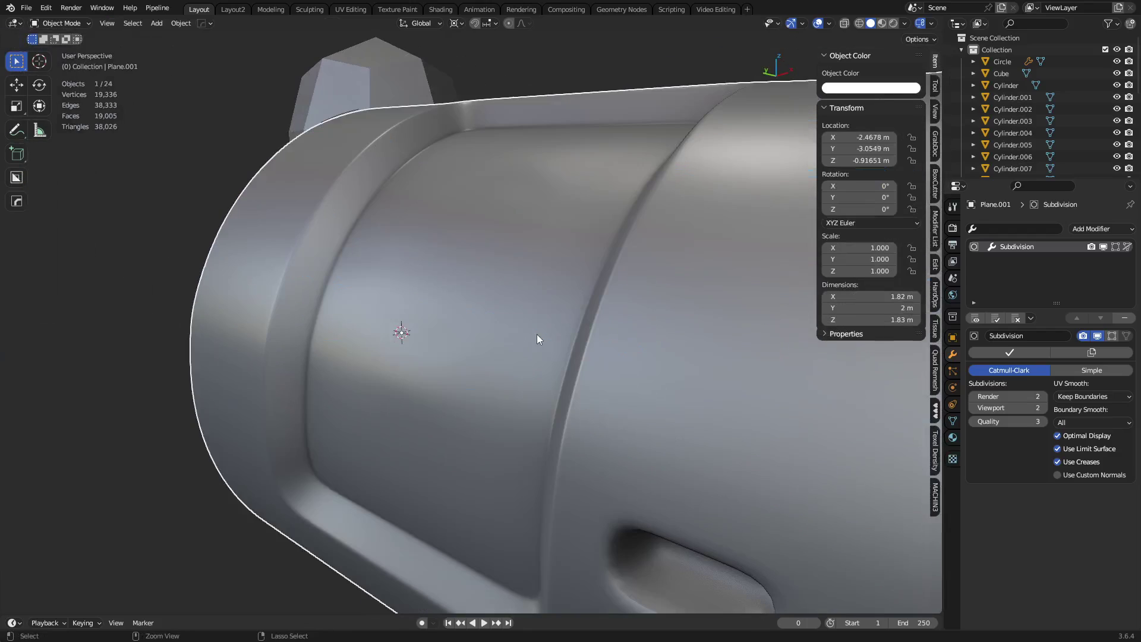
key("ctrl+Tab")
key("Escape")
- Select the circular patch of faces inside the recess as a filled region in Edit Mode
middle_click_drag(487, 260, 523, 363)
key("ctrl+Tab")
left_click(565, 361)
left_click(410, 389)
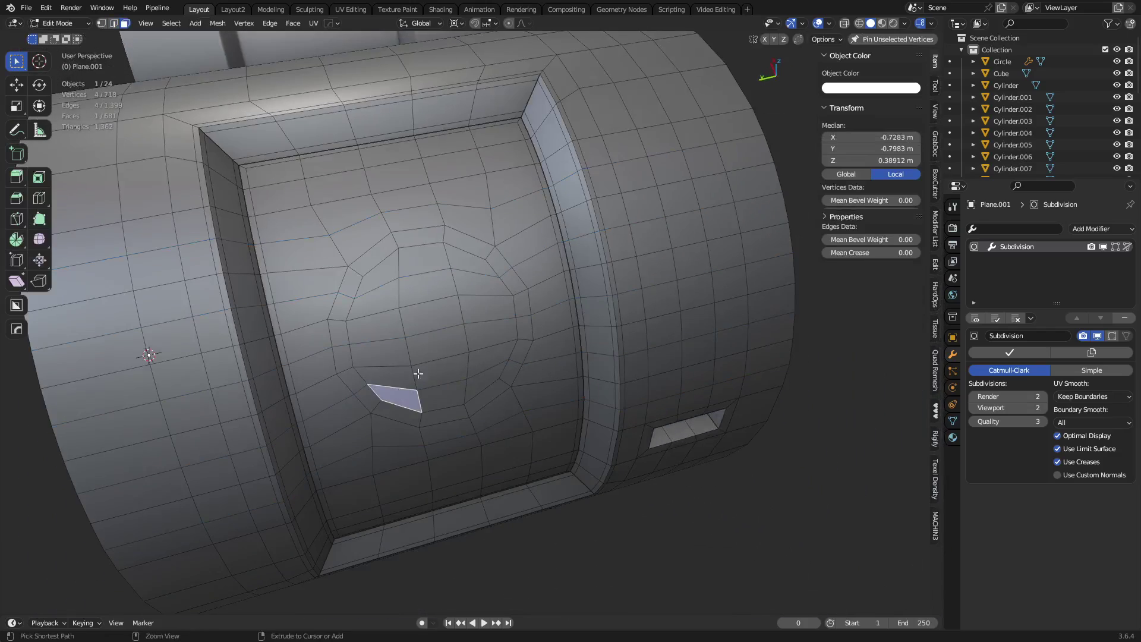
left_click(463, 256, "ctrl+shift")
middle_click_drag(464, 255, 691, 383)
scroll(691, 383, "up", 3)
- Try flattening the selected circular faces with LoopTools and extruding them about 0.146 m into the cylinder
right_click(685, 259)
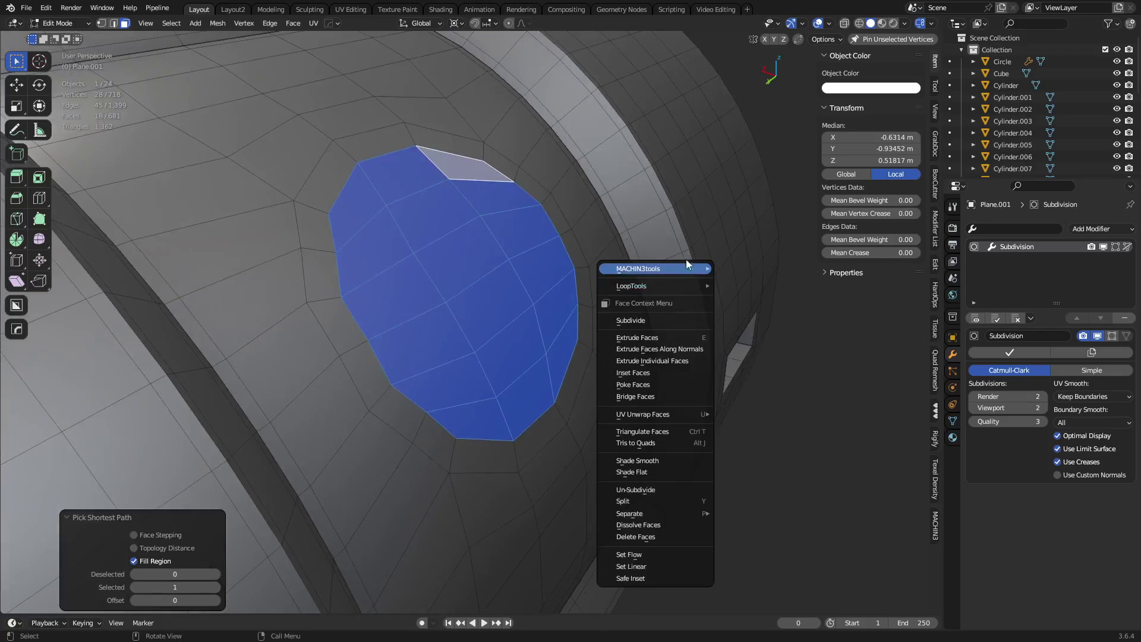
mouse_move(669, 285)
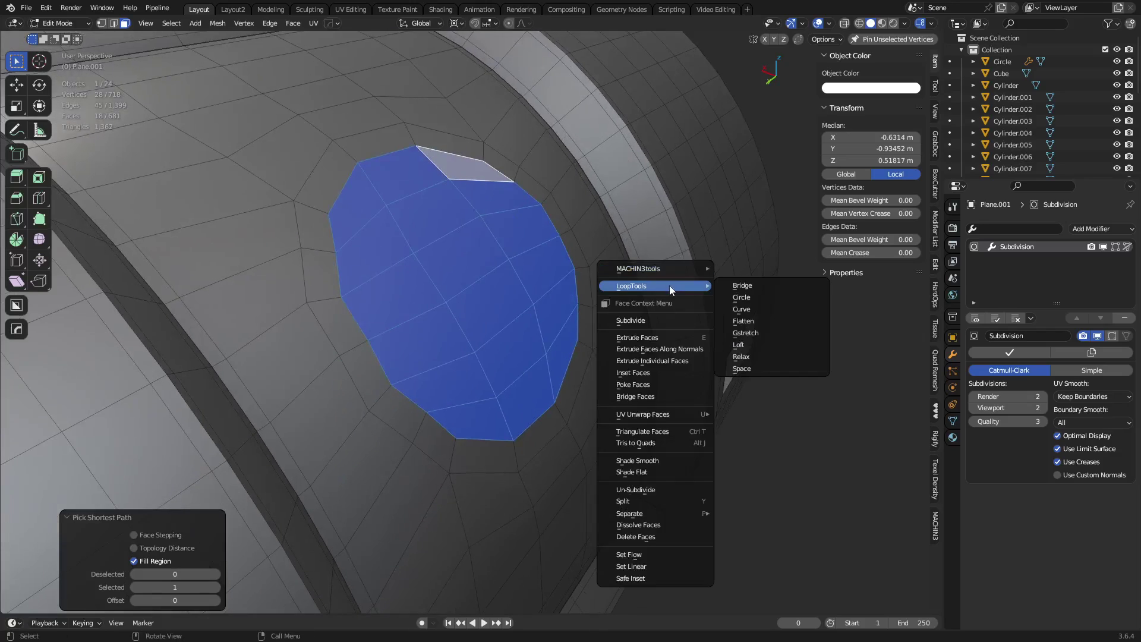
left_click(759, 321)
key("e")
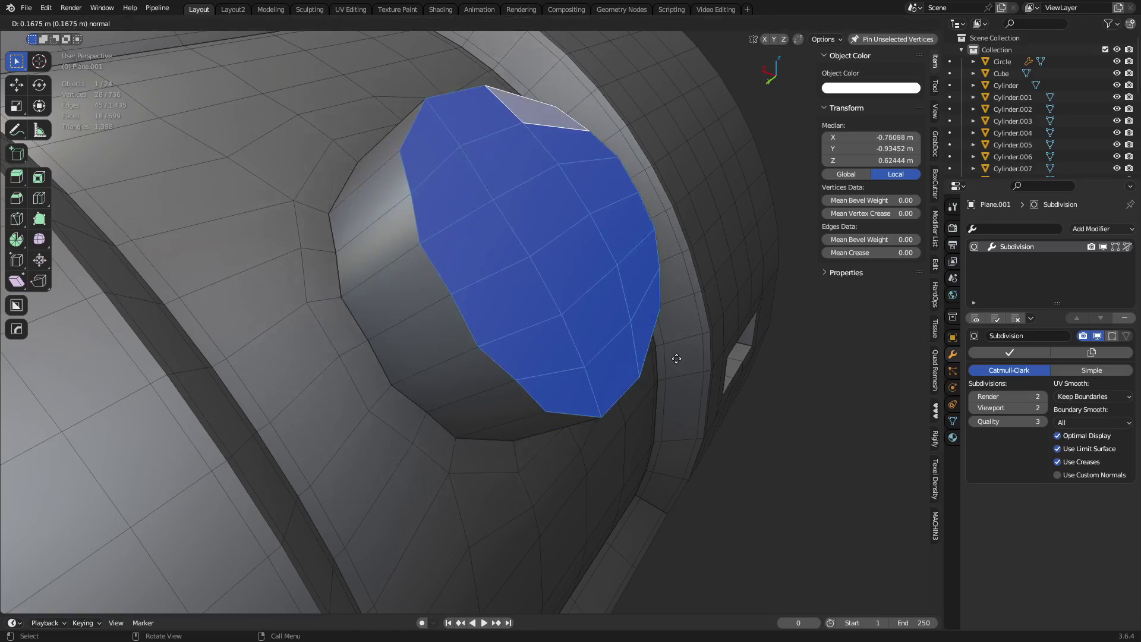
left_click(746, 289)
right_click(748, 295)
mouse_move(747, 294)
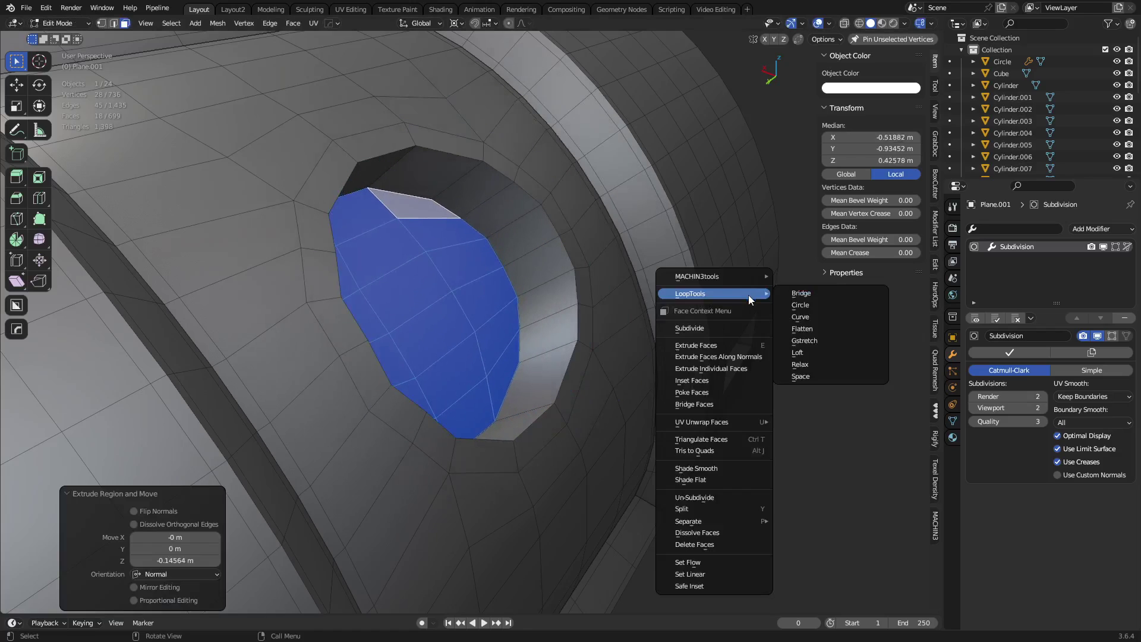
left_click(821, 327)
- Try Shade Smooth on the cylinder and inspect the extruded pocket in Object Mode
key("Tab")
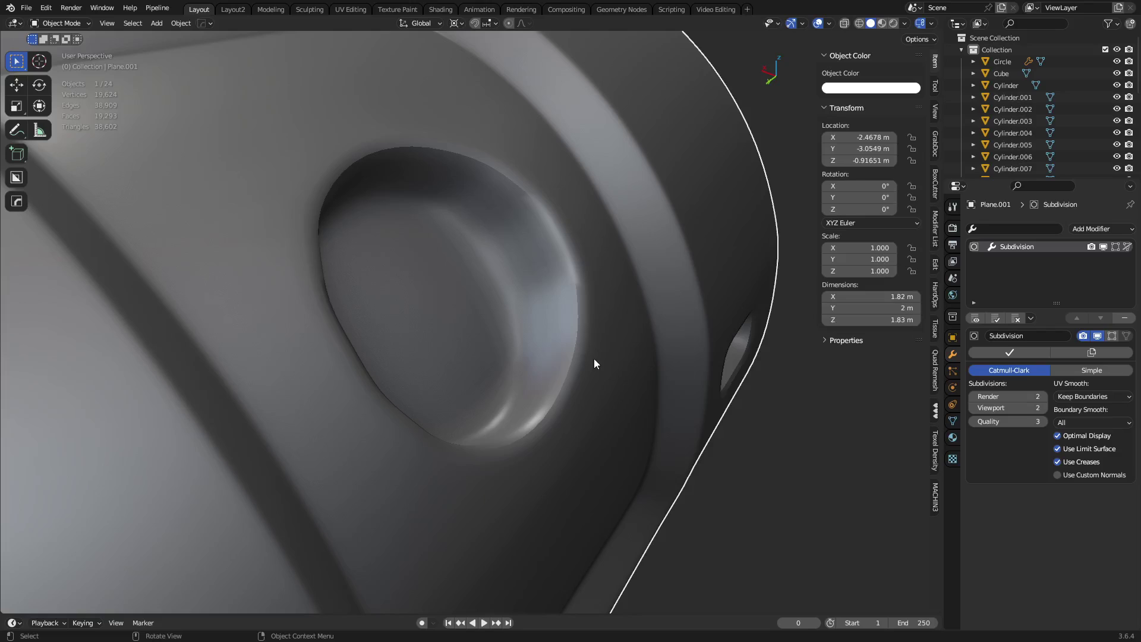
middle_click_drag(593, 358, 565, 368)
right_click(515, 352)
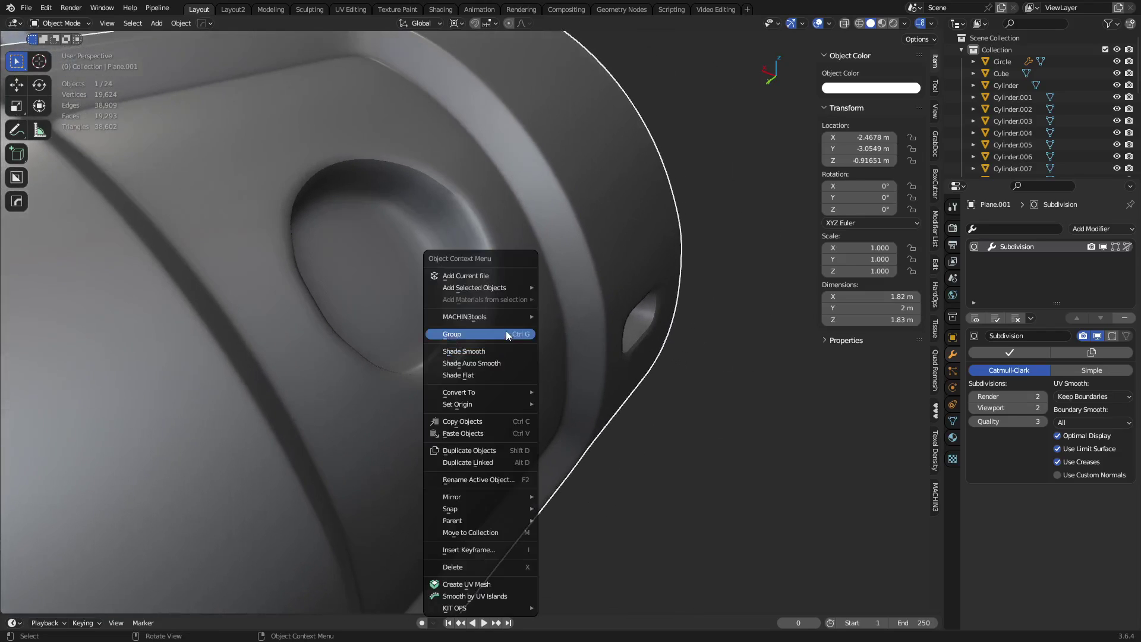
left_click(501, 351)
scroll(618, 373, "up", 1)
middle_click_drag(618, 374, 492, 395)
- Try another extrusion of the pocket's floor faces at scale 1.000 and check the smoothed result
key("ctrl+2")
key("Tab")
key("s")
left_click(538, 402)
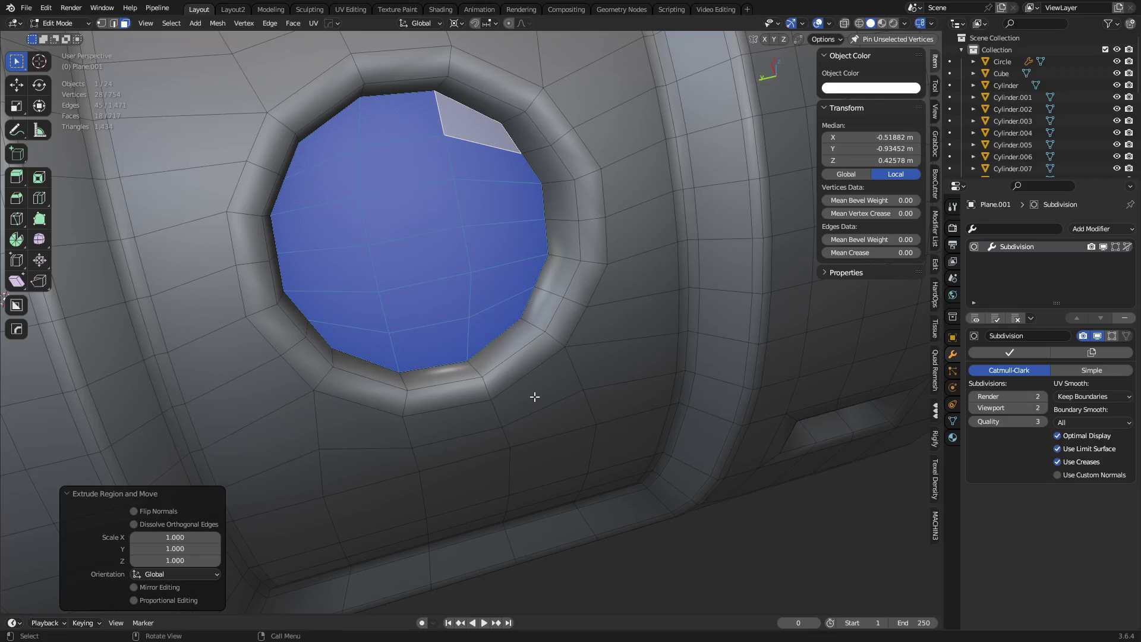
key("Tab")
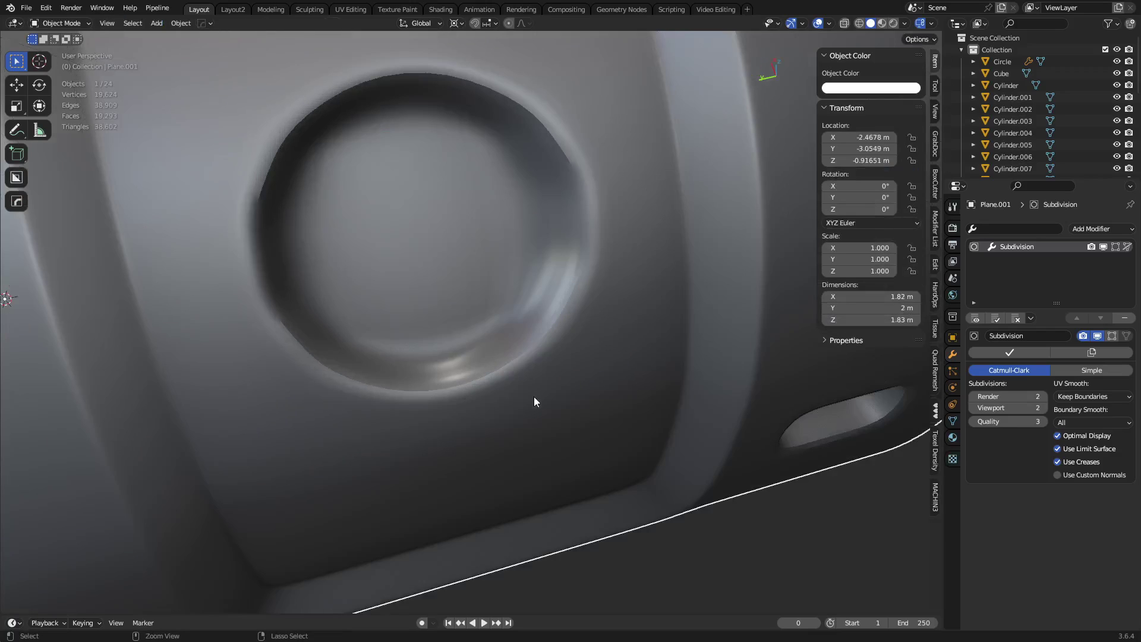
- Return to Edit Mode with the circular faces selected and set the transform preset to Global
key("Tab")
key("shift+space")
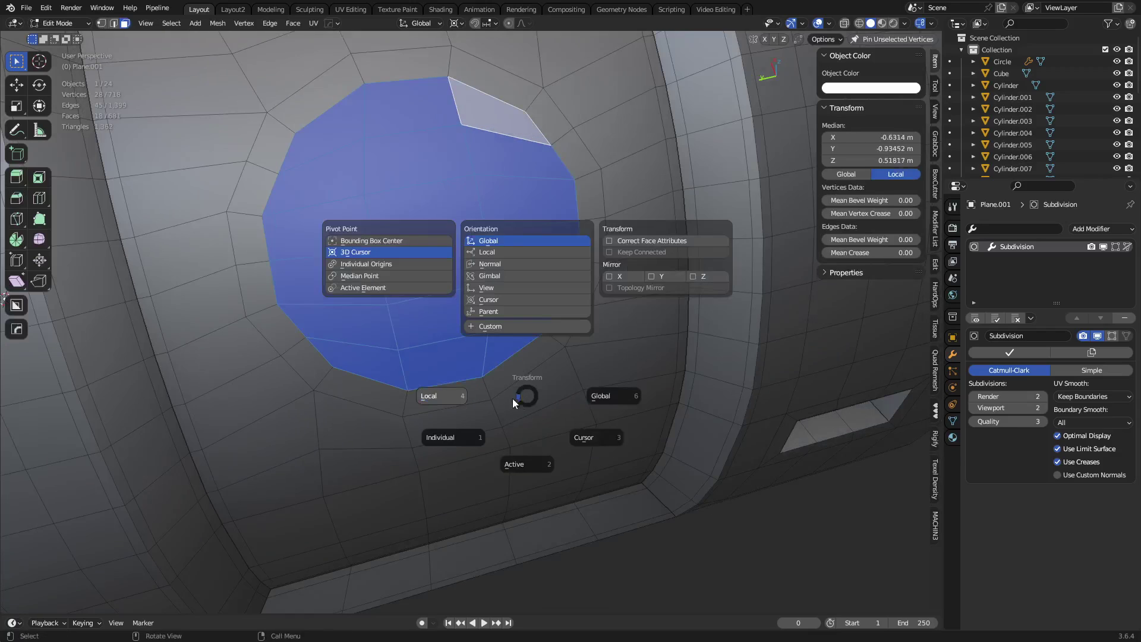
left_click(600, 394)
middle_click_drag(601, 395, 645, 395)
- Try extruding the circular faces in place and scaling them down to about 0.77
key("e")
key("s")
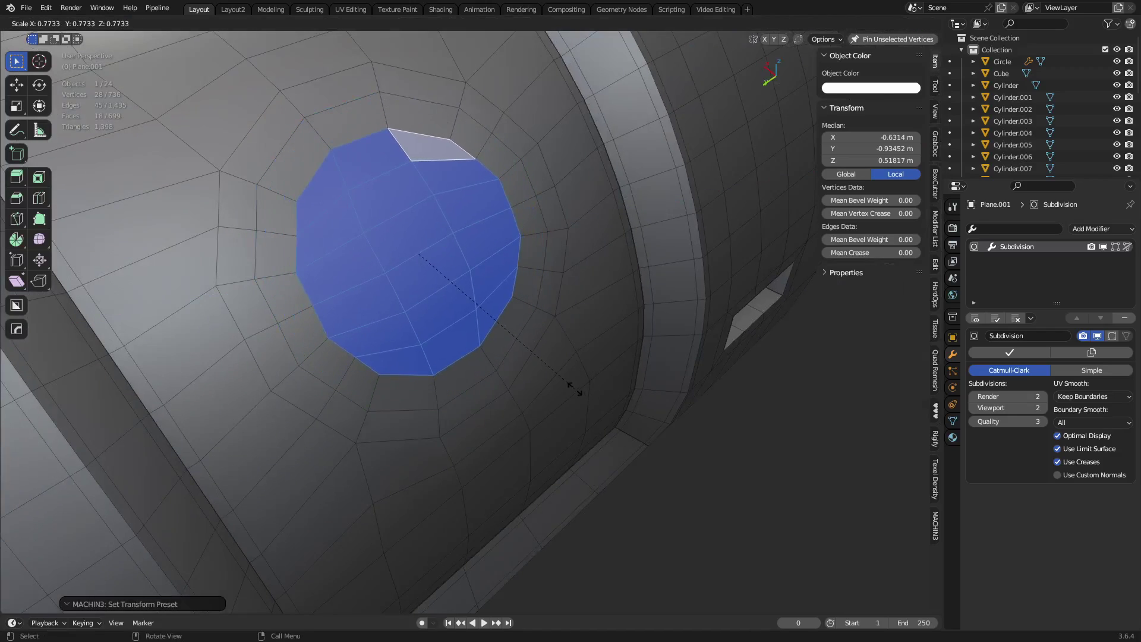
left_click(574, 387)
- Extrude the circular faces about 0.149 m into the cylinder and scale the pocket floor to 0.860
key("e")
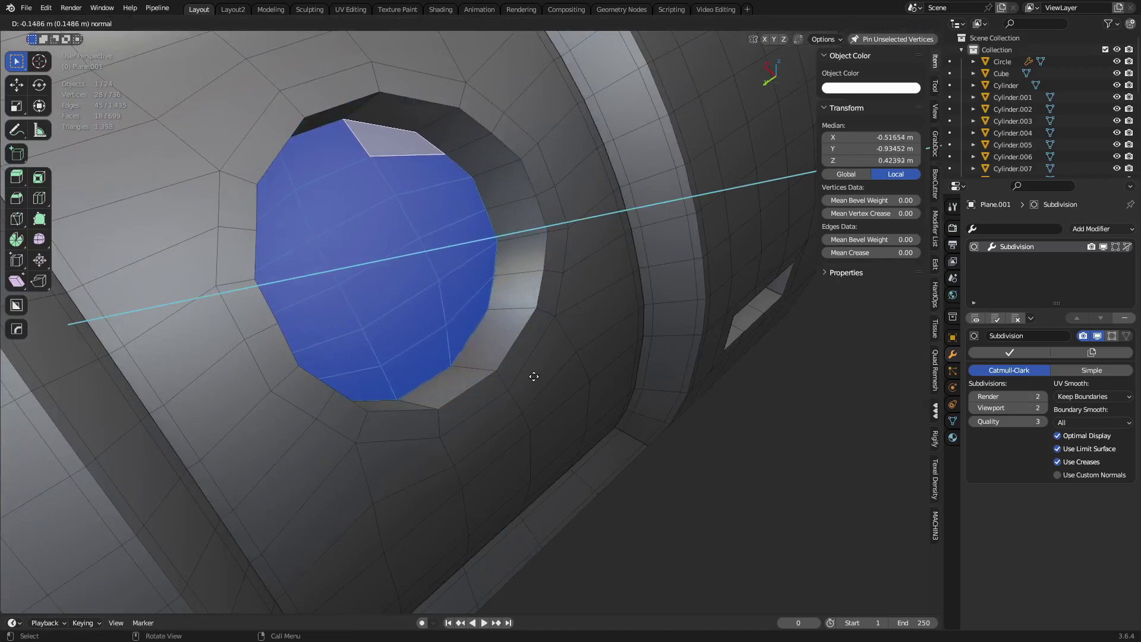
left_click(534, 378)
key("s")
left_click(590, 390)
- Extrude the pocket floor in place and scale it to 0.853 to form an inner ring
key("e")
key("s")
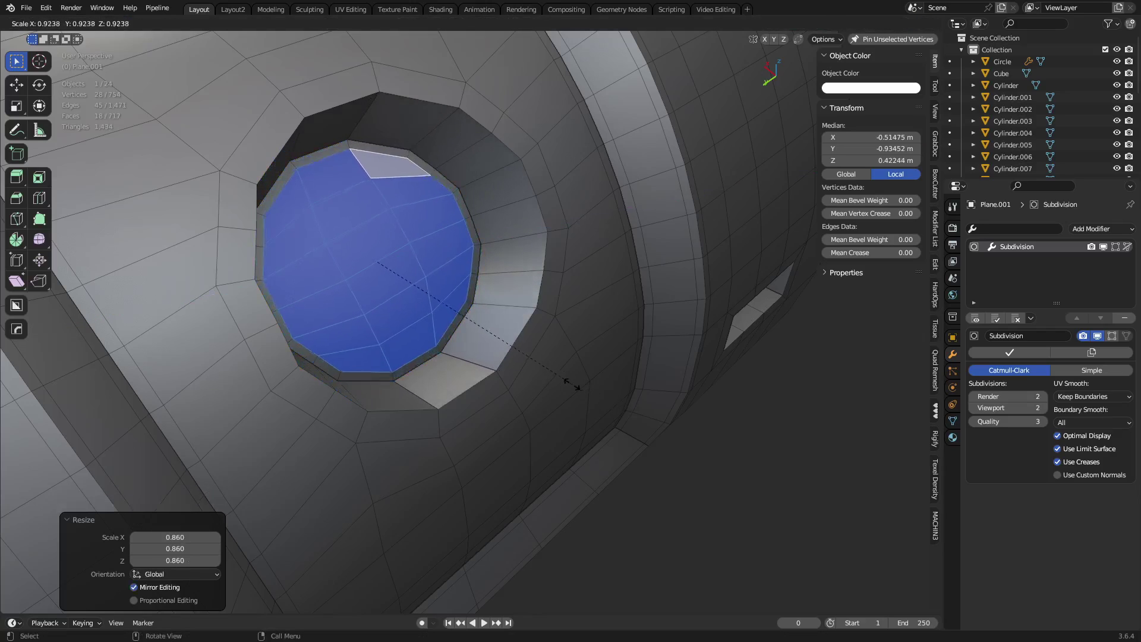
left_click(544, 376)
- Add two edge loops around the circular pocket's wall and view the smoothed result in Object Mode
key("ctrl+r")
scroll(480, 368, "up", 1)
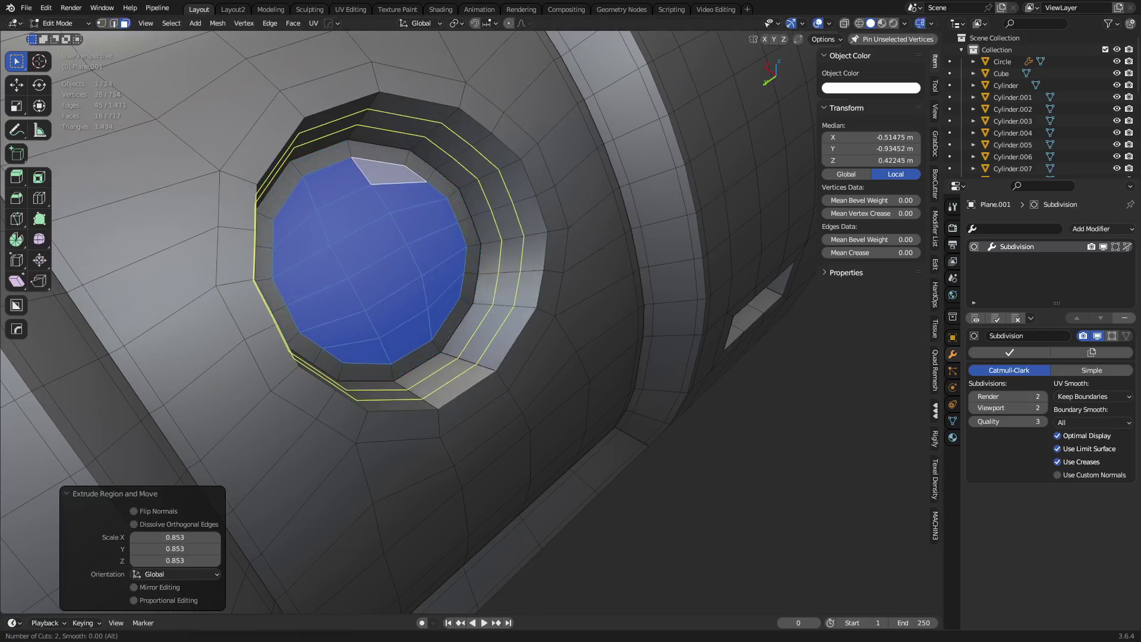
left_click(480, 368)
key("ctrl+Tab")
left_click(409, 370)
middle_click_drag(556, 408, 458, 299)
- In Edit Mode, select all faces of the pocket floor, flatten them with LoopTools, and check the smoothed pocket in Object Mode
key("Tab")
left_click(459, 314)
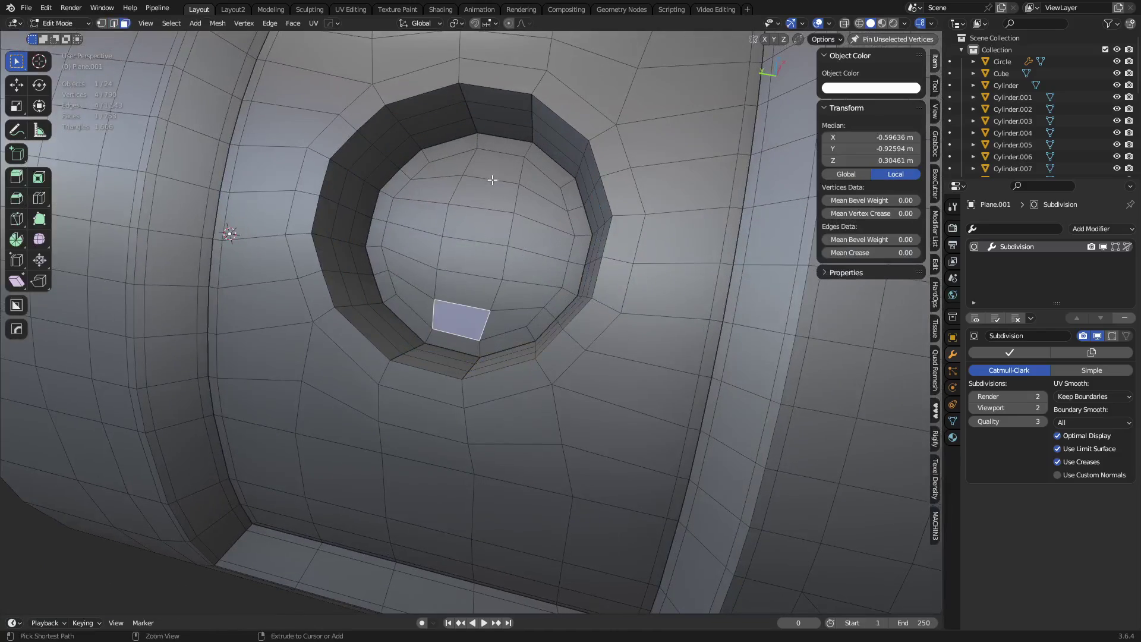
left_click(413, 294)
left_click(538, 186, "ctrl+shift")
key("ctrl+KP_Add")
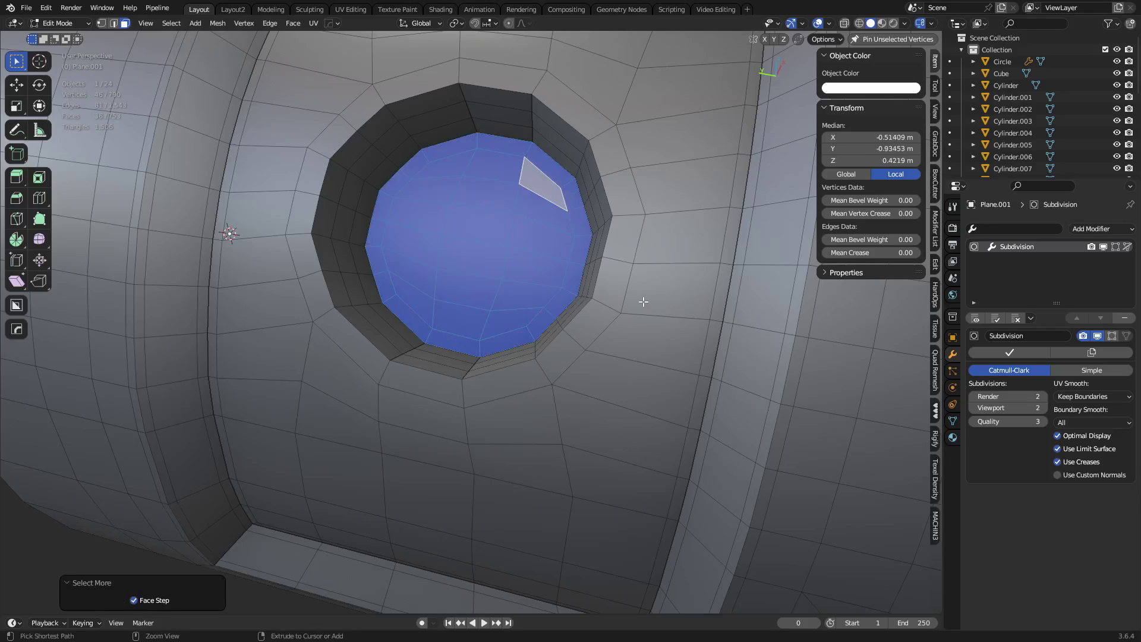
right_click(696, 203)
mouse_move(694, 197)
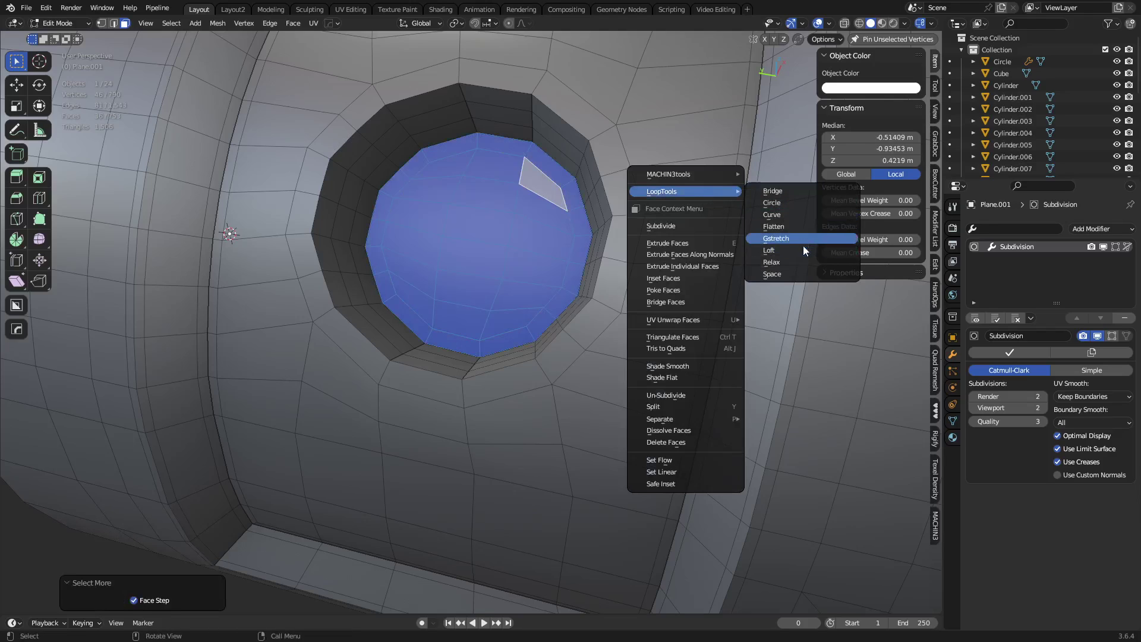
left_click(794, 229)
key("Tab")
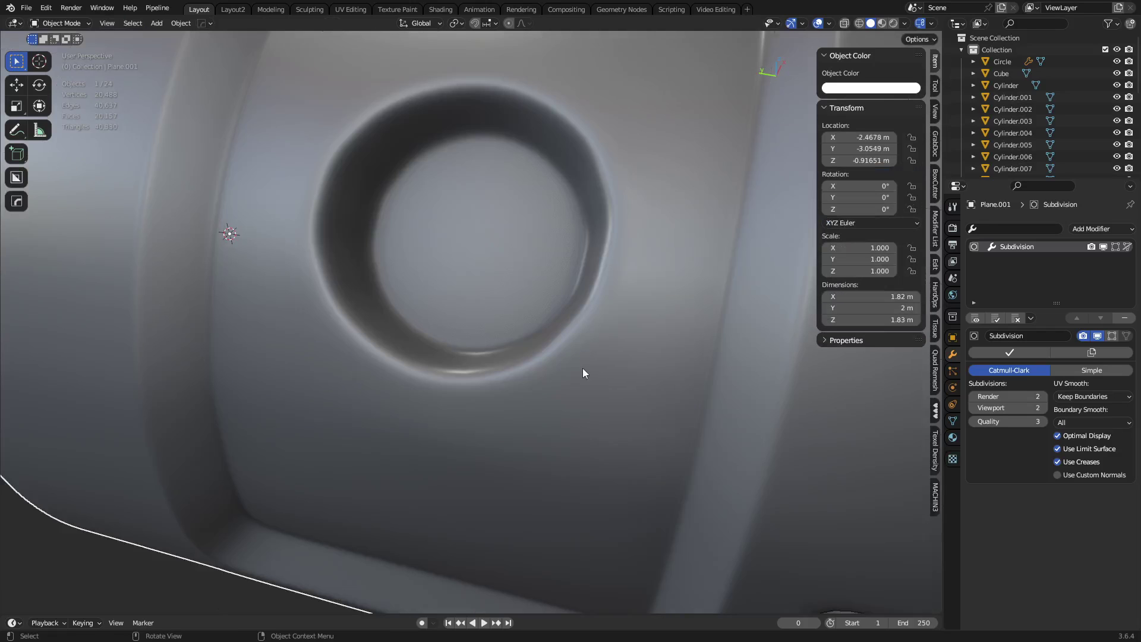
scroll(522, 327, "down", 4)
middle_click_drag(495, 348, 621, 338)
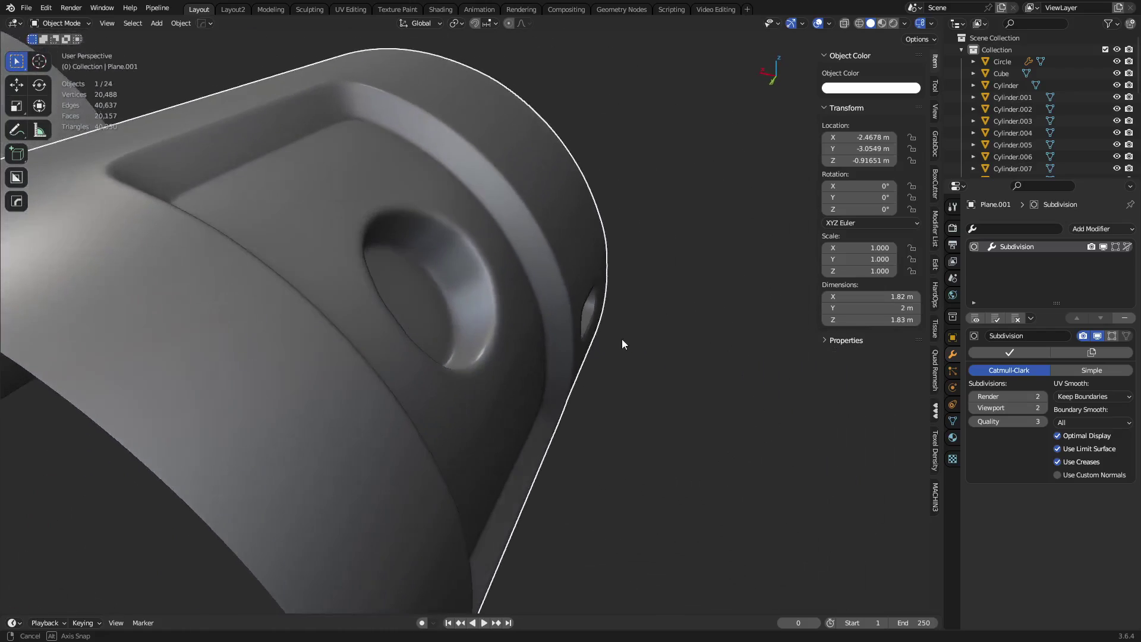
scroll(539, 341, "up", 5)
- Return to Edit Mode with edge selection and select the edge loop running through the pocket and recess
key("ctrl+Tab")
left_click(557, 225)
middle_click_drag(550, 224, 580, 235, "shift")
key("2")
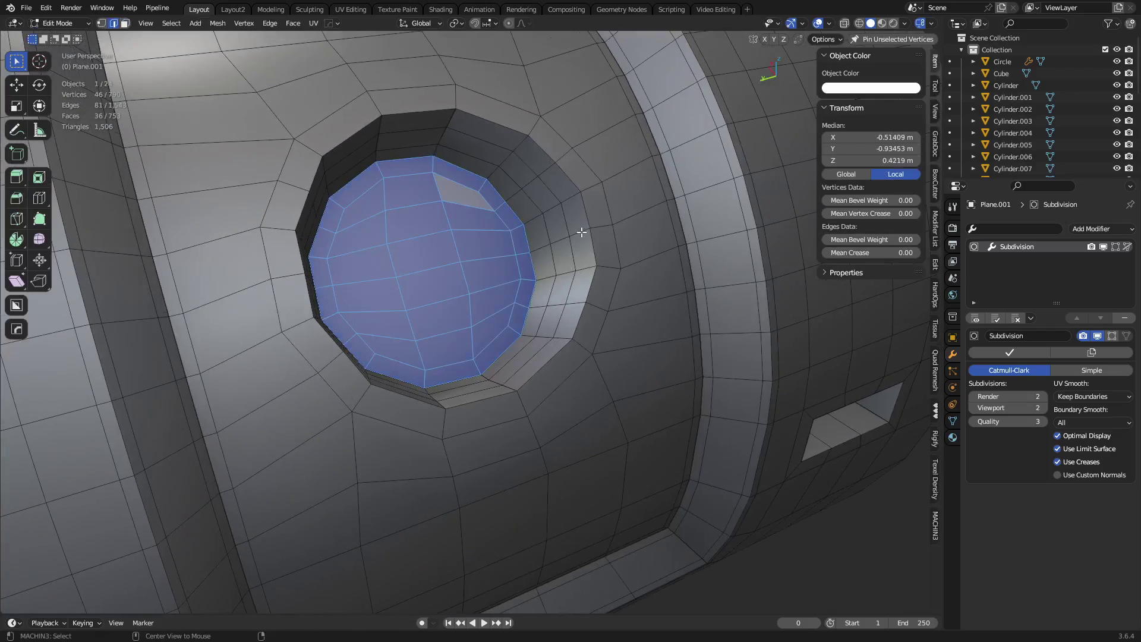
left_click(575, 232, "alt")
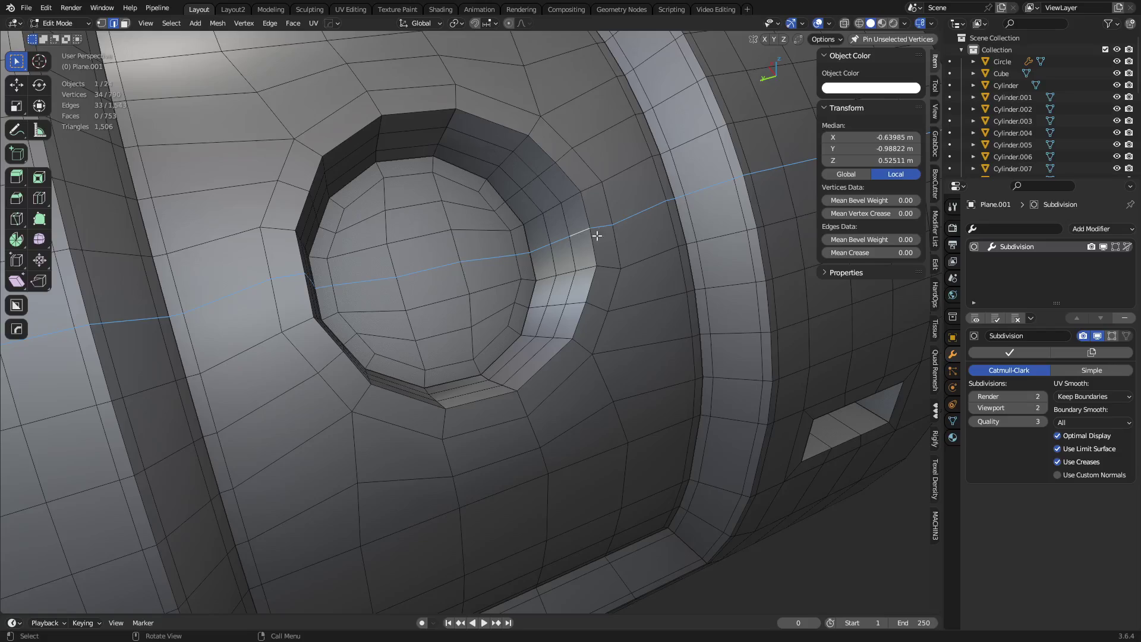
- Select the three edges crossing the pocket wall at its upper right and apply Set Flow to them
middle_click_drag(500, 185, 530, 303, "shift")
scroll(612, 305, "up", 2)
middle_click_drag(612, 306, 484, 313)
left_click(485, 326)
left_click(521, 268, "ctrl")
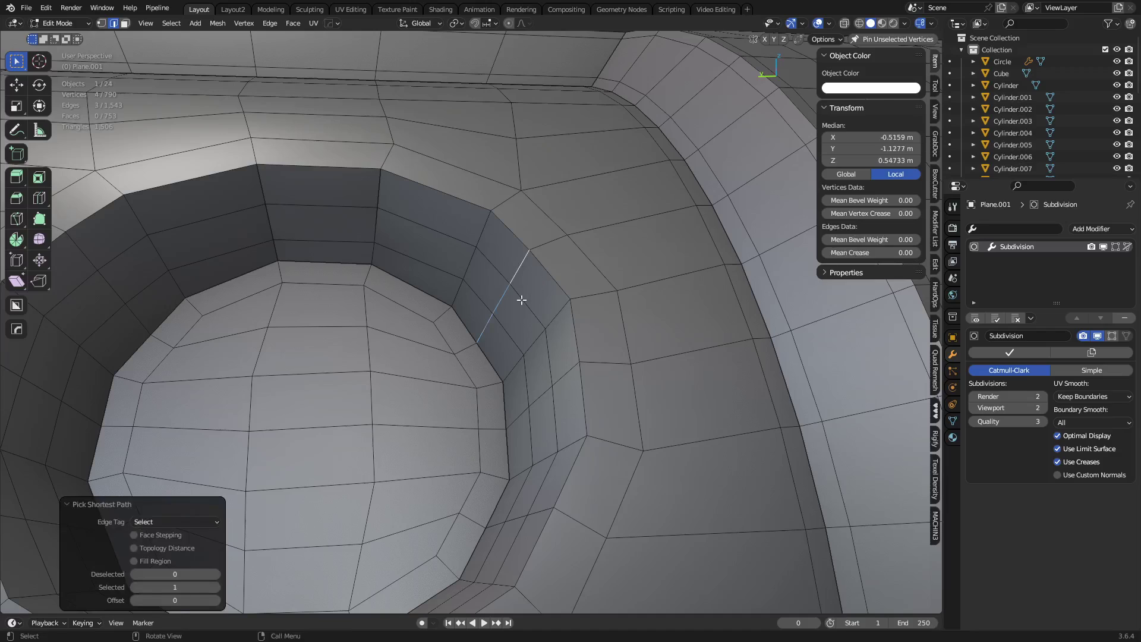
scroll(463, 287, "down", 2)
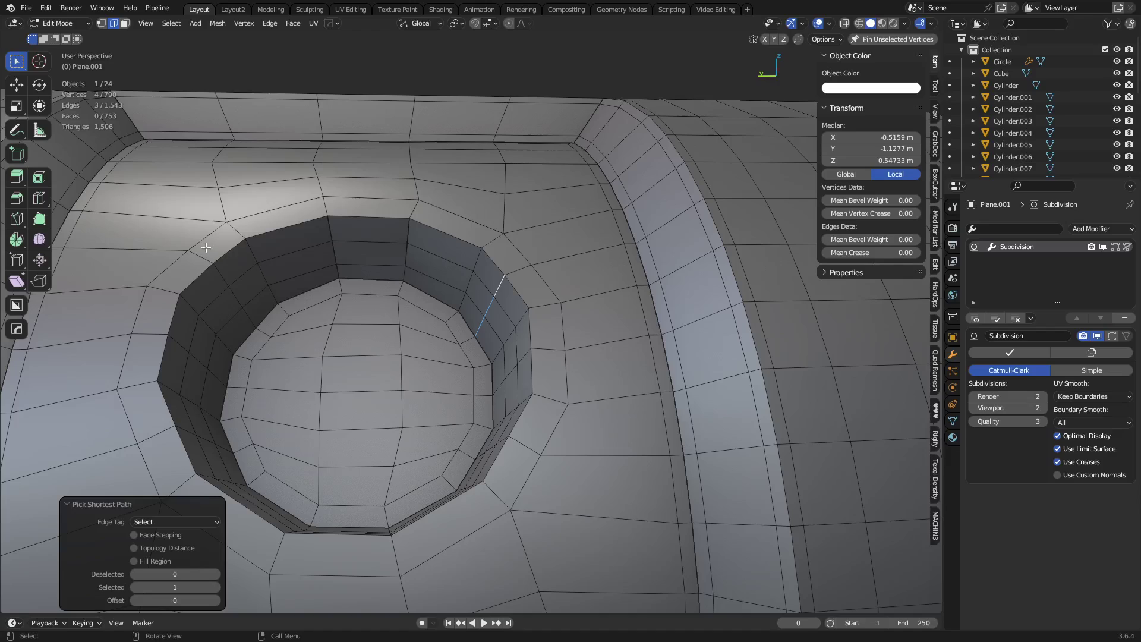
middle_click_drag(432, 350, 453, 338)
left_click(413, 325, "shift")
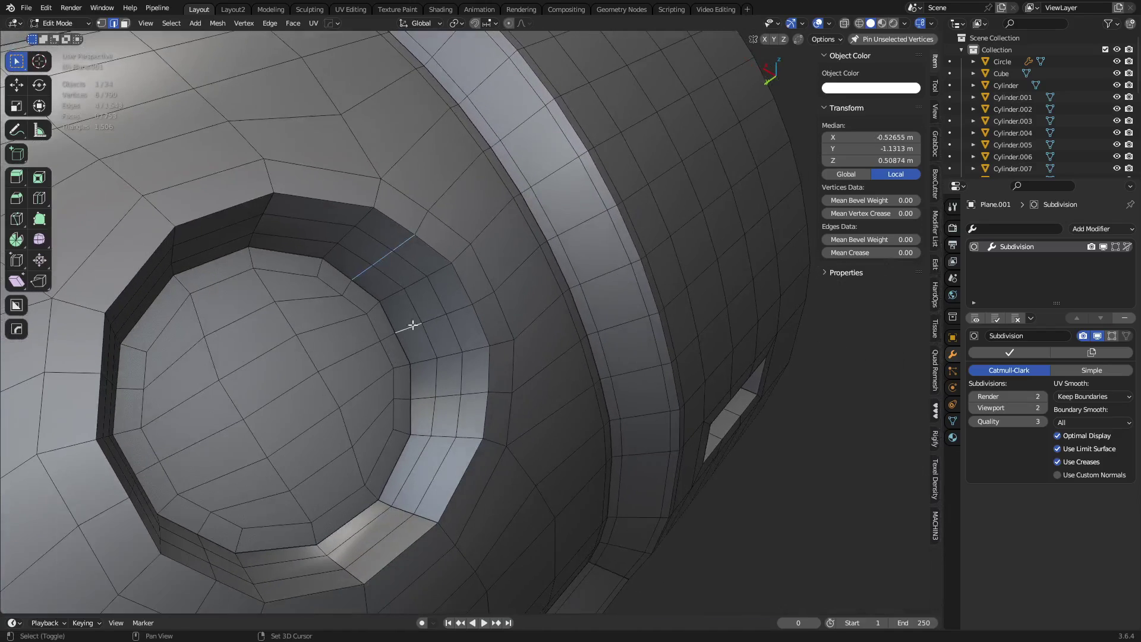
left_click(413, 241, "ctrl")
right_click(675, 328)
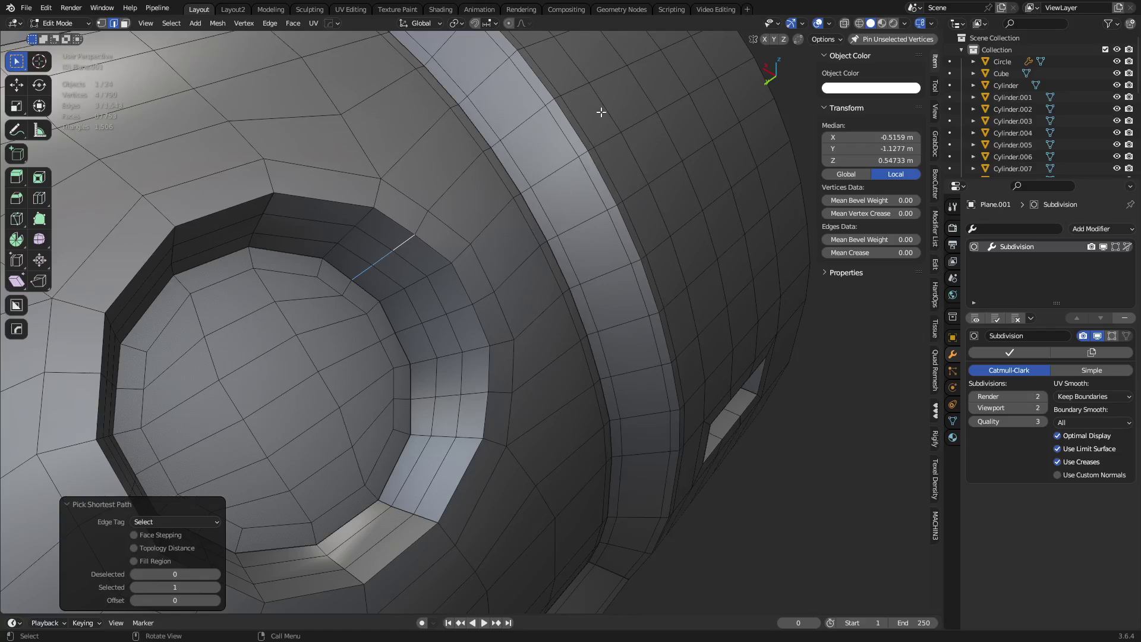
right_click(589, 408)
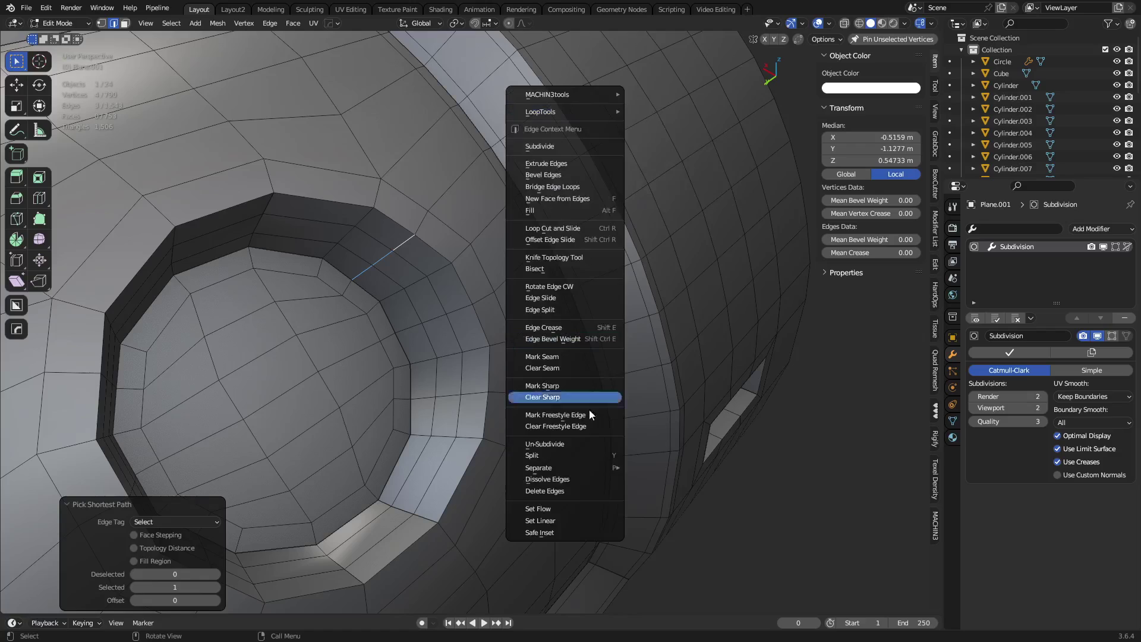
left_click(583, 507)
- Apply Set Flow to the three edges crossing the pocket wall at its lower right
middle_click_drag(469, 391, 433, 346)
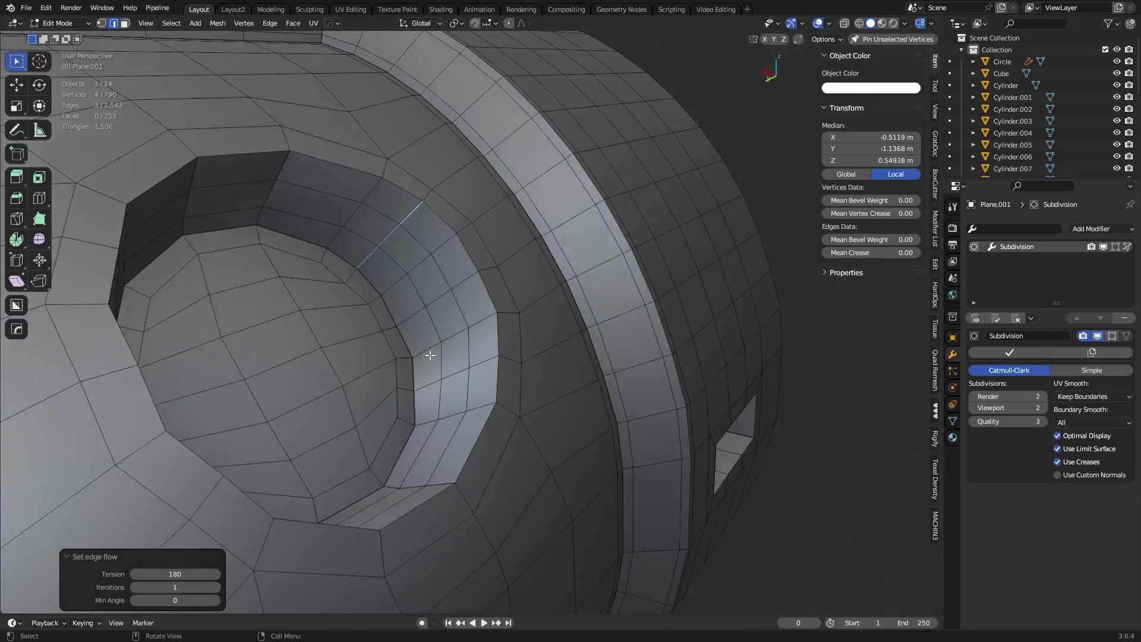
left_click(430, 348)
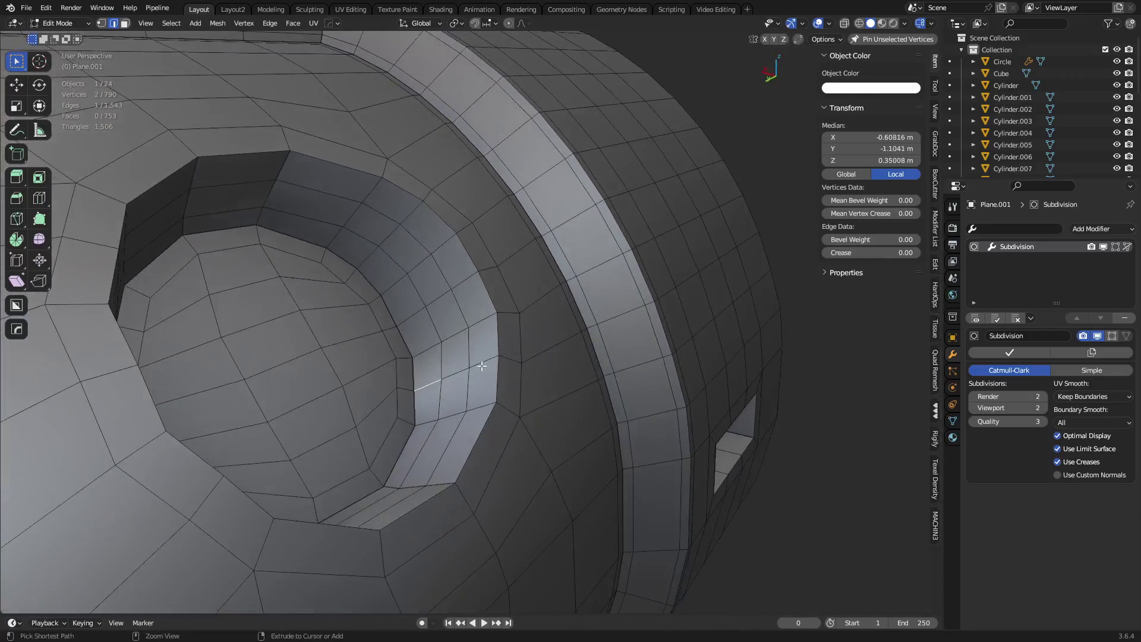
left_click(481, 366, "ctrl")
right_click(728, 419)
left_click(721, 430)
- Apply Set Flow to the three wall edges midway along the pocket's right side
middle_click_drag(721, 430, 398, 338)
left_click(403, 306)
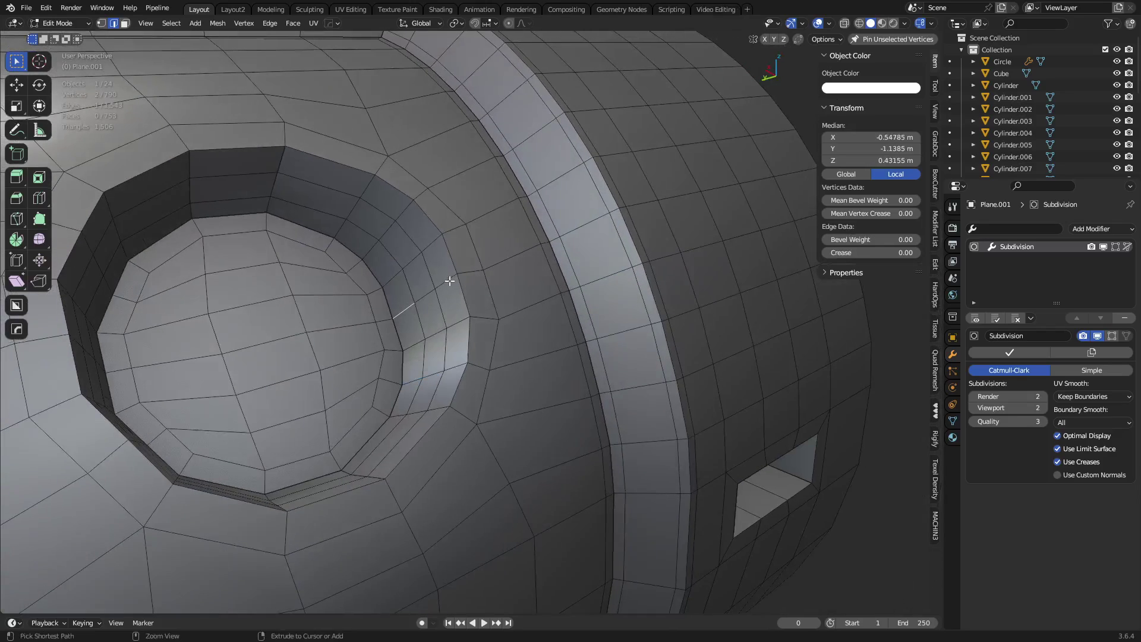
left_click(453, 275, "ctrl")
right_click(713, 376)
left_click(708, 428)
- Switch to Object Mode and examine the smoothed pocket's roundness and shading up close and from afar
key("Tab")
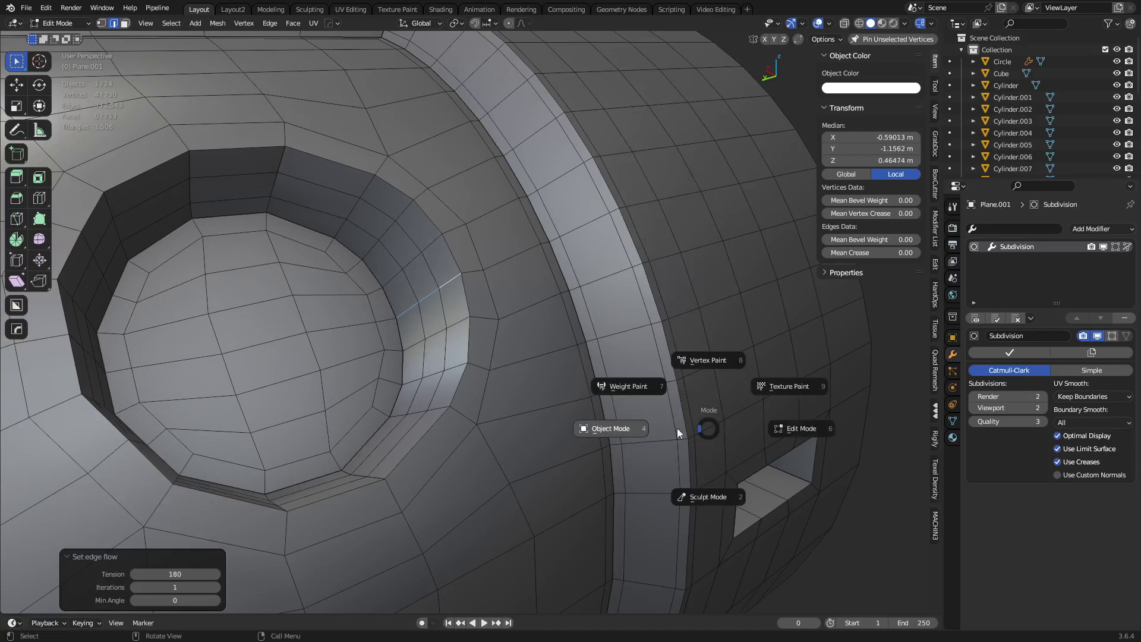
left_click(606, 428)
middle_click_drag(515, 332, 404, 223)
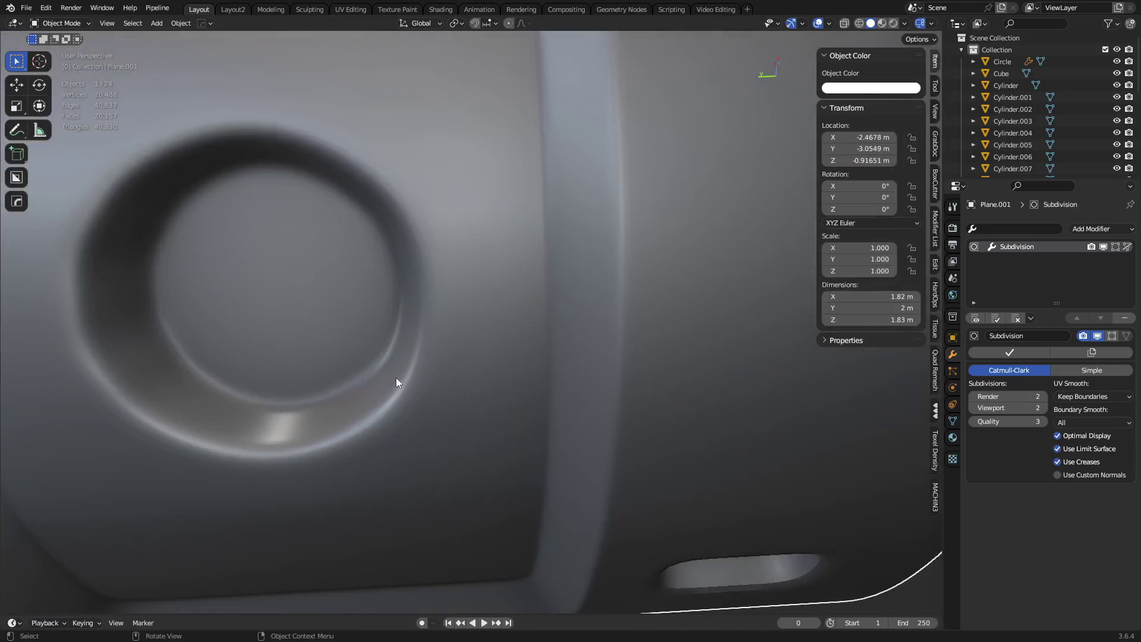
middle_click_drag(396, 382, 529, 384)
key("Tab")
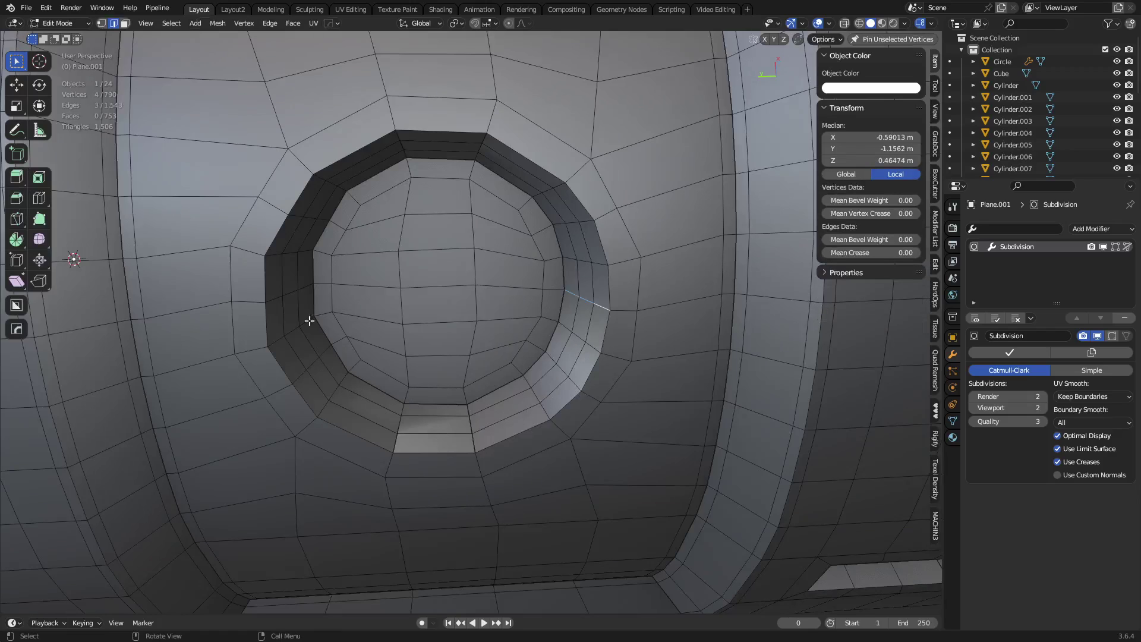
key("Tab")
scroll(612, 365, "down", 5)
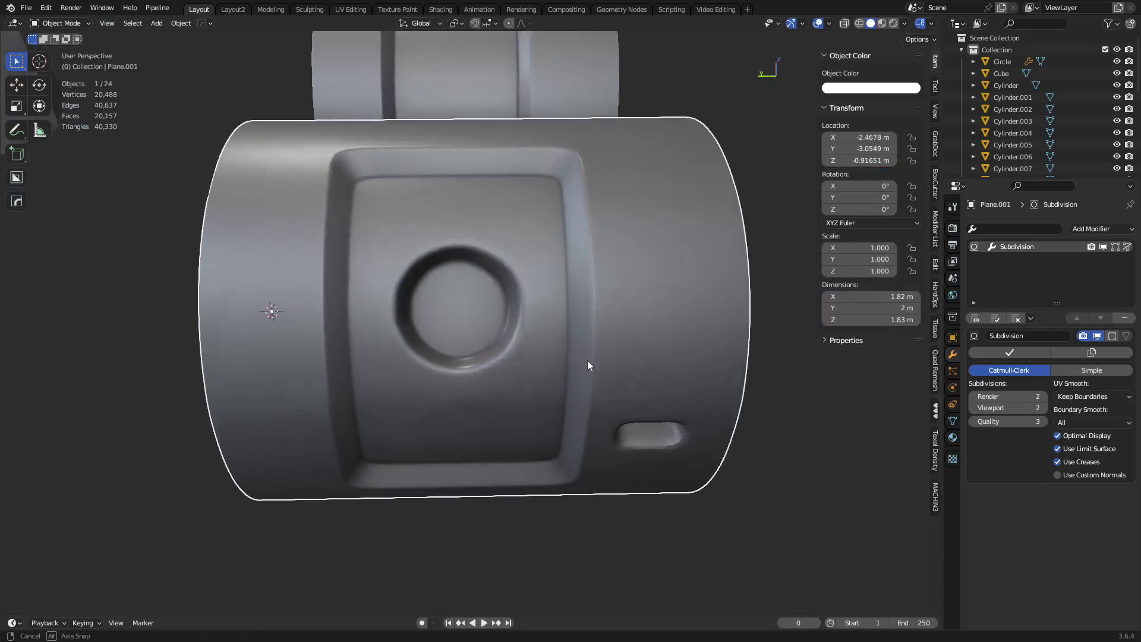
mouse_move(587, 360)
middle_mouse_down()
mouse_move(573, 343)
mouse_move(580, 354)
middle_mouse_up()
scroll(580, 354, "up", 5)
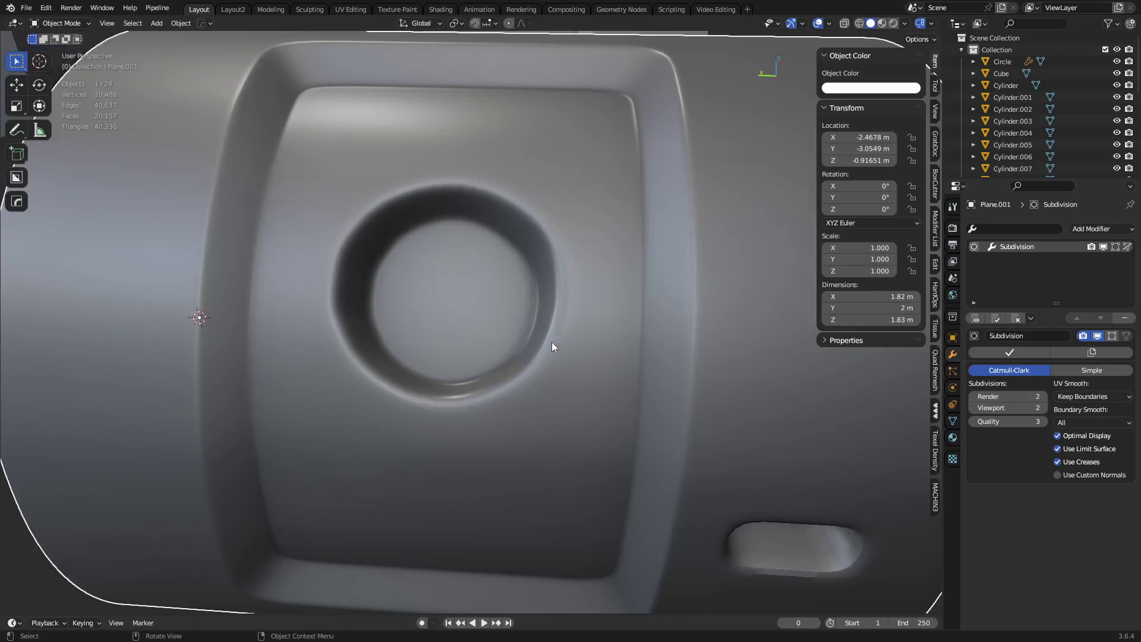
- In Edit Mode, add three centred loop cuts running around the cylinder through the circular pocket
key("Tab")
scroll(547, 320, "up", 3)
key("ctrl+r")
left_click(516, 256)
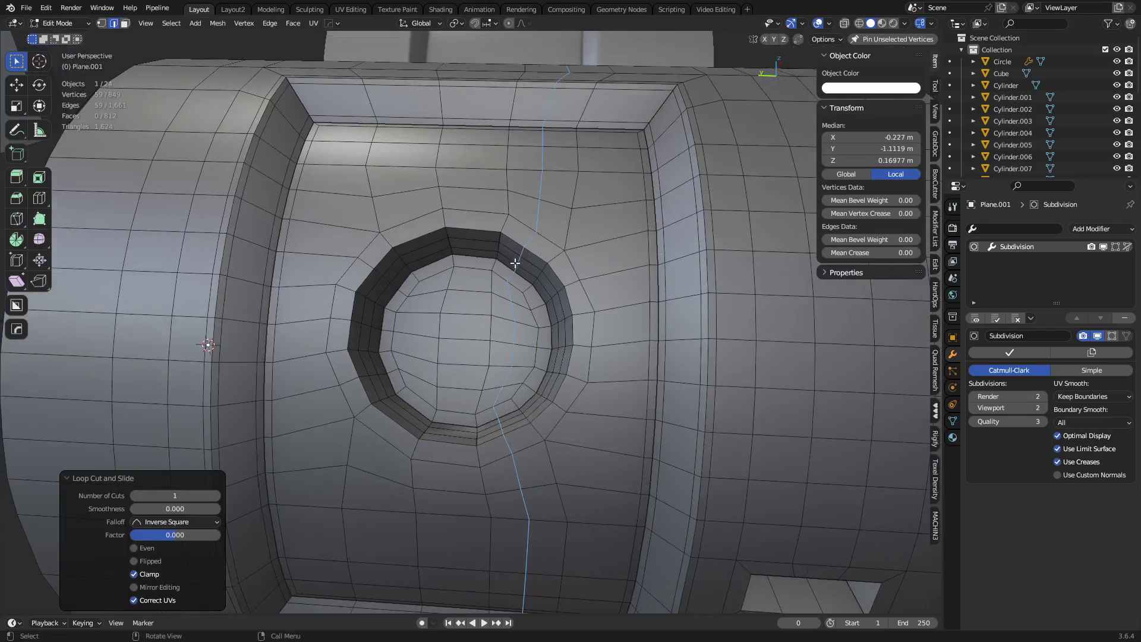
scroll(506, 259, "up", 3)
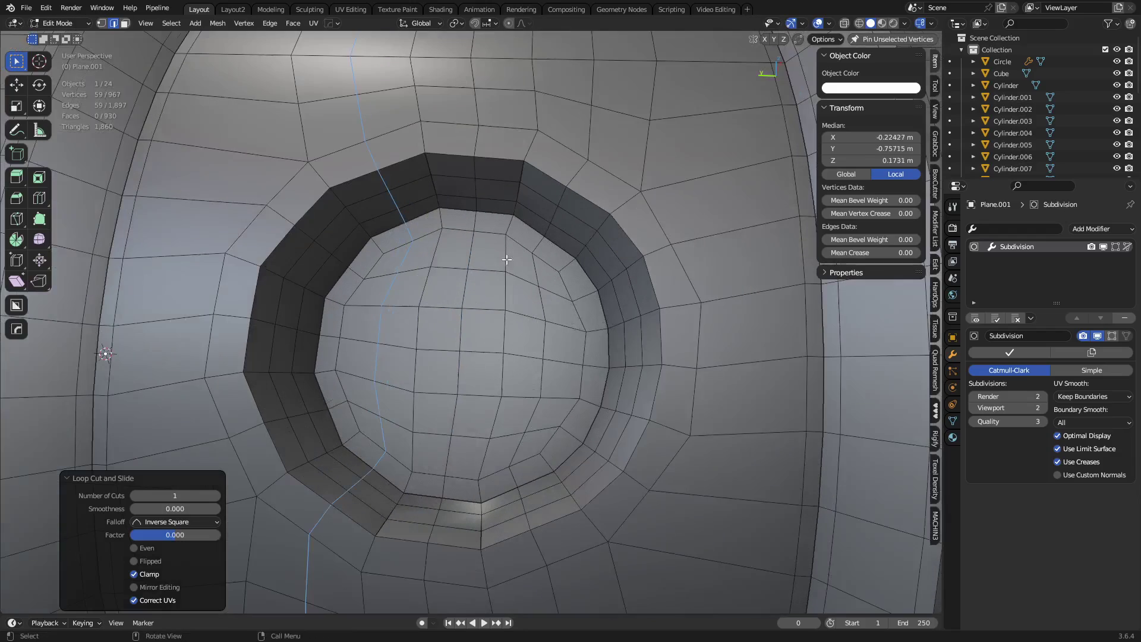
- Select the three new edges crossing the pocket wall just right of its top and apply Set Flow
left_click(542, 225)
left_click(549, 202, "ctrl")
left_click(476, 207, "shift")
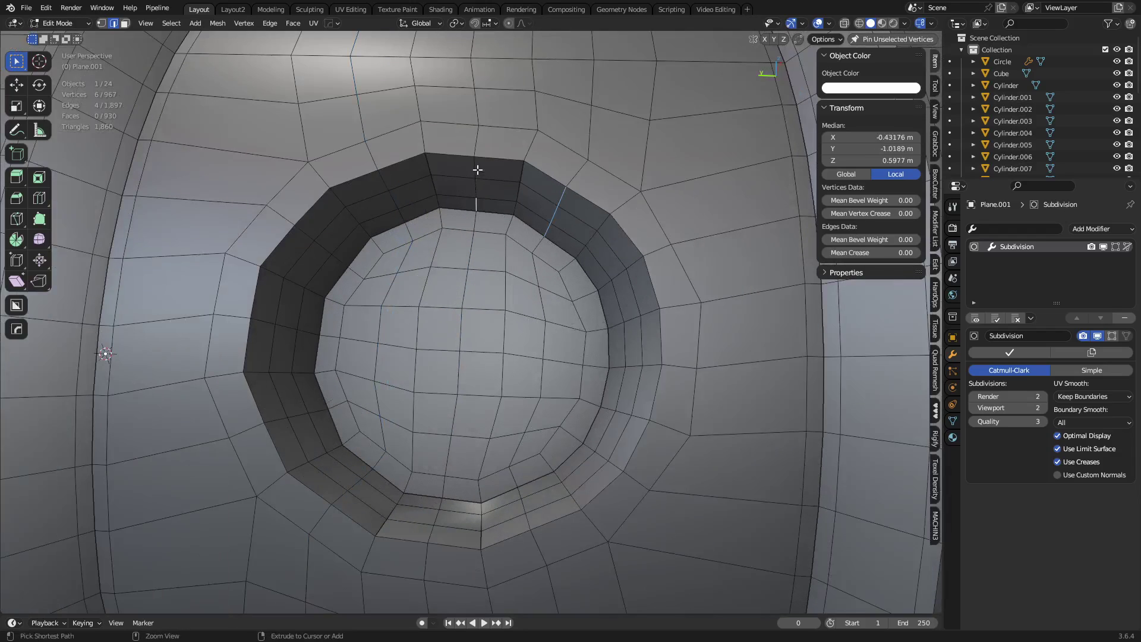
right_click(711, 296)
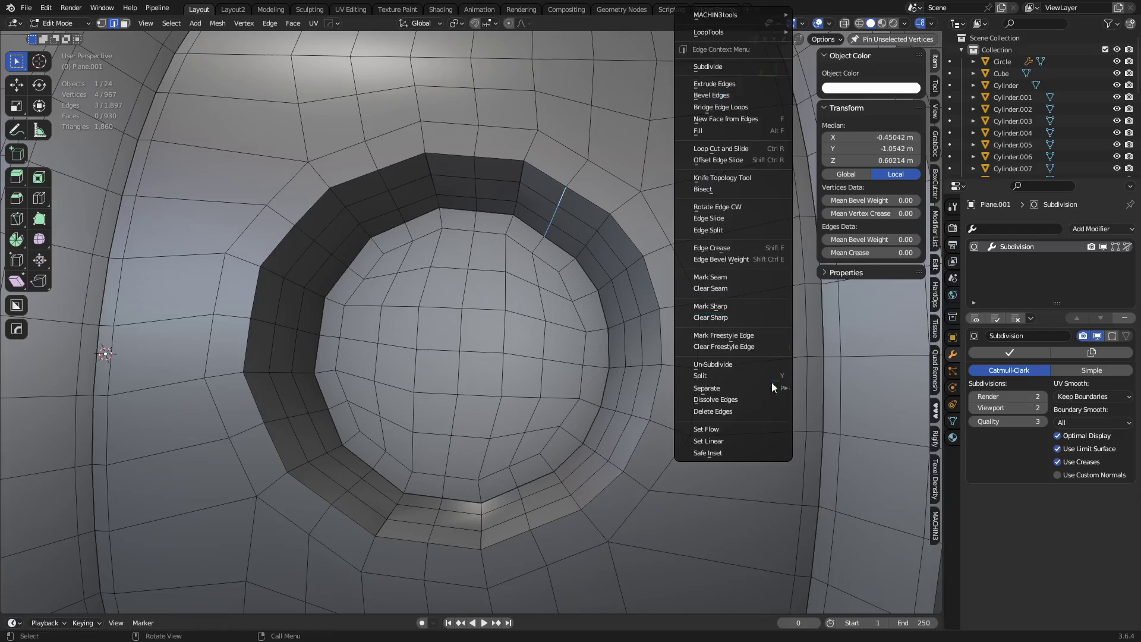
left_click(745, 429)
- Apply Set Flow to the new wall edges at the pocket's top centre and to those at its upper left
left_click(476, 171)
left_click(475, 196, "ctrl")
right_click(704, 259)
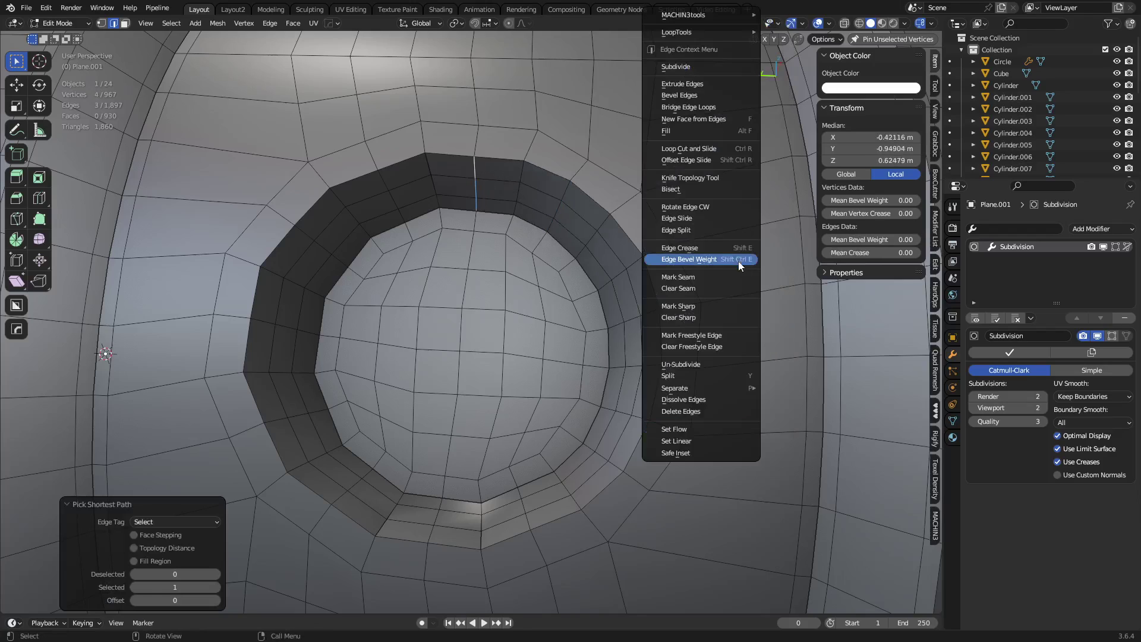
left_click(730, 429)
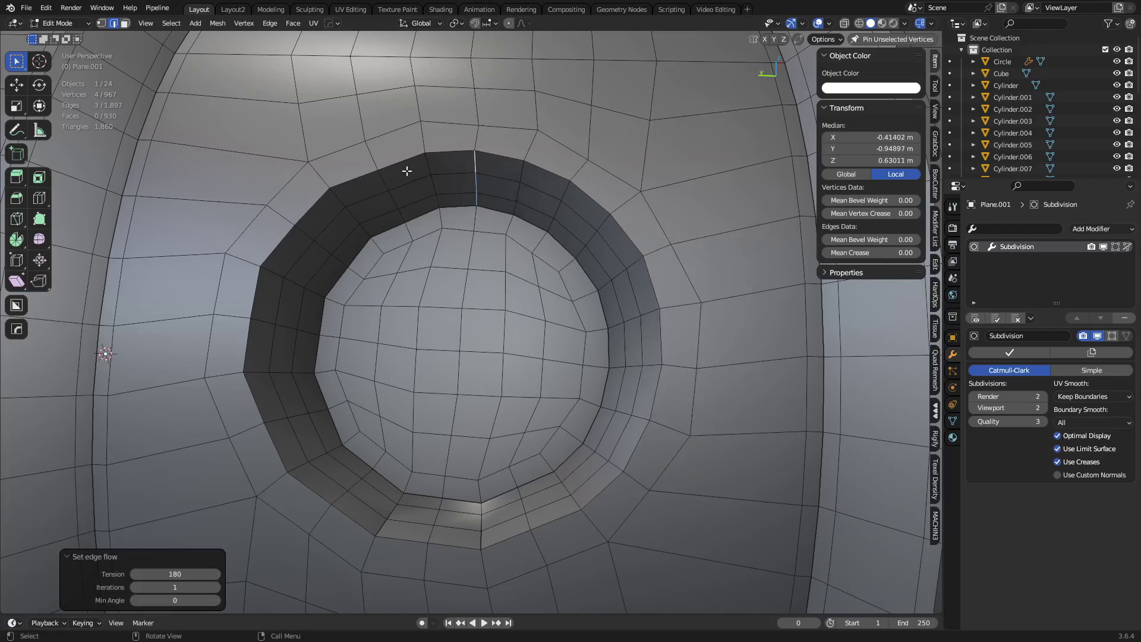
left_click(399, 208)
left_click(380, 177, "ctrl")
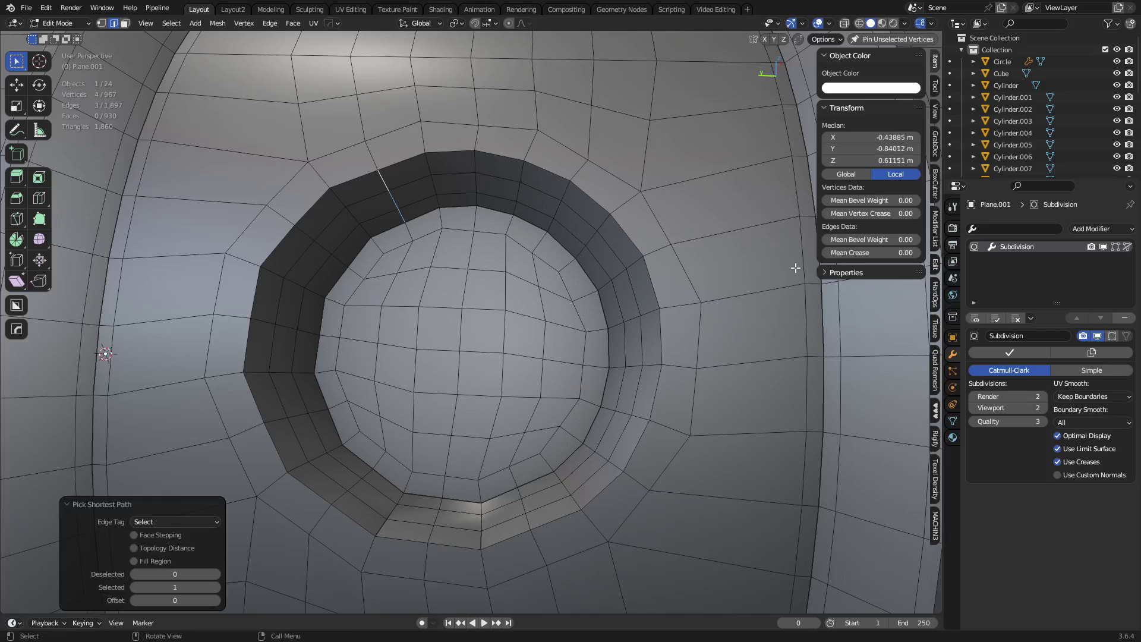
right_click(772, 416)
left_click(772, 423)
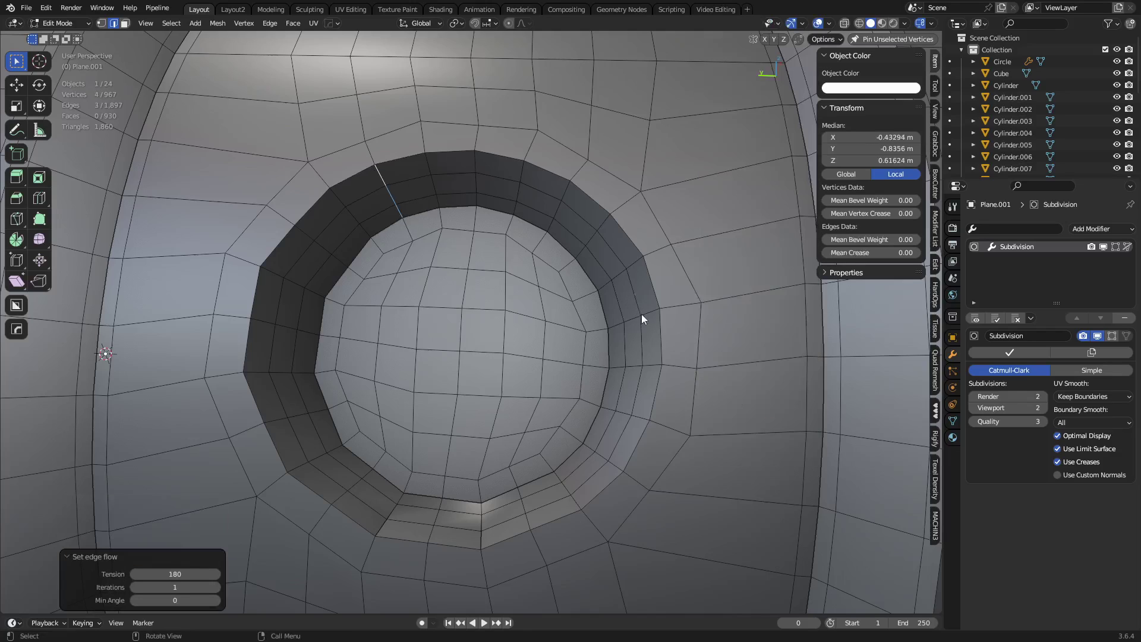
- Inspect the smoothed pocket in Object Mode up close and from afar, with the wireframe displayed over the cylinders
key("Tab")
scroll(549, 309, "down", 2)
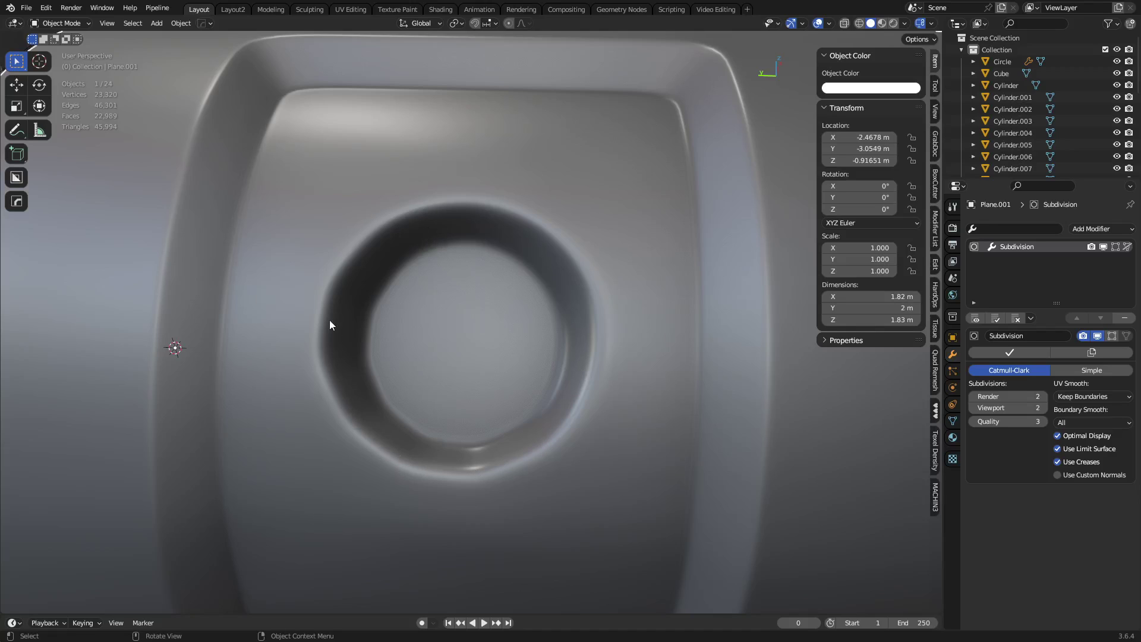
scroll(416, 350, "down", 5)
scroll(438, 381, "up", 7)
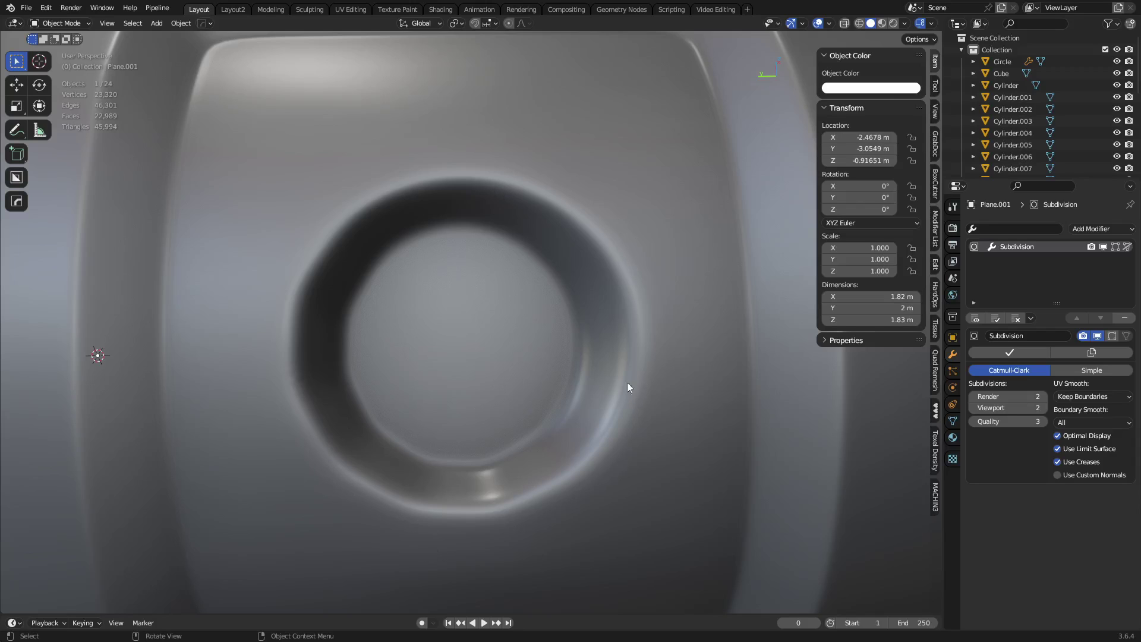
scroll(615, 300, "down", 5)
middle_click_drag(598, 312, 543, 337)
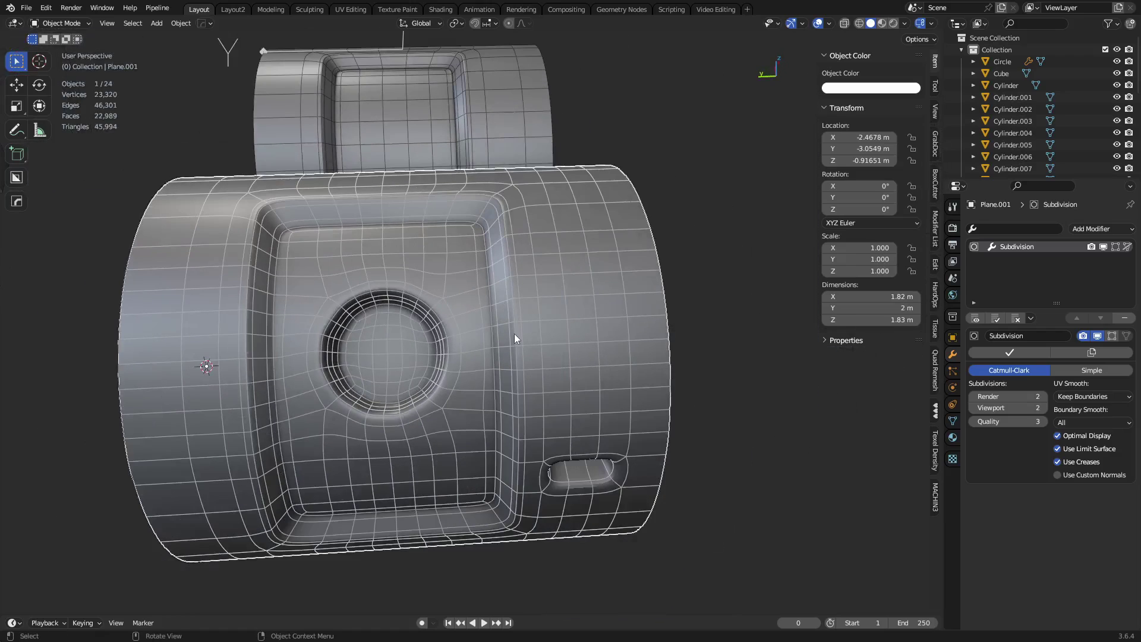
- Open the add-on preferences and search the add-ons for "machine"
left_click(46, 8)
left_click(101, 176)
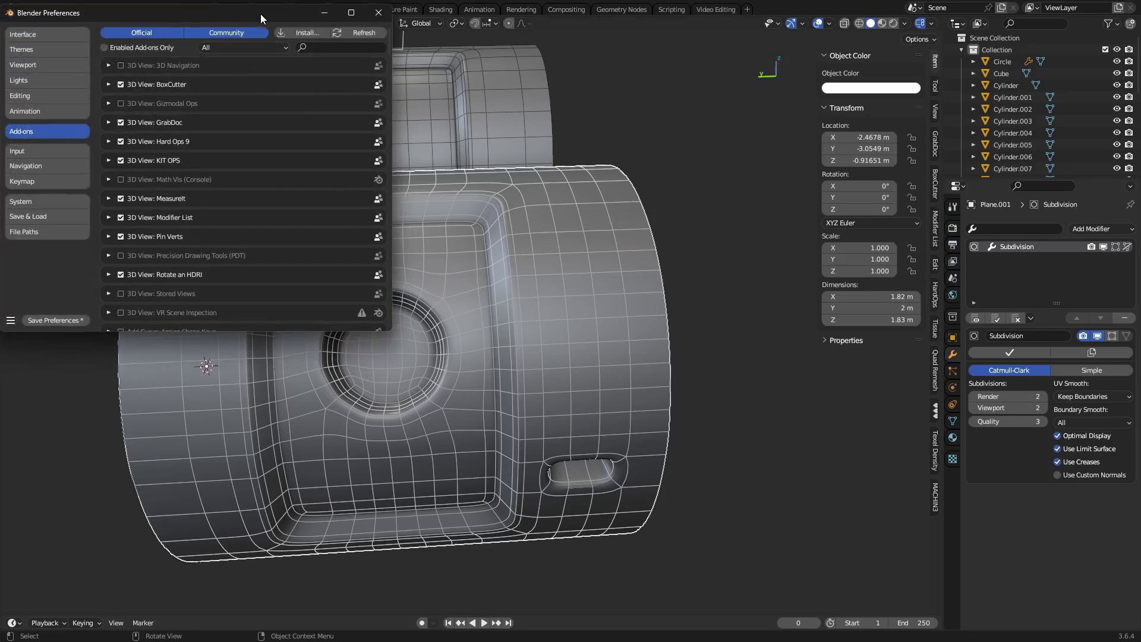
left_click_drag(260, 13, 494, 163)
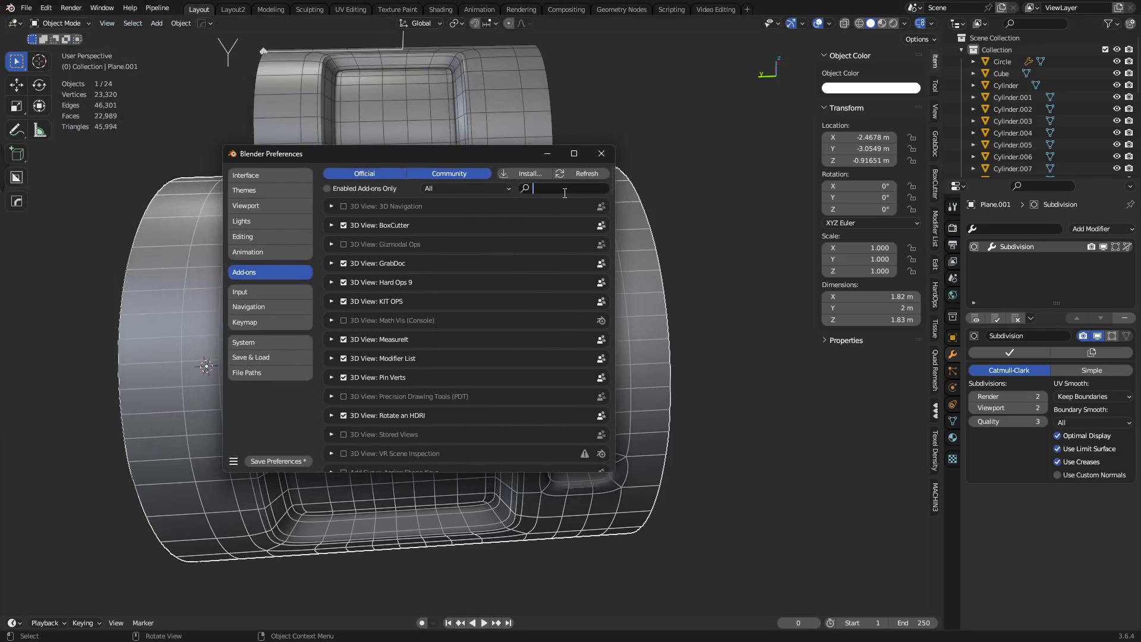
type("machinm")
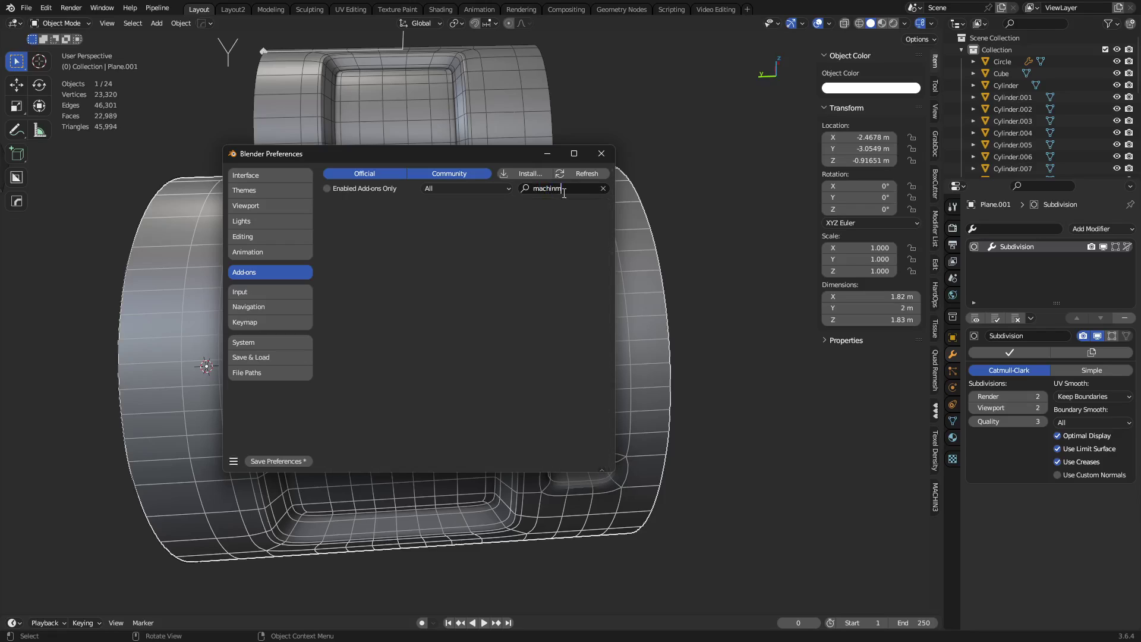
double_click(580, 187)
type("machine")
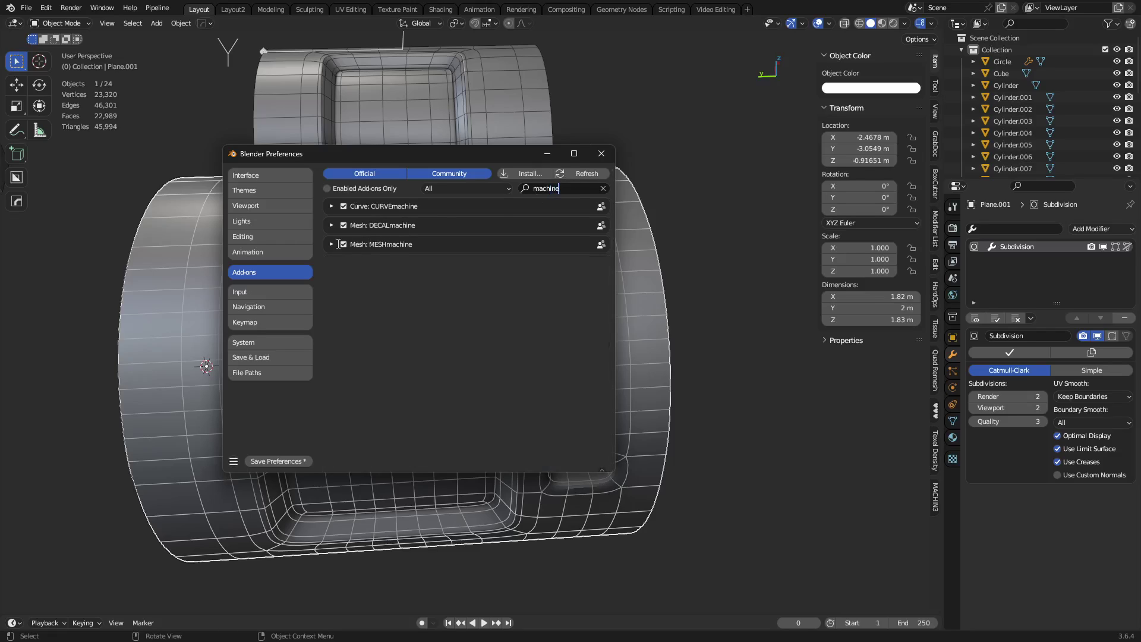
- Expand the MESHmachine add-on's details, enlarge and reposition the preferences window, and review its General settings
left_click(332, 244)
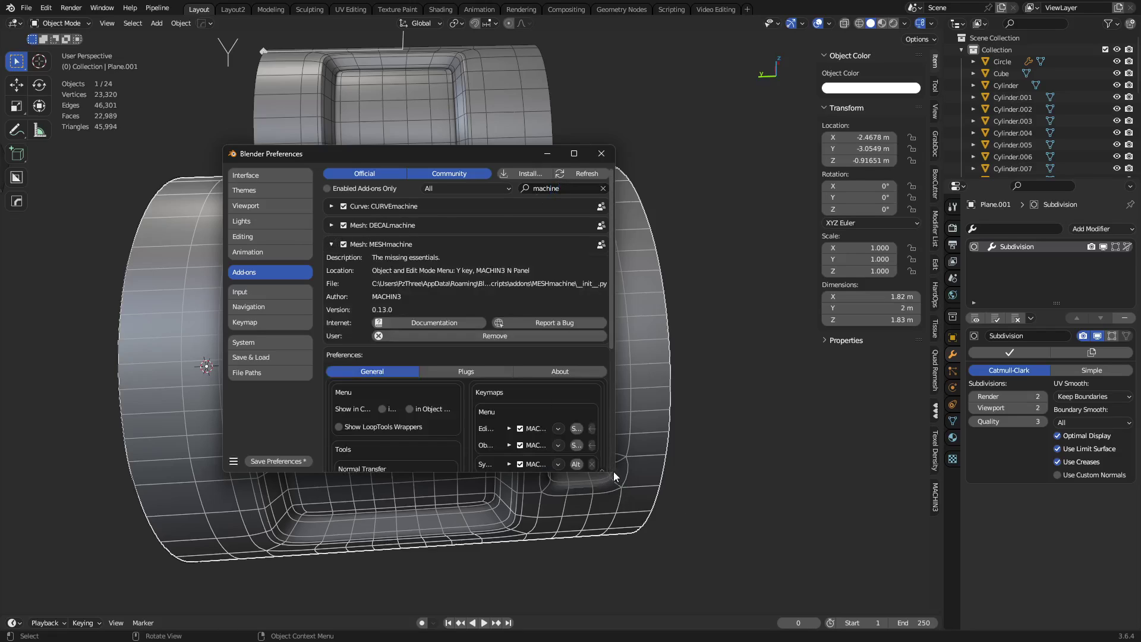
left_click_drag(616, 479, 857, 572)
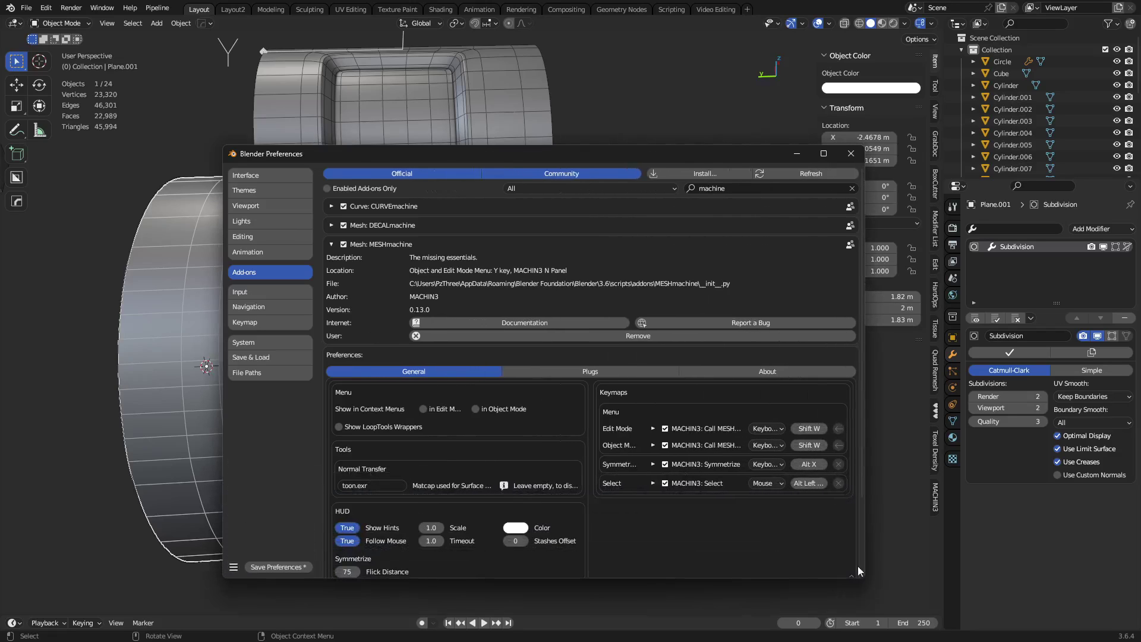
left_click_drag(618, 143, 497, 39)
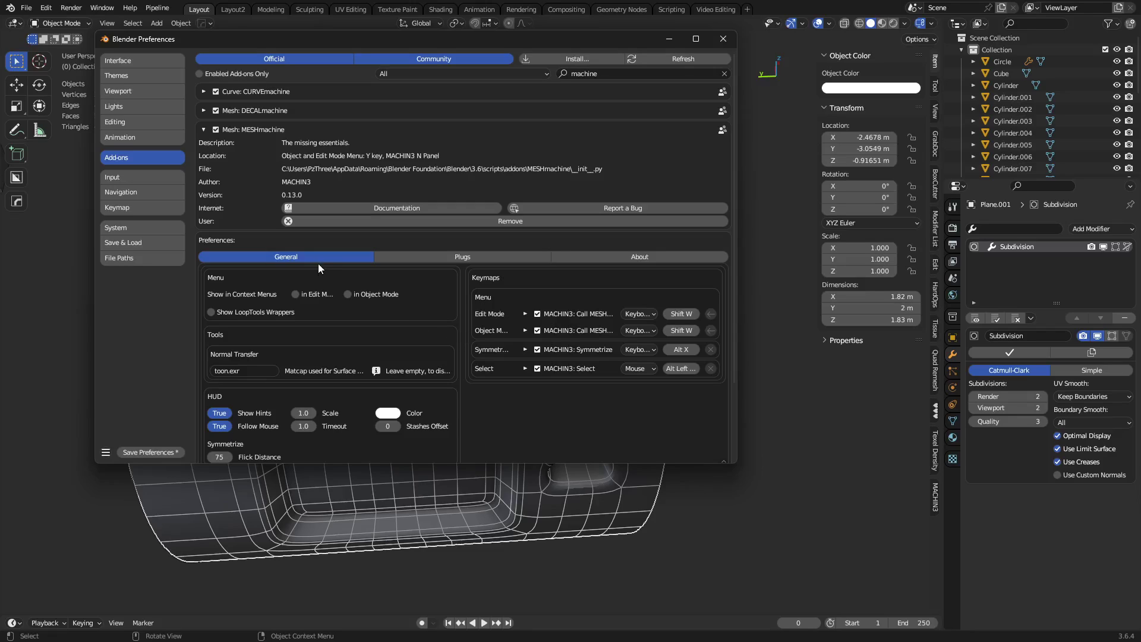
scroll(468, 374, "down", 4)
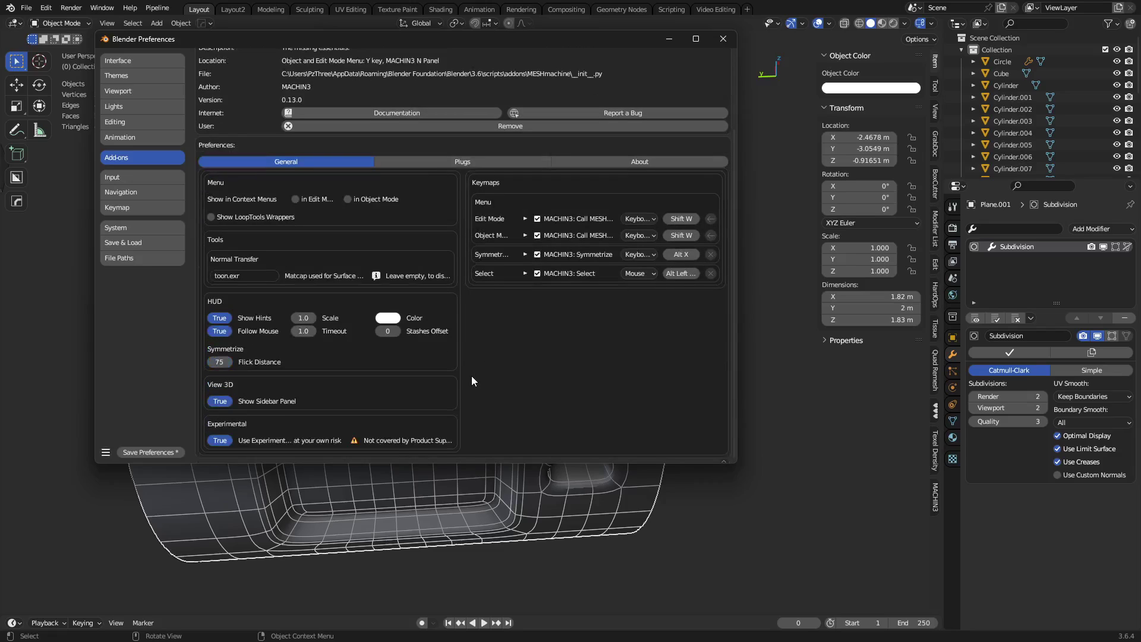
scroll(471, 374, "up", 4)
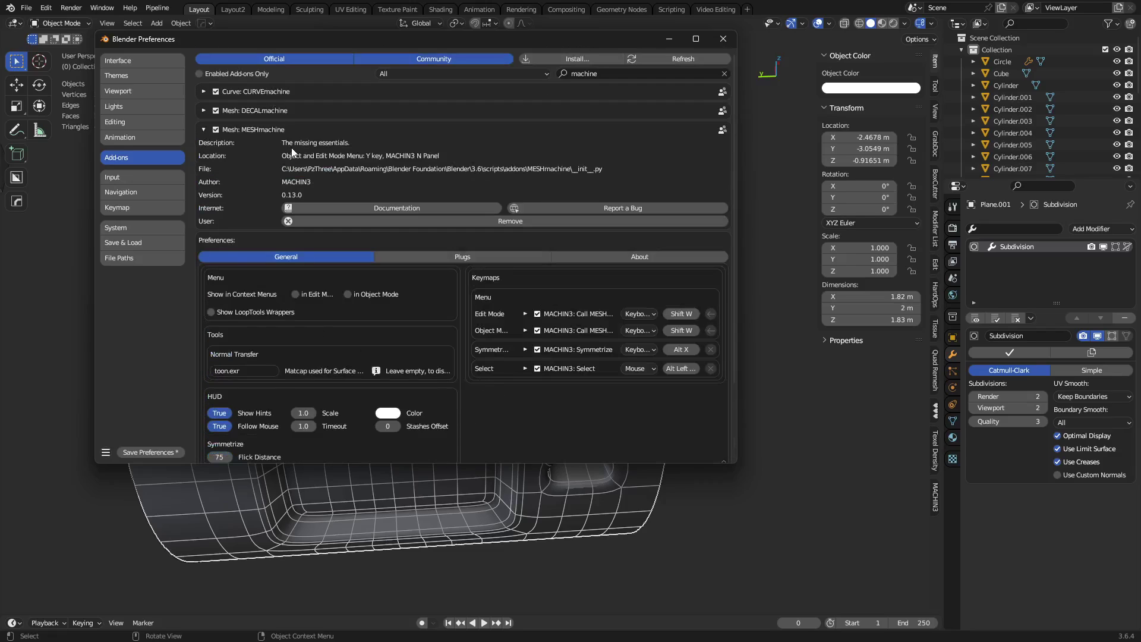
- Widen the add-on search to "machin", collapse MESHmachine and expand the MACHIN3tools add-on's details
left_click(615, 80)
key("BackSpace")
left_click(205, 149)
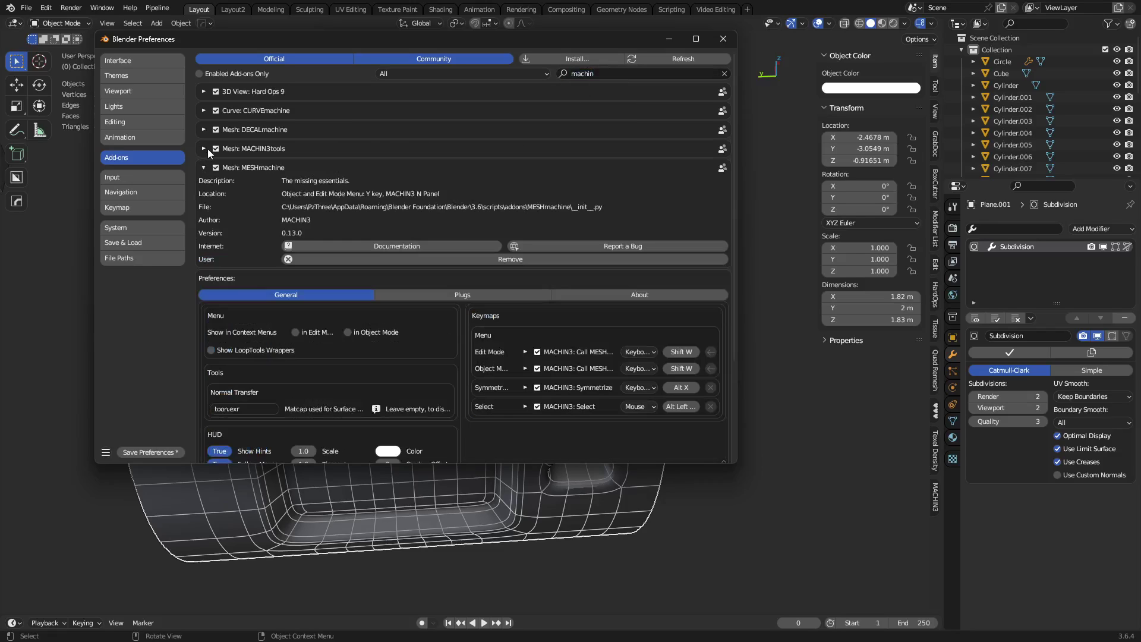
left_click(203, 167)
left_click(203, 148)
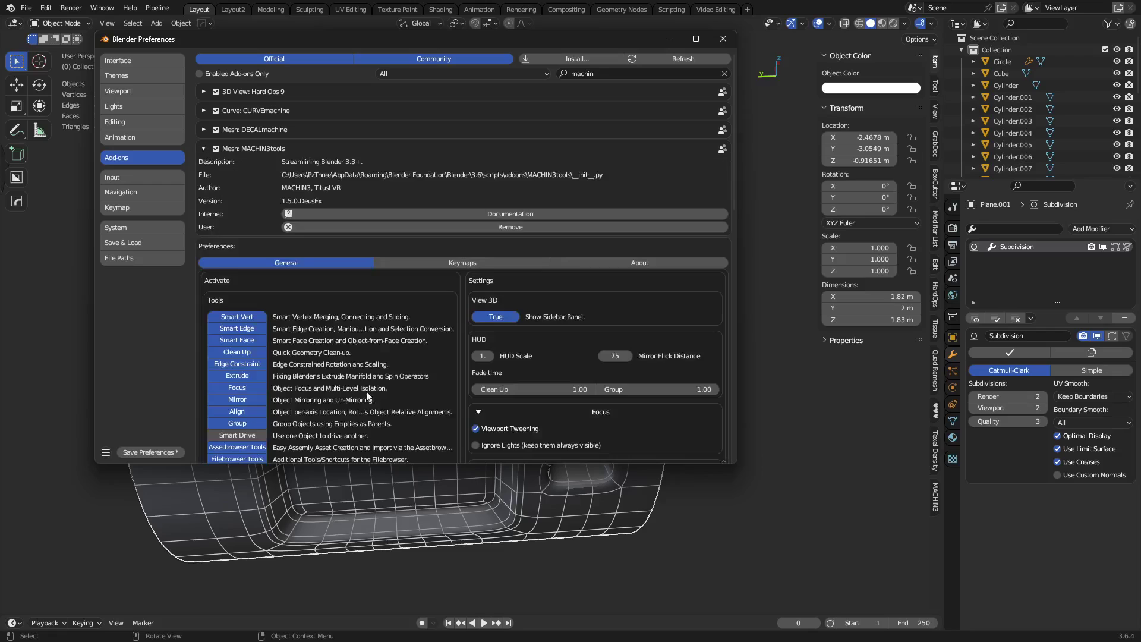
- Review the MACHIN3tools activation list including Surface Slide, enable Modes Pie, and close the preferences
scroll(367, 396, "down", 5)
scroll(258, 306, "down", 2)
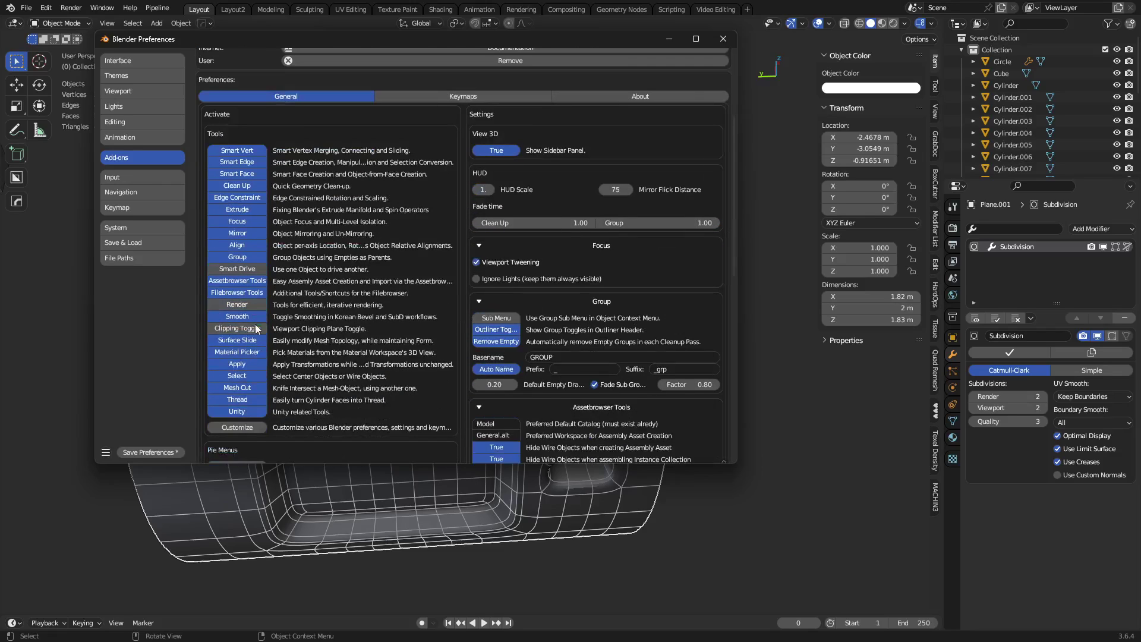
scroll(255, 334, "down", 1)
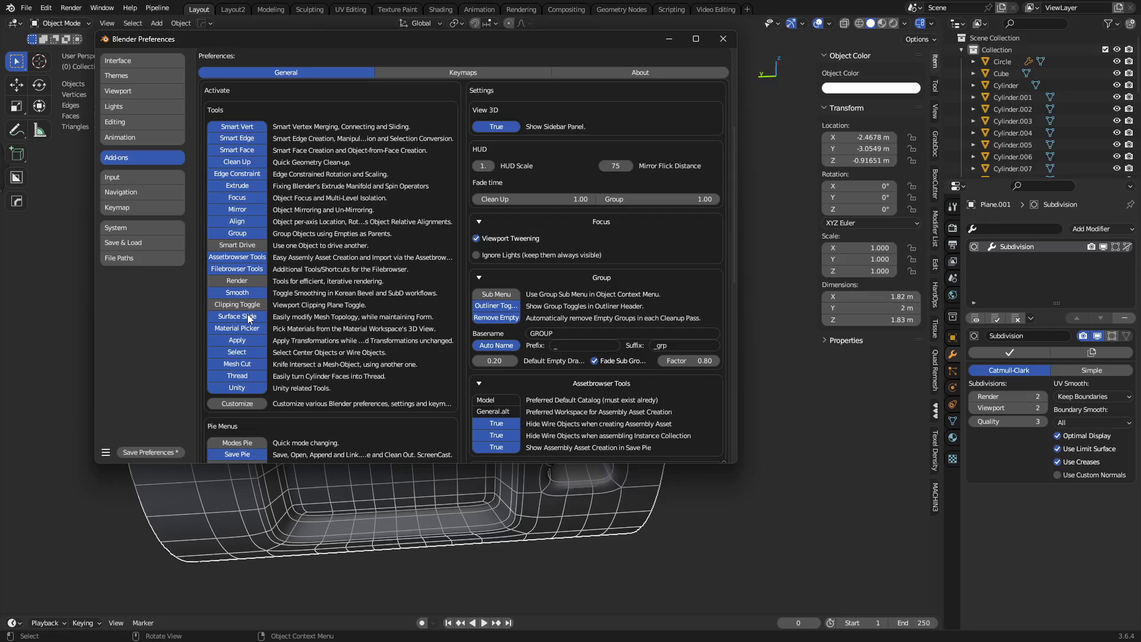
scroll(283, 339, "down", 3)
left_click(246, 373)
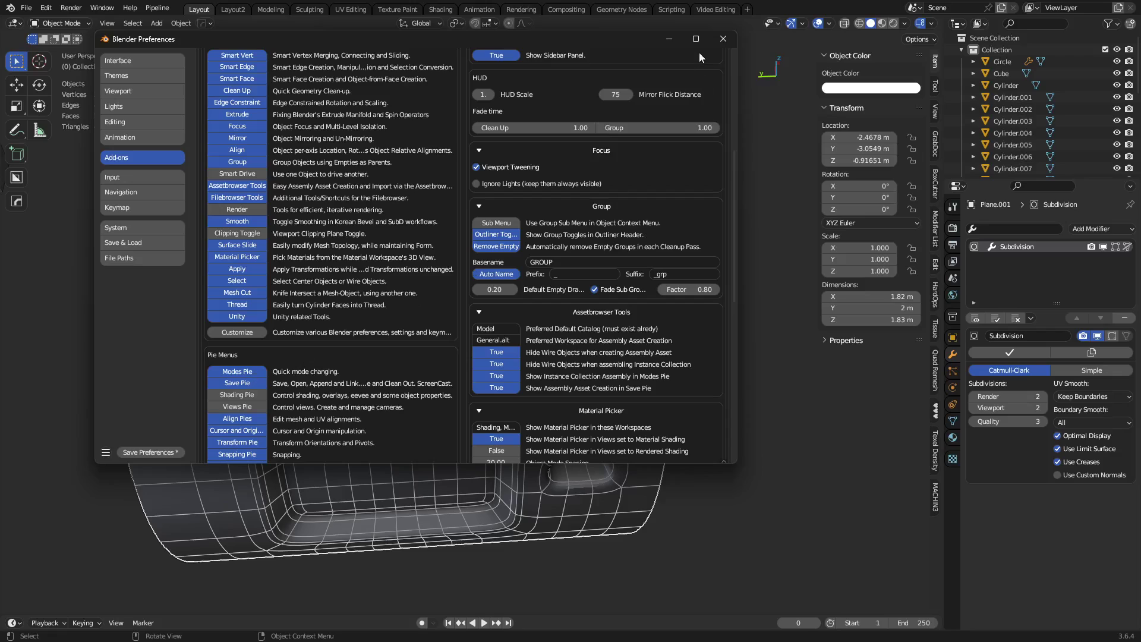
left_click(722, 39)
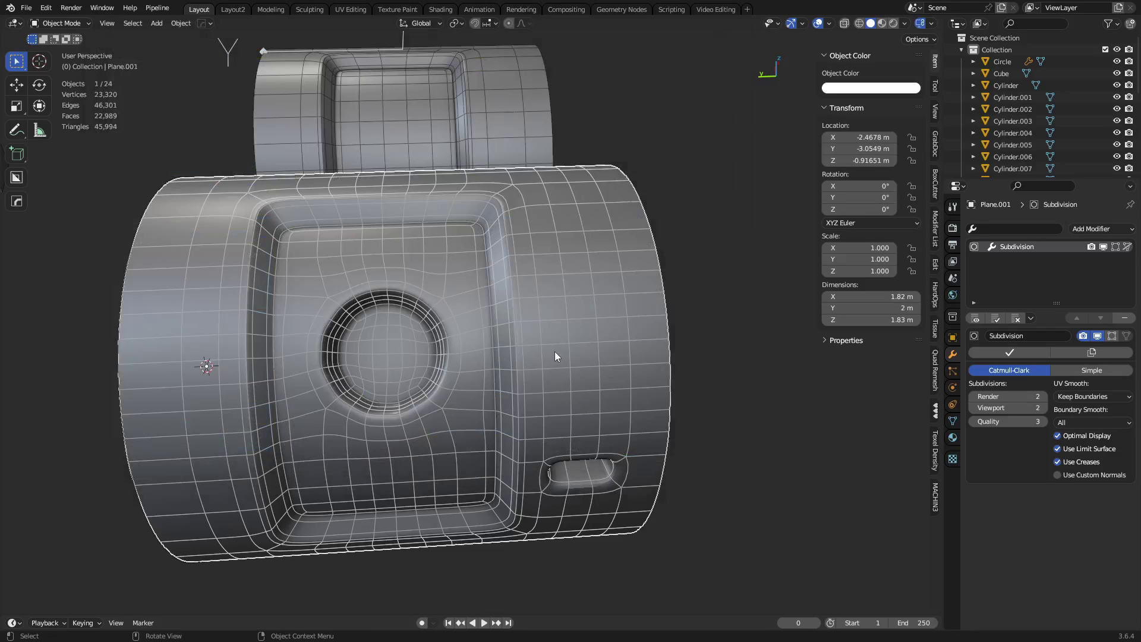
- Enter Edit Mode with face selection on the front cylinder, toggling to Object Mode and back
scroll(480, 366, "down", 2)
scroll(480, 366, "up", 2)
key("Tab")
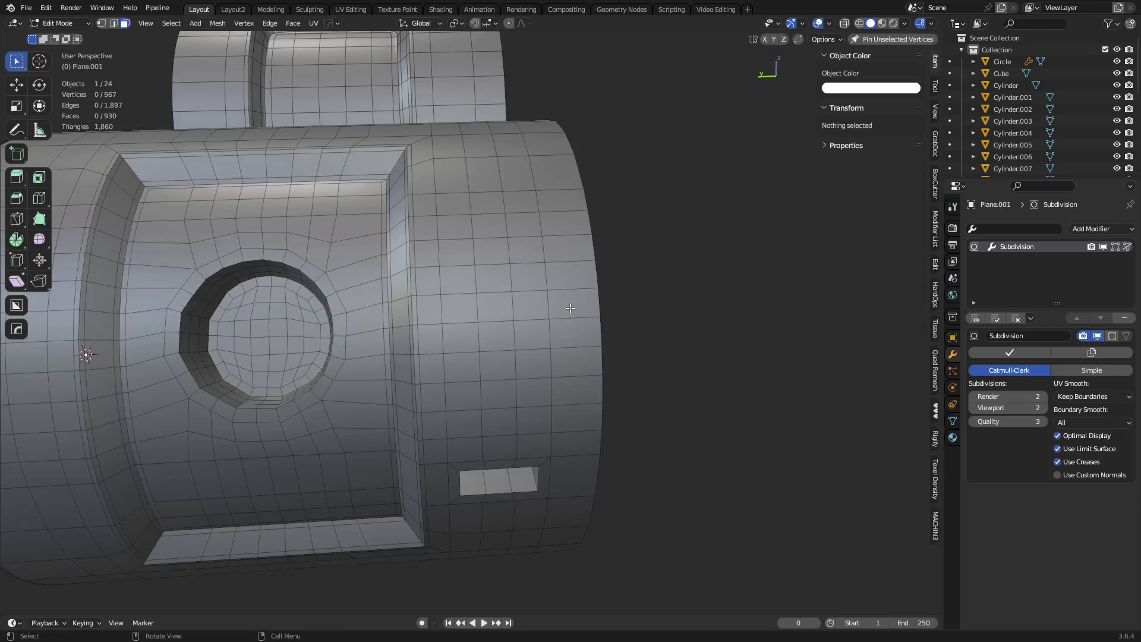
key("Tab")
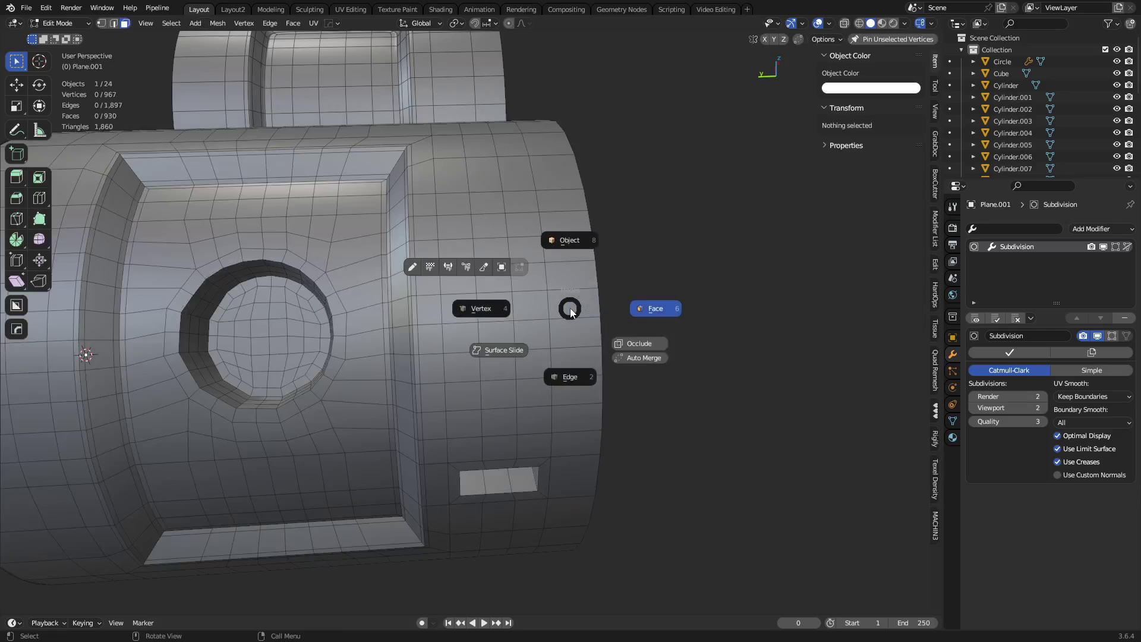
left_click(567, 248)
key("Tab")
left_click(569, 190)
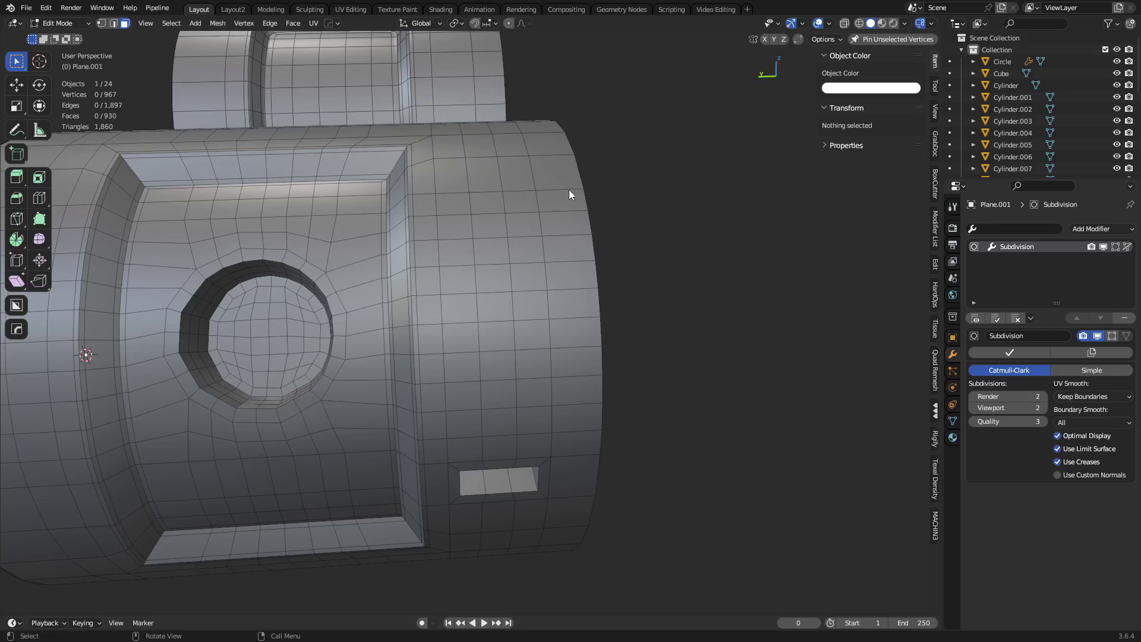
- Try vertex selection mode on the cylinder mesh and return to face selection
key("Tab")
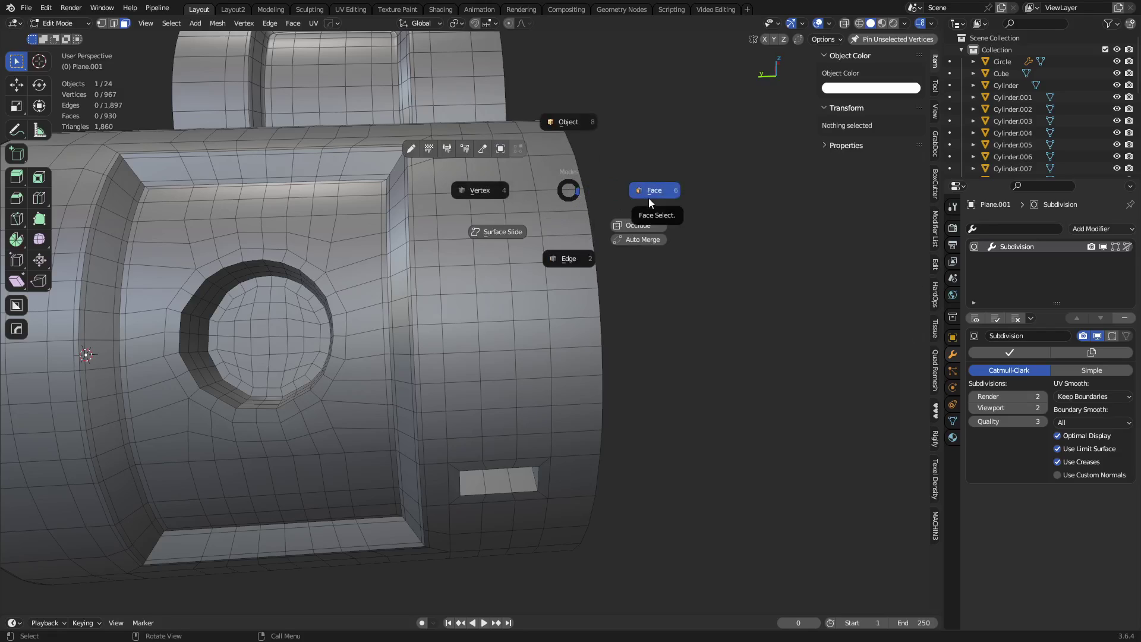
key("2")
key("Tab")
left_click(553, 248)
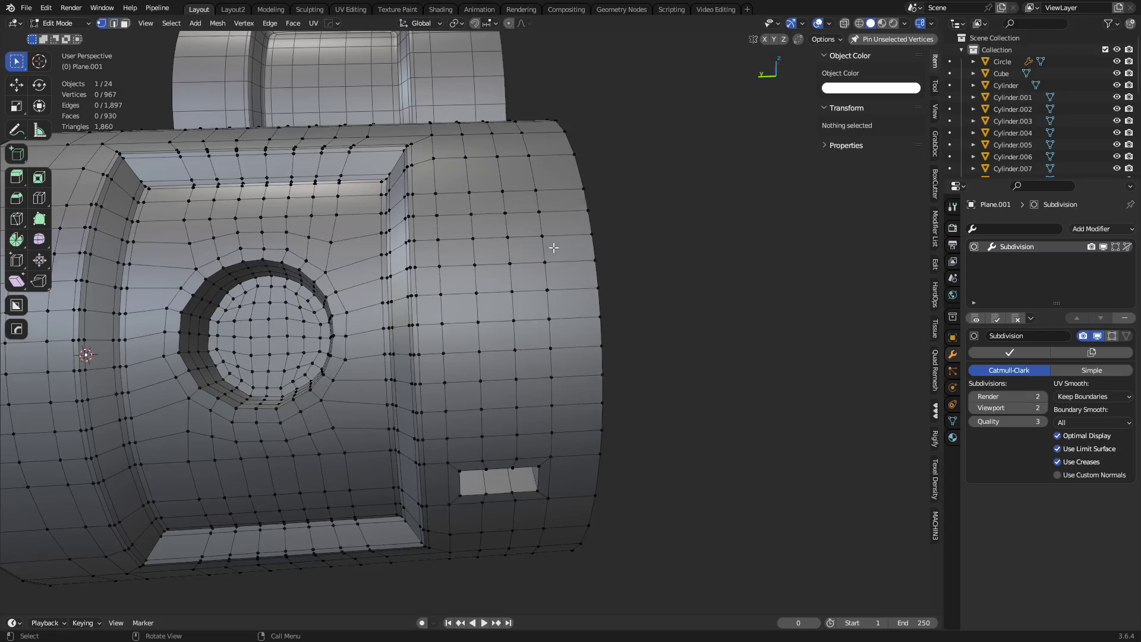
key("Tab")
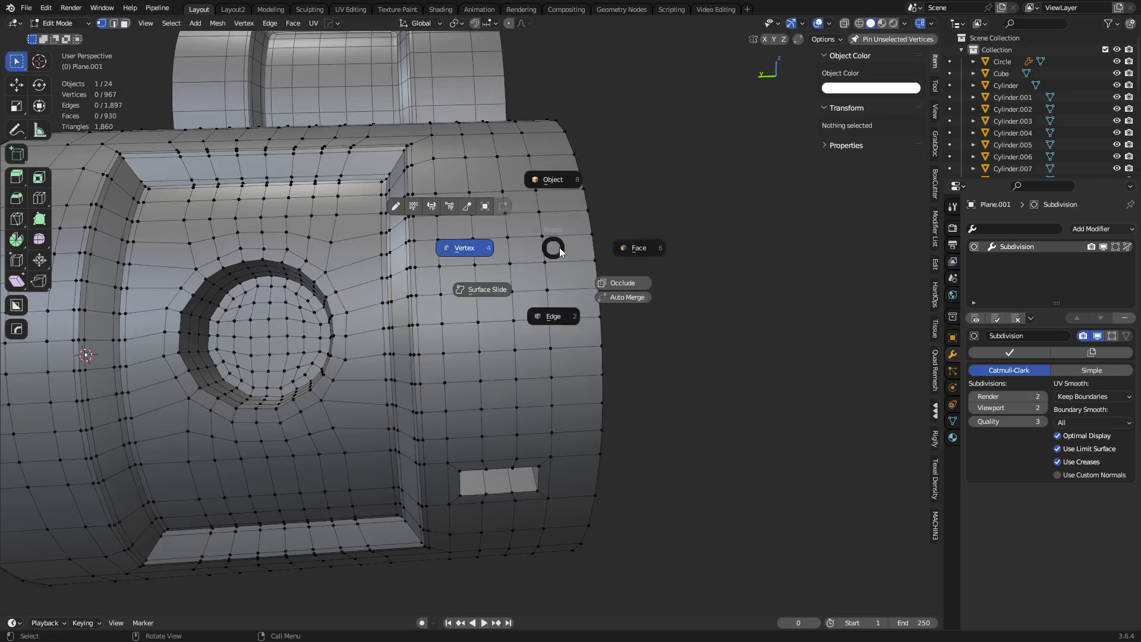
left_click(553, 197)
key("Tab")
left_click(629, 325)
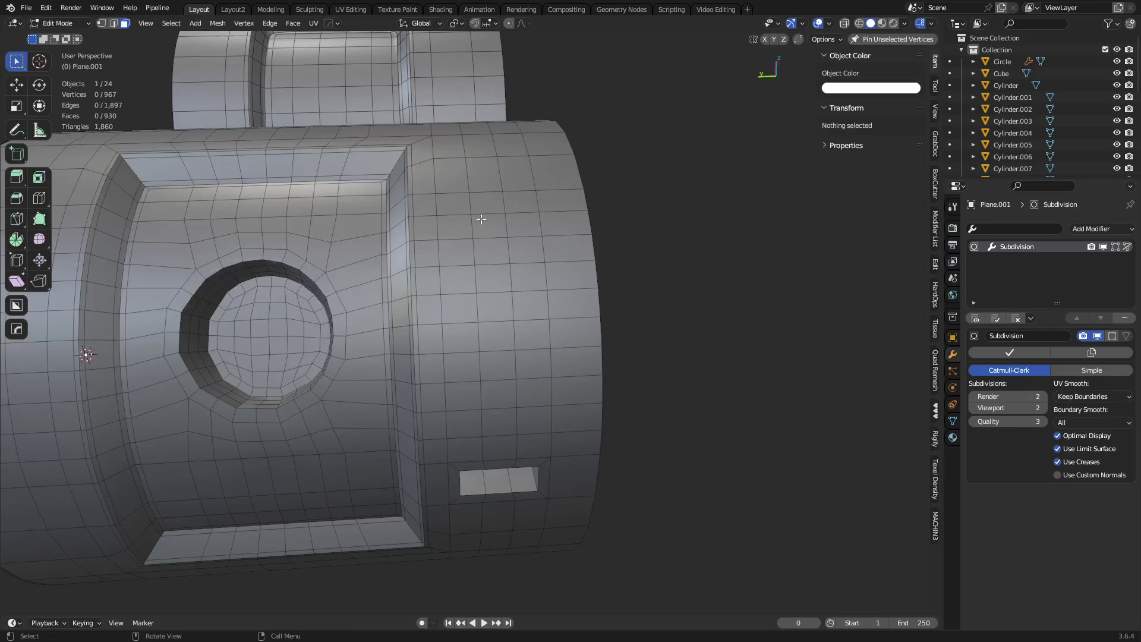
- Start Surface Slide on the front cylinder's mesh
key("Tab")
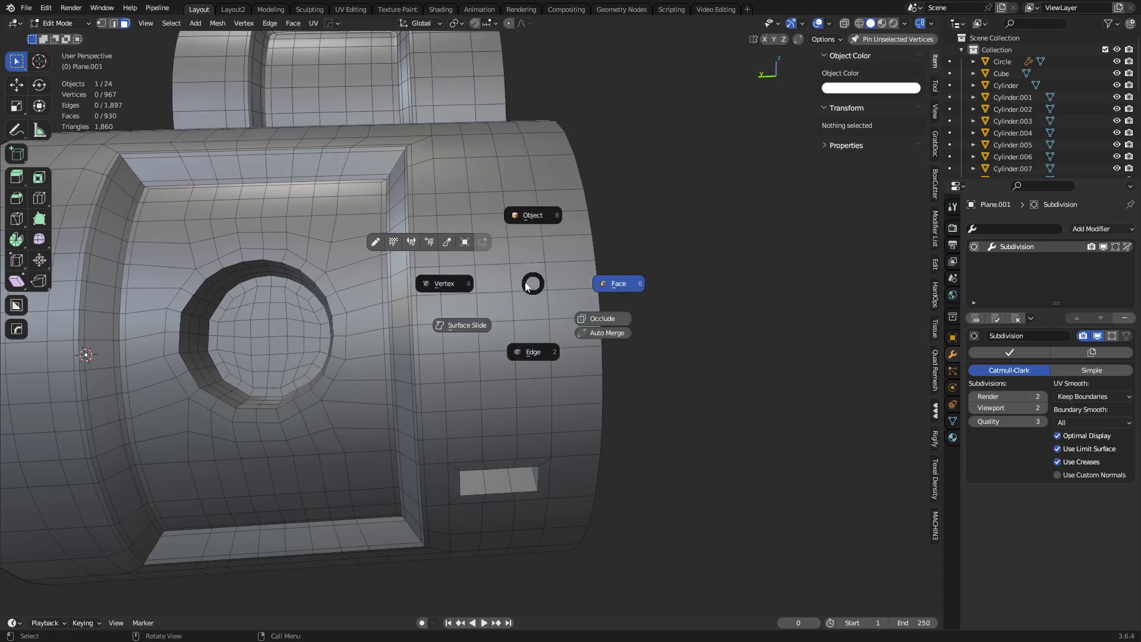
left_click(479, 325)
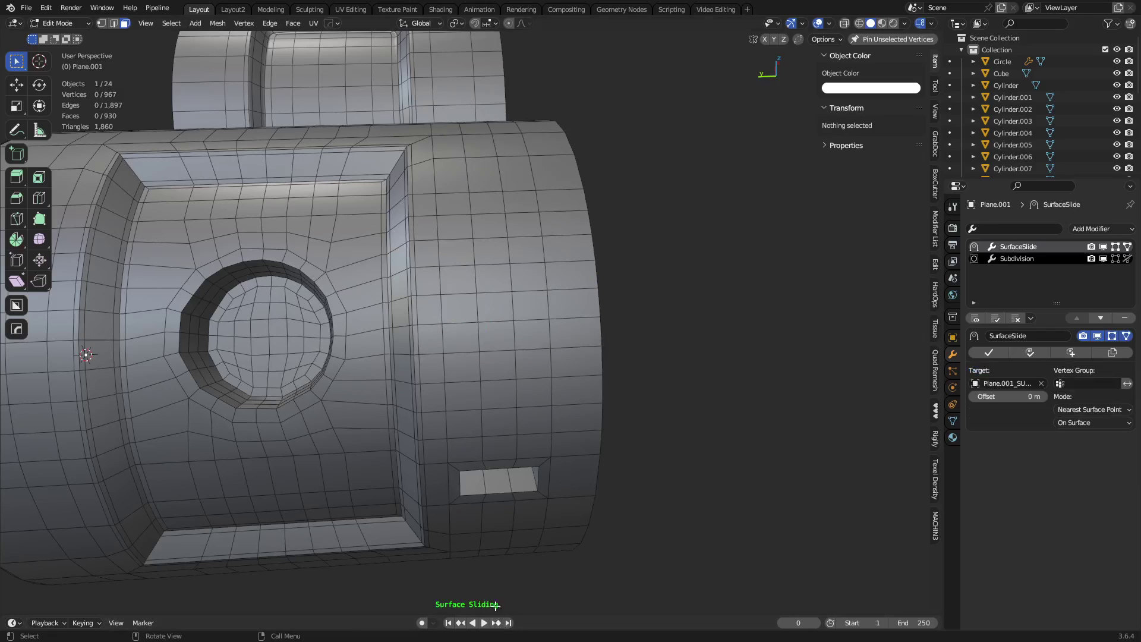
key("Tab")
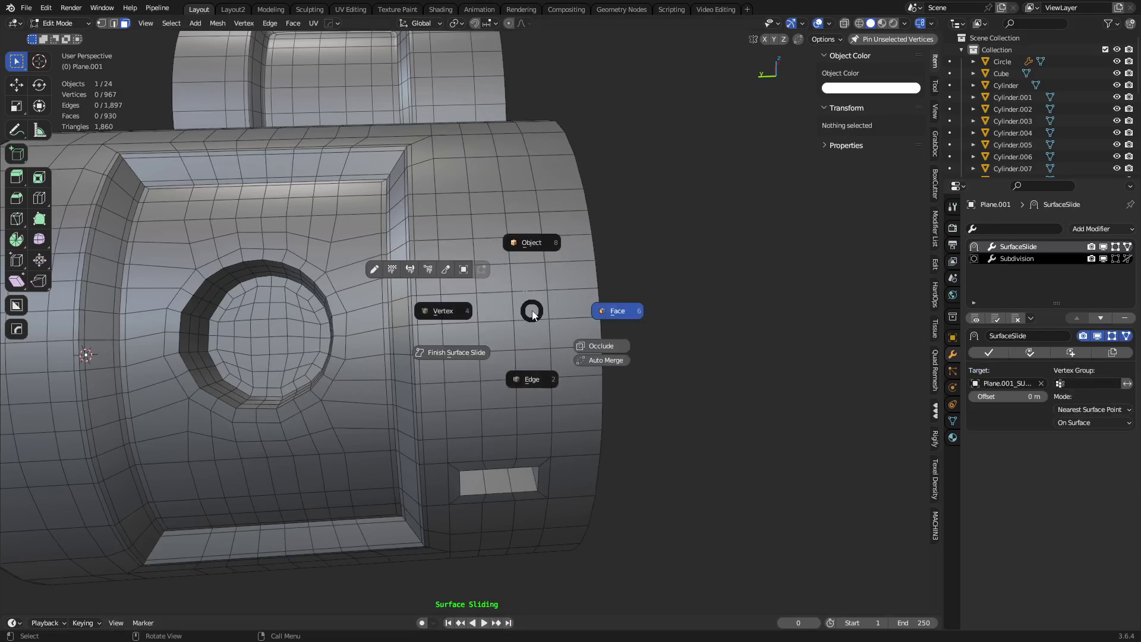
left_click(472, 353)
key("Tab")
left_click(494, 358)
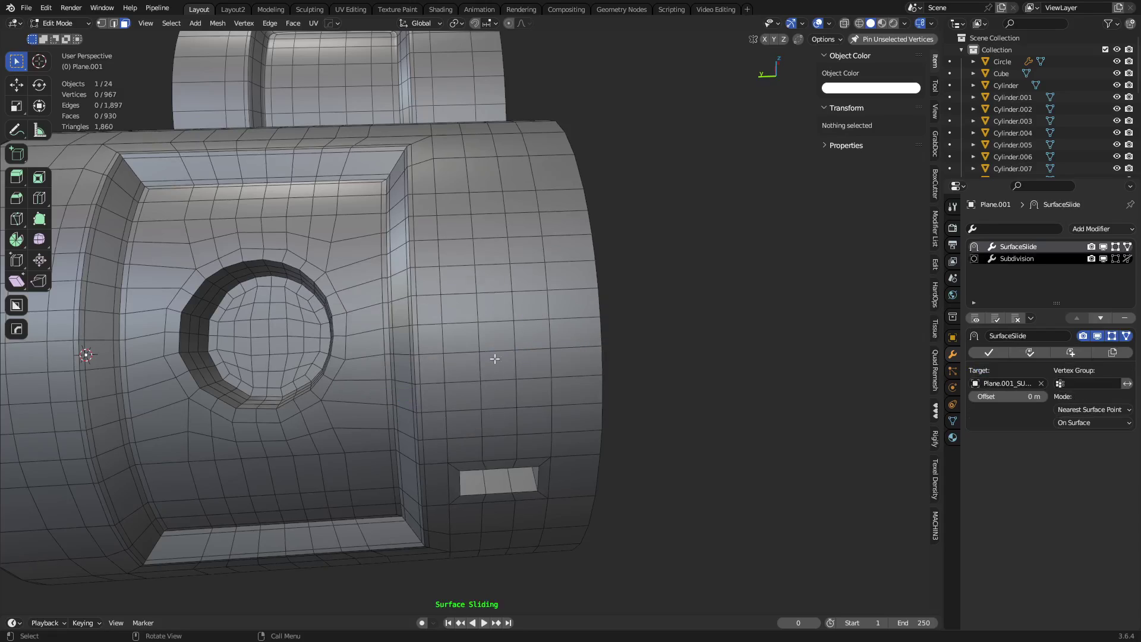
- Select a 12-face block on the plain section beside the recess and inset it about 0.062 m
left_click(457, 367)
left_click(558, 266, "ctrl+shift")
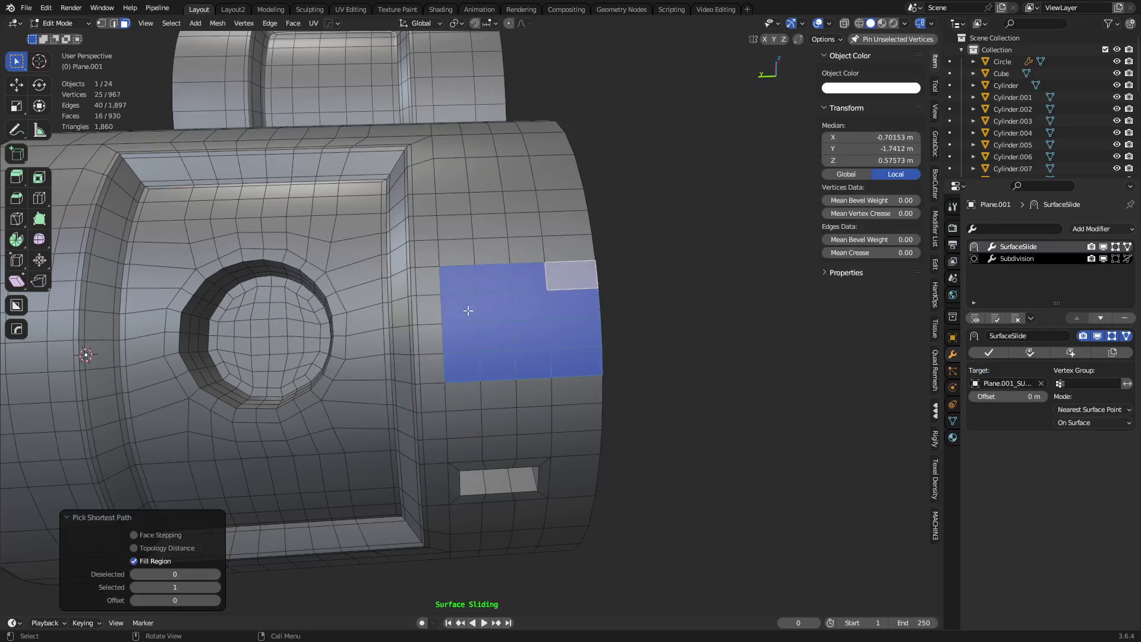
left_click(461, 331)
left_click(529, 250, "ctrl+shift")
key("i")
left_click(705, 406)
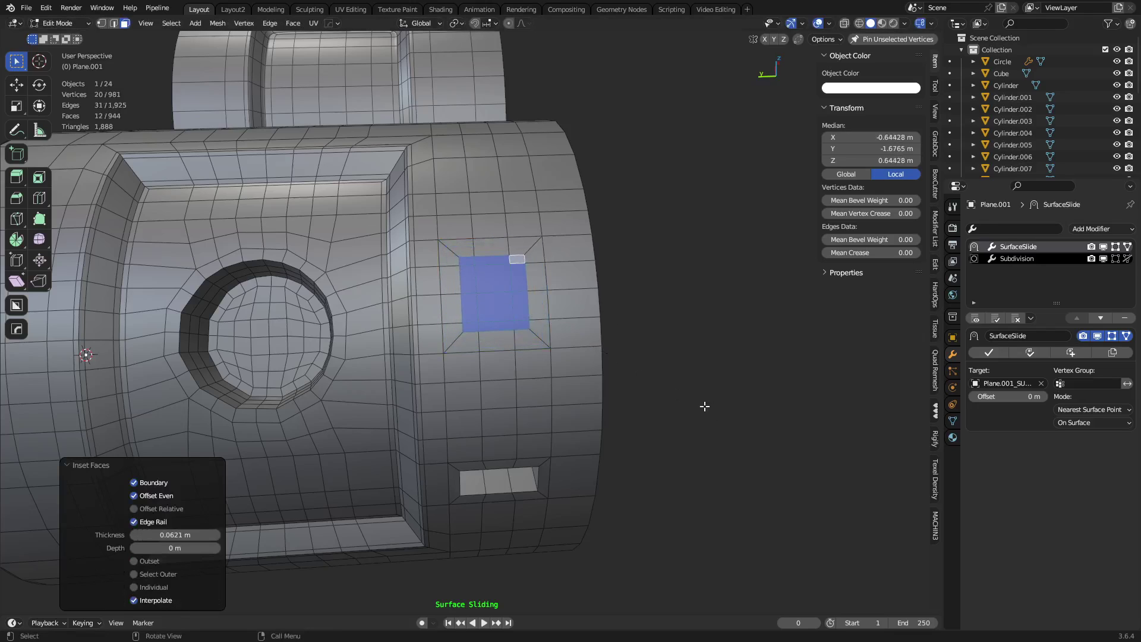
- Shape the inset faces into a circle with LoopTools Circle and try sliding it over the curved surface
right_click(646, 257)
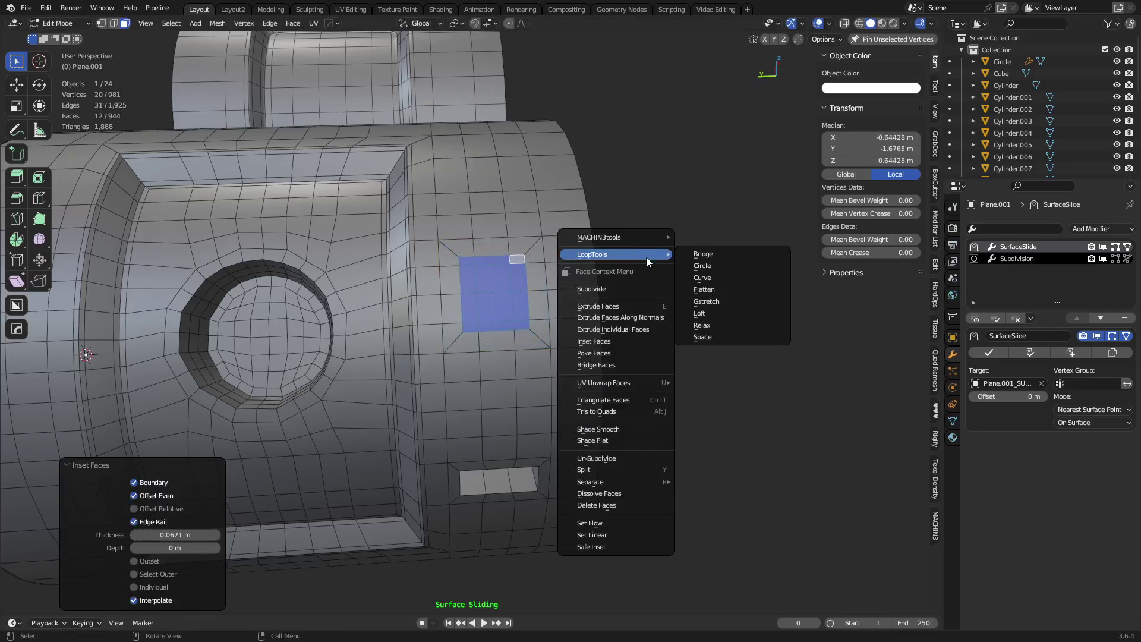
left_click(719, 265)
middle_click_drag(642, 367, 570, 346)
middle_click_drag(766, 392, 717, 360)
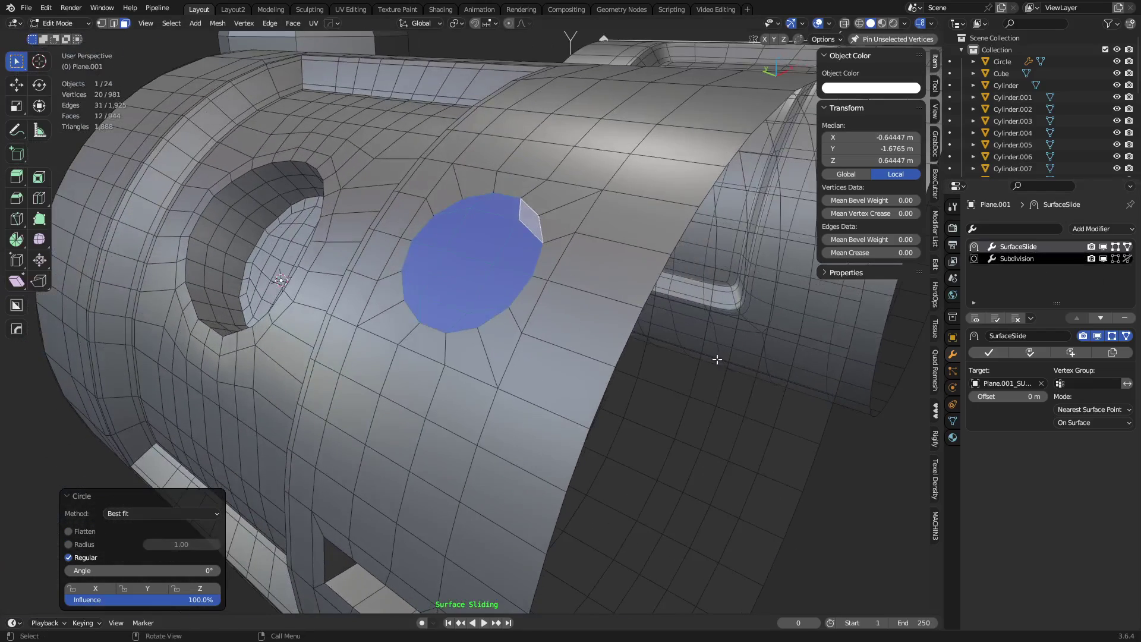
middle_click_drag(609, 351, 575, 333)
key("g")
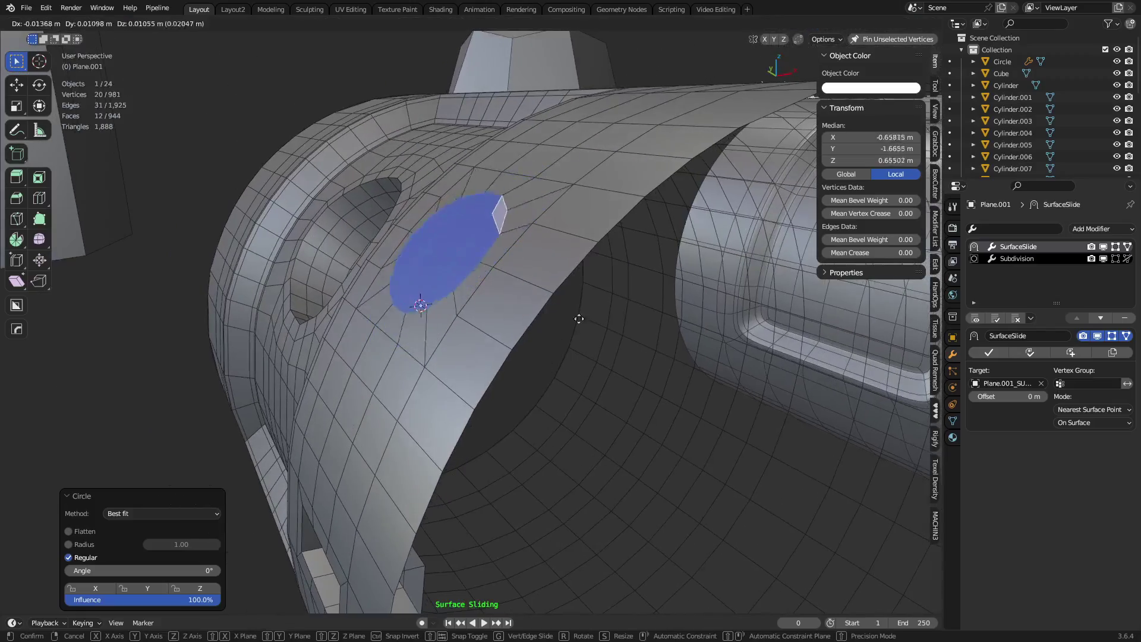
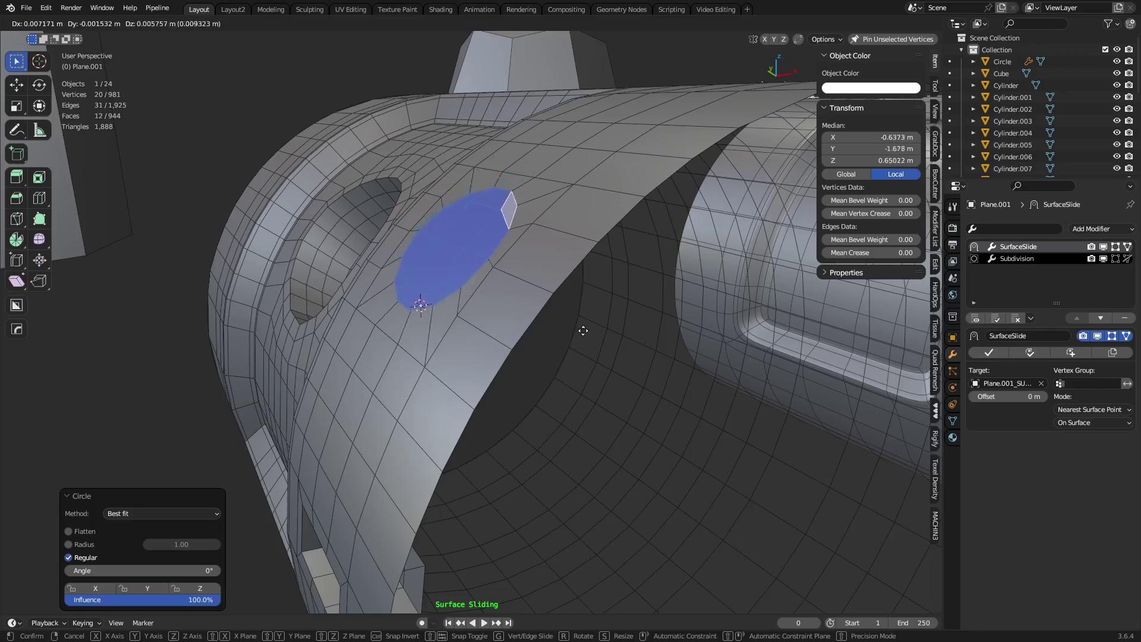
left_click(564, 327)
- Select a block of faces running from the recess floor into the circular pocket and try sliding it along the surface
middle_click_drag(570, 331, 479, 309)
left_click(315, 284)
left_click(365, 252, "ctrl+shift")
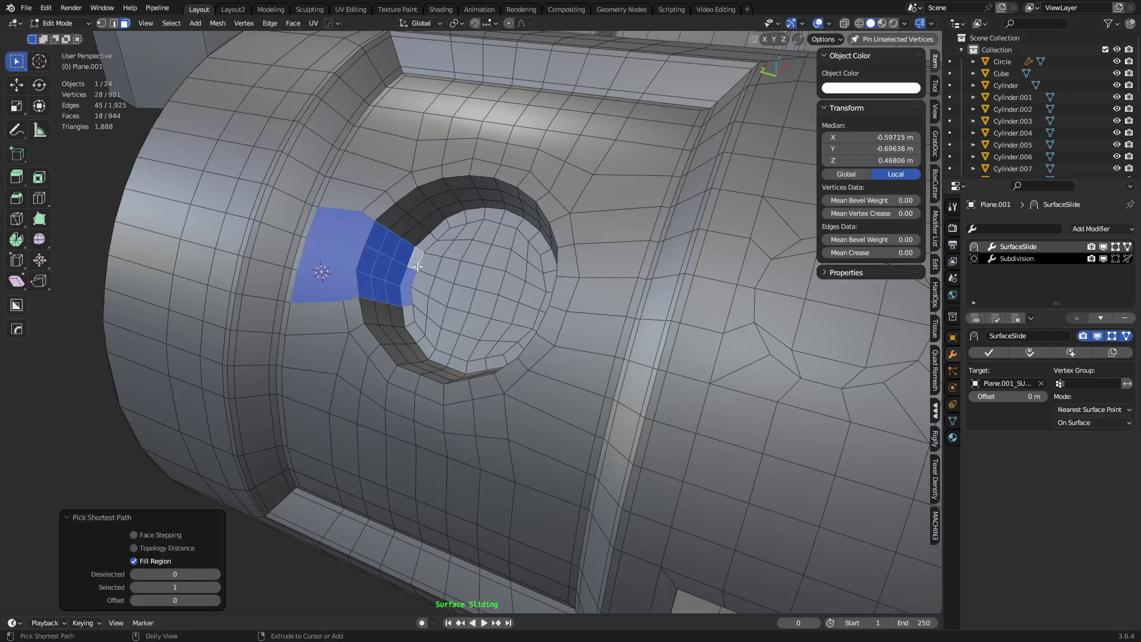
key("g")
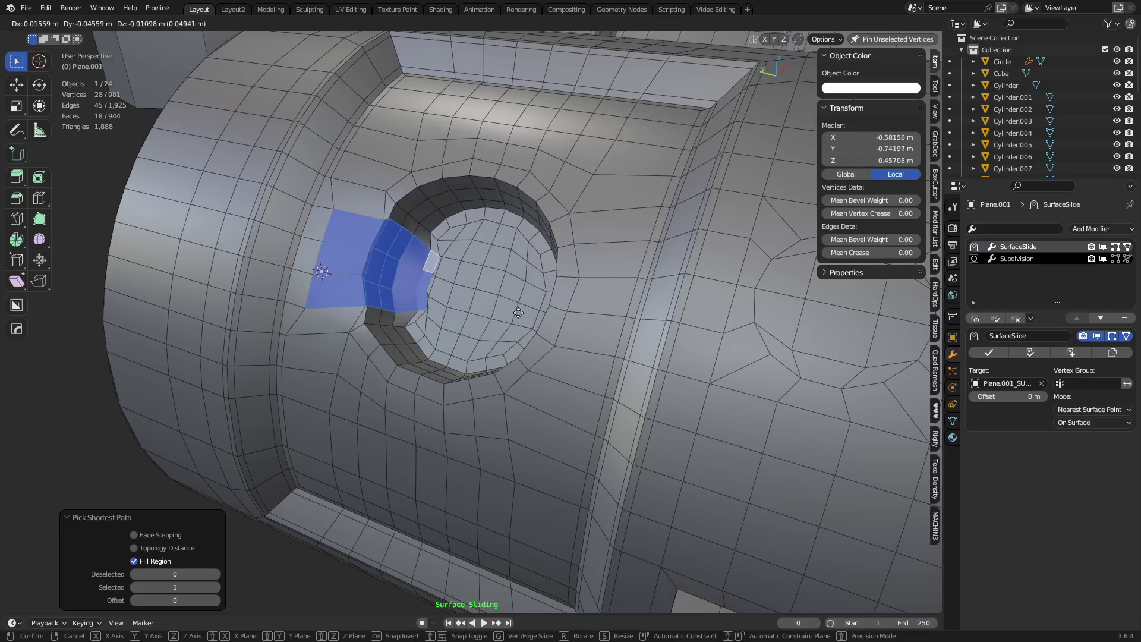
left_click(511, 309)
mouse_move(520, 313)
middle_mouse_down()
mouse_move(419, 300)
mouse_move(513, 330)
middle_mouse_up()
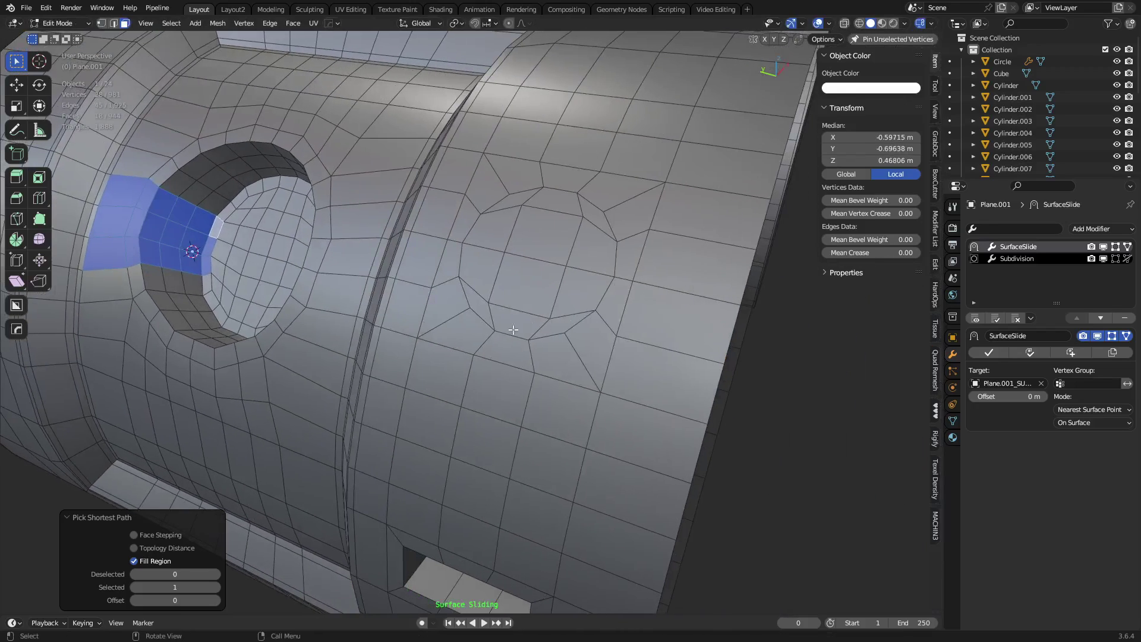
- Slide the 12-face circular block a short way up the curved surface and finish Surface Slide
left_click(470, 303)
left_click(596, 222, "ctrl+shift")
middle_click_drag(596, 222, 538, 328)
key("g")
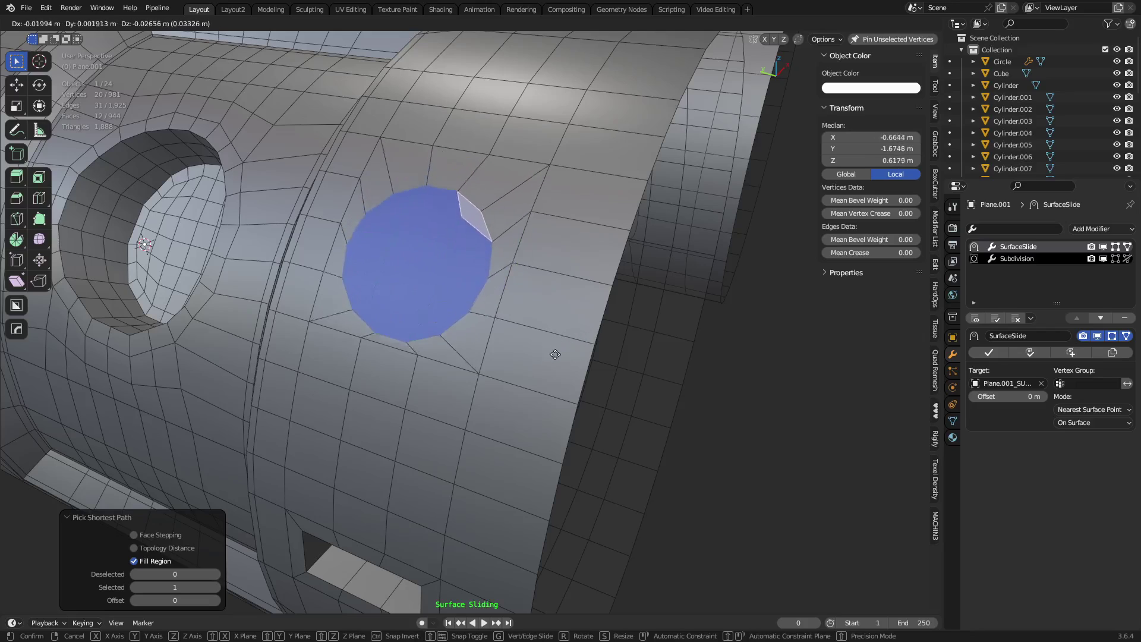
left_click(555, 324)
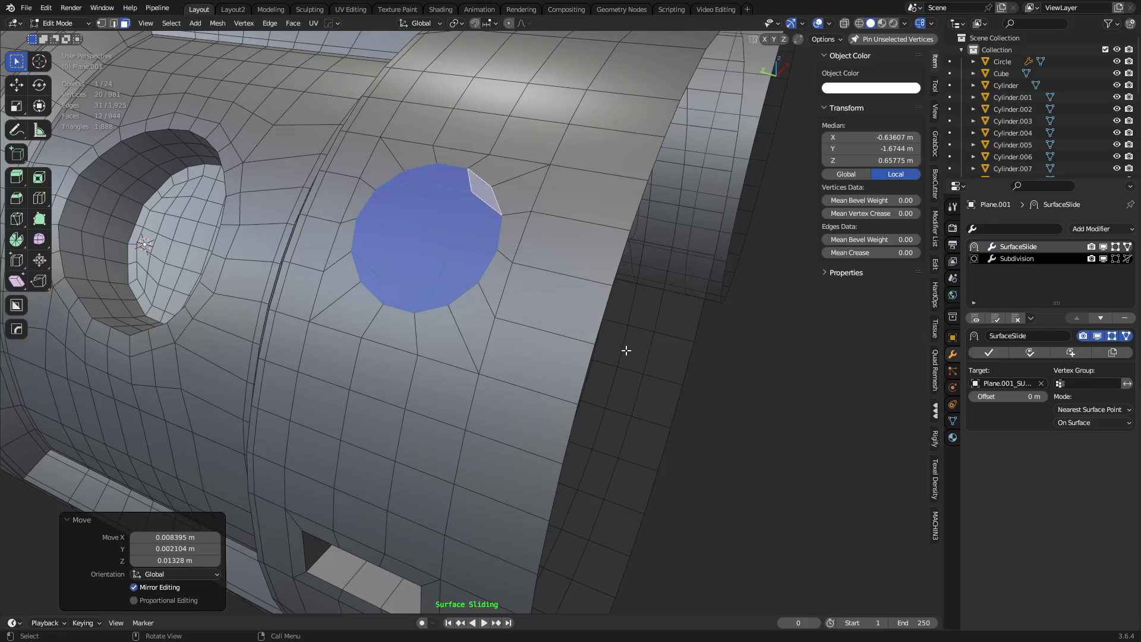
key("Tab")
left_click(608, 303)
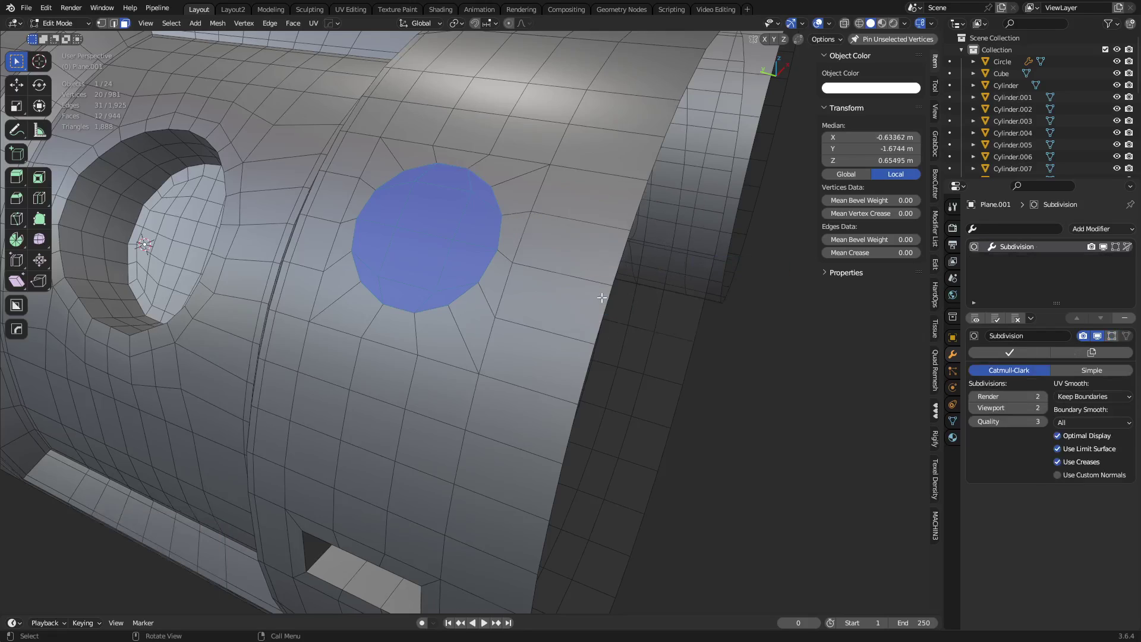
- Inset the circular faces 0.0116 m with Edge Rail off, and extrude them about 0.06 m into the cylinder
key("i")
left_click(603, 373)
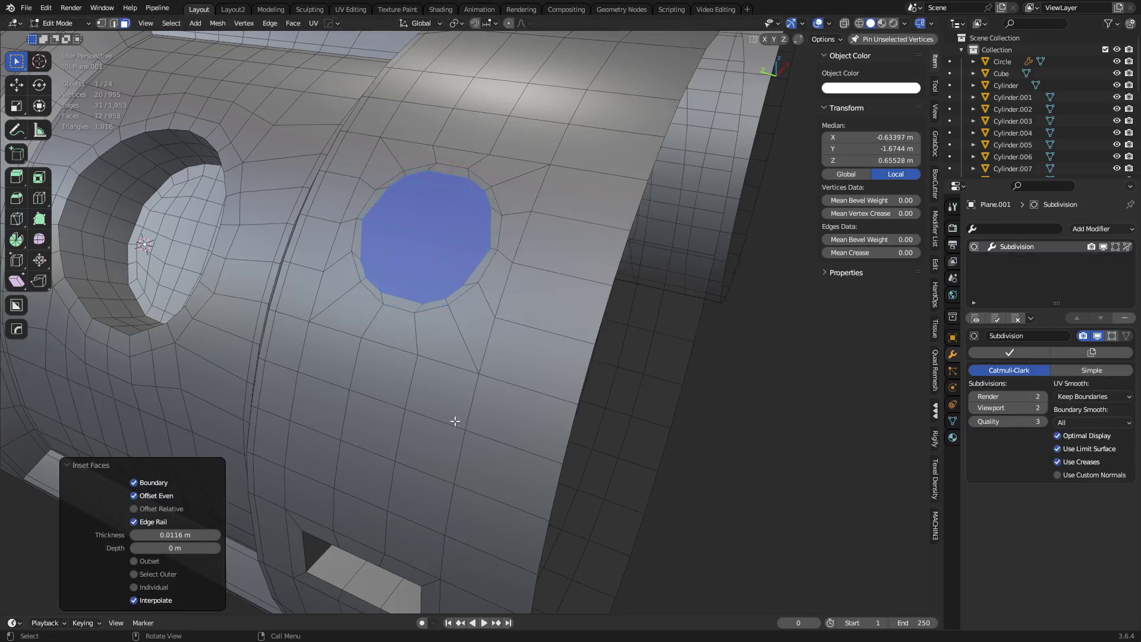
left_click(162, 521)
middle_click_drag(582, 415, 537, 420)
key("e")
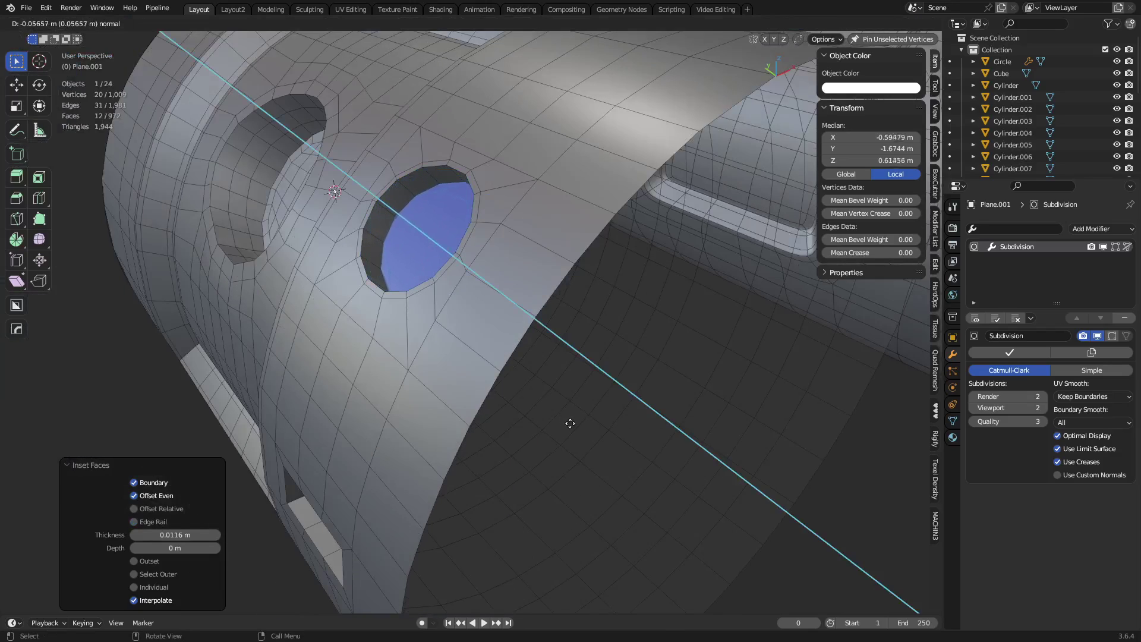
key("Escape")
- Inset the new pocket's floor faces about 0.0076 m with Edge Rail off
key("i")
left_click(562, 423)
left_click(155, 521)
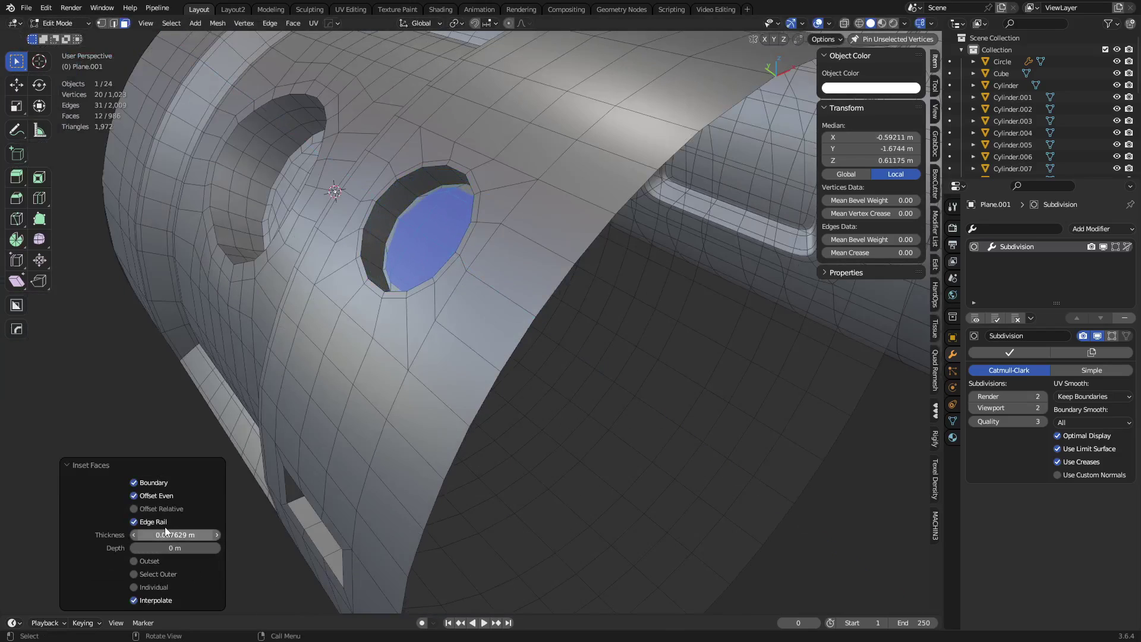
left_click(165, 521)
- Switch to vertex selection and start Surface Slide for the vertices around the new circular pocket
middle_click_drag(532, 418, 636, 425)
key("Tab")
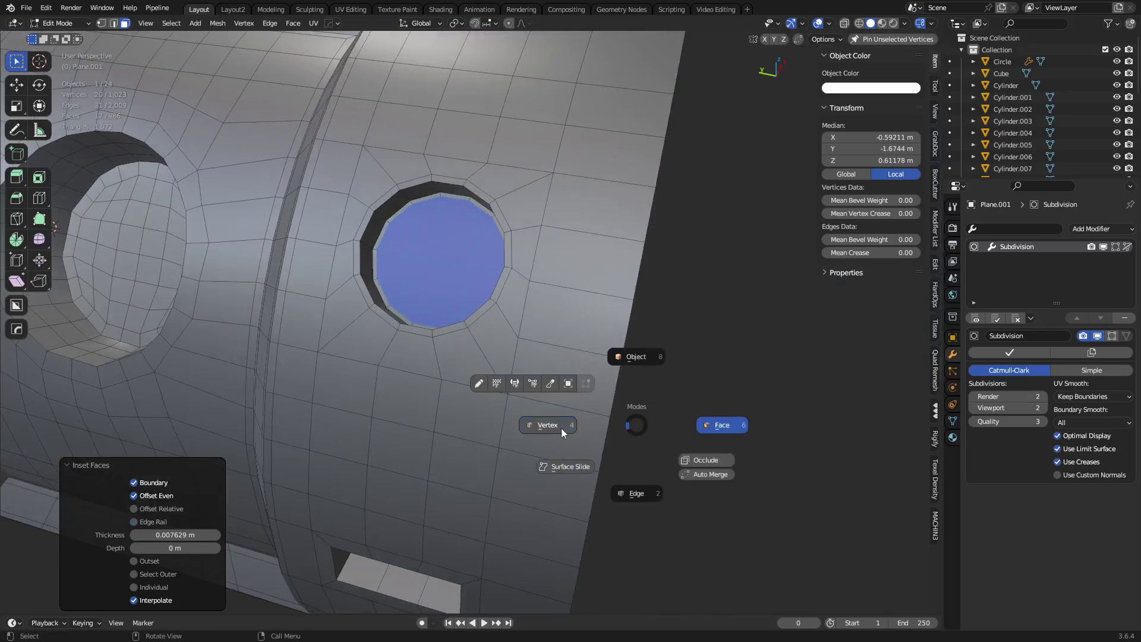
left_click(561, 428)
middle_click_drag(565, 420, 644, 415)
middle_click_drag(556, 390, 578, 421)
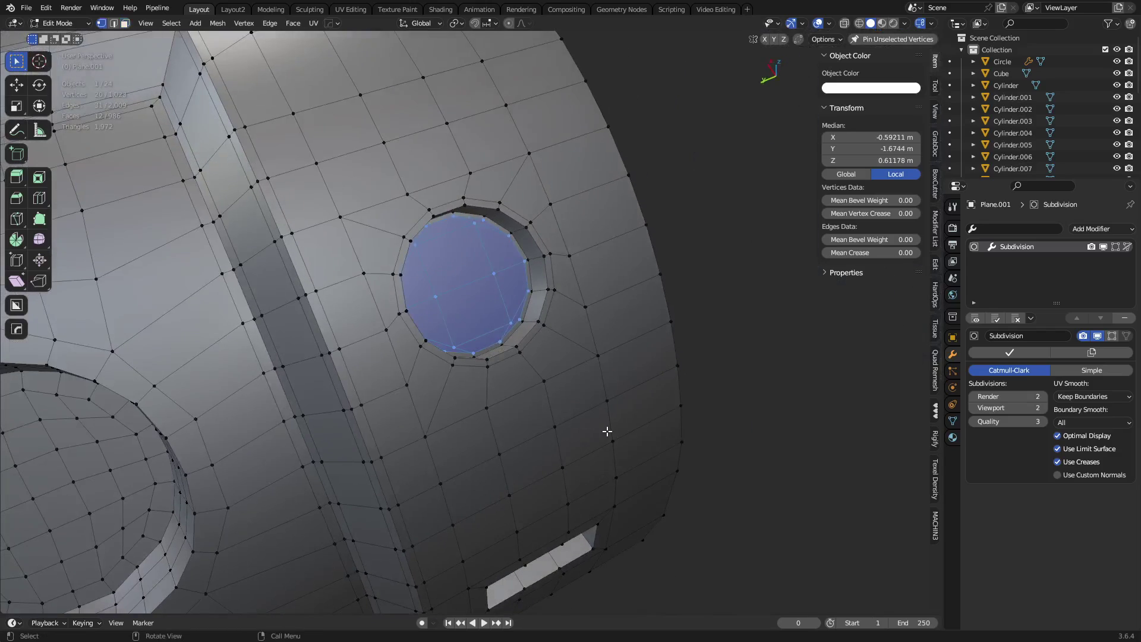
key("Tab")
left_click(525, 429)
key("Tab")
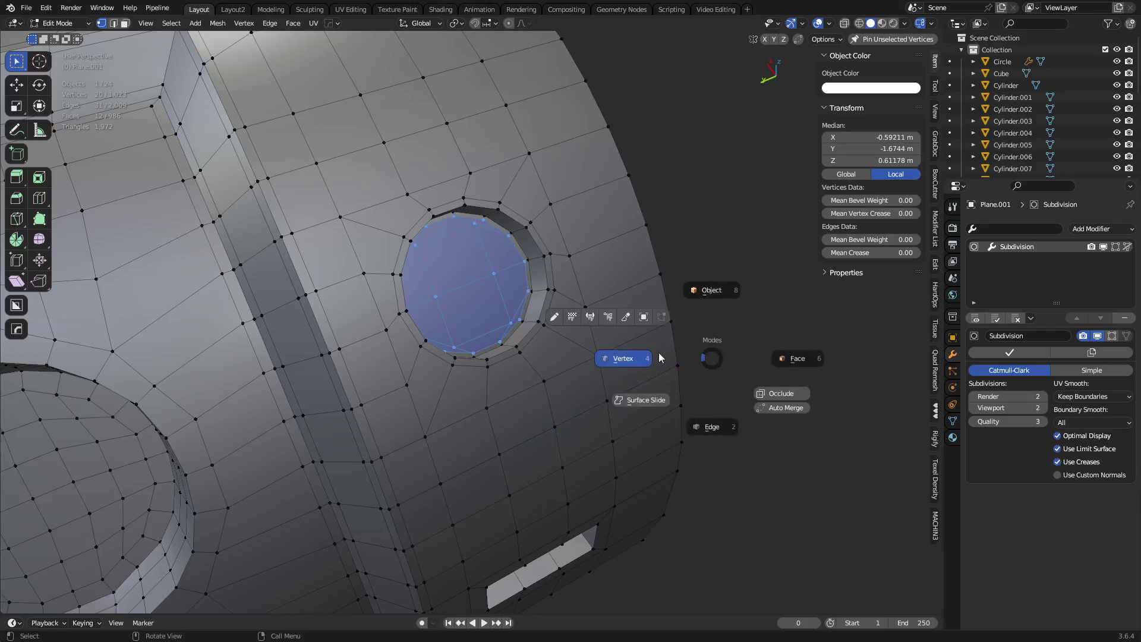
left_click(629, 352)
left_click(550, 204)
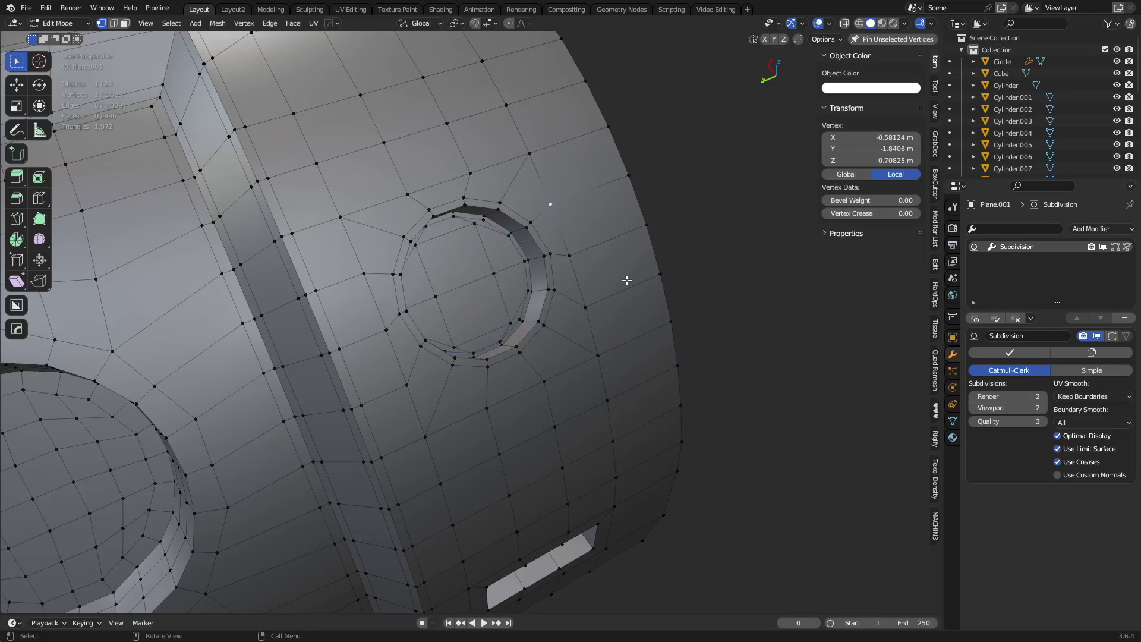
key("Tab")
left_click(564, 324)
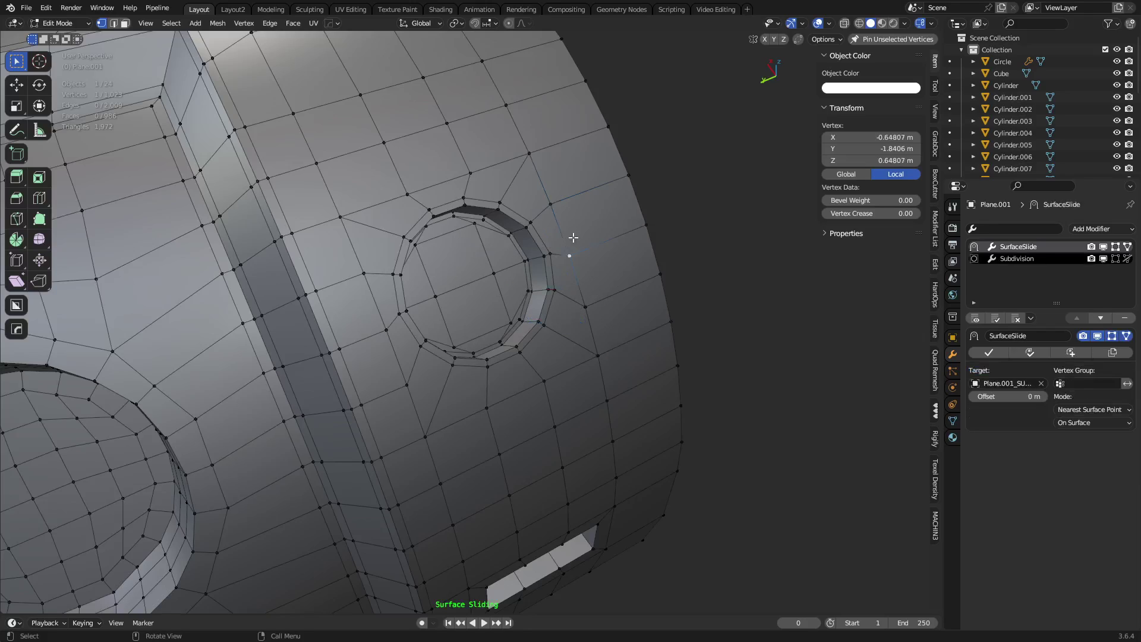
- Slide the three vertices beside the pocket toward the cylinder's open end, and adjust the neighbouring vertex below them along the surface
left_click(583, 300, "ctrl")
key("g")
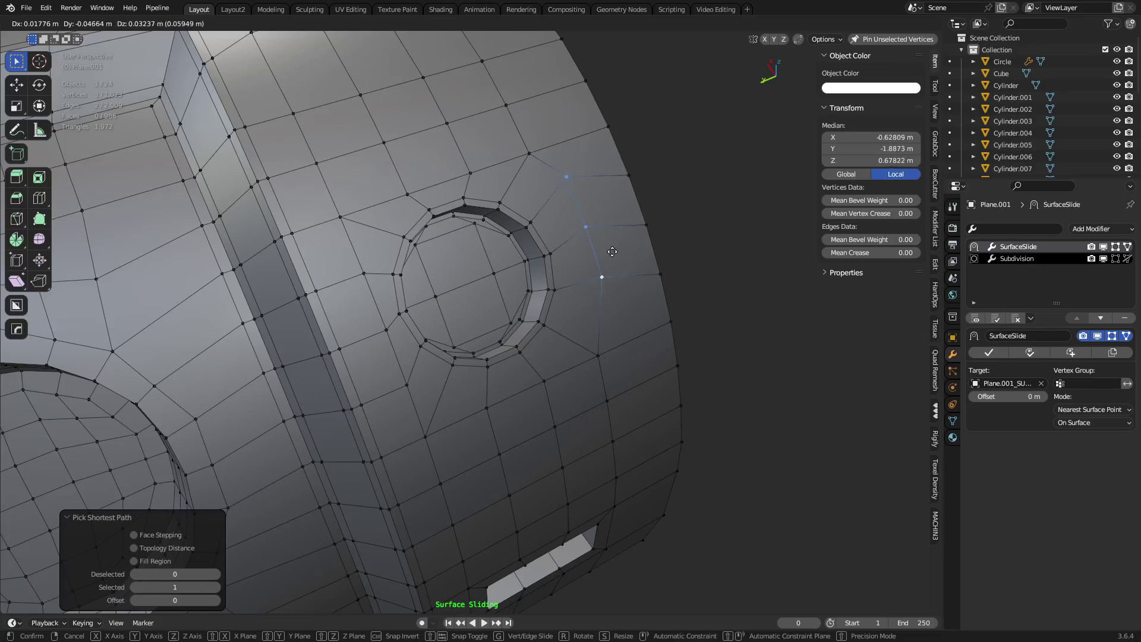
left_click(613, 256)
left_click(606, 291)
key("g")
left_click(612, 312)
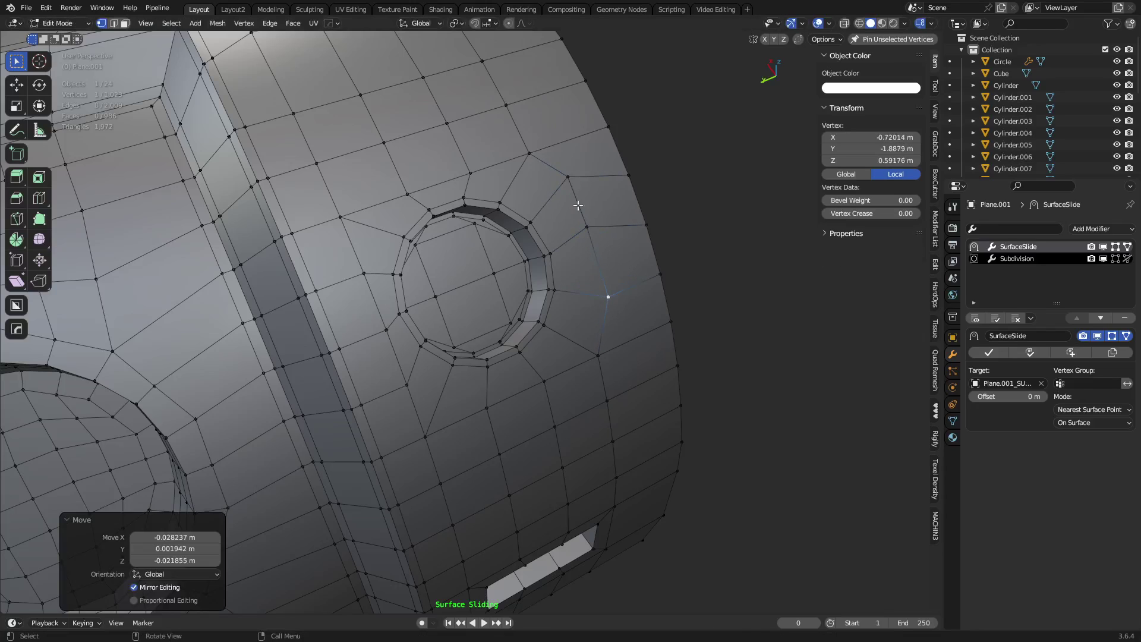
- Slide the four outer vertices along the pocket's upper side away from its rim, one at a time, to even out the surrounding faces
left_click(529, 153)
key("g")
left_click(525, 140)
left_click(472, 172)
key("g")
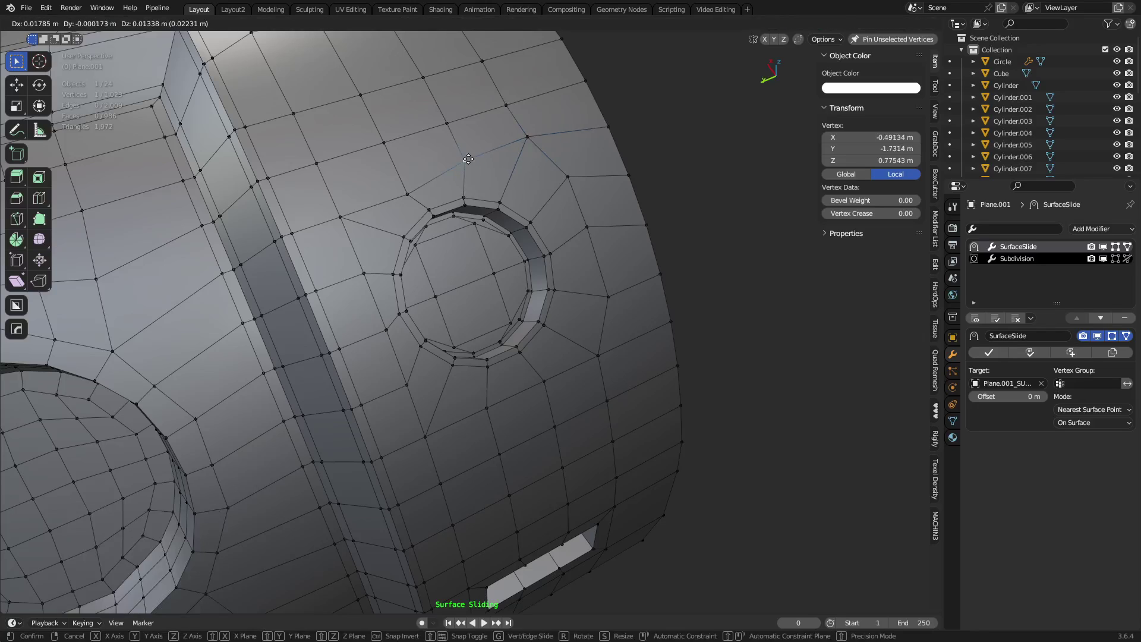
left_click(458, 169)
left_click(404, 193)
key("g")
left_click(396, 181)
left_click(339, 208)
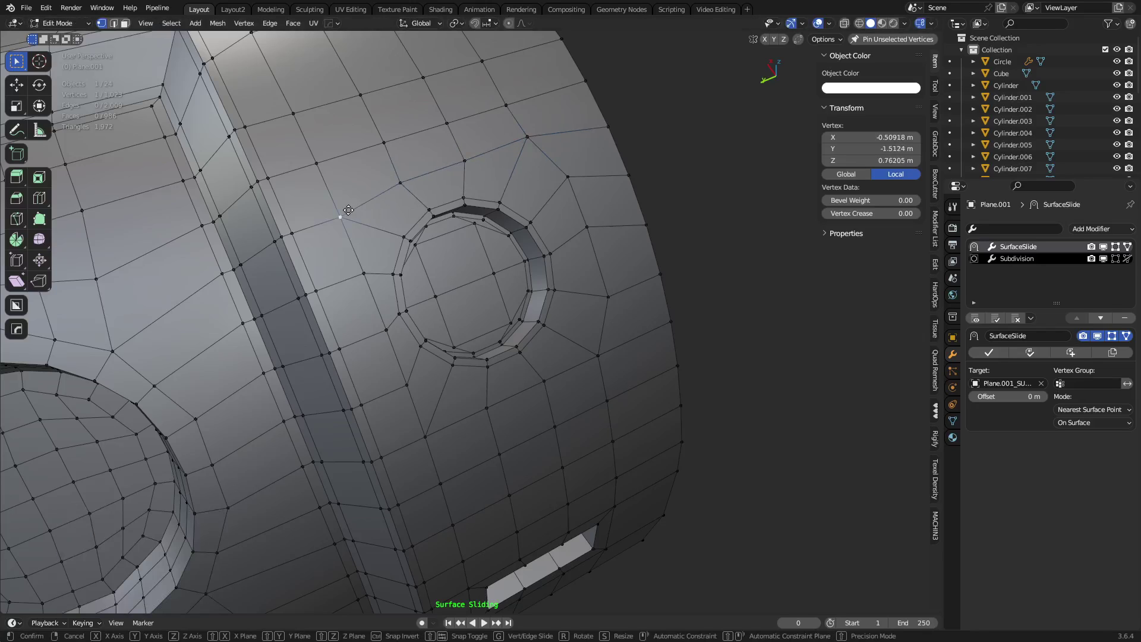
key("g")
left_click(343, 198)
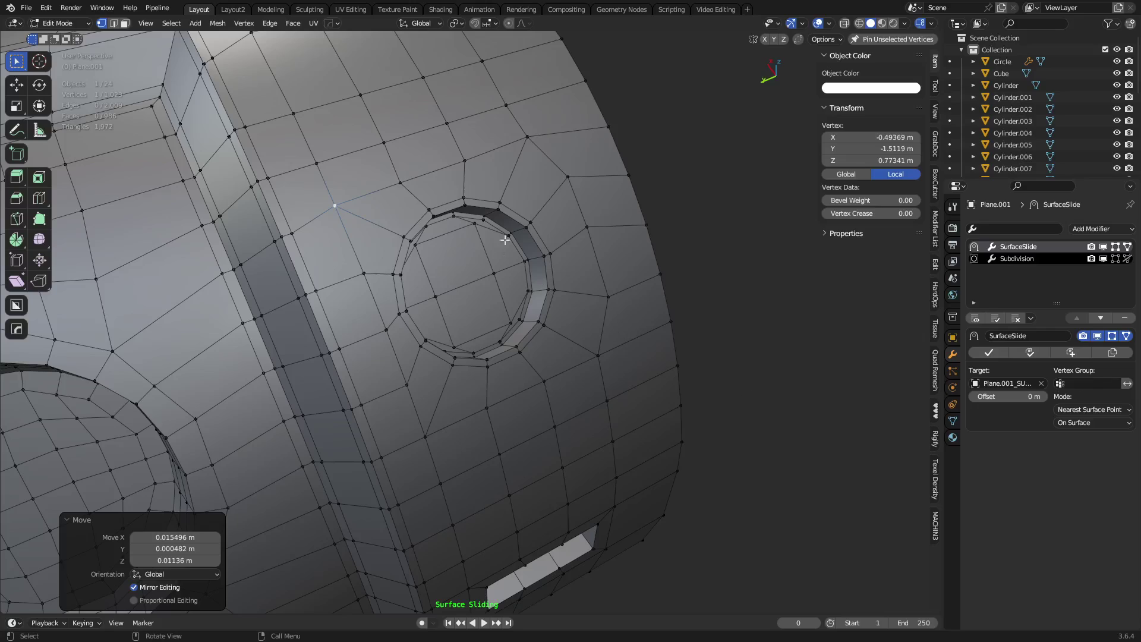
- Finish Surface Slide and return the cylinder to Object Mode
key("Tab")
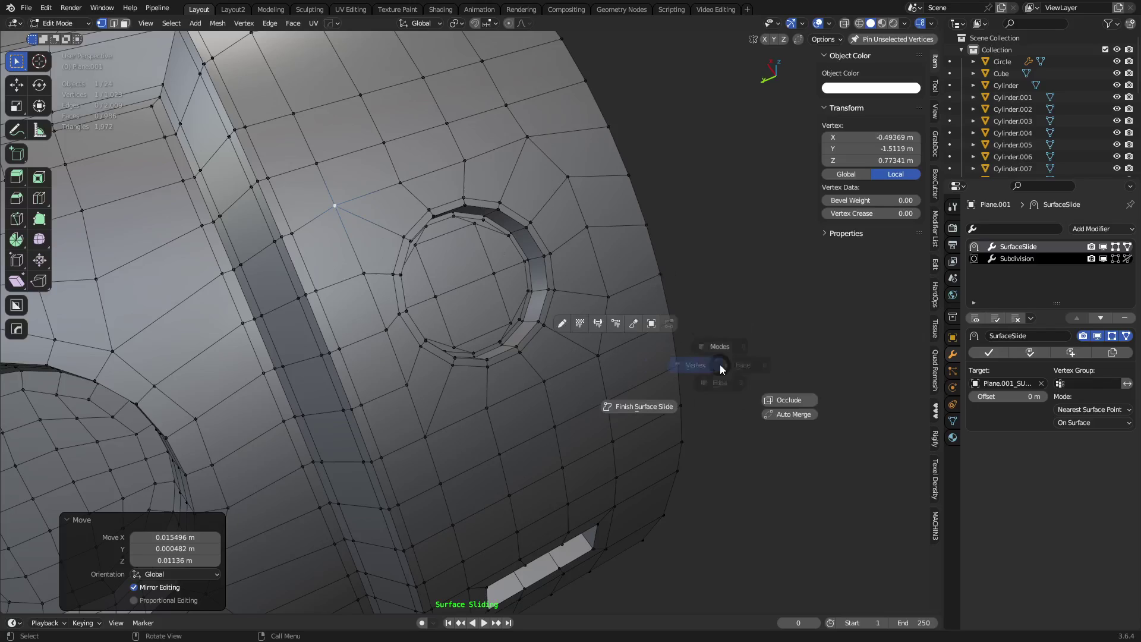
left_click(625, 362)
key("Tab")
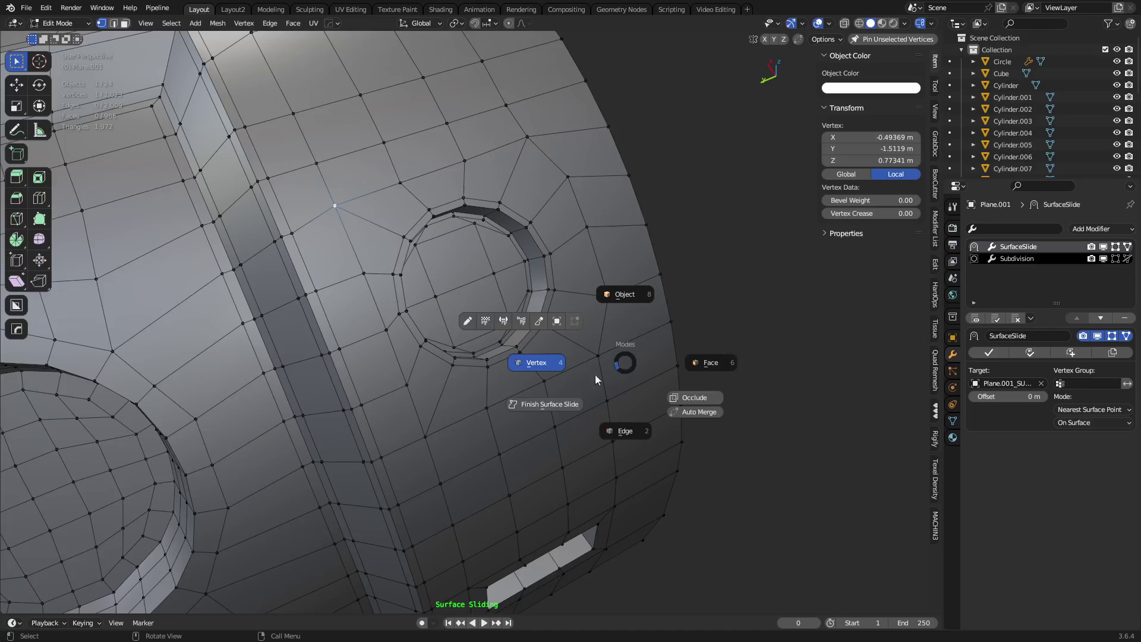
left_click(565, 404)
left_click(706, 351)
key("Tab")
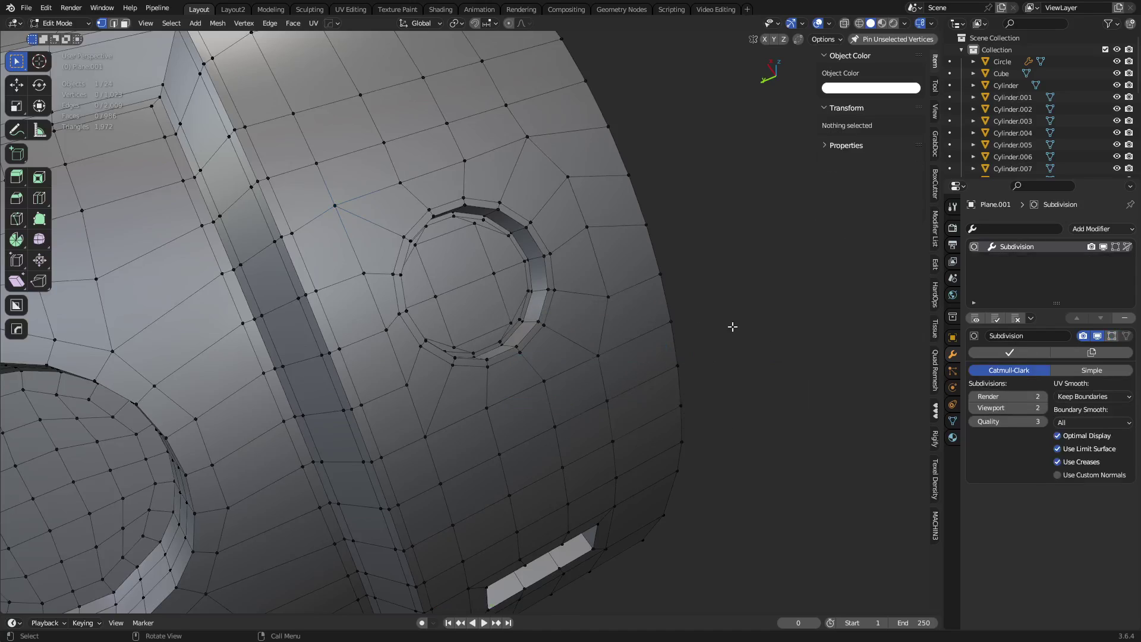
key("Tab")
left_click(683, 269)
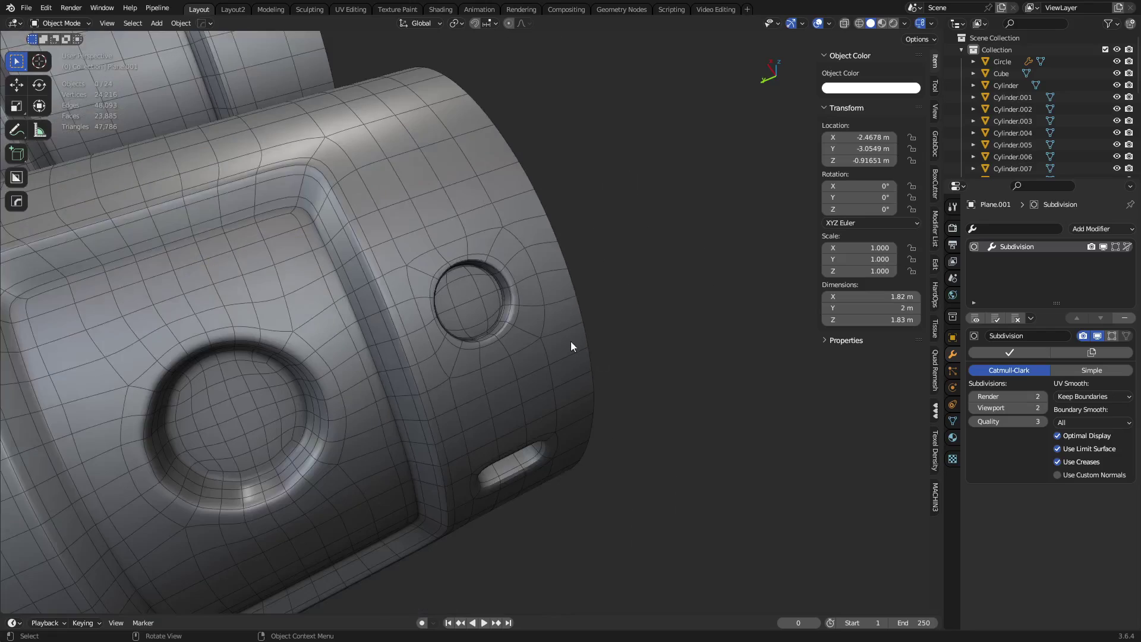
- Examine the shading around the cylinder's circular and slotted pockets from several angles and from a distance
middle_click_drag(569, 344, 484, 233)
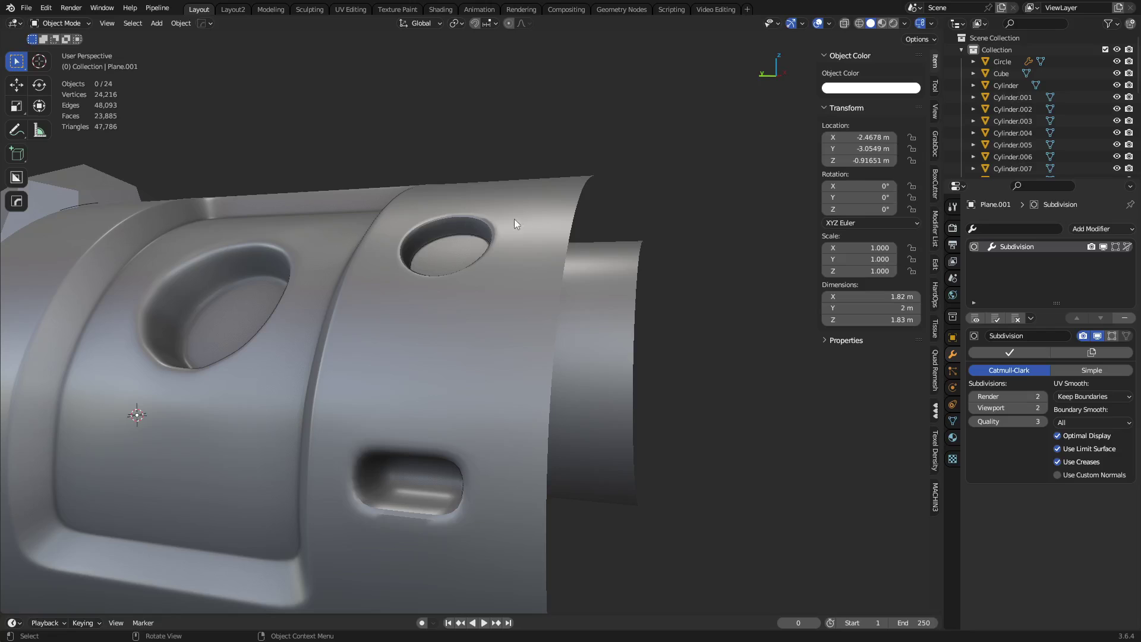
middle_click_drag(574, 226, 421, 276)
scroll(433, 350, "down", 5)
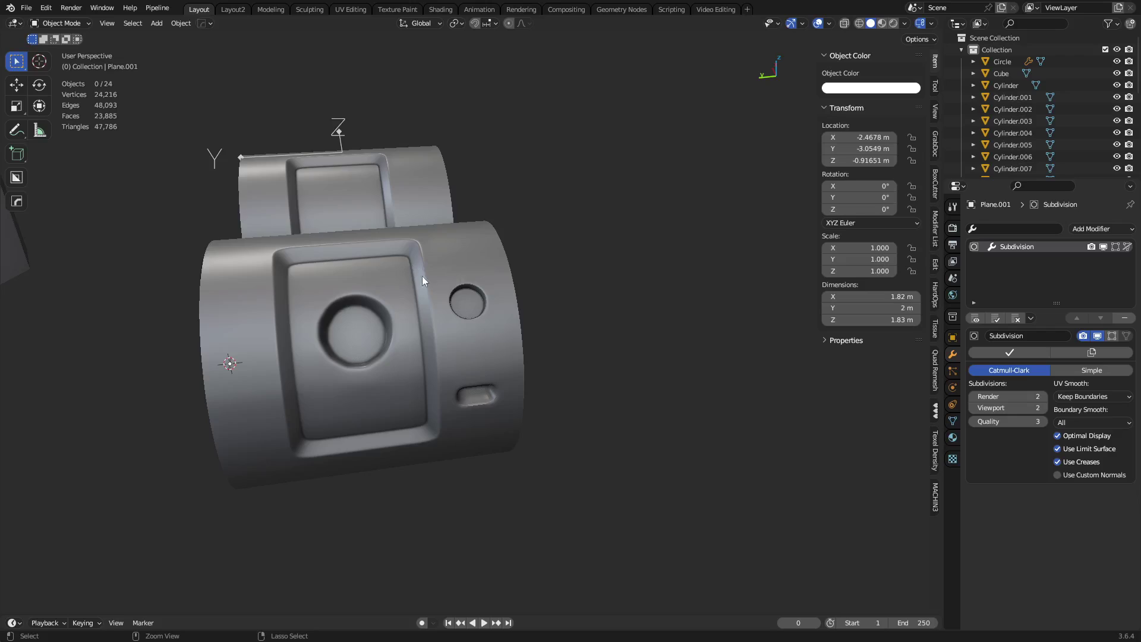
scroll(422, 276, "down", 4)
middle_click_drag(509, 290, 510, 362)
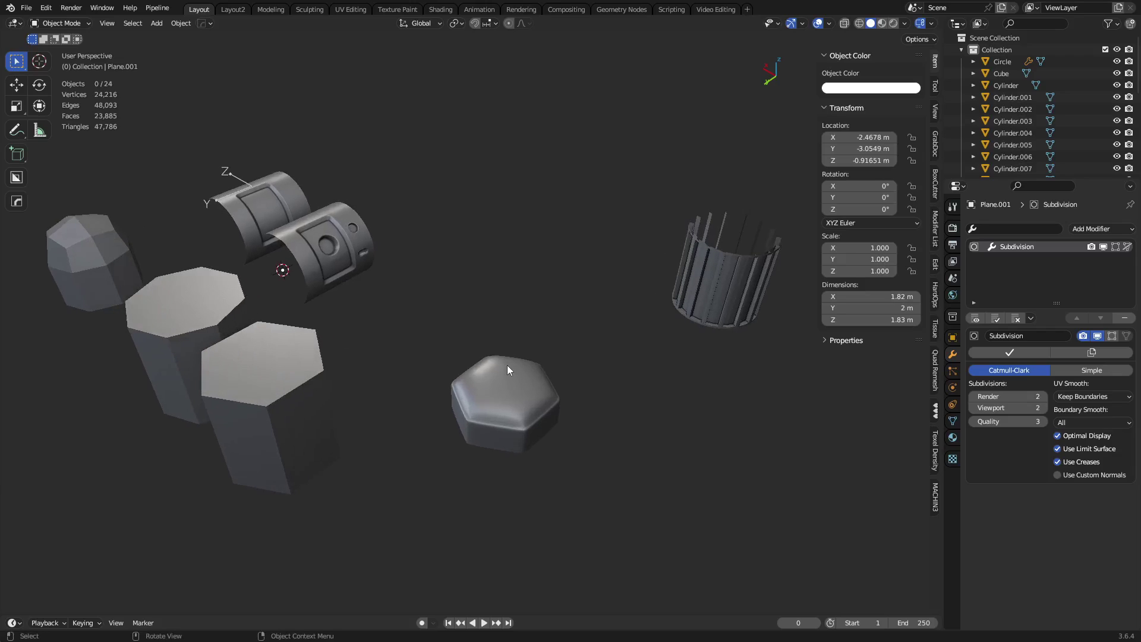